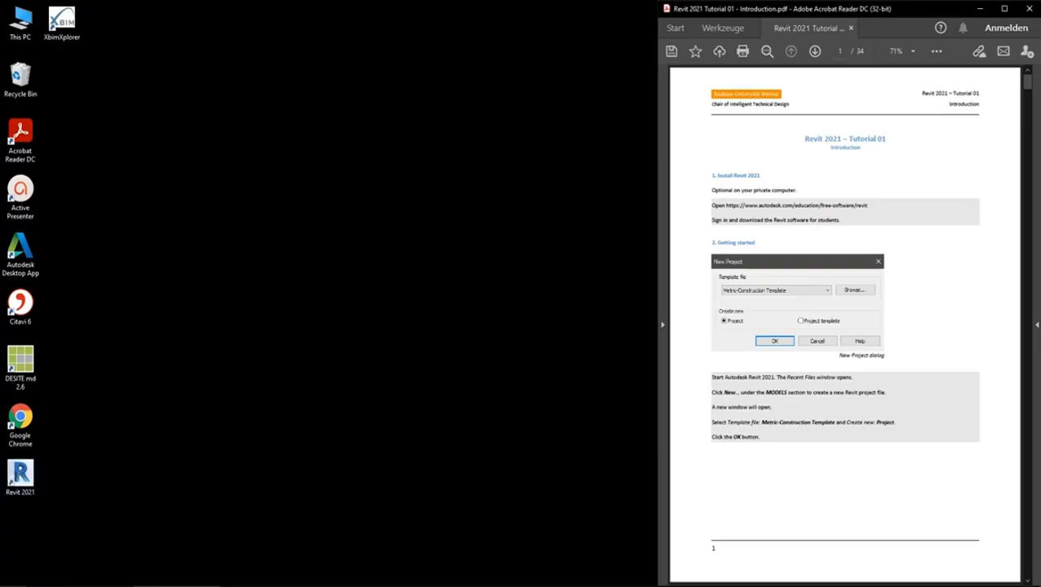
left_click(16, 584)
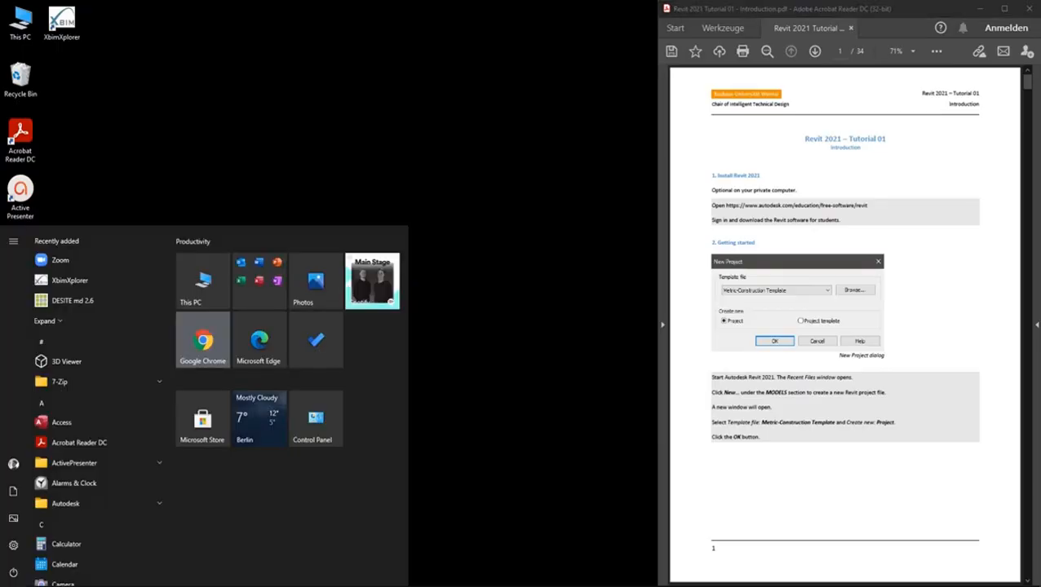
type("rev")
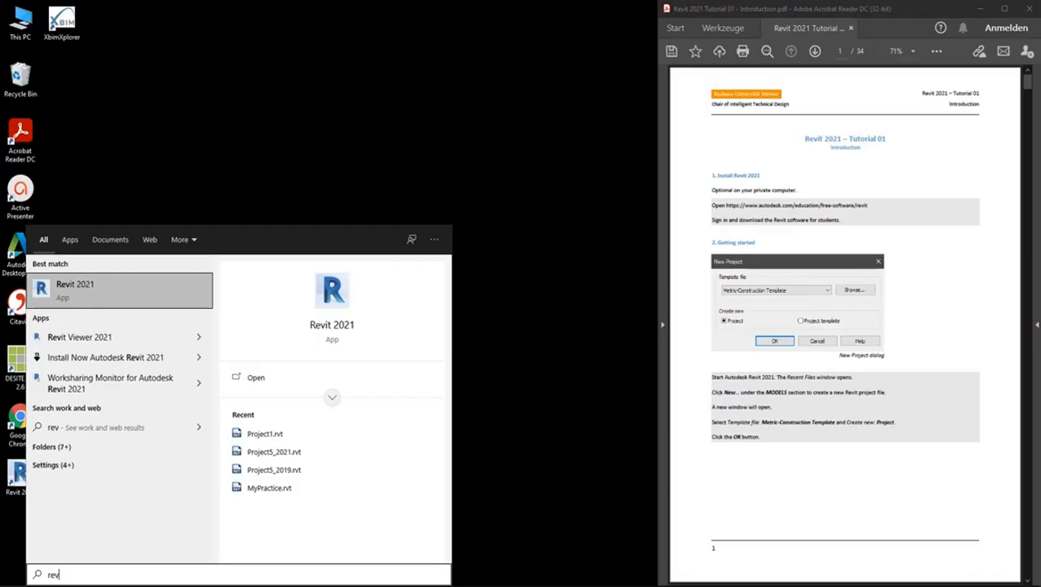
left_click(97, 194)
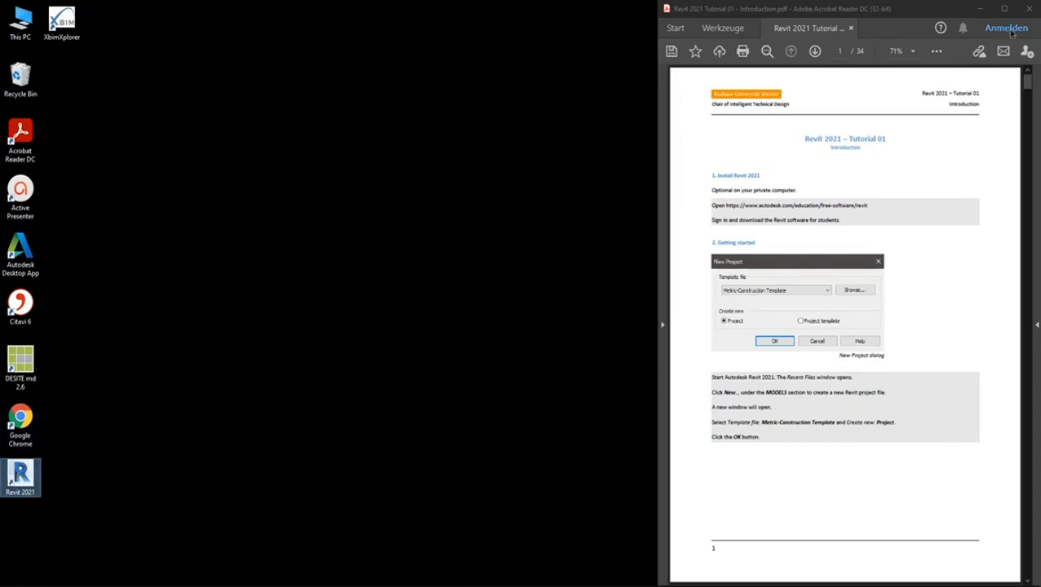
Step: Minimize the tutorial PDF and launch Revit 2021 from the desktop
left_click(979, 8)
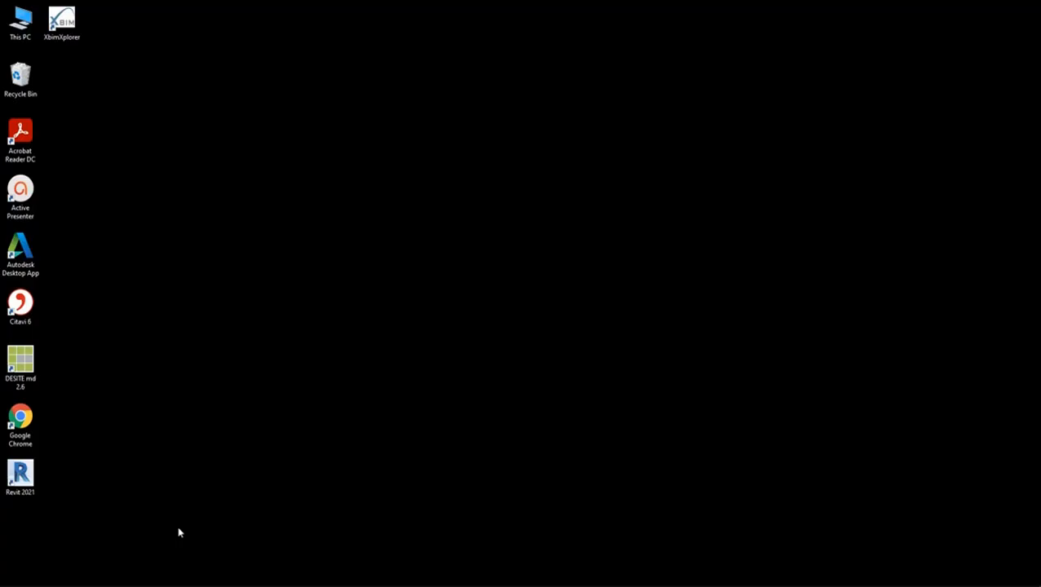
left_click(23, 476)
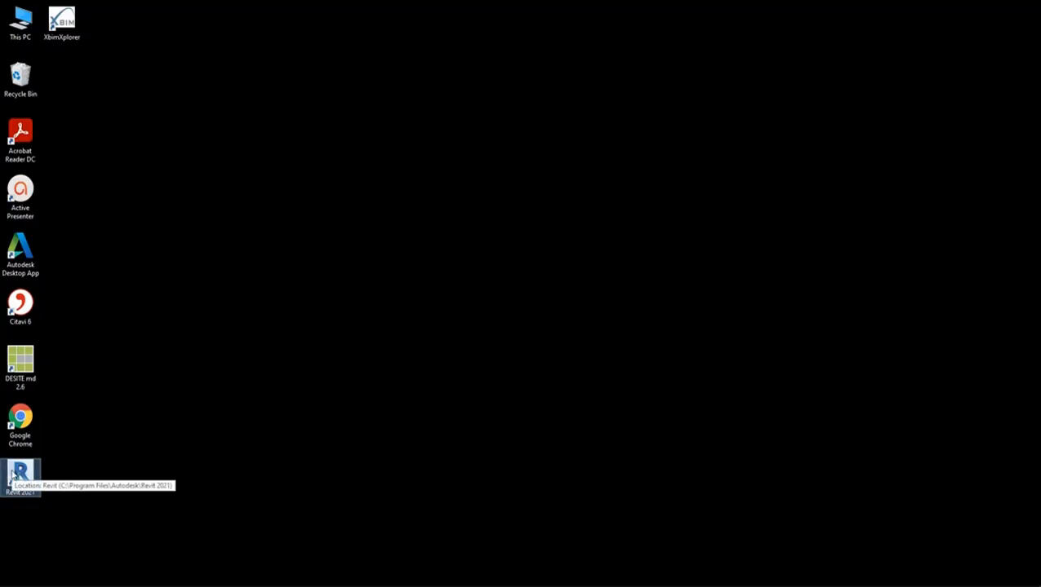
double_click(12, 473)
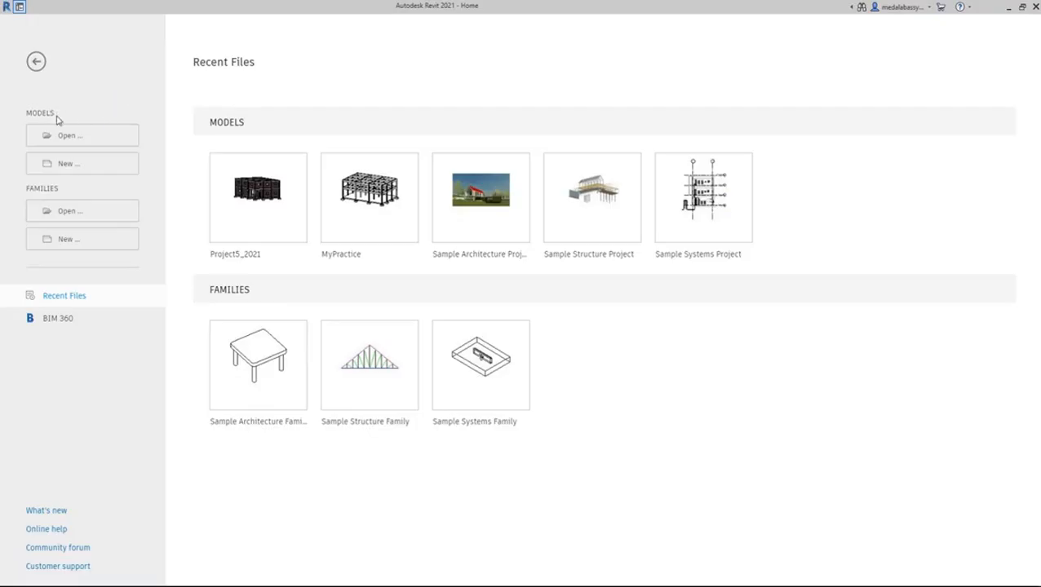
Step: Create a new model project based on the Metric-Construction Template
left_click(69, 166)
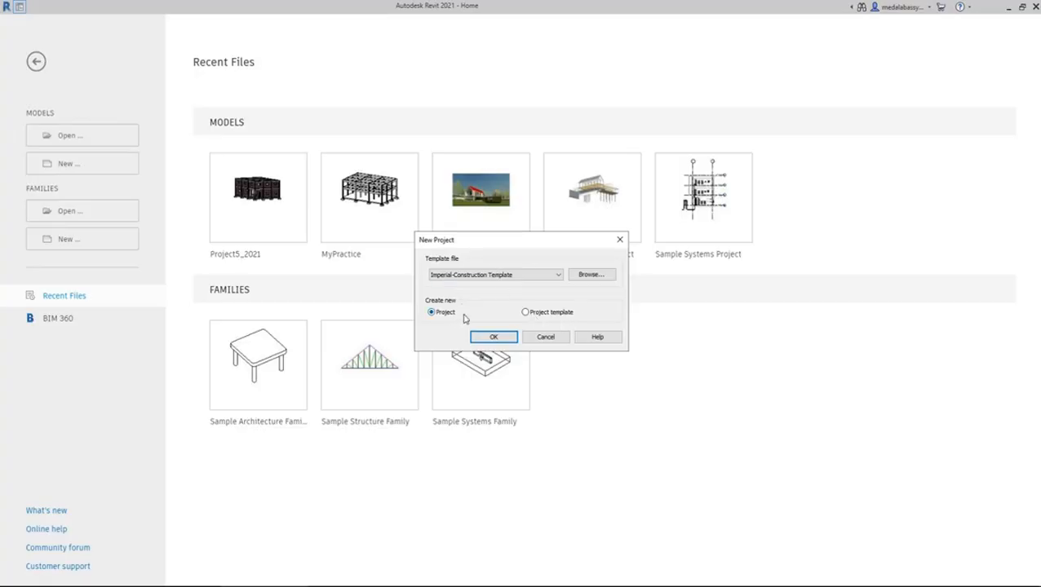
left_click(492, 276)
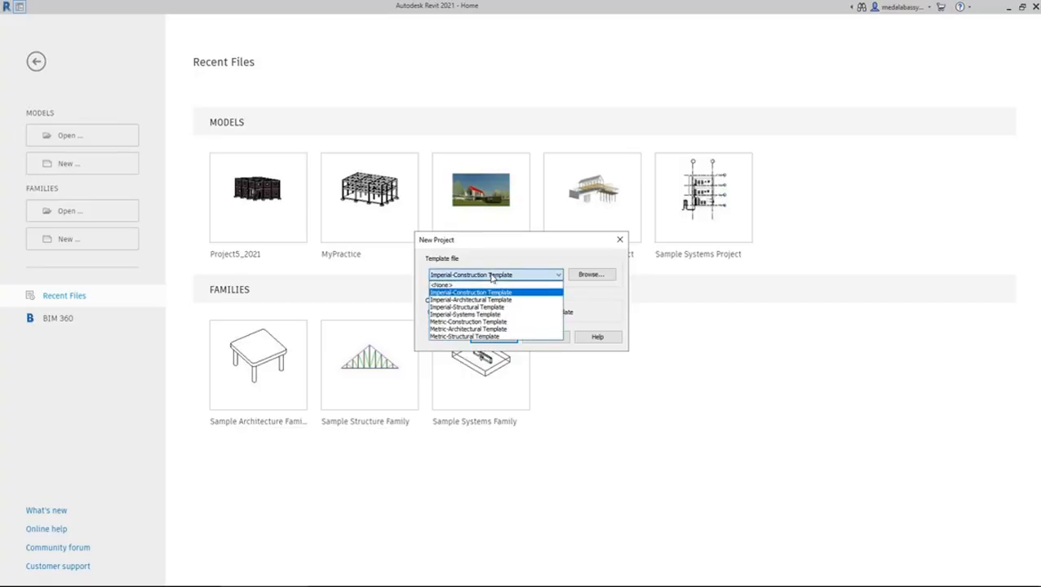
left_click(488, 323)
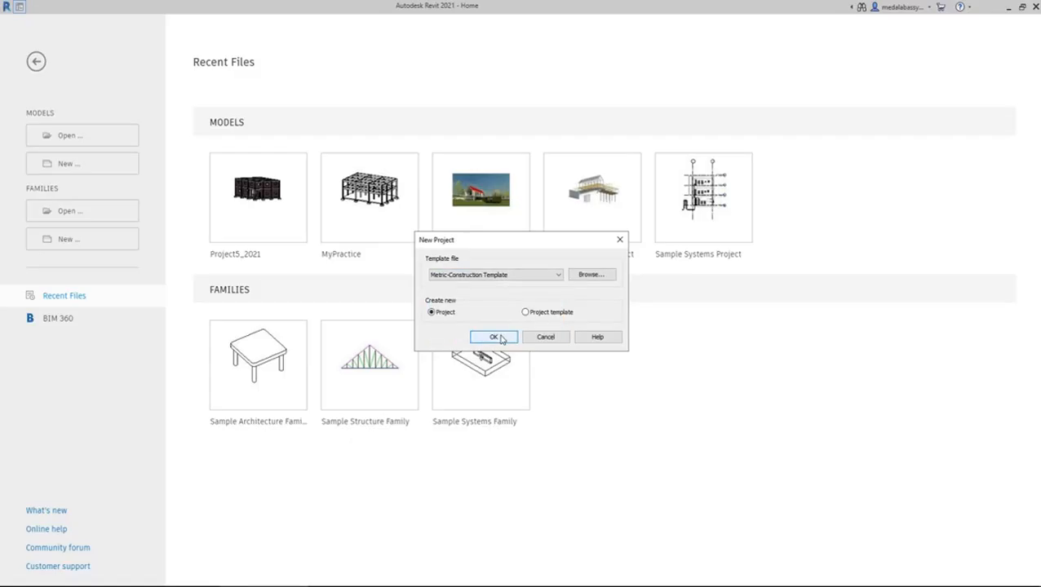
left_click(499, 338)
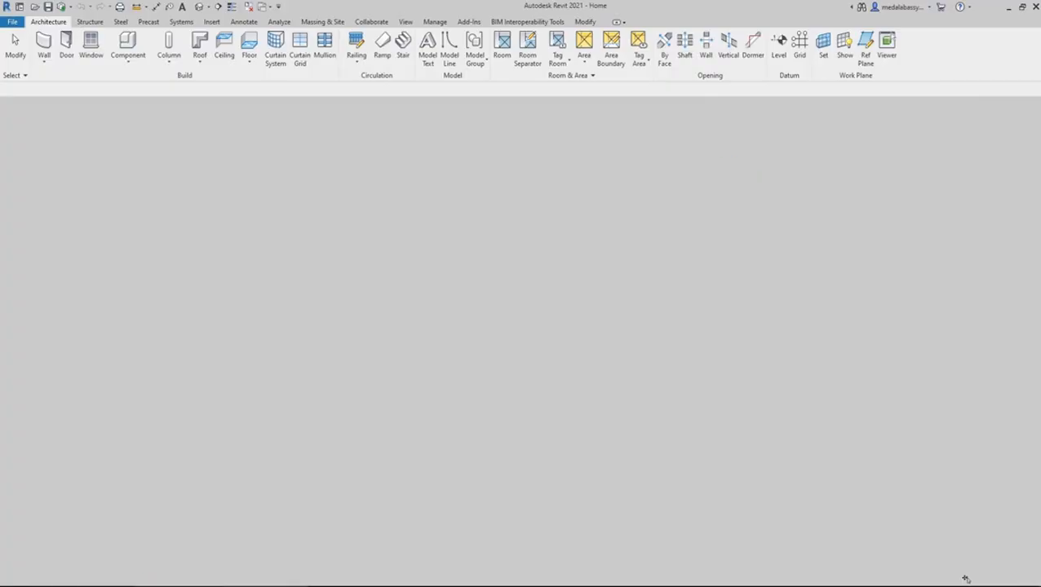
Step: Switch to the tutorial PDF in Acrobat Reader, view the user interface page, and return to Revit
left_click(177, 585)
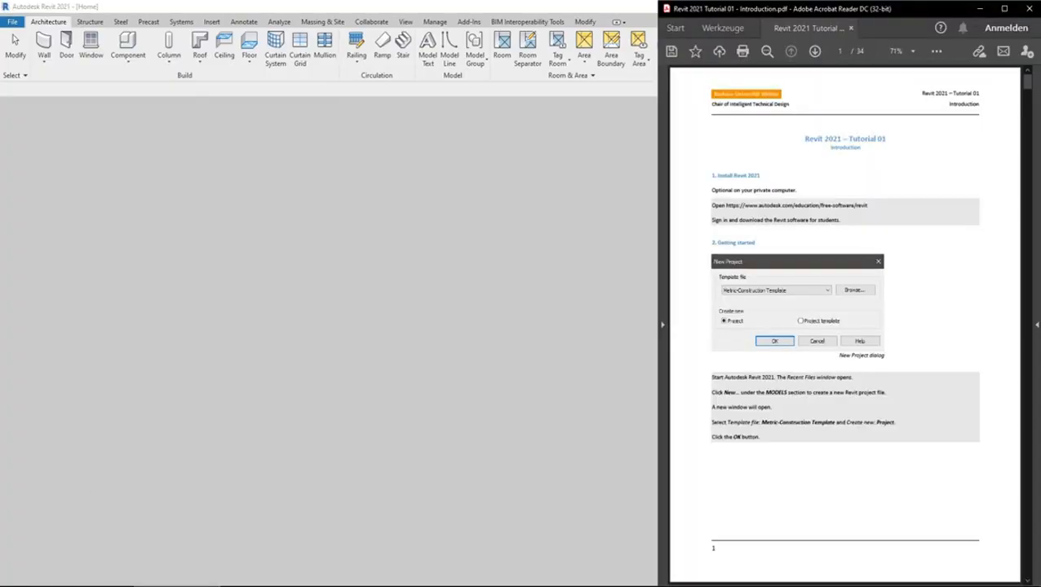
scroll(937, 344, "down", 1)
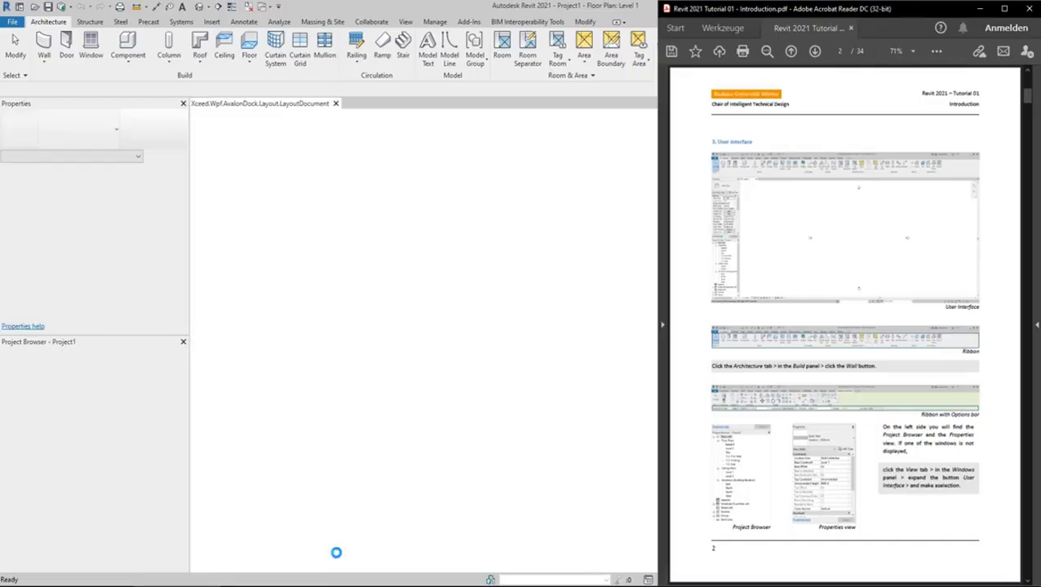
left_click(176, 586)
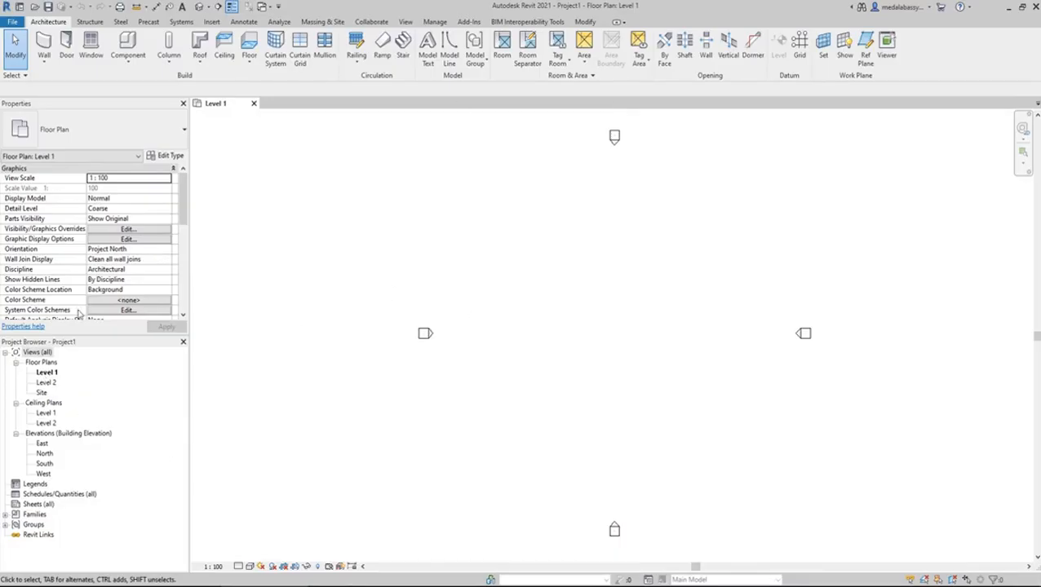
Step: View the Level 2 floor plan and the East elevation, and close both views to return to Level 1
double_click(46, 382)
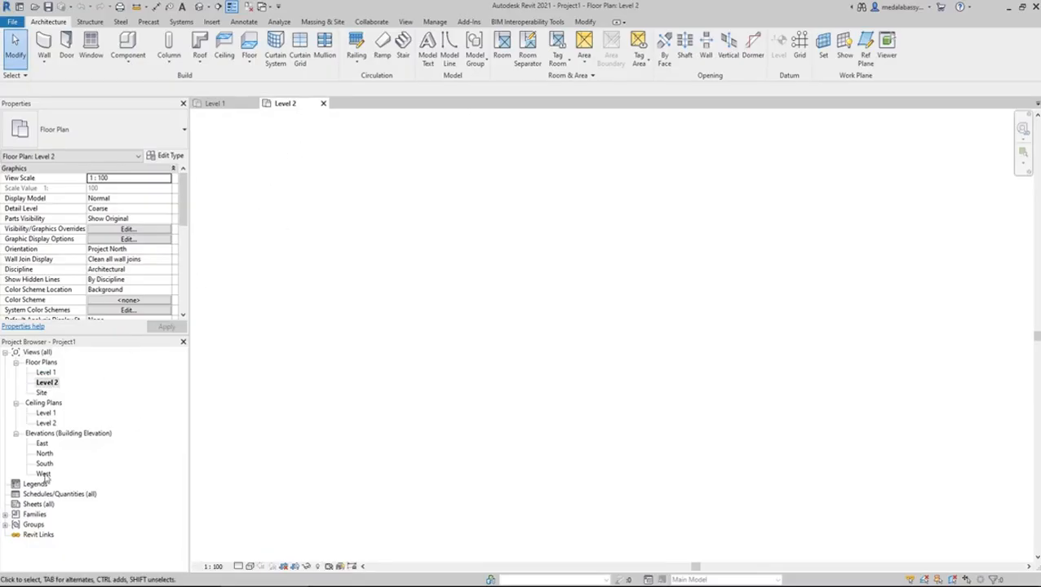
double_click(42, 444)
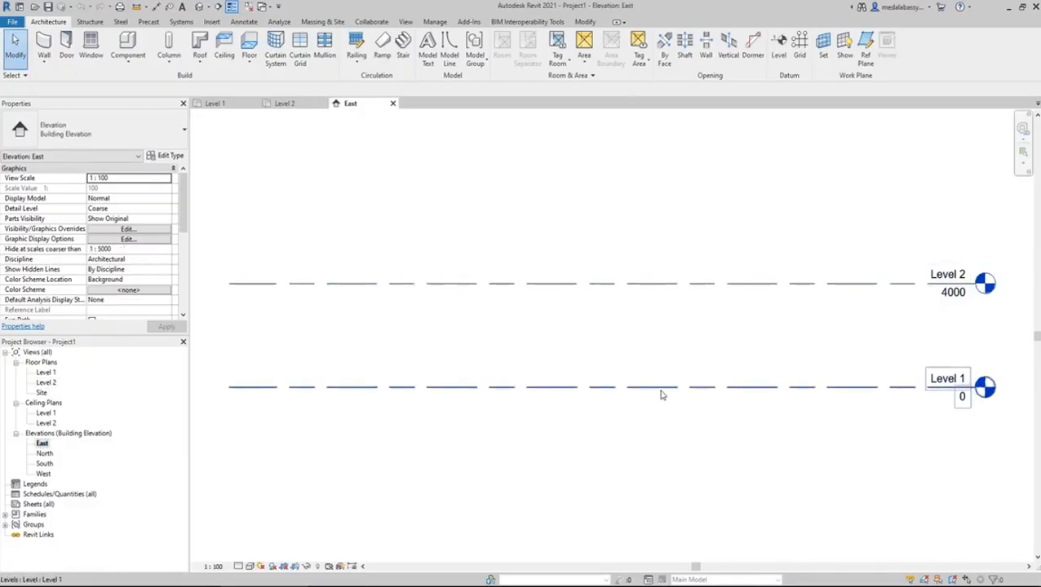
left_click(393, 103)
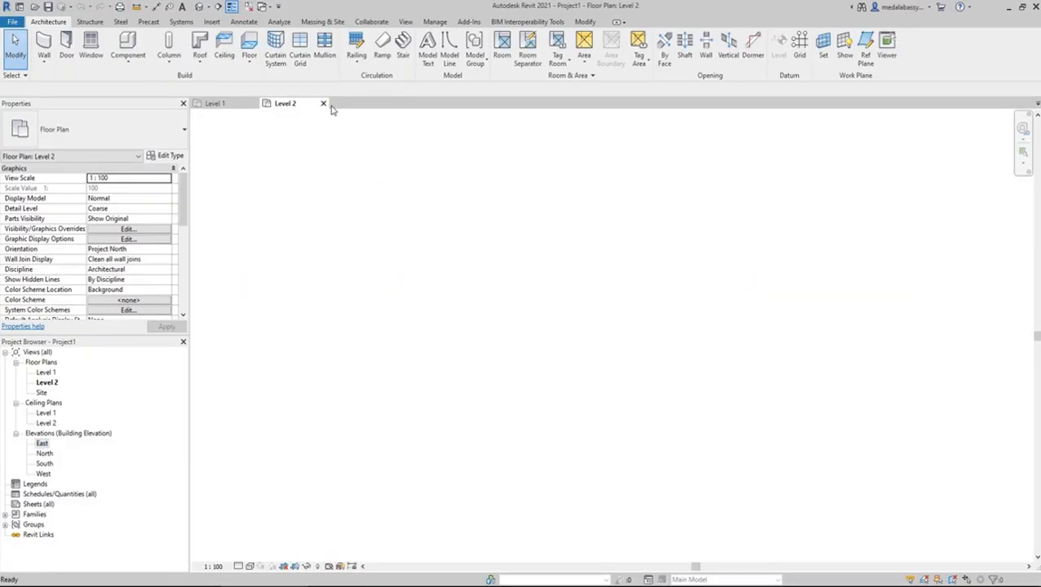
left_click(323, 103)
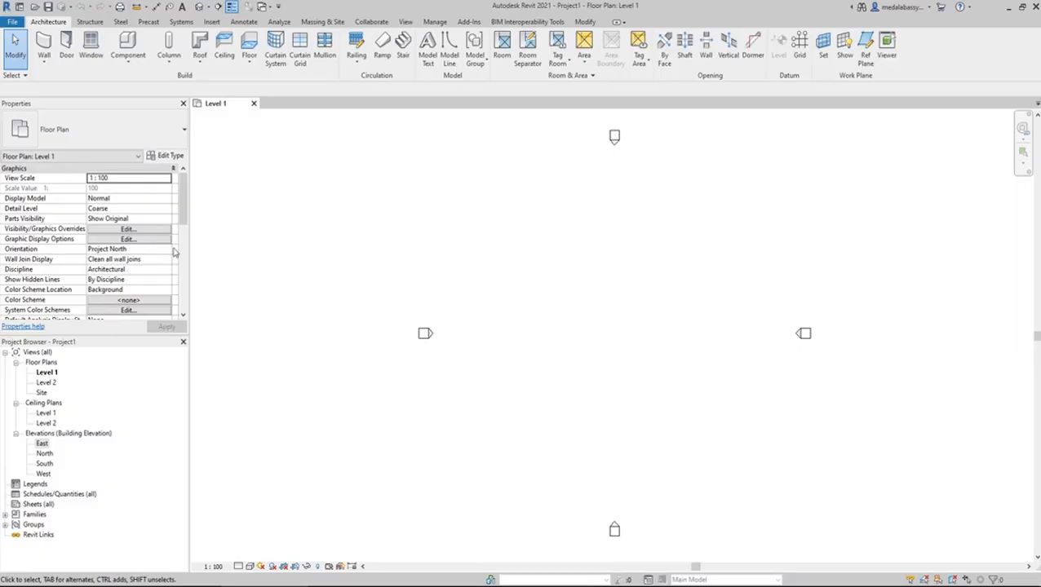
Step: Set the Metric-Construction project template's path to Default_M_ENU.rte in the file location options
left_click(6, 25)
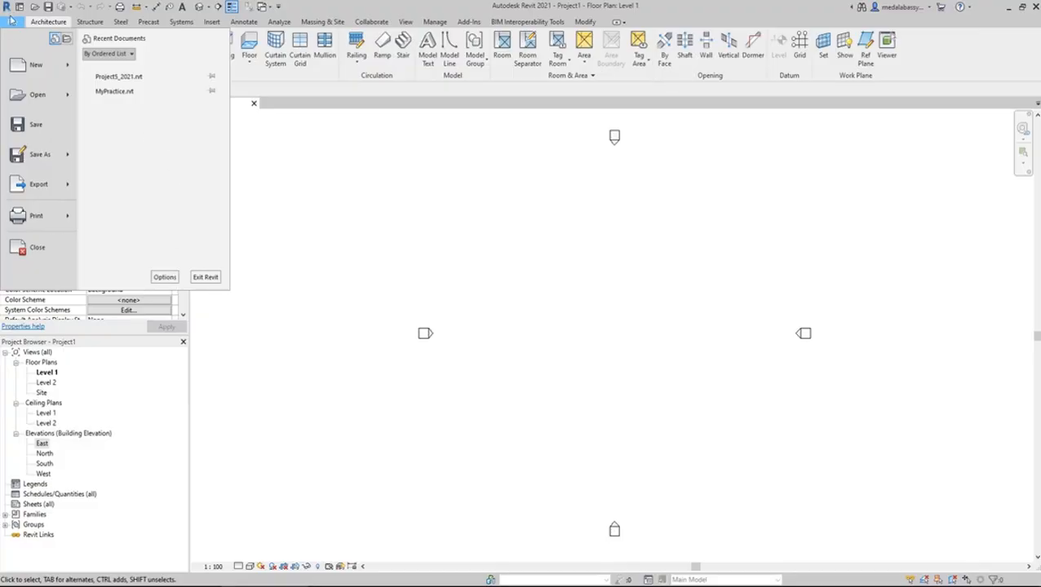
left_click(168, 278)
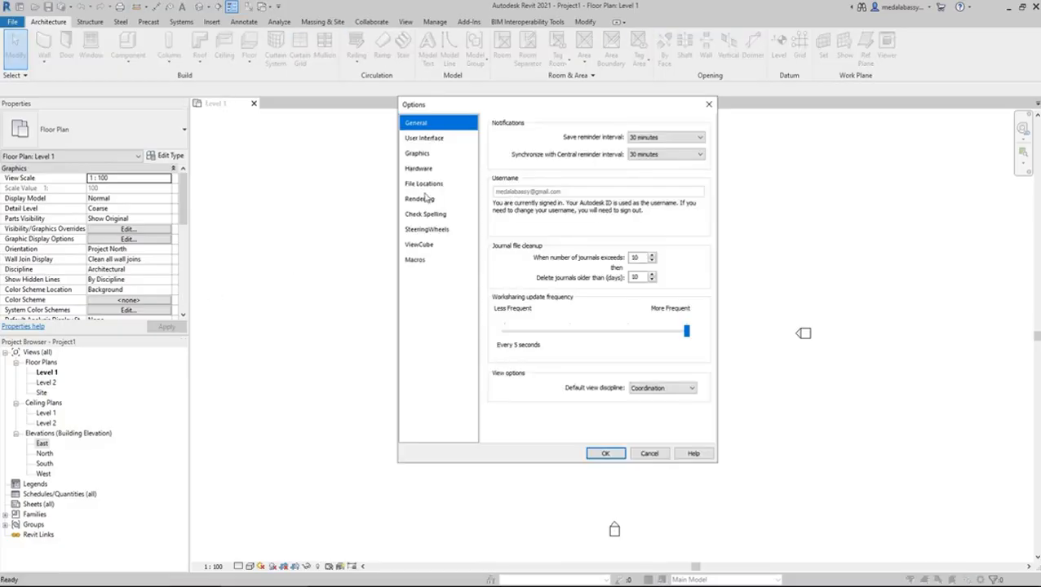
left_click(428, 185)
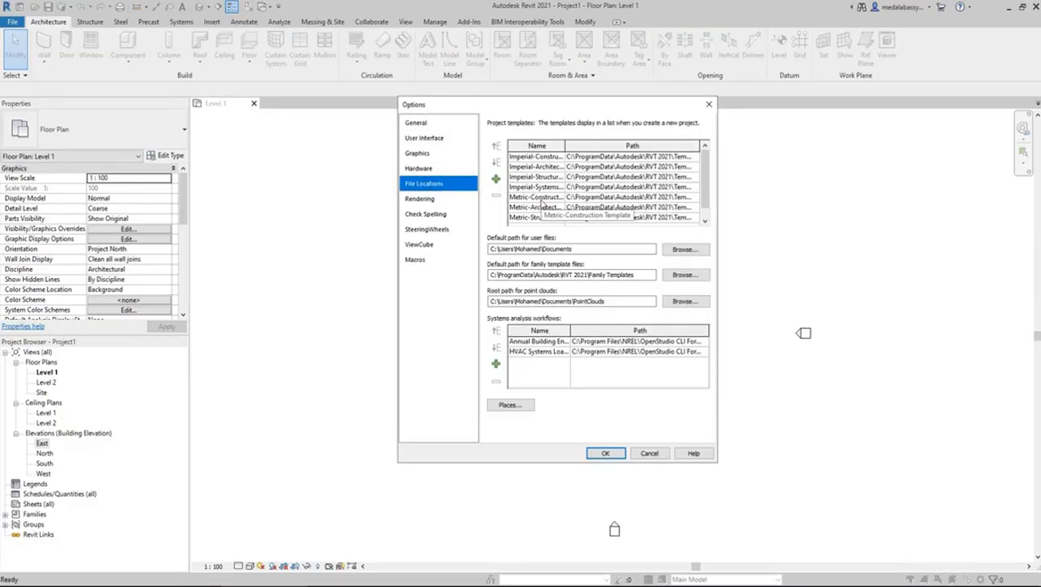
left_click(541, 198)
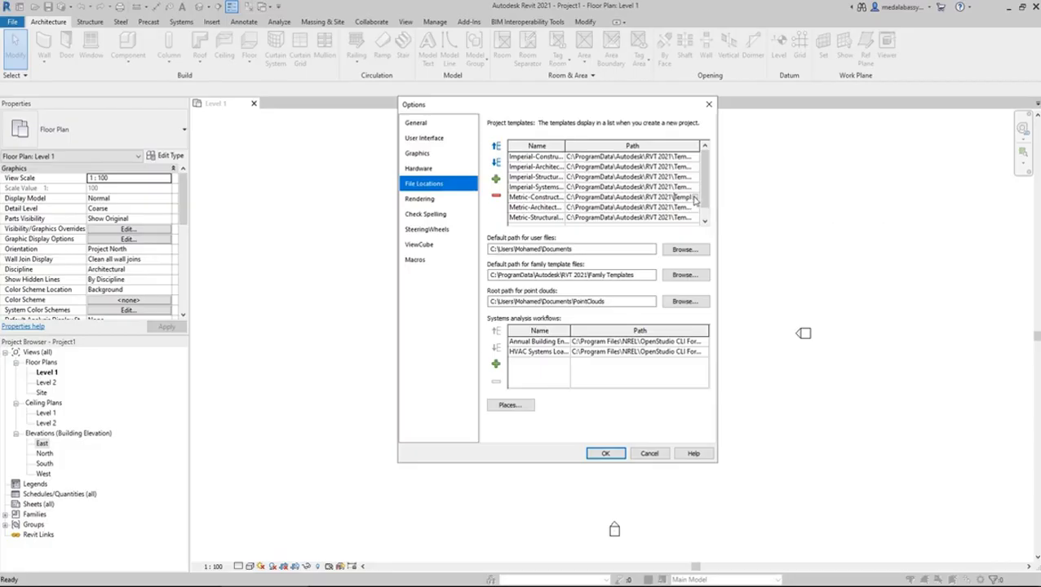
left_click(694, 200)
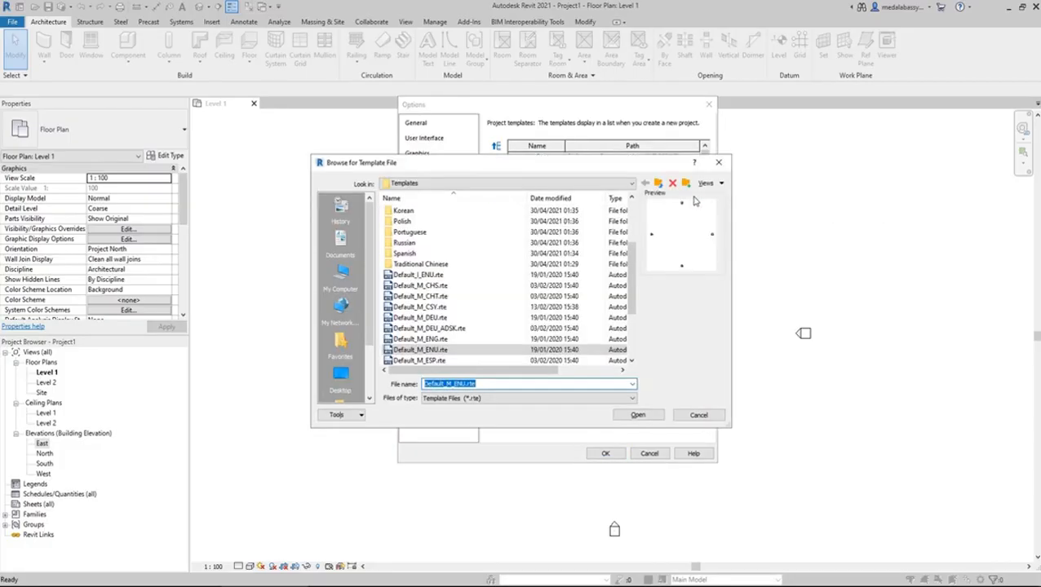
left_click(448, 351)
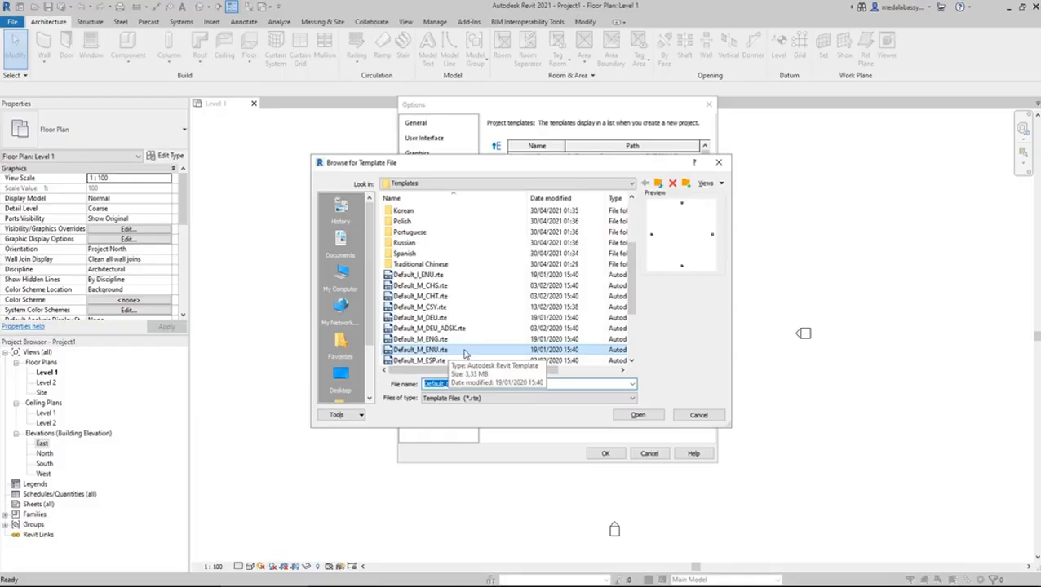
left_click(464, 354)
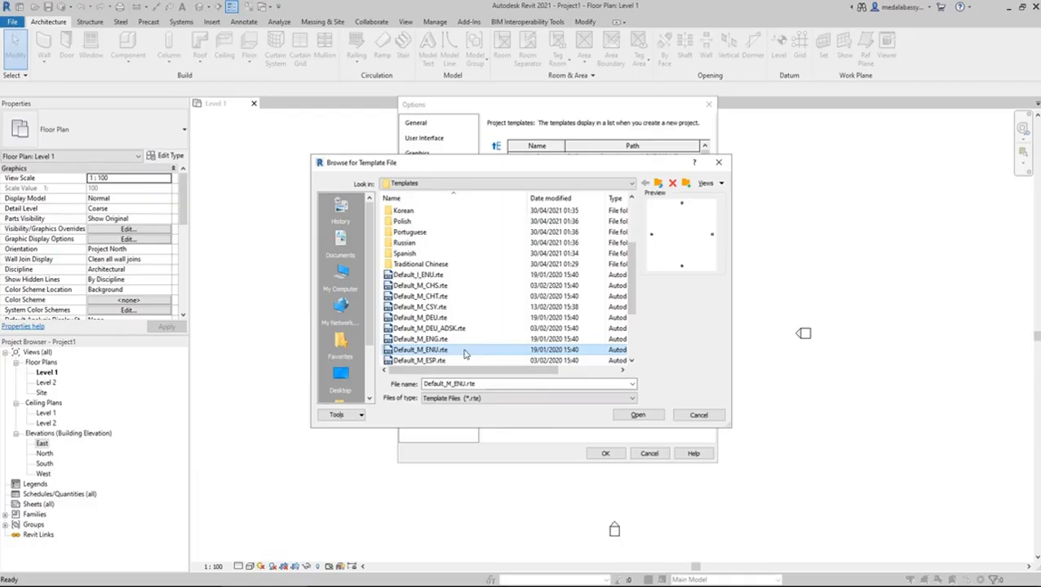
left_click(651, 415)
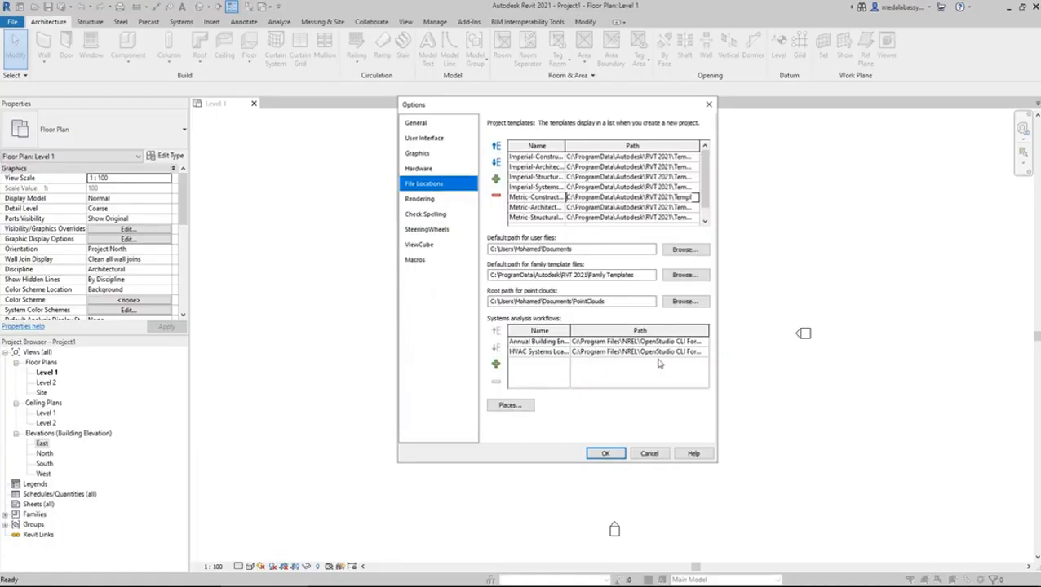
left_click(607, 453)
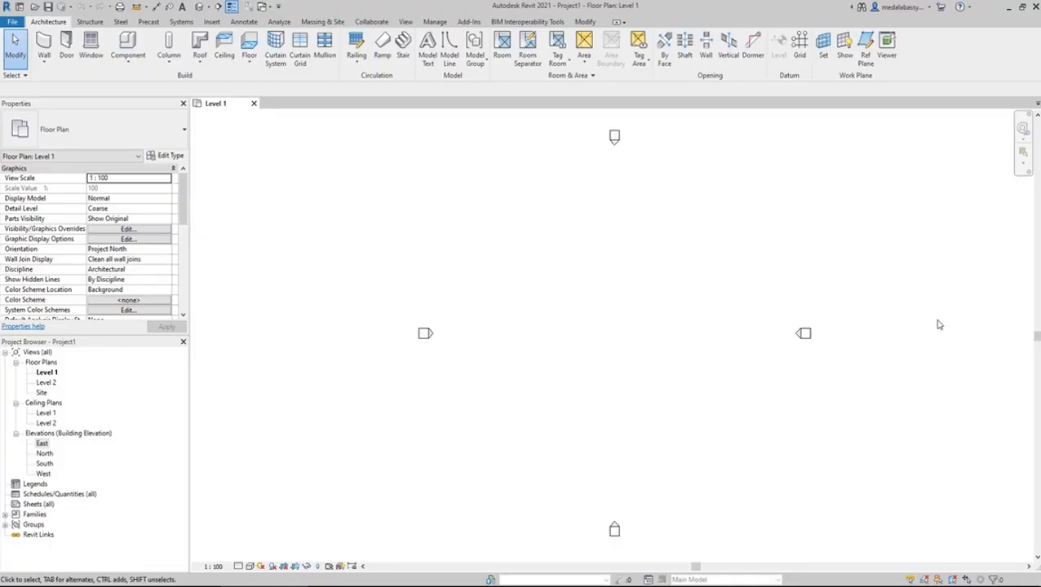
Step: Inspect the project units for the Common discipline and close the dialog without changes
key("u")
key("n")
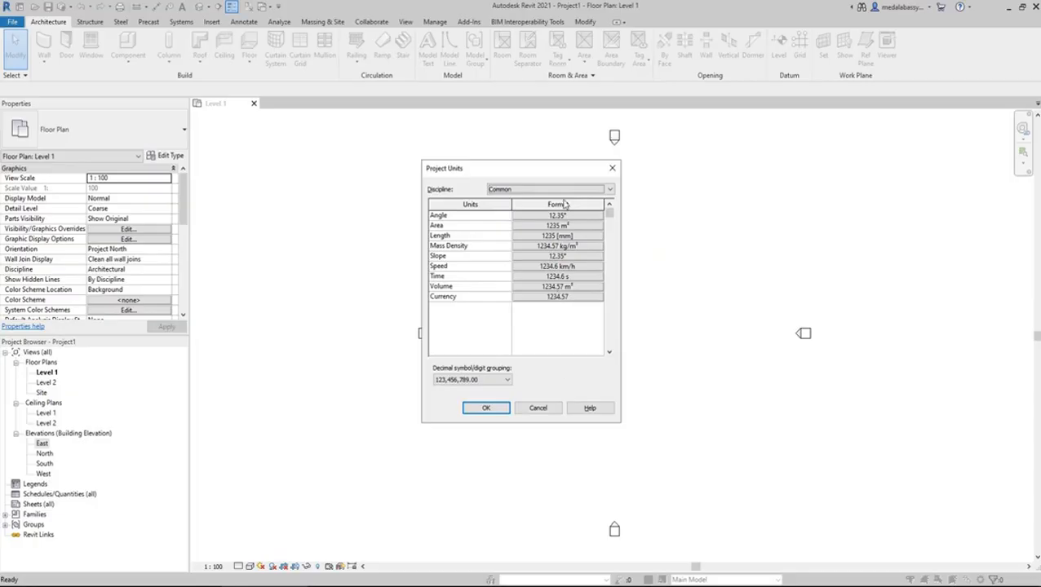
left_click(613, 169)
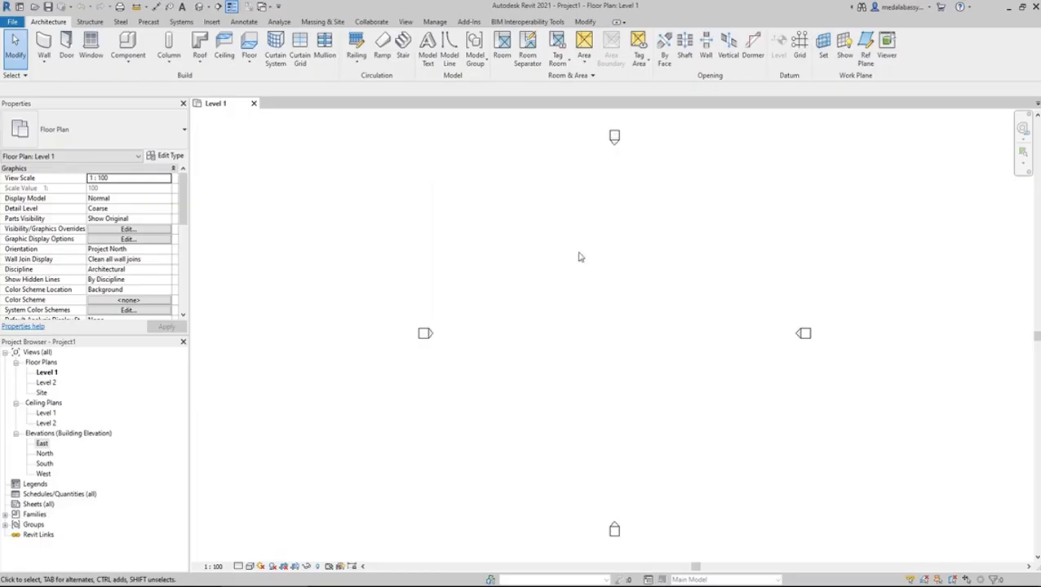
Step: Look through the available view scales for the Level 1 floor plan without picking one
left_click(215, 566)
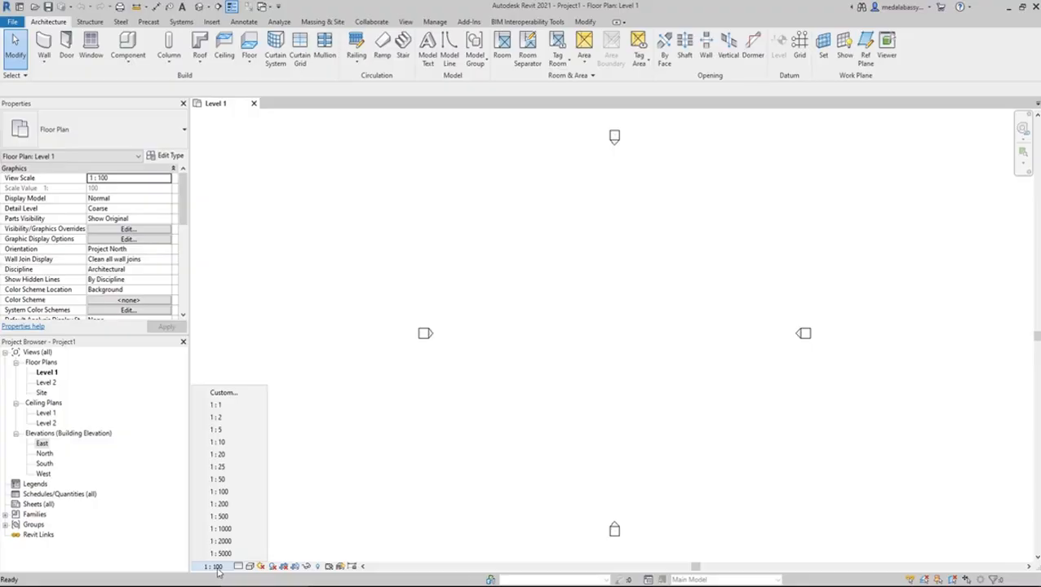
left_click(218, 571)
left_click(218, 571)
left_click(411, 483)
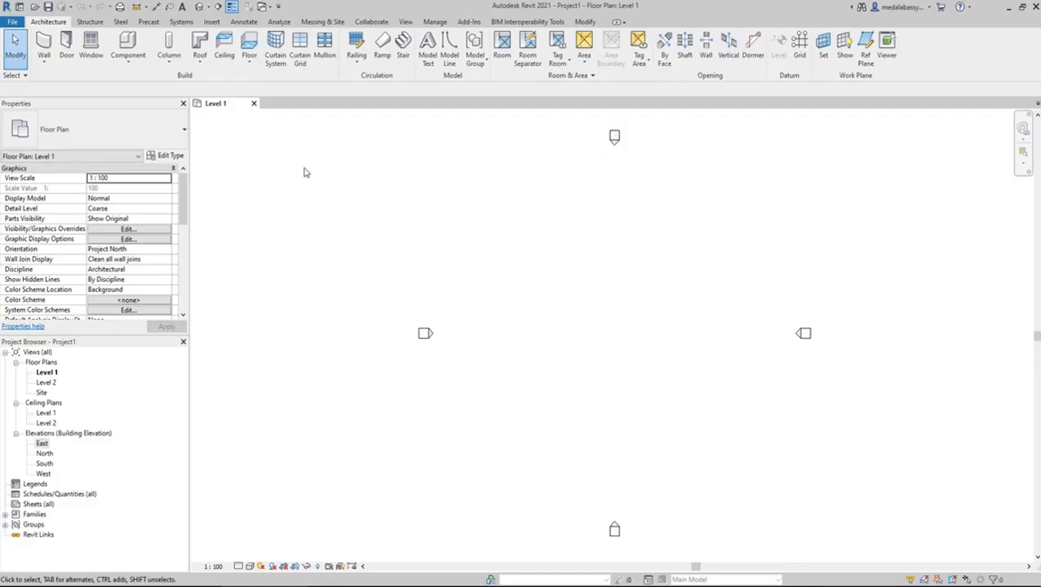
Step: Inspect the Elevation Mark options in the 12.5mm Square elevation tag's type properties and close the dialog without changes
left_click(435, 21)
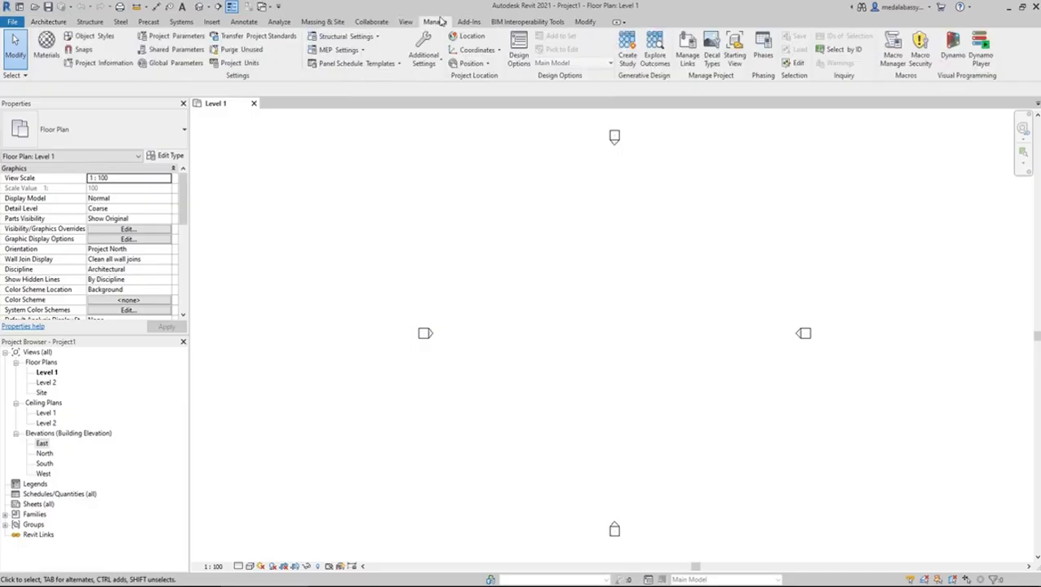
left_click(428, 62)
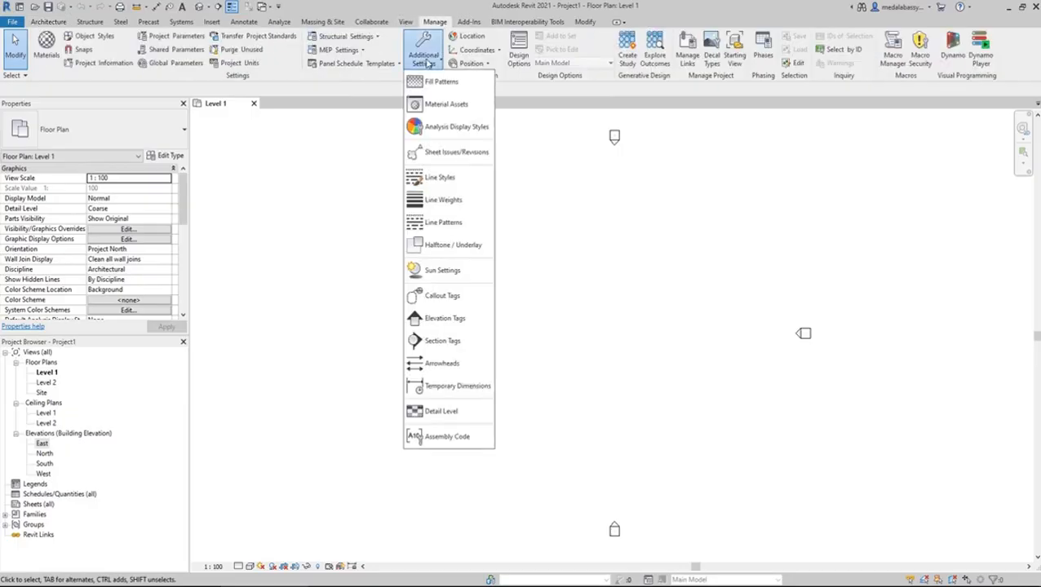
left_click(445, 318)
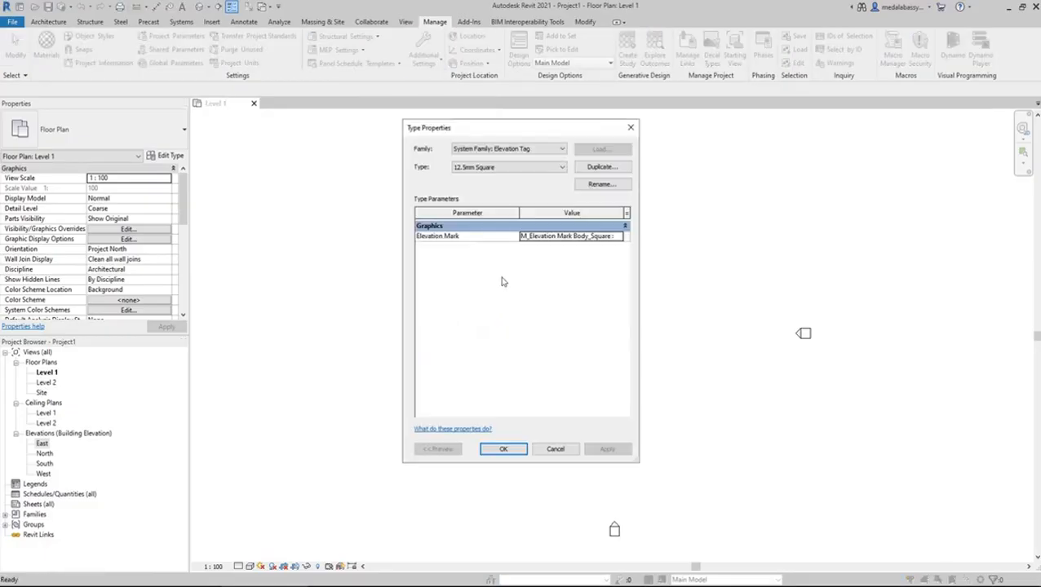
left_click(617, 236)
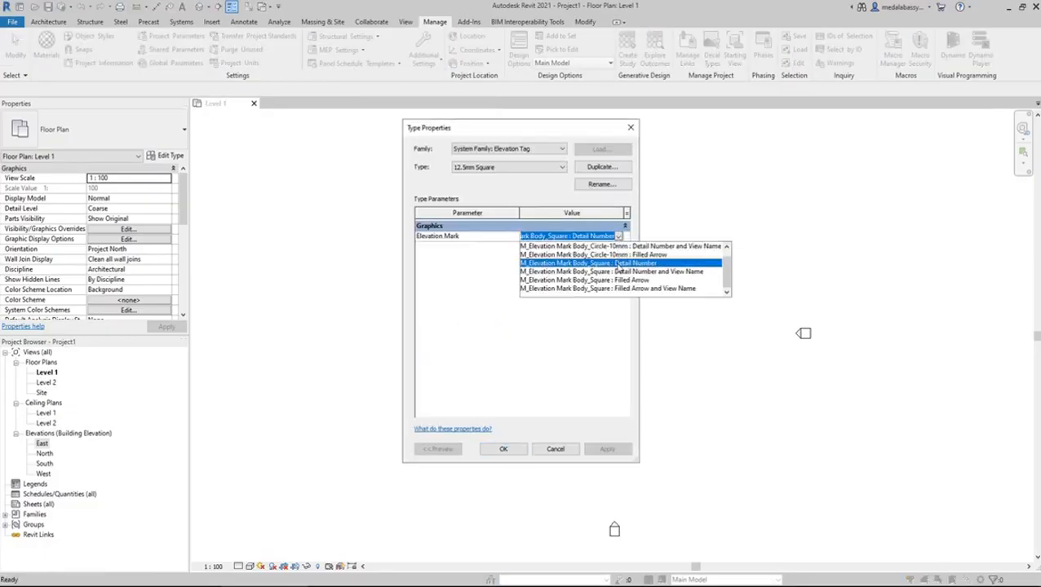
left_click(575, 345)
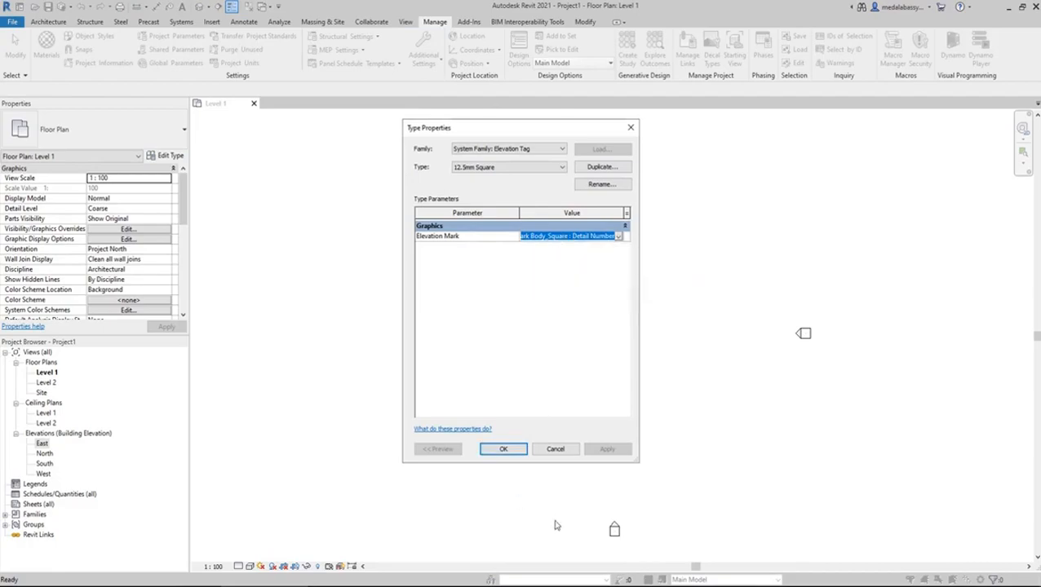
left_click(555, 452)
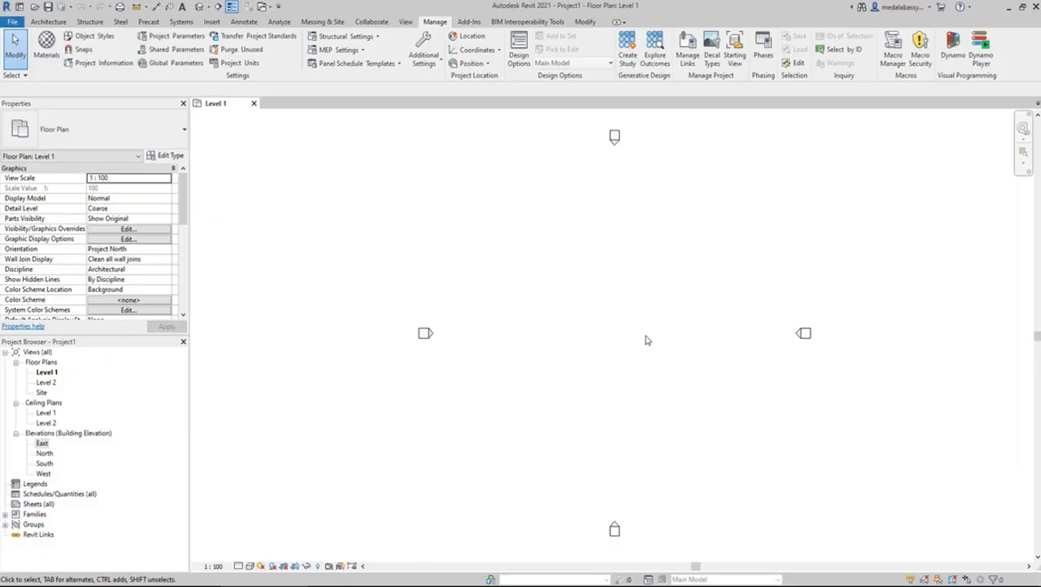
Step: Switch to the tutorial PDF in Acrobat Reader, read the "Creating a grid" section, and return to Revit
left_click(200, 585)
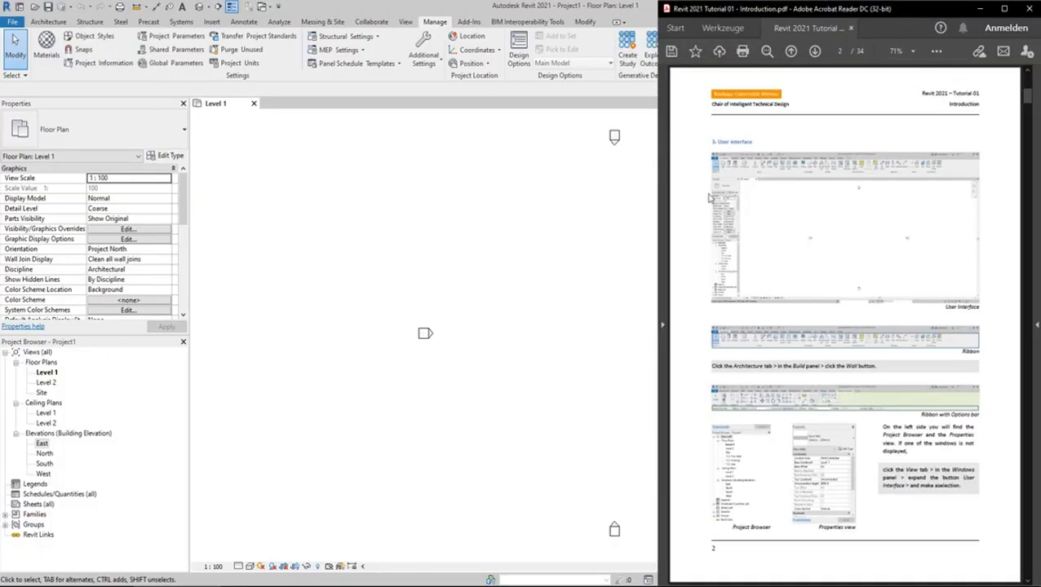
scroll(776, 352, "down", 3)
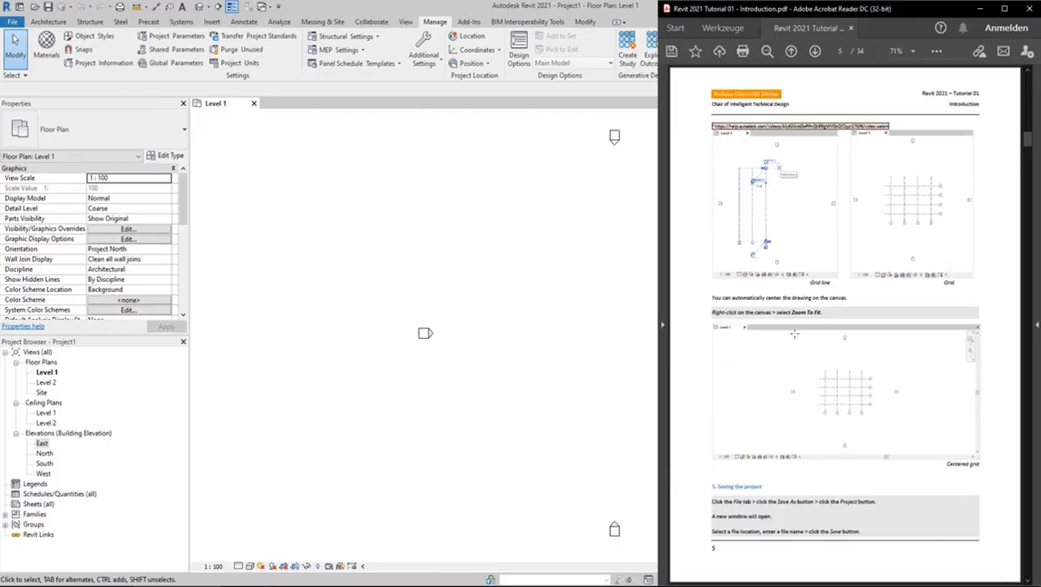
scroll(793, 334, "down", 1)
scroll(793, 334, "up", 2)
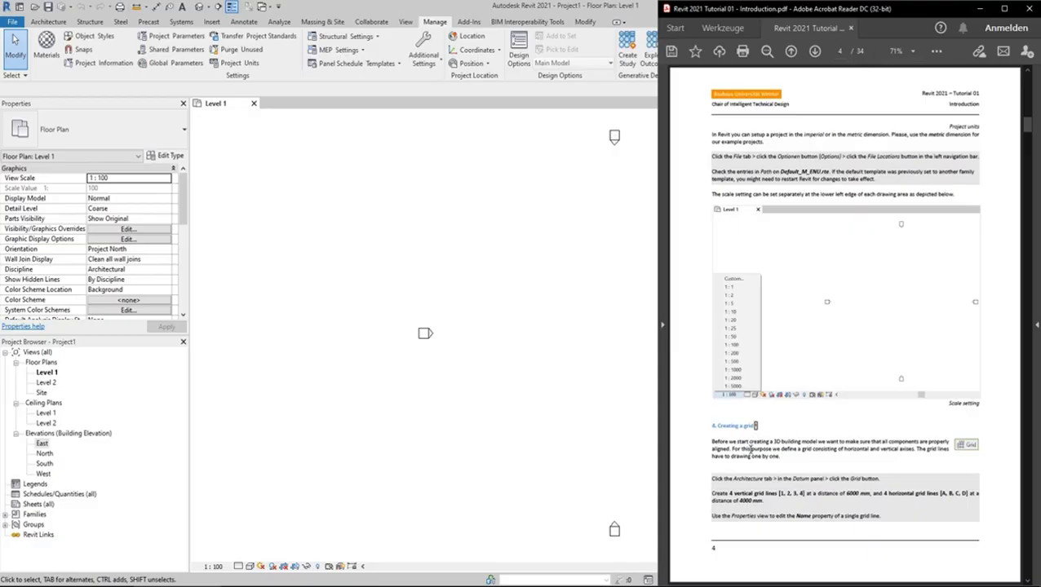
left_click(529, 334)
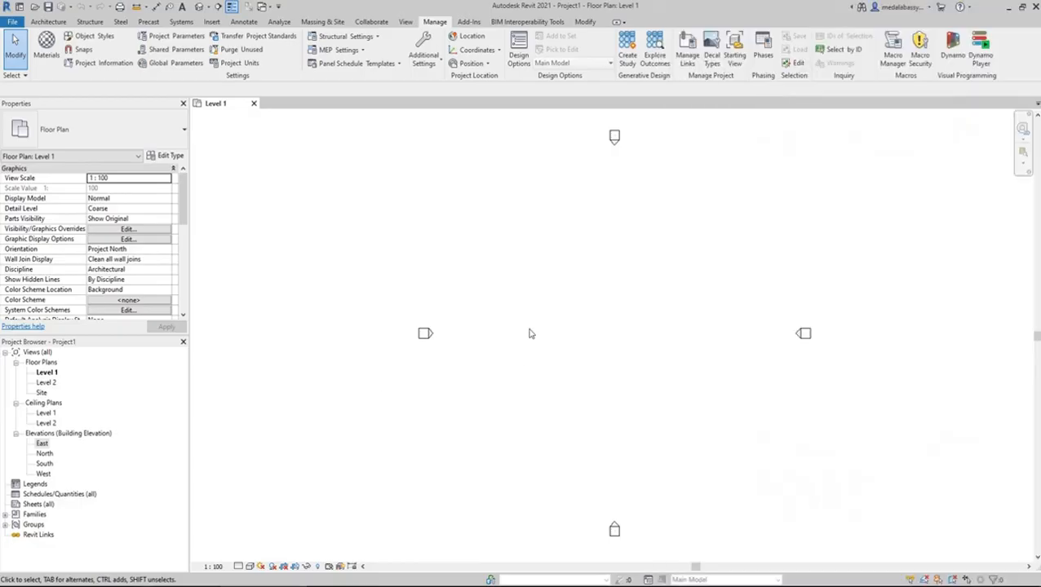
Step: Draw two parallel vertical grid lines of equal length, 6000 mm apart, between the elevation markers on Level 1
left_click(48, 22)
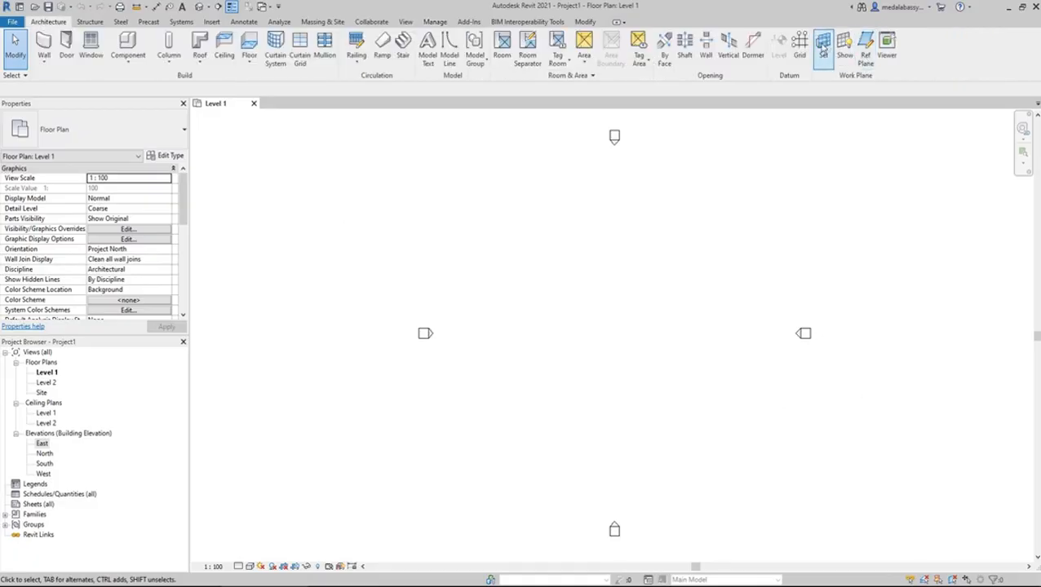
left_click(800, 54)
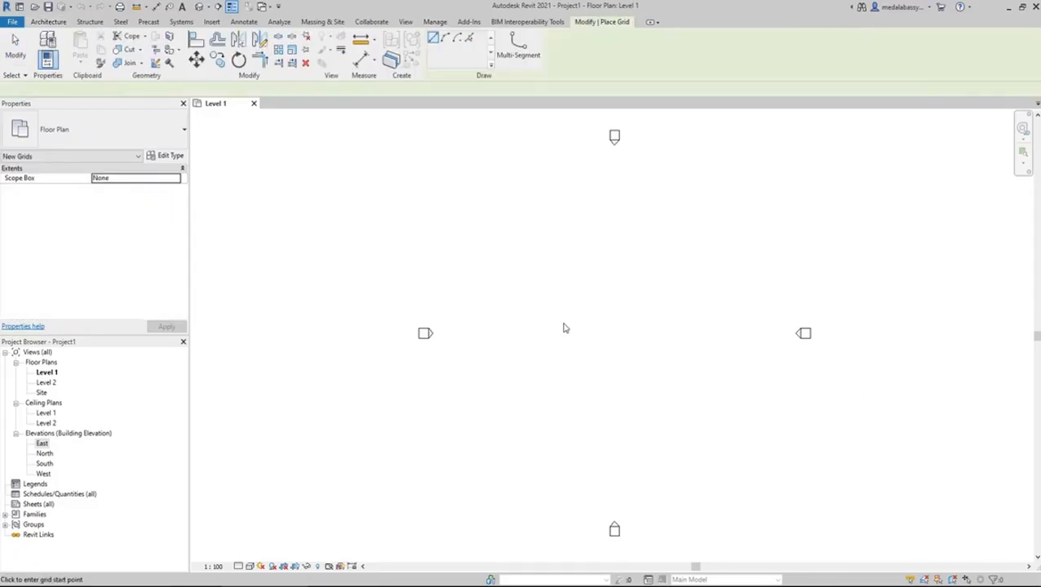
left_click(515, 230)
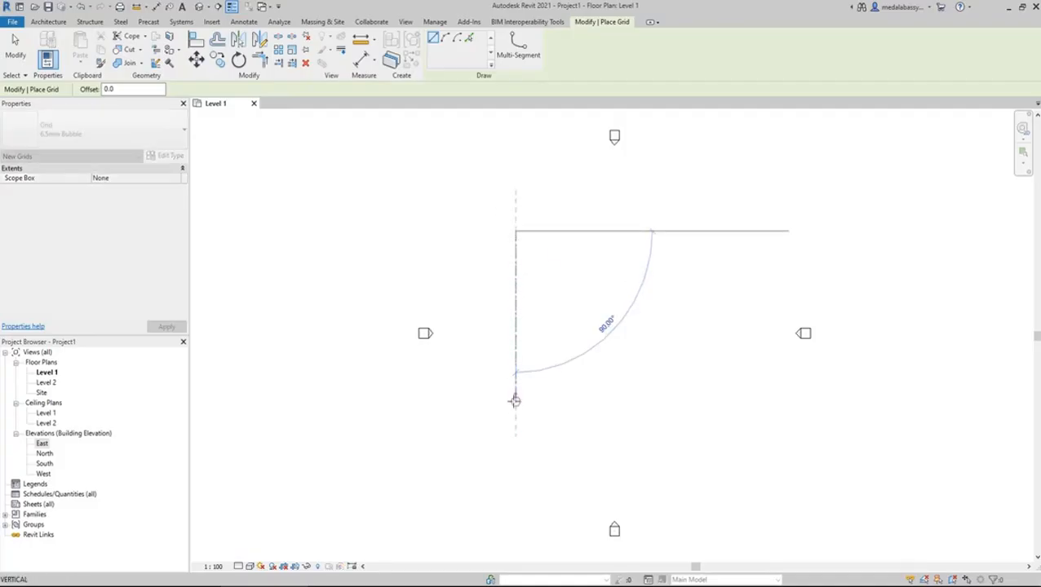
left_click(515, 451)
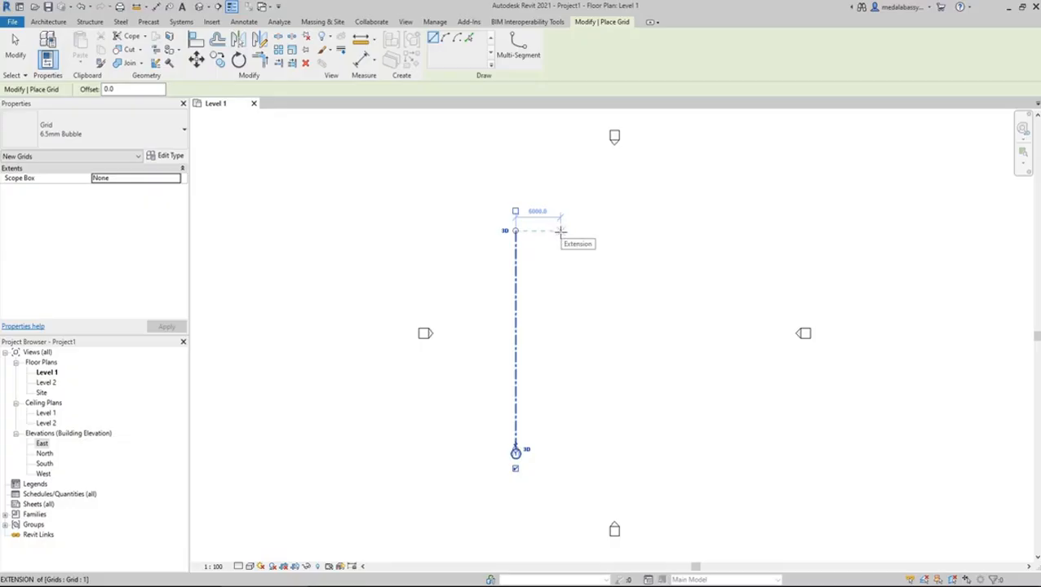
left_click(561, 232)
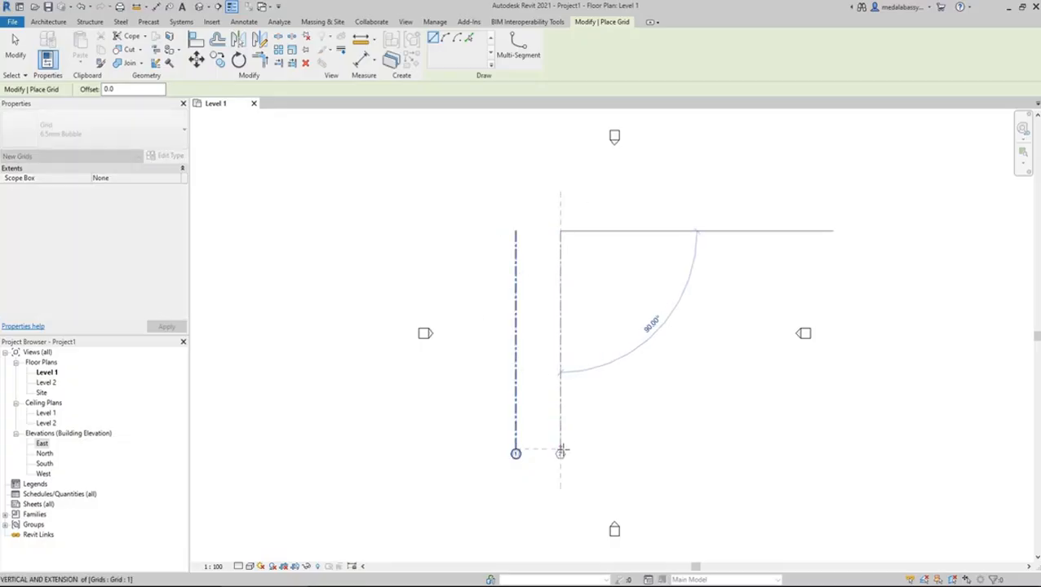
left_click(561, 450)
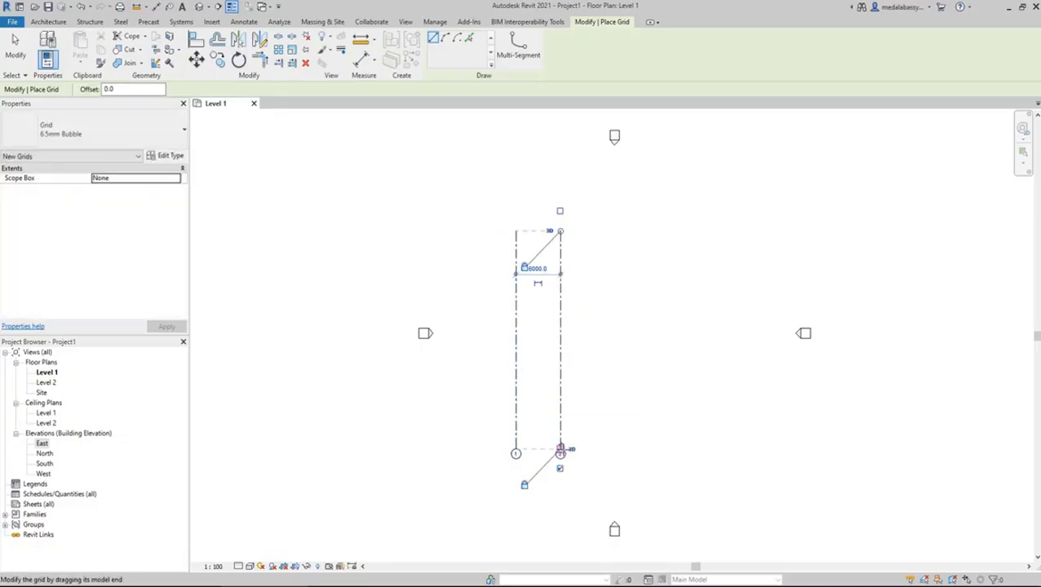
Step: Draw a third vertical grid line aligned with the first two and set its distance from grid 2 to 6000 mm
left_click(590, 232)
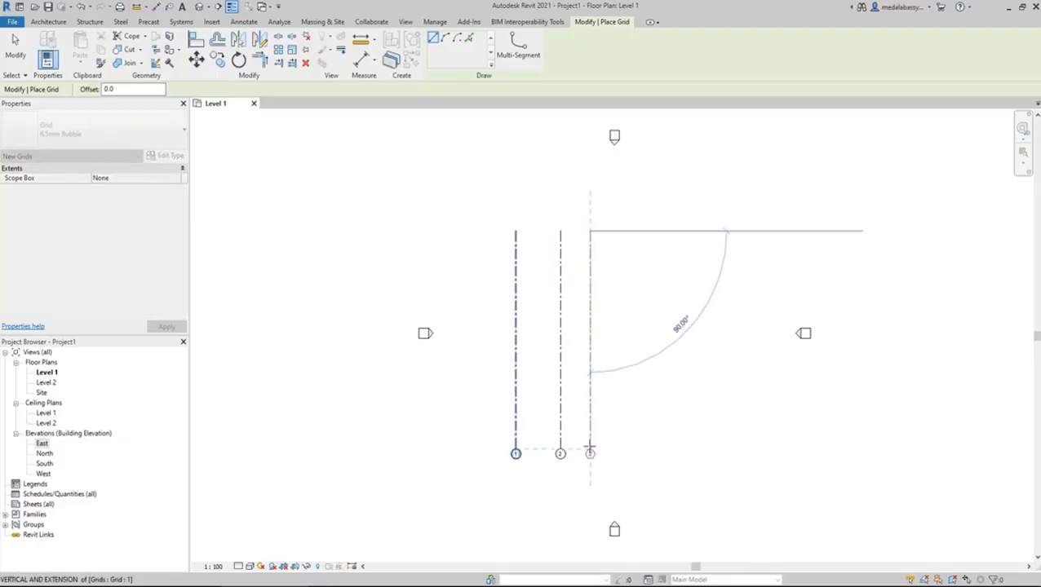
left_click(590, 450)
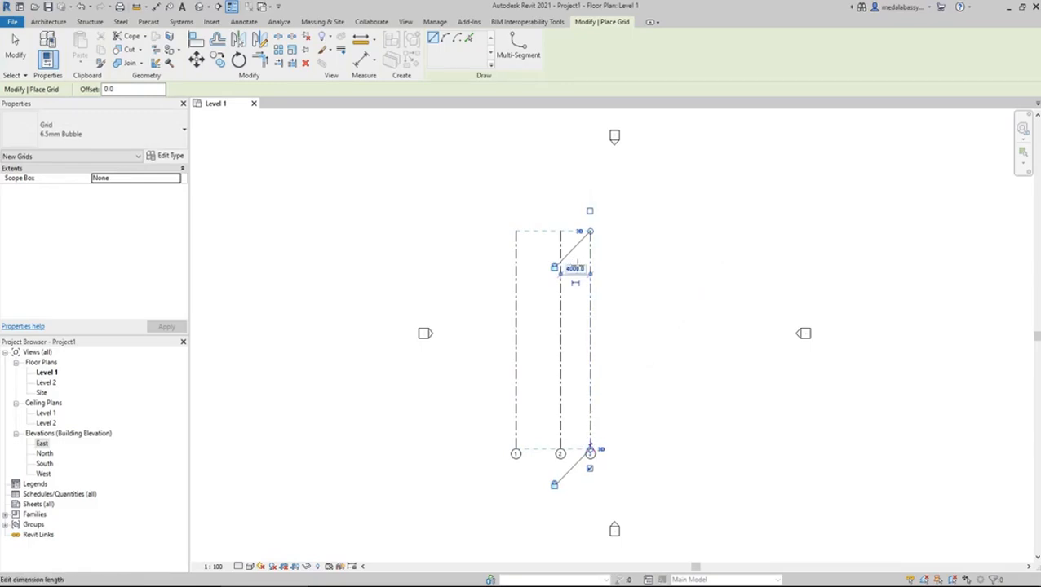
left_click(575, 269)
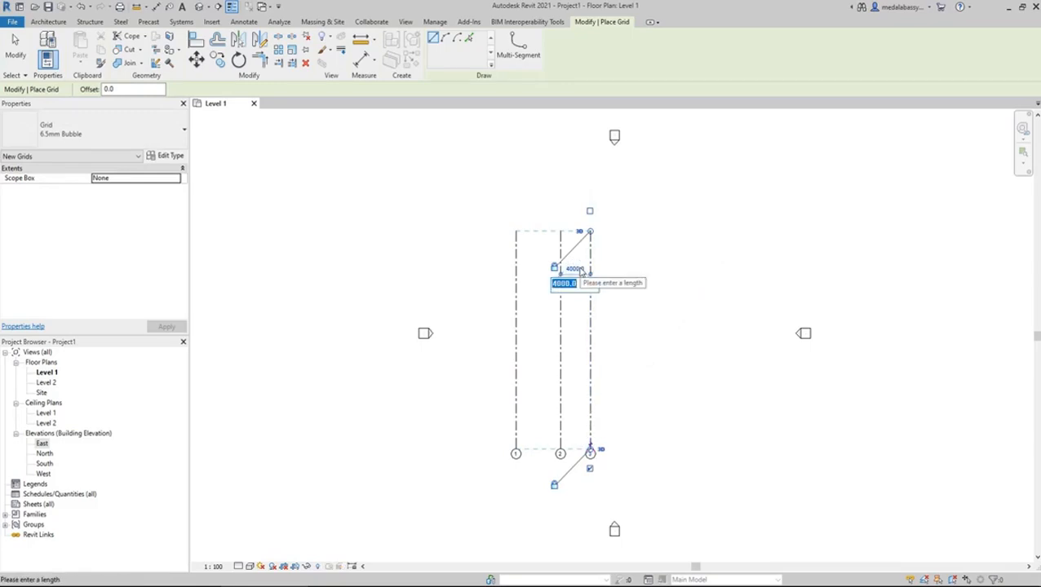
type("6000")
key("Return")
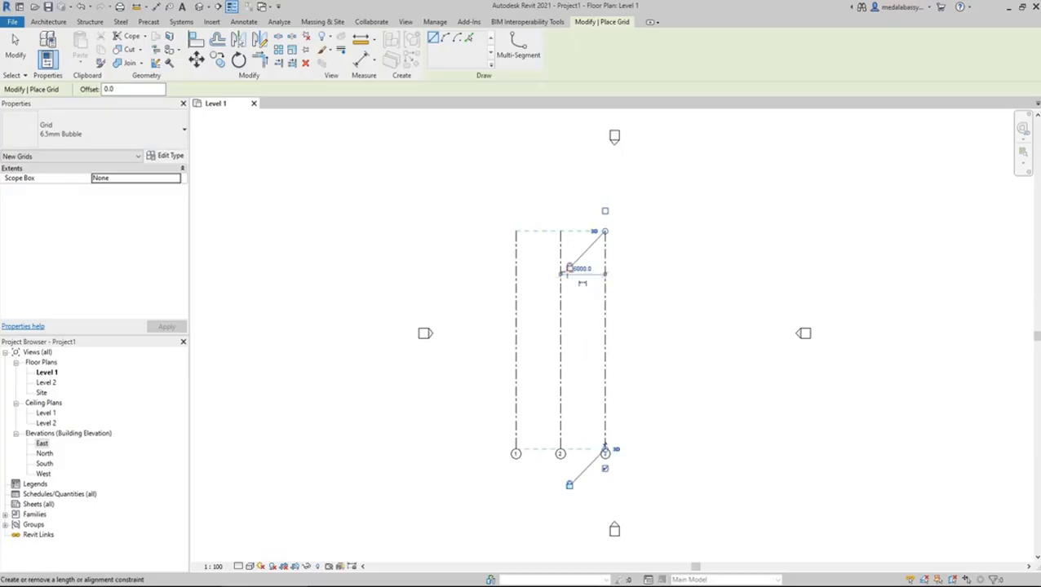
Step: Draw a fourth vertical grid line of the same length, 6000 mm to the right of grid 3
left_click(649, 231)
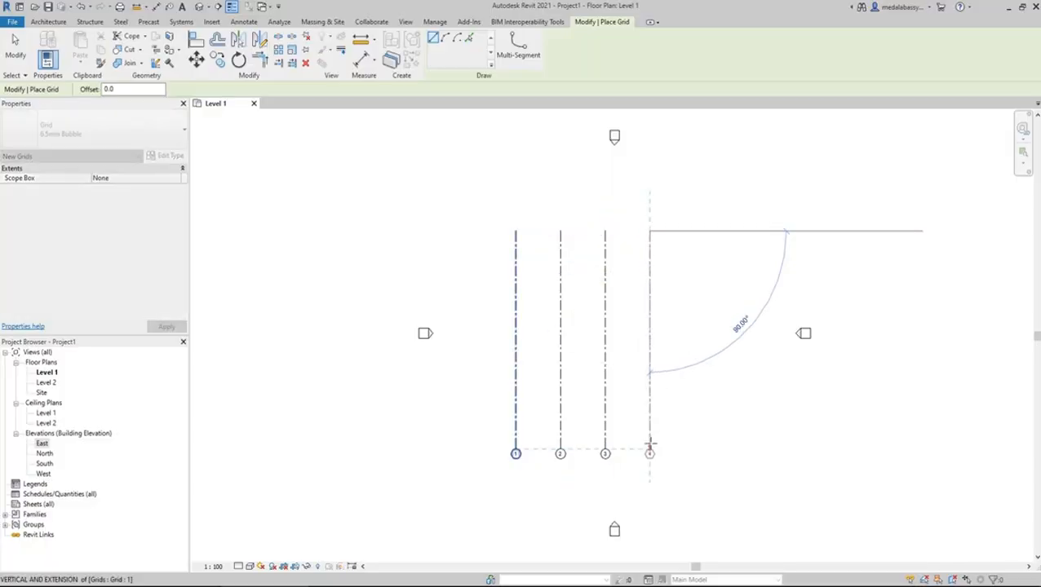
left_click(649, 454)
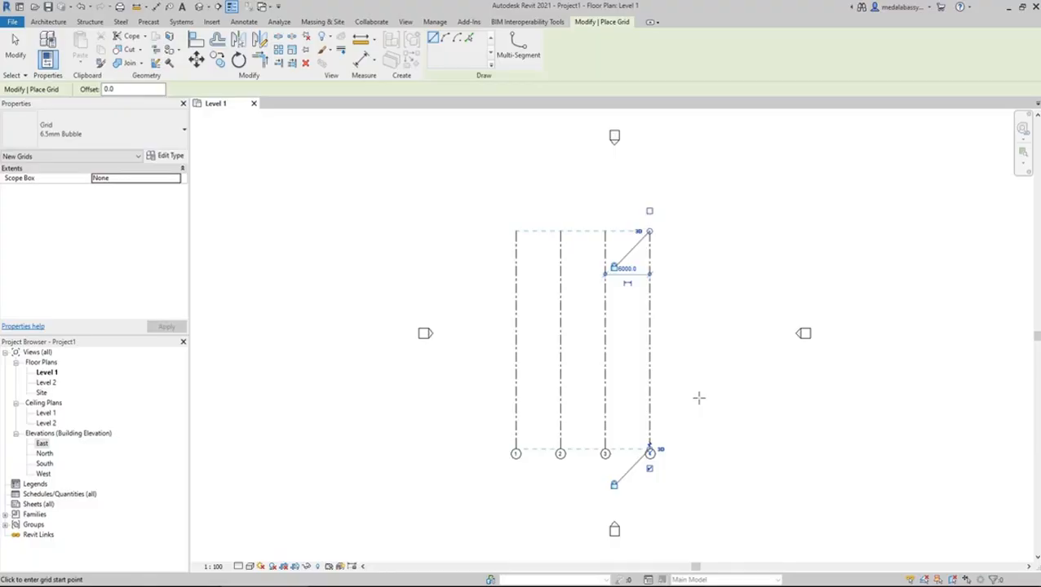
key("Escape")
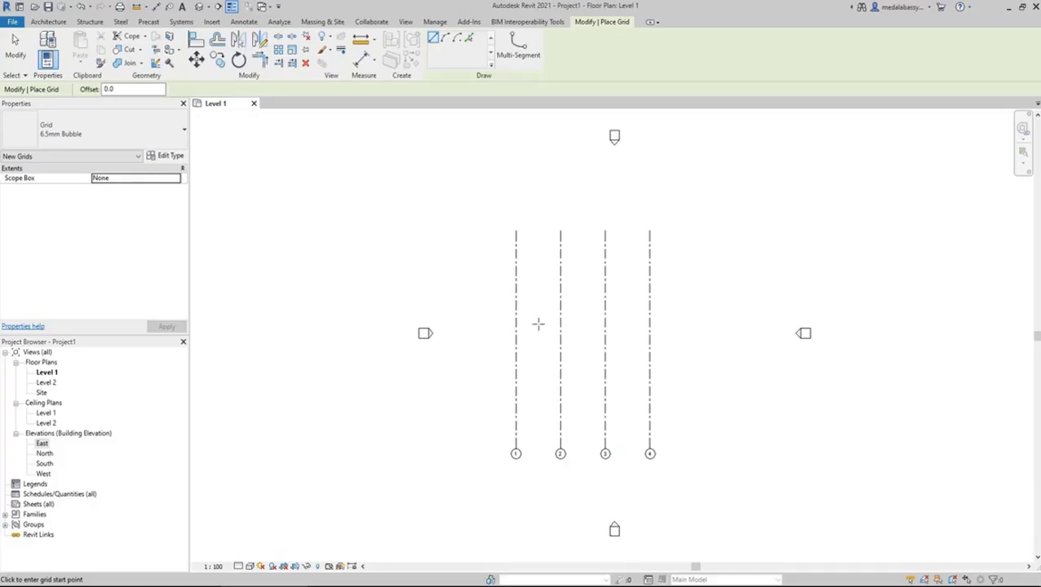
Step: Draw a horizontal grid line across the upper part of the four vertical grids and name it A
left_click(449, 274)
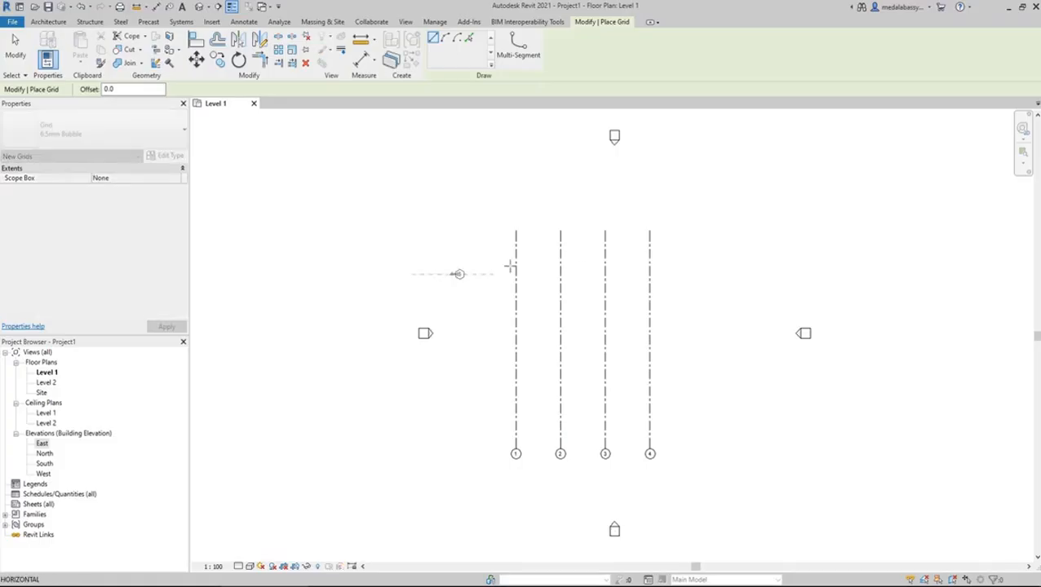
left_click(726, 274)
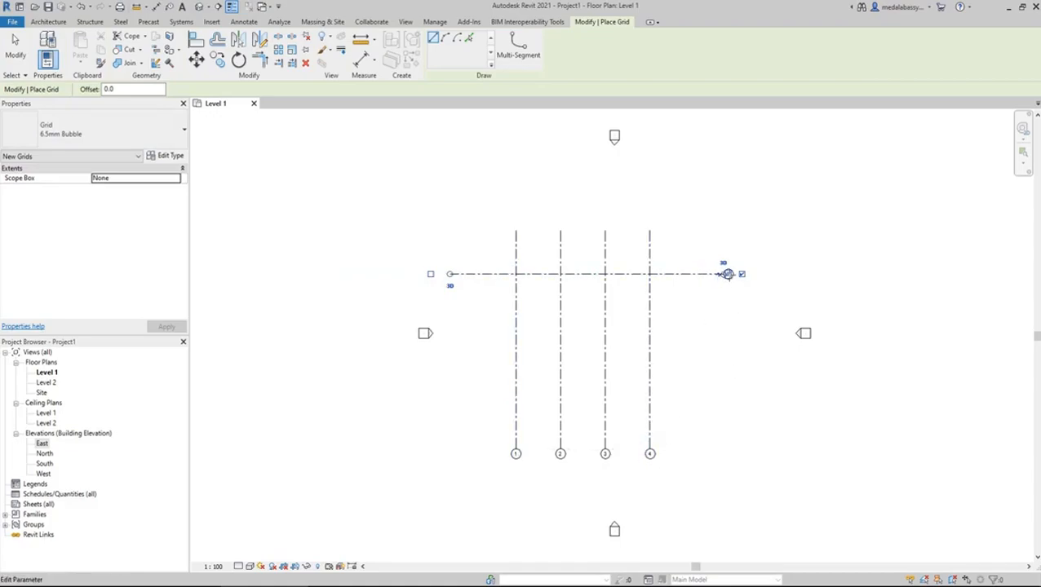
left_click(727, 274)
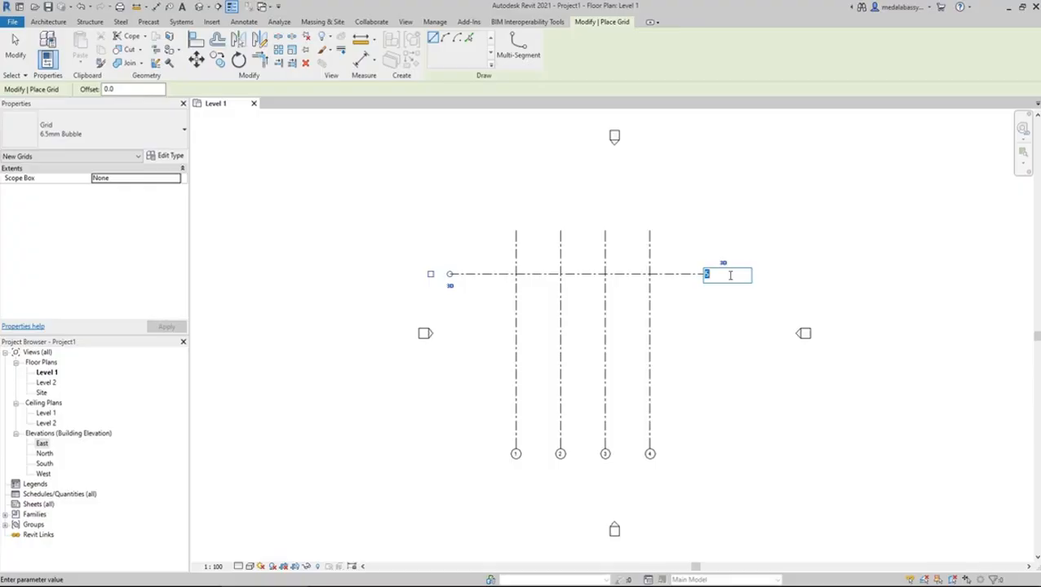
key("BackSpace")
type("A")
key("Return")
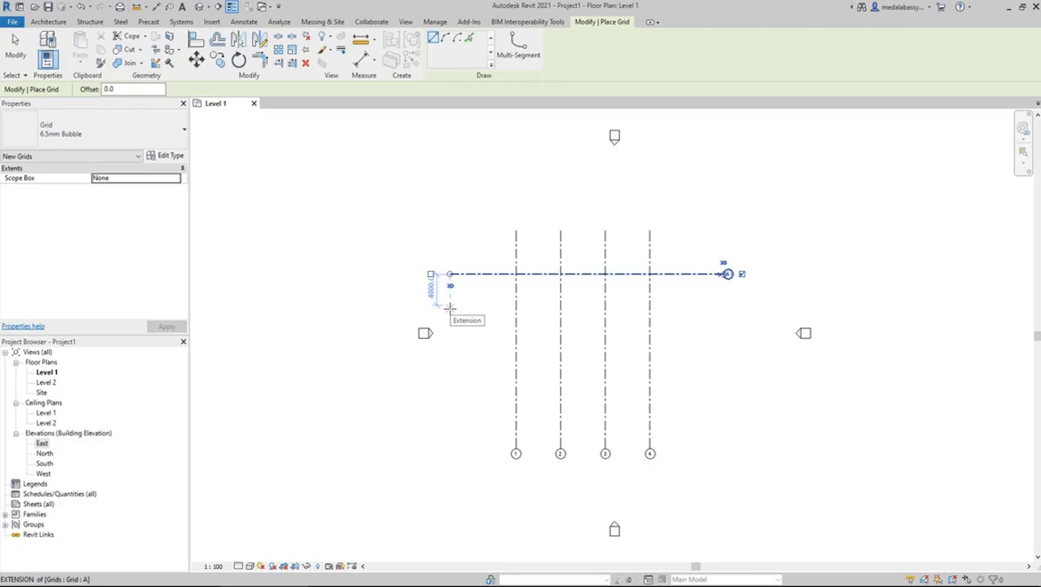
Step: Draw two more horizontal grid lines below grid A, aligned with its ends and spaced 4000 mm apart
left_click(450, 309)
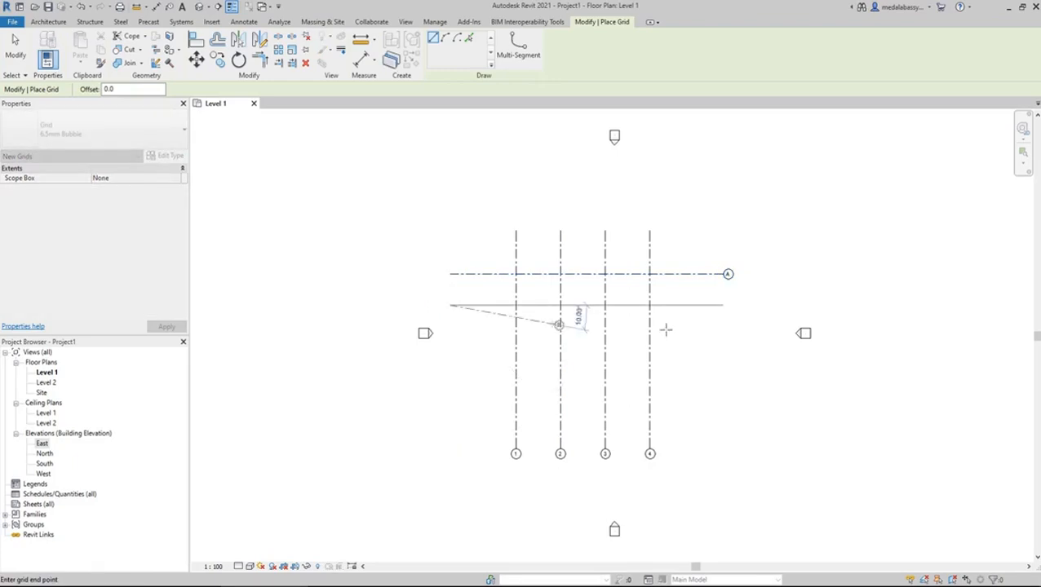
left_click(725, 305)
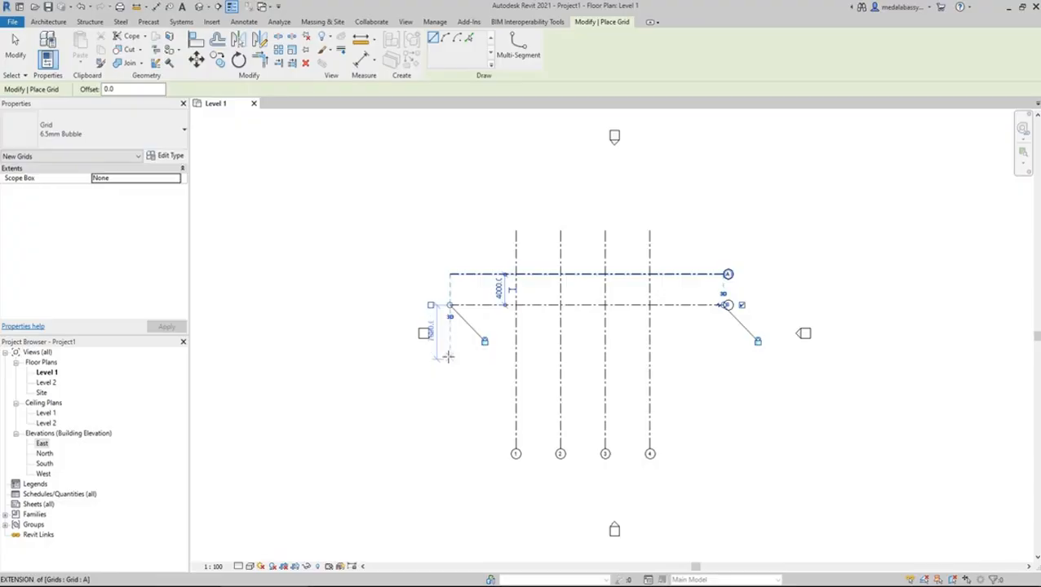
left_click(450, 359)
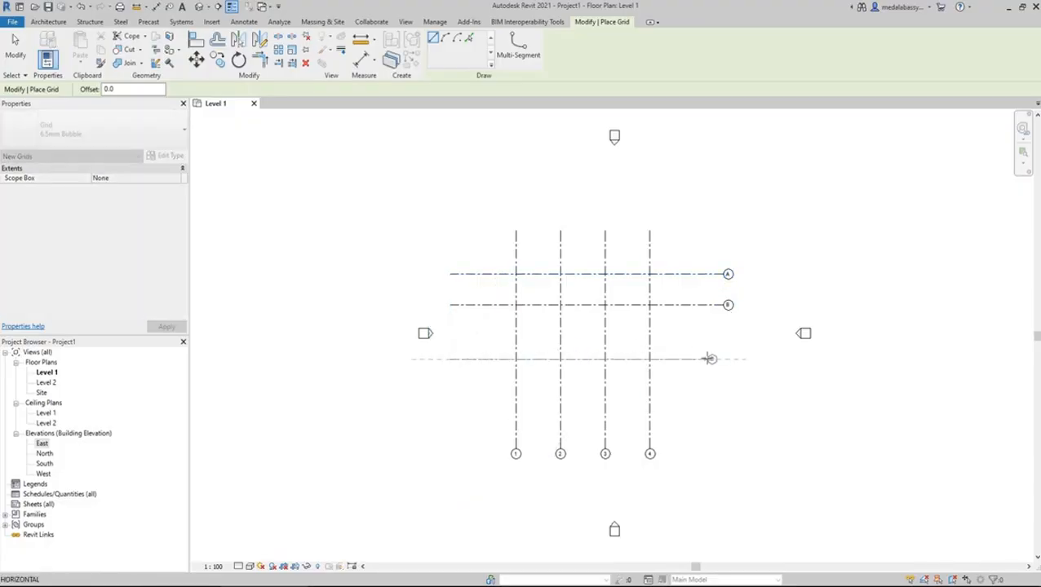
left_click(725, 360)
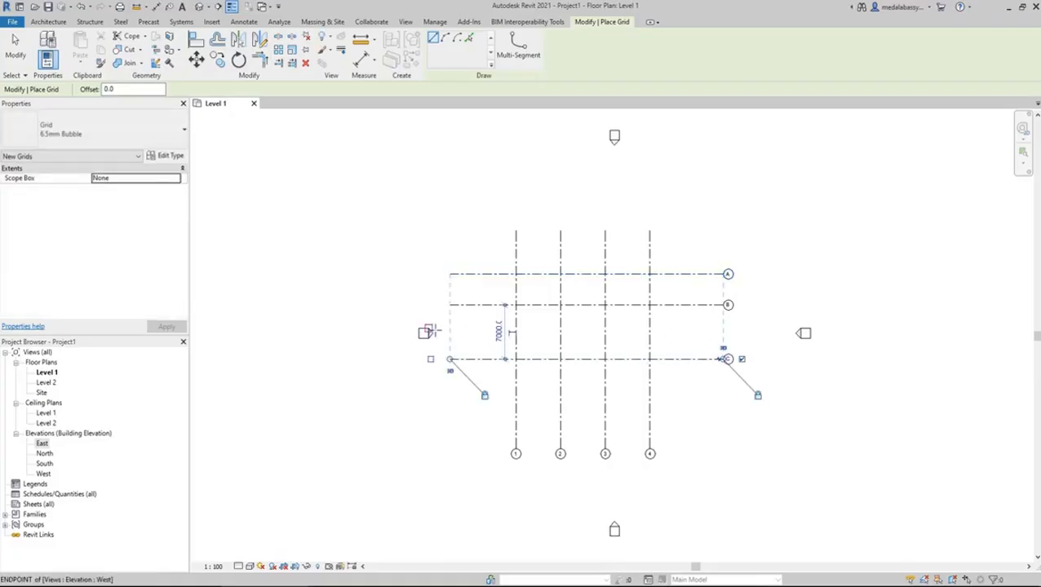
left_click(499, 333)
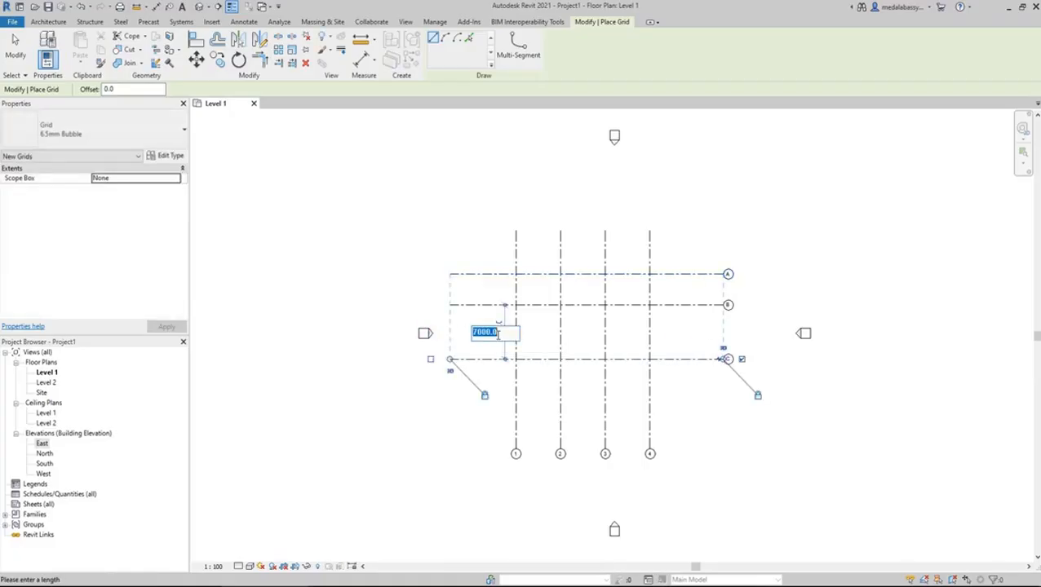
type("4000")
key("Return")
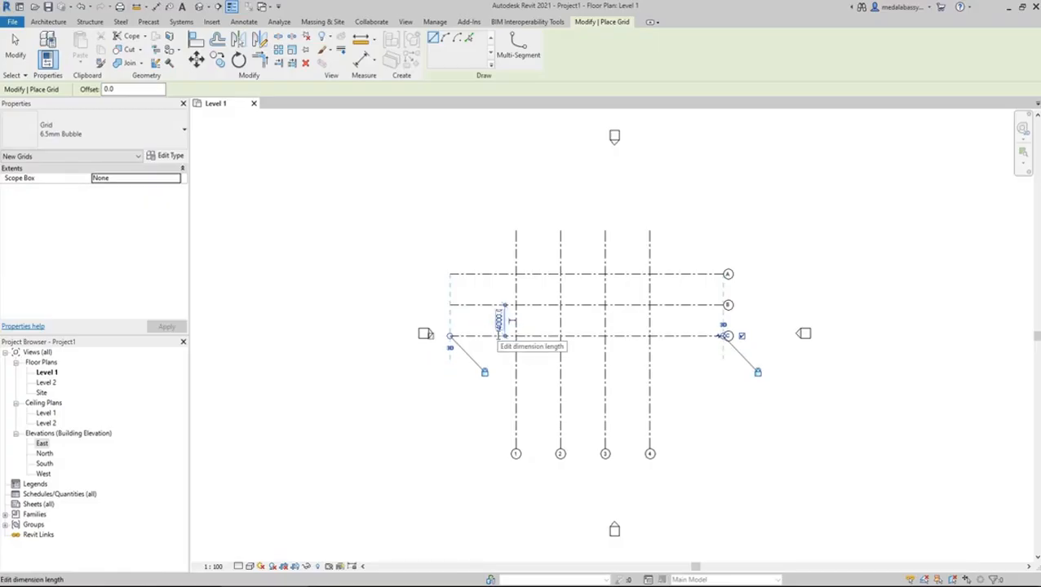
Step: Draw a fourth horizontal grid line 4000 mm below grid C, aligned with the ends of the others
left_click(448, 368)
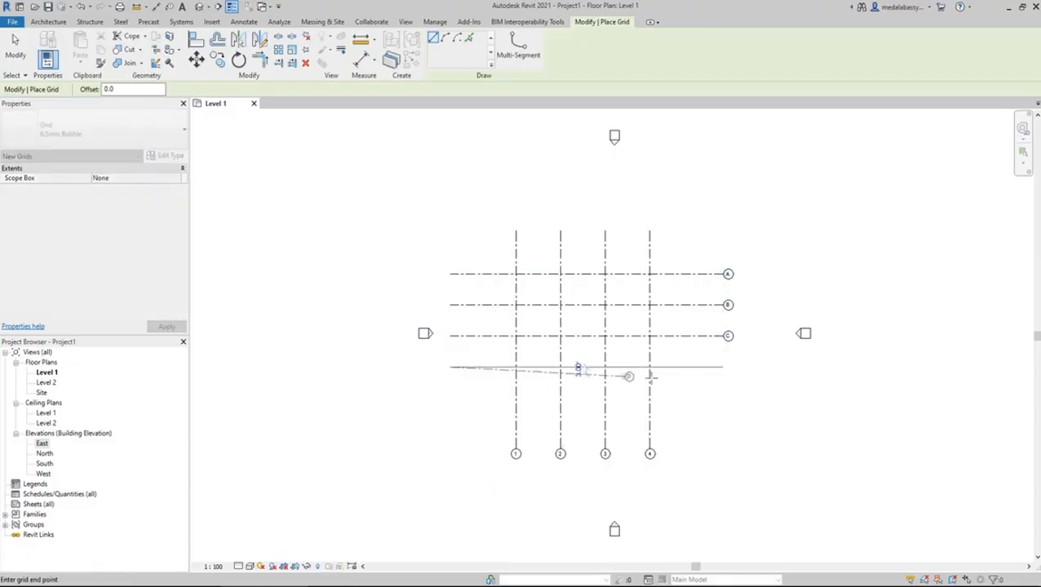
left_click(722, 364)
left_click(727, 366)
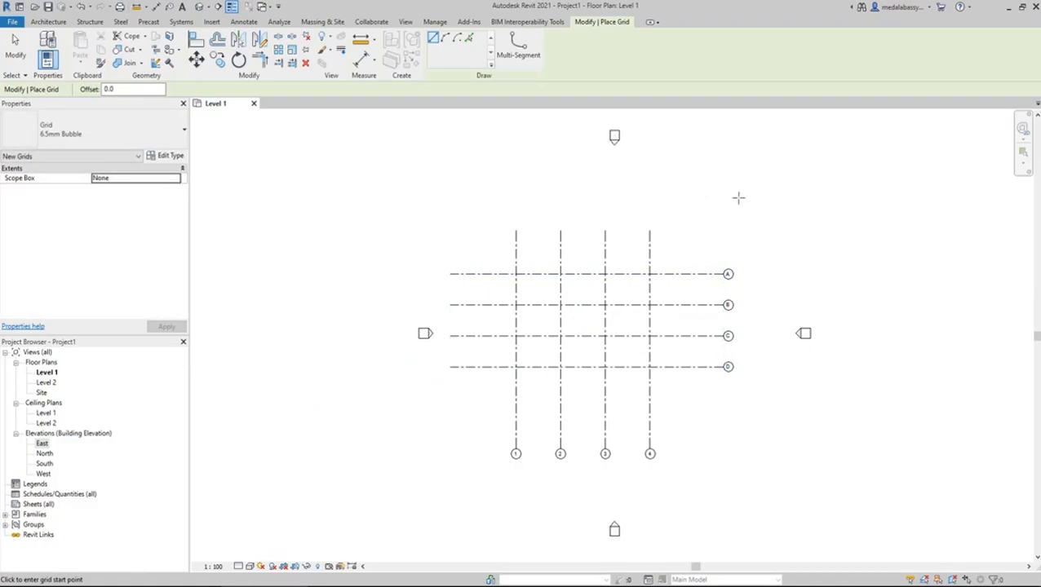
Step: Finish placing grids and move all eight grid lines together 4000 mm to the right, centring them between the elevation markers
key("Escape")
key("Escape")
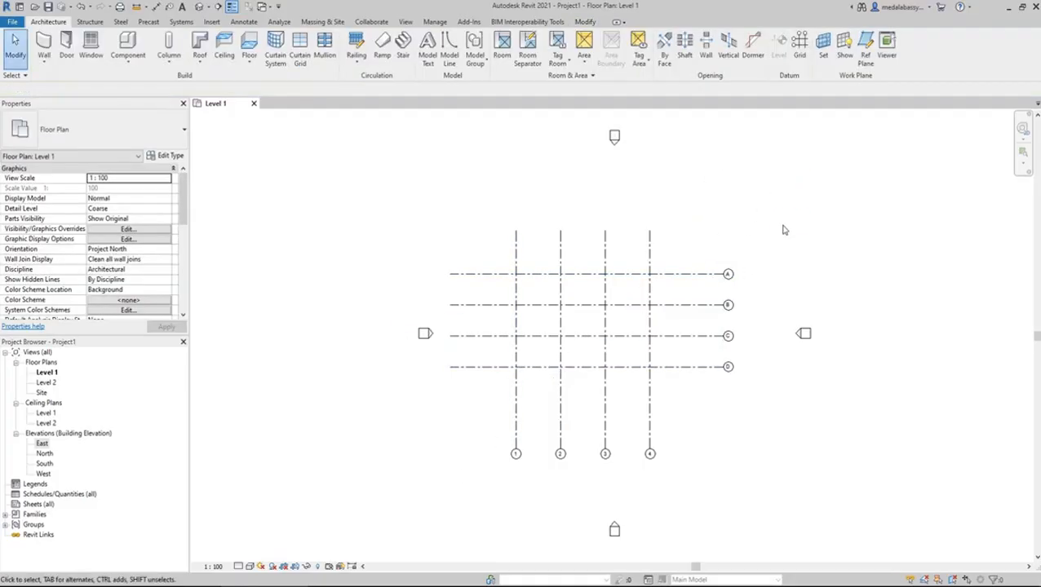
left_click_drag(776, 210, 442, 490)
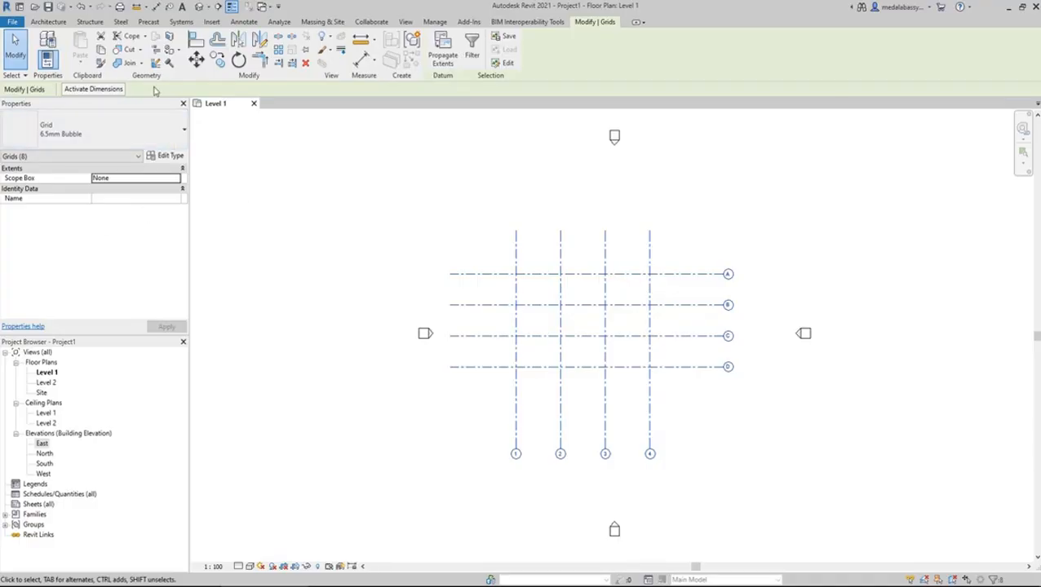
left_click(197, 61)
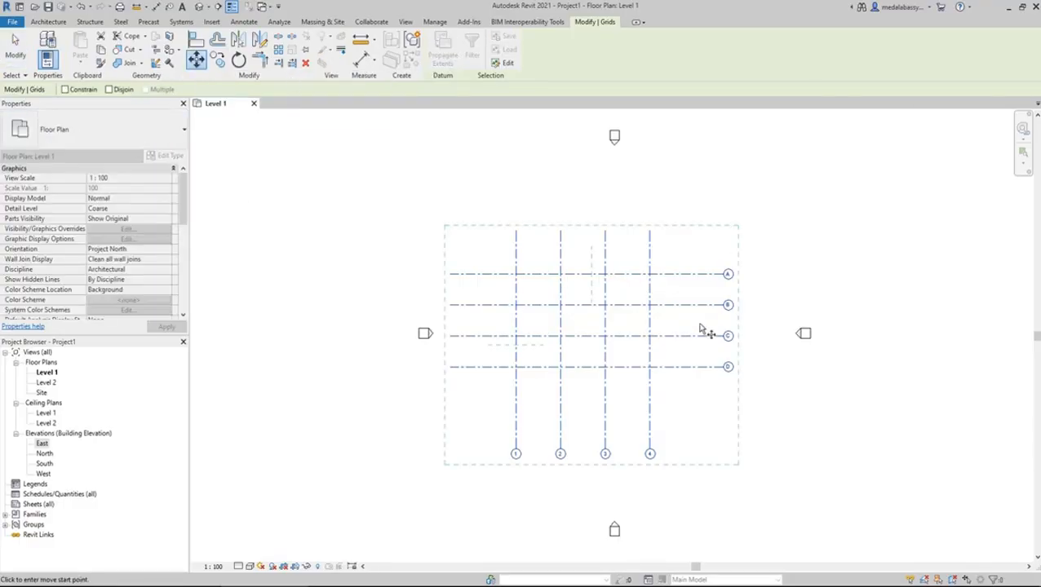
left_click(590, 327)
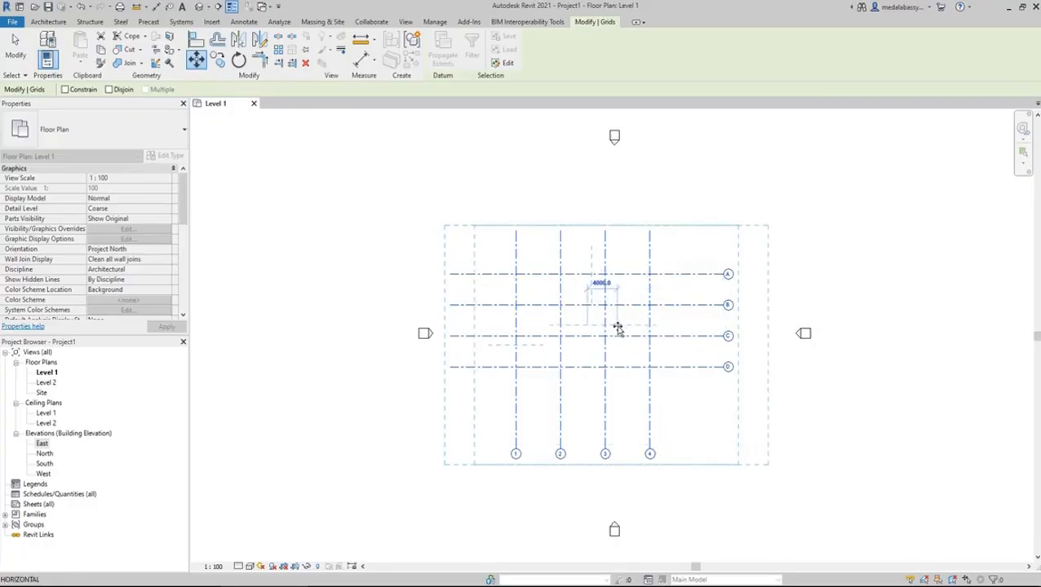
left_click(619, 329)
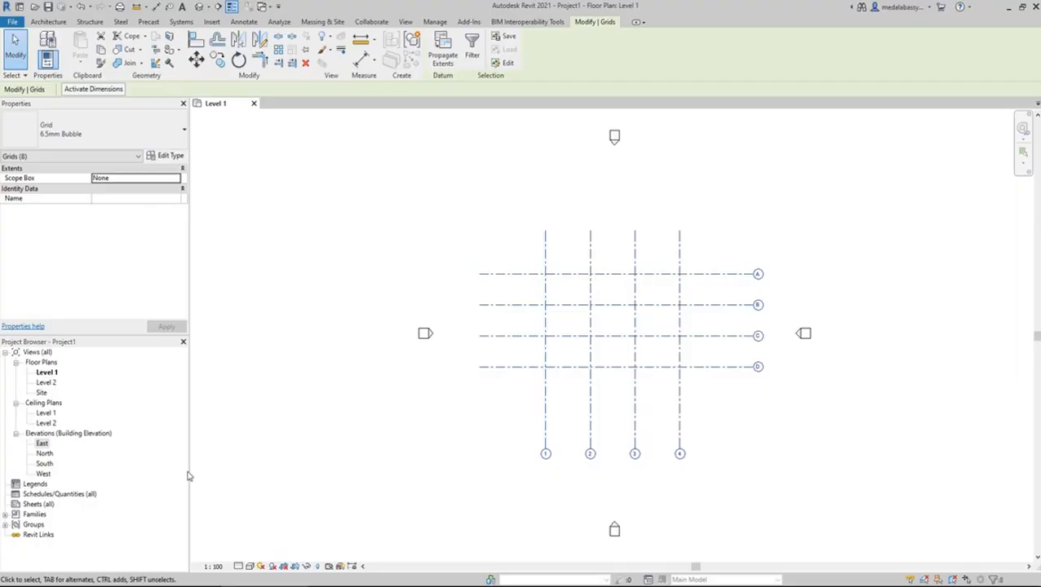
Step: Switch to Adobe Acrobat Reader, read the tutorial's section on saving the project, and return to Revit
left_click(152, 585)
scroll(765, 380, "down", 3)
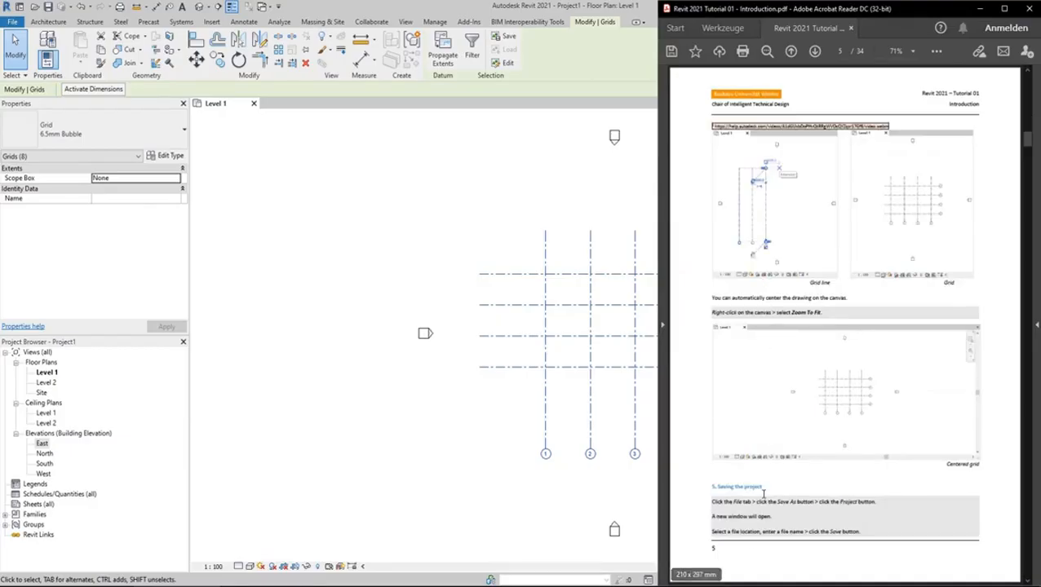
left_click(328, 185)
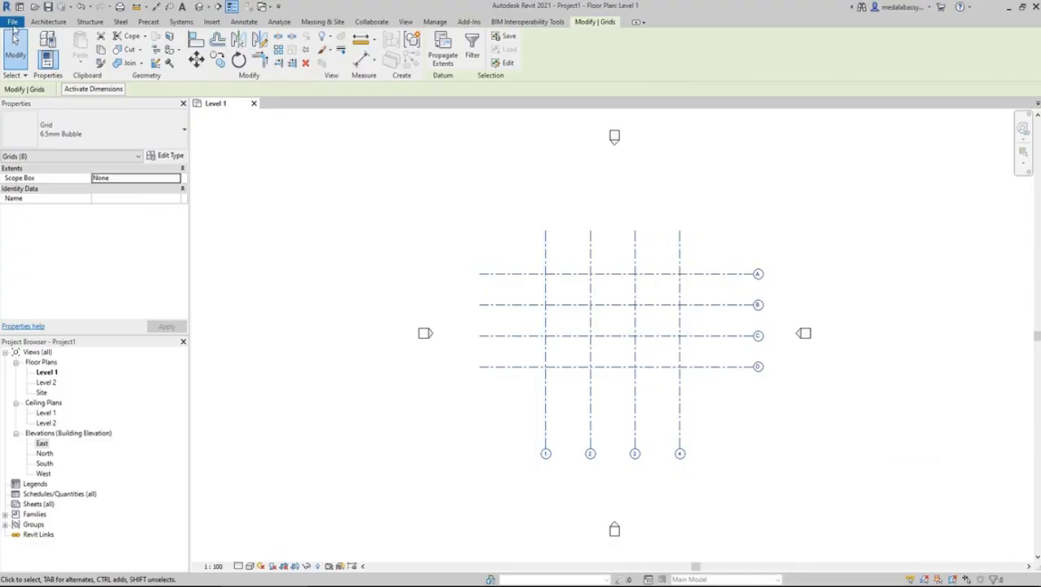
Step: Save the file as a Revit project named Project1 on the Desktop
left_click(13, 22)
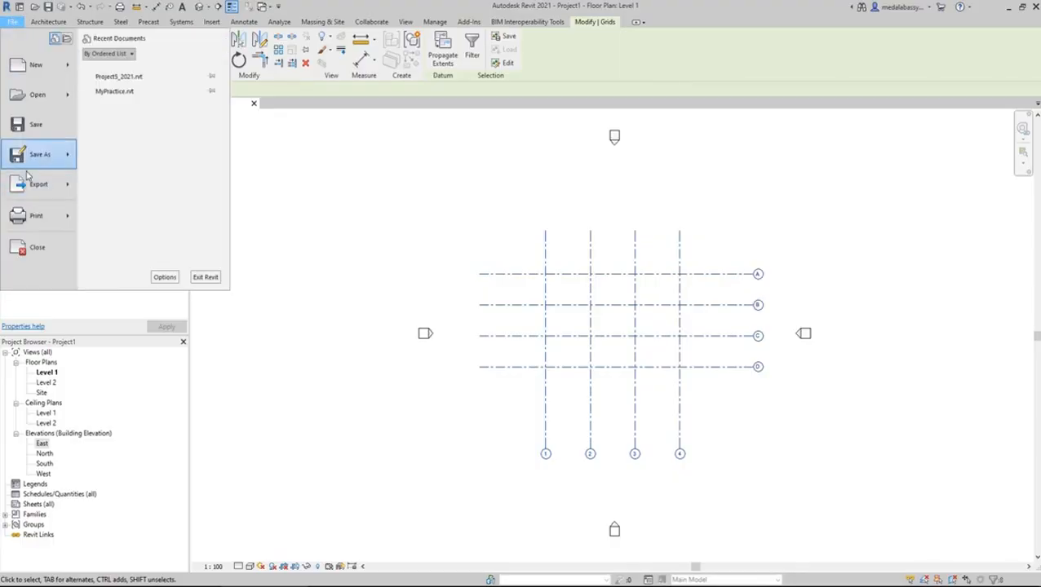
mouse_move(28, 167)
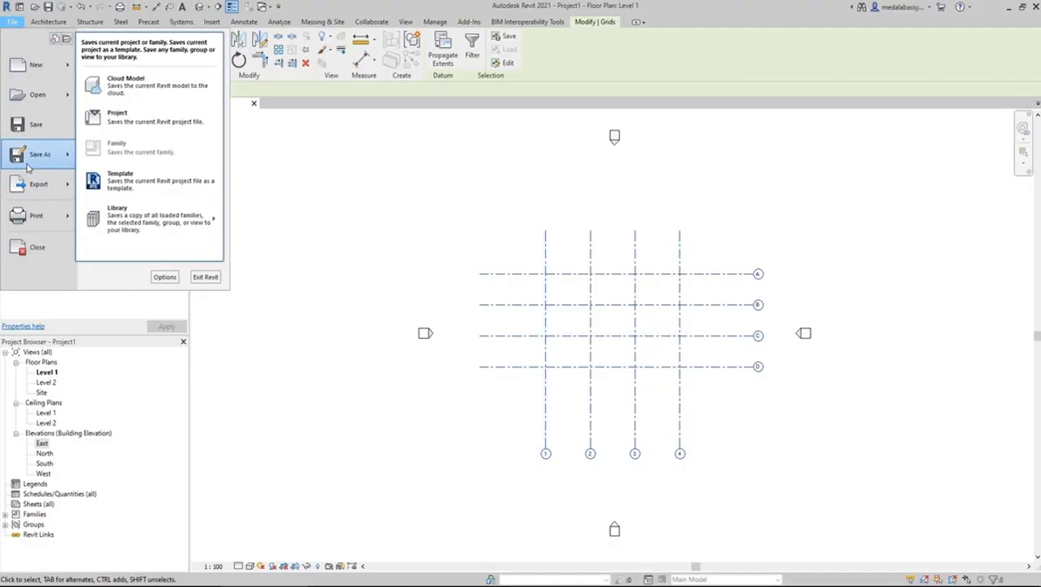
left_click(152, 121)
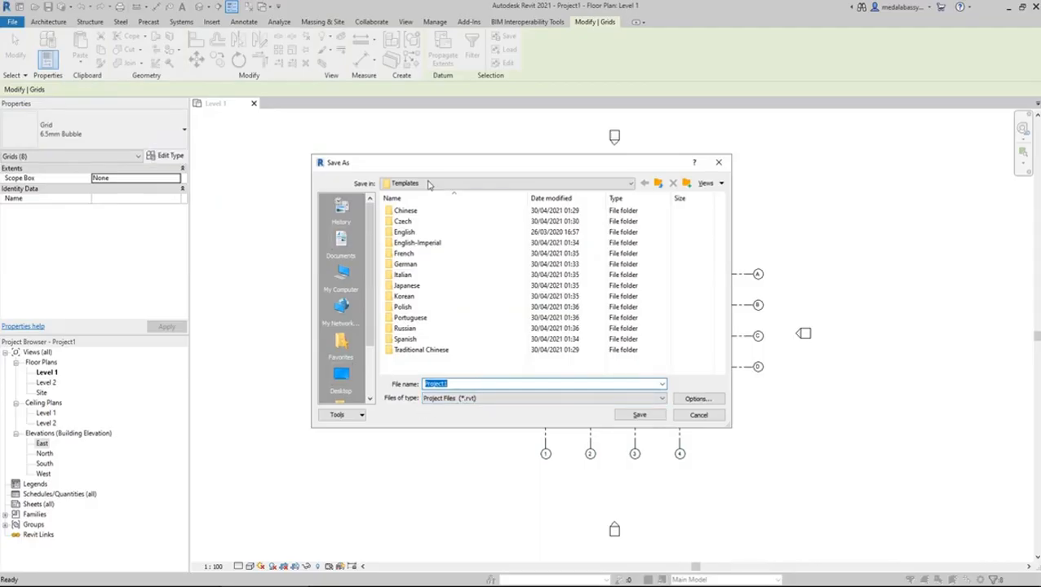
left_click(341, 377)
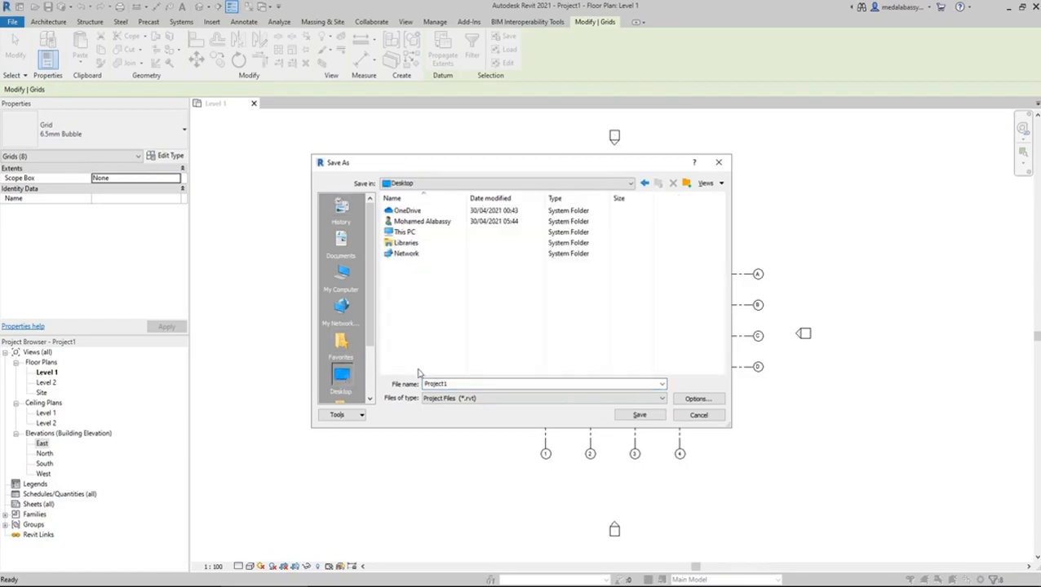
double_click(465, 385)
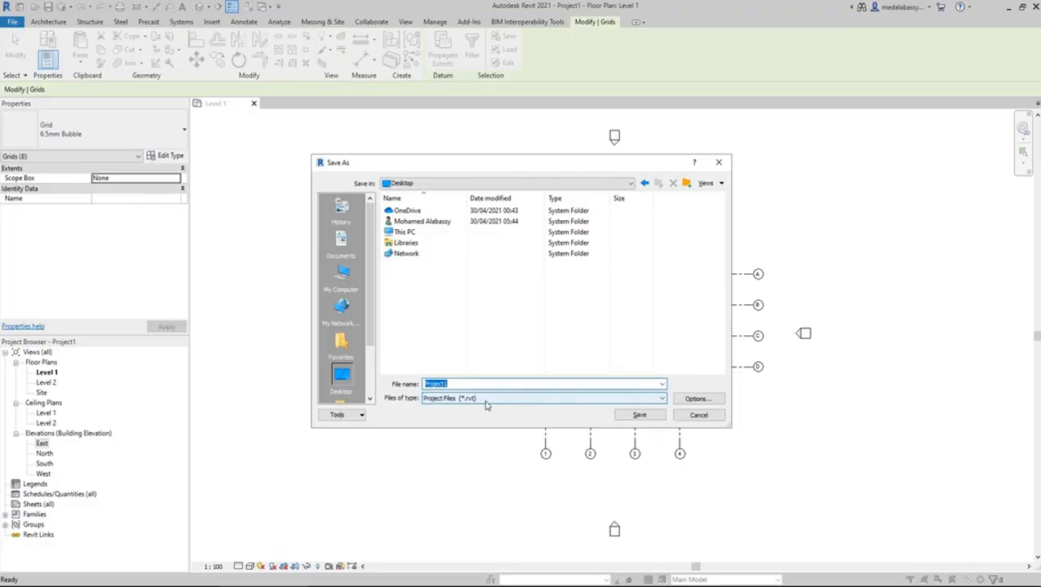
left_click(632, 420)
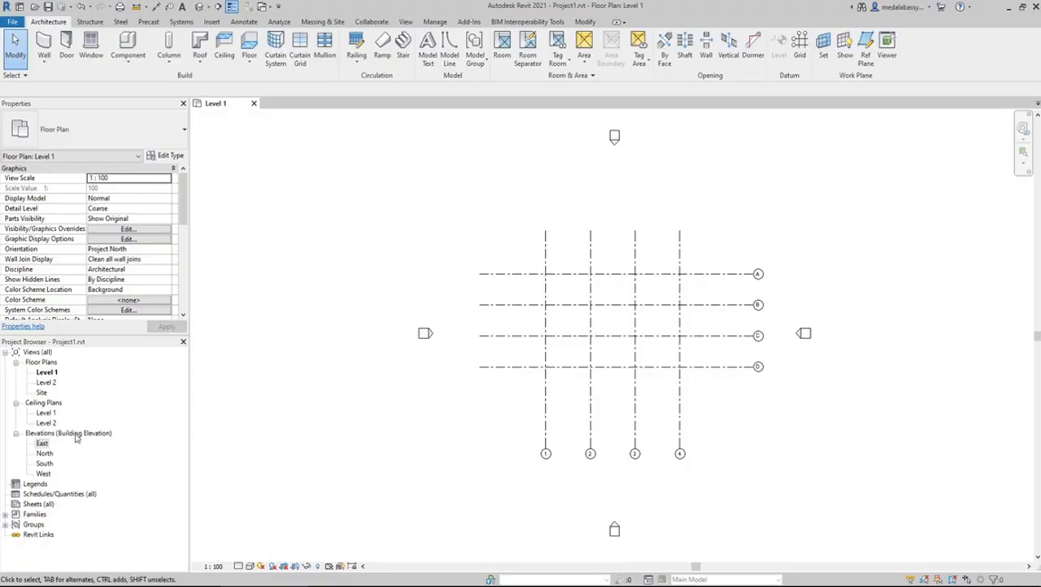
Step: In the East elevation, draw Level 3 at 7000, 3000 mm above Level 2 and aligned with the ends of the existing levels
double_click(42, 444)
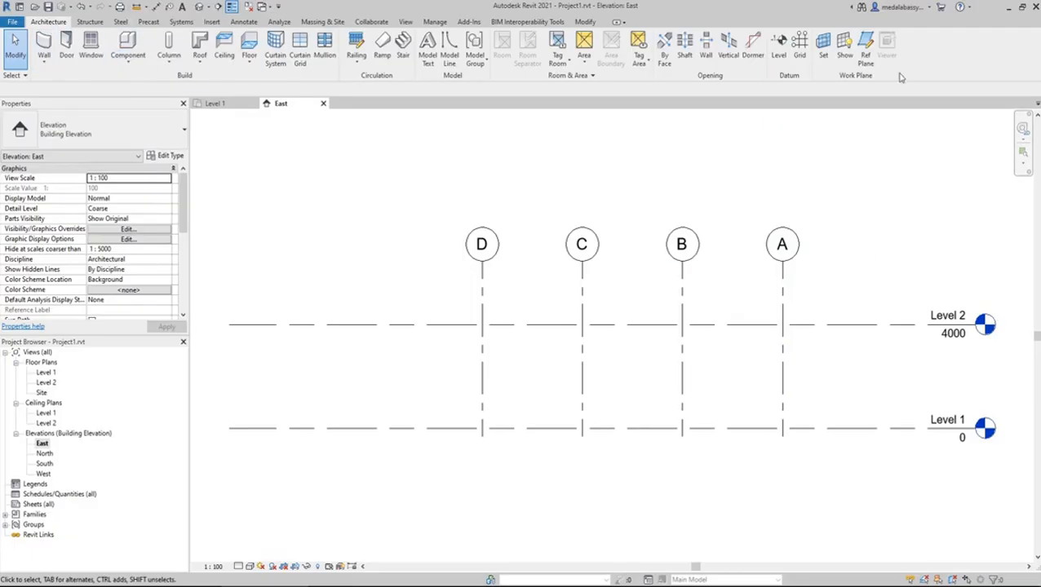
left_click(779, 50)
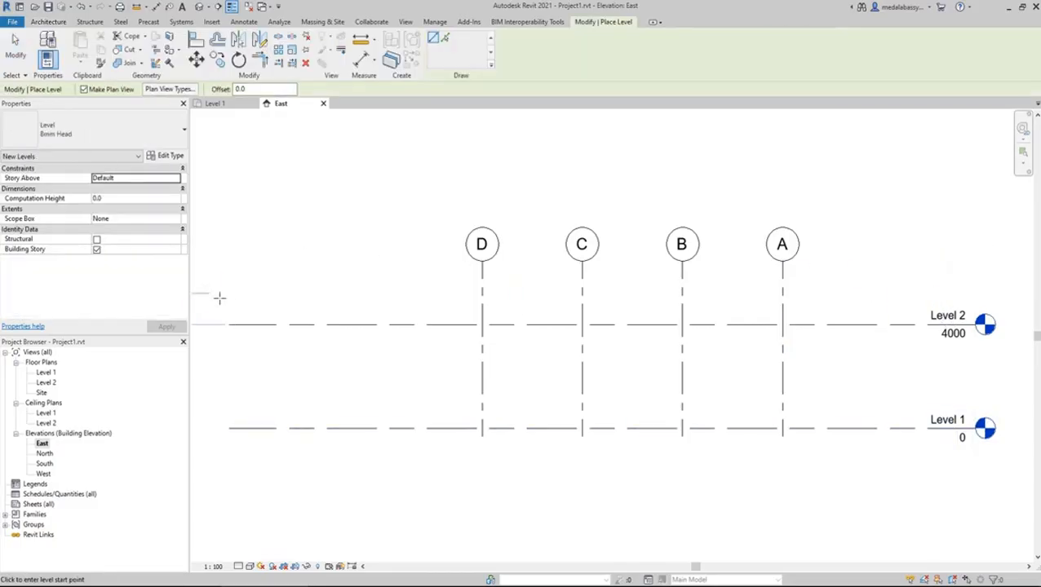
left_click(227, 248)
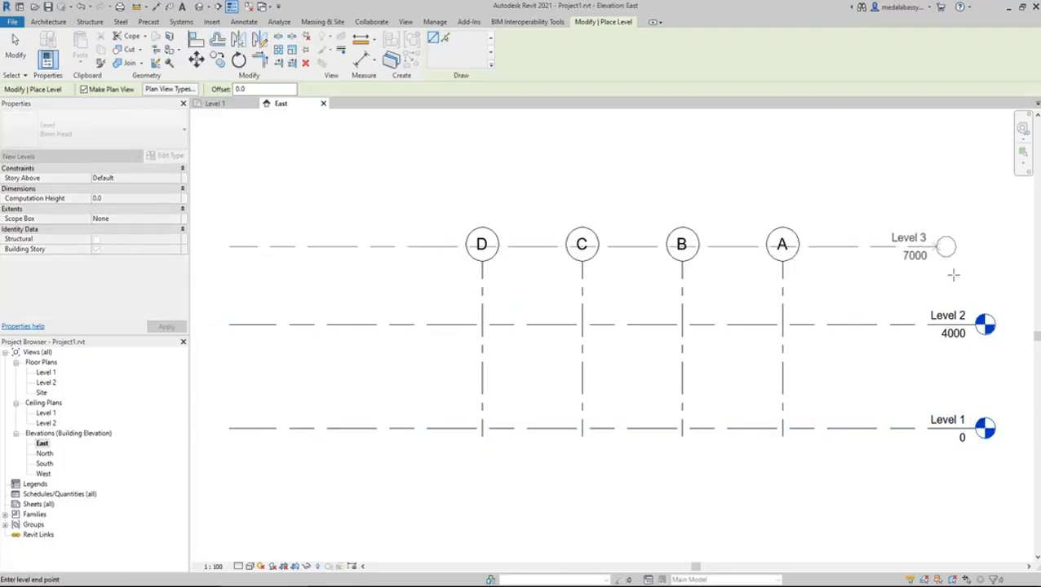
left_click(975, 246)
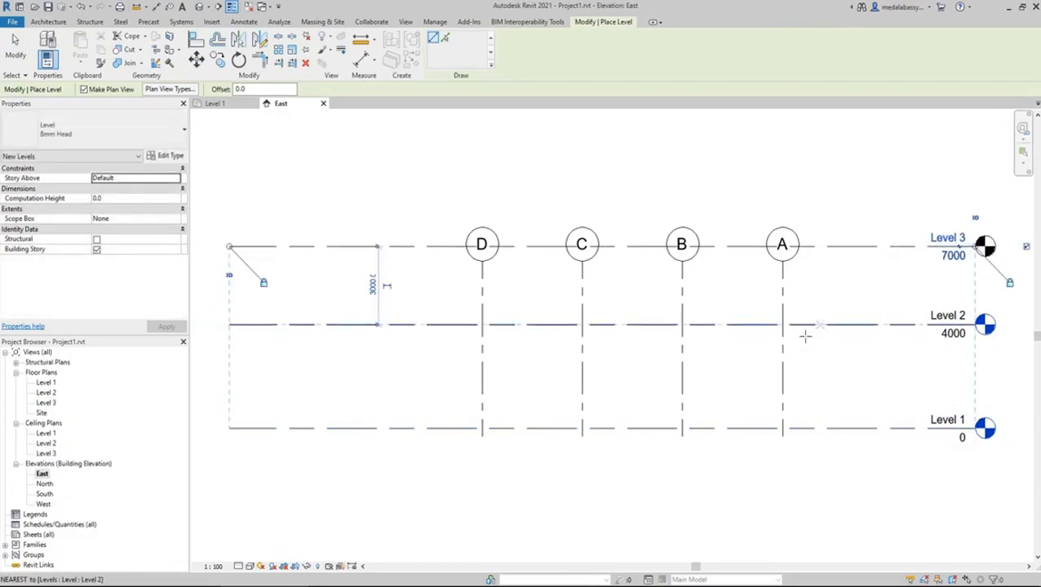
key("Escape")
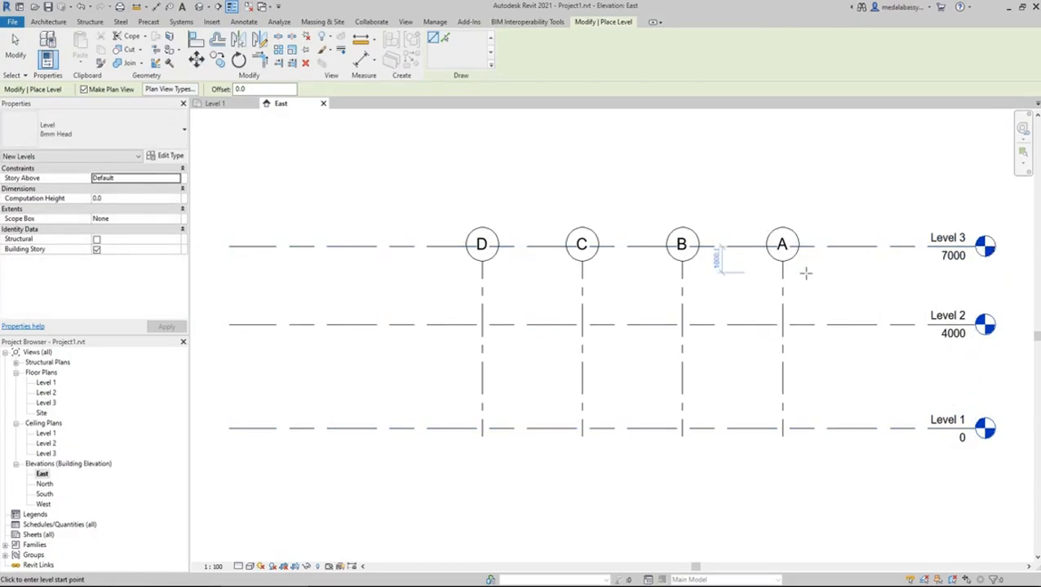
key("Escape")
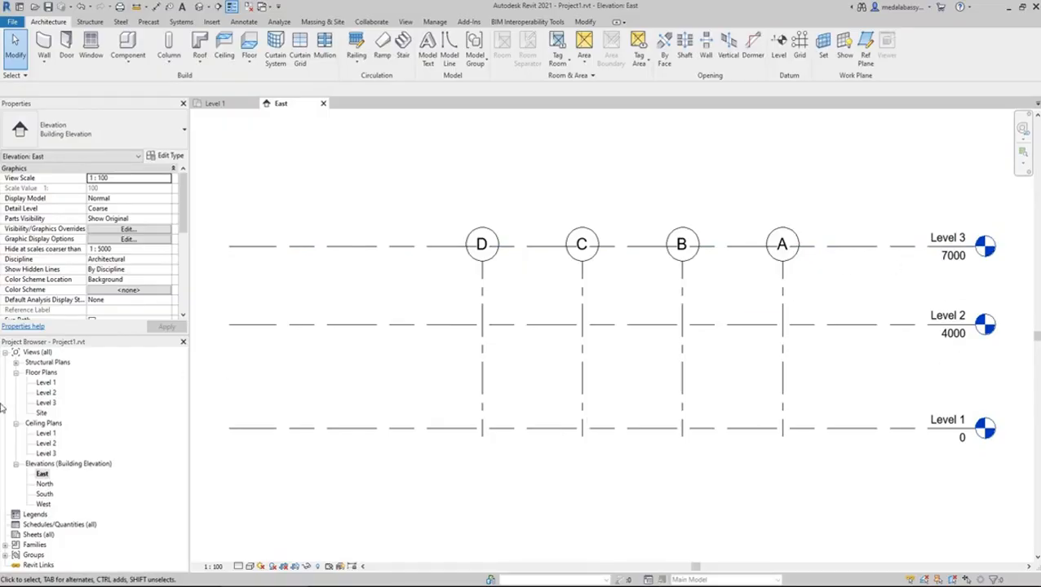
Step: Check the Level 3 floor plan for grid lines, then examine how high grids A to D reach in the East elevation
double_click(51, 403)
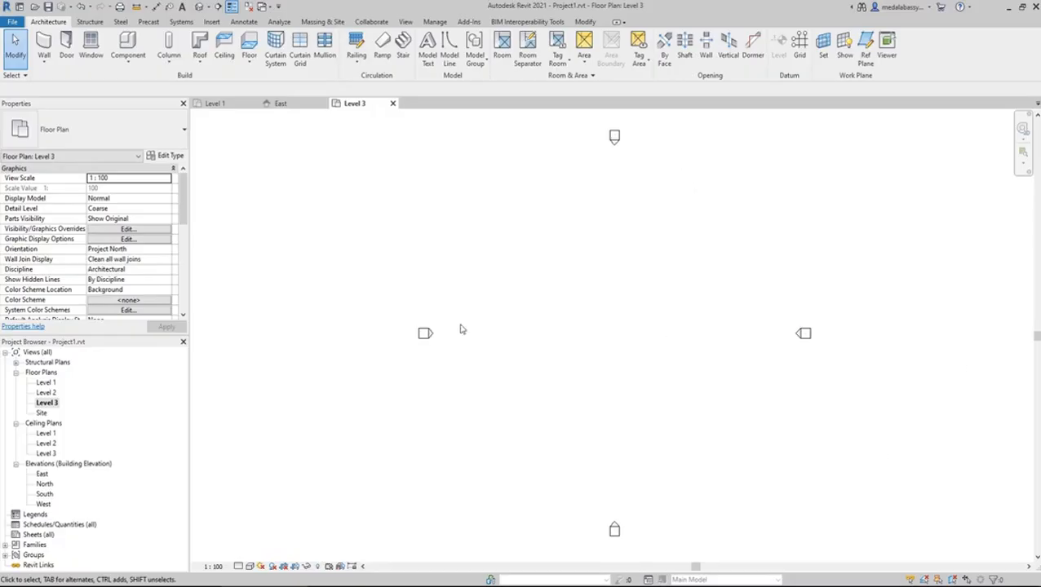
double_click(41, 475)
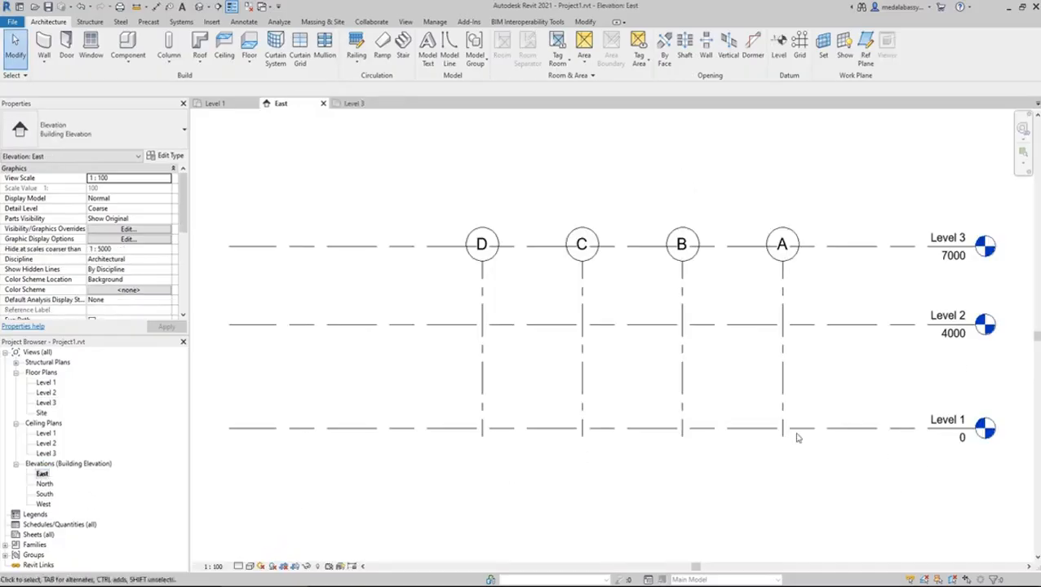
left_click_drag(818, 263, 414, 311)
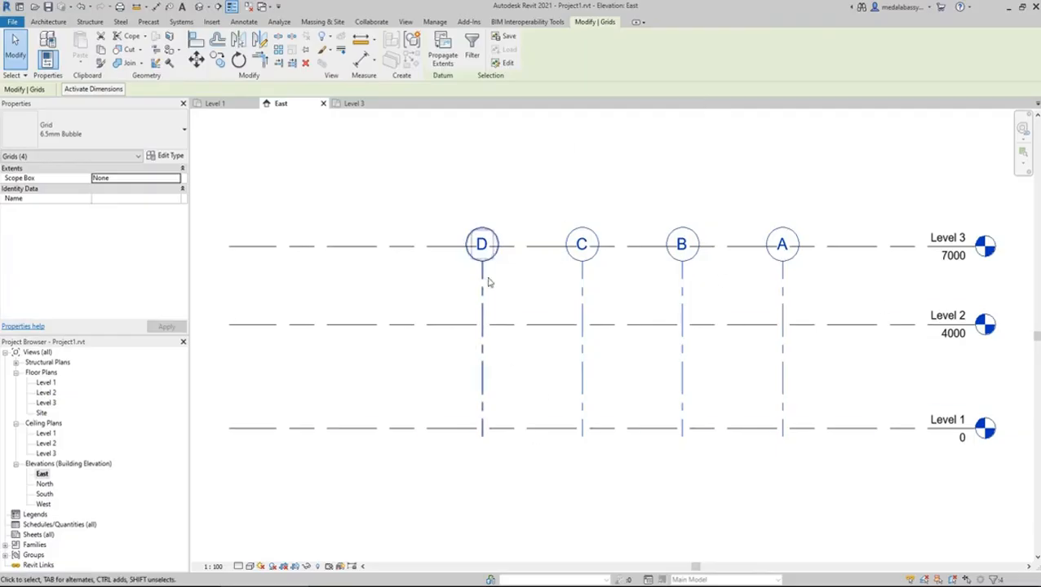
left_click(402, 285)
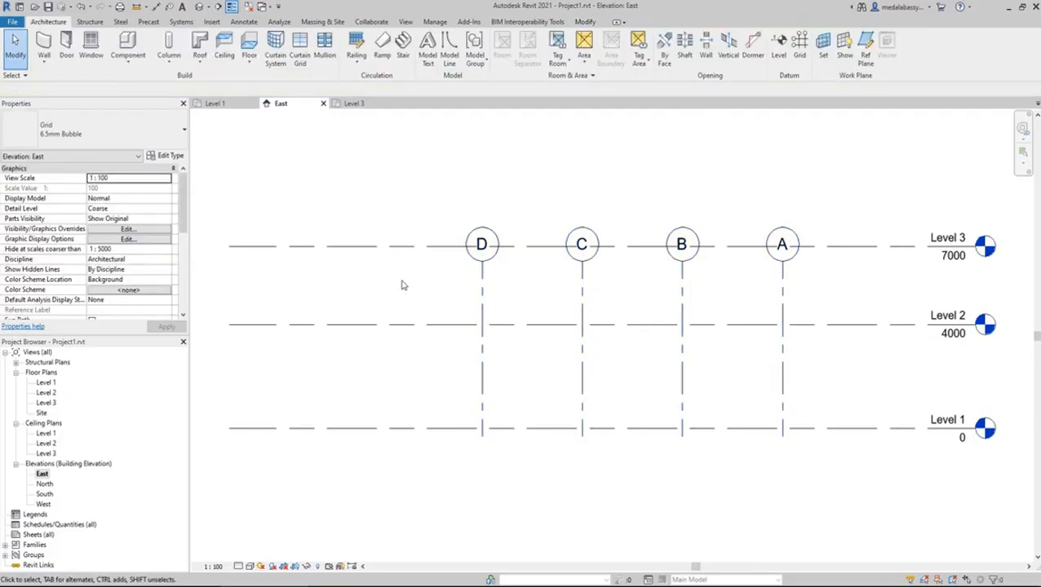
Step: Extend the upper ends of grids A to D above Level 3 in the East elevation and check the Level 3 floor plan
left_click(482, 275)
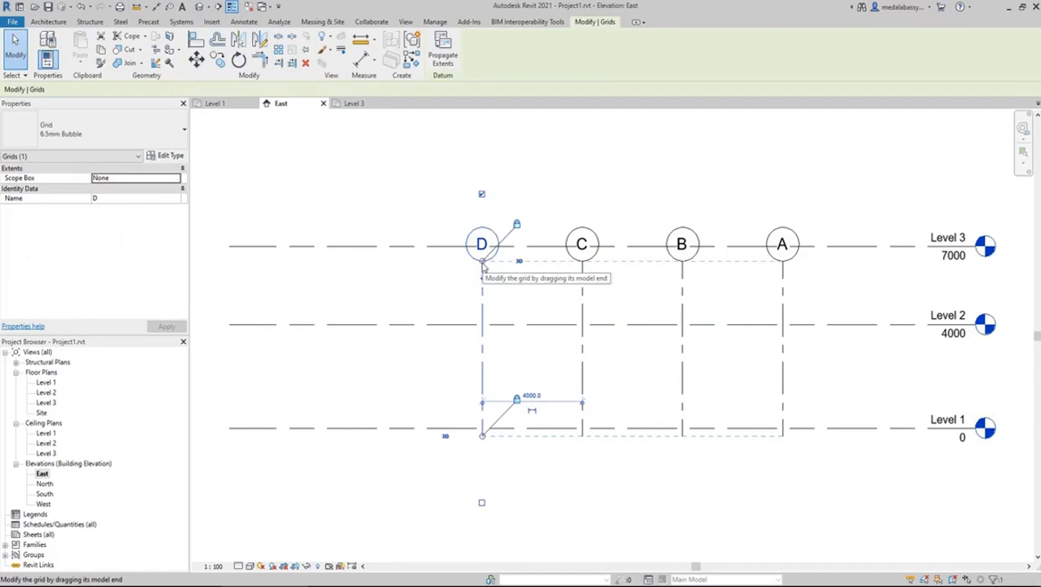
scroll(483, 267, "up", 3)
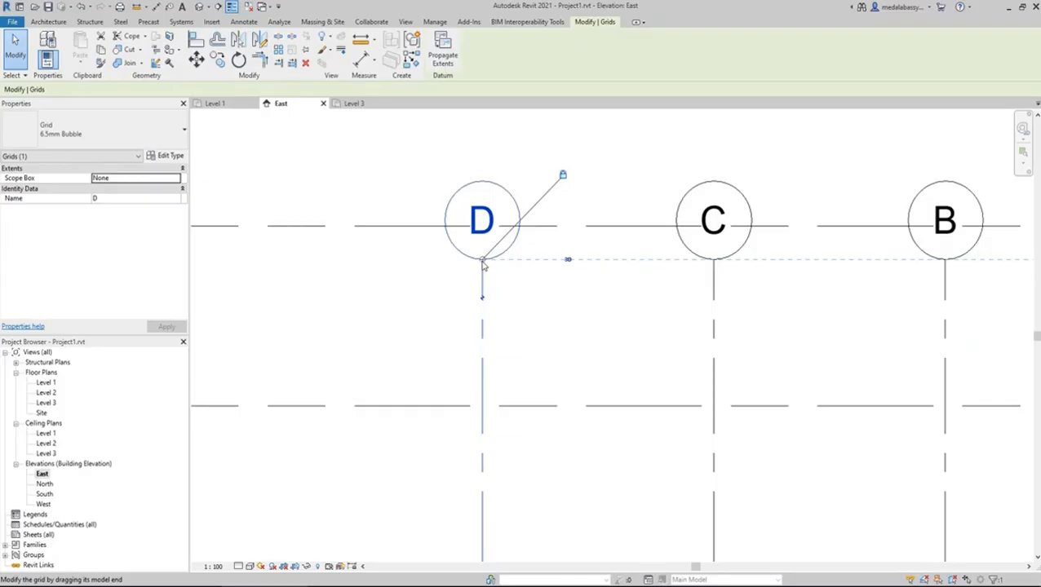
left_click_drag(483, 263, 483, 150)
scroll(462, 235, "down", 1)
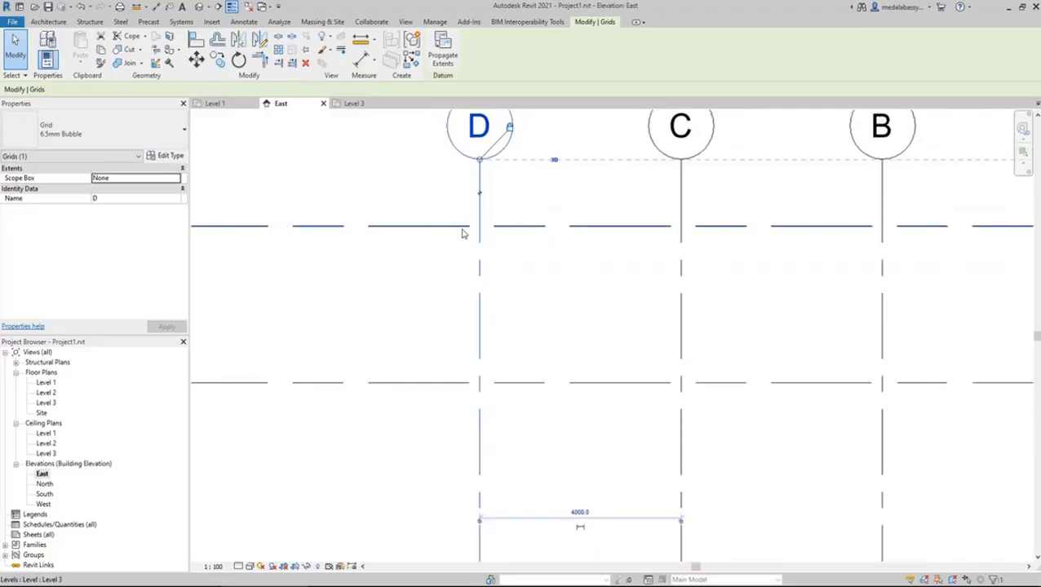
scroll(462, 235, "down", 1)
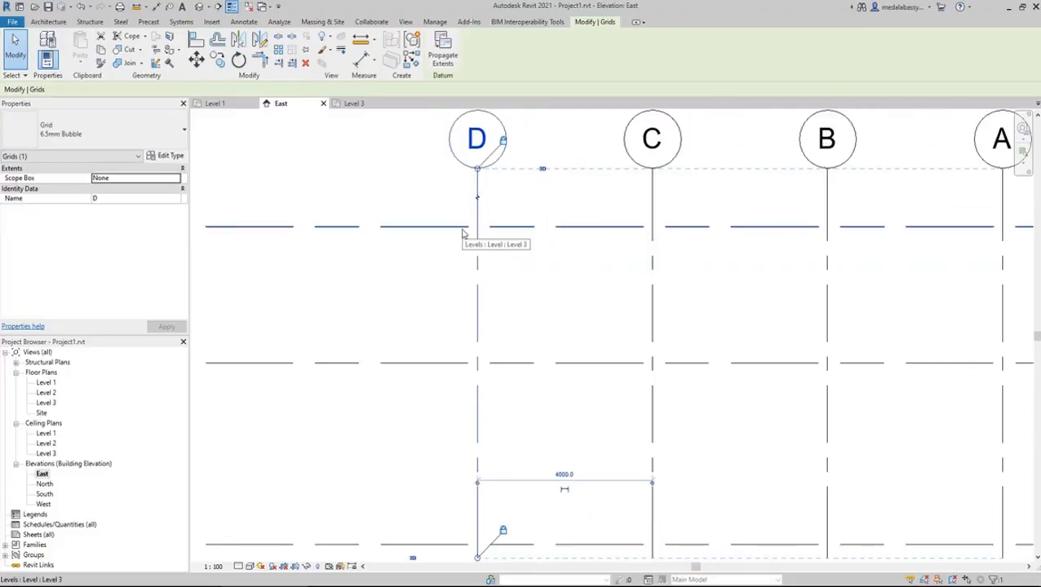
scroll(506, 292, "down", 3)
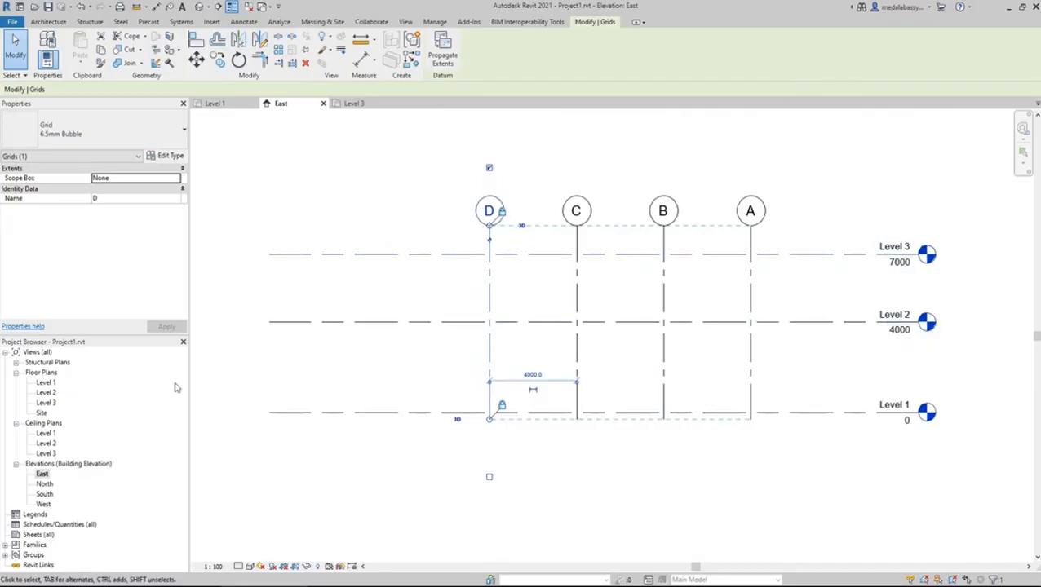
double_click(46, 403)
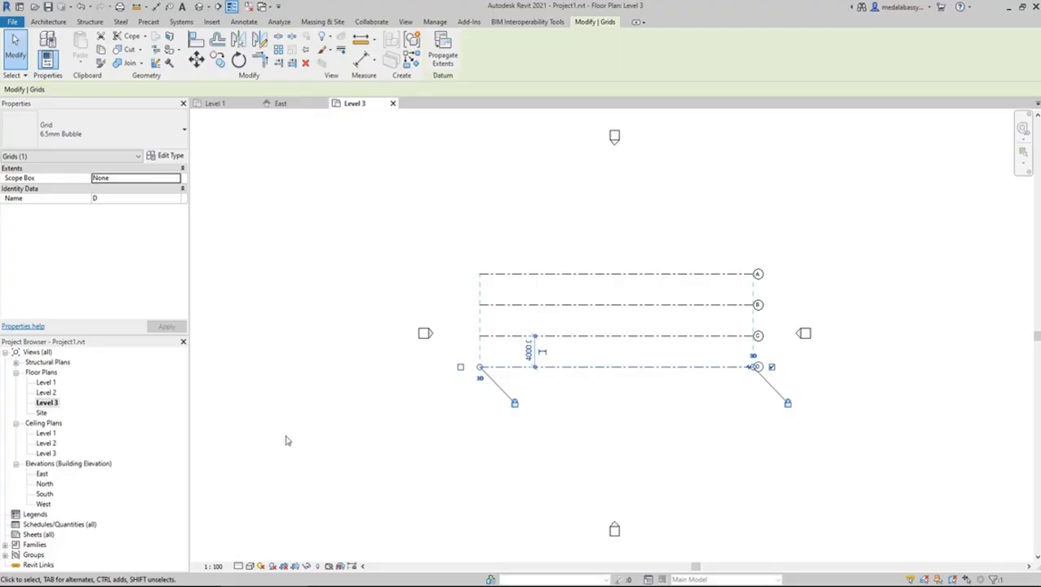
Step: In the North elevation, extend the upper ends of grids 1 to 4 above the Level 3 line
double_click(51, 484)
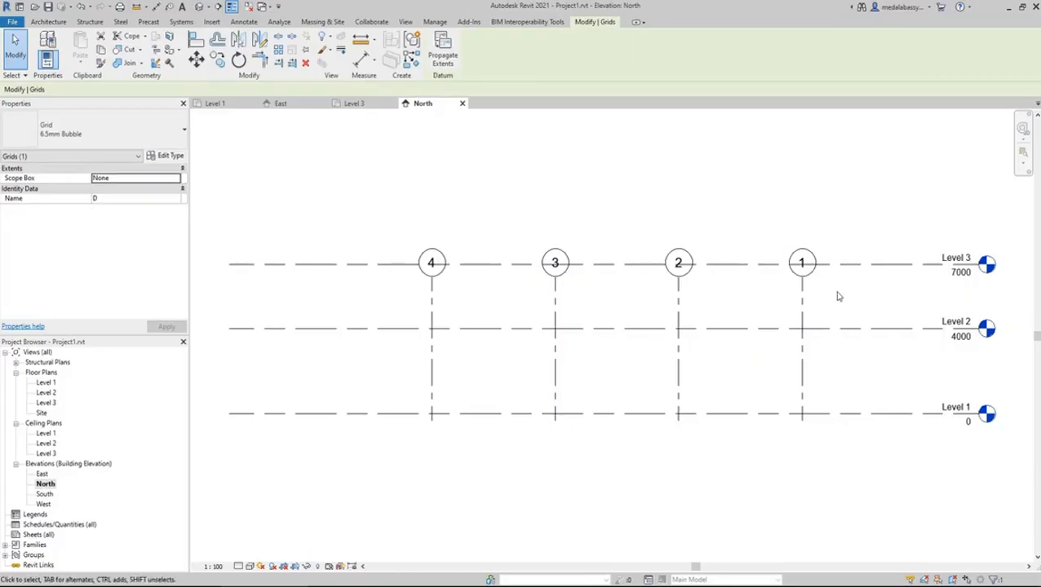
left_click_drag(837, 292, 400, 314)
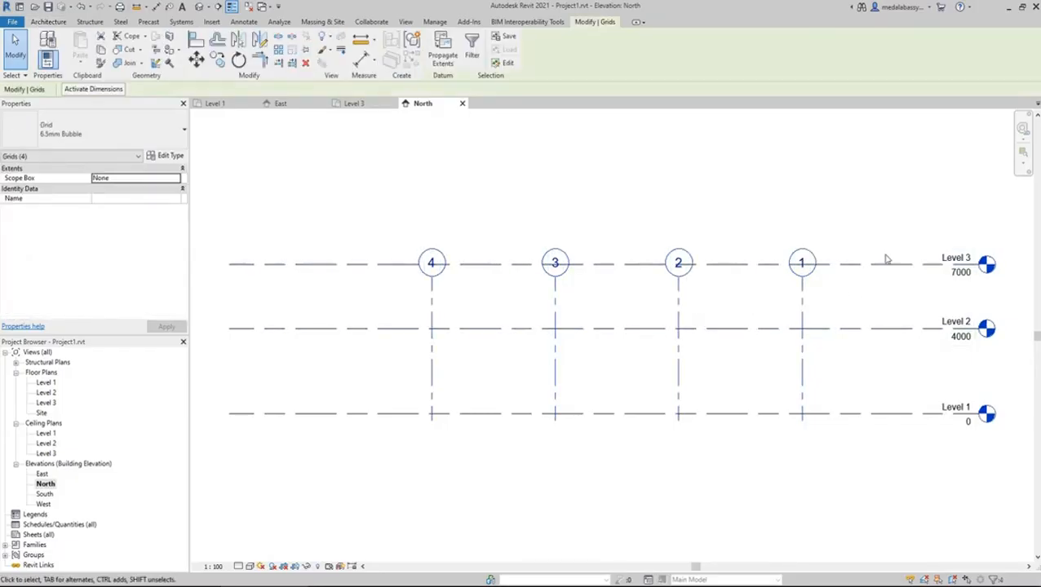
left_click(500, 298)
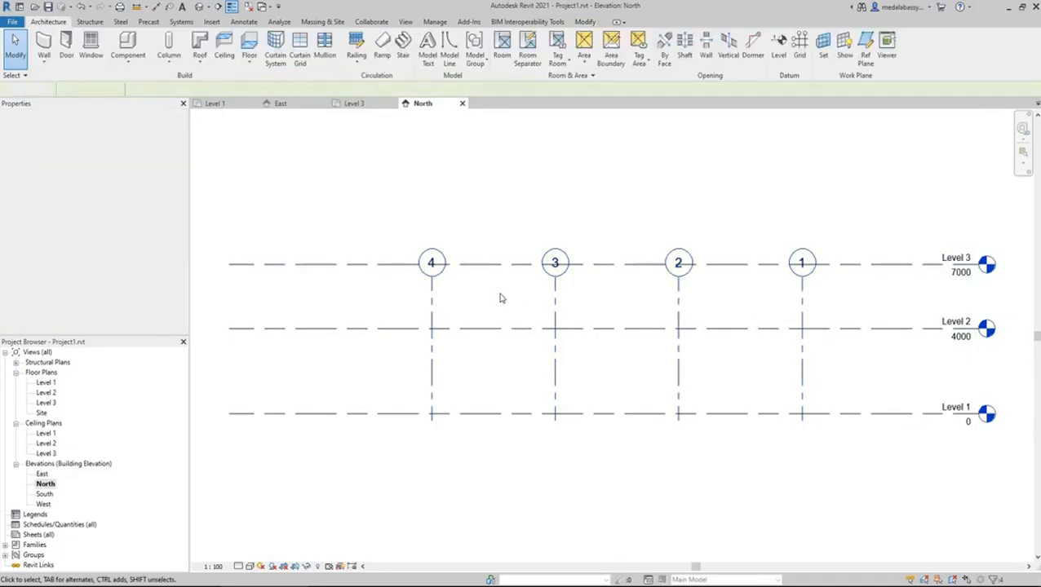
left_click(431, 286)
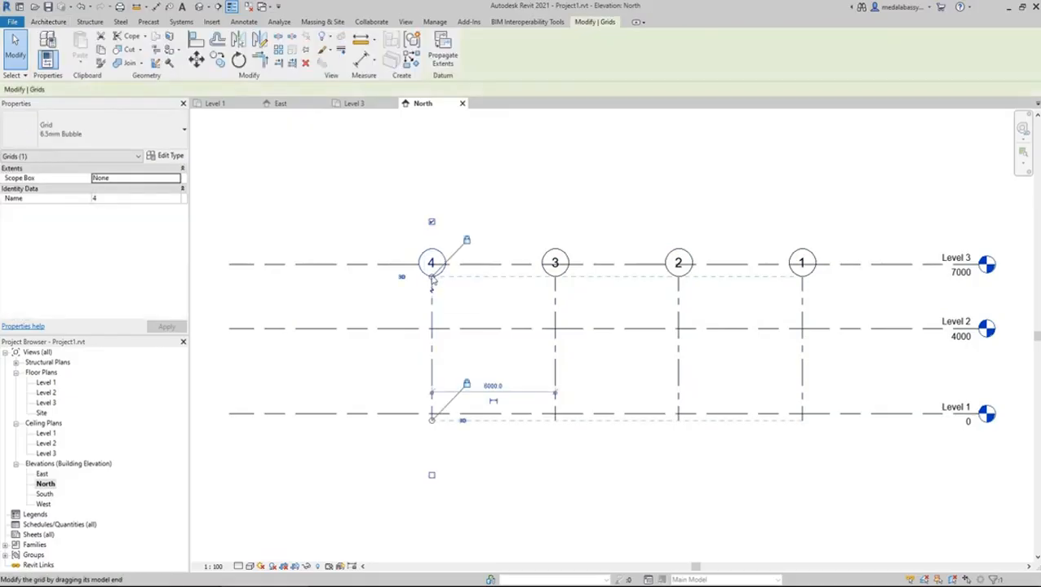
left_click_drag(433, 278, 433, 190)
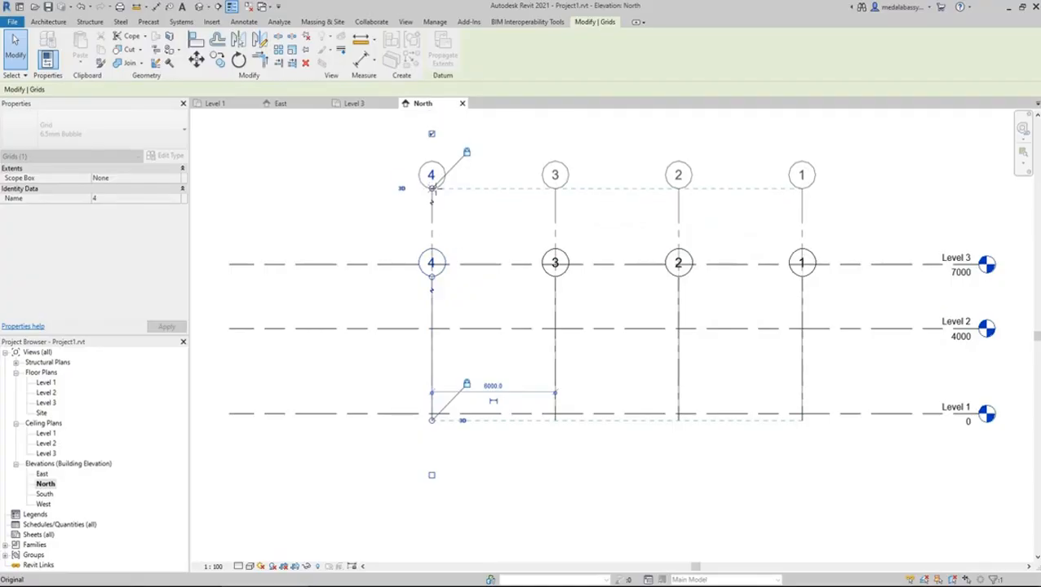
left_click(359, 223)
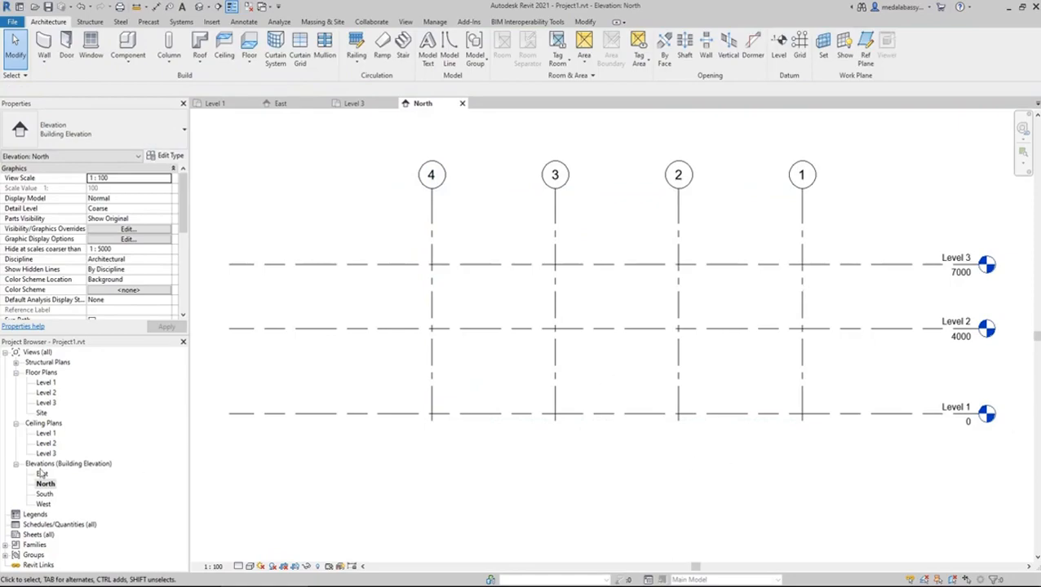
Step: Open the Level 3 floor plan and check its grid lines
double_click(50, 404)
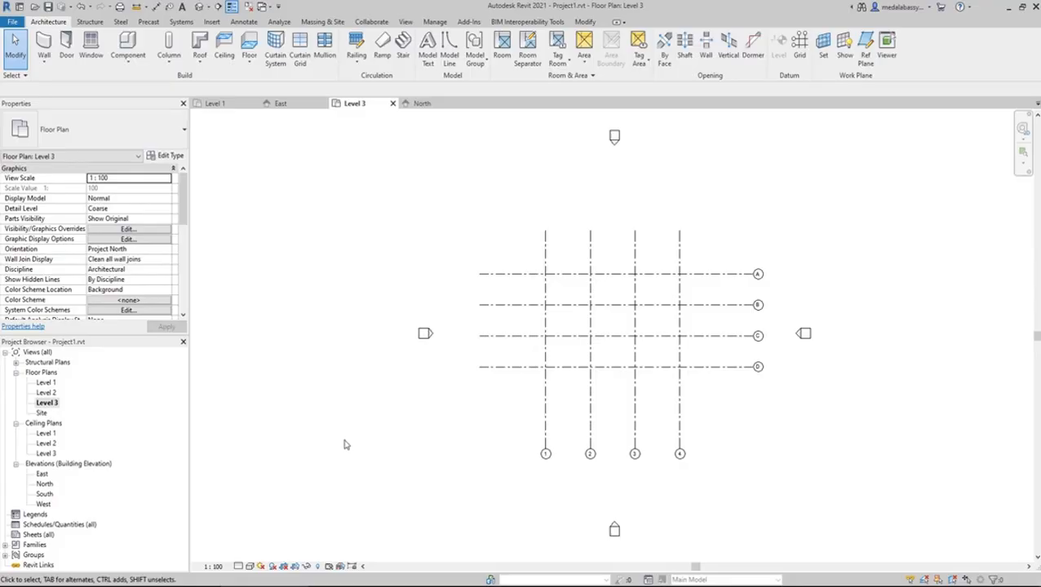
left_click(10, 22)
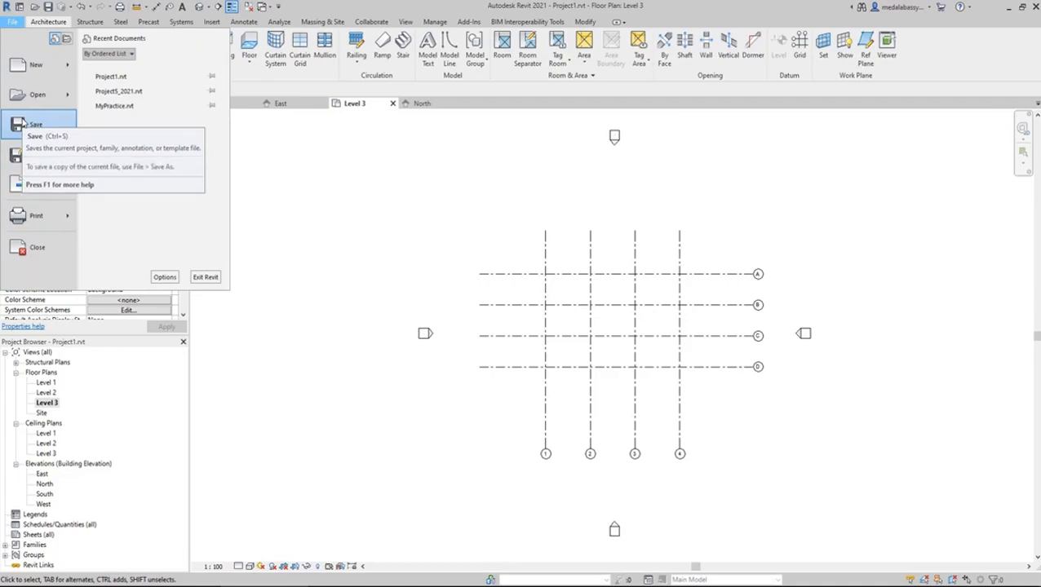
left_click(393, 238)
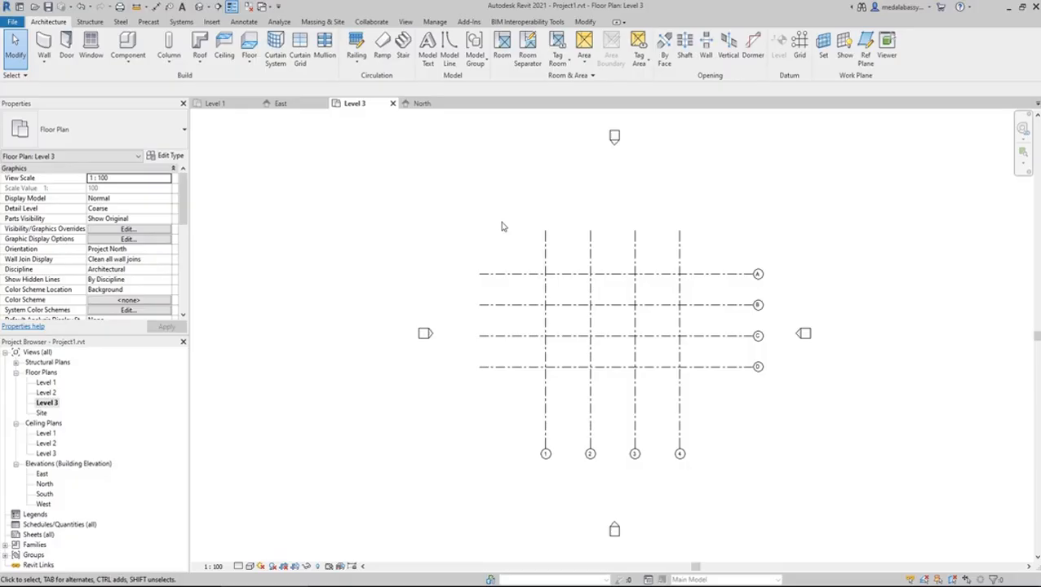
Step: Start an isolated foundation, agree to load a family, and browse the libraries to the UK Structural Foundations folder
left_click(88, 22)
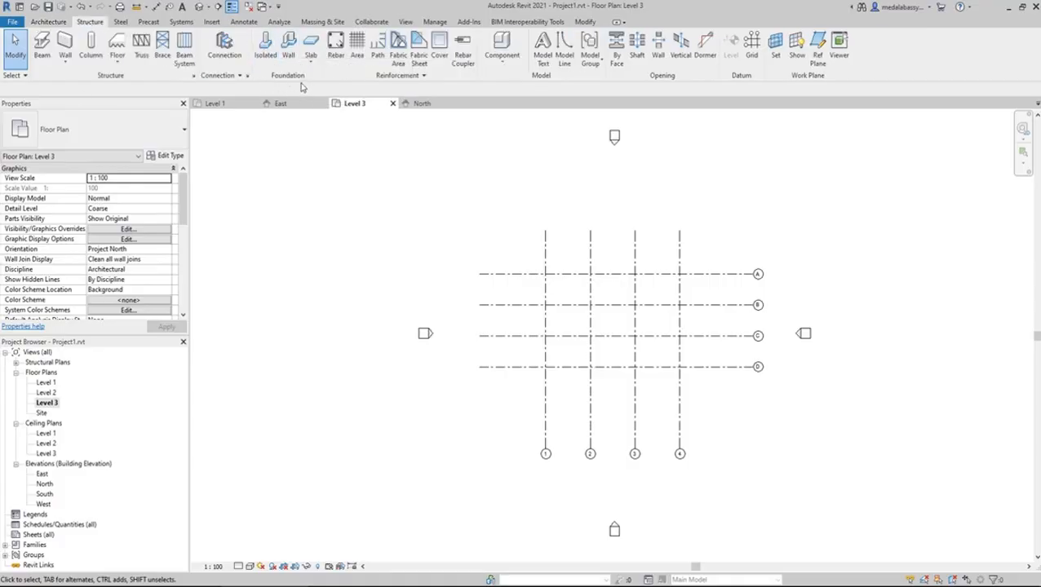
left_click(266, 55)
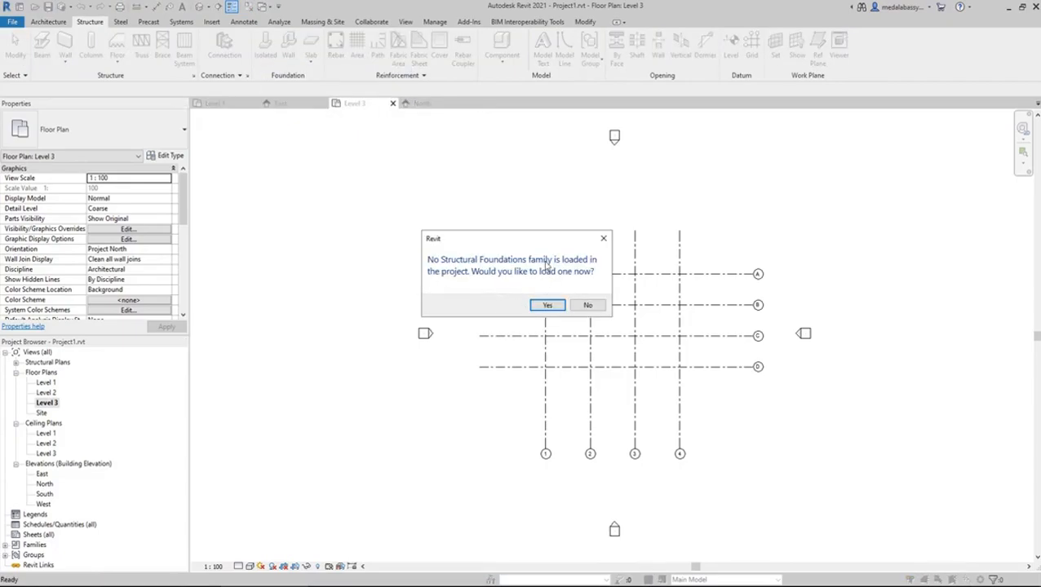
left_click(547, 306)
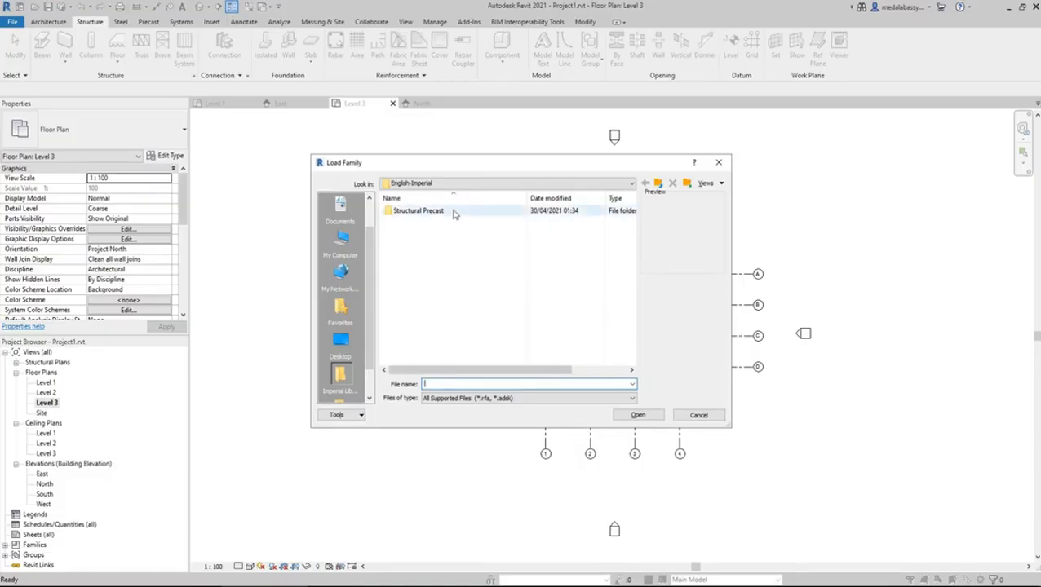
left_click(419, 186)
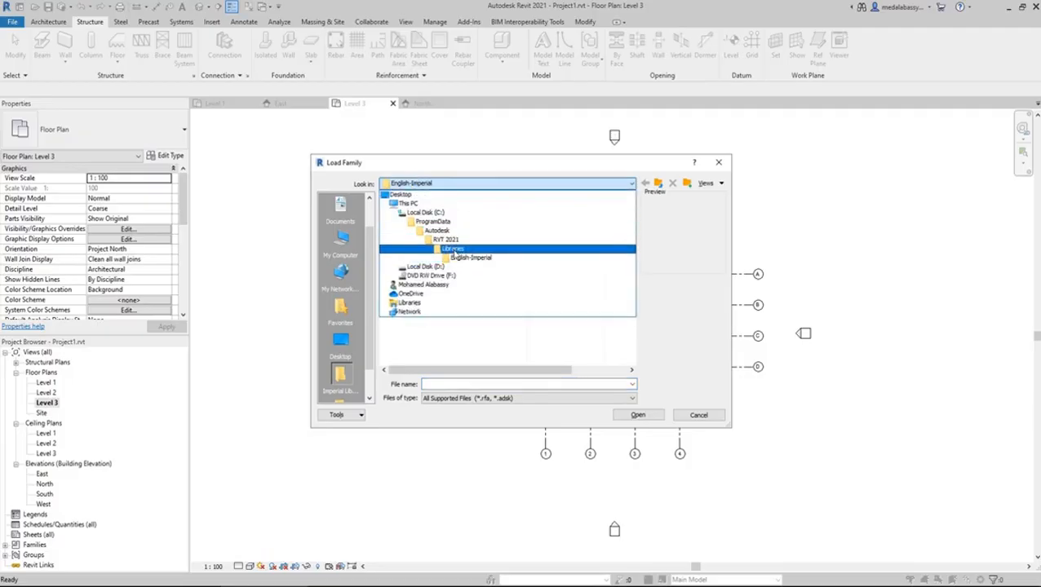
left_click(454, 250)
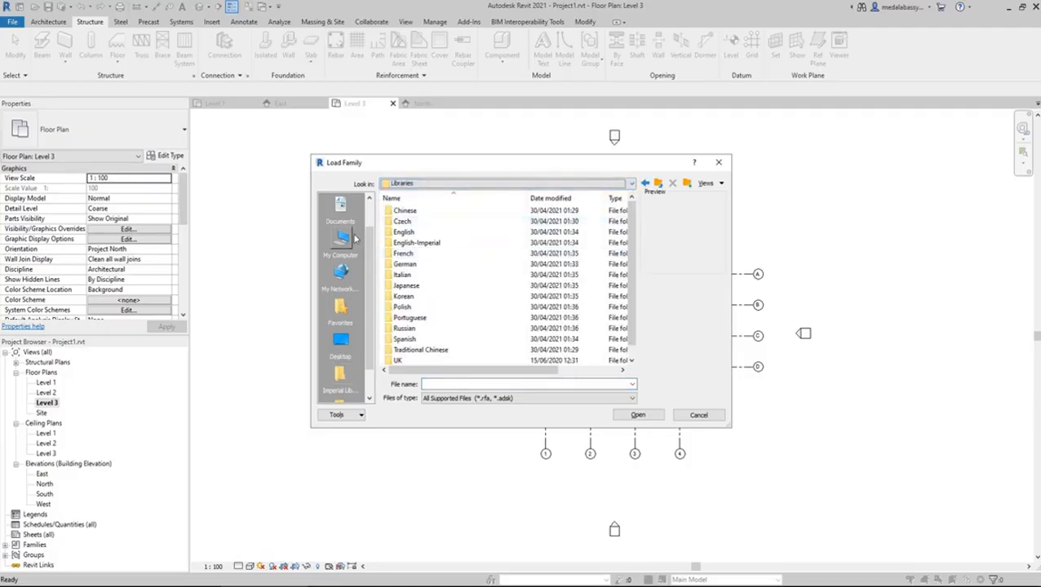
double_click(398, 360)
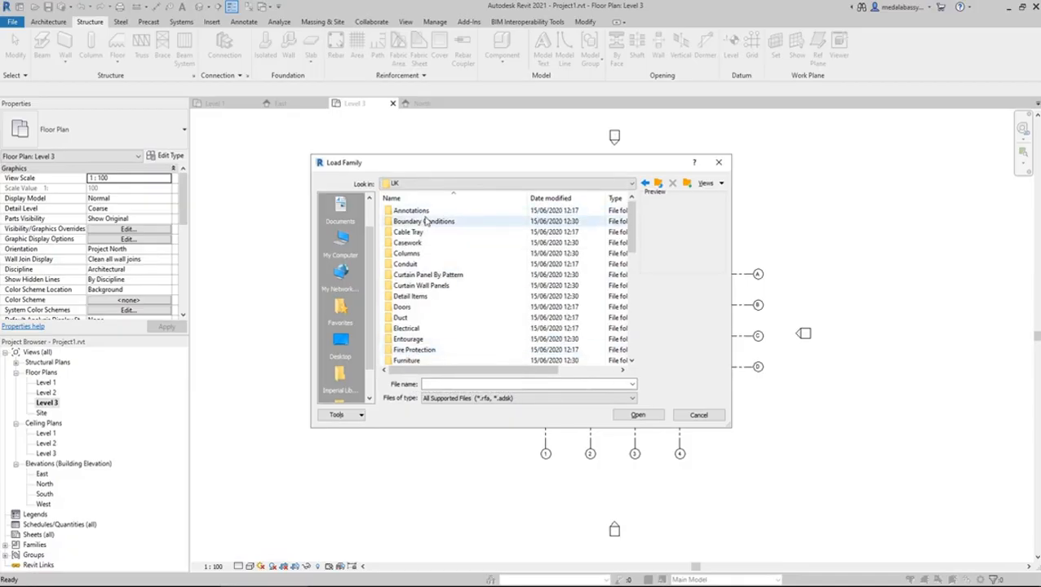
scroll(425, 216, "down", 3)
scroll(425, 220, "down", 4)
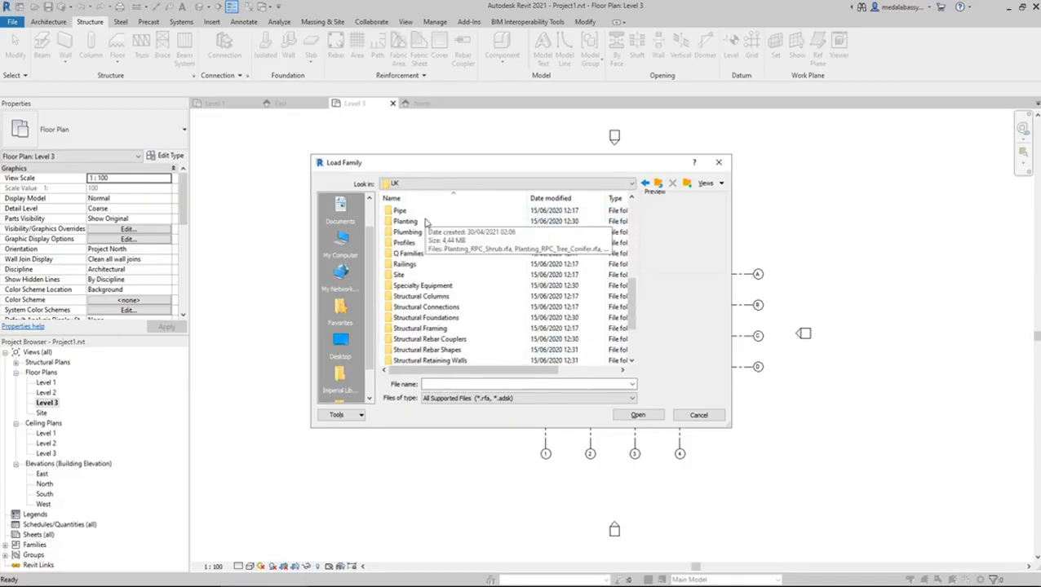
double_click(451, 317)
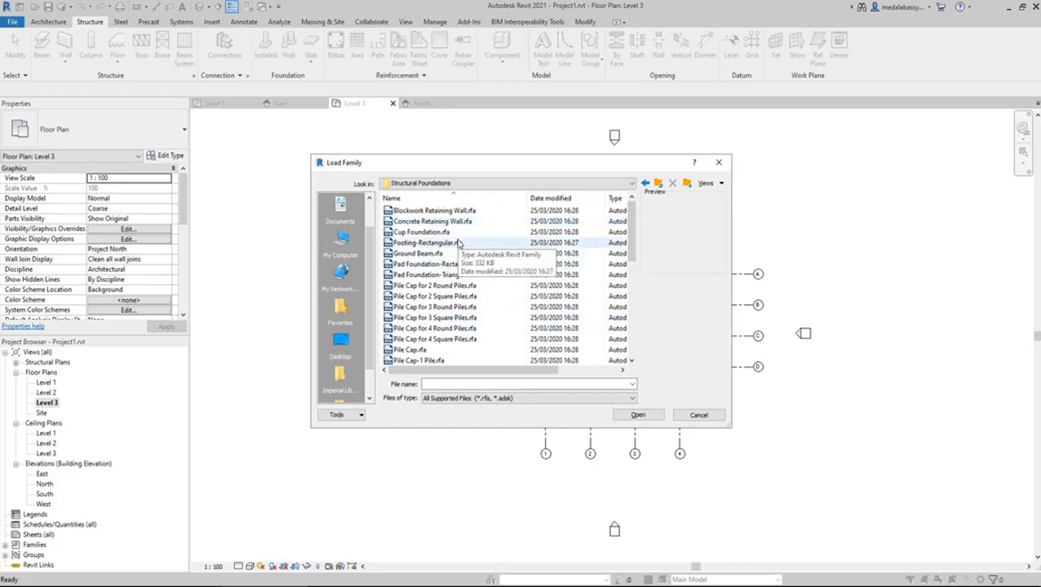
Step: Load Pad Foundation-Rectangular.rfa with the 1000x1000x500 type
left_click(441, 266)
left_click(441, 266)
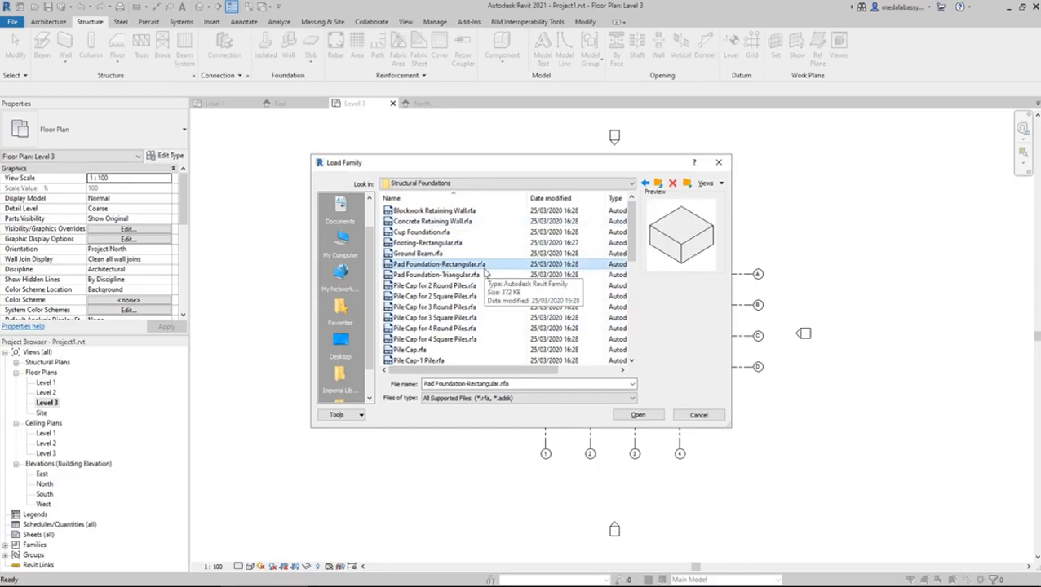
left_click(640, 416)
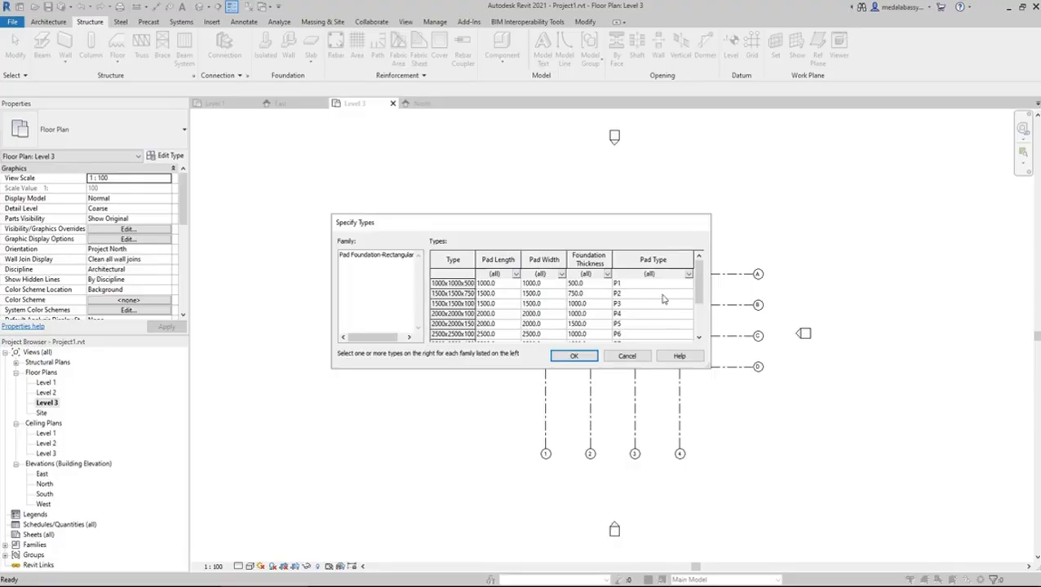
left_click(585, 285)
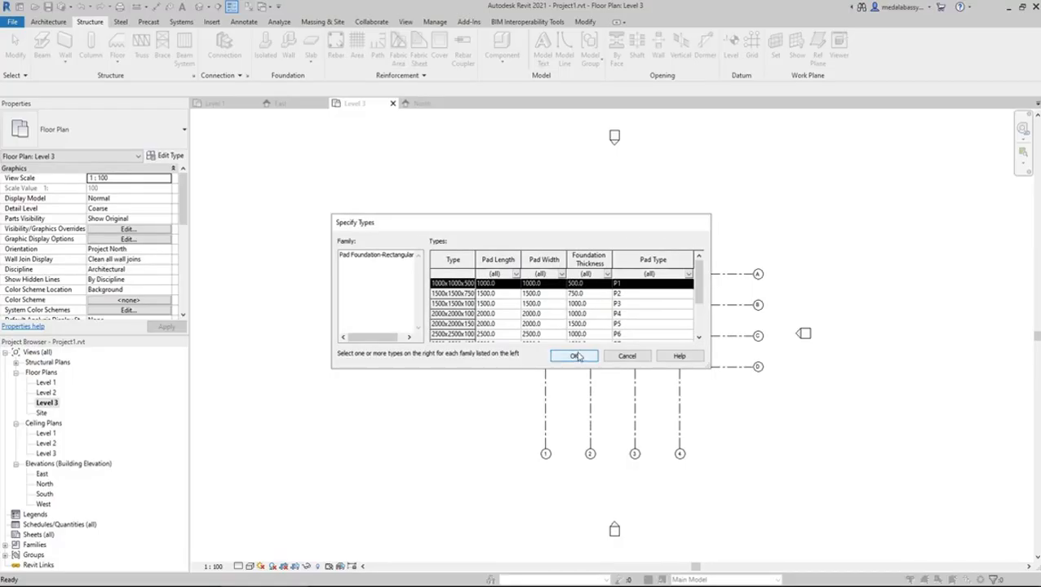
left_click(574, 355)
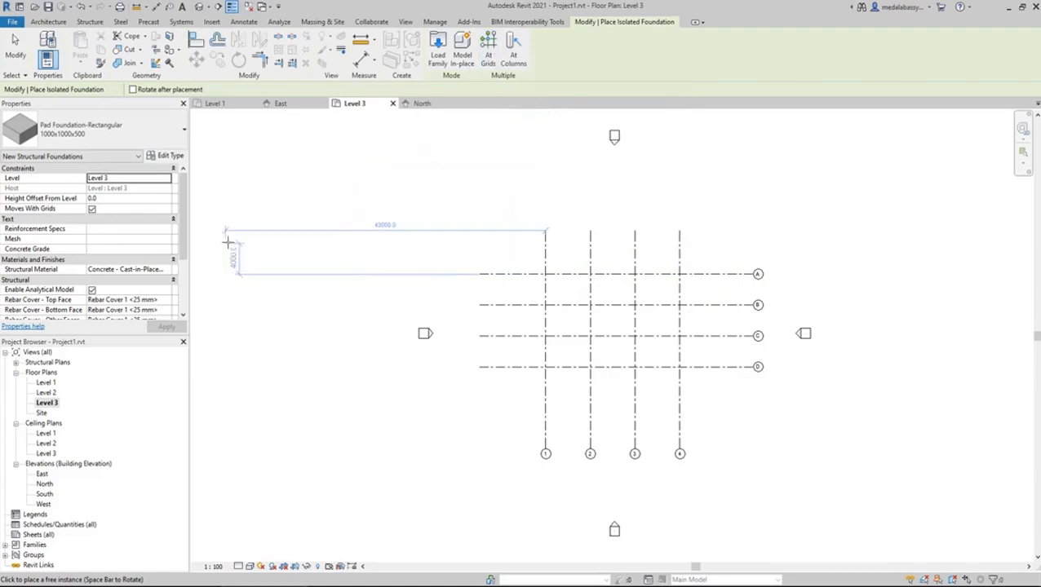
Step: Set the new pad foundation's height offset from its level to -480
left_click(117, 200)
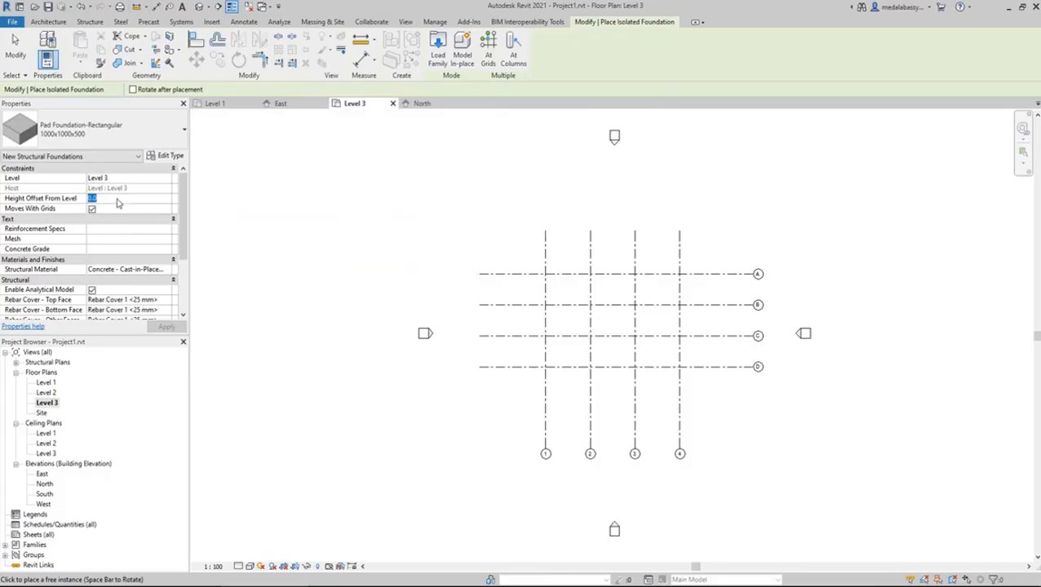
key("BackSpace")
key("Return")
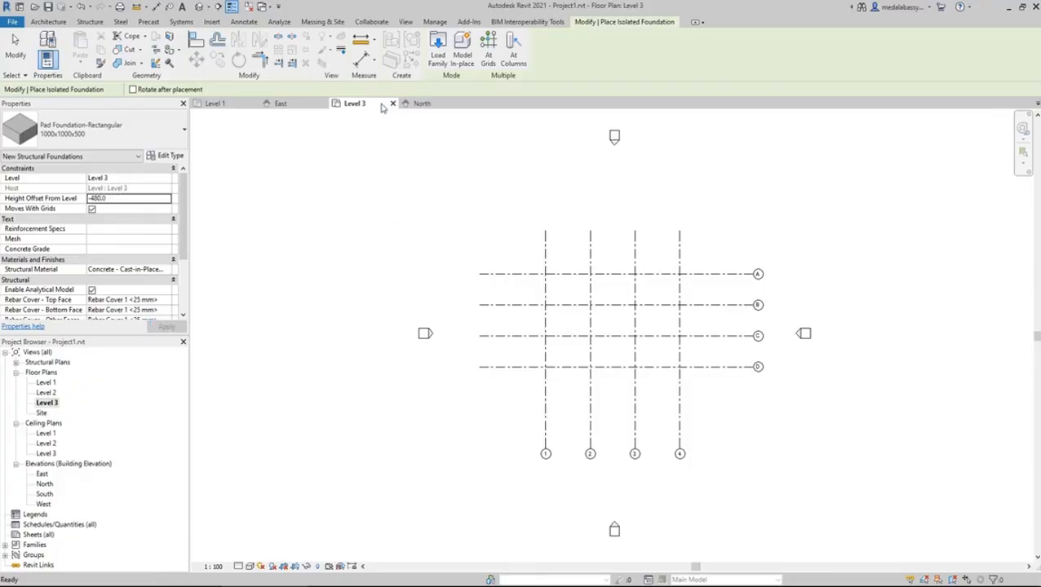
Step: In the Level 1 floor plan, place 1000x1000x500 pad foundations at all intersections of grids 1 to 4 and A to D
left_click(214, 103)
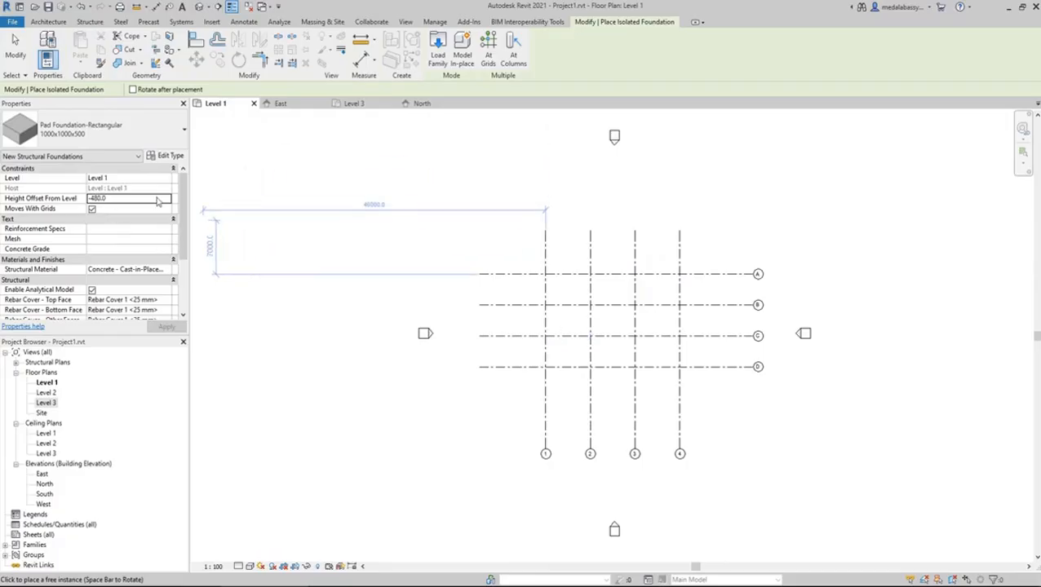
key("Escape")
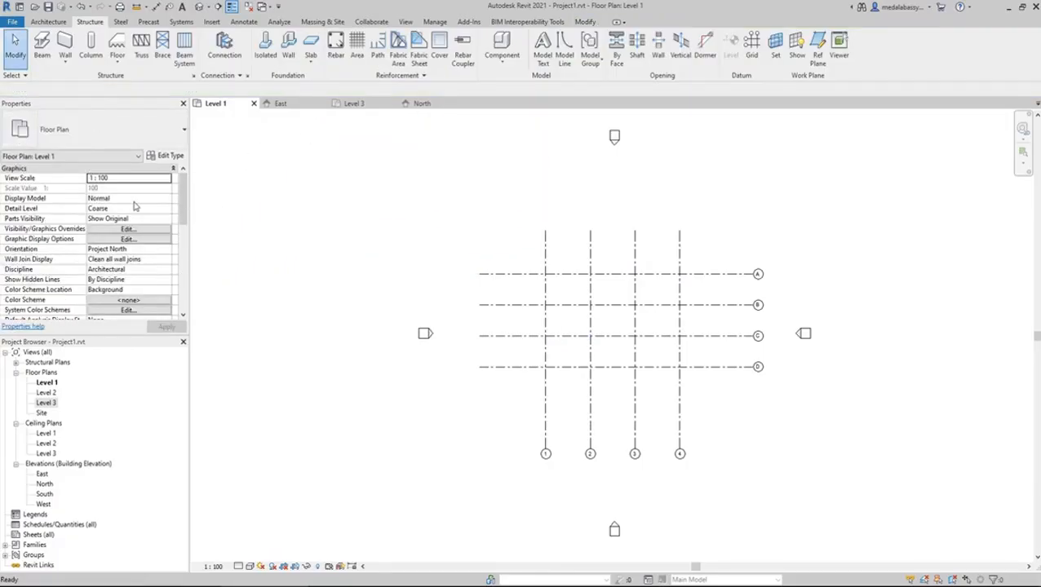
left_click(357, 103)
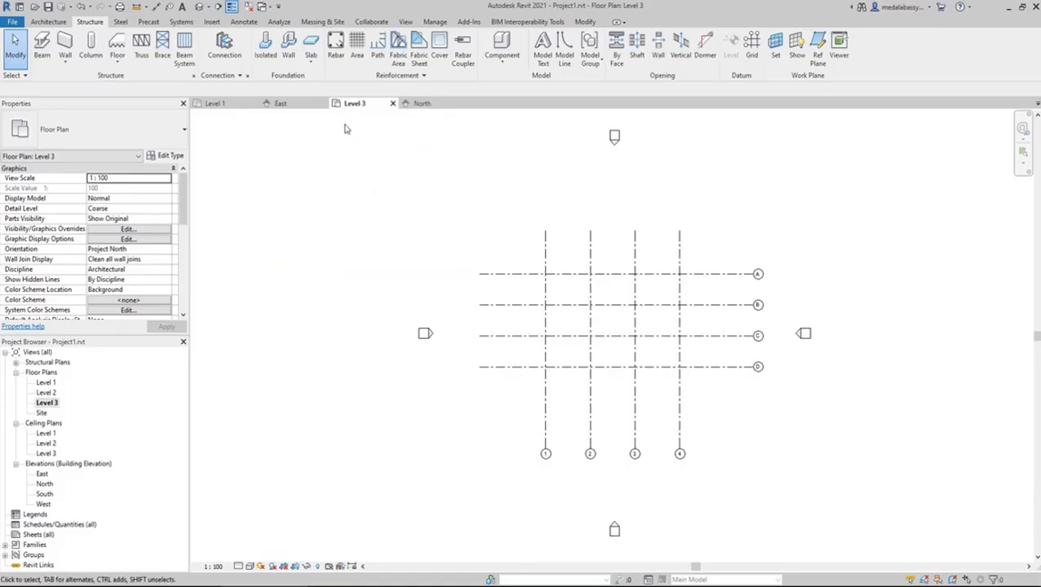
left_click(215, 105)
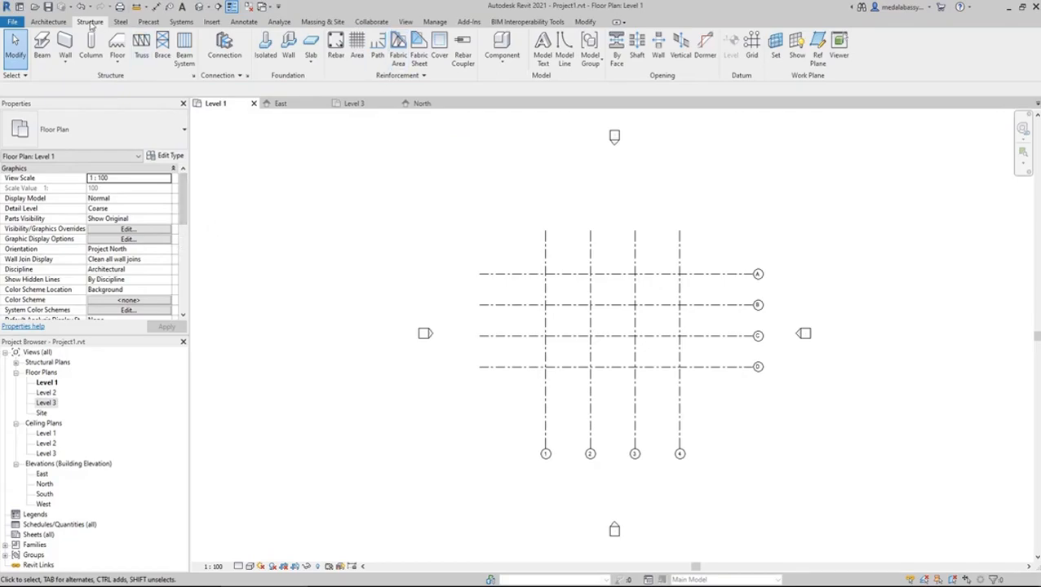
left_click(265, 46)
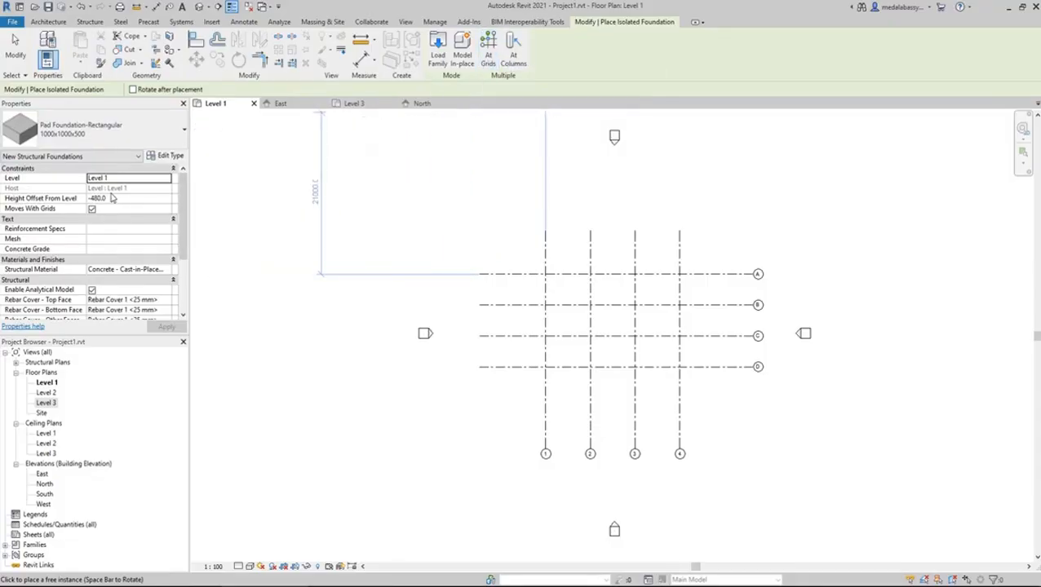
left_click(487, 51)
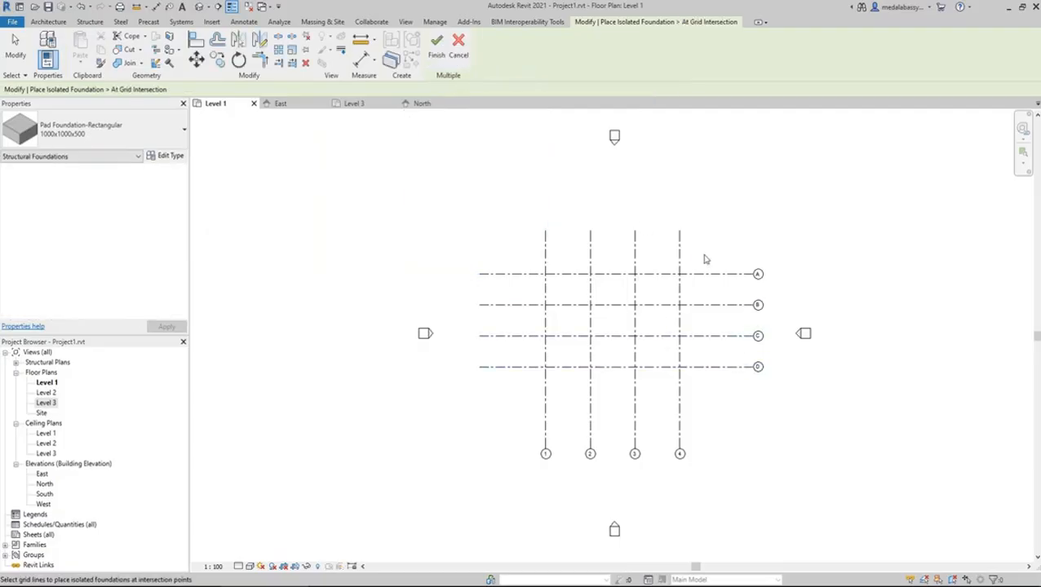
left_click_drag(705, 259, 512, 422)
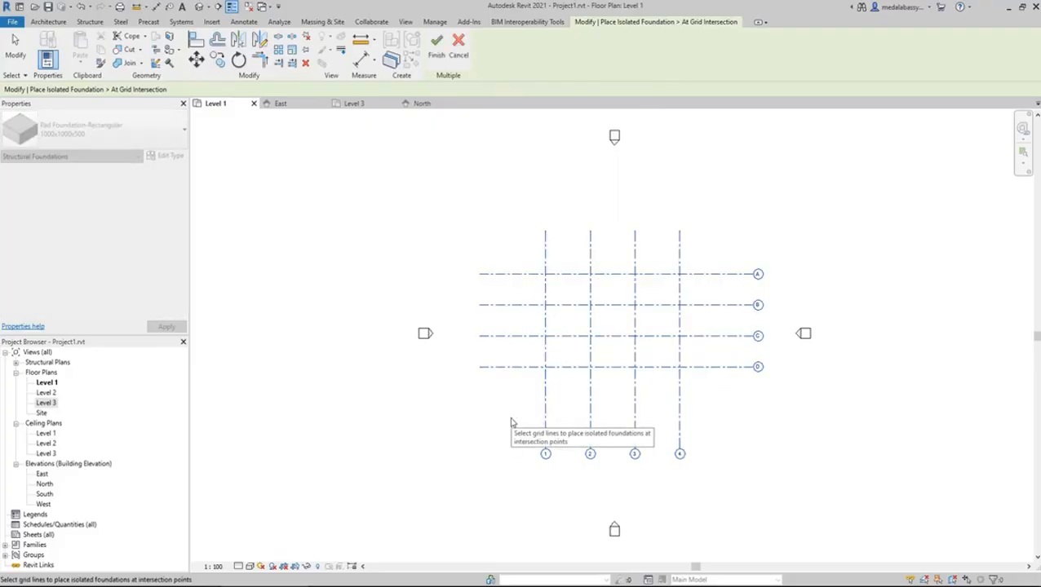
left_click(433, 52)
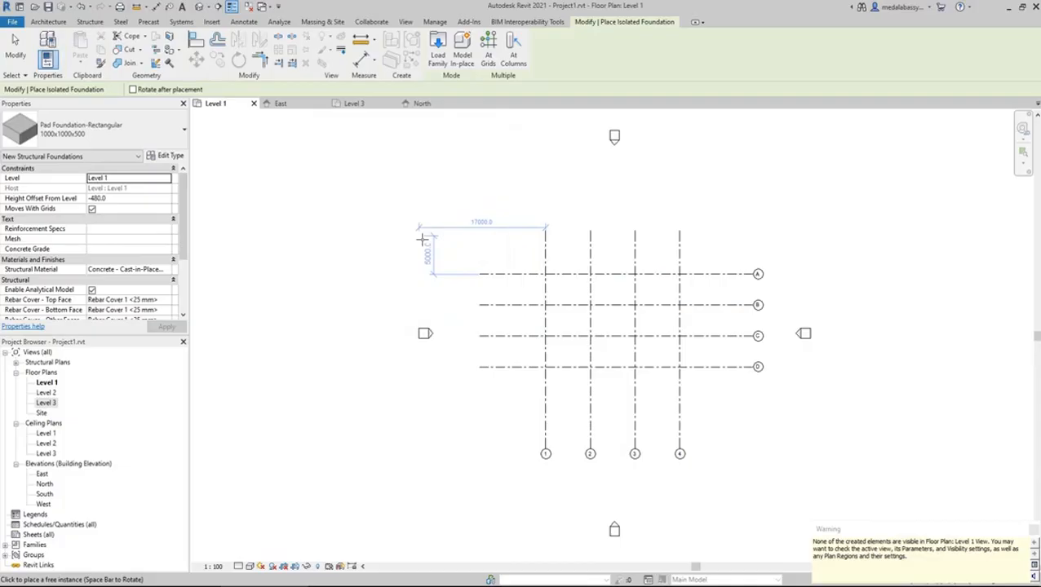
key("Escape")
key("Escape")
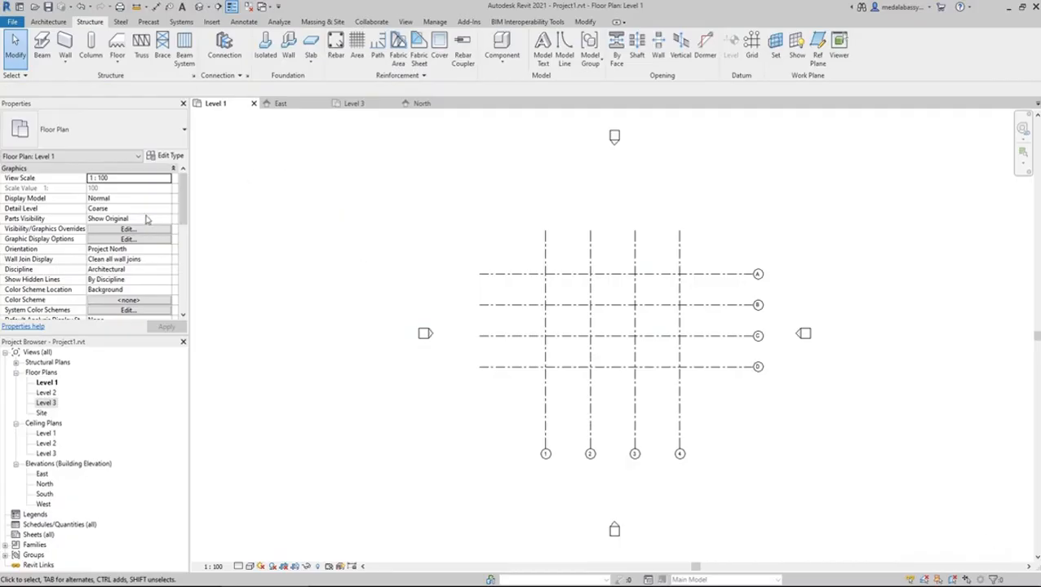
Step: Set the view depth offset to -1000 in the Level 1 floor plan's view range
scroll(55, 264, "down", 5)
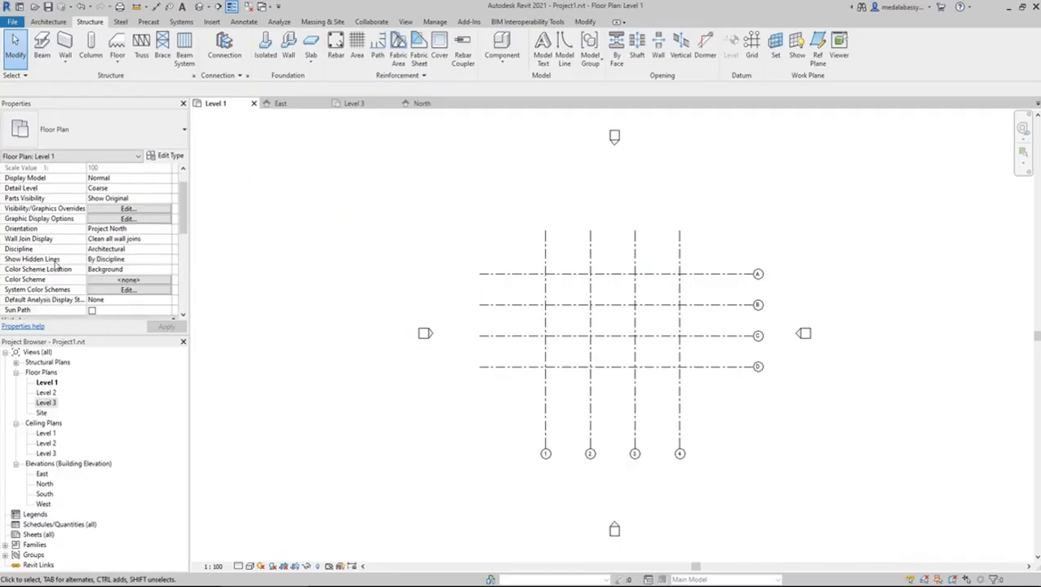
scroll(55, 265, "down", 5)
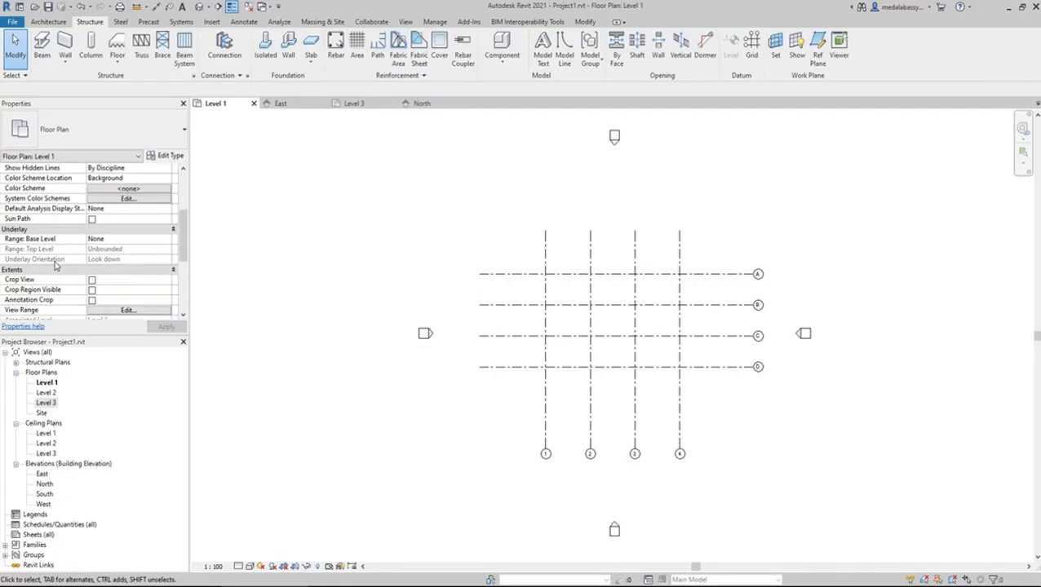
scroll(55, 265, "down", 1)
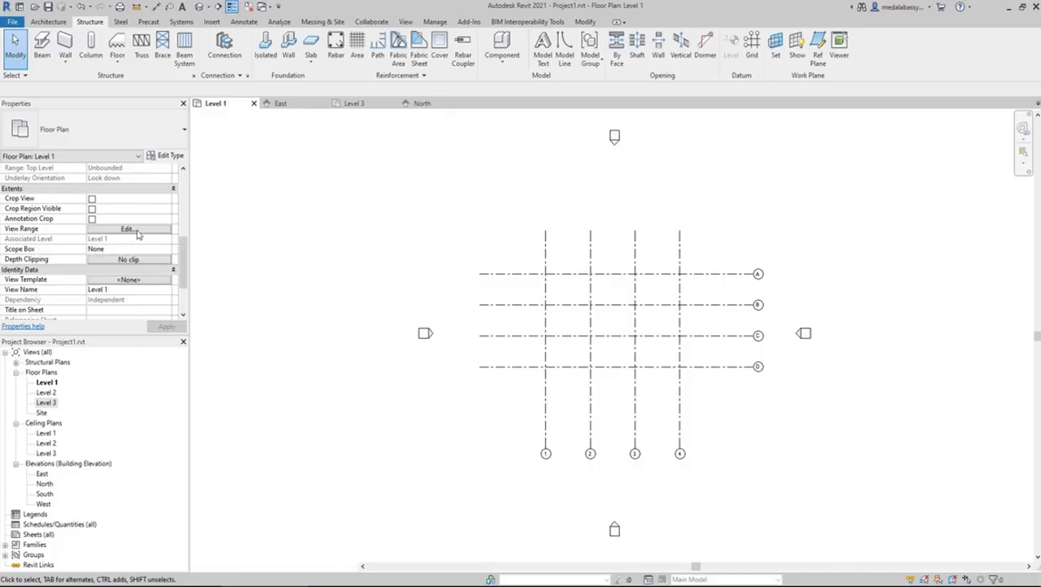
left_click(128, 229)
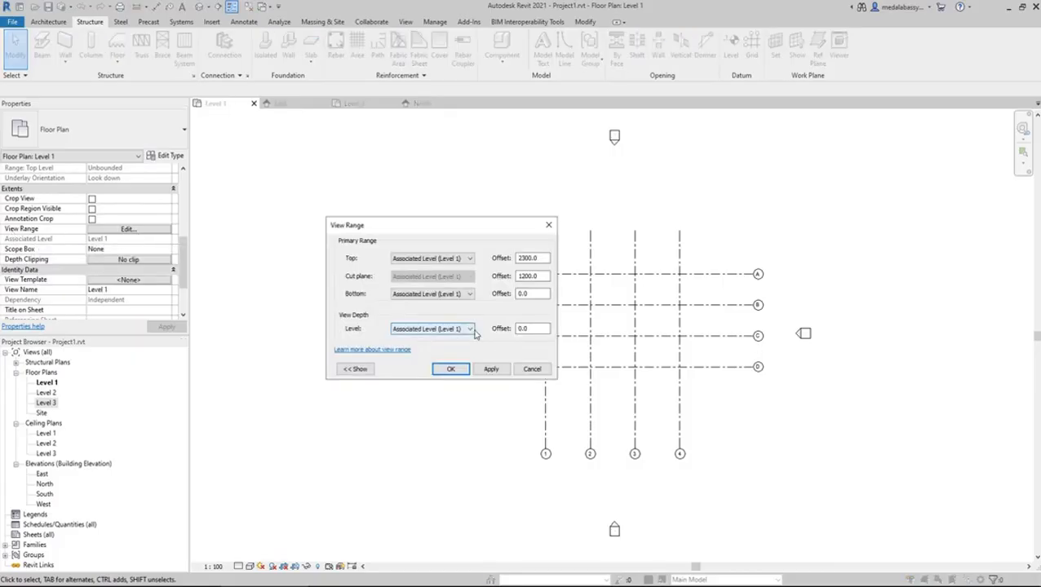
left_click(545, 328)
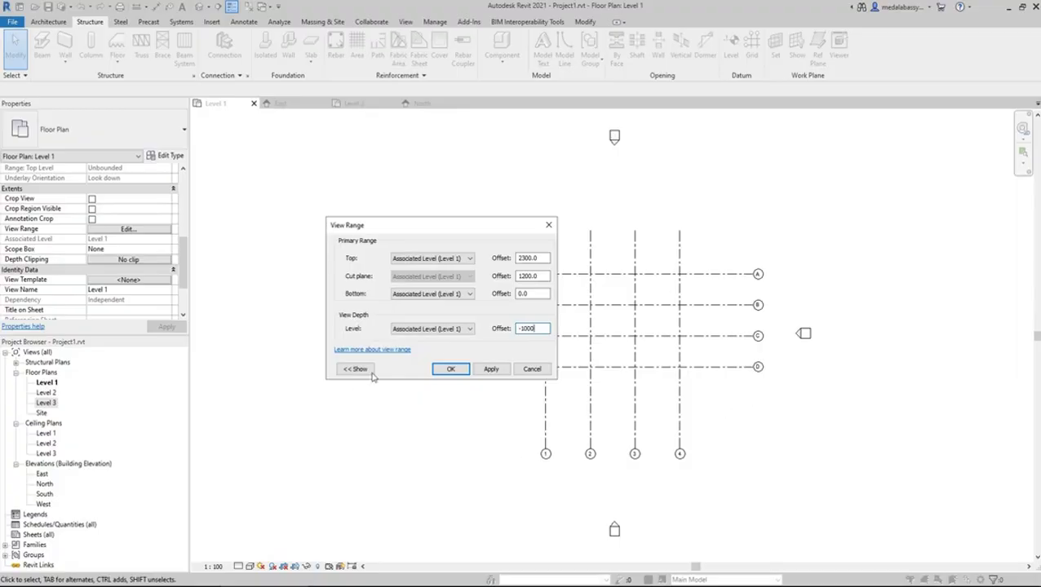
left_click(449, 369)
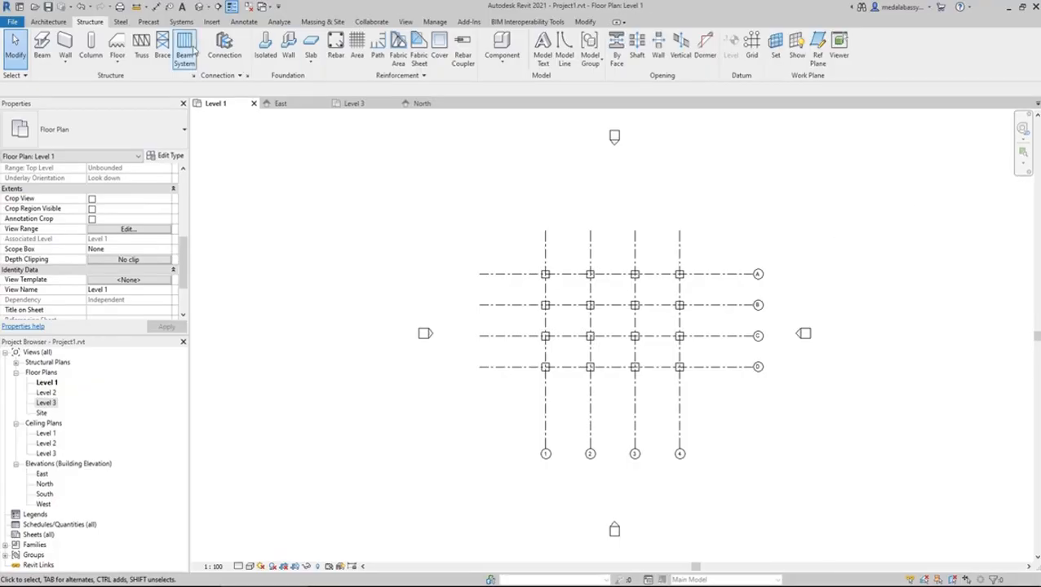
Step: Check the foundations in the East elevation, and close the East, Level 3 and North views, leaving only Level 1 open
left_click(296, 106)
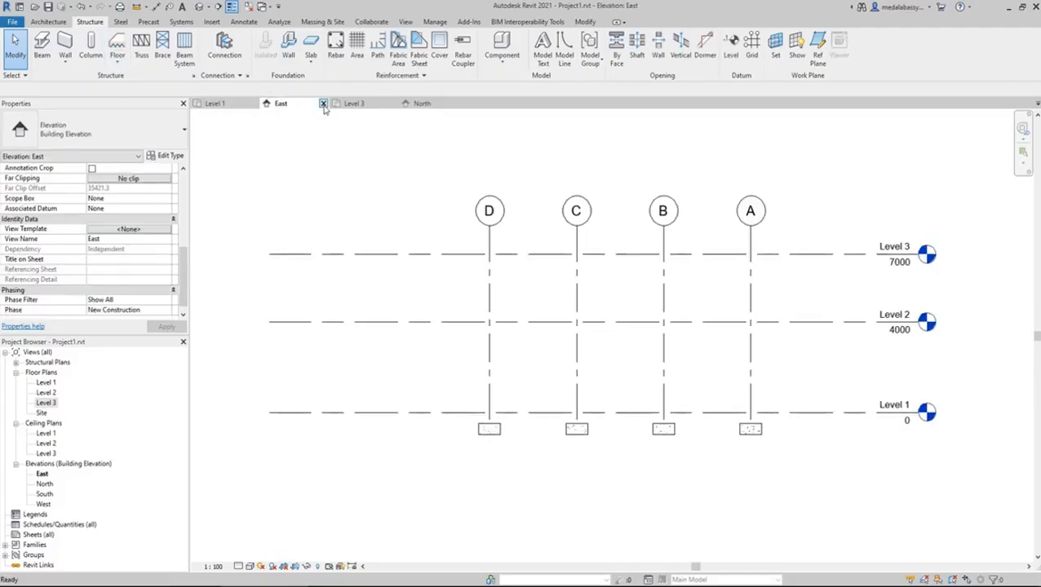
left_click(323, 104)
left_click(323, 104)
left_click(323, 103)
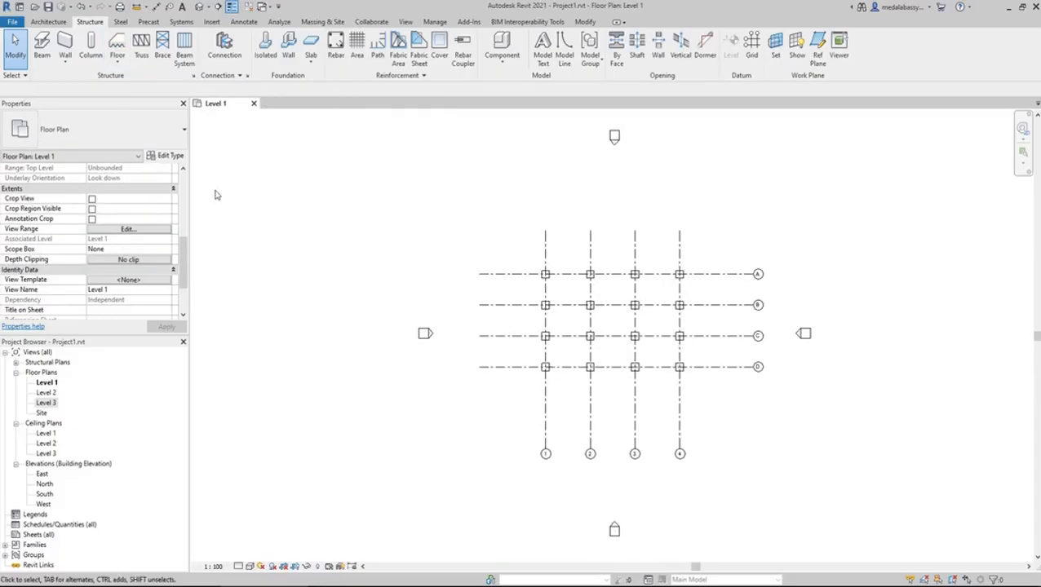
left_click(49, 22)
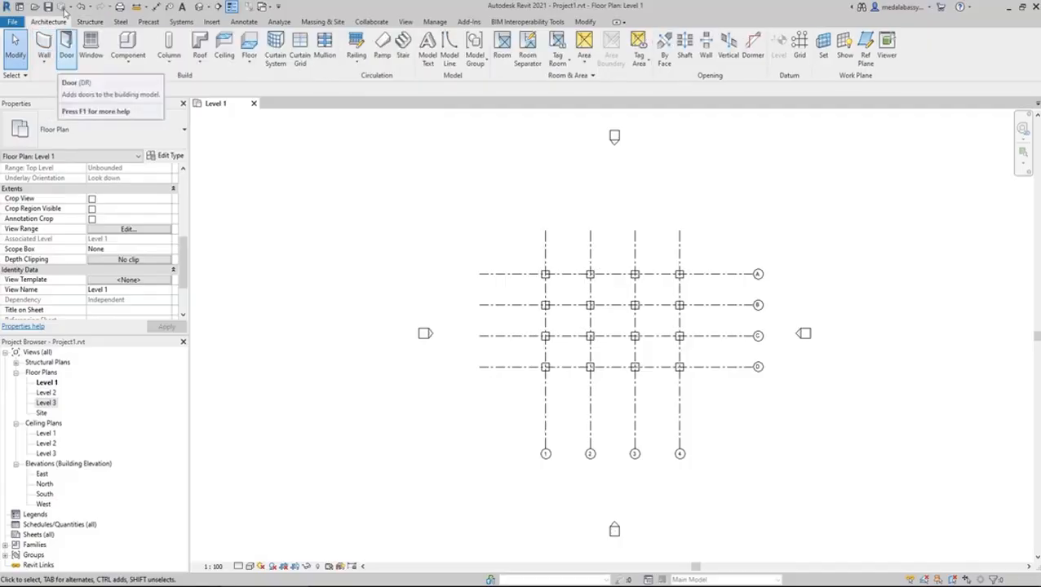
Step: Start placing an architectural column on Level 1 and open its type properties
left_click(171, 61)
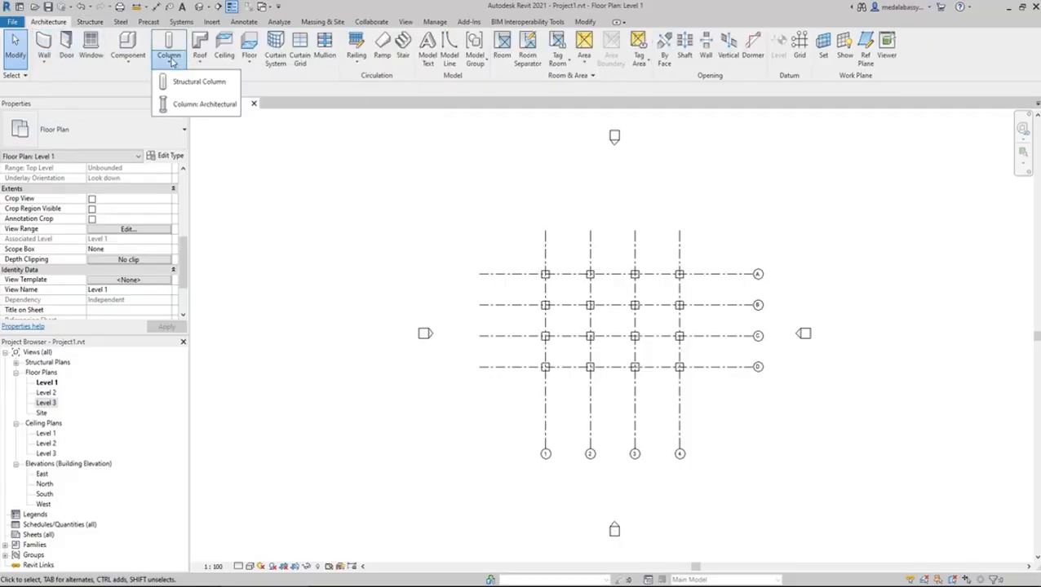
left_click(202, 104)
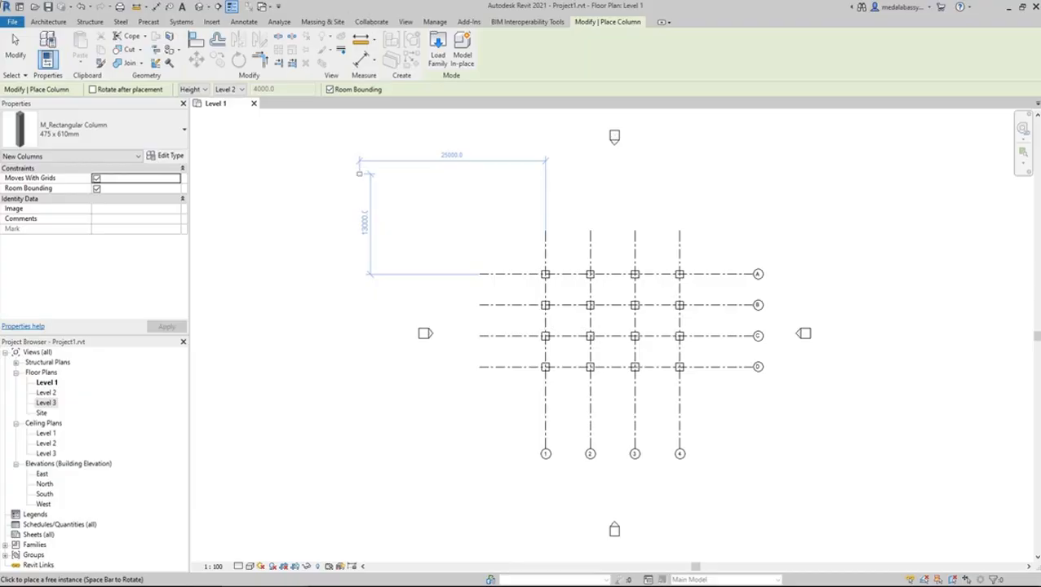
left_click(167, 155)
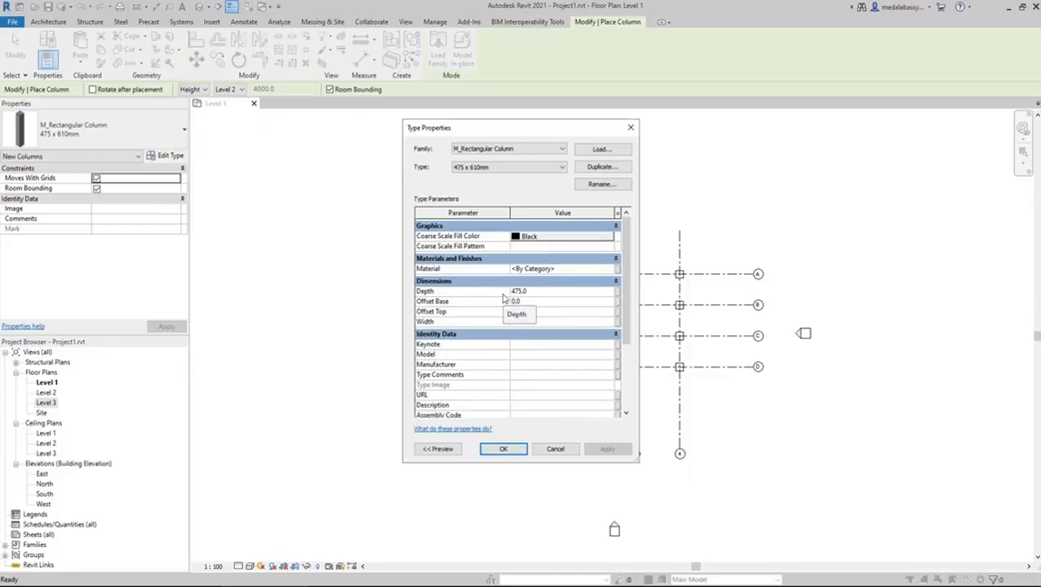
Step: Try to load the Concrete Rectangular.rfa family from the UK library's Structural Columns > Concrete folder
left_click(604, 150)
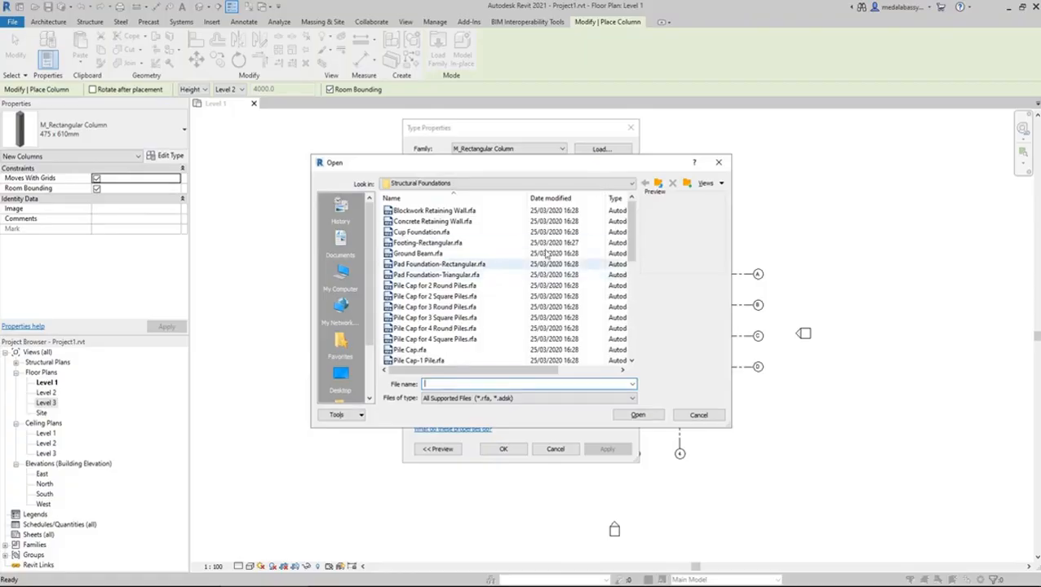
left_click(658, 184)
scroll(457, 343, "down", 2)
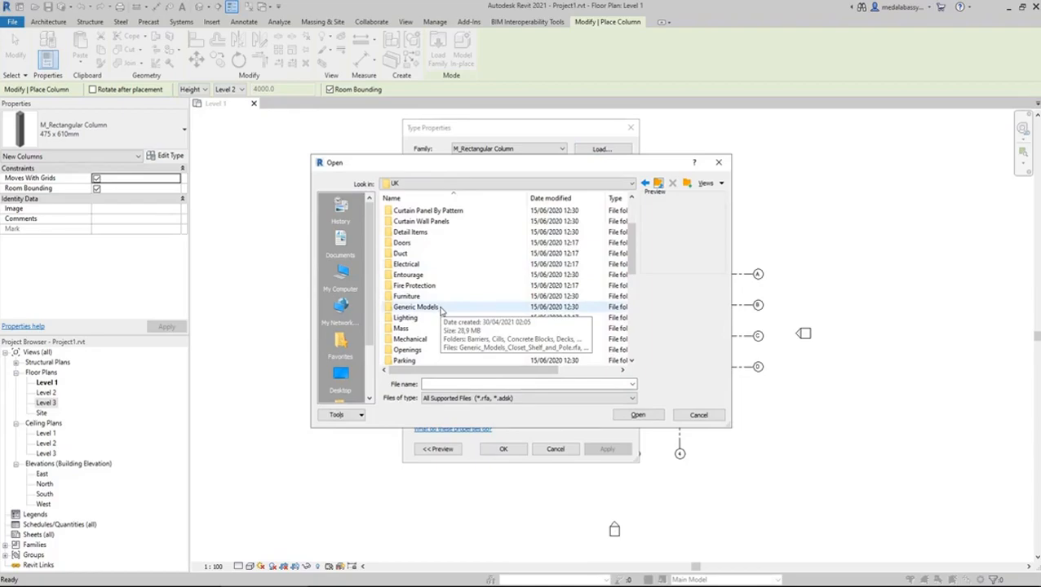
scroll(441, 310, "down", 3)
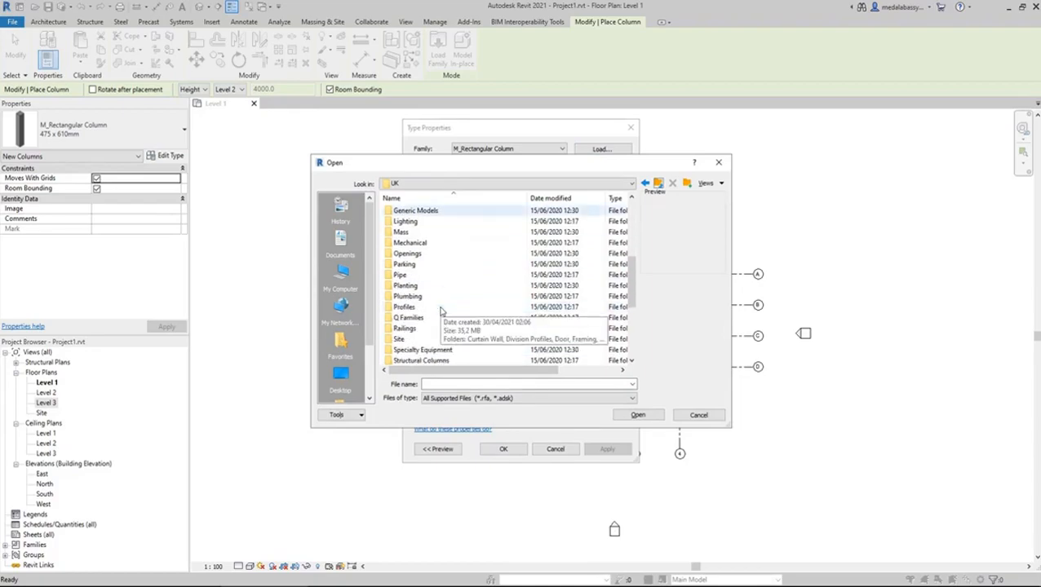
scroll(441, 312, "down", 2)
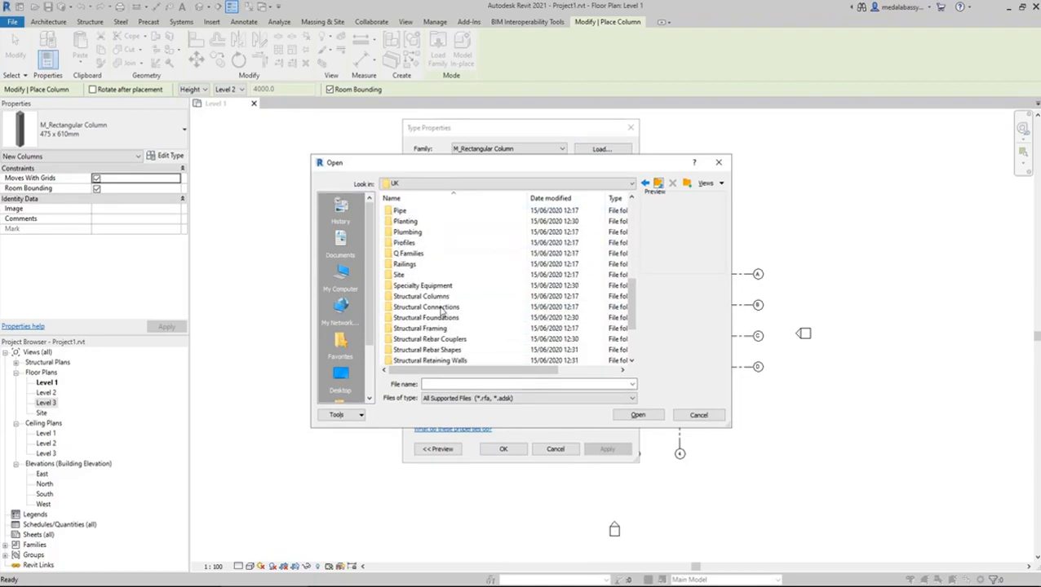
left_click(448, 297)
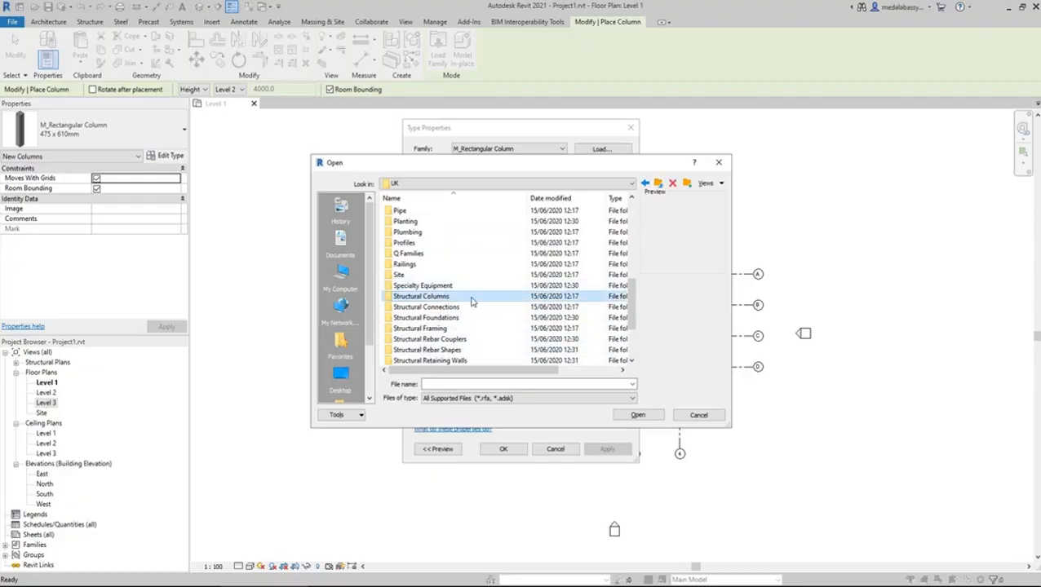
double_click(471, 300)
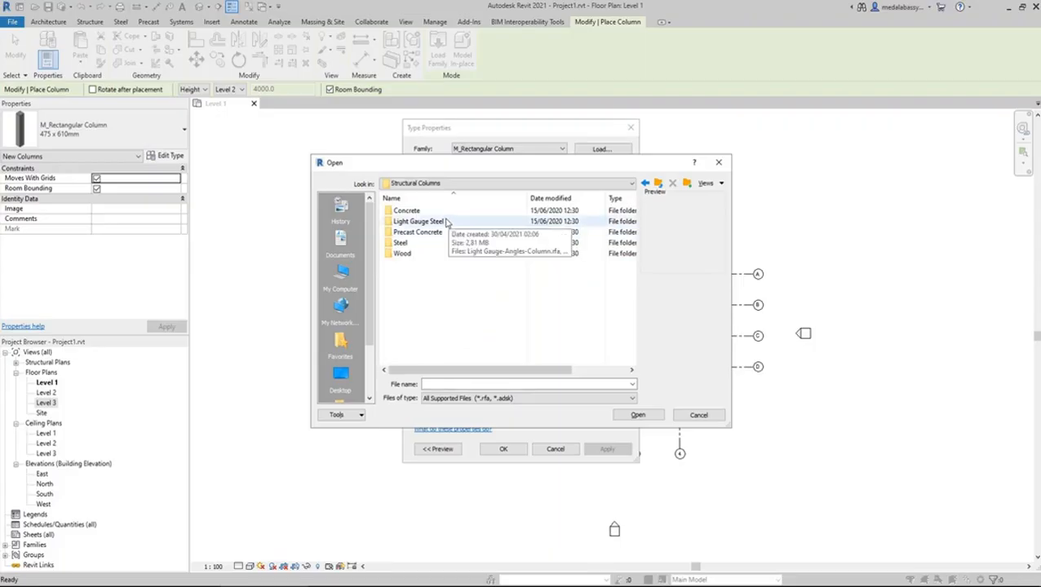
double_click(408, 210)
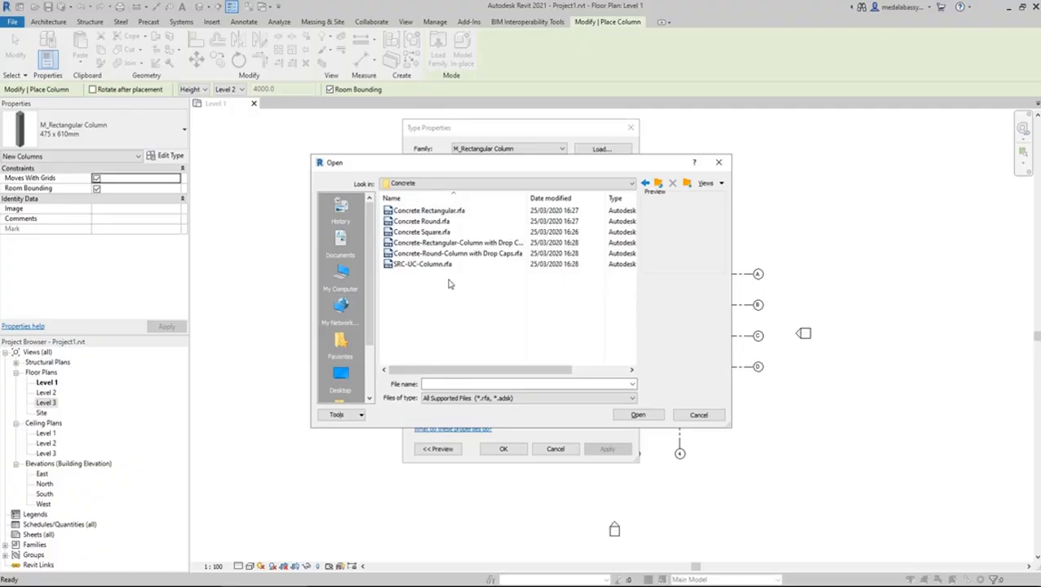
left_click(476, 212)
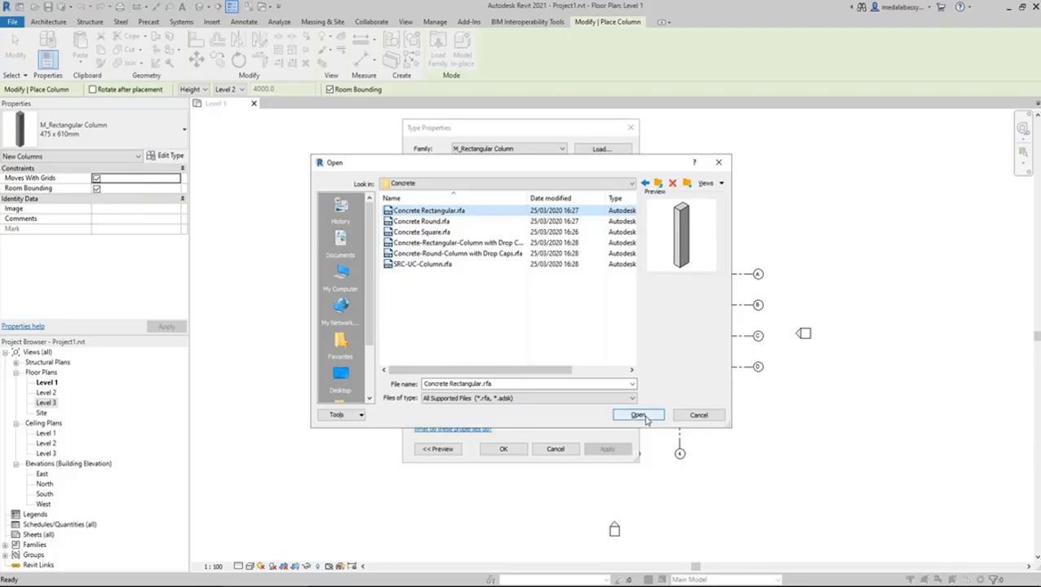
left_click(465, 232)
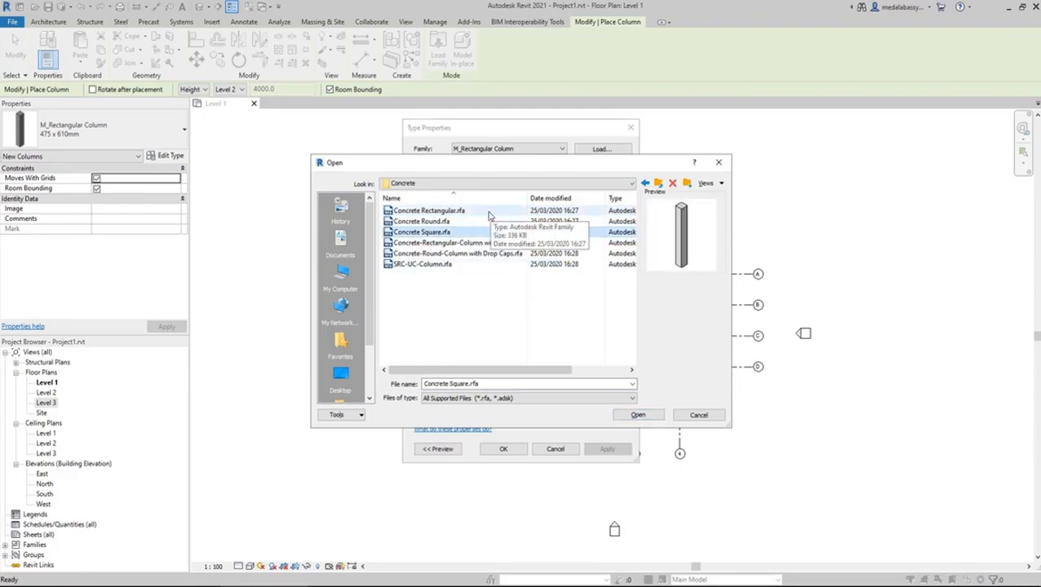
left_click(480, 211)
left_click(639, 416)
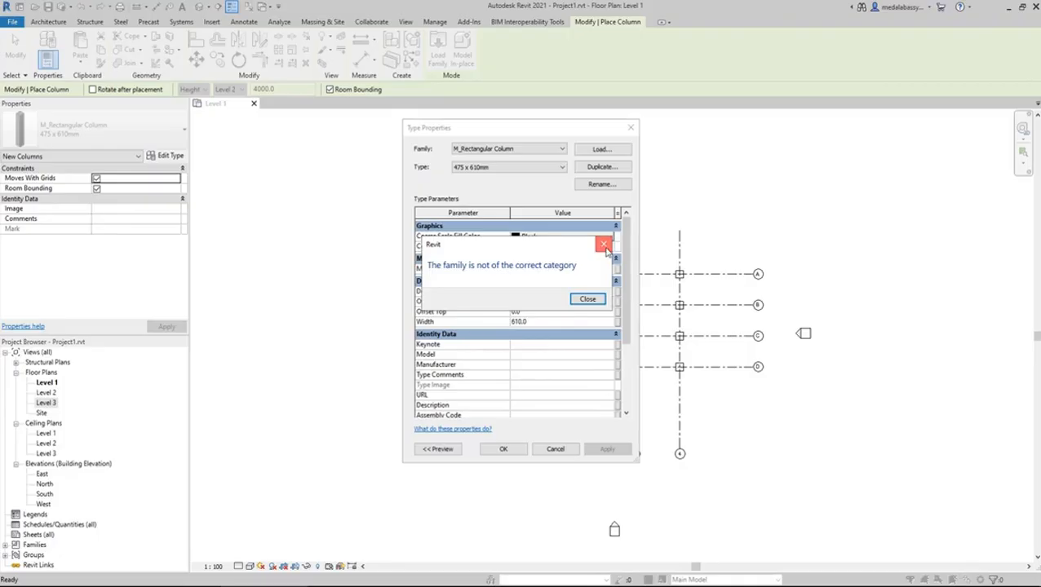
left_click(605, 247)
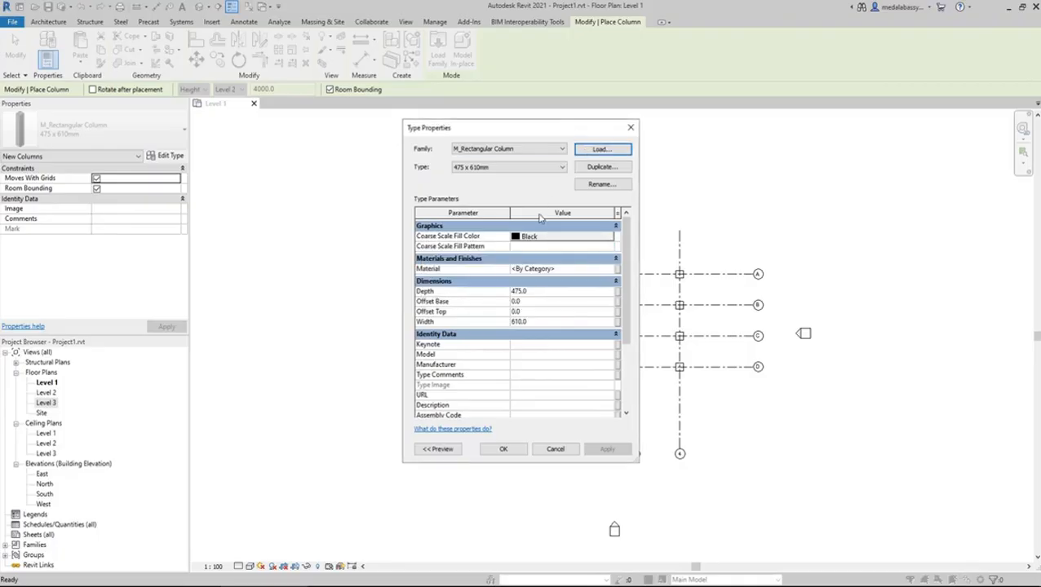
Step: Load the Columns_Rectangular.rfa family from the UK library's Columns folder for the architectural column
left_click(602, 151)
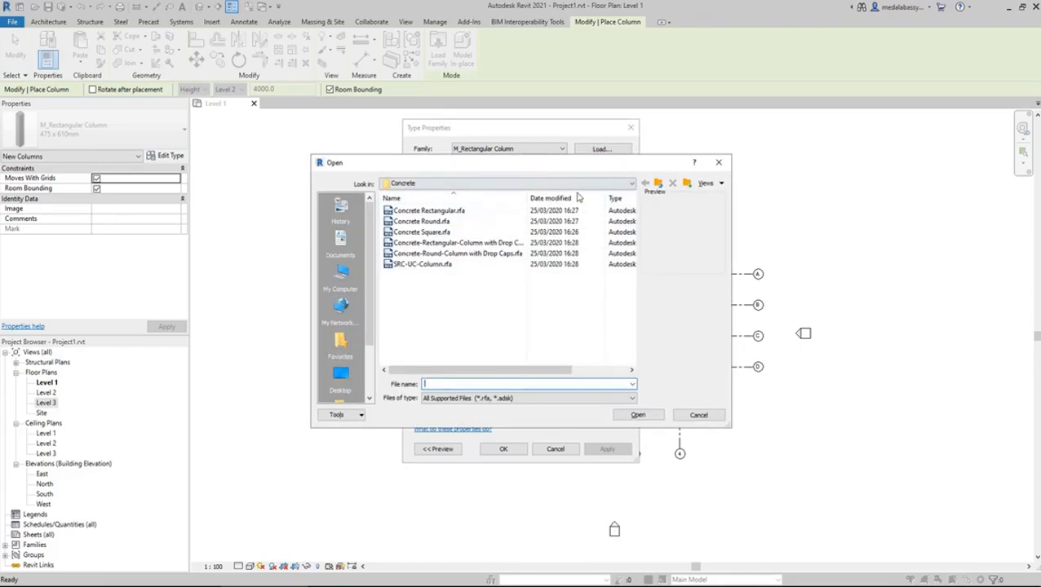
left_click(512, 184)
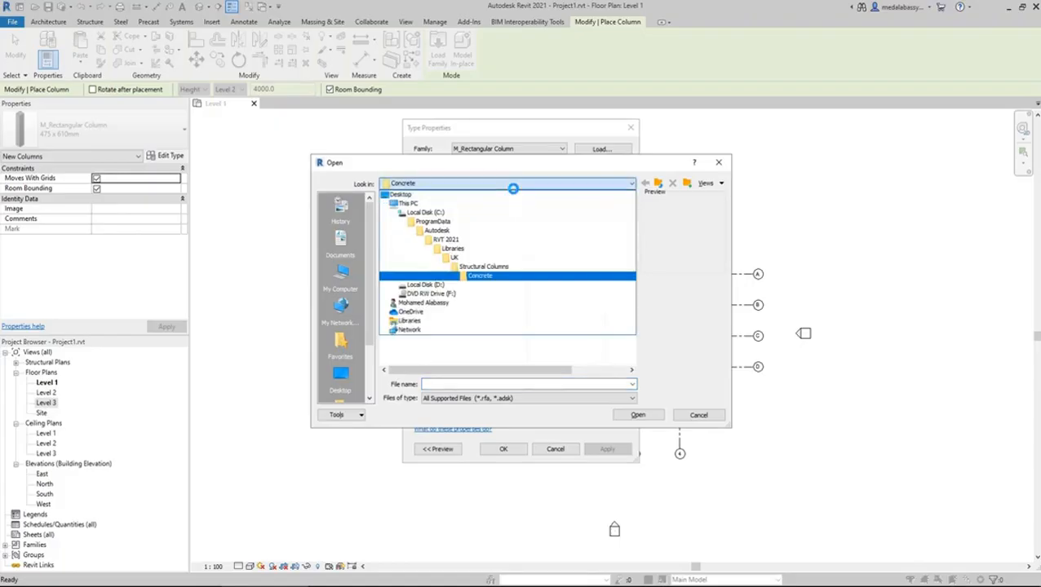
left_click(481, 250)
scroll(447, 221, "down", 2)
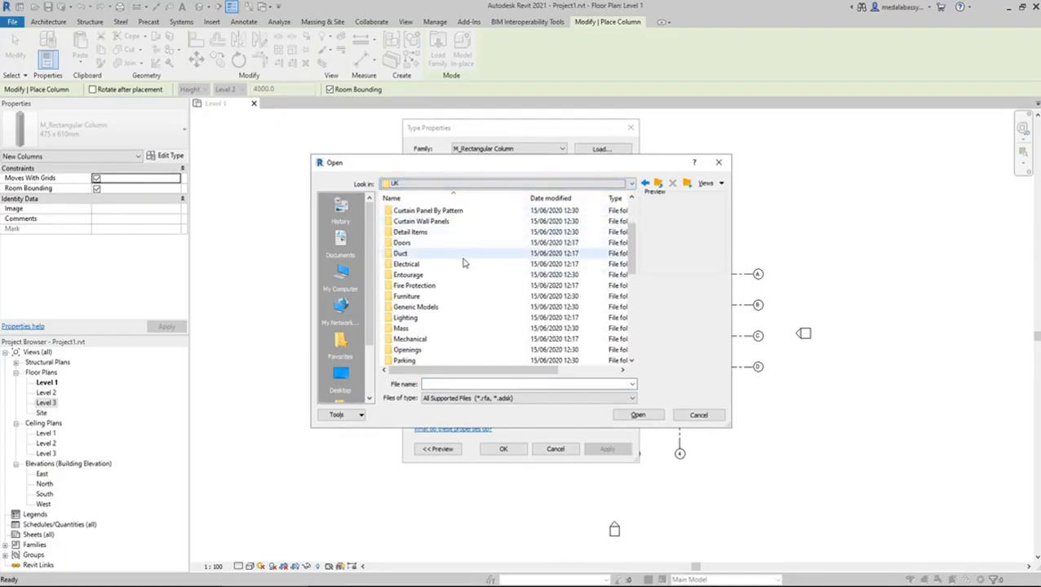
scroll(449, 266, "up", 2)
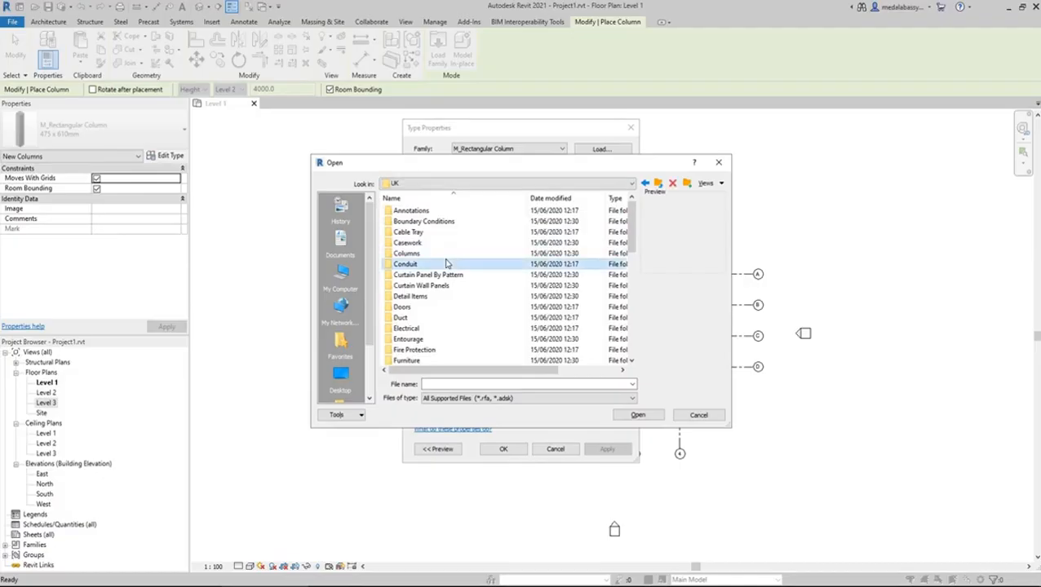
double_click(437, 254)
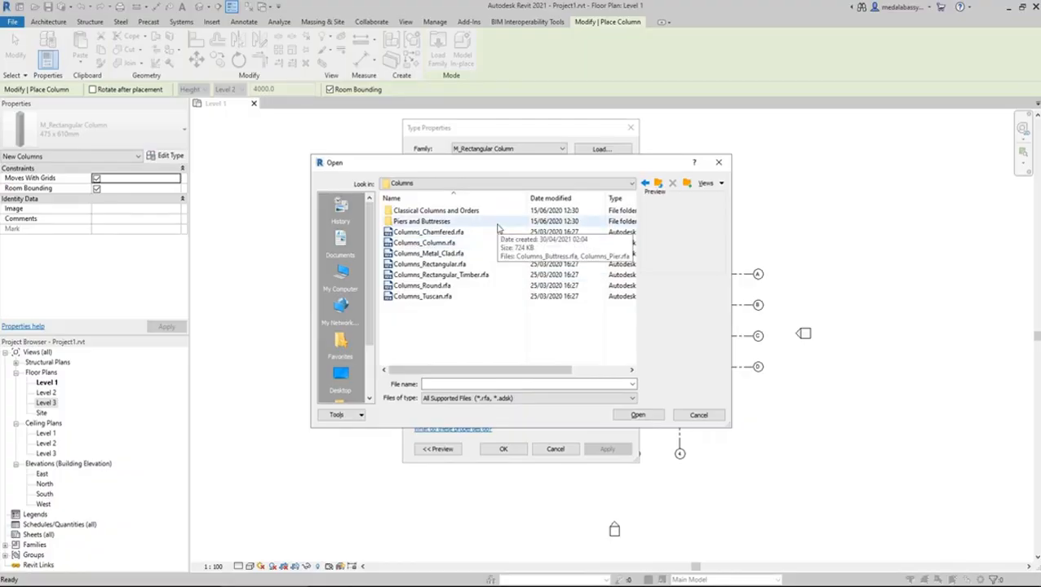
left_click(481, 264)
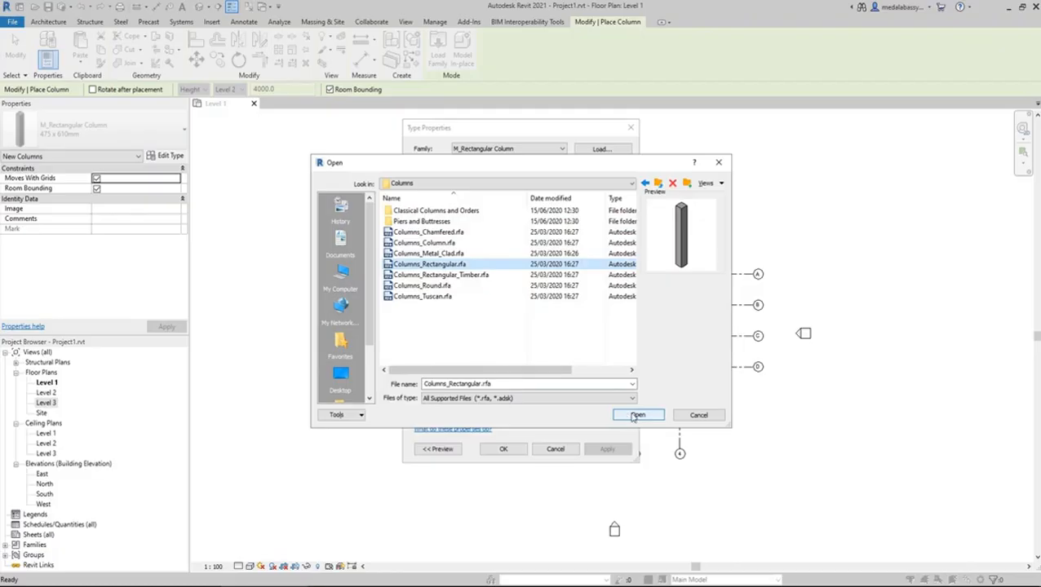
left_click(636, 416)
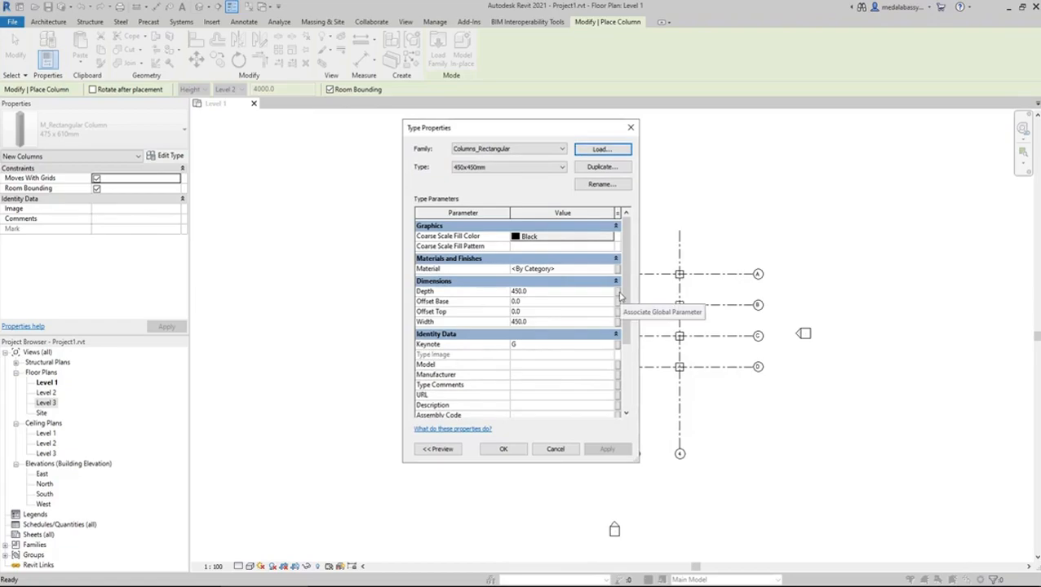
left_click(530, 293)
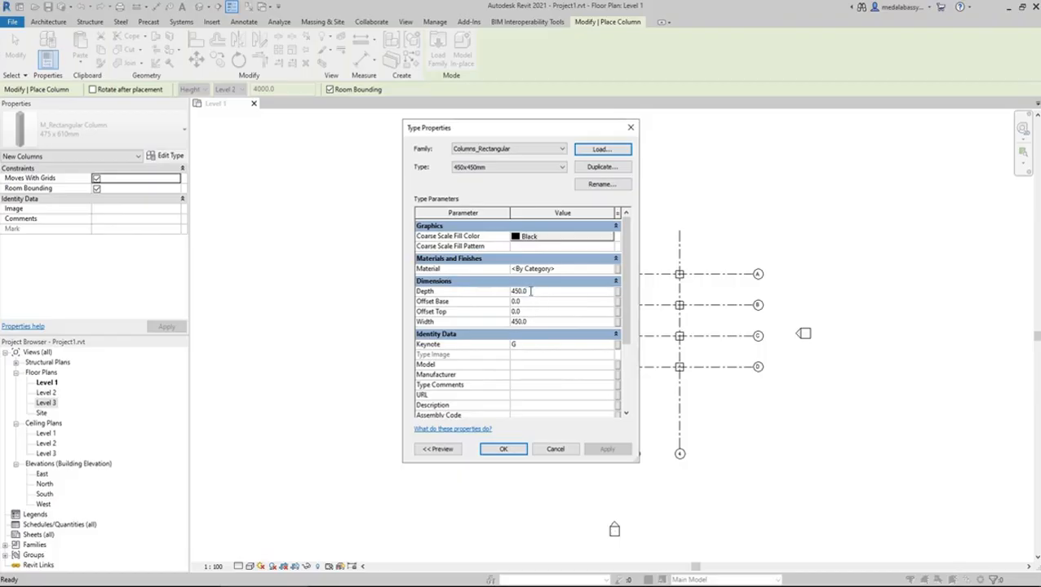
key("BackSpace")
key("BackSpace")
key("BackSpace")
key("BackSpace")
key("BackSpace")
type("450.0")
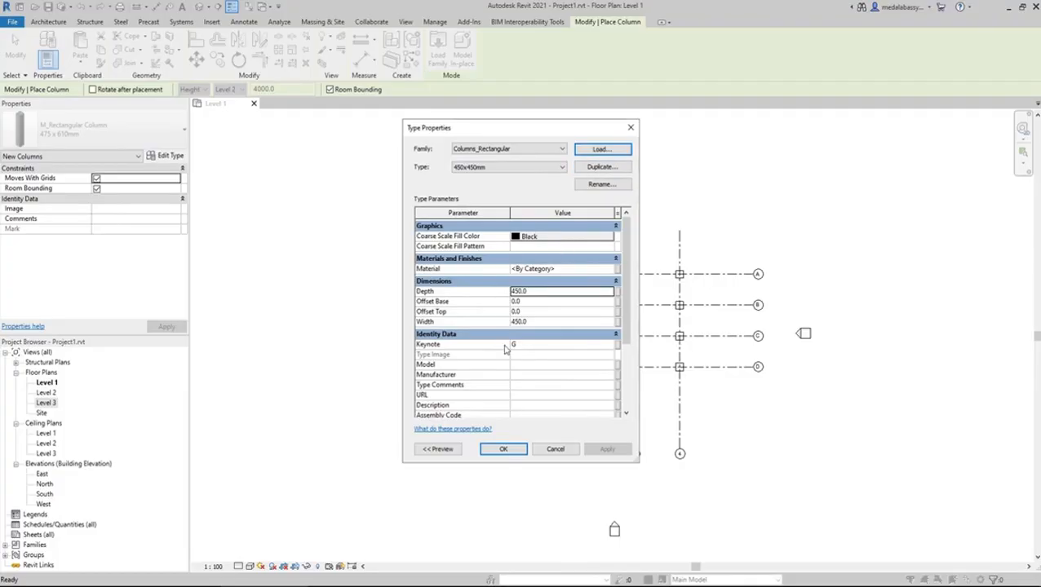
Step: Duplicate the 450x450mm rectangular column type under the name 300x300 mm
left_click(600, 168)
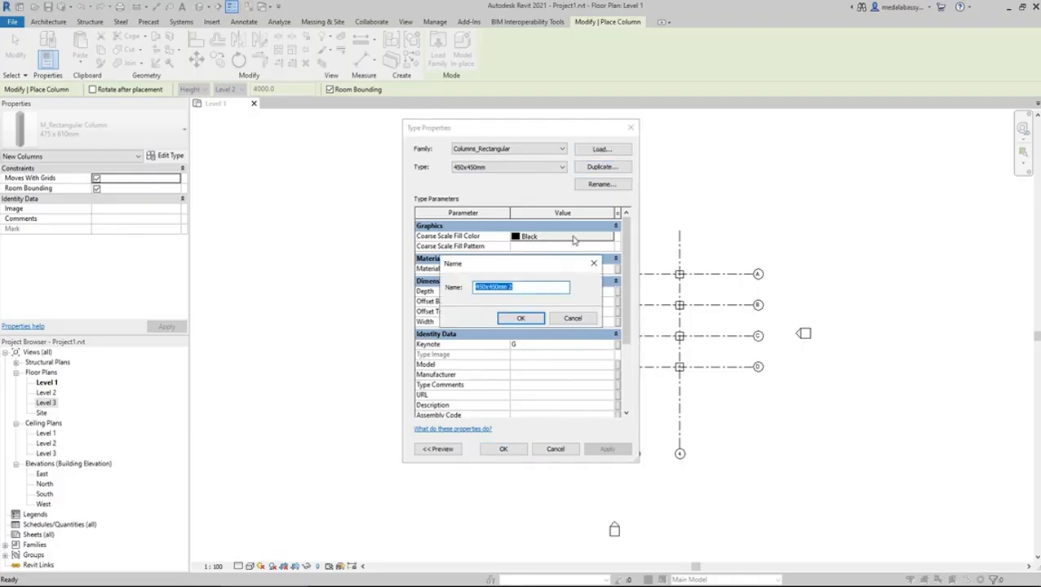
left_click(526, 286)
key("BackSpace")
key("BackSpace")
key("BackSpace")
key("BackSpace")
type("30")
key("BackSpace")
key("BackSpace")
type("30")
left_click(497, 287)
left_click(520, 319)
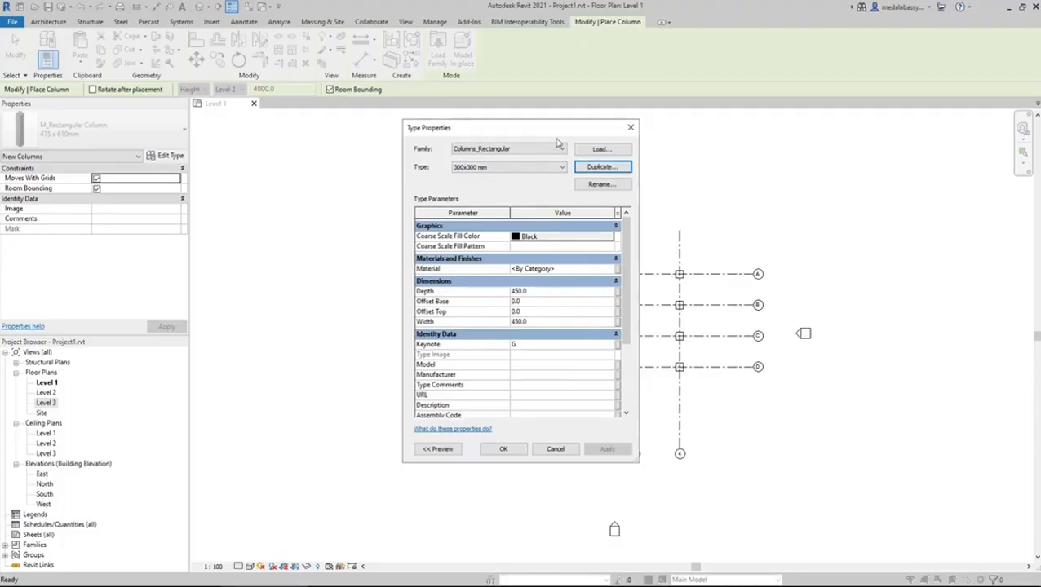
Step: Set the new column type's depth and width to 300 and apply the type properties
left_click(517, 291)
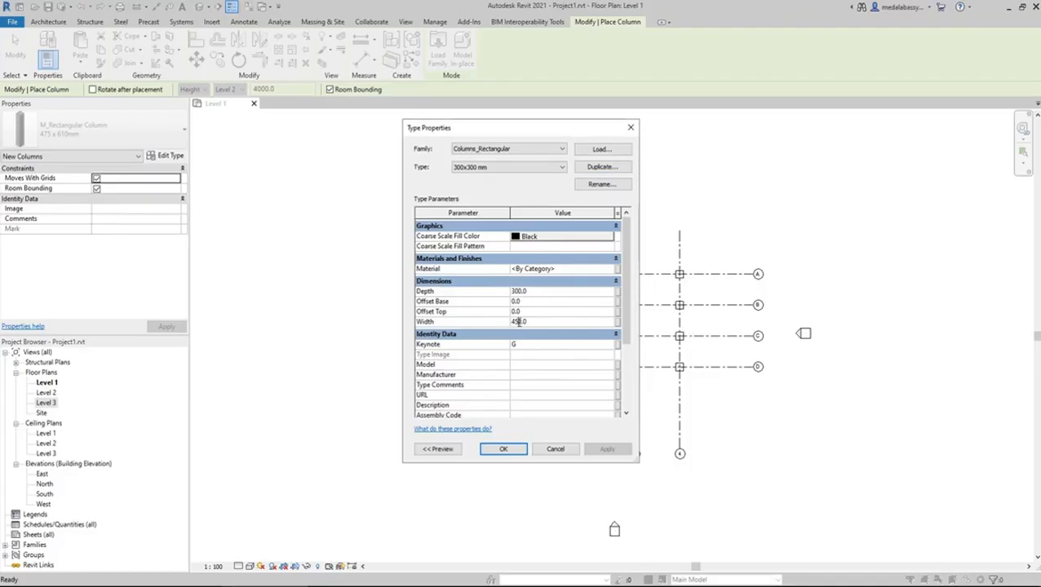
key("BackSpace")
key("BackSpace")
type("30")
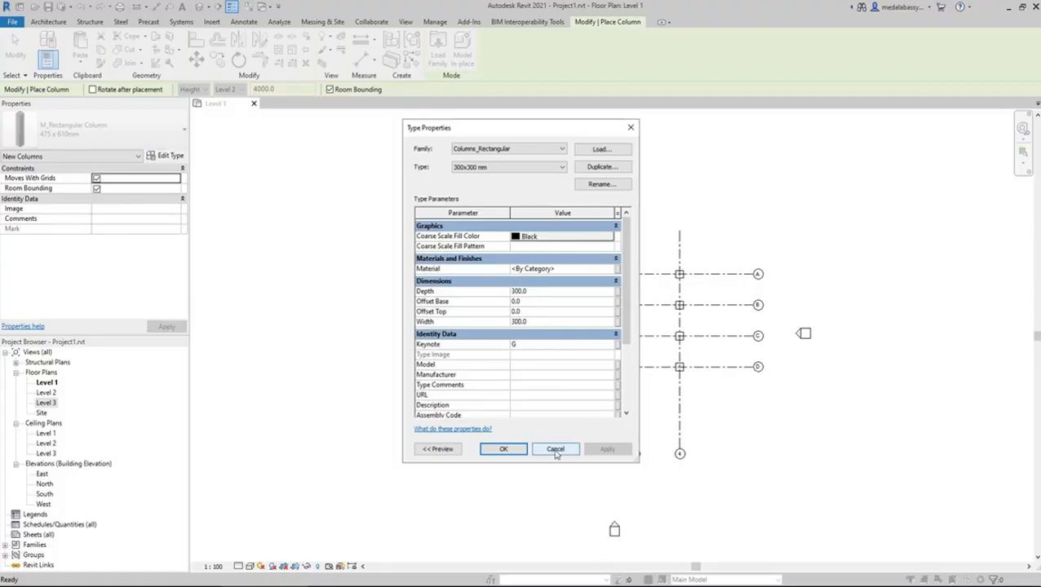
left_click(506, 450)
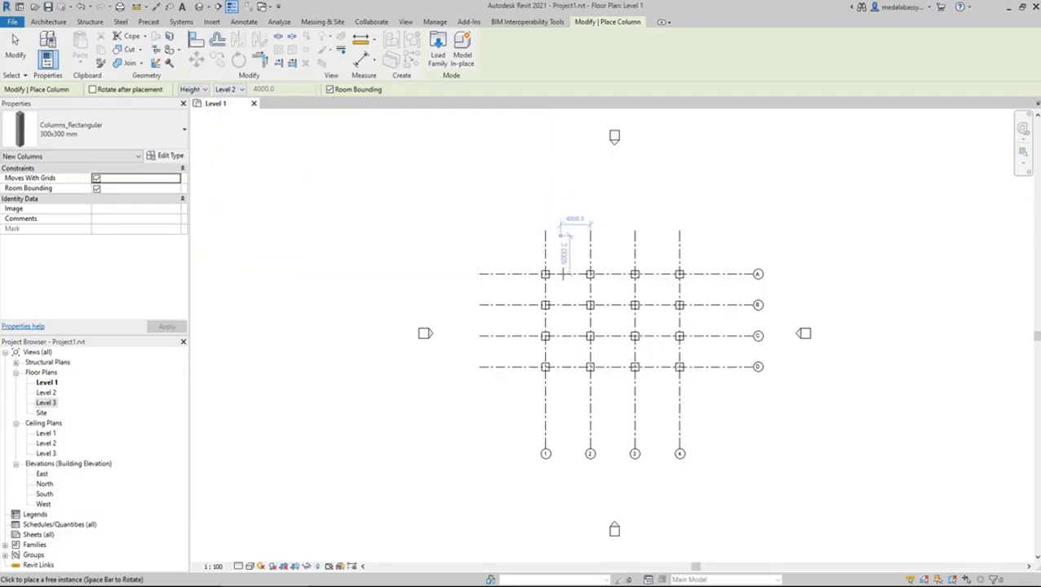
Step: Place 300x300 mm rectangular columns where grids 1, 2 and 3 cross grids A and B
scroll(548, 275, "up", 6)
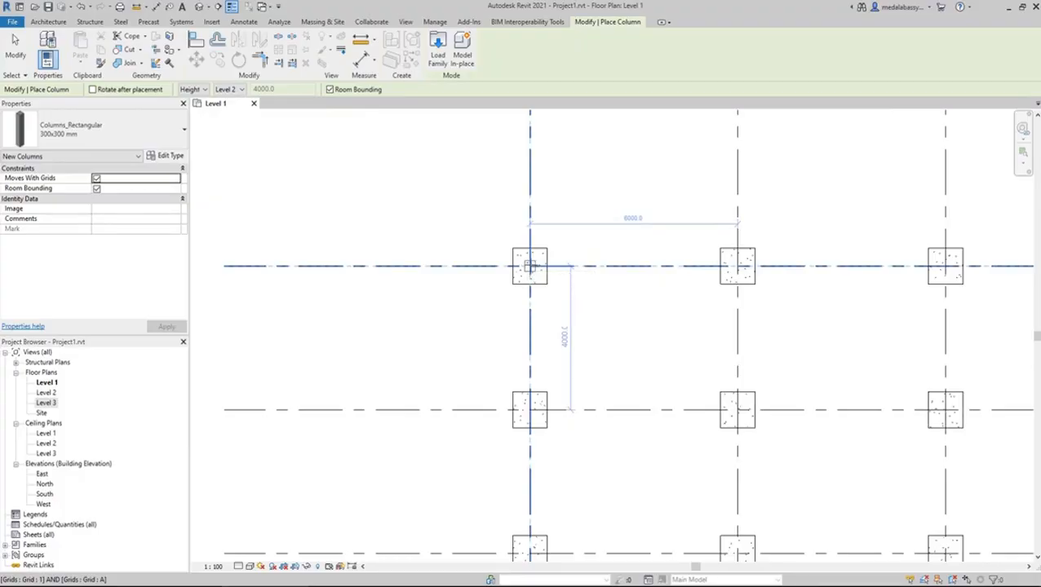
left_click(529, 265)
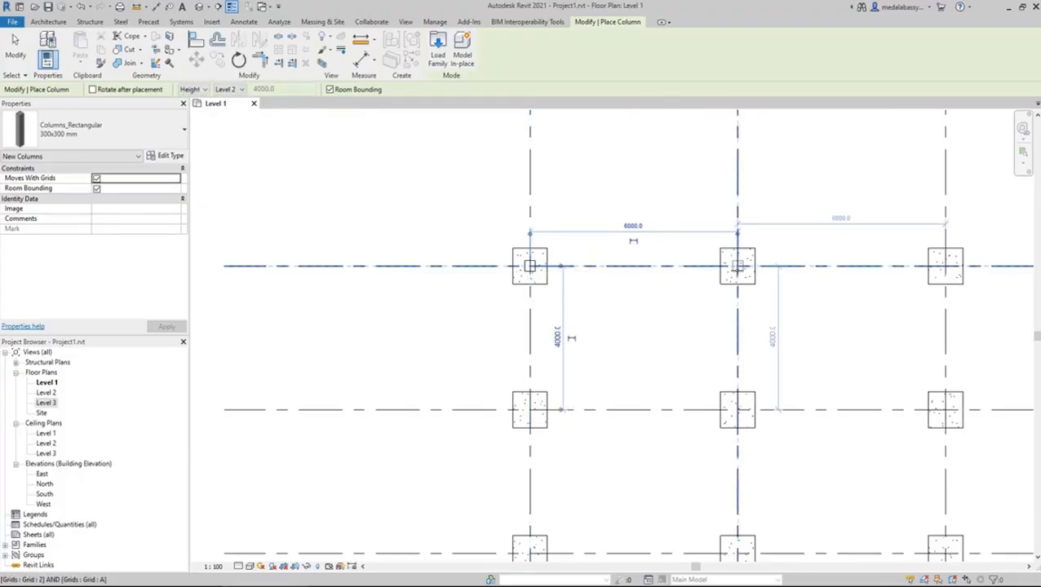
left_click(738, 265)
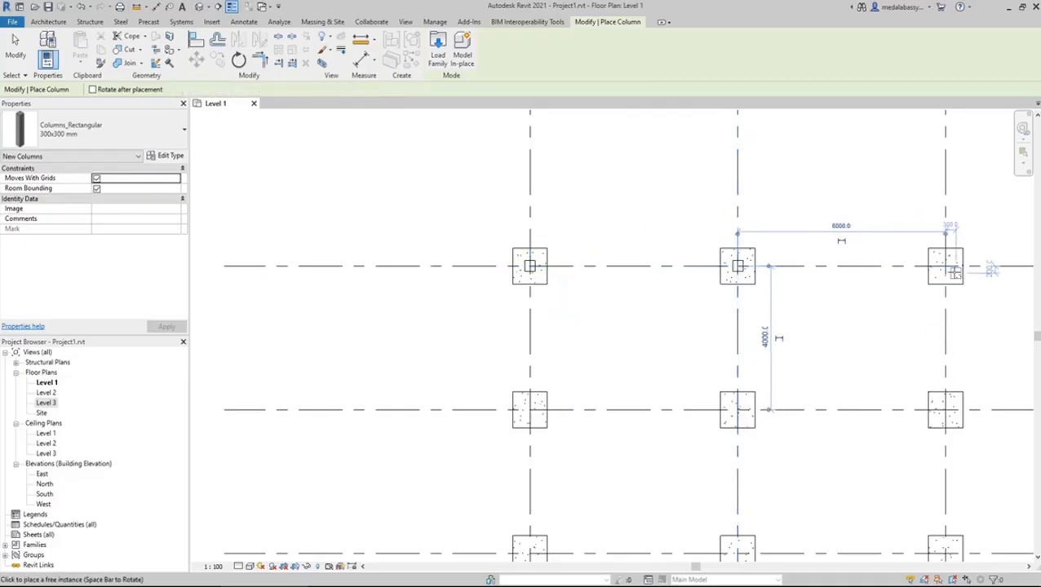
left_click(945, 266)
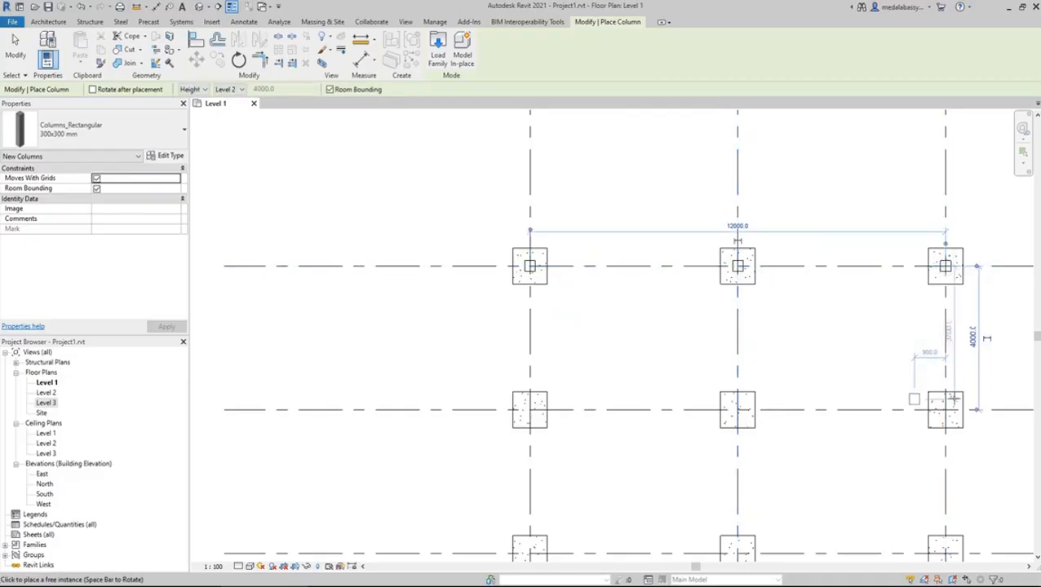
left_click(946, 410)
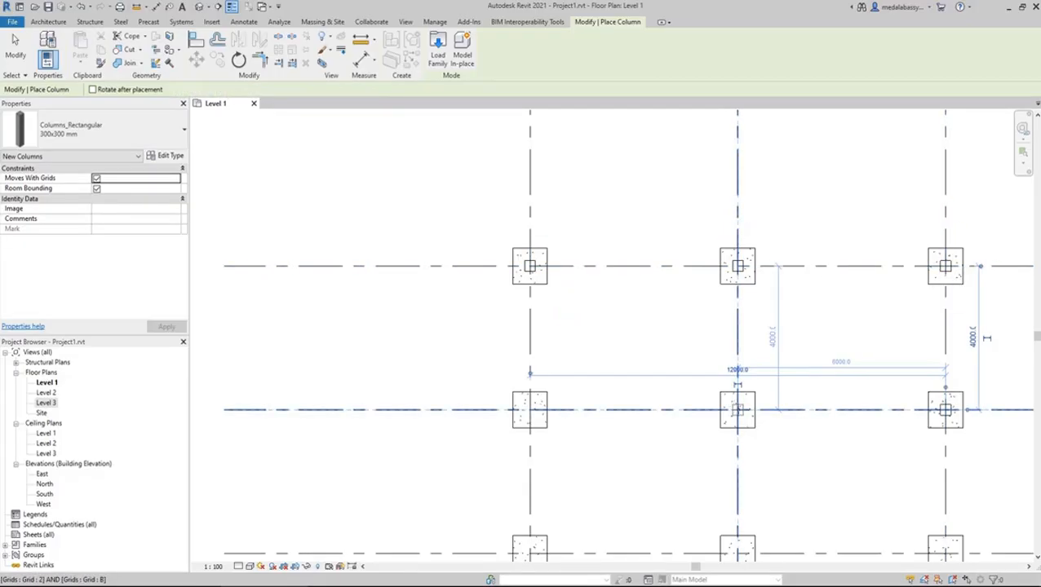
left_click(738, 409)
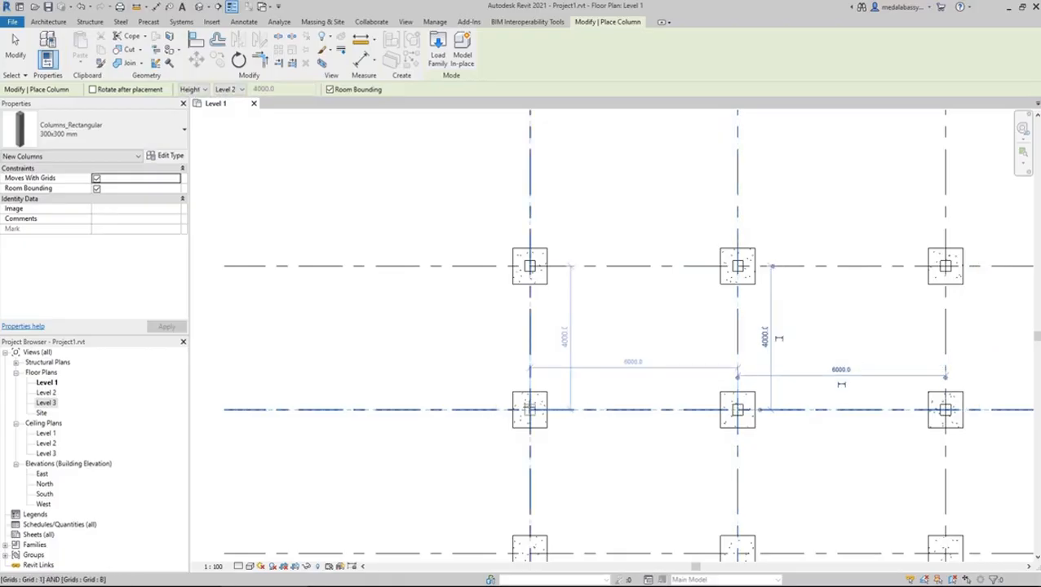
left_click(529, 410)
Step: Place 300x300 mm columns at grids 1 to 4 along grid C, and at grid 4 on grids B and A
scroll(563, 408, "down", 2)
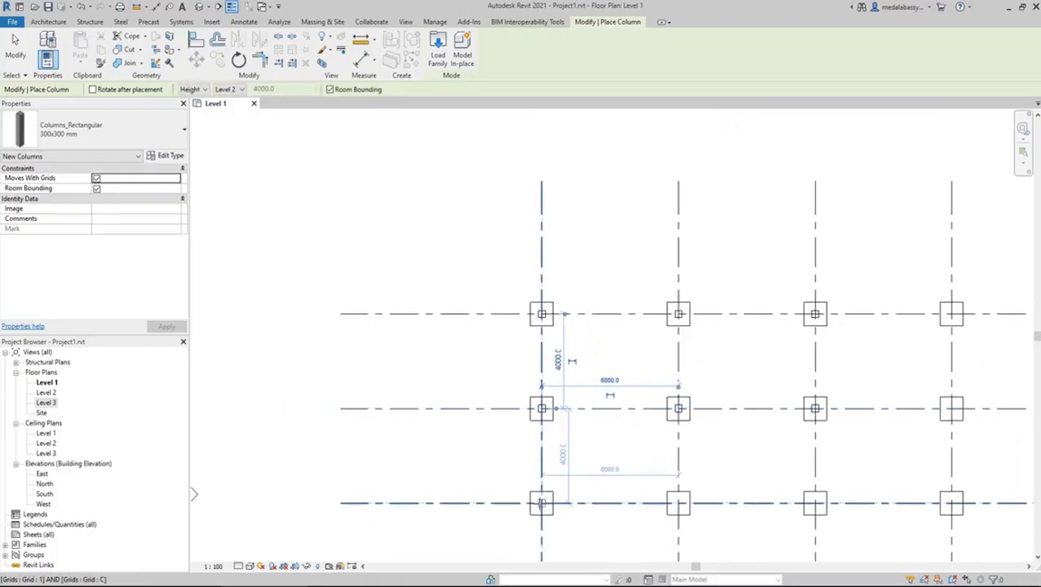
left_click(541, 503)
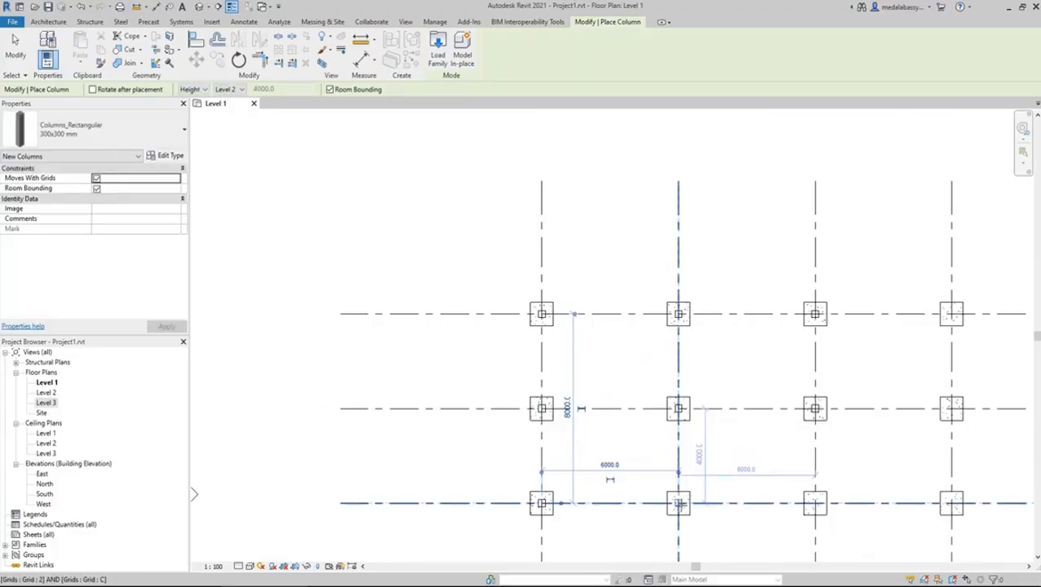
left_click(681, 500)
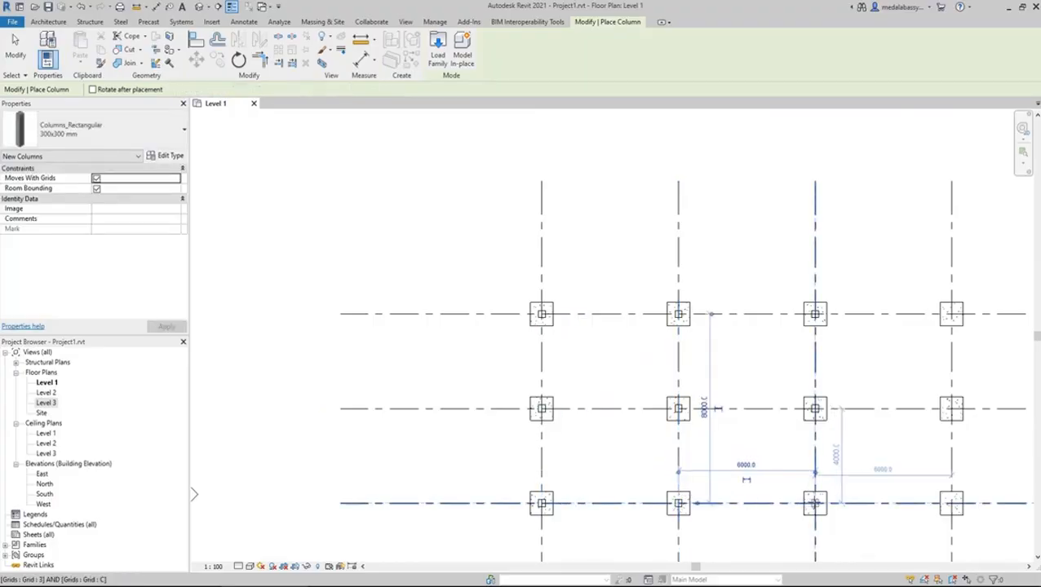
left_click(815, 503)
left_click(952, 504)
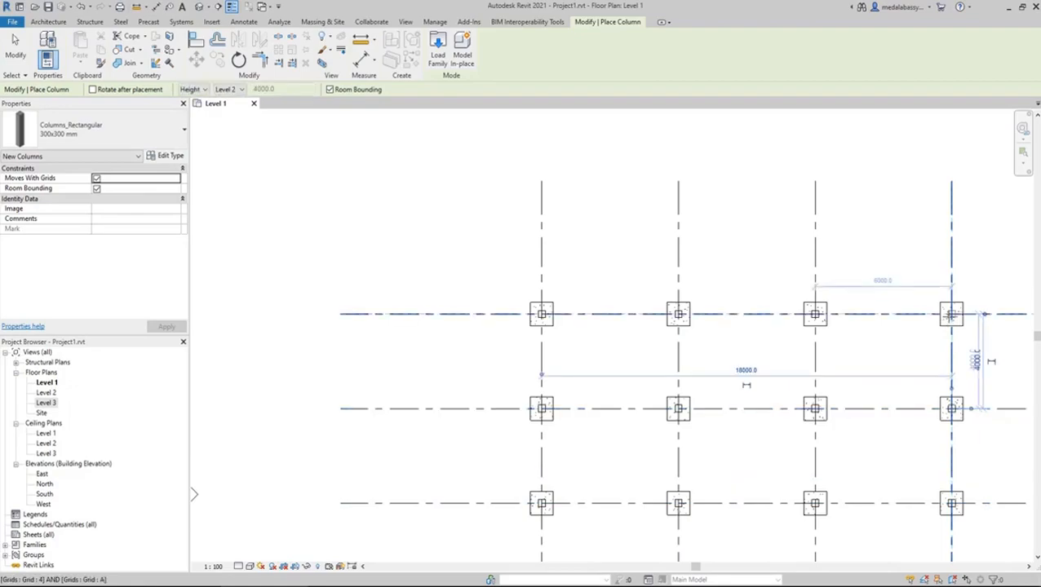
Step: Place 300x300 mm columns at all four intersections along grid D and end column placement
scroll(918, 398, "down", 2)
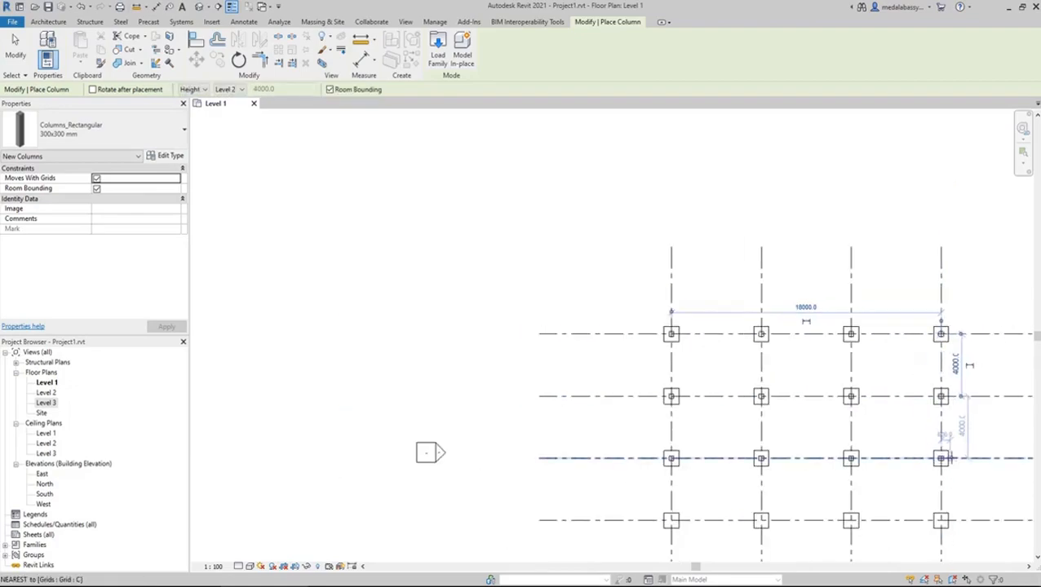
scroll(938, 525, "up", 3)
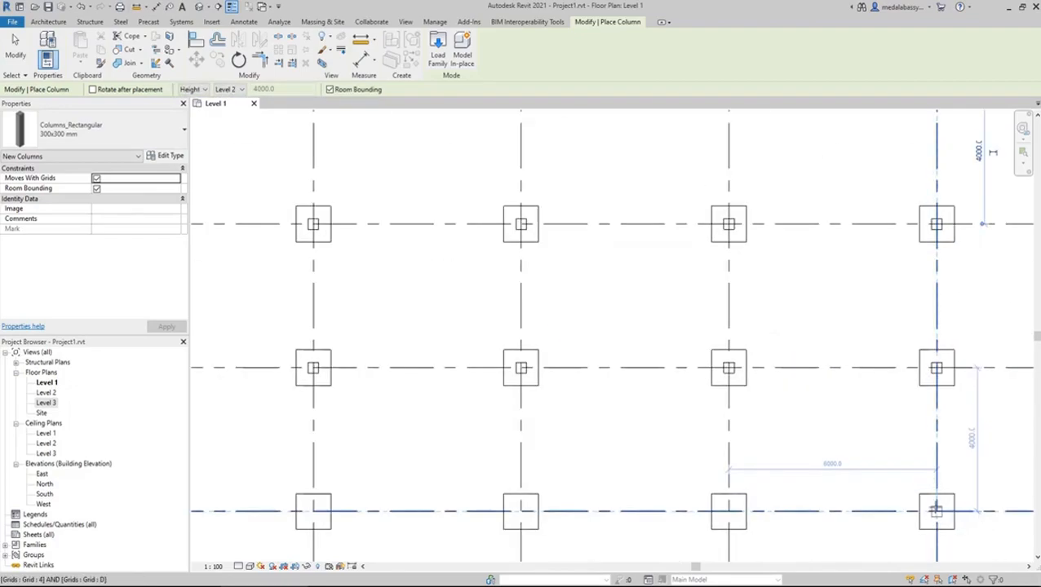
left_click(938, 512)
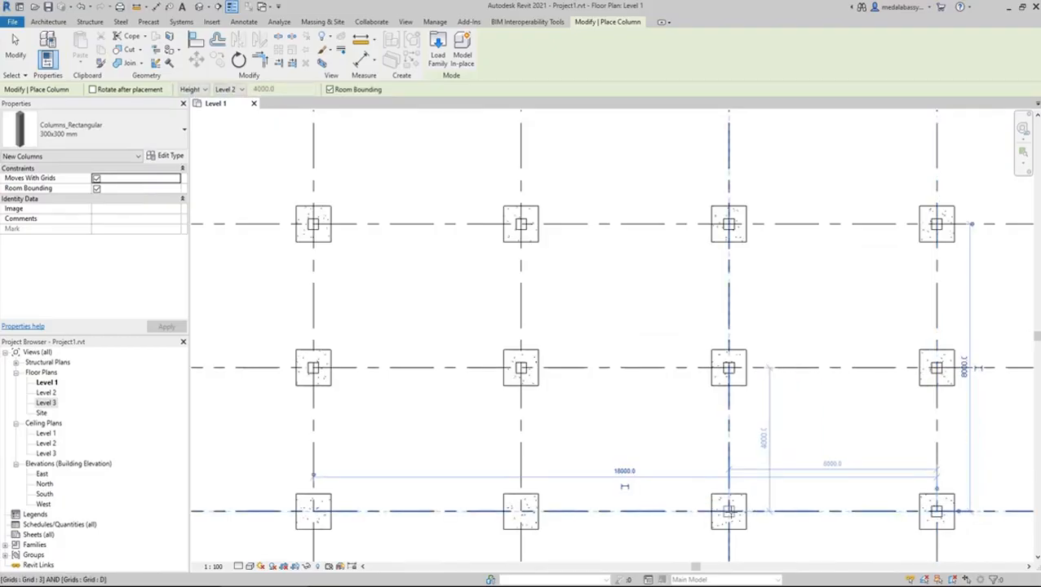
left_click(728, 512)
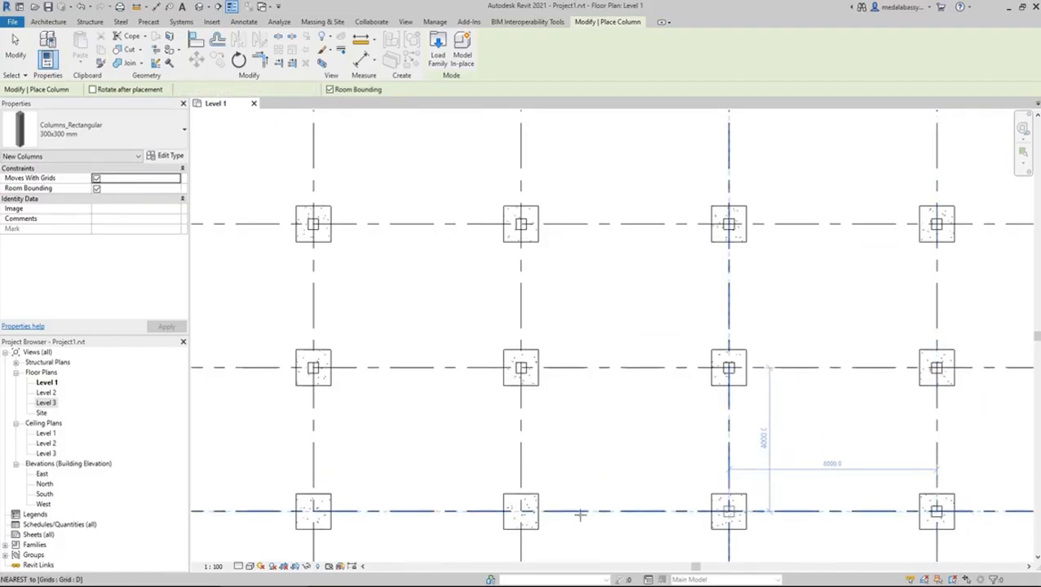
left_click(520, 511)
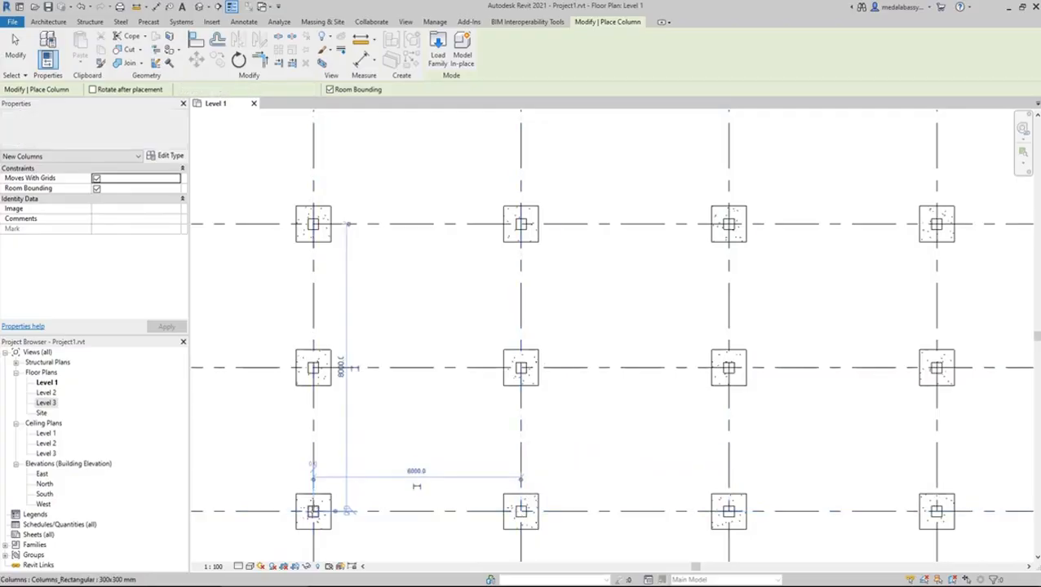
scroll(454, 328, "down", 3)
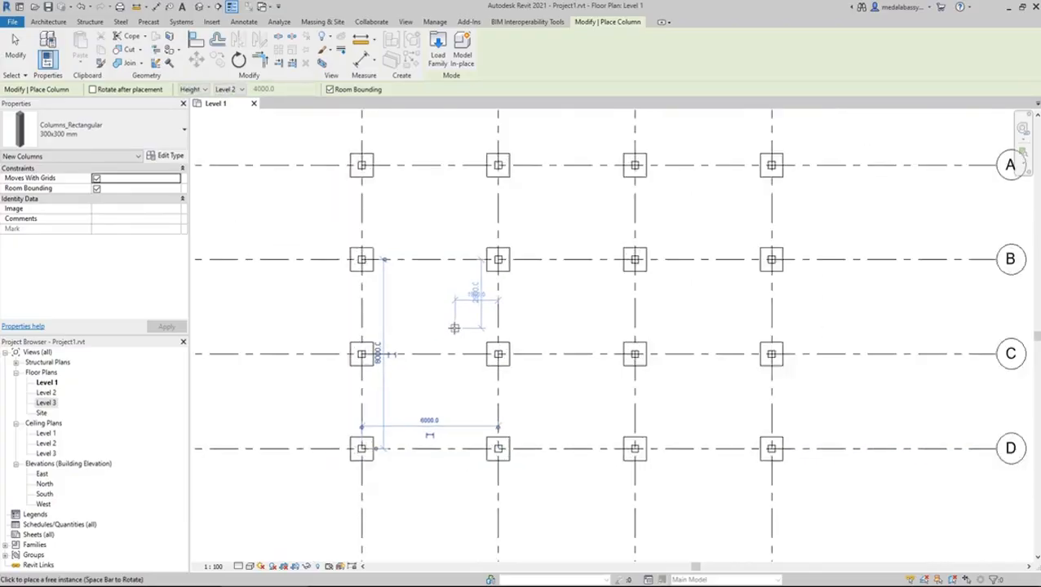
scroll(455, 328, "down", 1)
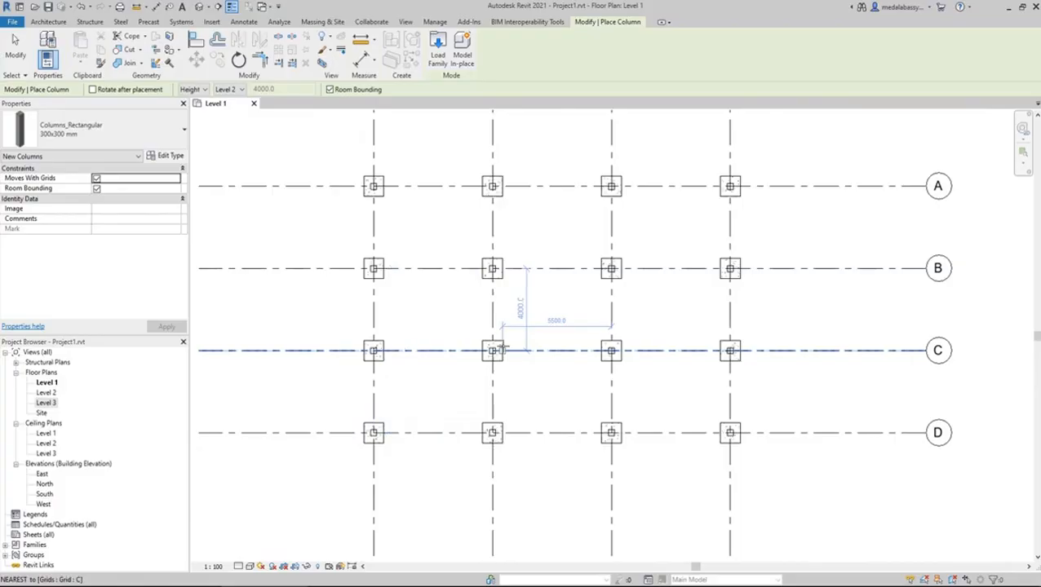
left_click(502, 348)
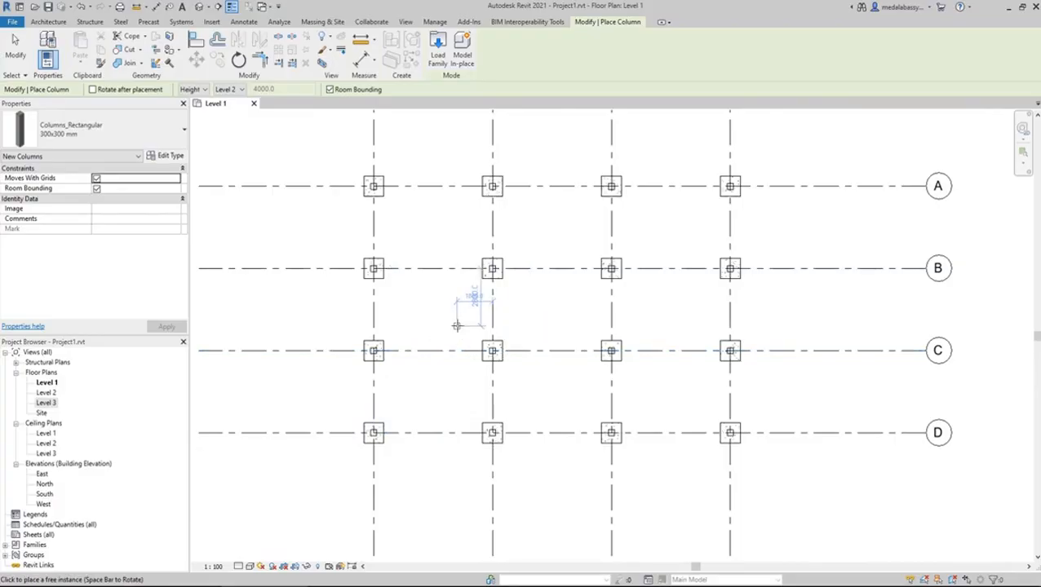
key("Escape")
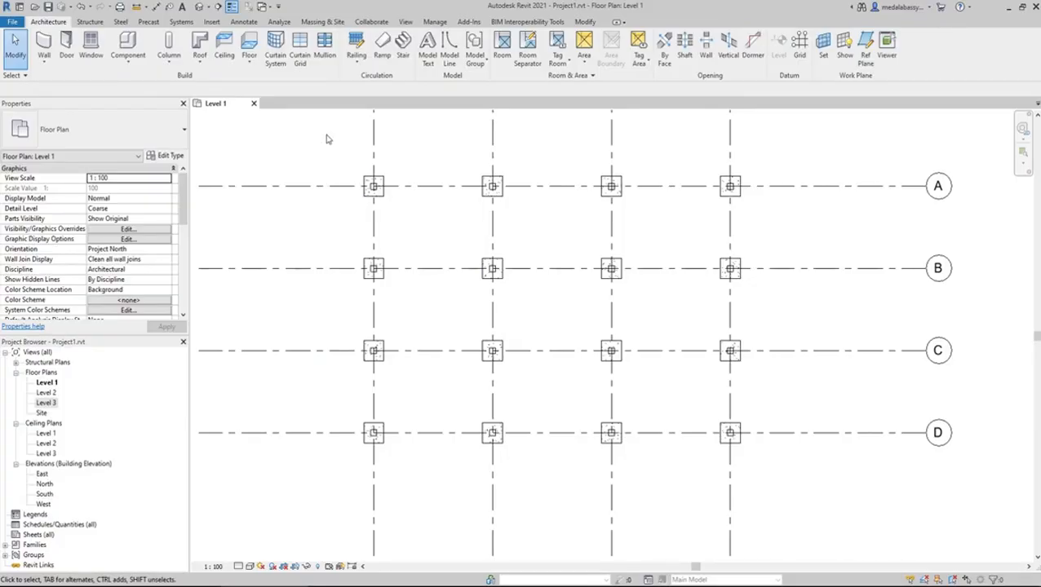
Step: Select all the columns on the grid, check the selection with Filter, and set their base offset to -480
left_click_drag(327, 139, 828, 484)
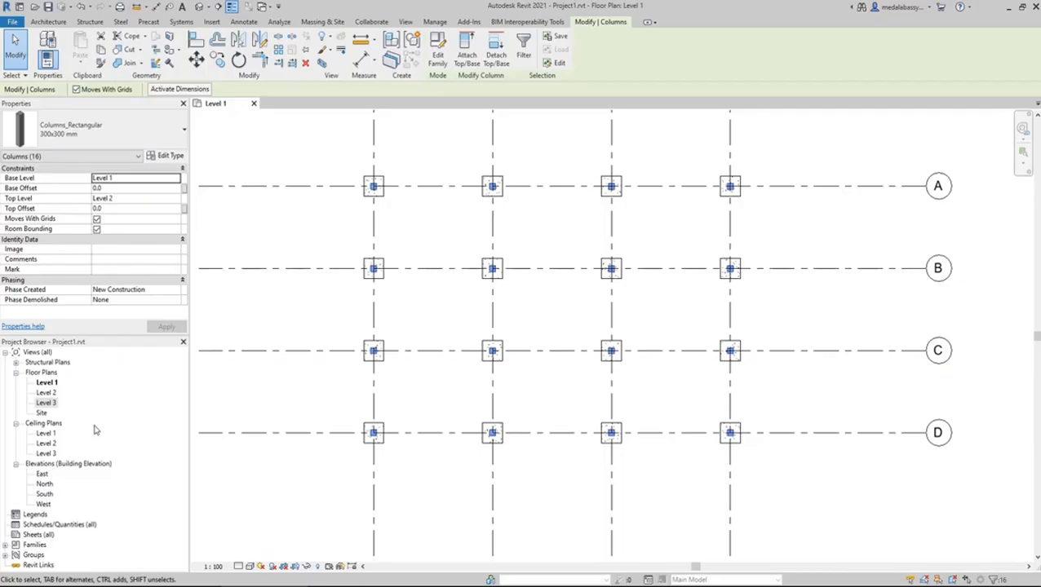
left_click(524, 55)
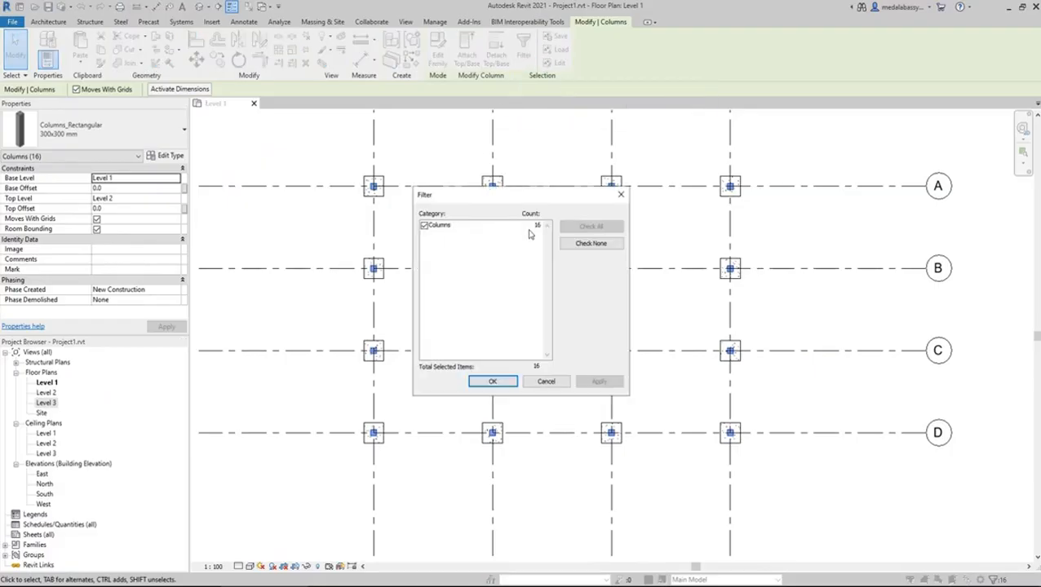
left_click(621, 194)
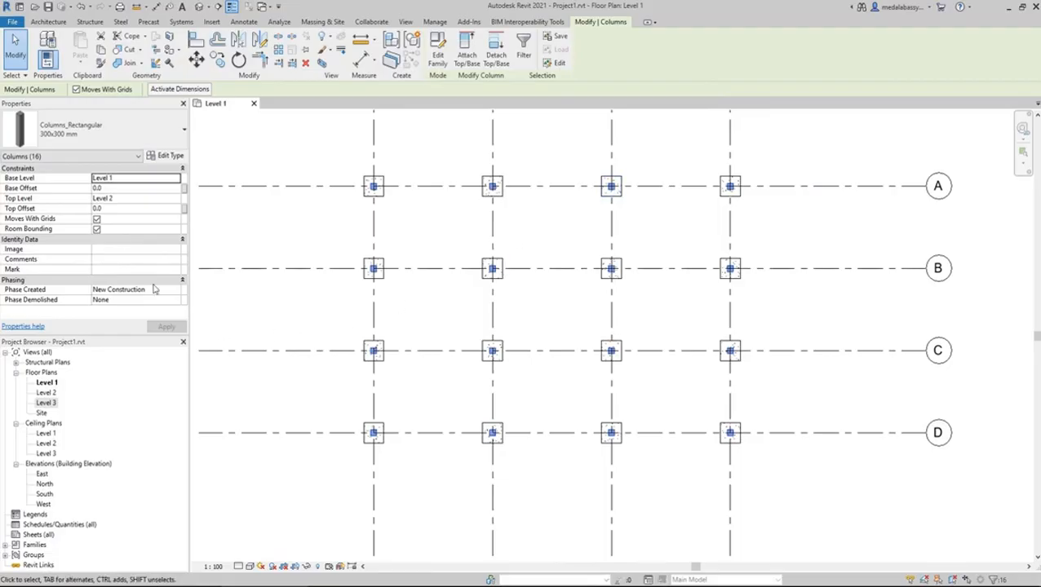
left_click(119, 189)
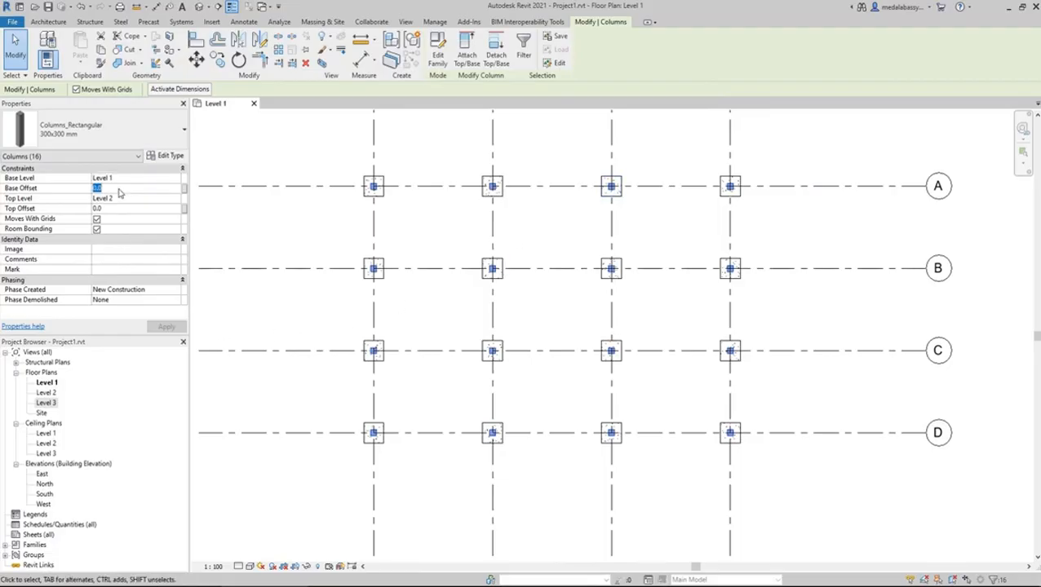
key("BackSpace")
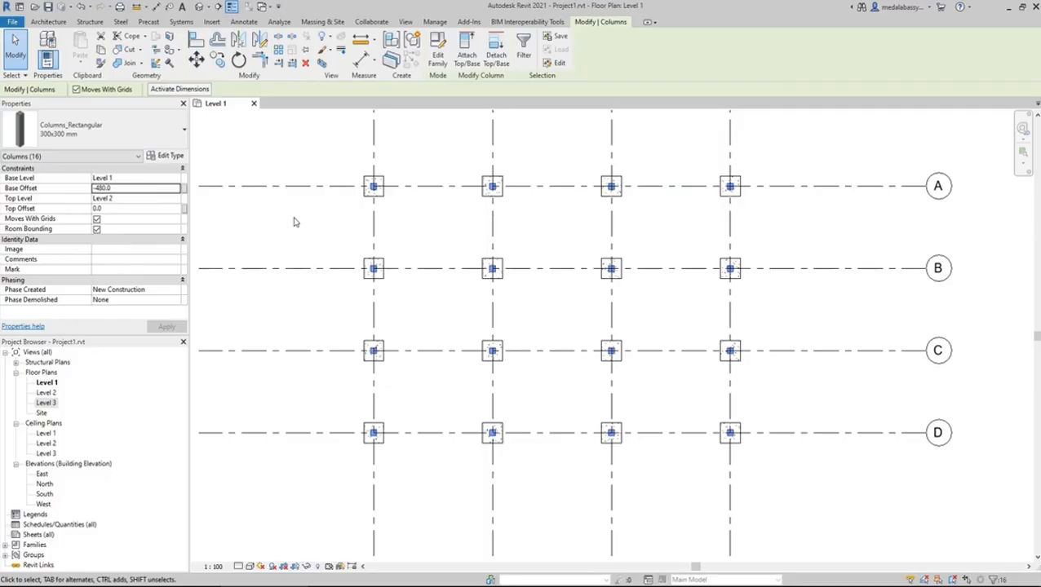
key("Escape")
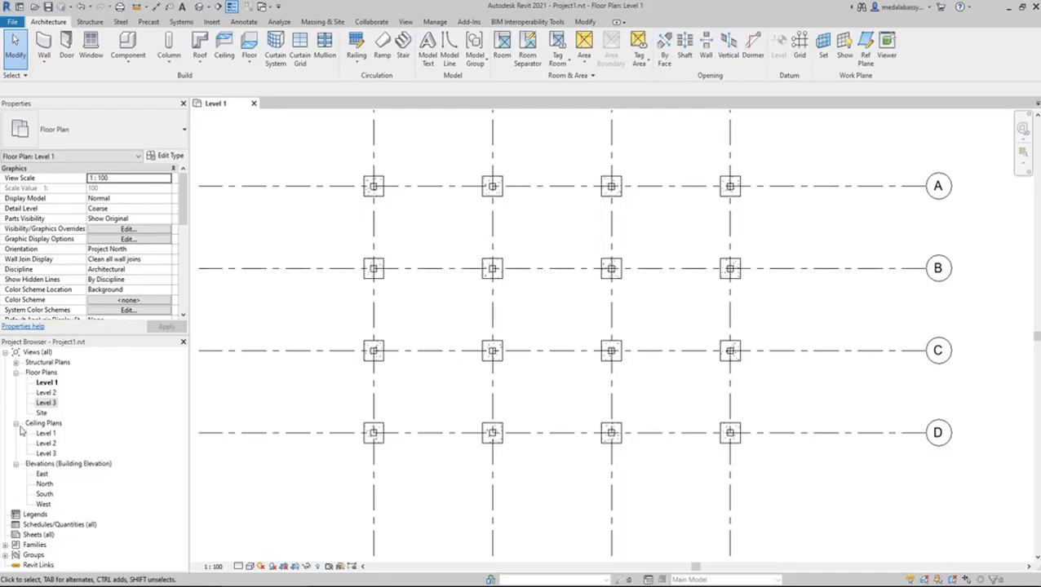
Step: Open the default 3D view and select {3D} under 3D Views in the project browser
left_click(209, 8)
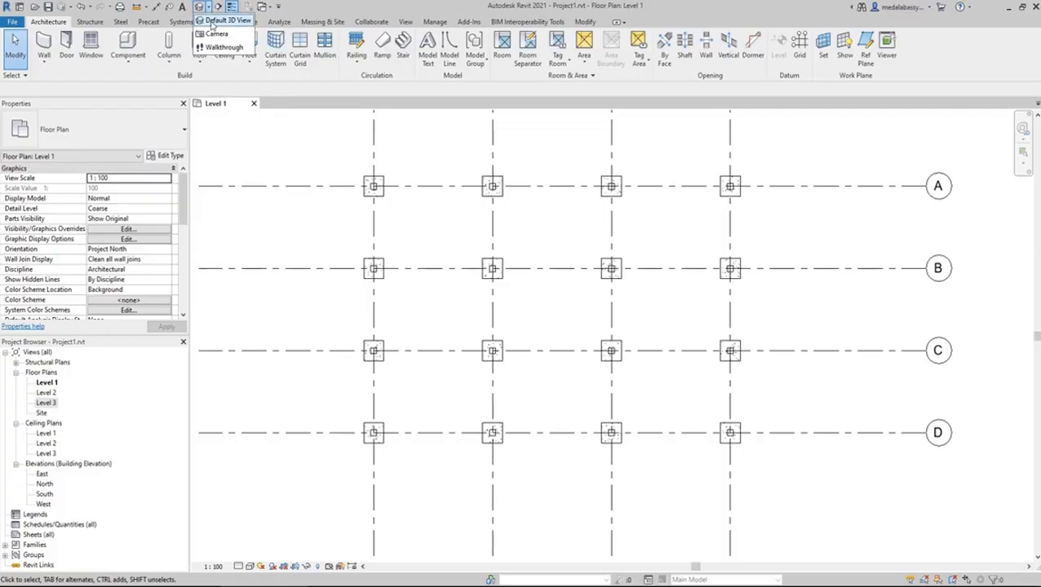
left_click(217, 24)
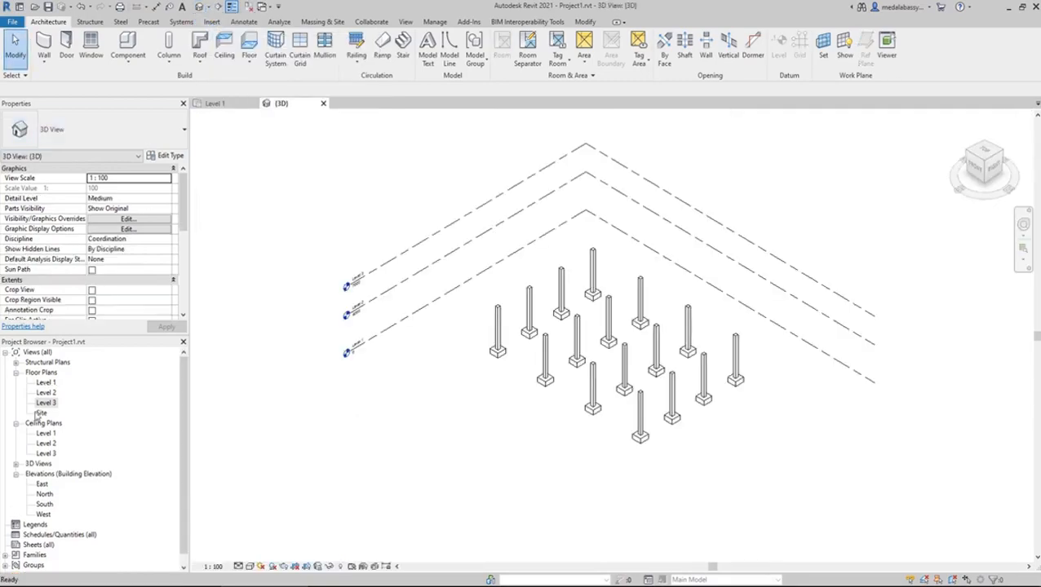
left_click(32, 464)
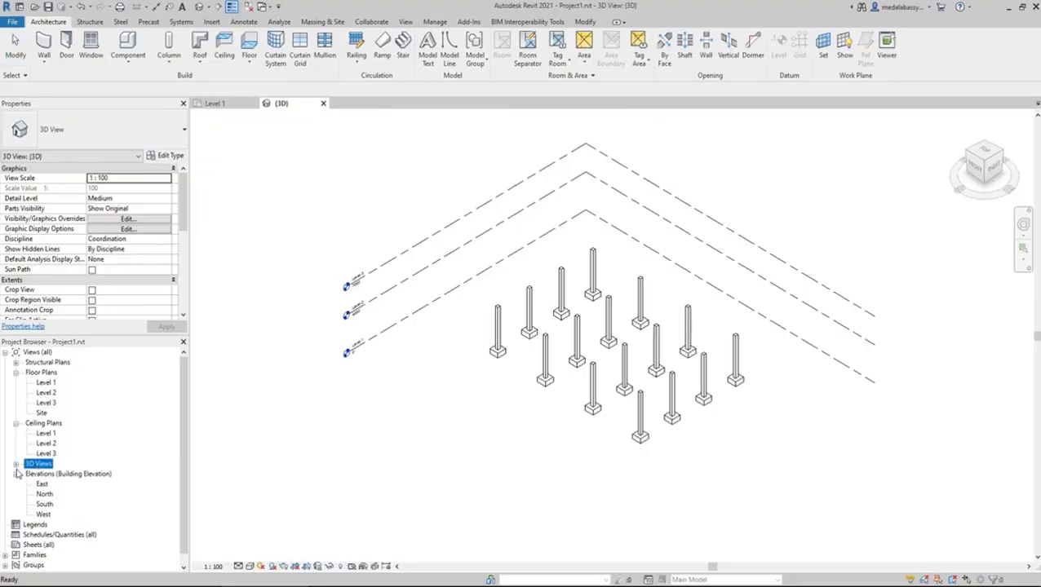
left_click(15, 465)
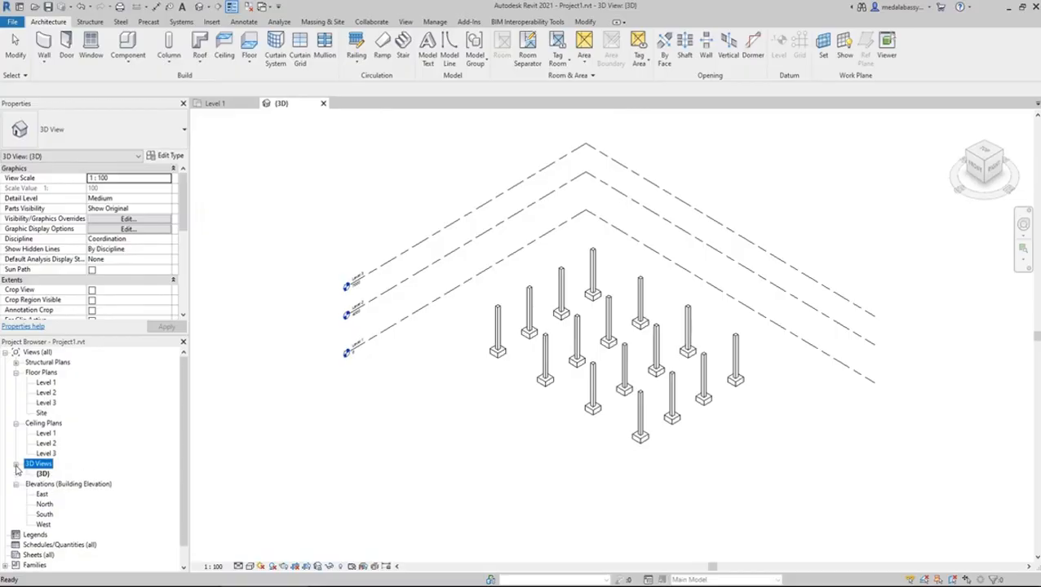
left_click(43, 474)
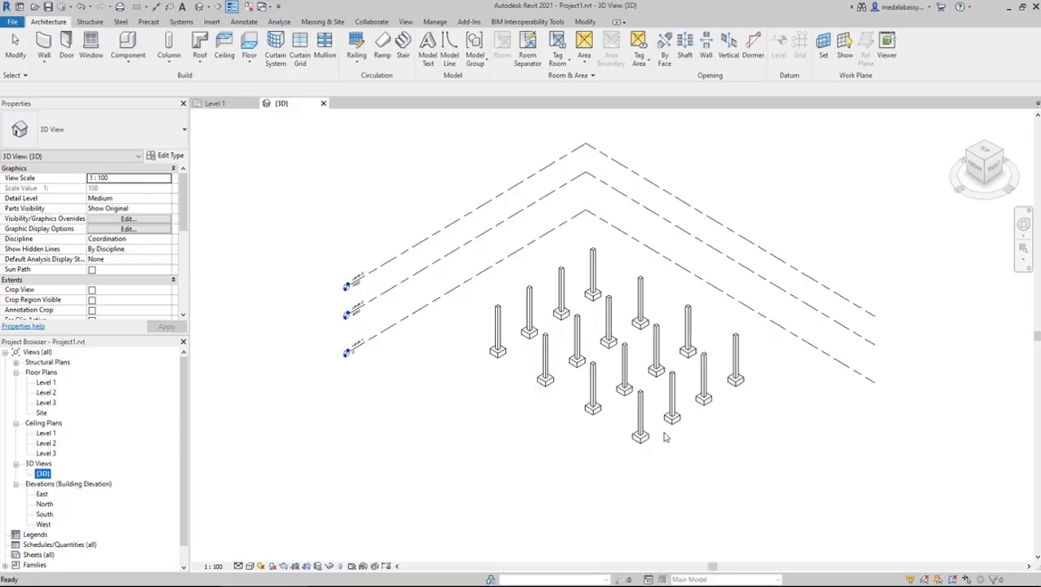
Step: Examine how the column bases meet the pad foundations in the 3D view
scroll(662, 439, "up", 5)
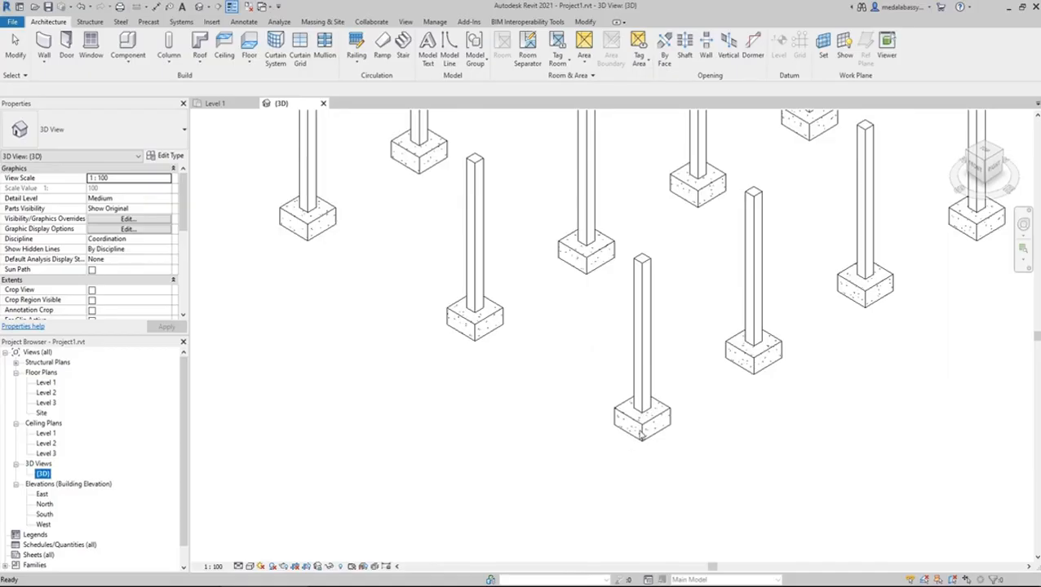
scroll(641, 432, "down", 3)
scroll(641, 435, "down", 2)
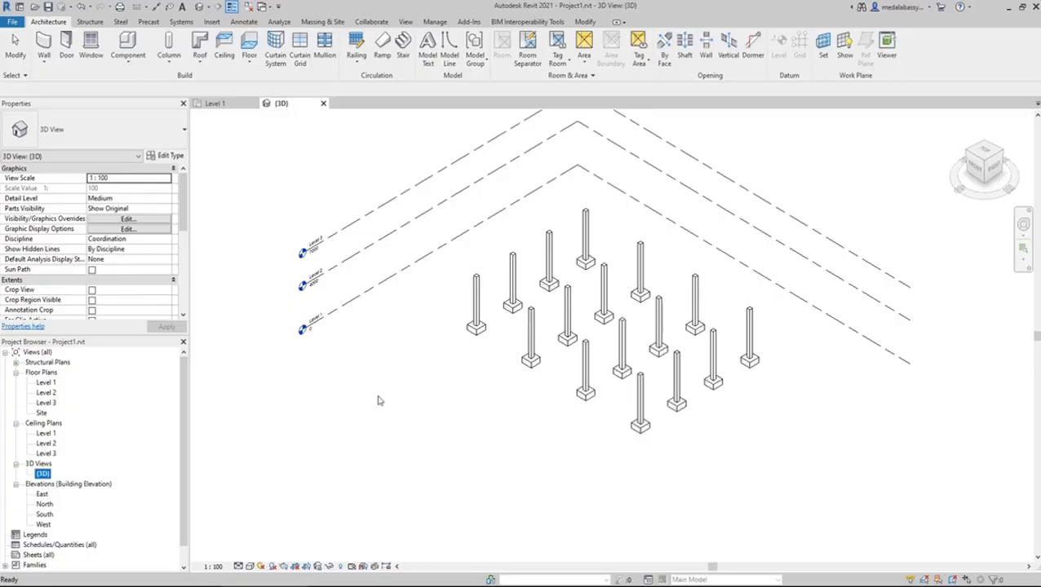
Step: Hide the Levels annotation category through the 3D view's Visibility/Graphic Overrides and apply the change
key("v")
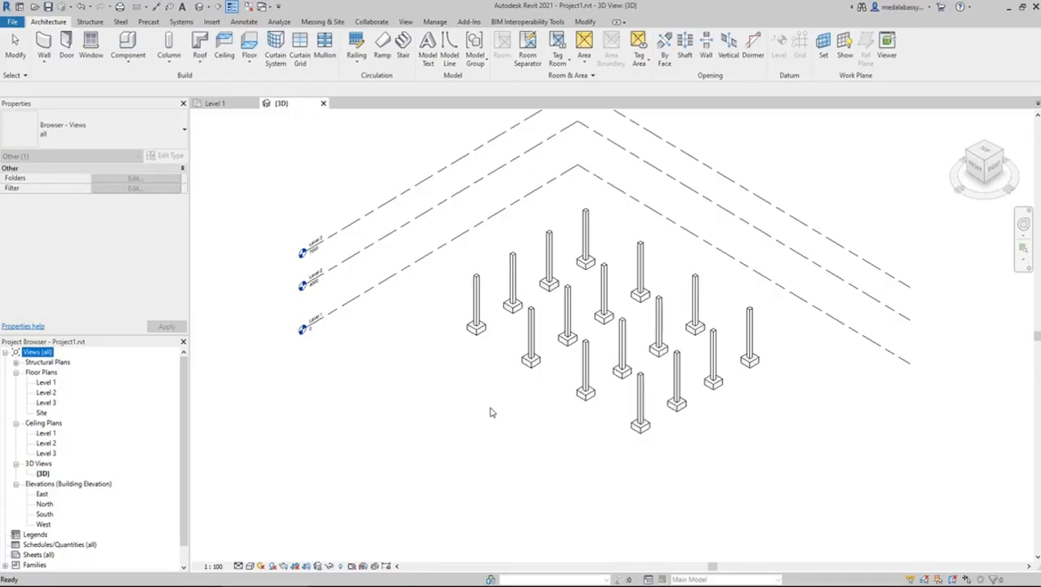
left_click(390, 403)
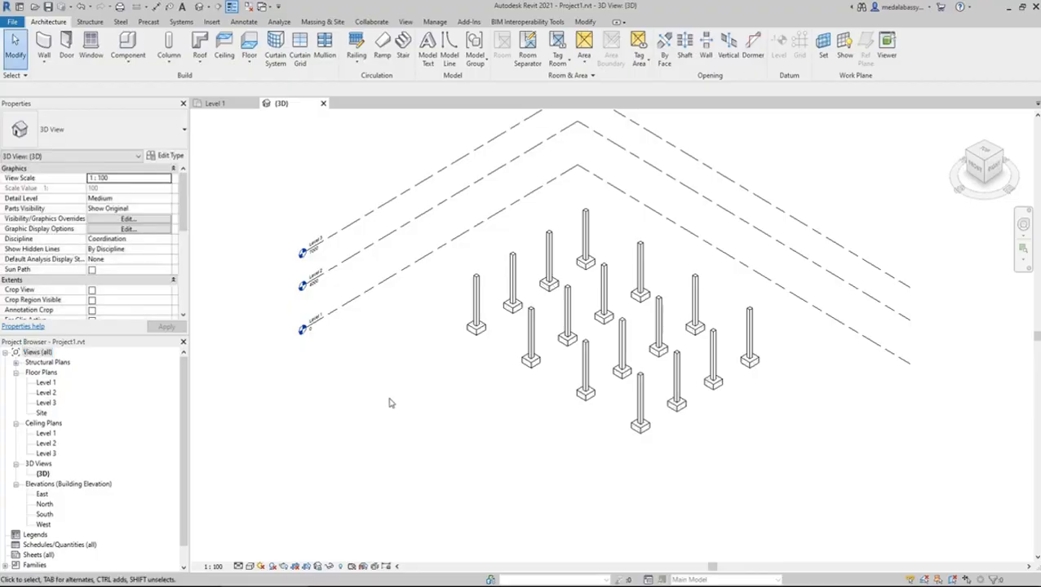
key("v")
key("v")
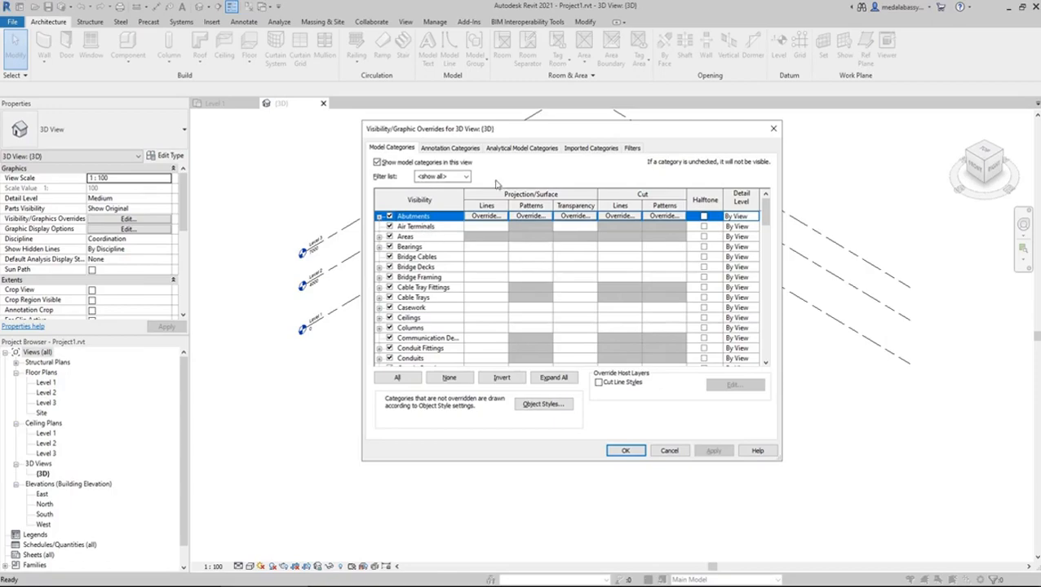
left_click(451, 149)
scroll(424, 278, "down", 1)
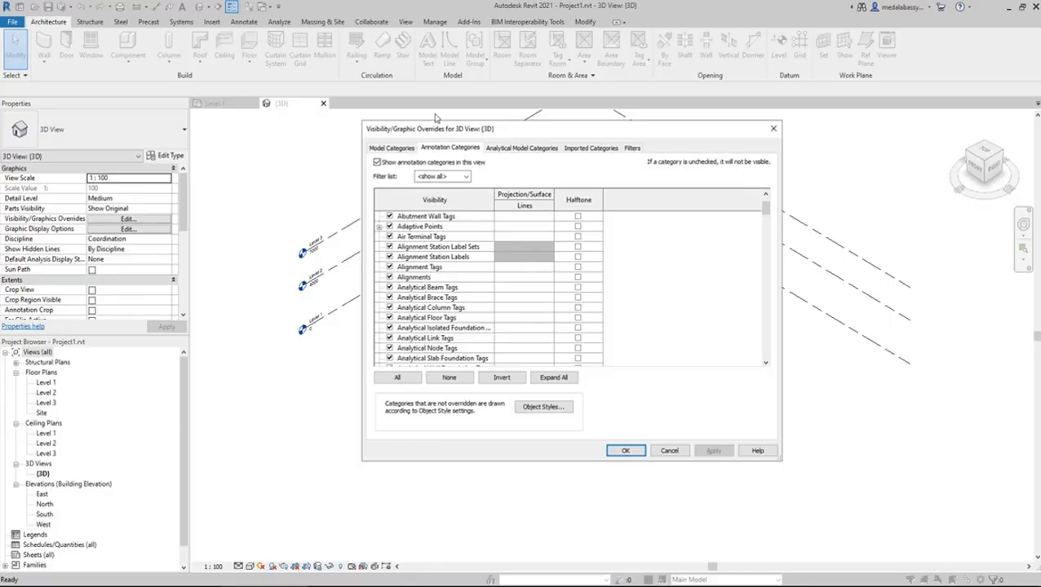
scroll(471, 285, "down", 1)
scroll(472, 284, "down", 15)
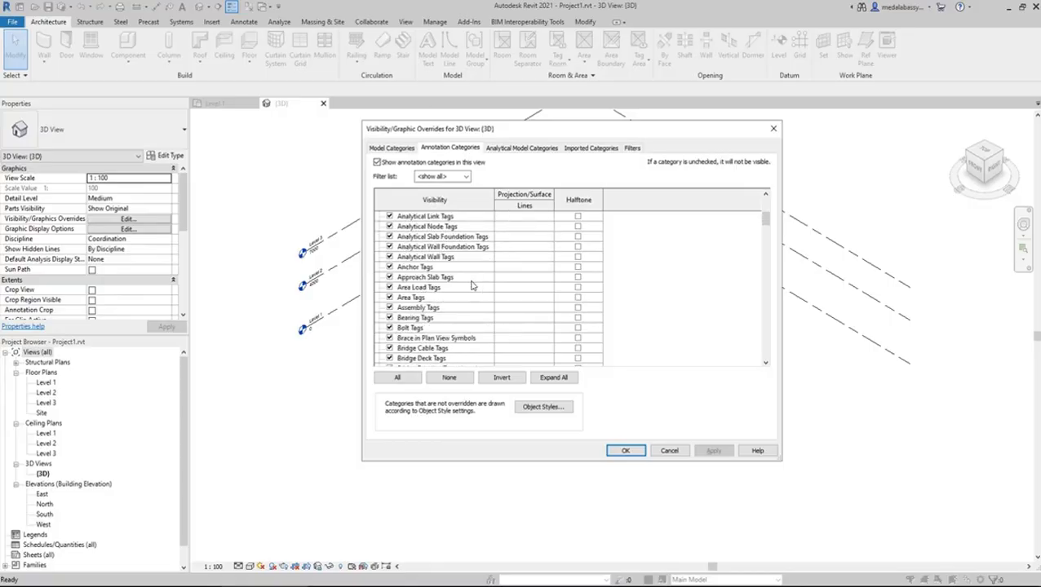
scroll(471, 284, "down", 3)
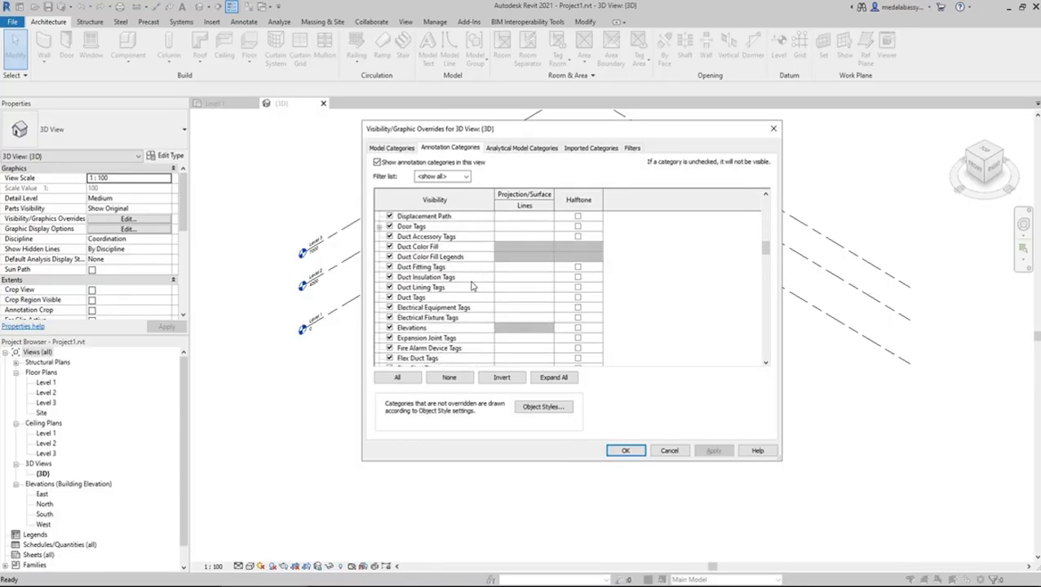
scroll(745, 257, "down", 7)
scroll(745, 258, "down", 2)
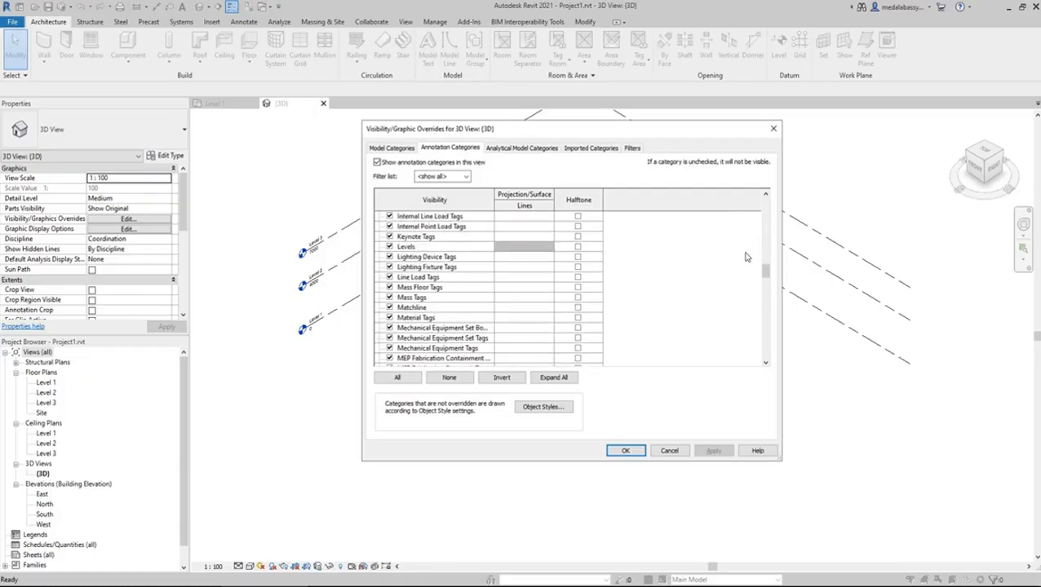
left_click(389, 247)
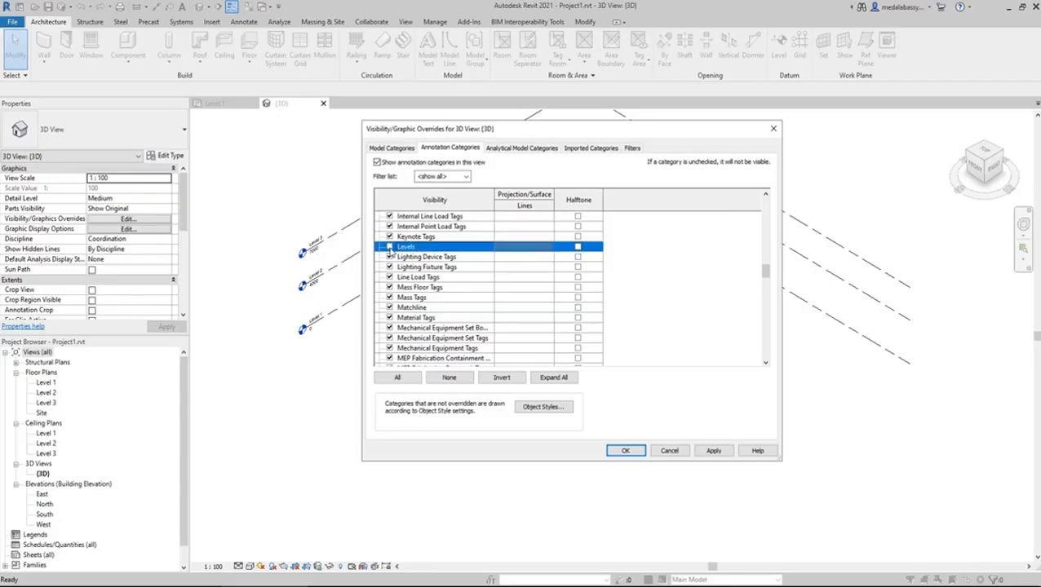
left_click(719, 452)
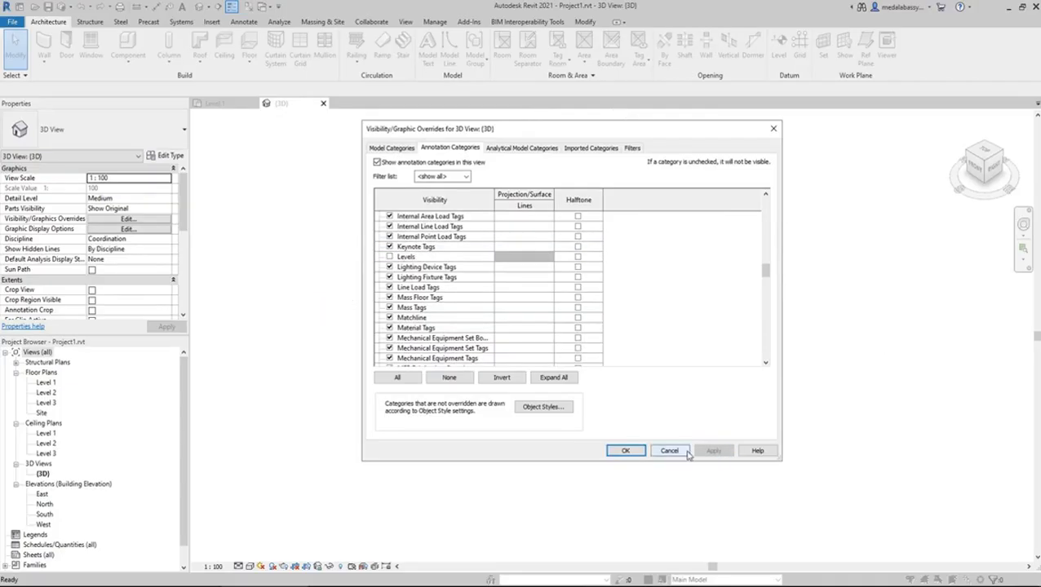
left_click(625, 451)
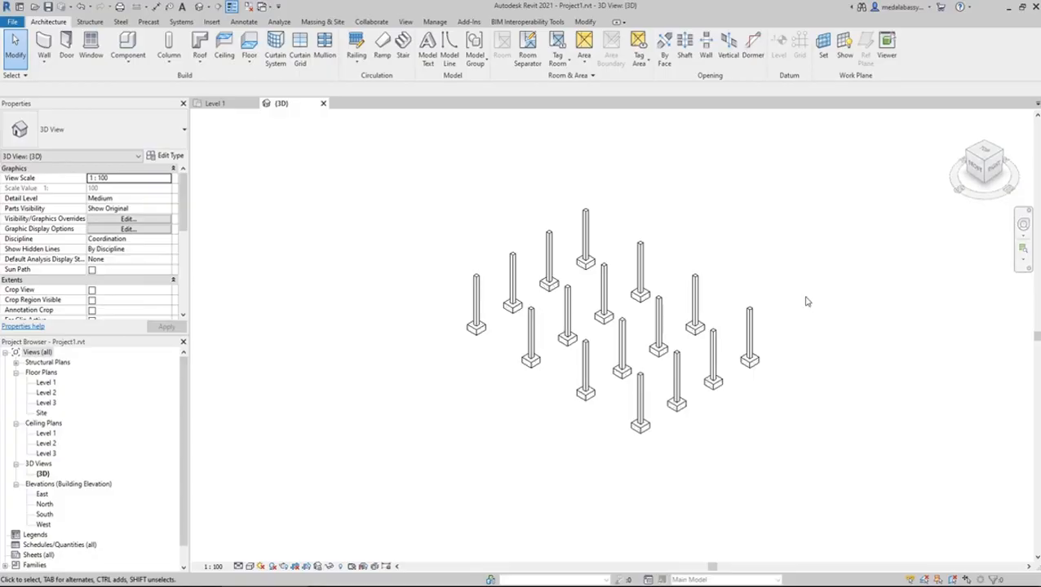
middle_click_drag(806, 302, 870, 270, "shift")
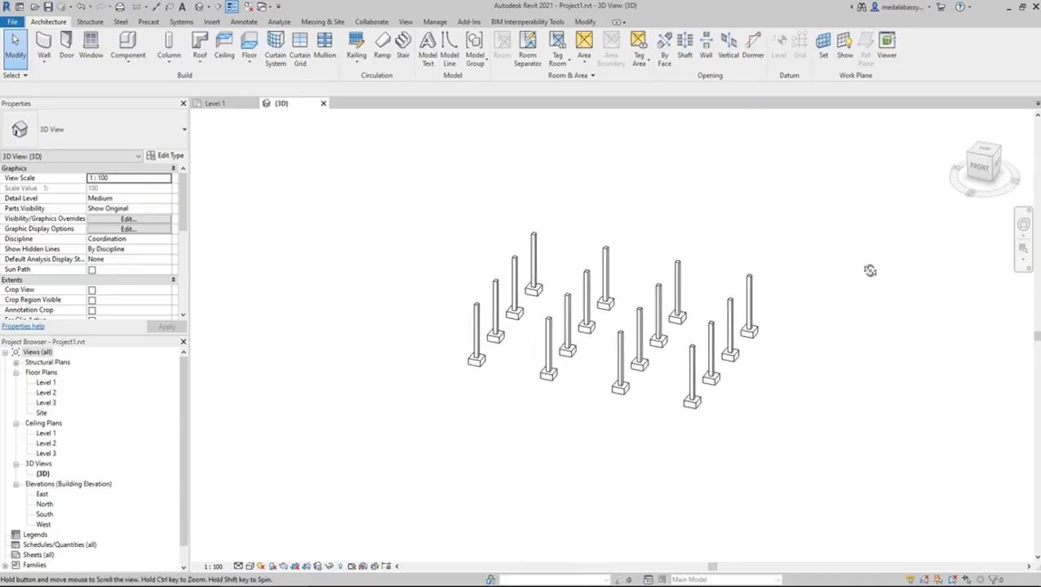
scroll(706, 430, "up", 5)
scroll(706, 432, "down", 7)
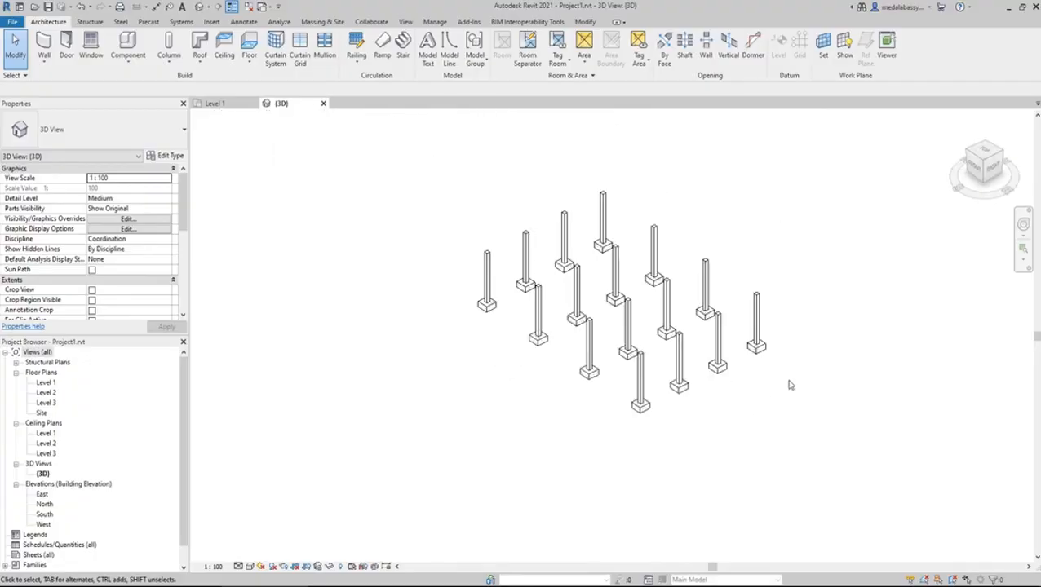
left_click_drag(790, 385, 683, 432)
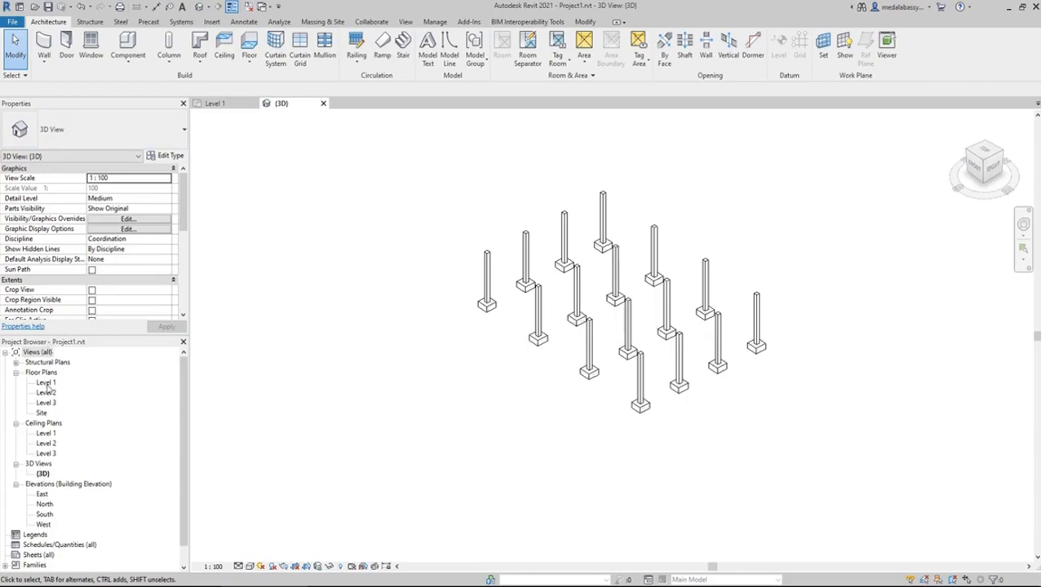
Step: Return to the Level 1 floor plan and start placing a structural beam
left_click(214, 104)
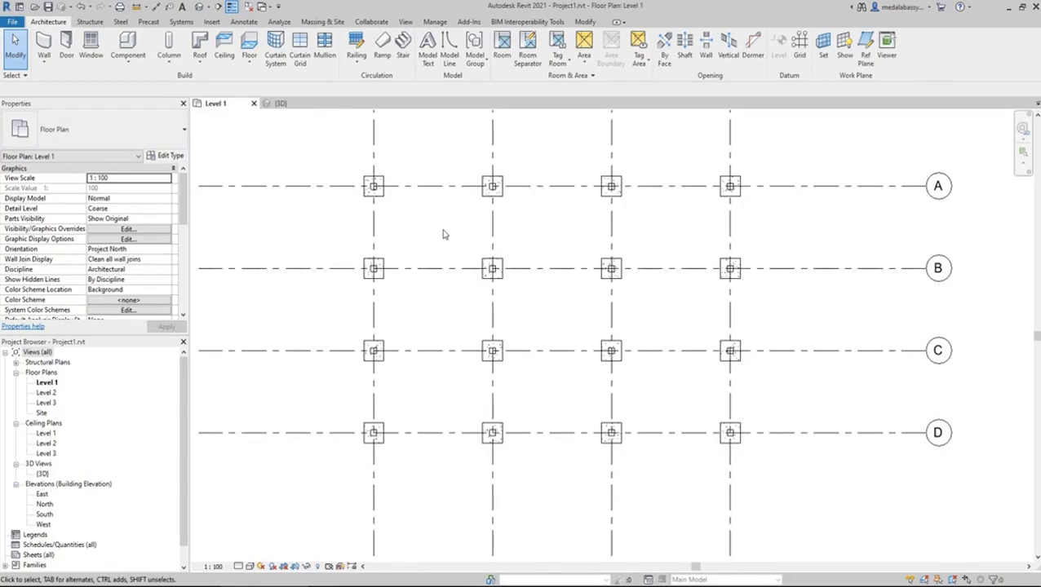
left_click(91, 22)
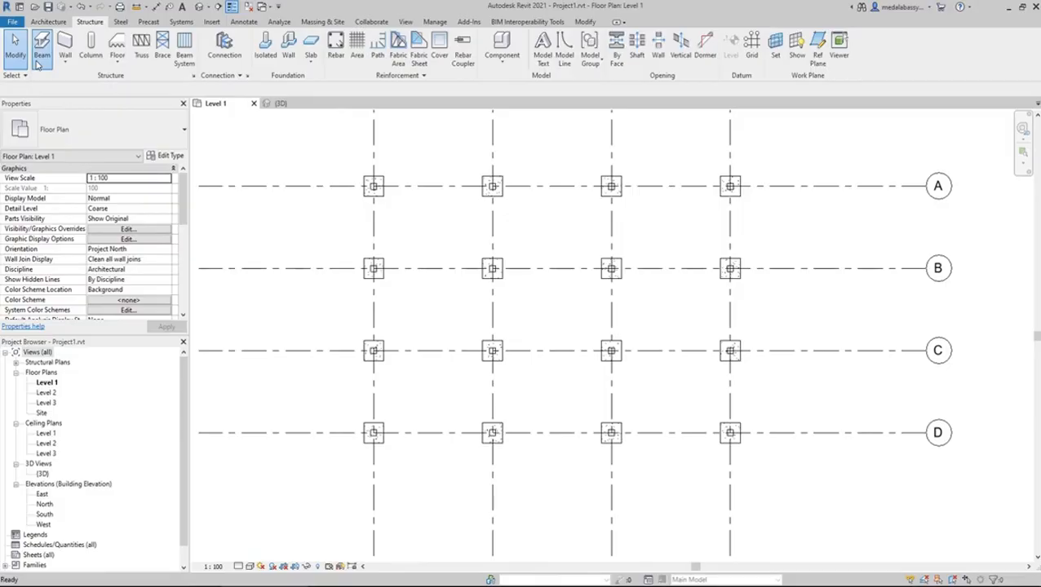
left_click(39, 60)
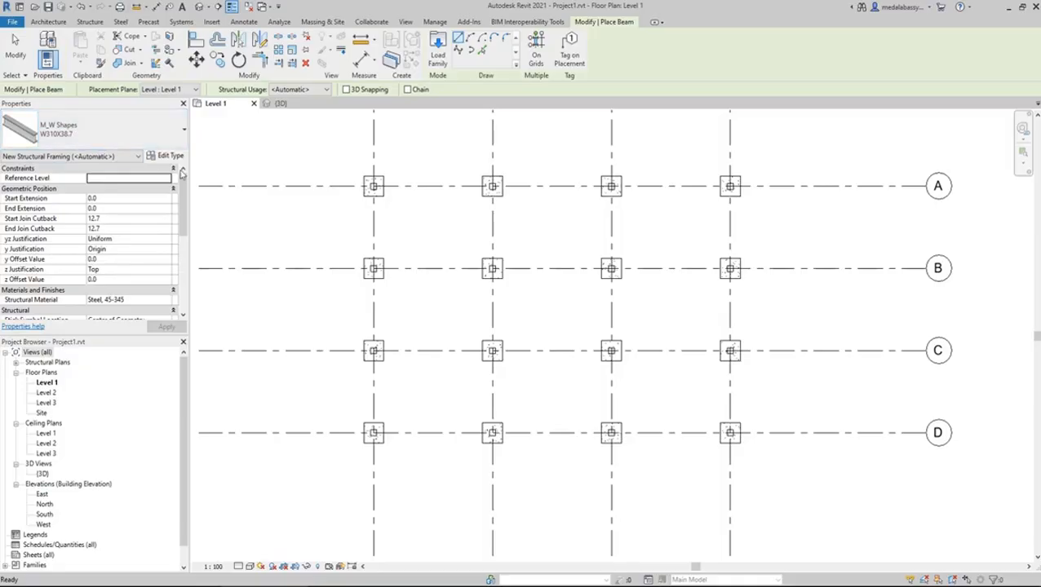
left_click(136, 156)
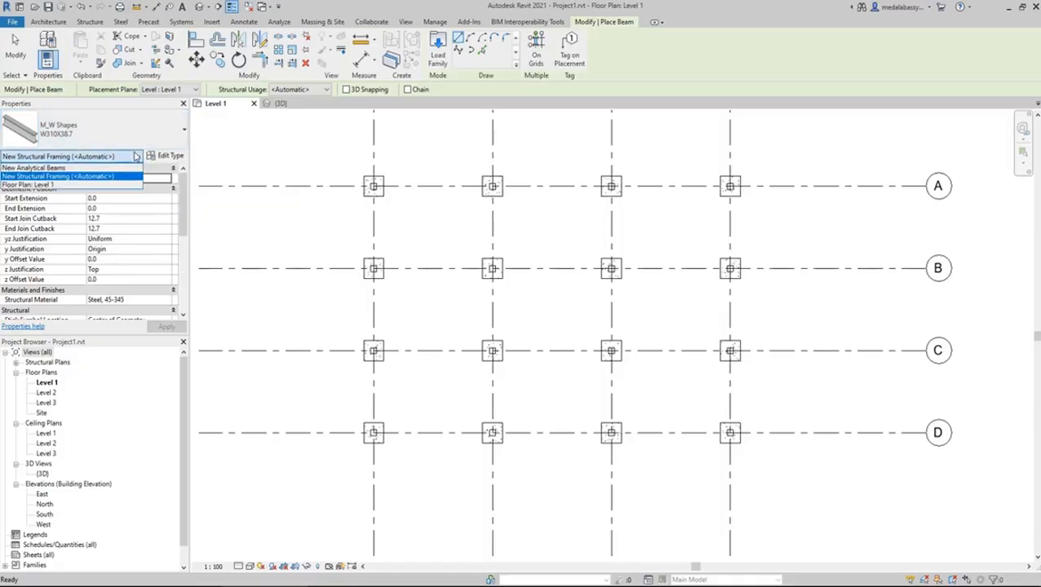
left_click(137, 156)
left_click(142, 129)
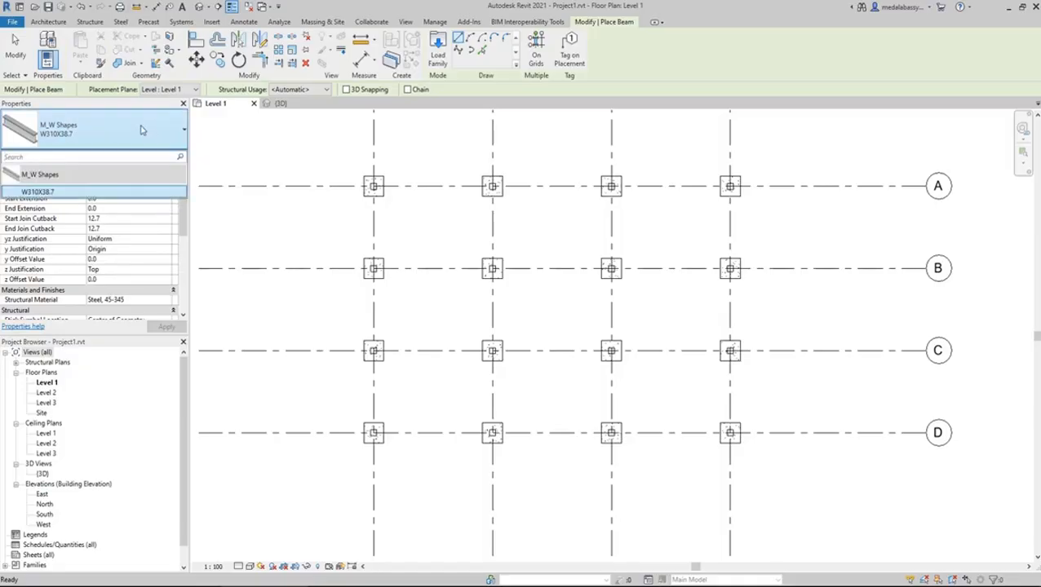
left_click(142, 129)
left_click(140, 129)
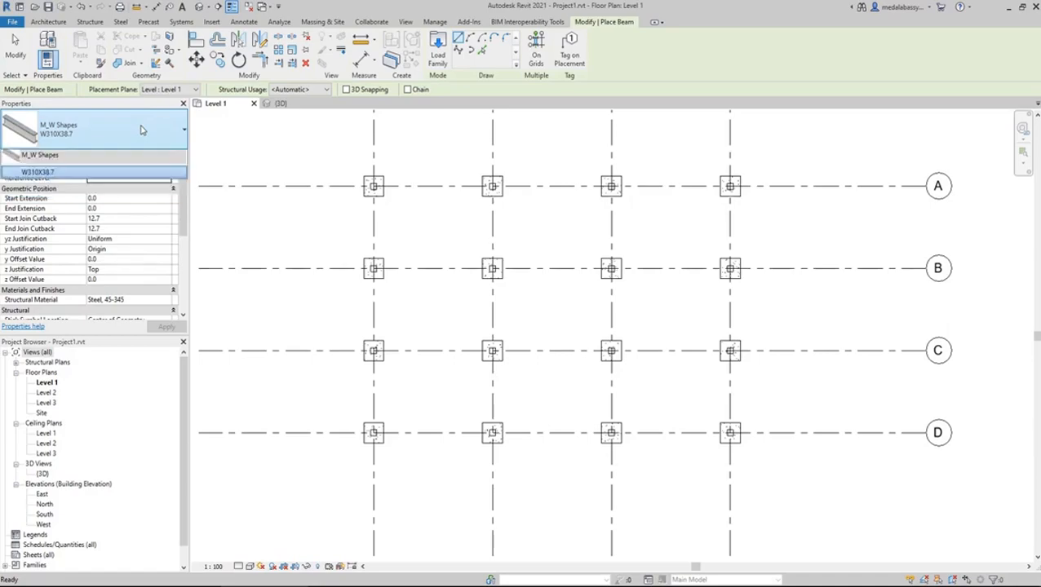
left_click(150, 139)
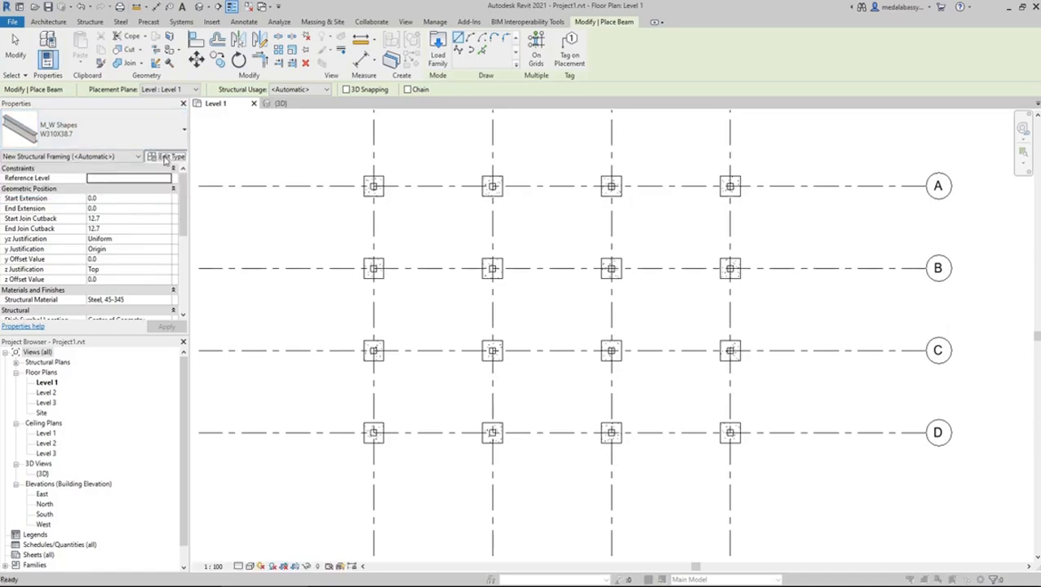
Step: Open the beam's type properties and start loading a new family from the UK library folder
left_click(167, 156)
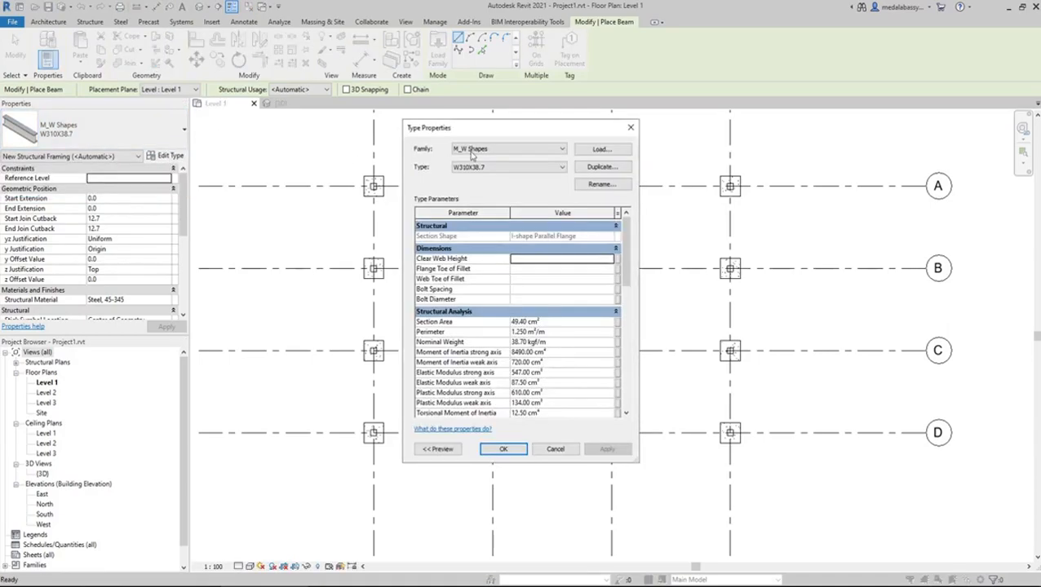
left_click(561, 149)
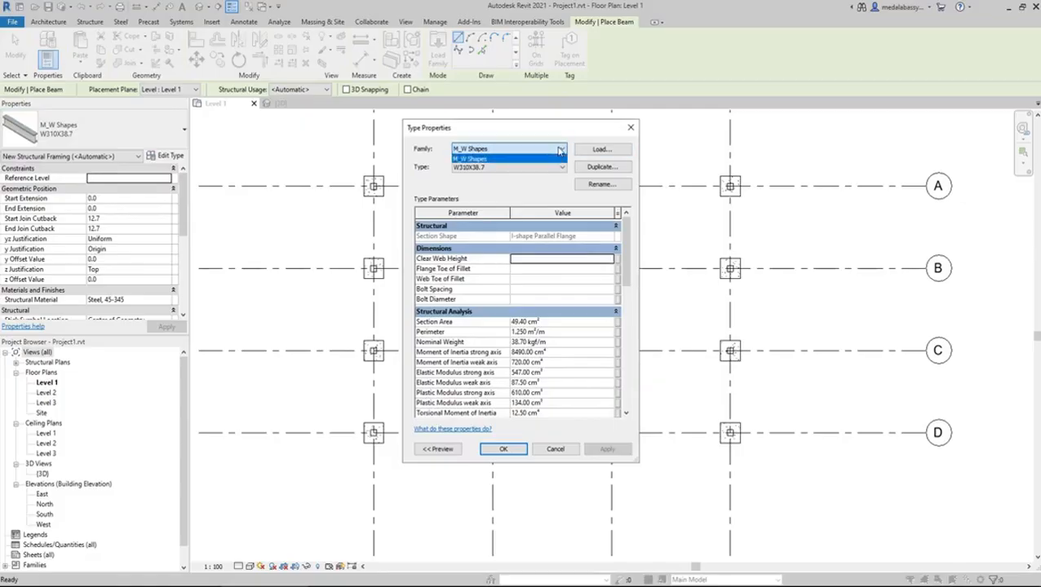
left_click(610, 152)
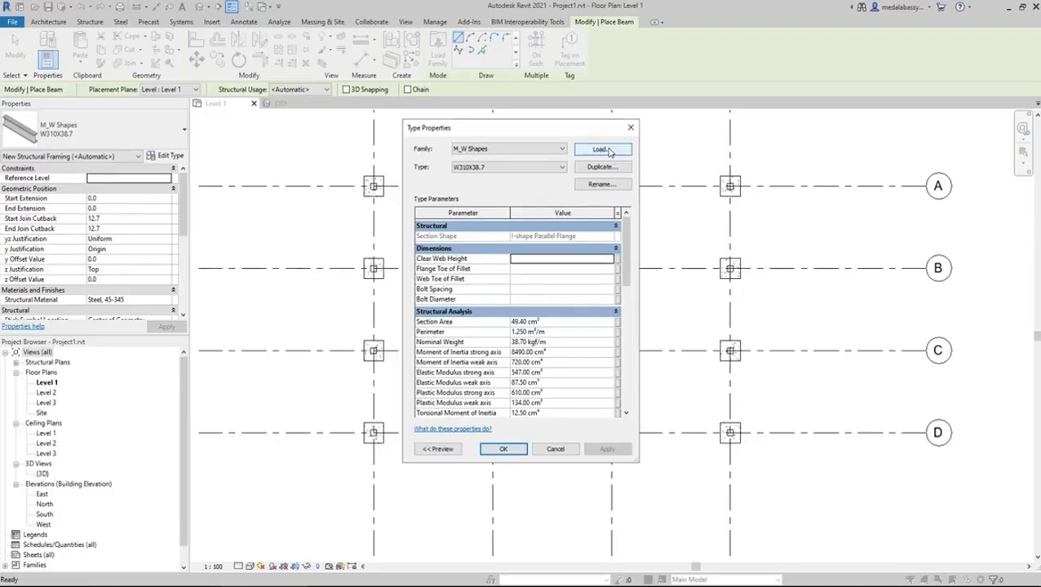
left_click(609, 152)
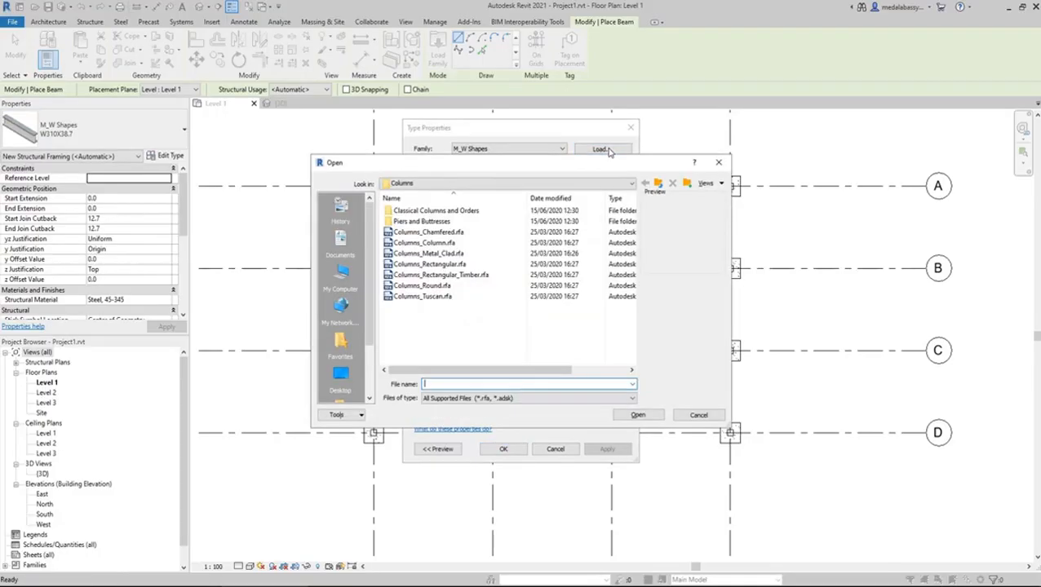
left_click(456, 183)
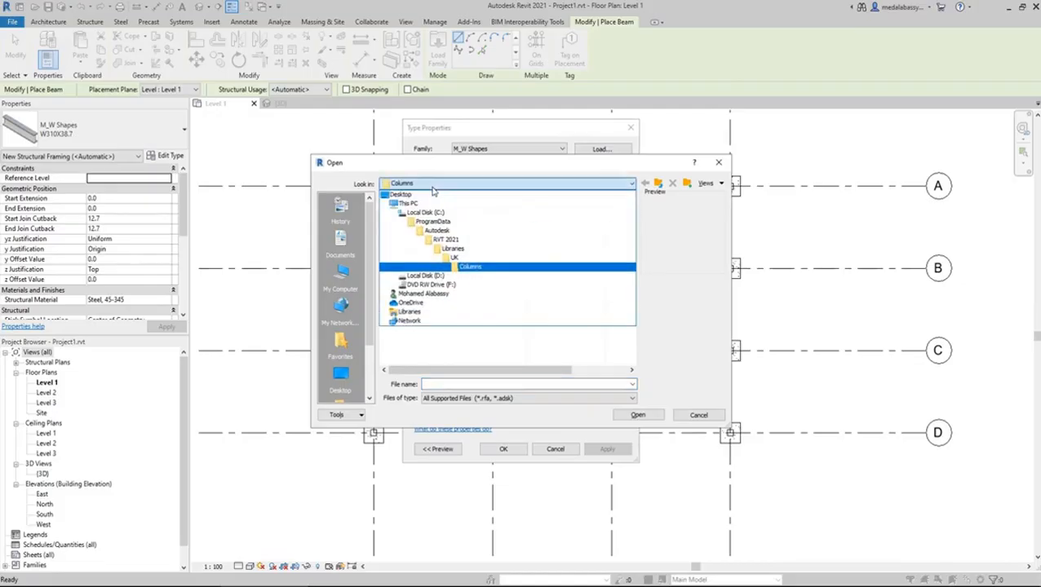
left_click(460, 258)
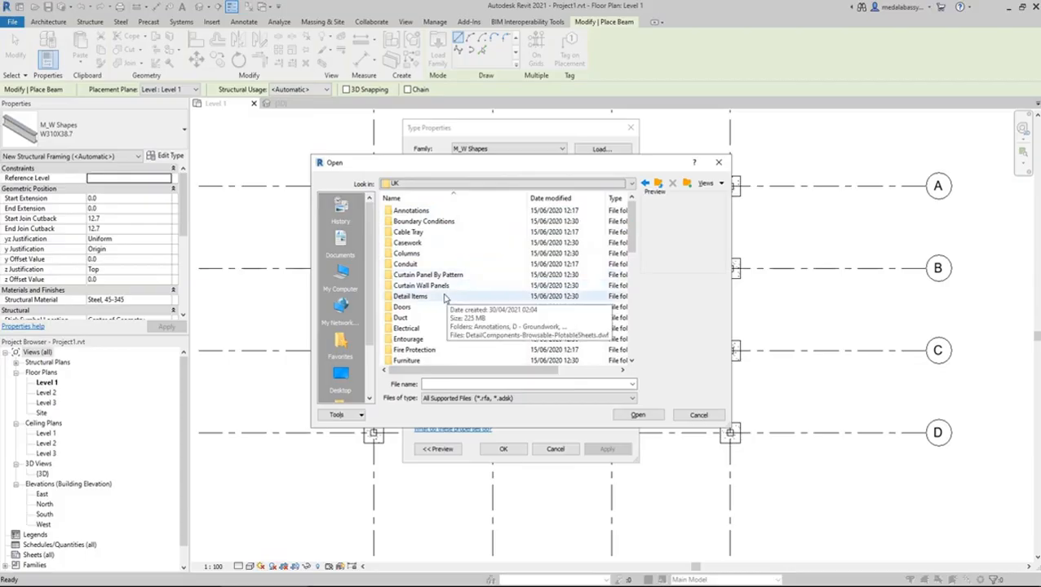
Step: Browse to the Concrete folder inside the library's Structural Framing folder
scroll(445, 298, "down", 4)
scroll(445, 298, "down", 2)
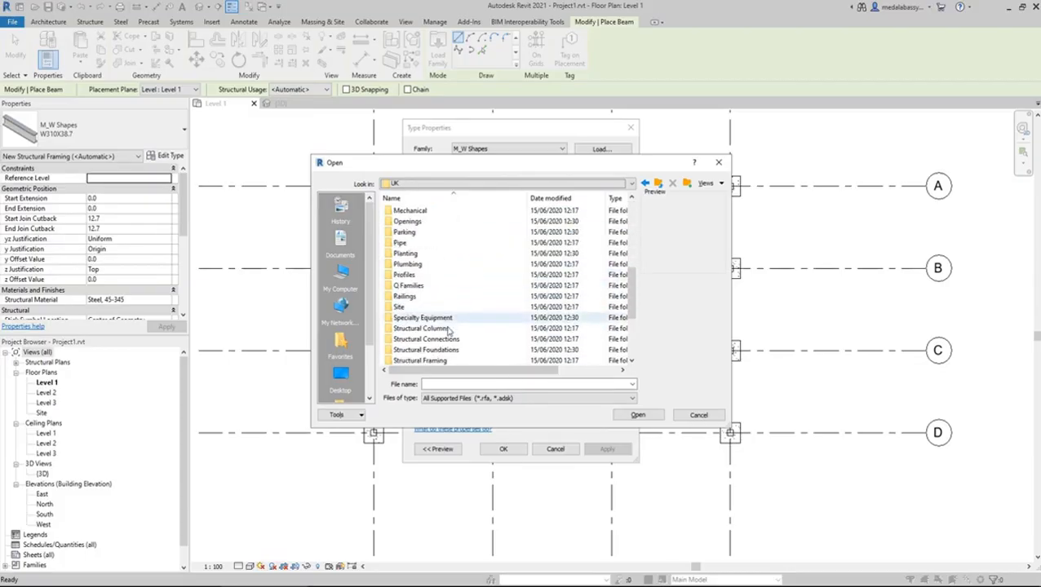
scroll(445, 355, "down", 2)
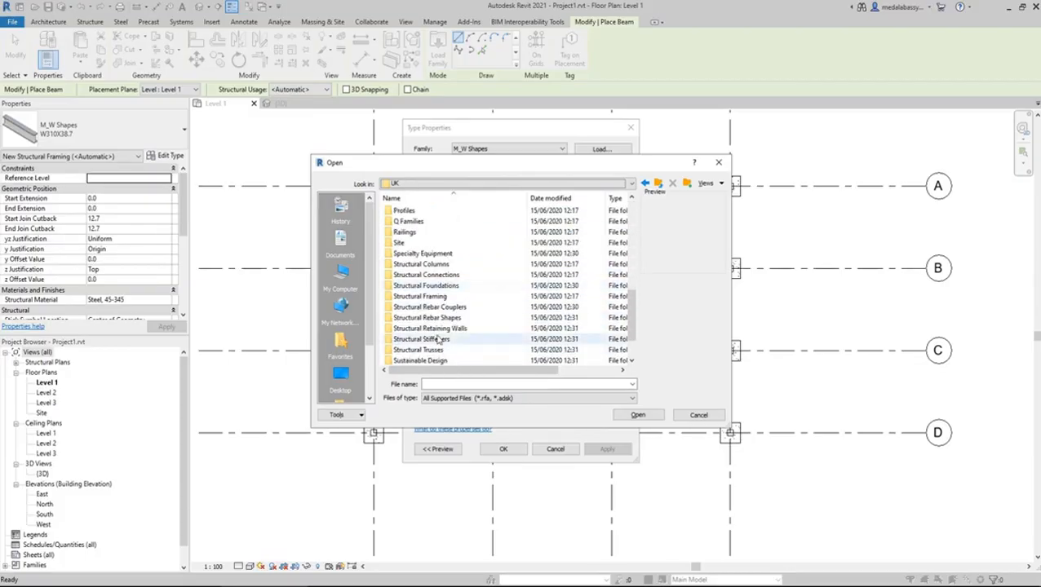
left_click(433, 298)
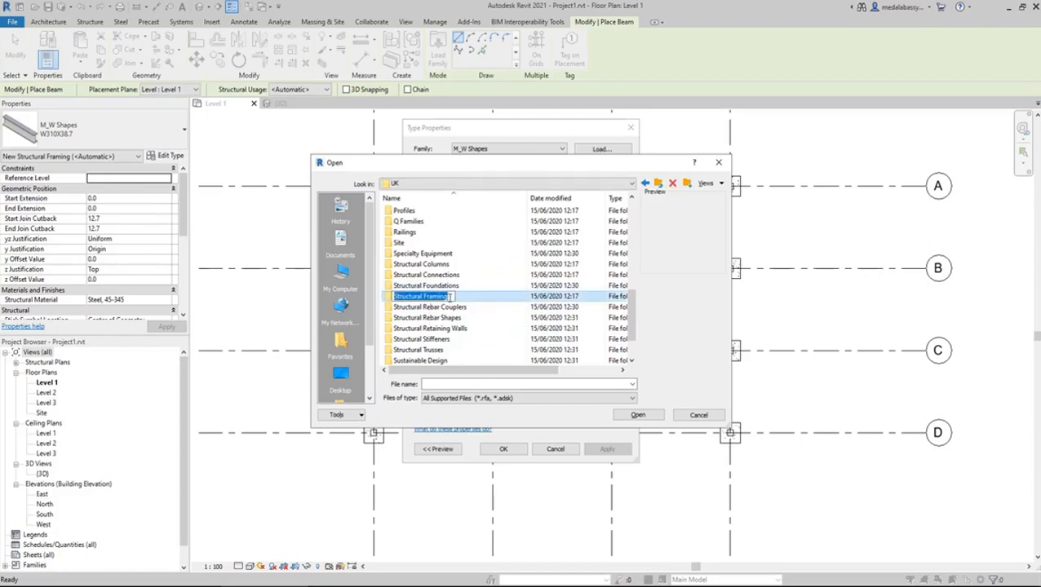
double_click(476, 299)
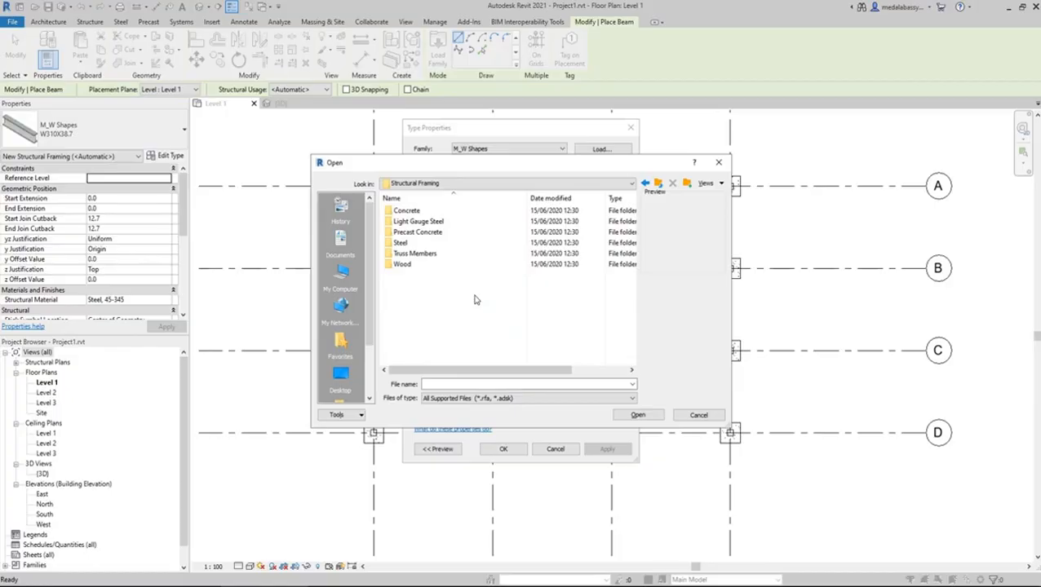
double_click(434, 211)
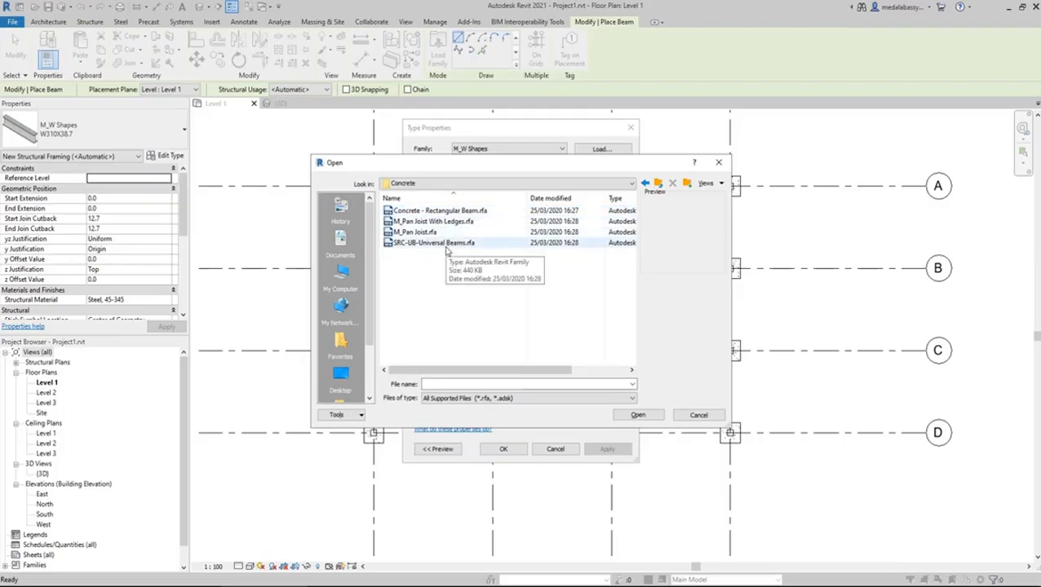
Step: Load Concrete - Rectangular Beam.rfa, accept its 300 x 600mm type and enable Chain for beam placement
left_click(473, 213)
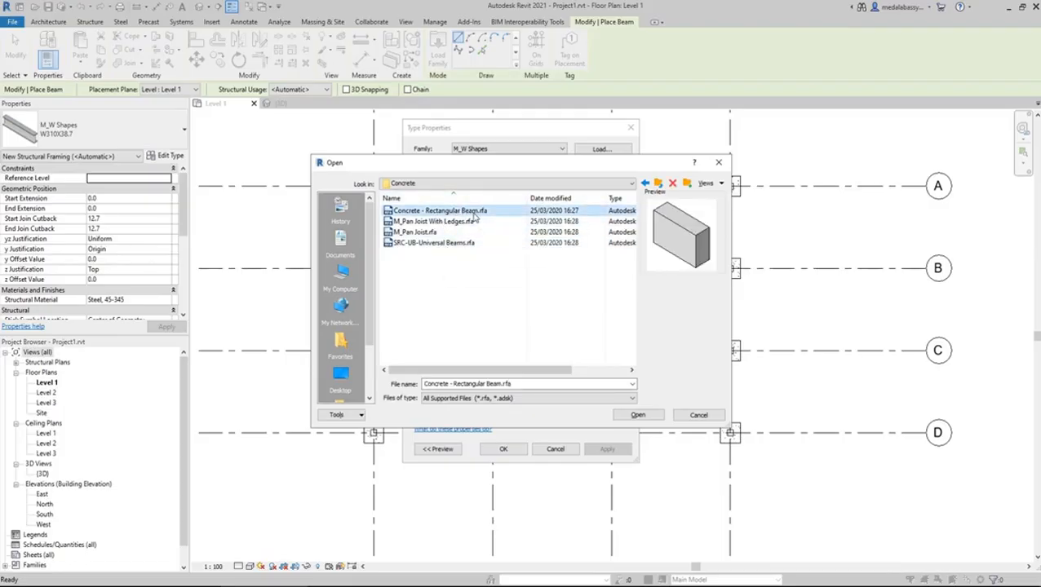
left_click(637, 415)
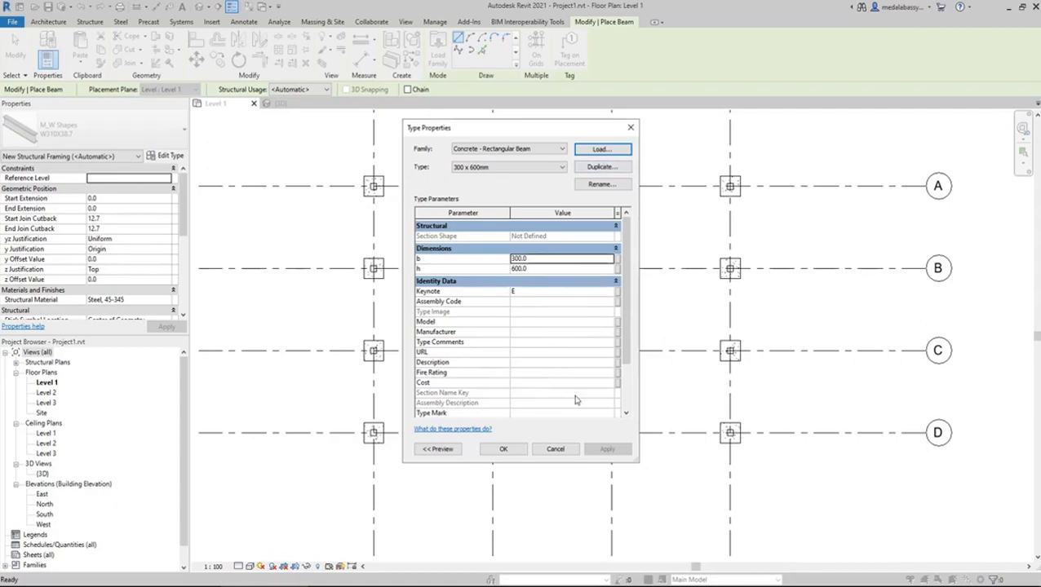
left_click(504, 449)
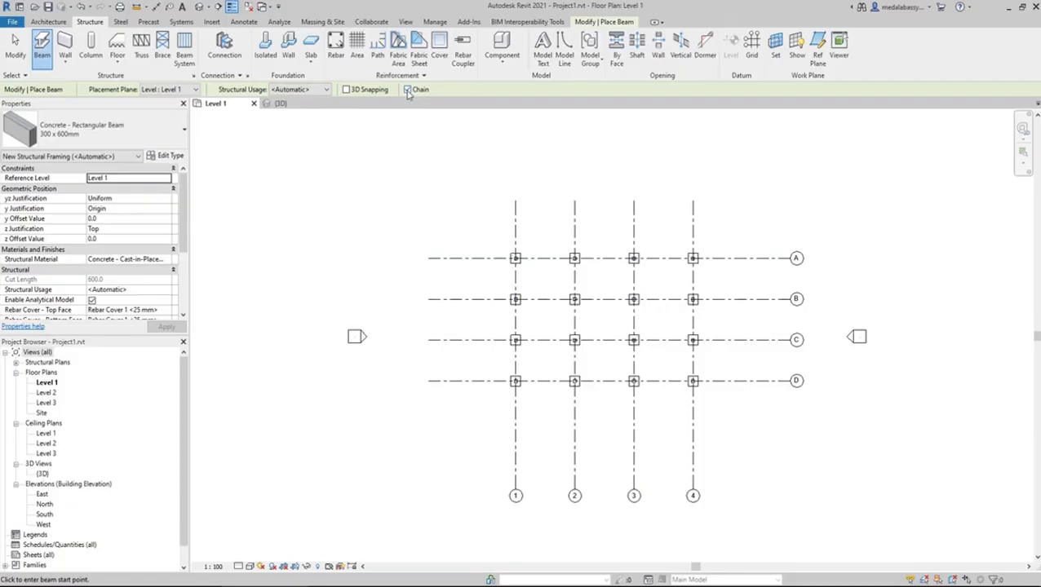
scroll(519, 270, "up", 5)
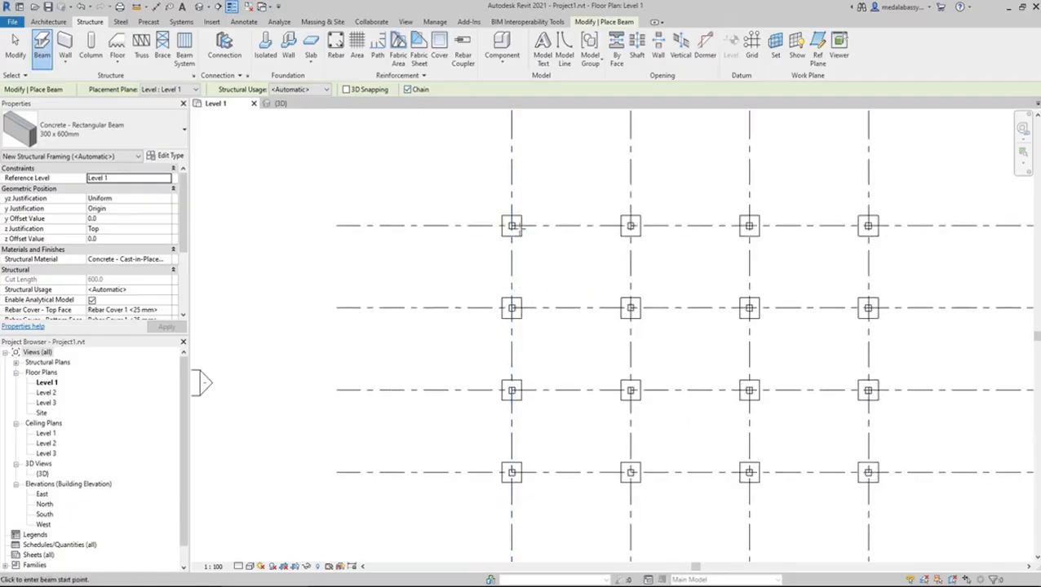
Step: Place chained 300 x 600mm concrete beams along grid A, column to column from grid 1 to grid 4
left_click(503, 227)
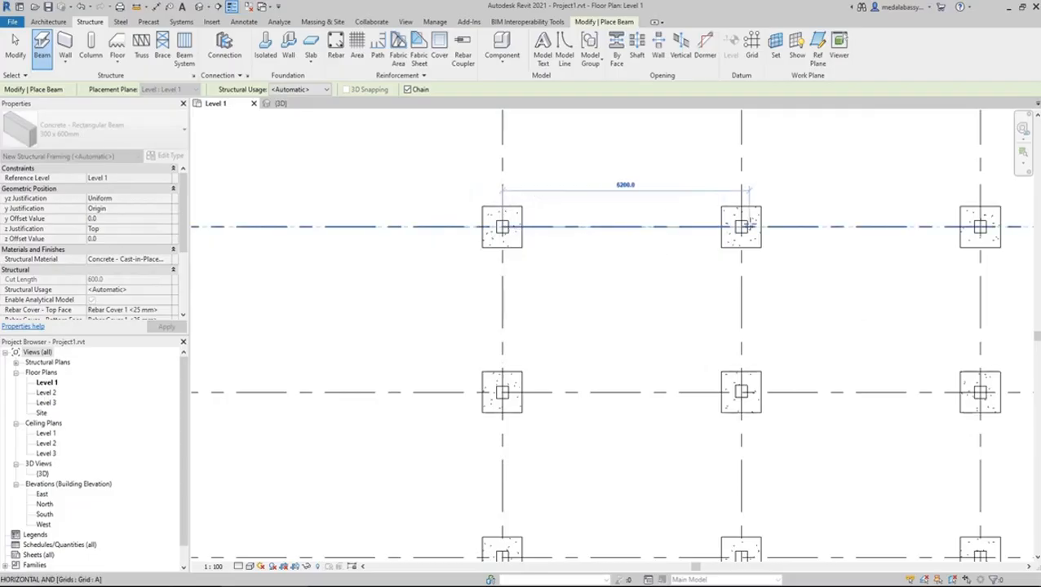
left_click(740, 227)
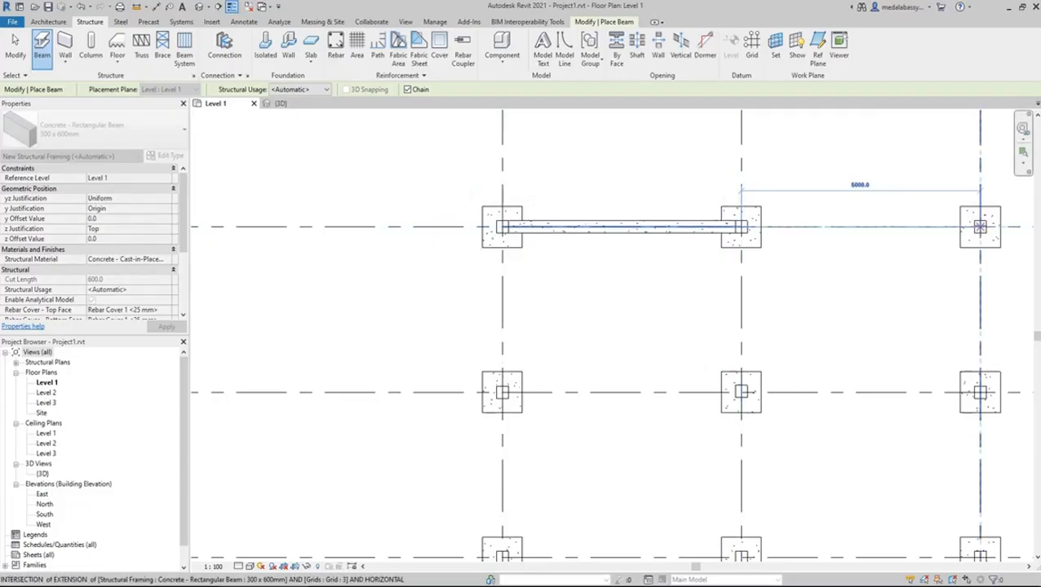
left_click(923, 280)
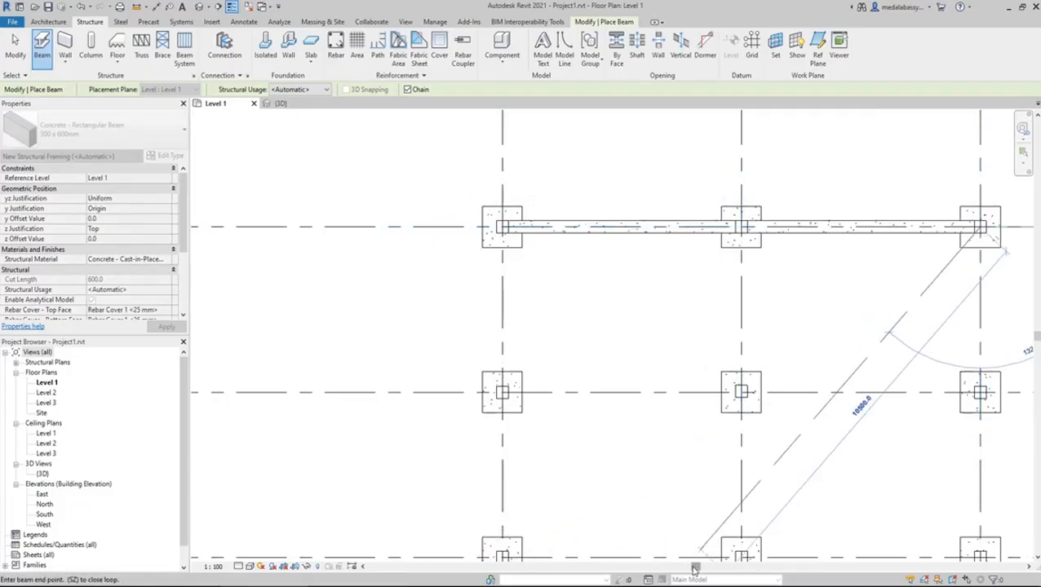
left_click_drag(776, 567, 891, 567)
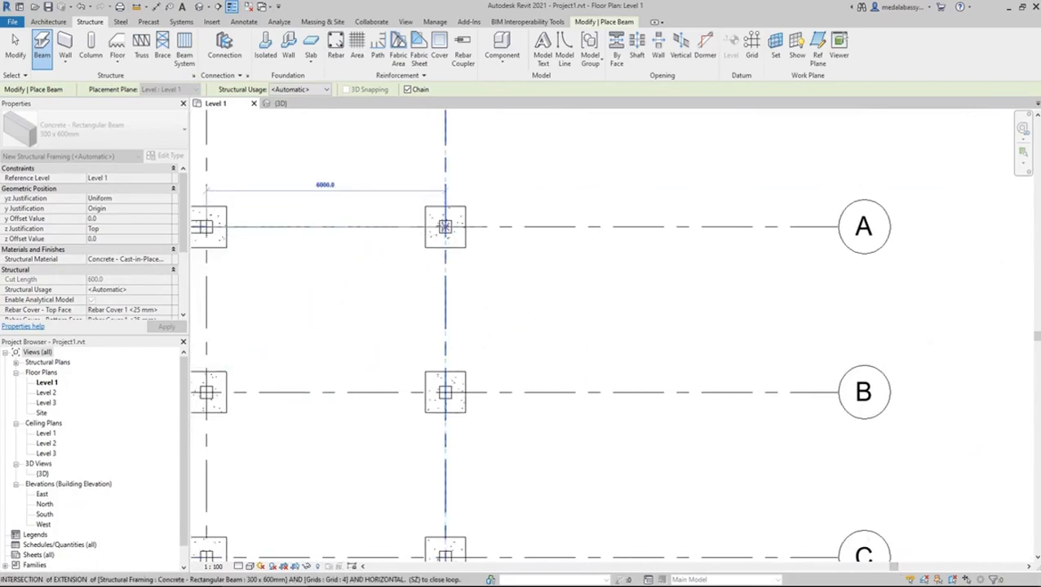
left_click(444, 227)
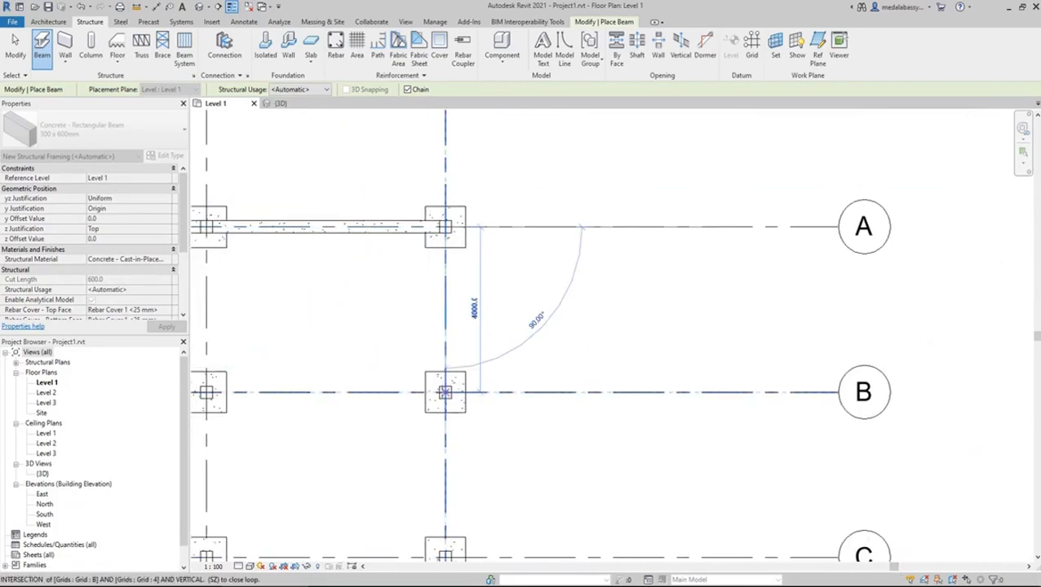
Step: Continue the beams along grid 4 from A to B, grid B to grid 3, and grid 3 back to A, and end the chain
left_click(445, 393)
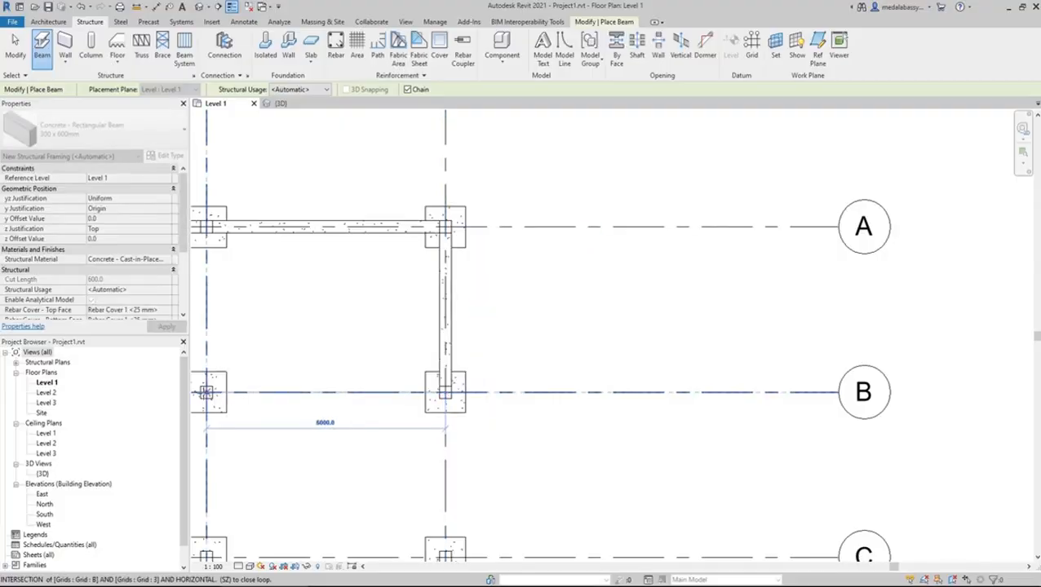
left_click(207, 393)
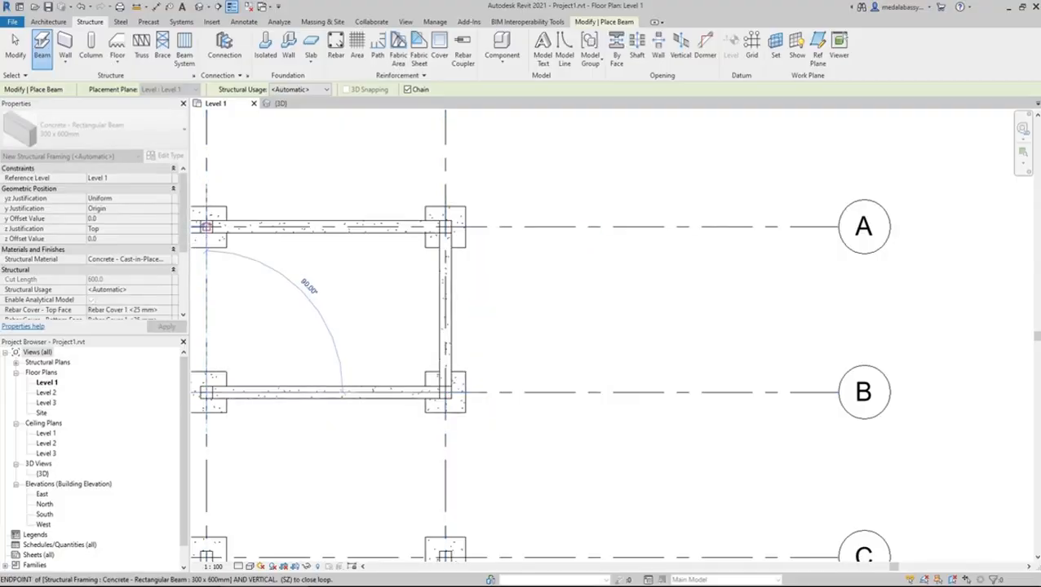
left_click(207, 227)
scroll(227, 224, "down", 4)
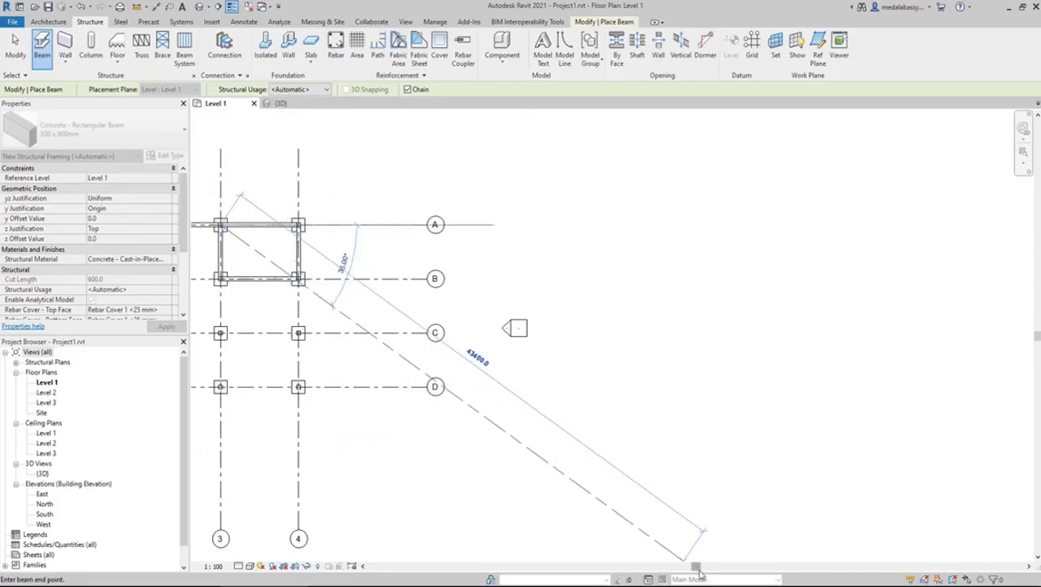
left_click_drag(697, 570, 567, 578)
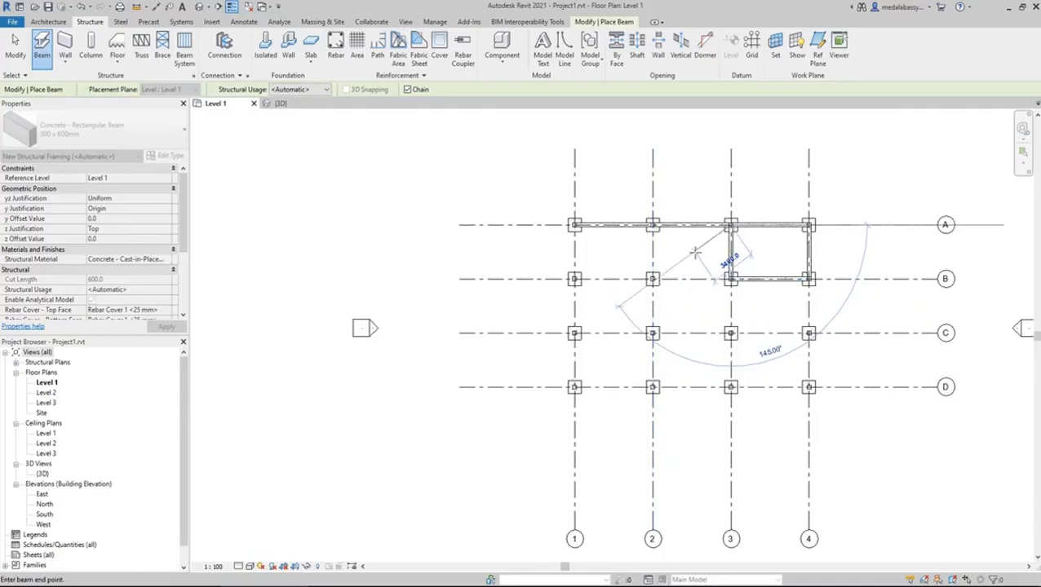
key("Escape")
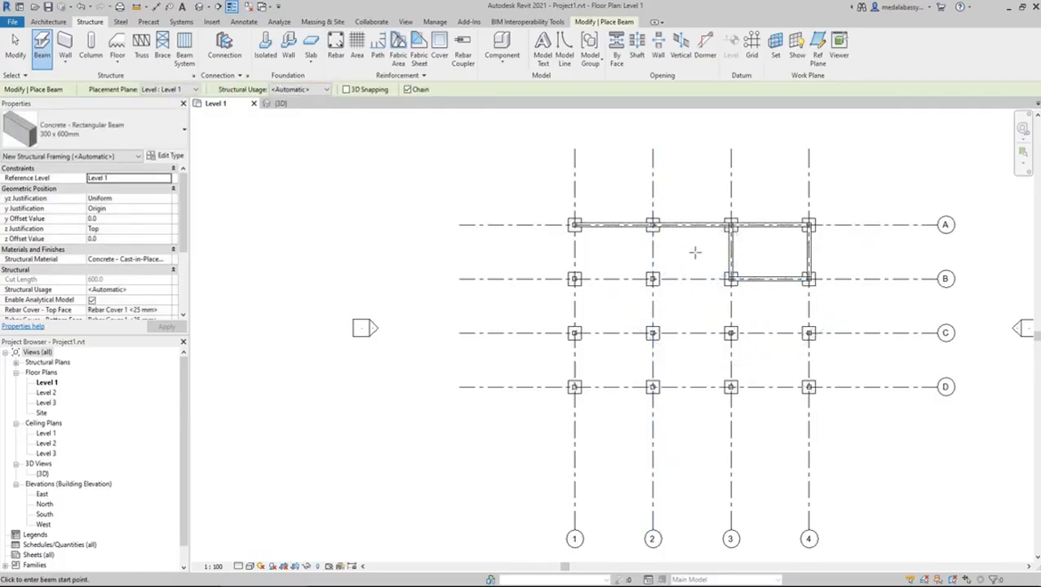
Step: Place beams along grid B from grid 3 to grid 2 and along grid 2 up to grid A
scroll(730, 279, "up", 8)
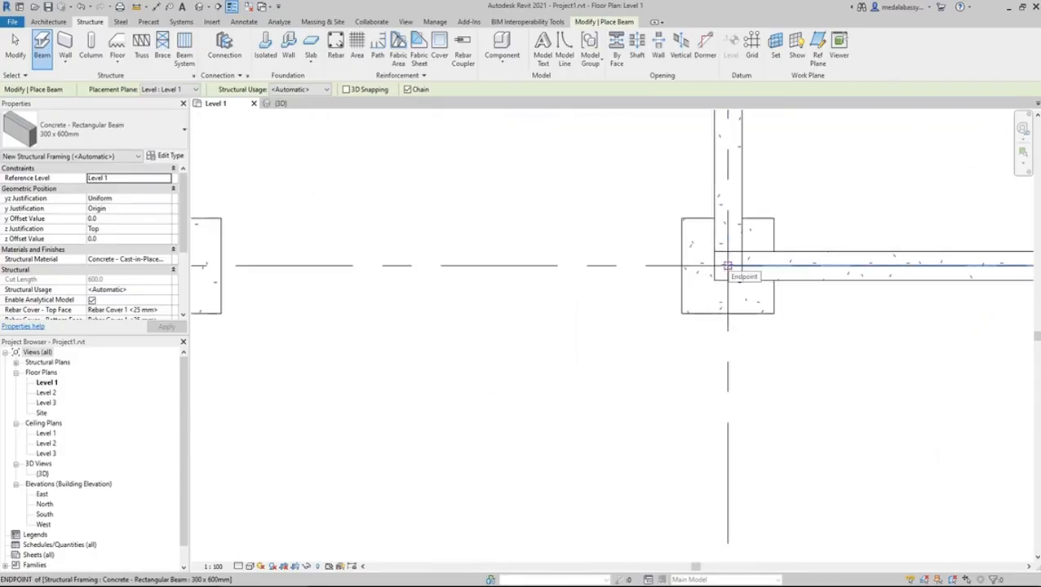
scroll(653, 268, "down", 3)
left_click(691, 264)
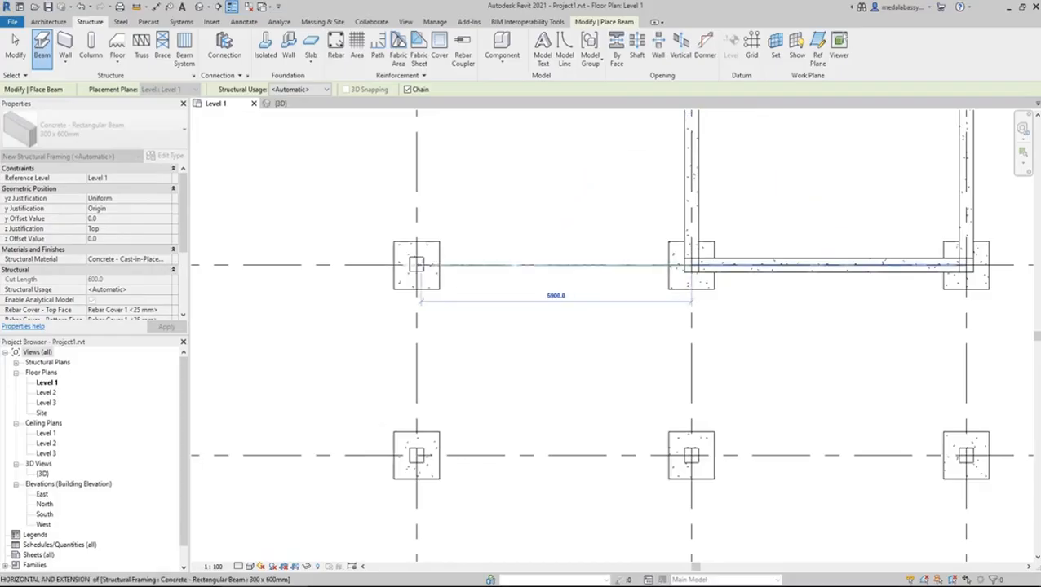
scroll(416, 264, "down", 3)
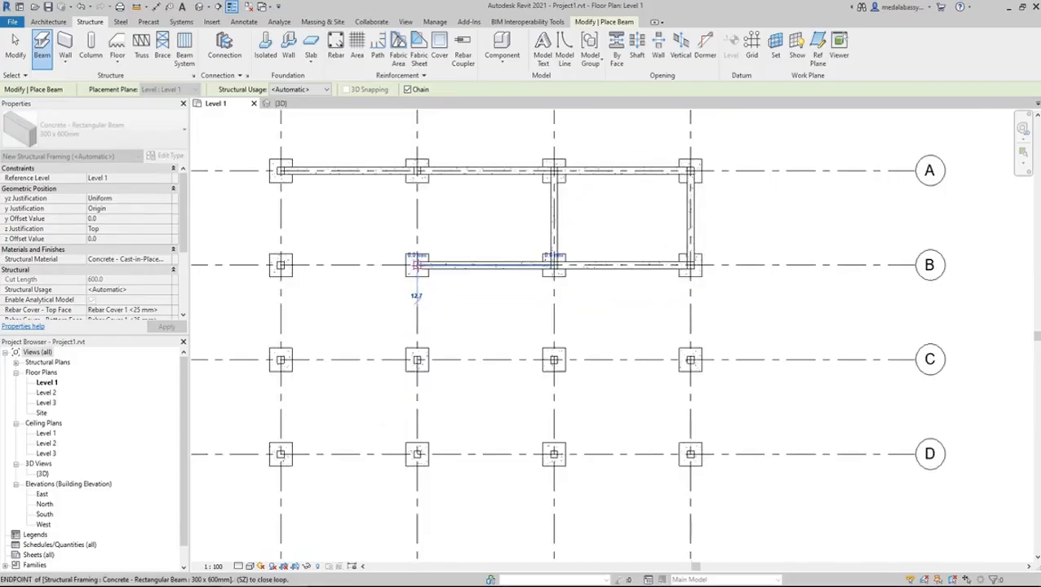
left_click(417, 264)
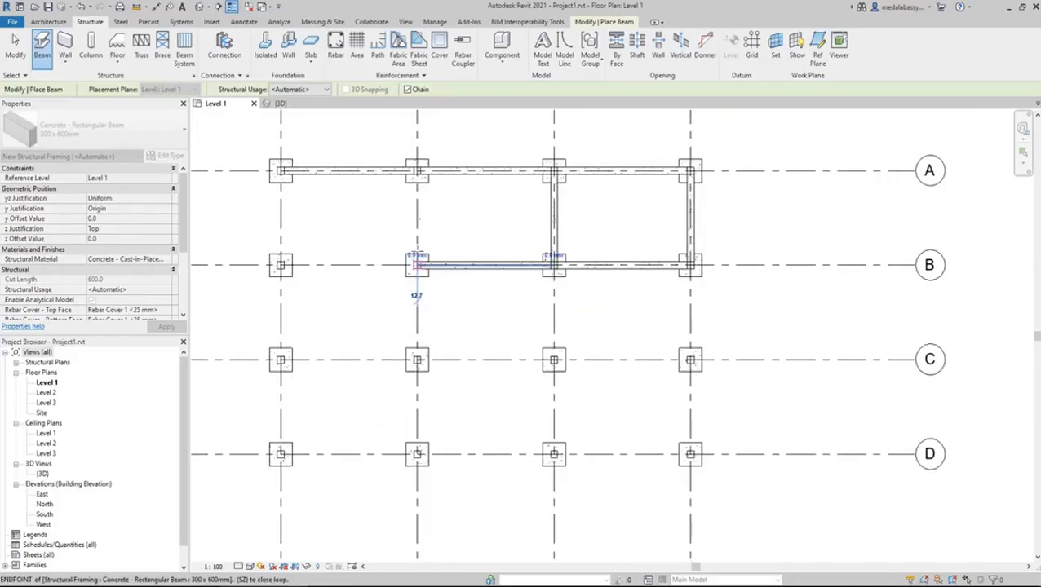
left_click(417, 170)
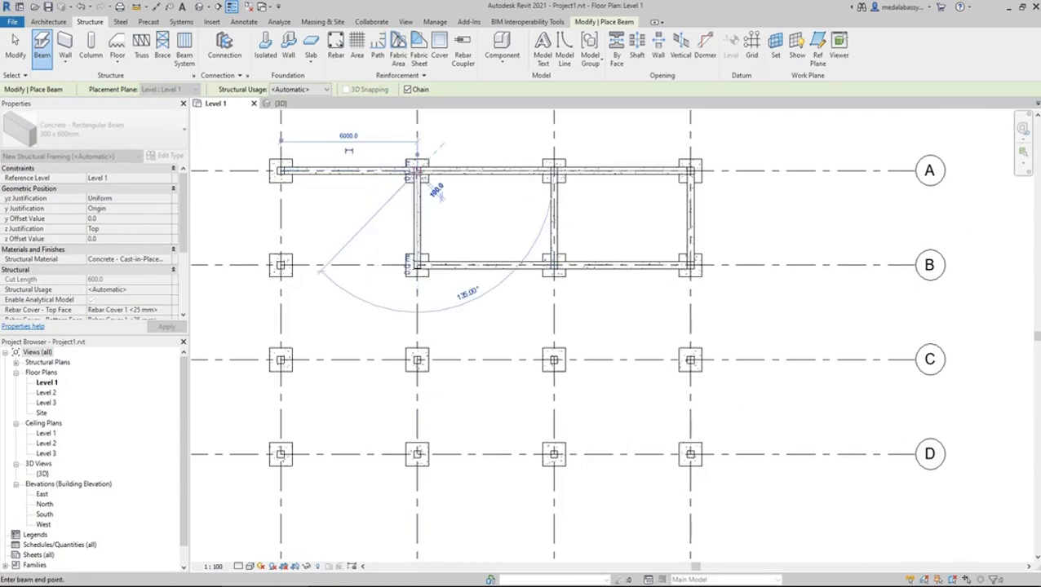
key("Escape")
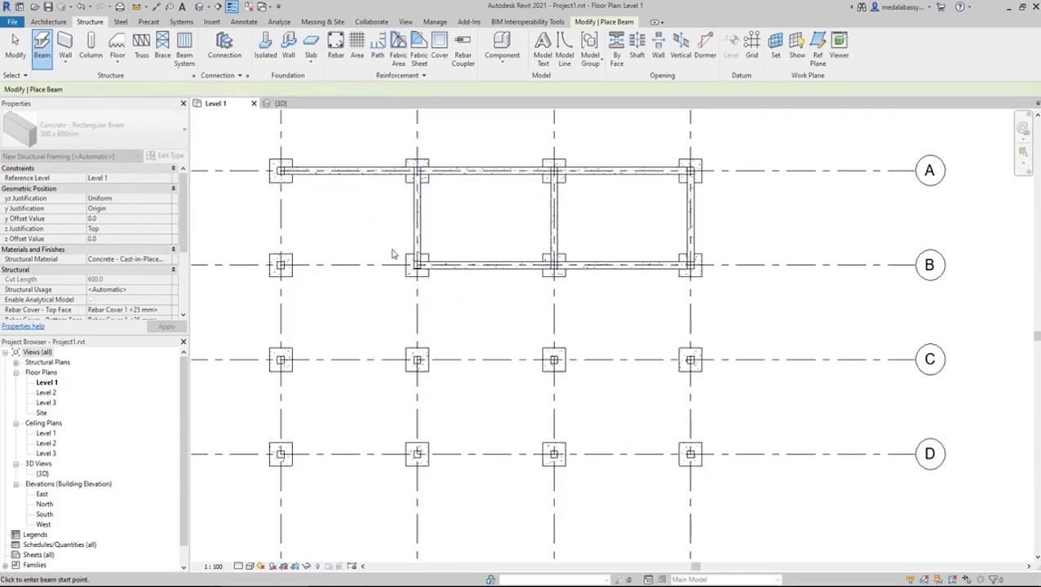
Step: Place beams along grid B from grid 2 to grid 1 and along grid 1 up to grid A
left_click(417, 264)
left_click(281, 265)
left_click(280, 171)
key("Escape")
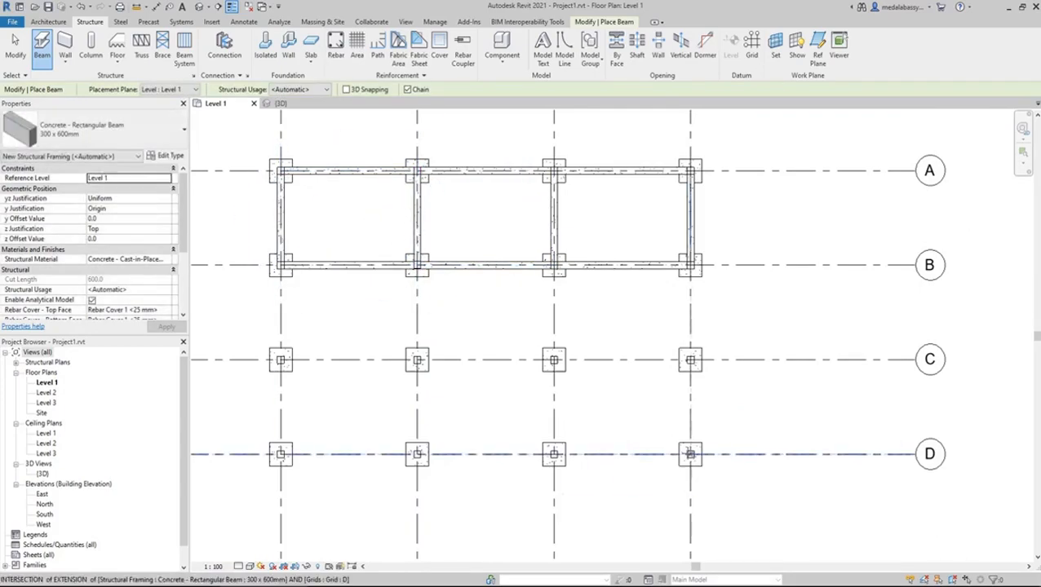
Step: Place beams along grid D from grid 4 to grid 1 and along grid 1 up to grid B
left_click(690, 455)
left_click(280, 454)
left_click(281, 265)
key("Escape")
Step: Frame the bay between grids 2 and 3 with beams along grid C and up to grid B
scroll(414, 263, "up", 3)
left_click(421, 487)
left_click(737, 487)
left_click(737, 268)
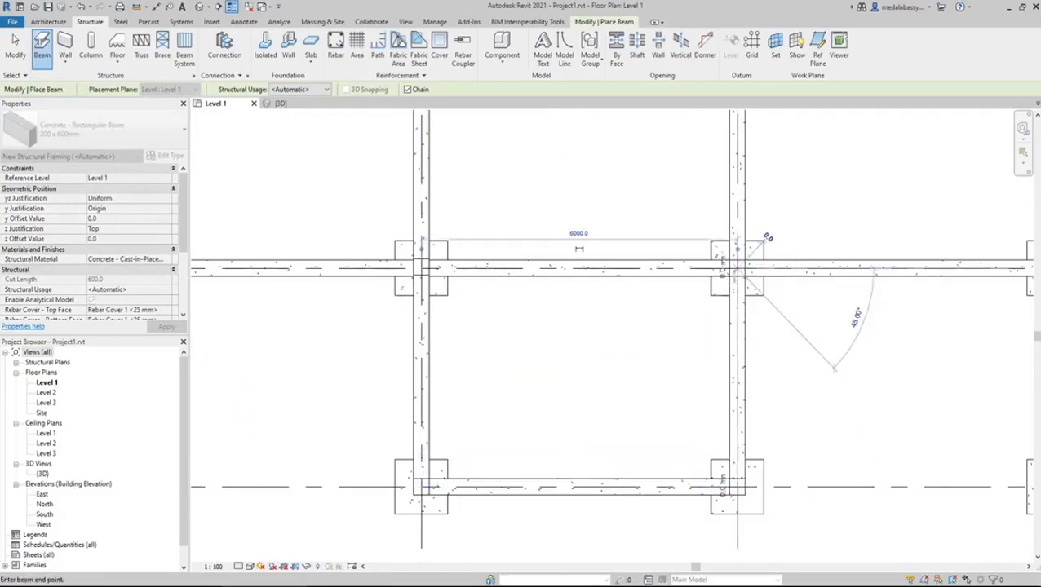
key("Escape")
Step: Place beams along grid C from grid 3 to grid 4 and along grid 4 between grids B and D
scroll(734, 325, "down", 2)
left_click(917, 417)
key("Escape")
left_click(736, 418)
left_click(916, 417)
scroll(926, 419, "down", 2)
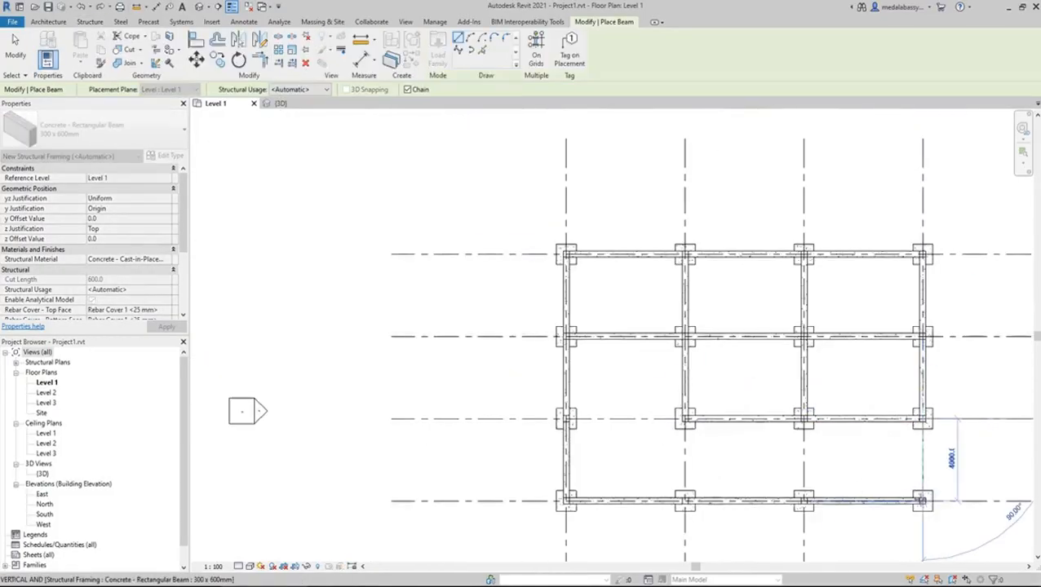
left_click(921, 501)
Step: Complete the framing with beams on grids 2 and 3 between C and D, and on grid C between grids 1 and 2
scroll(922, 535, "up", 1)
left_click(764, 465)
left_click(764, 357)
left_click(606, 357)
left_click(606, 465)
key("Escape")
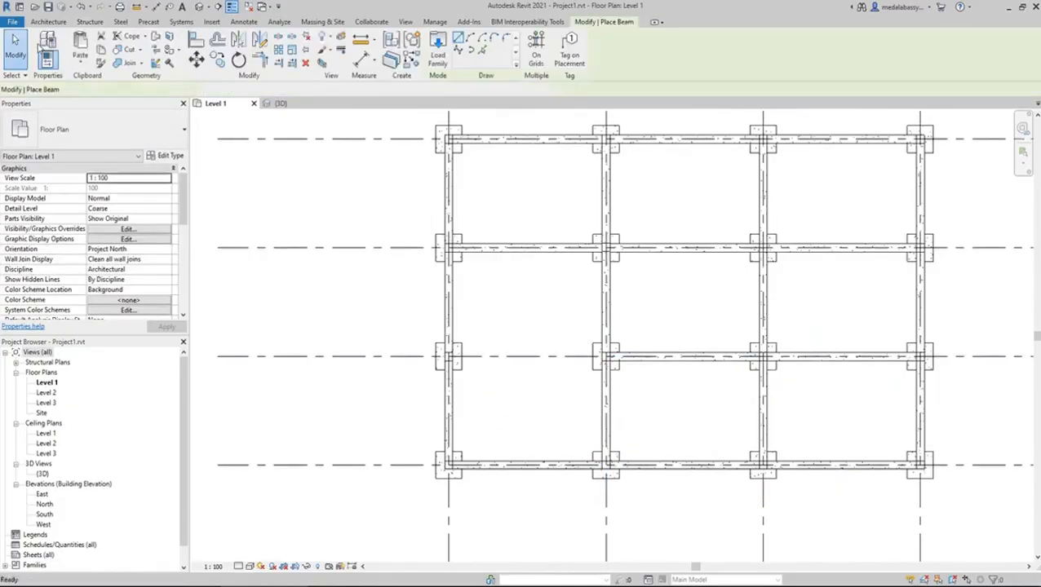
left_click(448, 356)
left_click(606, 356)
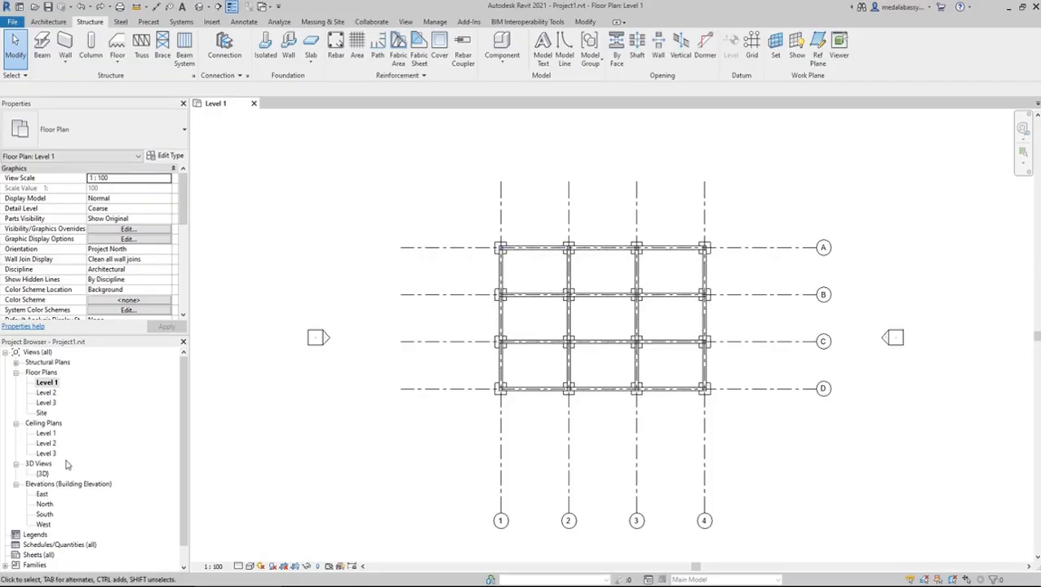
Step: Check the beam layout in 3D and select all visible instances of the concrete beam in the East elevation
double_click(42, 474)
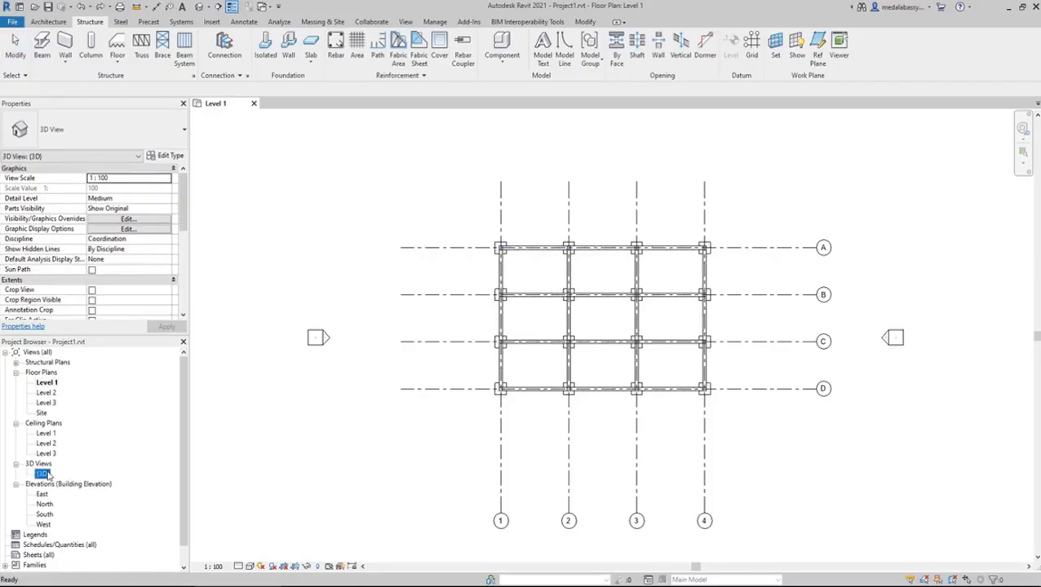
scroll(402, 451, "up", 2)
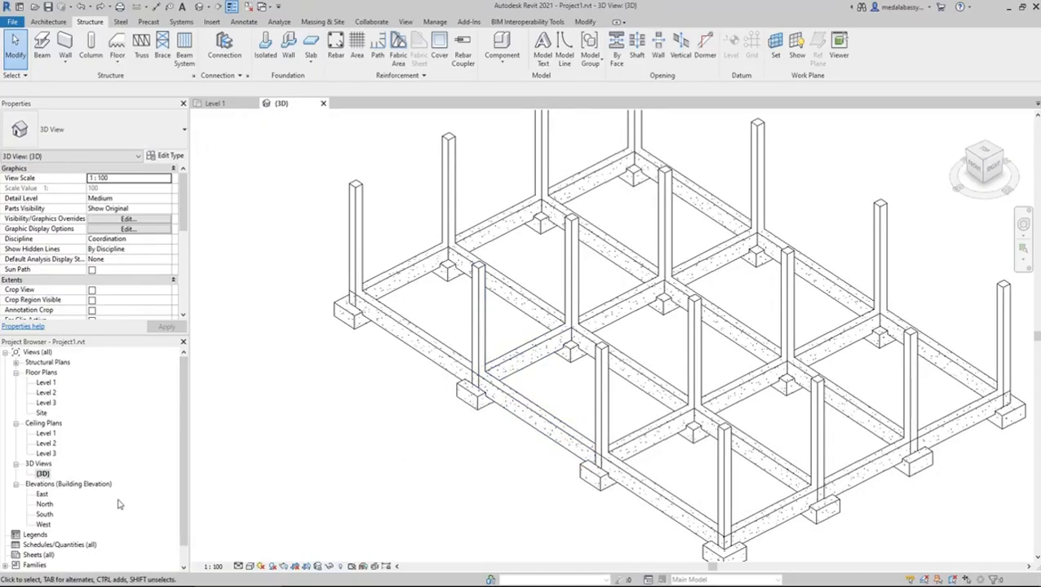
double_click(42, 494)
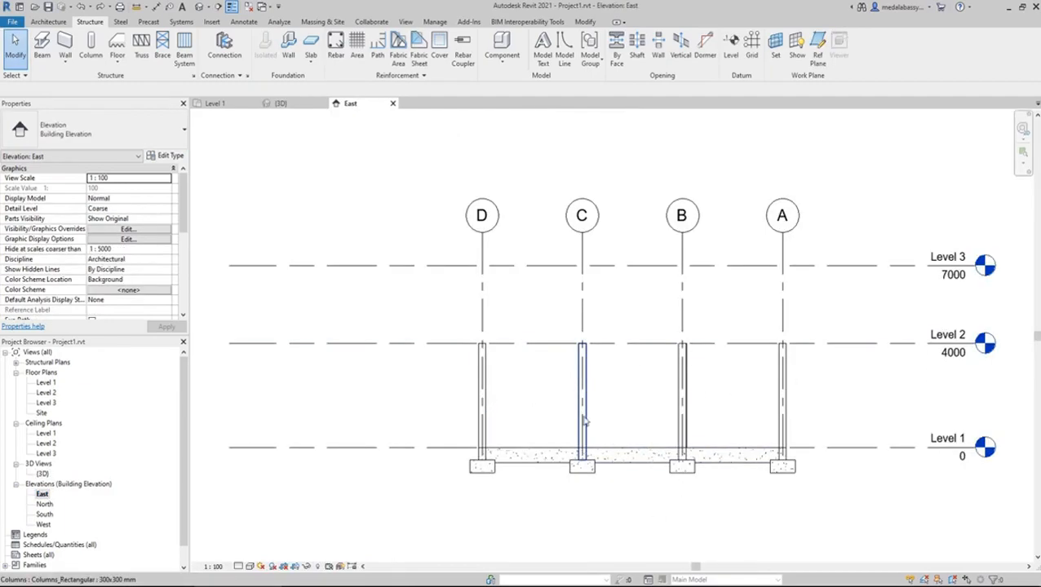
left_click(553, 456)
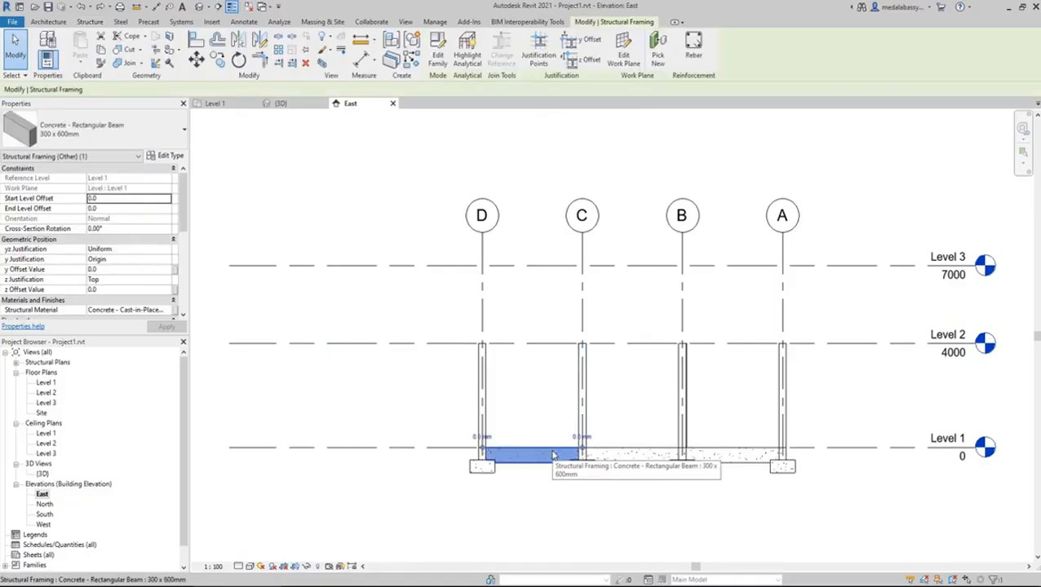
right_click(539, 457)
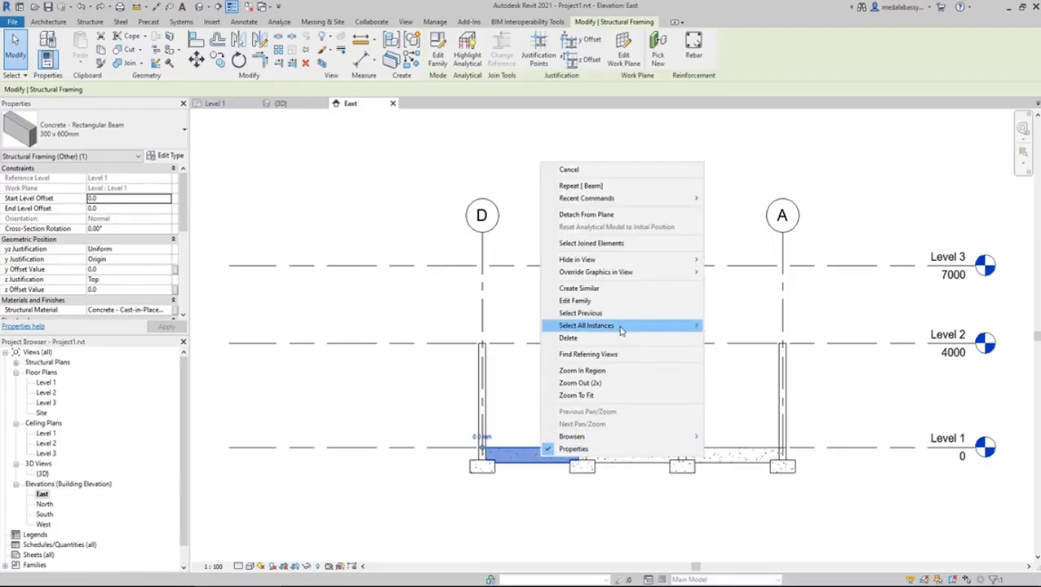
mouse_move(620, 328)
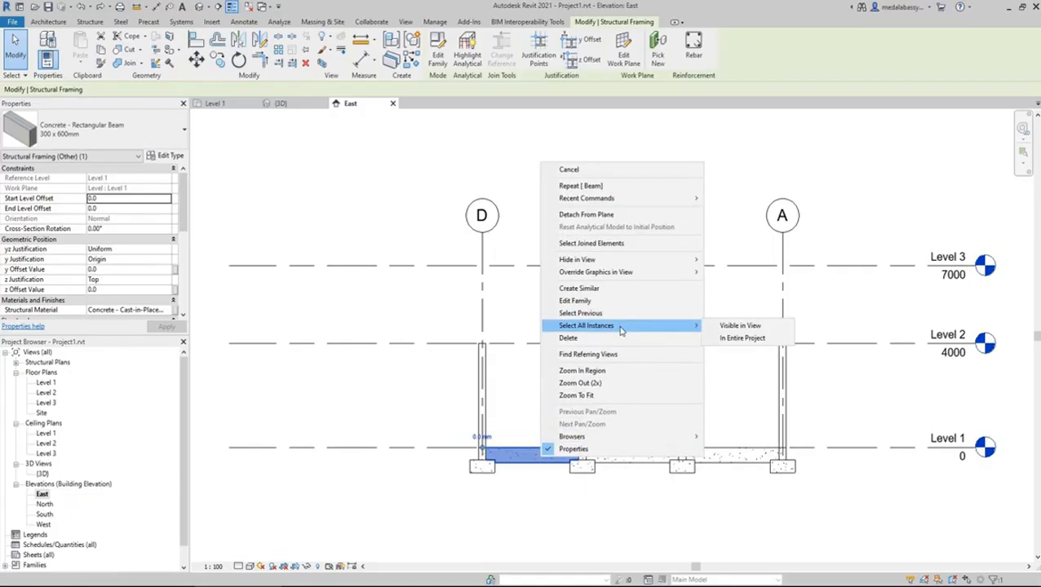
left_click(761, 326)
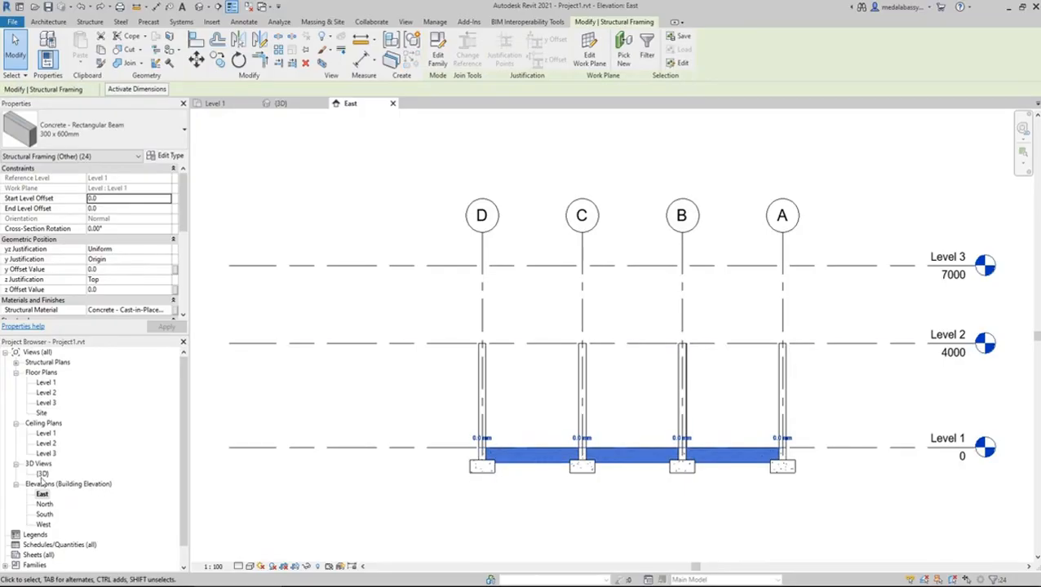
Step: In the 3D view, set the z Offset Value of all the selected beams to 4000
double_click(43, 474)
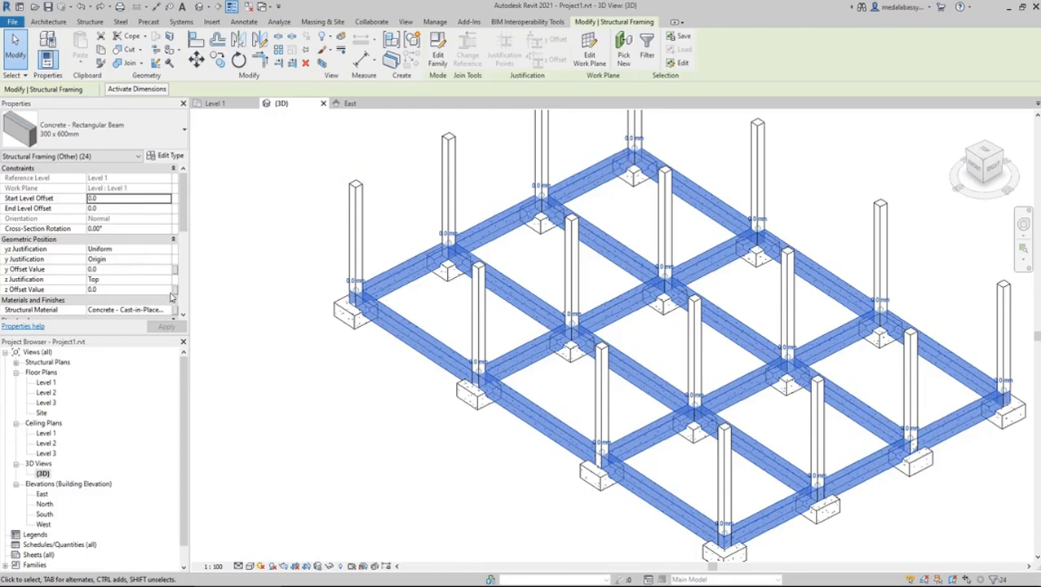
left_click(115, 292)
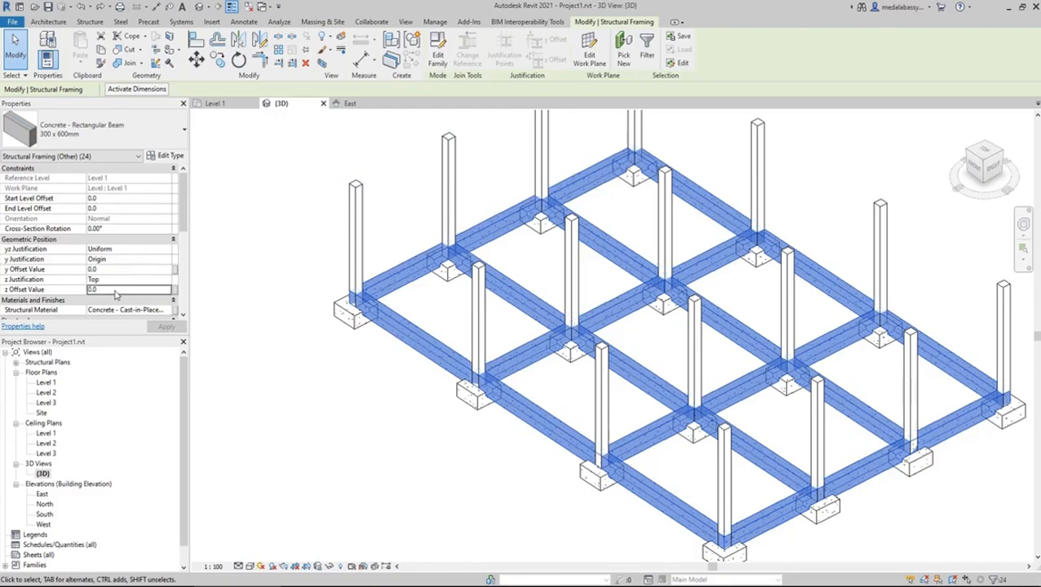
double_click(115, 292)
type("4000")
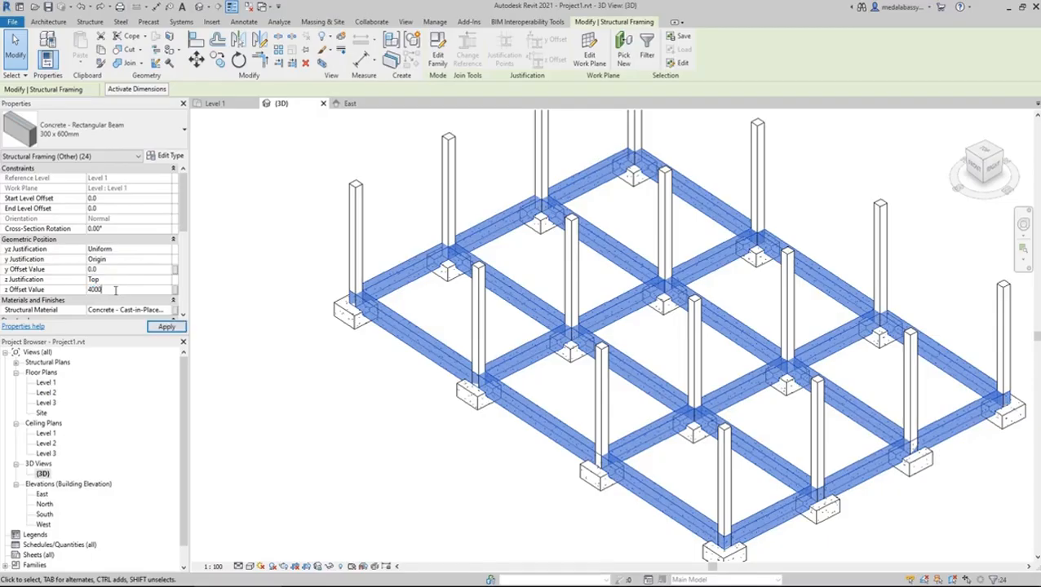
left_click(162, 330)
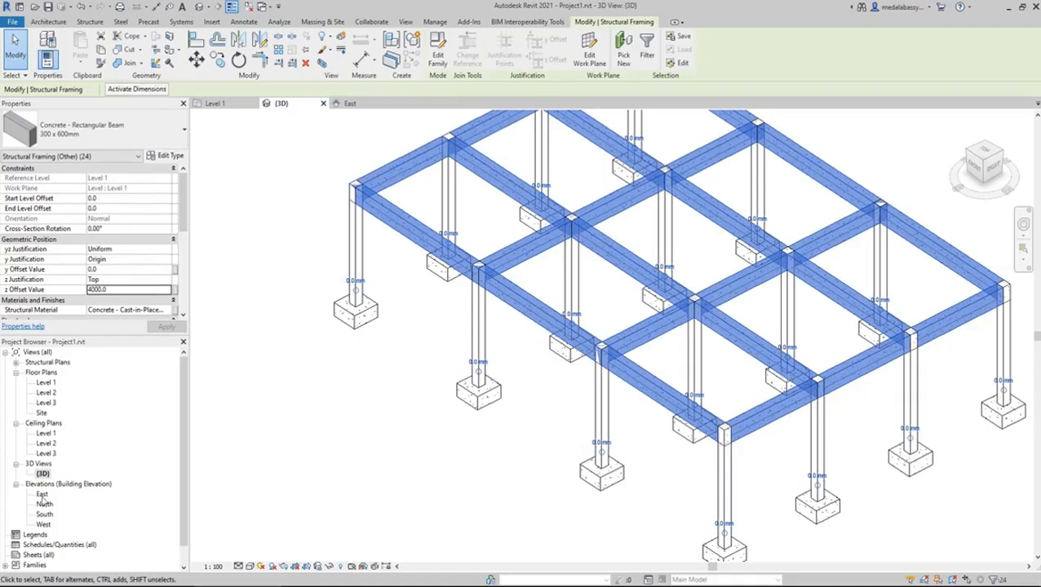
Step: Check the height of the raised beams in the East elevation and clear the selection
scroll(51, 473, "down", 2)
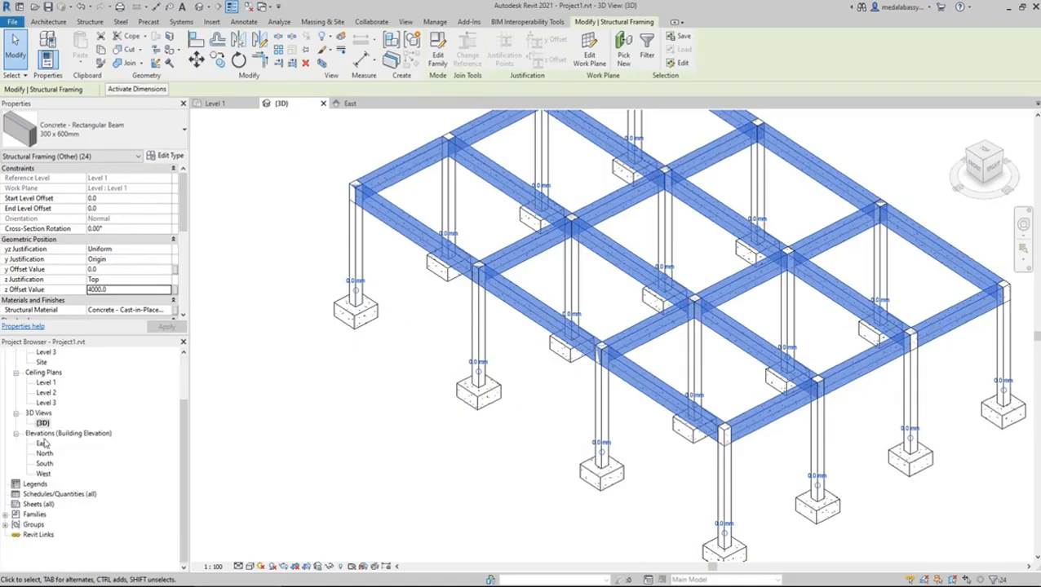
double_click(43, 445)
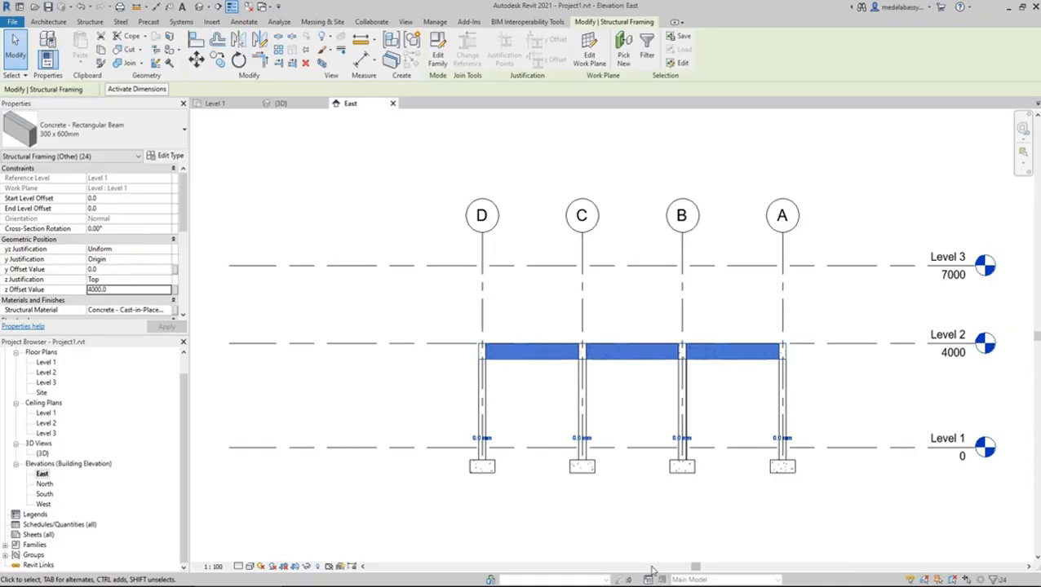
key("Escape")
scroll(505, 549, "down", 1)
middle_click_drag(504, 552, 483, 478)
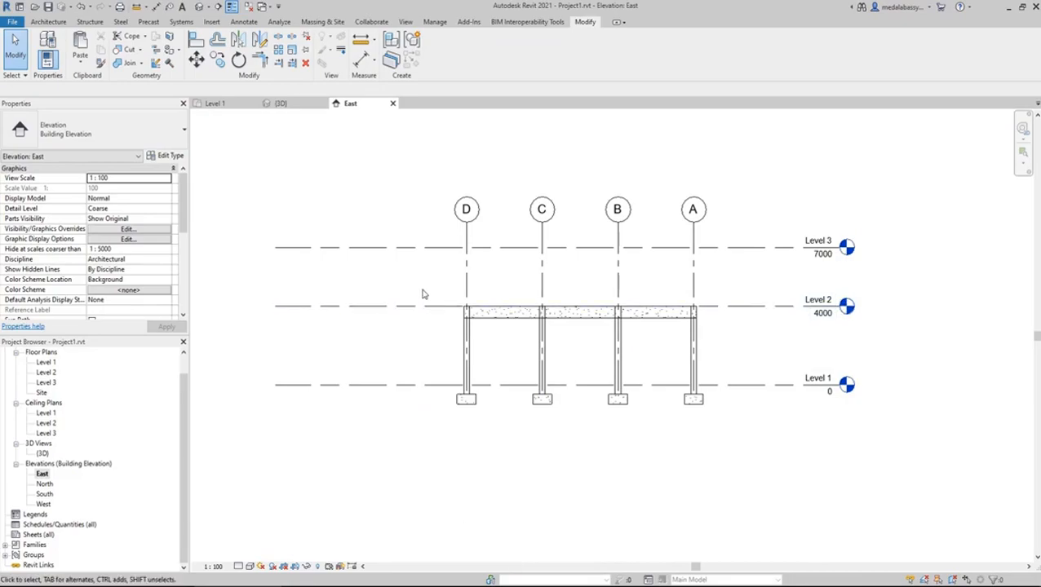
Step: Select all the columns and beams in the East elevation, leaving out the foundations, and check the selected categories in the filter
left_click_drag(748, 273, 714, 302)
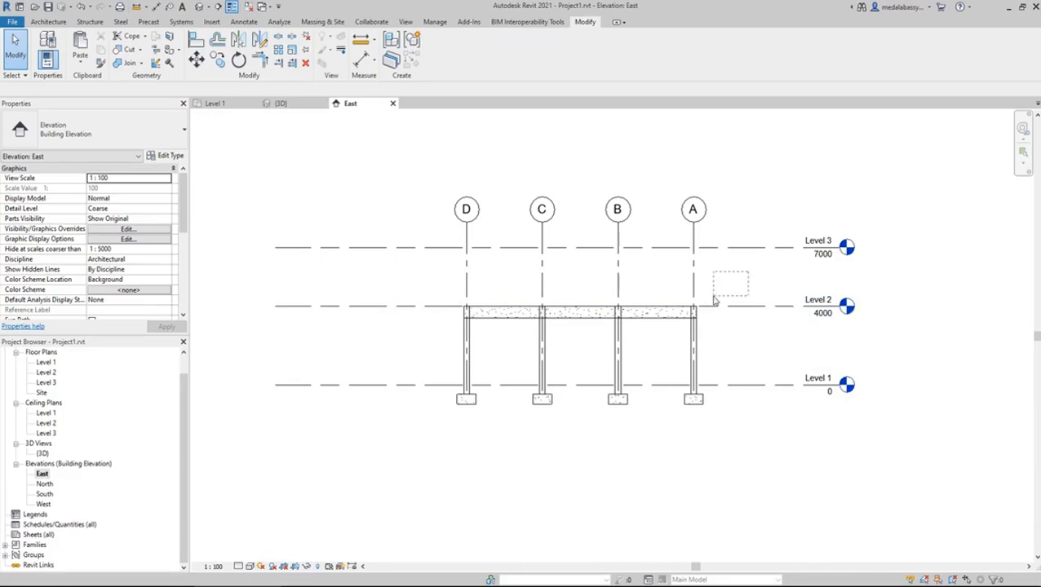
left_click_drag(397, 278, 748, 404)
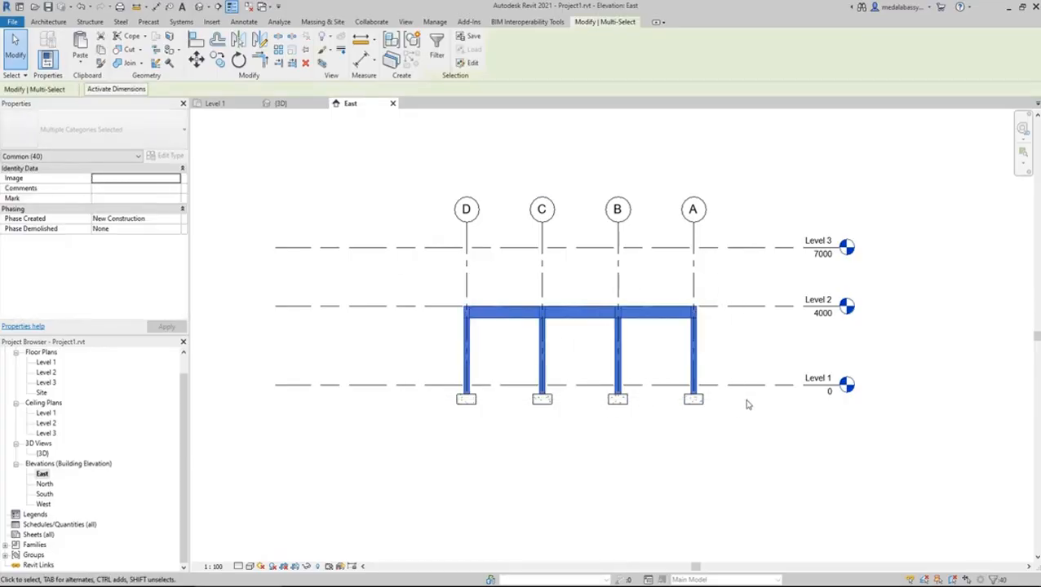
left_click(437, 55)
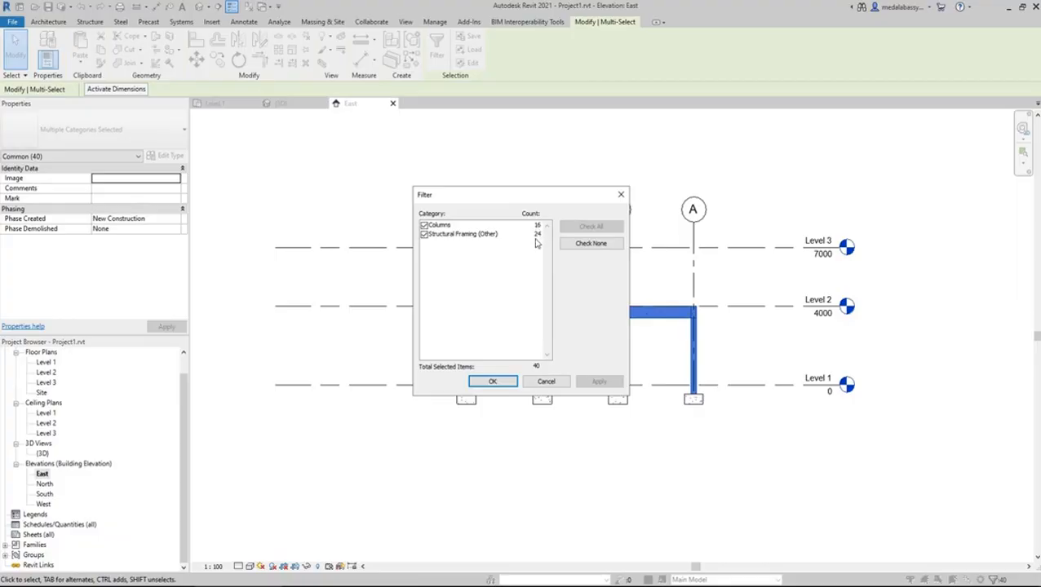
left_click(621, 194)
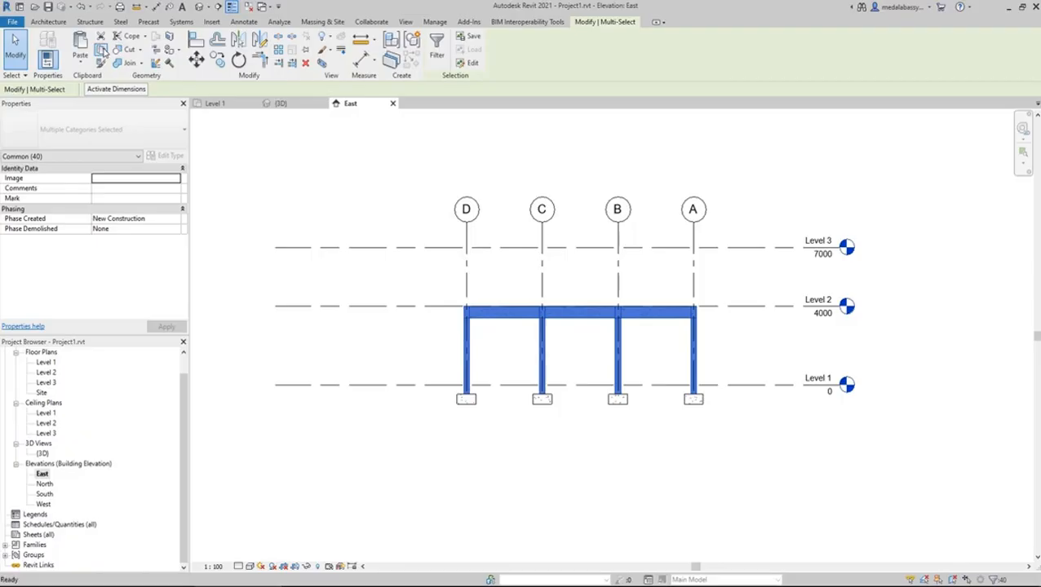
Step: Copy the selected columns and beams to the clipboard and paste them aligned to Level 2
left_click(80, 61)
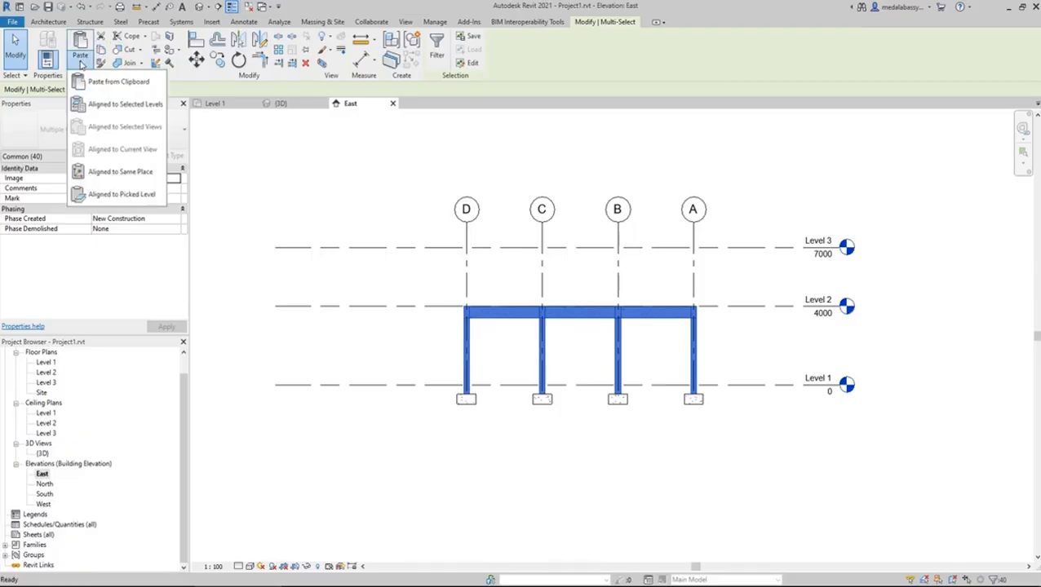
left_click(107, 104)
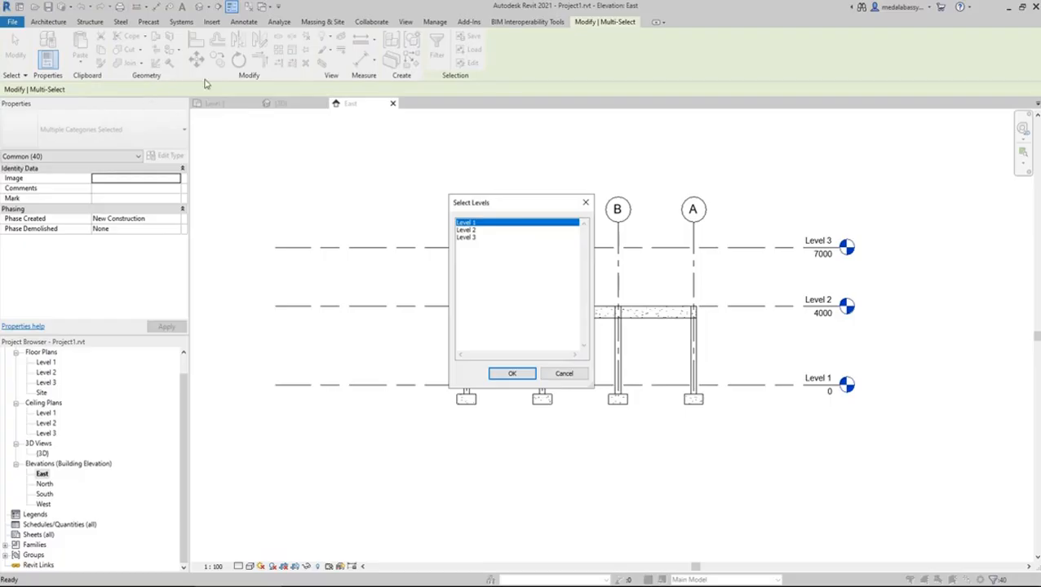
left_click(470, 230)
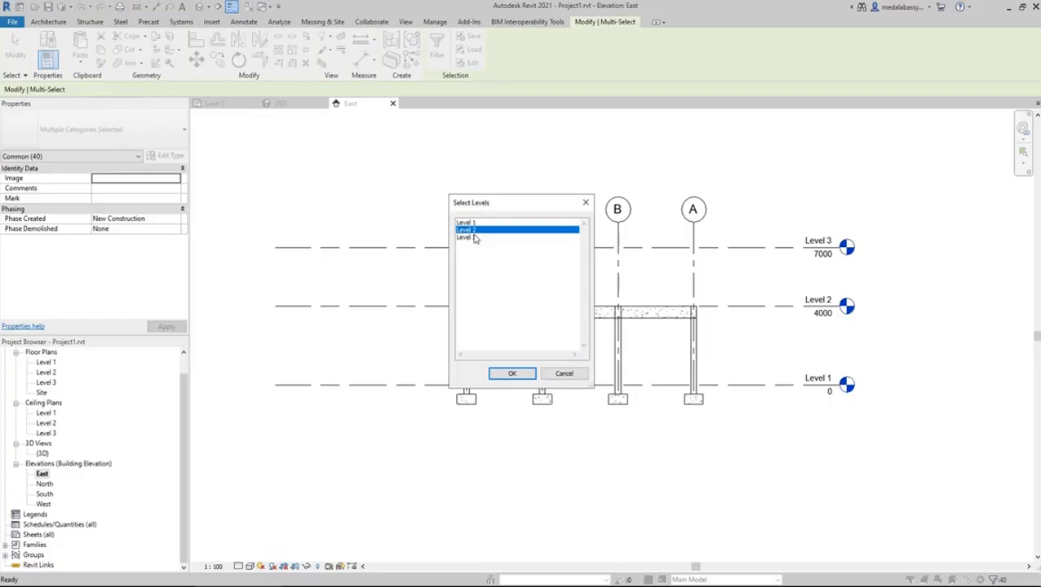
left_click(513, 373)
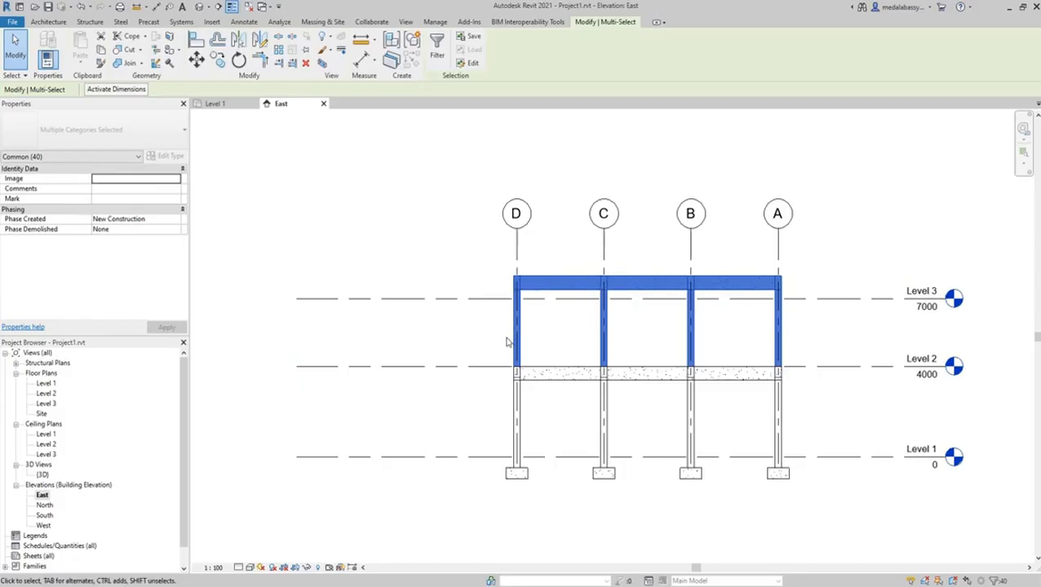
Step: Filter the pasted elements to the columns only, setting their Top Offset to 0 and opening their Base Offset for editing
left_click(439, 57)
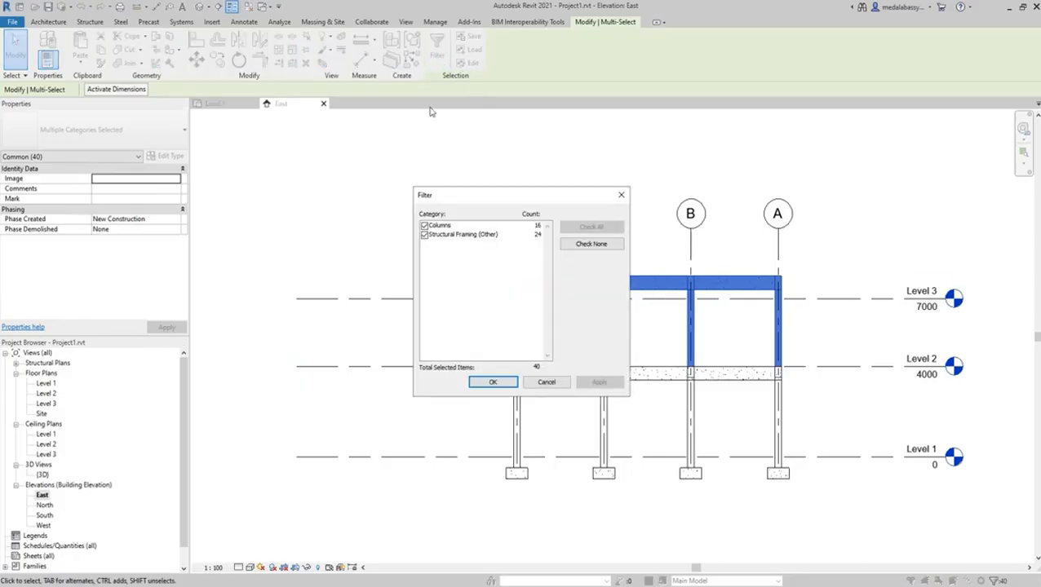
left_click(425, 235)
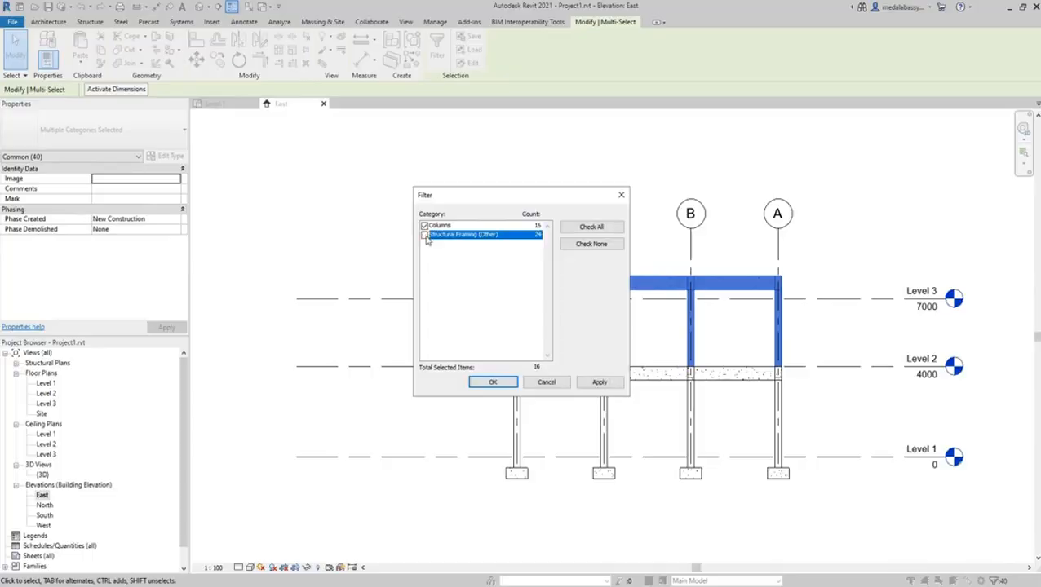
left_click(493, 382)
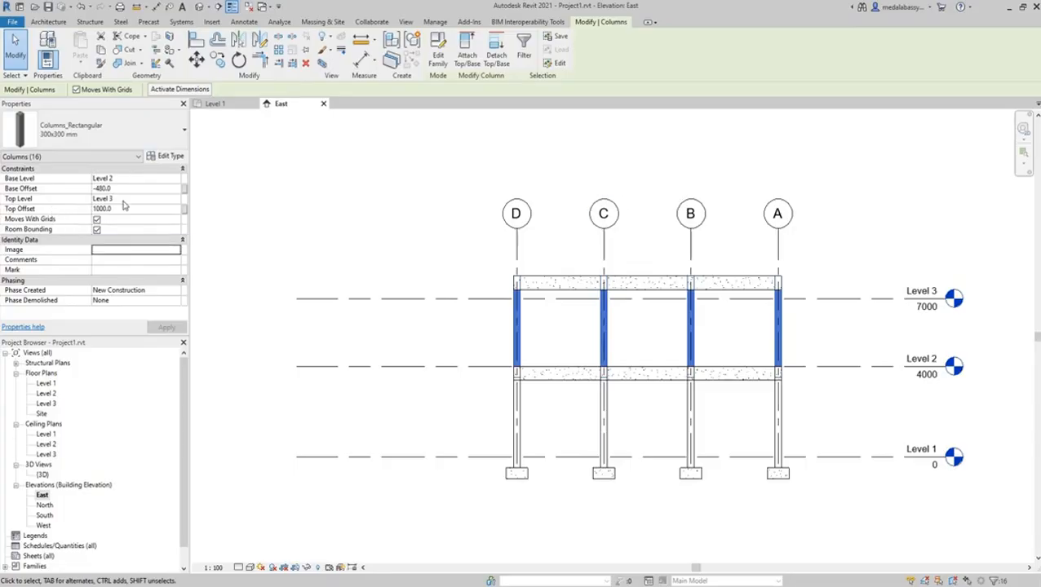
left_click(117, 210)
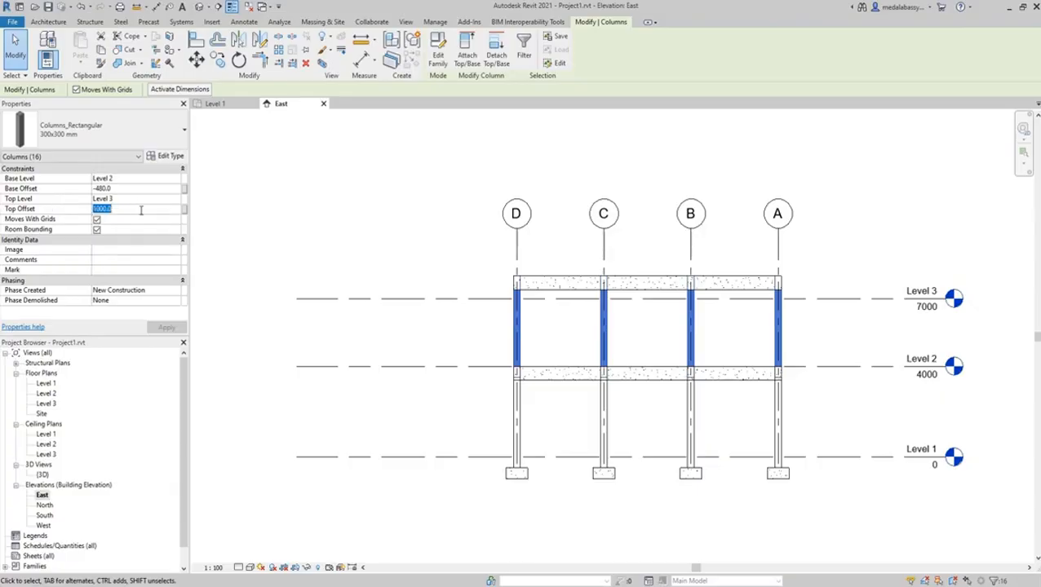
type("0")
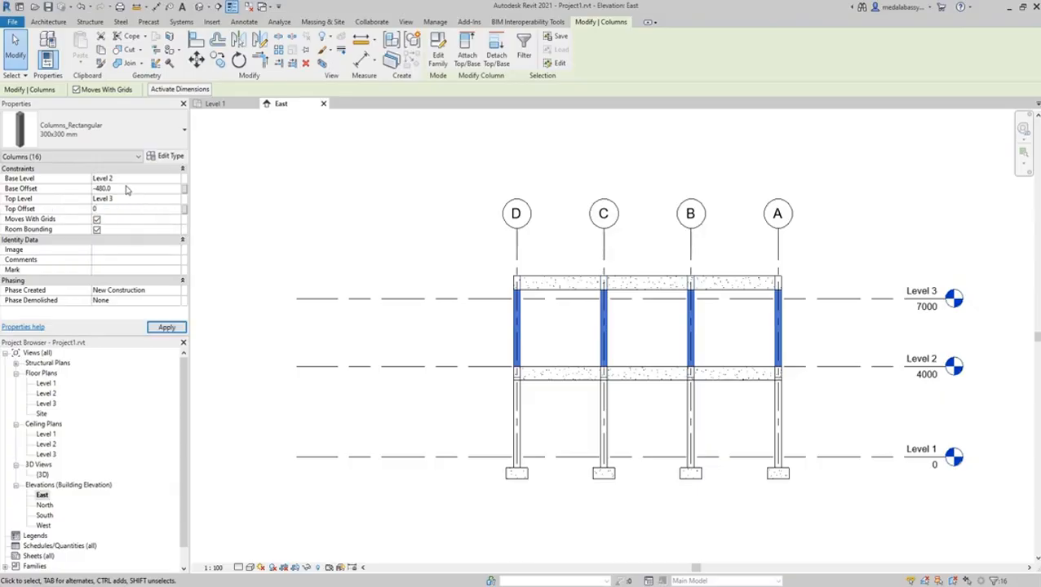
left_click(126, 188)
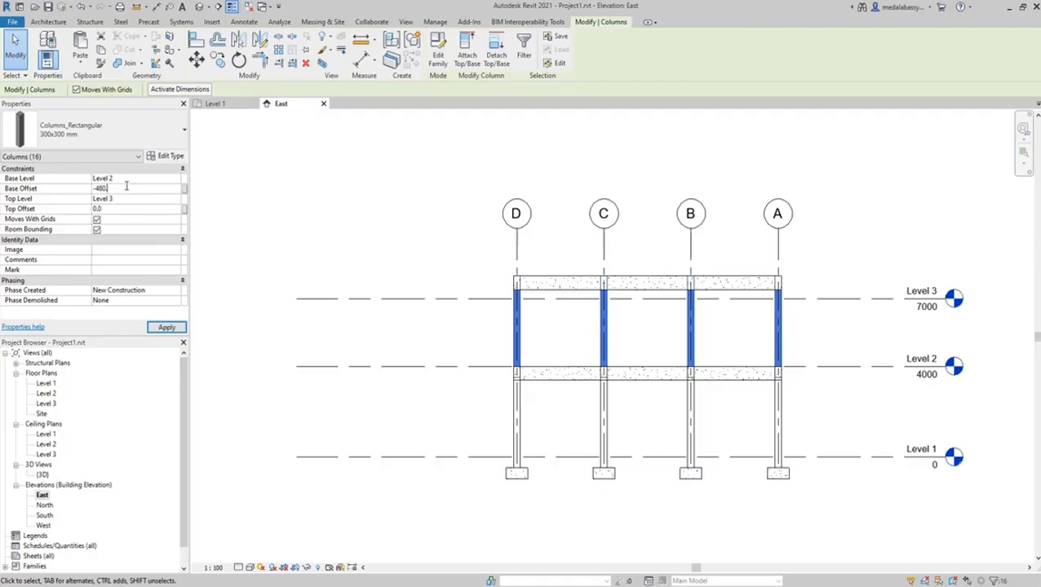
Step: Apply a base offset and top offset of 0 to the selected columns between Level 2 and Level 3
key("Return")
left_click(166, 328)
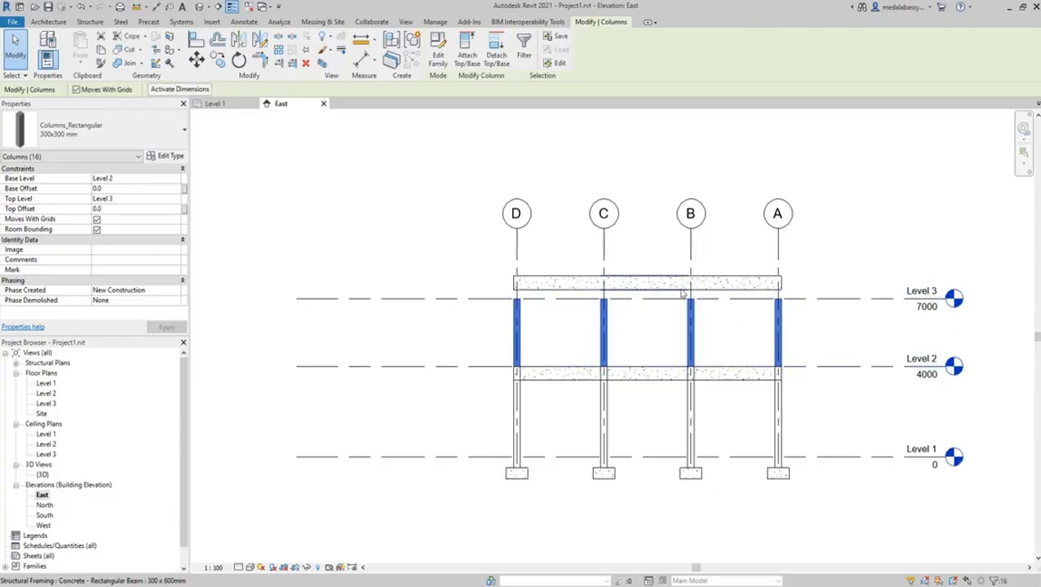
Step: Filter the upper-storey selection to Structural Framing (Other) only and set those beams' z Offset Value to 3000
left_click_drag(492, 260, 815, 321)
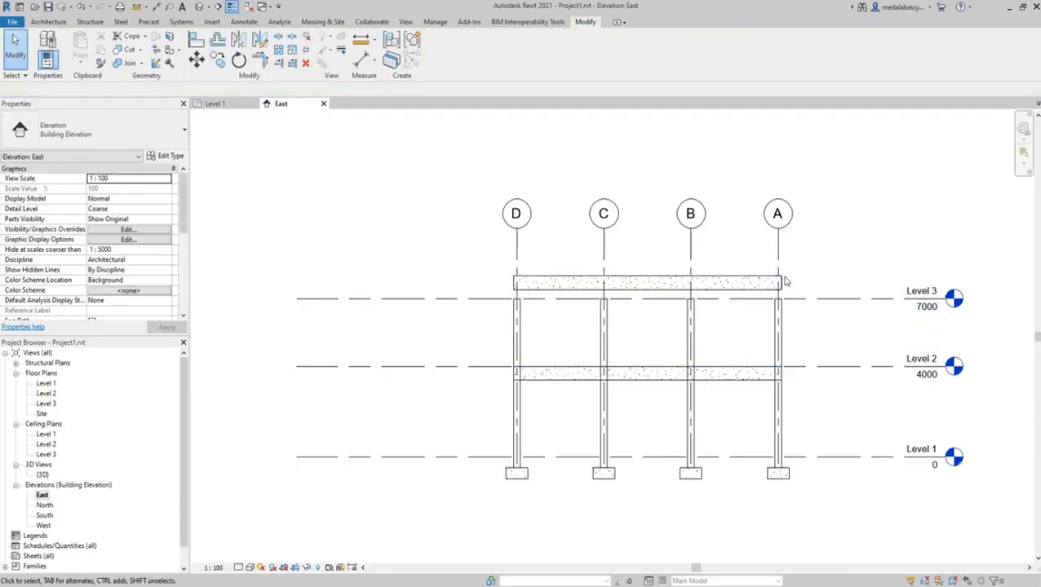
left_click_drag(492, 254, 829, 316)
left_click_drag(810, 260, 517, 325)
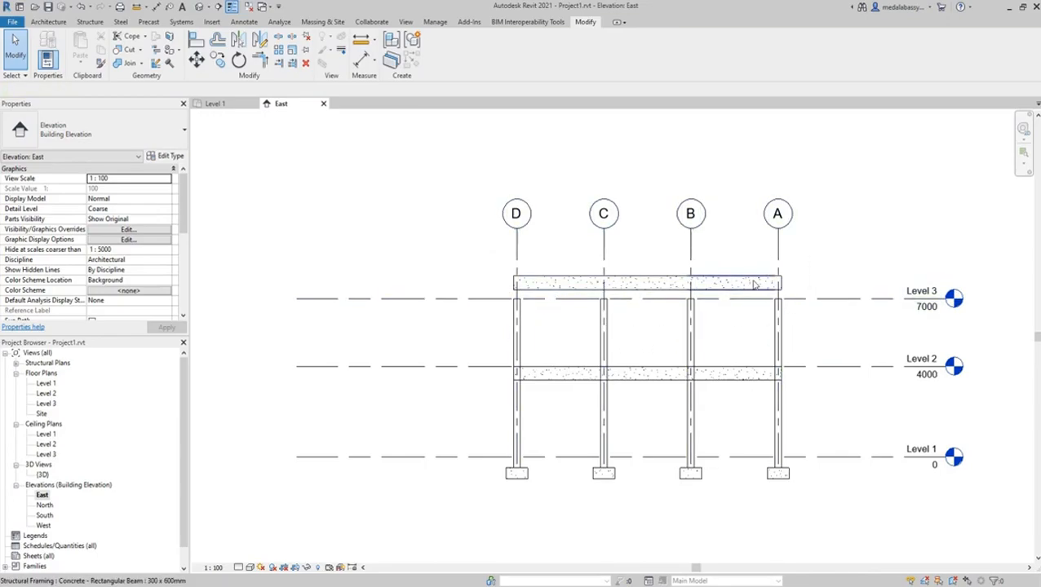
left_click_drag(799, 272, 467, 332)
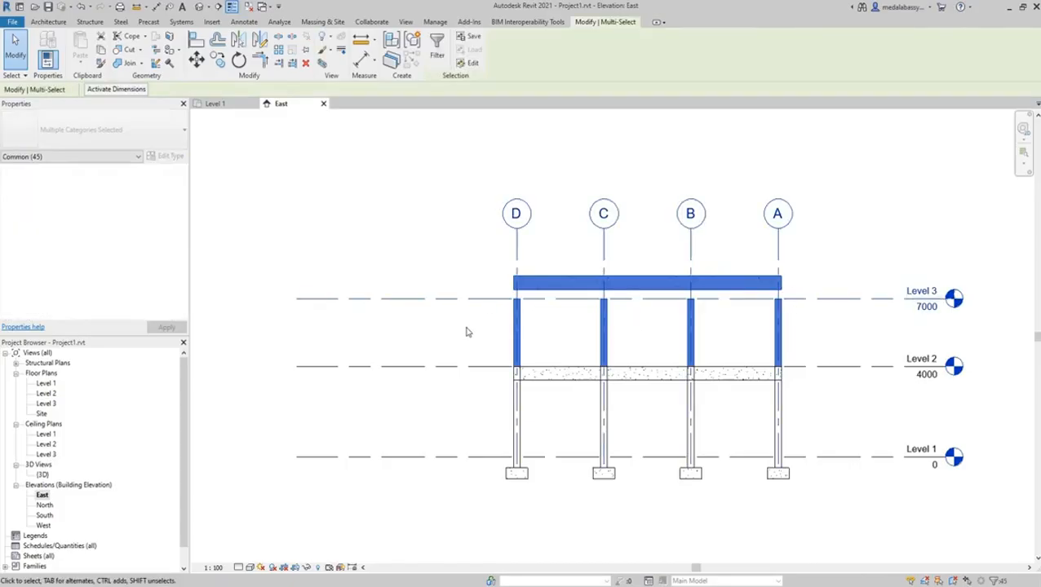
left_click(440, 51)
left_click(593, 243)
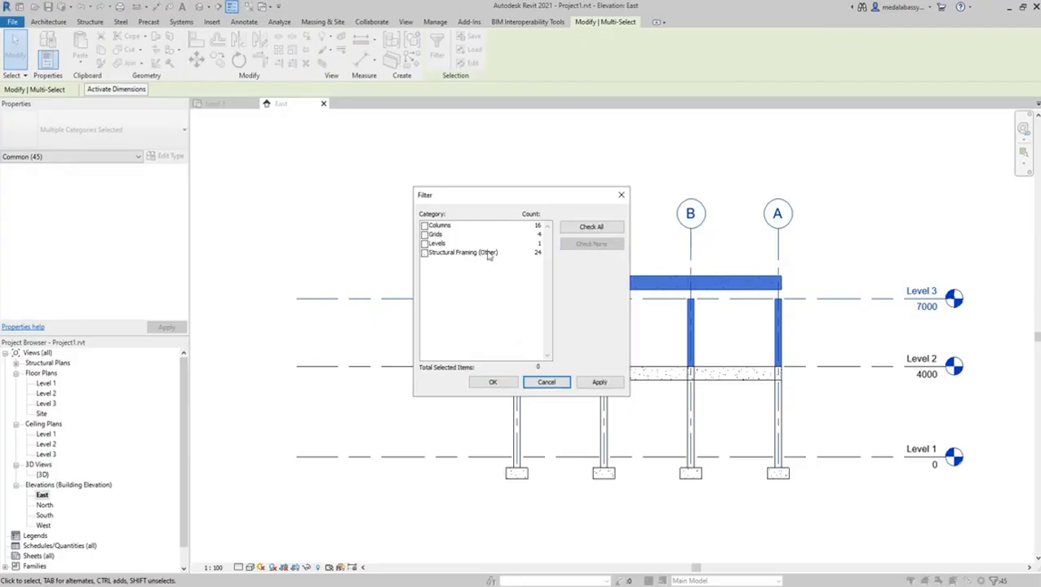
left_click(425, 253)
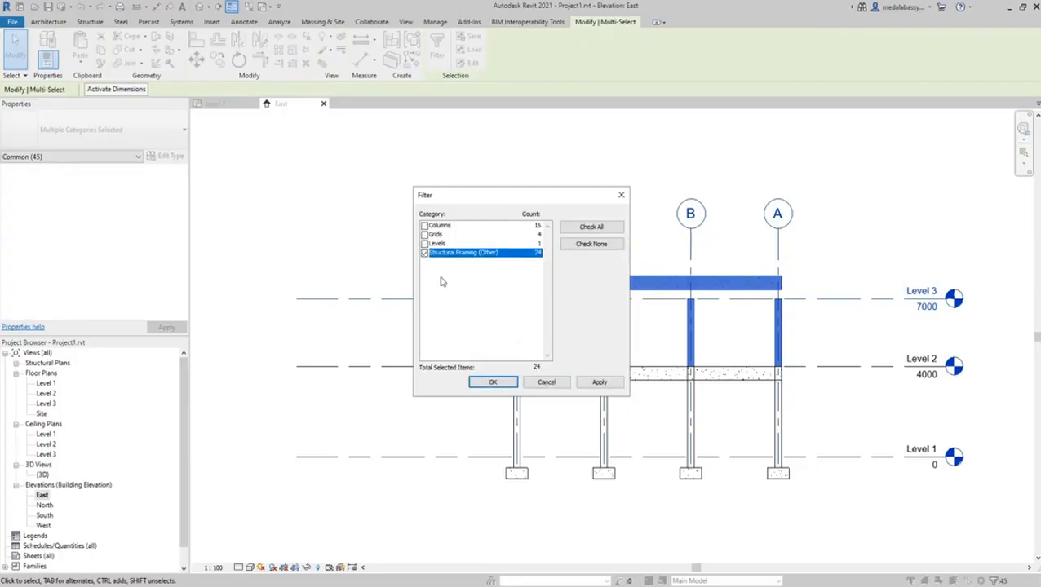
left_click(492, 383)
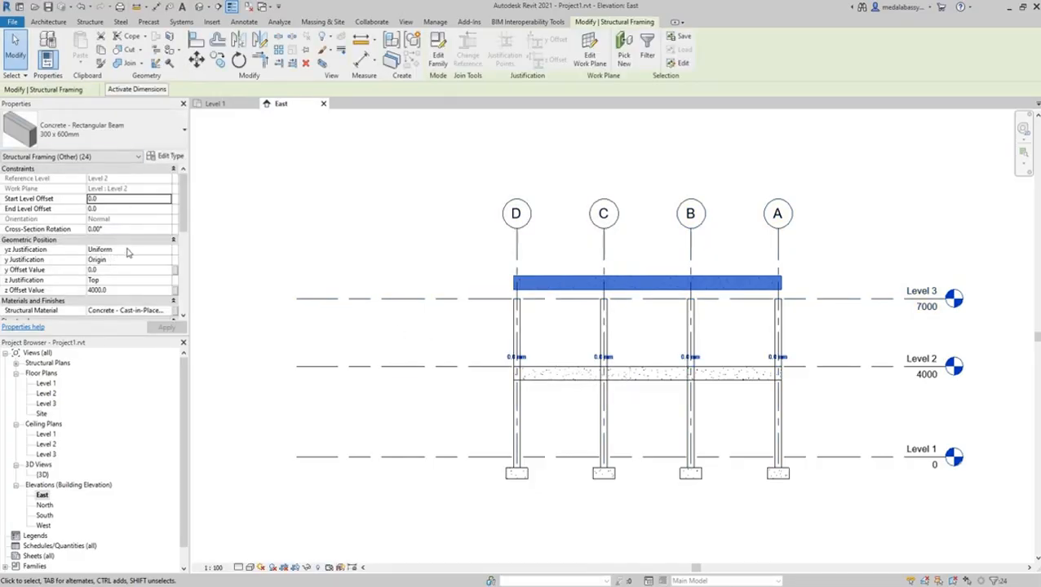
left_click(114, 292)
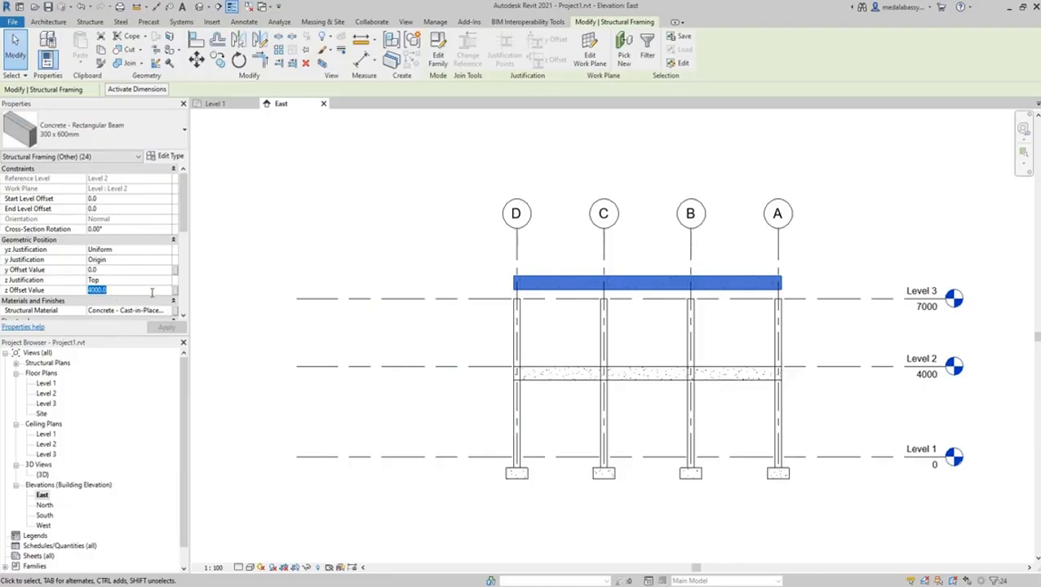
type("3")
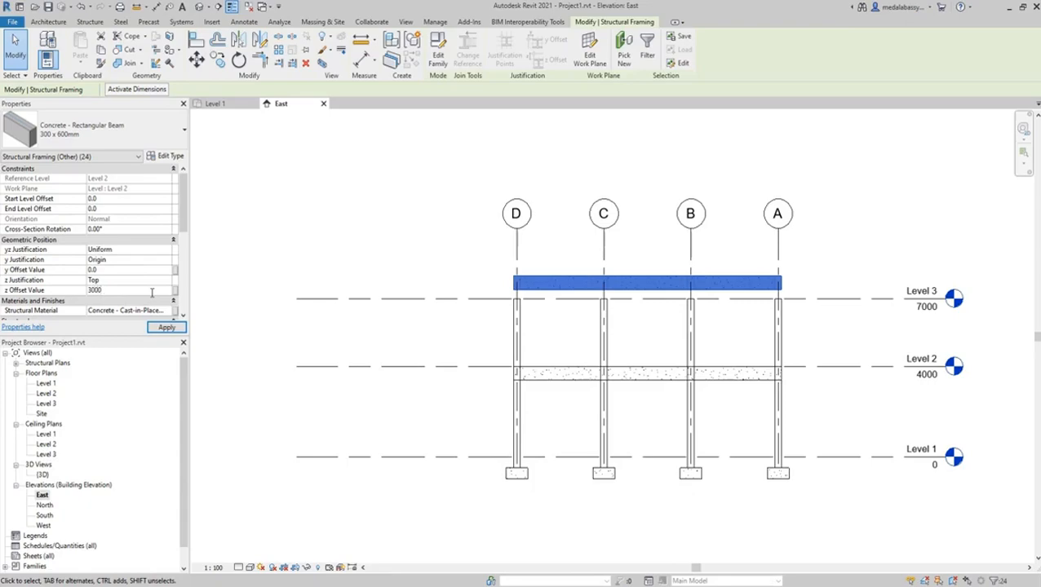
left_click(178, 332)
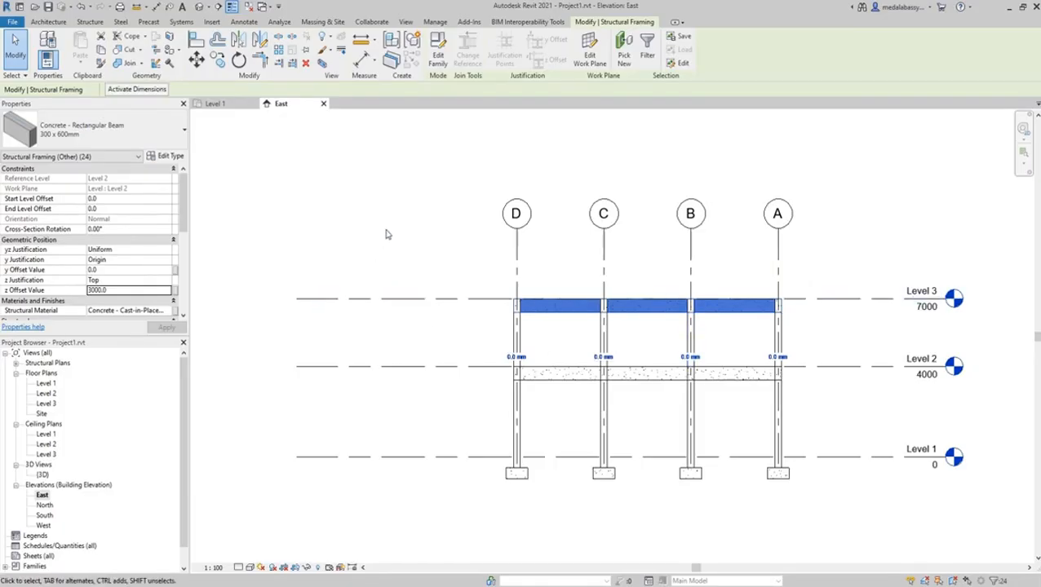
left_click(425, 213)
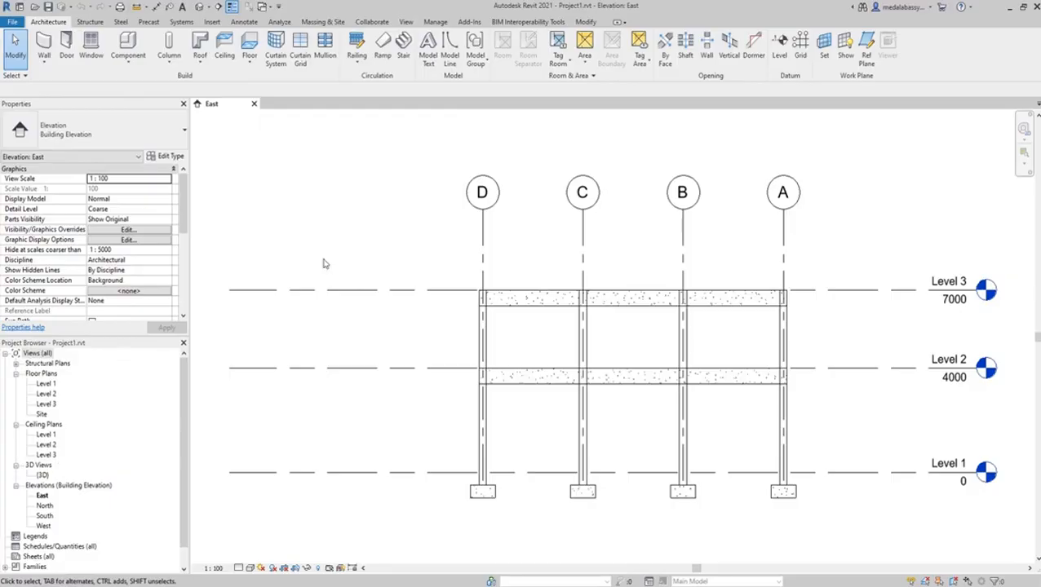
Step: Open the Level 1 floor plan and start an architectural floor
left_click(46, 385)
double_click(47, 387)
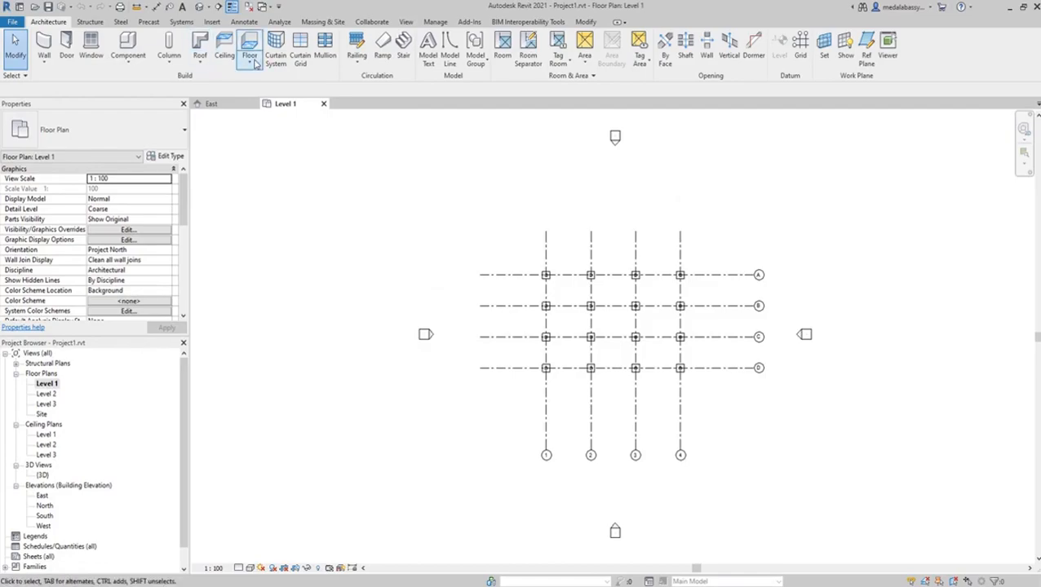
left_click(254, 63)
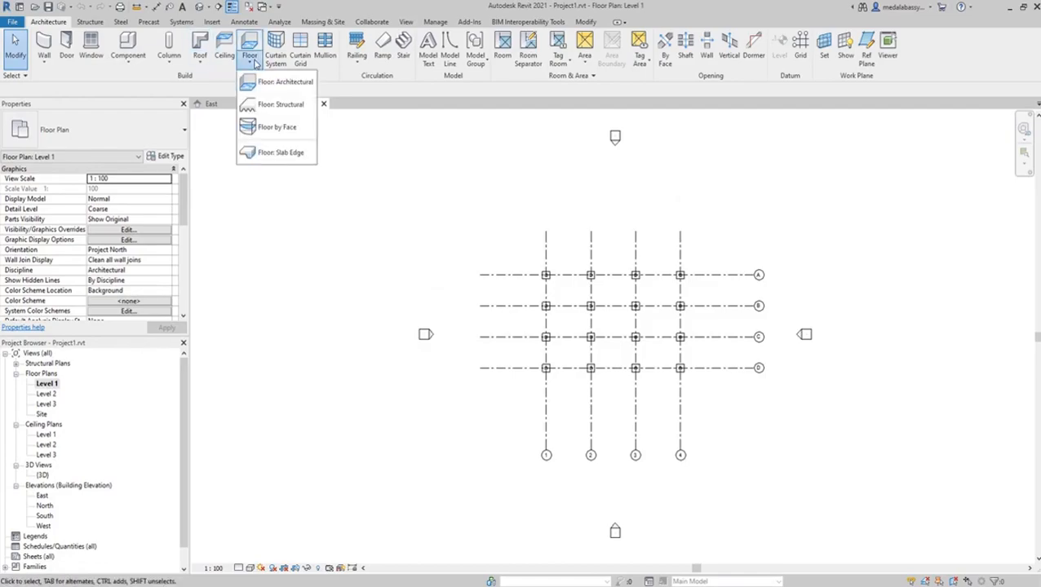
left_click(263, 85)
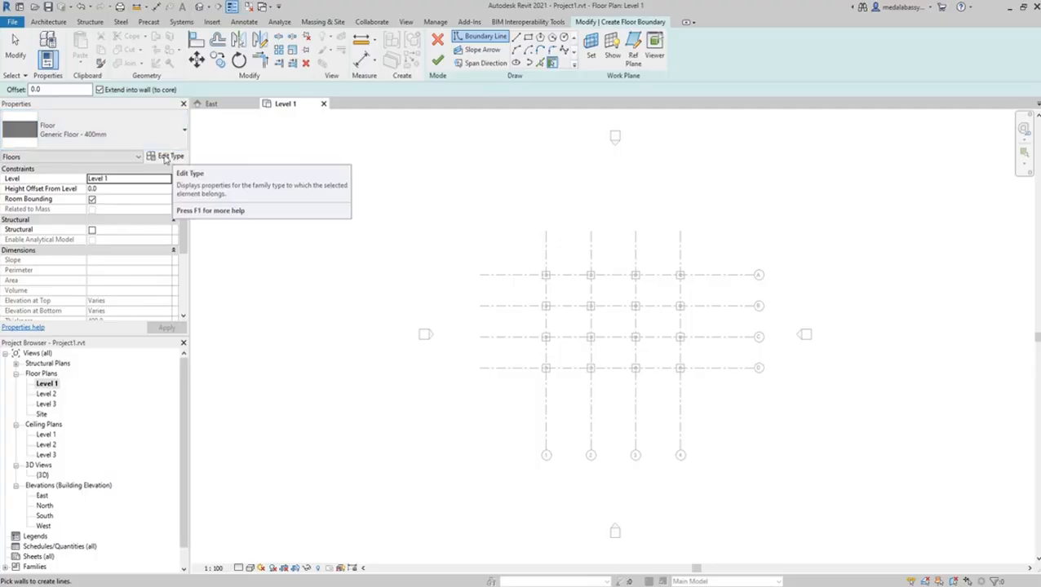
Step: Duplicate the Generic Floor - 400mm type and name the new floor type "Foundation Slab - 480 mm"
left_click(165, 157)
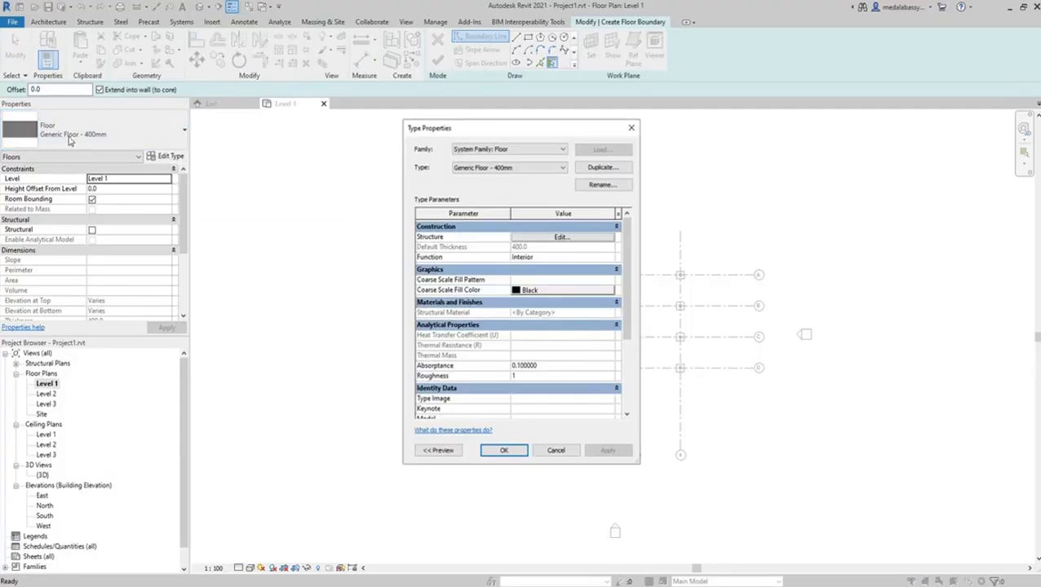
left_click(602, 168)
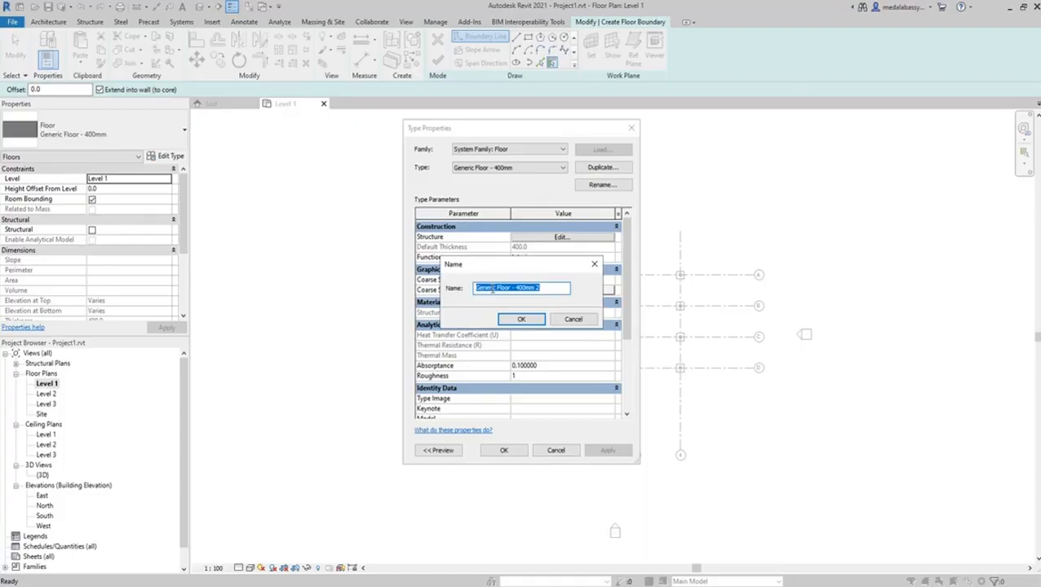
left_click(512, 288)
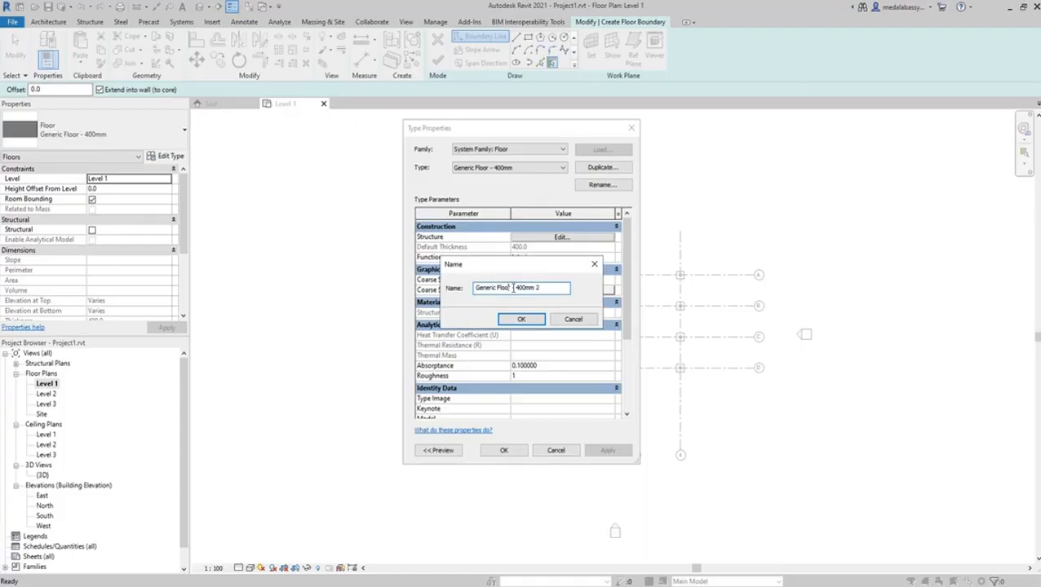
key("BackSpace")
key("BackSpace")
key("BackSpace")
key("BackSpace")
key("BackSpace")
key("BackSpace")
key("BackSpace")
key("BackSpace")
key("BackSpace")
key("BackSpace")
key("BackSpace")
key("BackSpace")
key("BackSpace")
key("BackSpace")
type("foundation Sal")
key("BackSpace")
key("BackSpace")
type("lab")
key("BackSpace")
type("0")
left_click(480, 287)
key("BackSpace")
type("F")
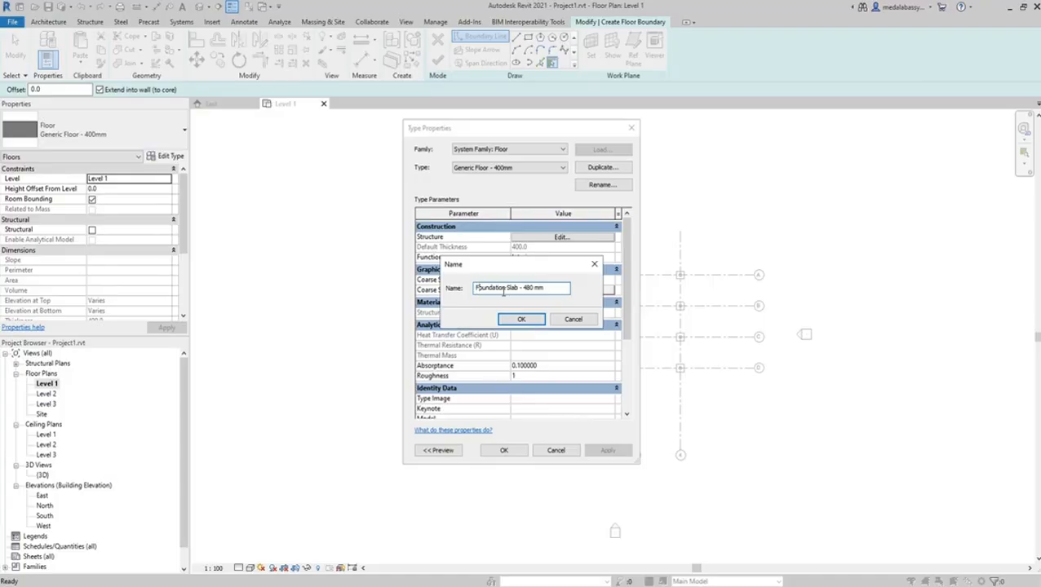
left_click(520, 320)
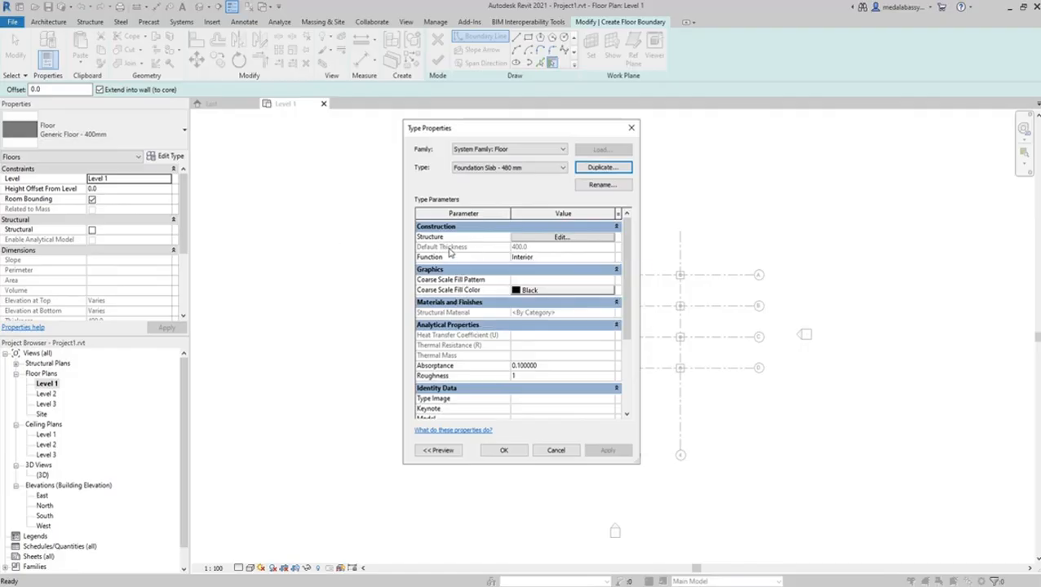
Step: Set the structure layer thickness of the Foundation Slab - 480 mm type to 480
mouse_move(451, 256)
left_click(560, 237)
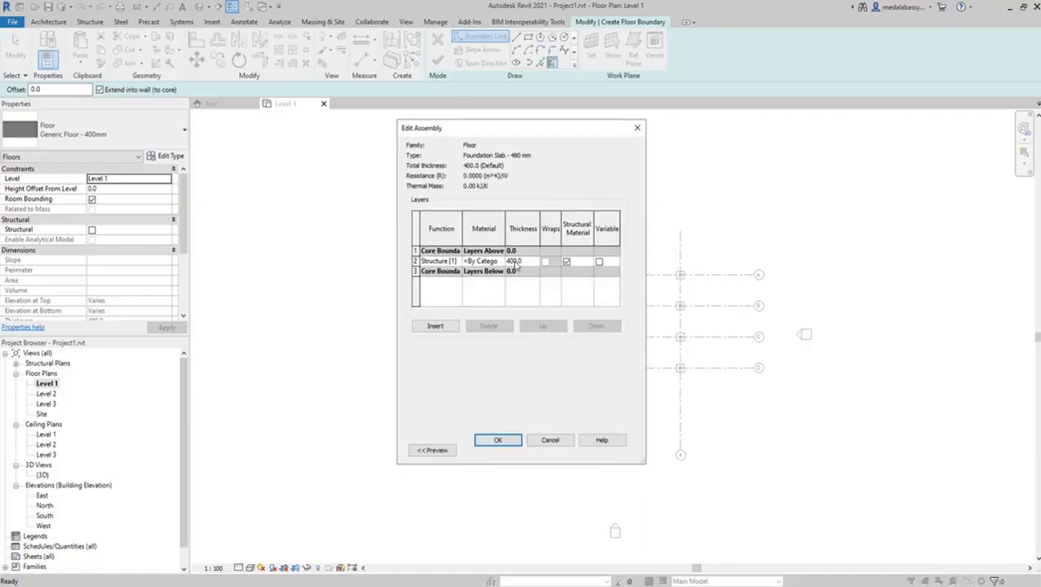
key("BackSpace")
type("8")
left_click(499, 441)
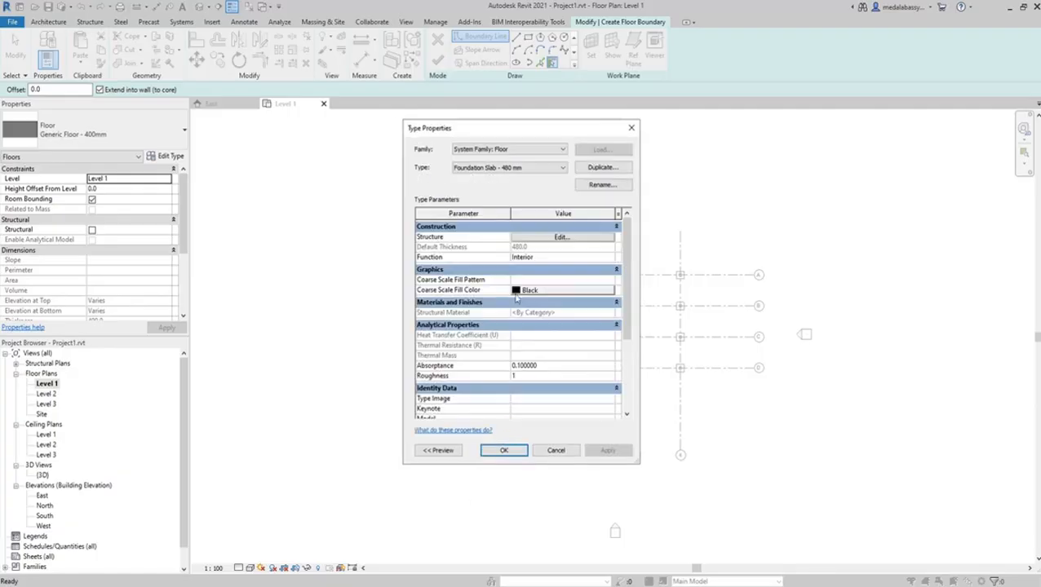
left_click(505, 453)
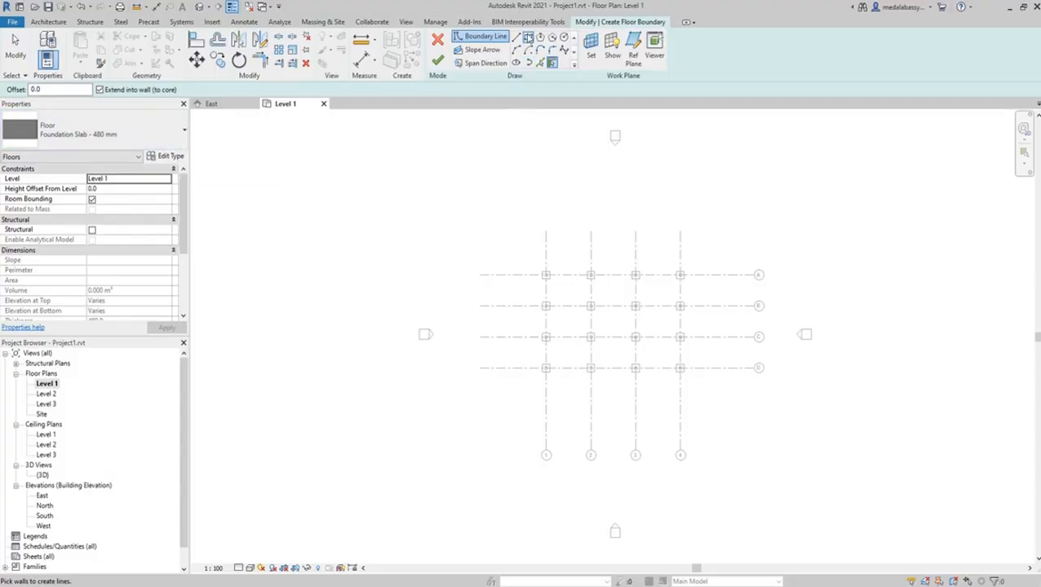
Step: Sketch a rectangular floor boundary from the outer corner of column A1 to the outer corner of column D4 and finish the floor
left_click(528, 38)
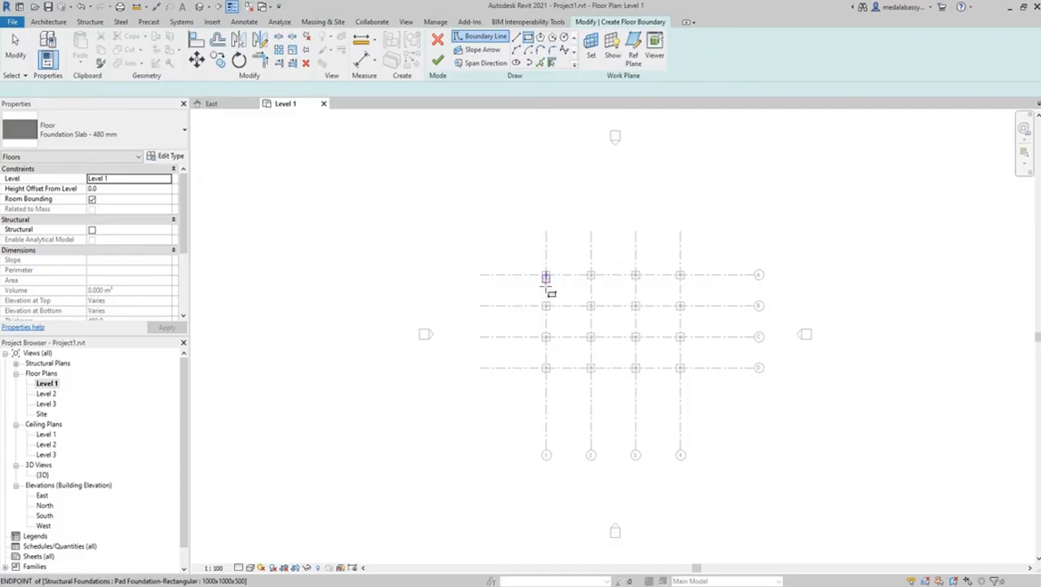
scroll(547, 284, "up", 8)
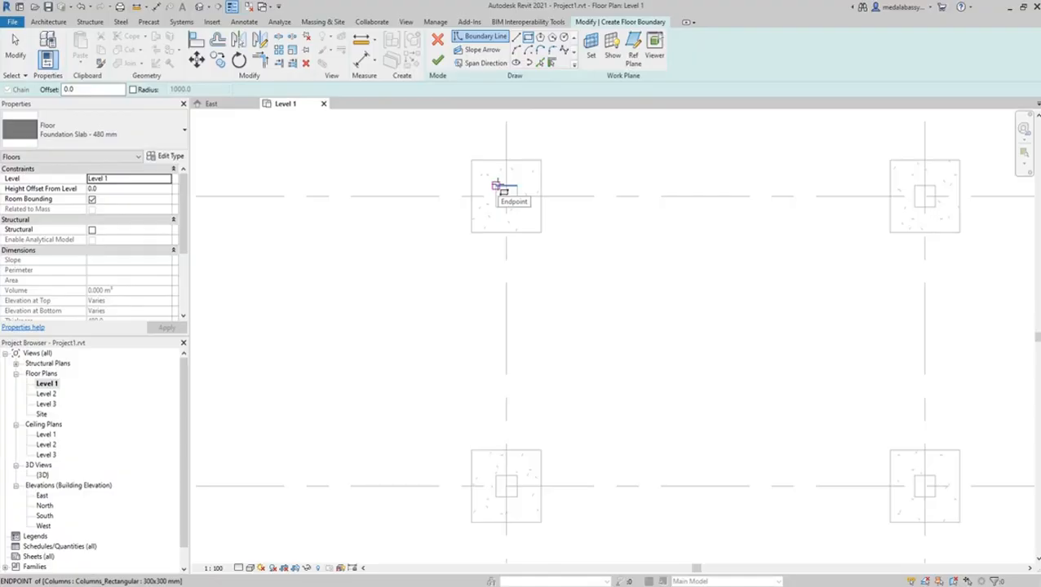
left_click(495, 185)
scroll(496, 184, "down", 3)
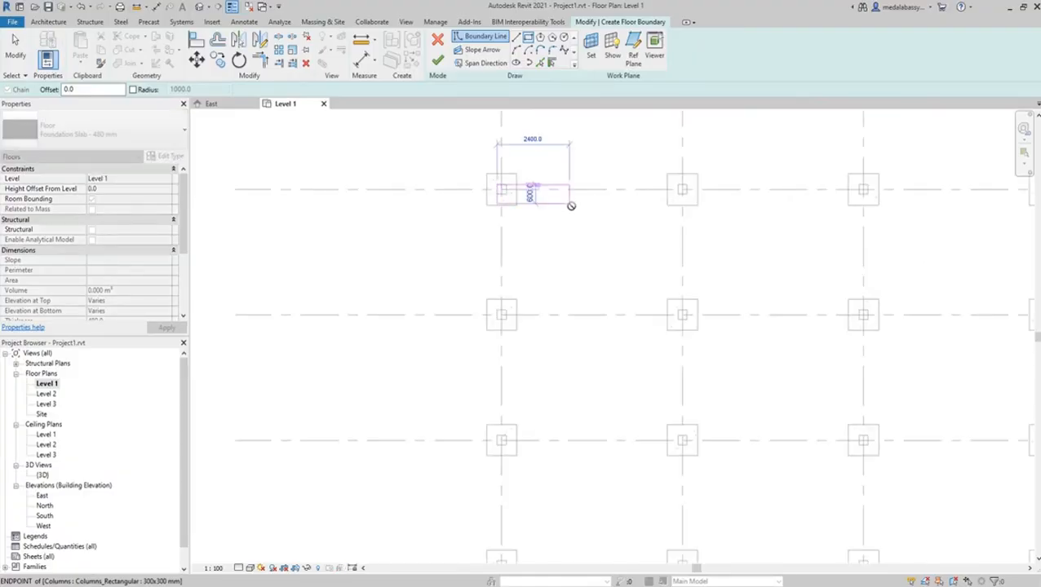
scroll(571, 205, "down", 4)
scroll(703, 310, "up", 2)
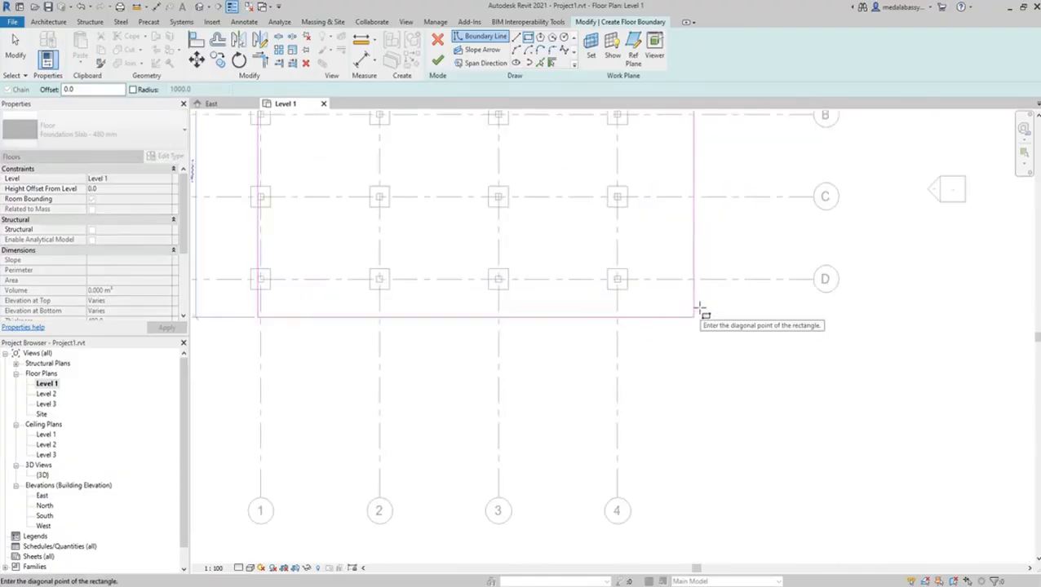
scroll(700, 308, "up", 4)
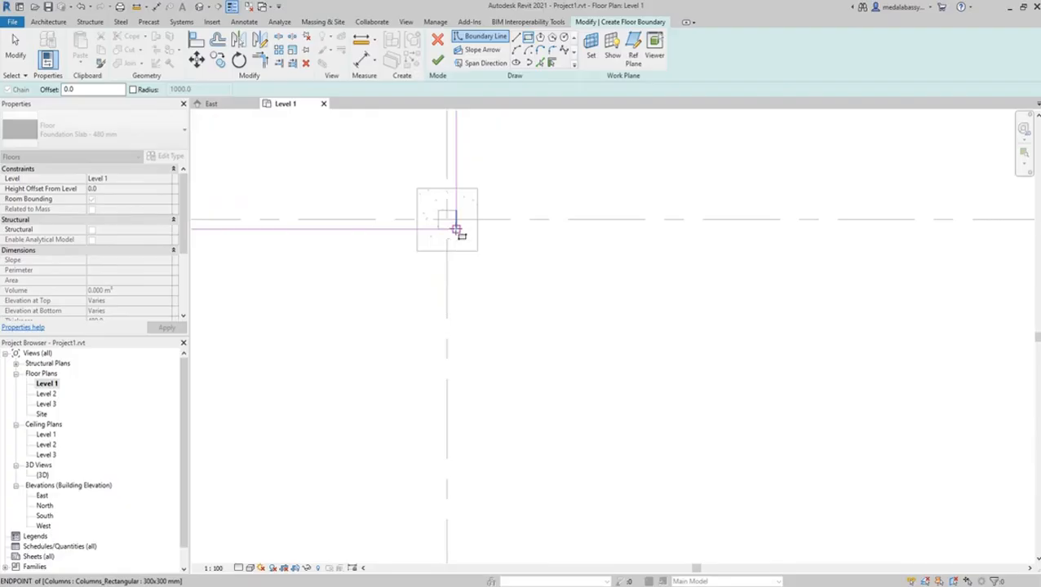
left_click(456, 229)
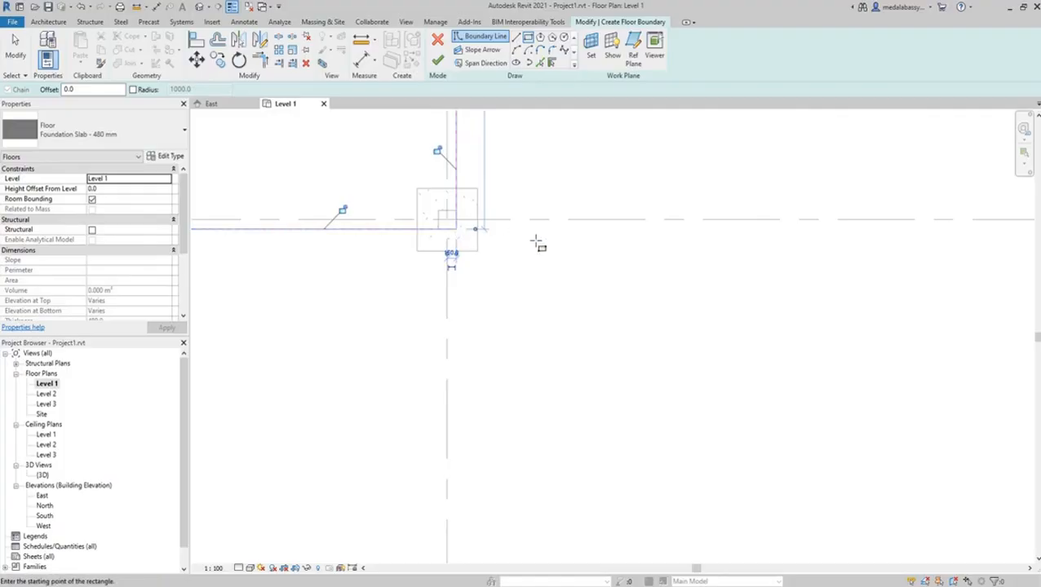
scroll(543, 245, "down", 3)
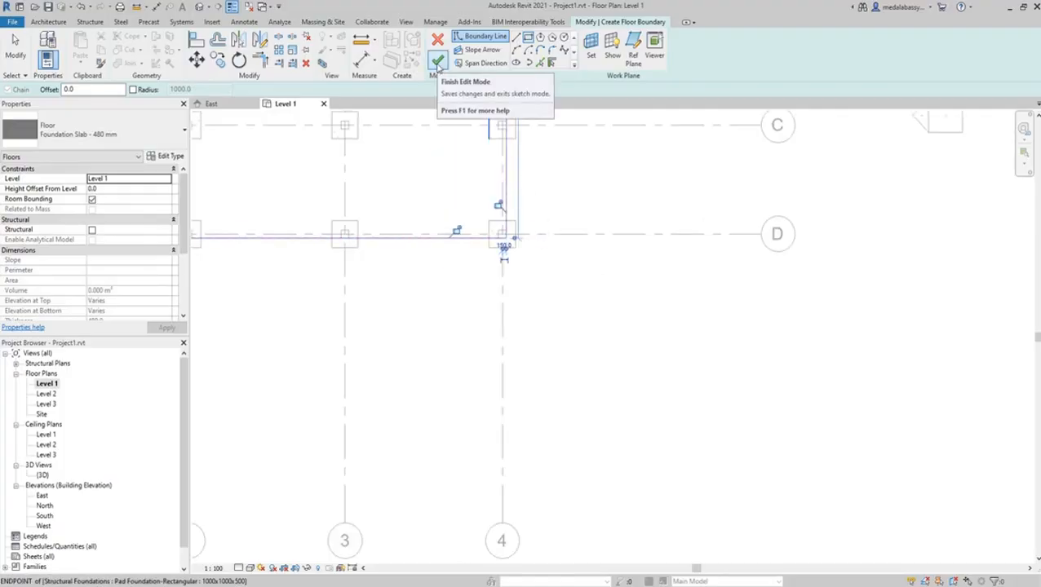
left_click(438, 62)
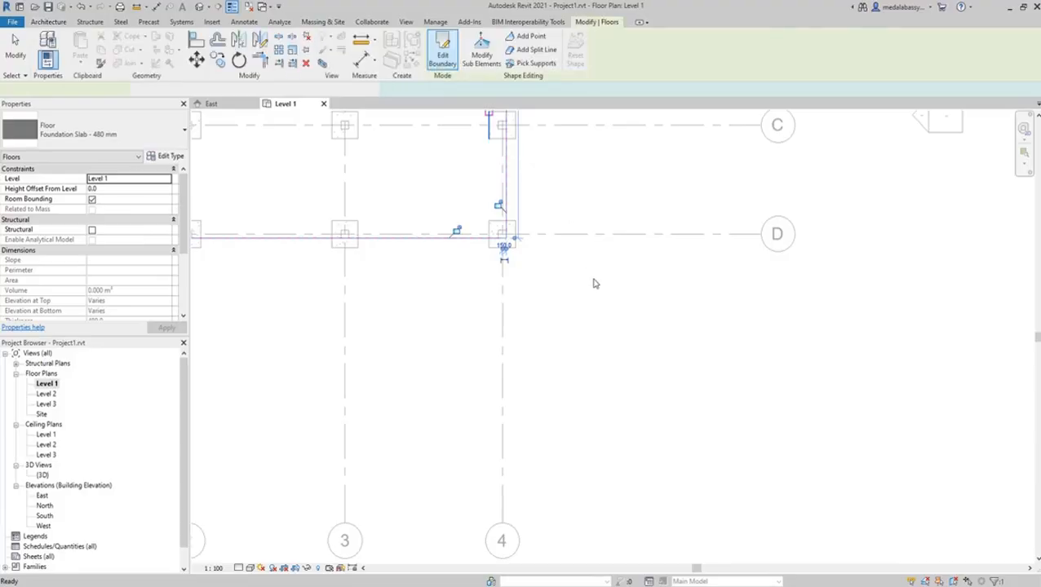
Step: Examine the new foundation slab in plan and in the 3D view, up close at the corner column and footing
scroll(594, 283, "down", 4)
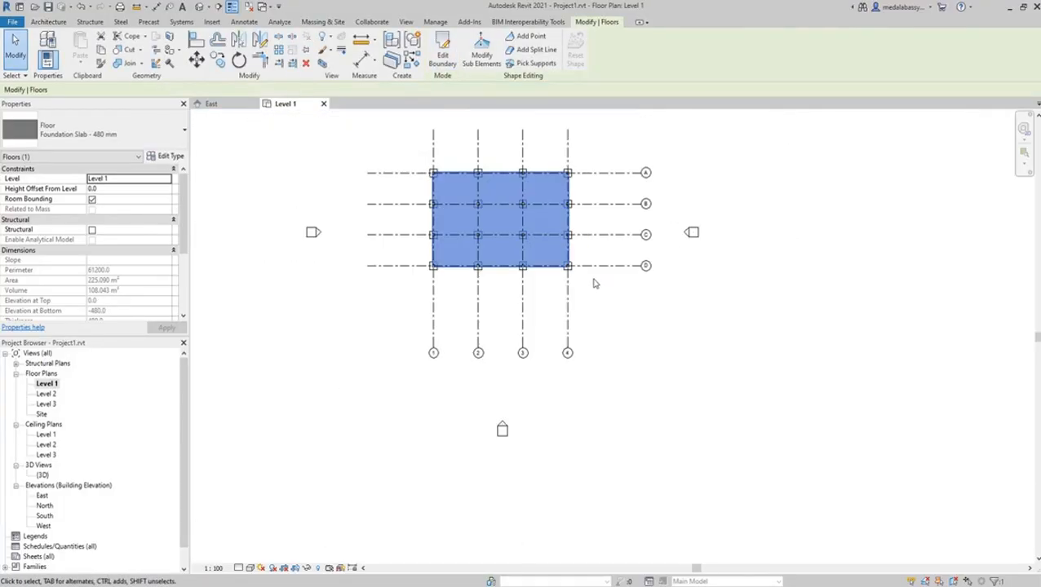
scroll(509, 206, "up", 3)
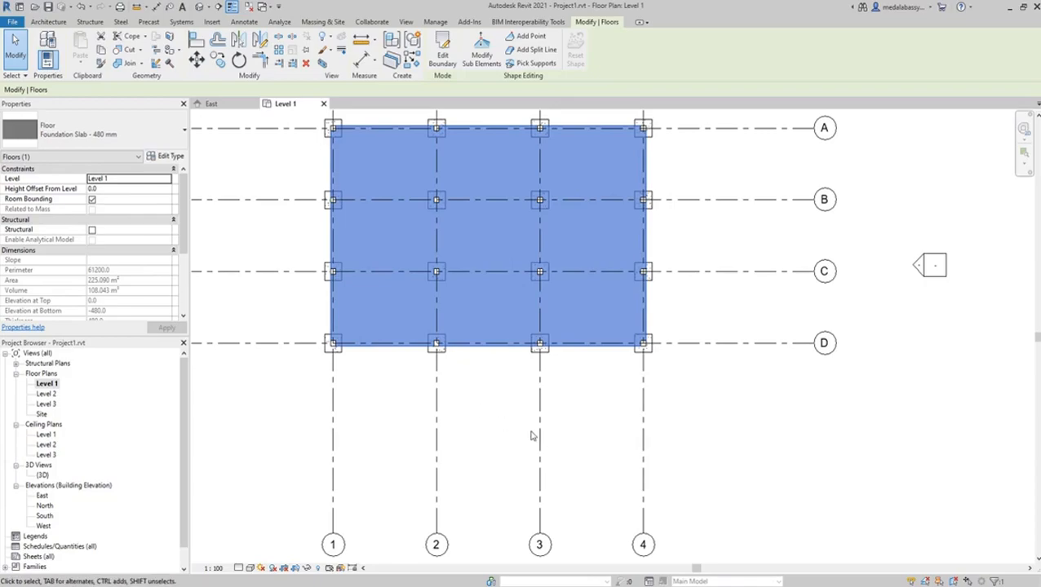
left_click(41, 476)
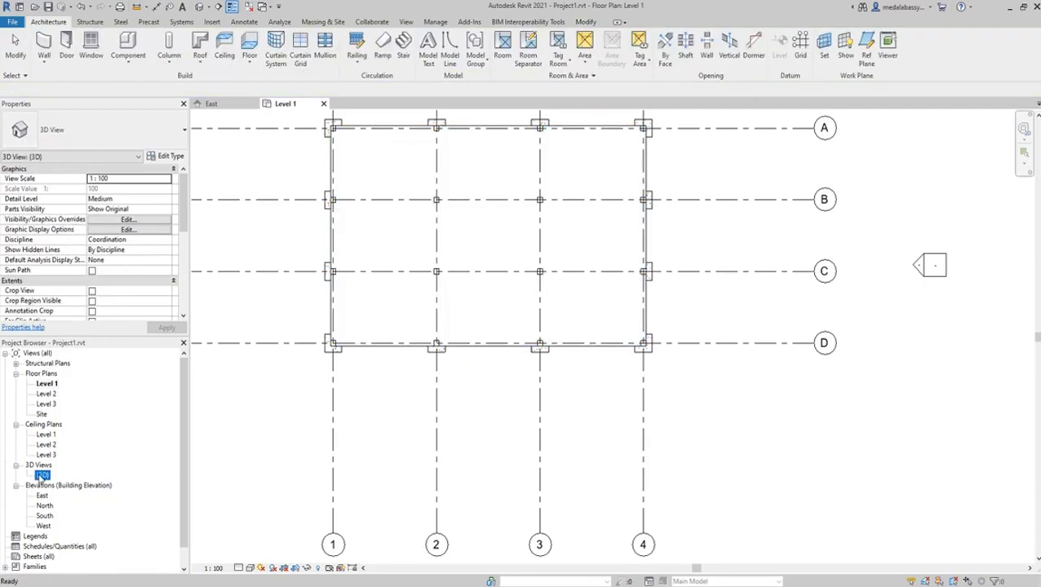
double_click(41, 476)
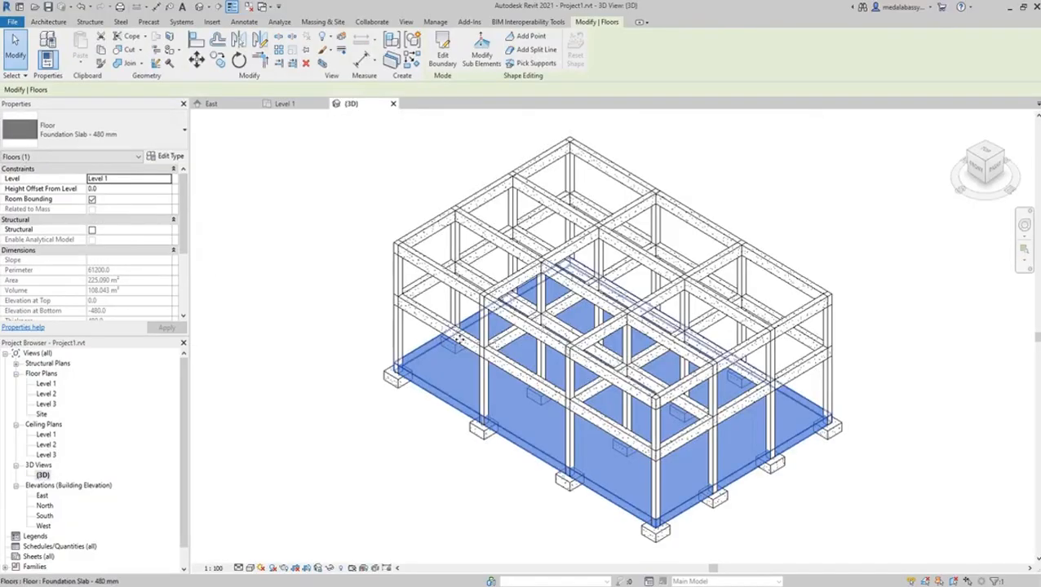
scroll(708, 550, "up", 5)
scroll(656, 481, "up", 3)
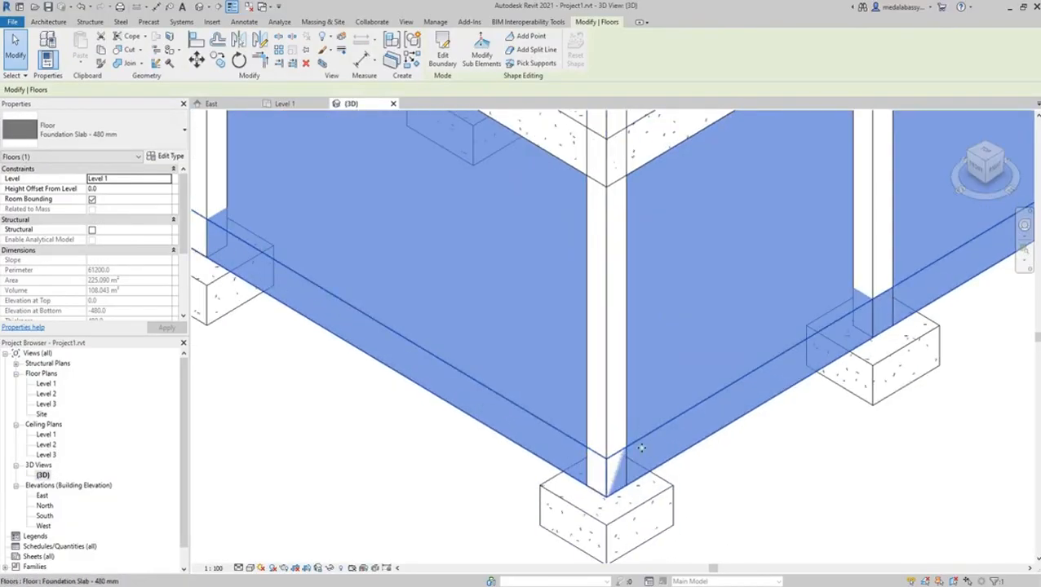
Step: Start a structural floor in the Level 2 floor plan with the Generic Floor - 400mm type
scroll(329, 390, "down", 2)
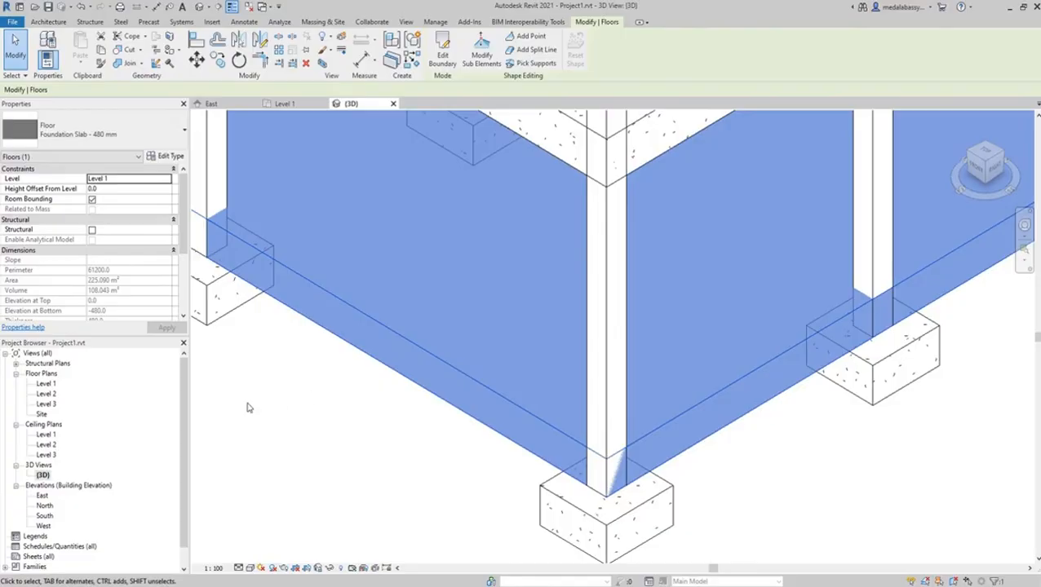
scroll(249, 408, "down", 4)
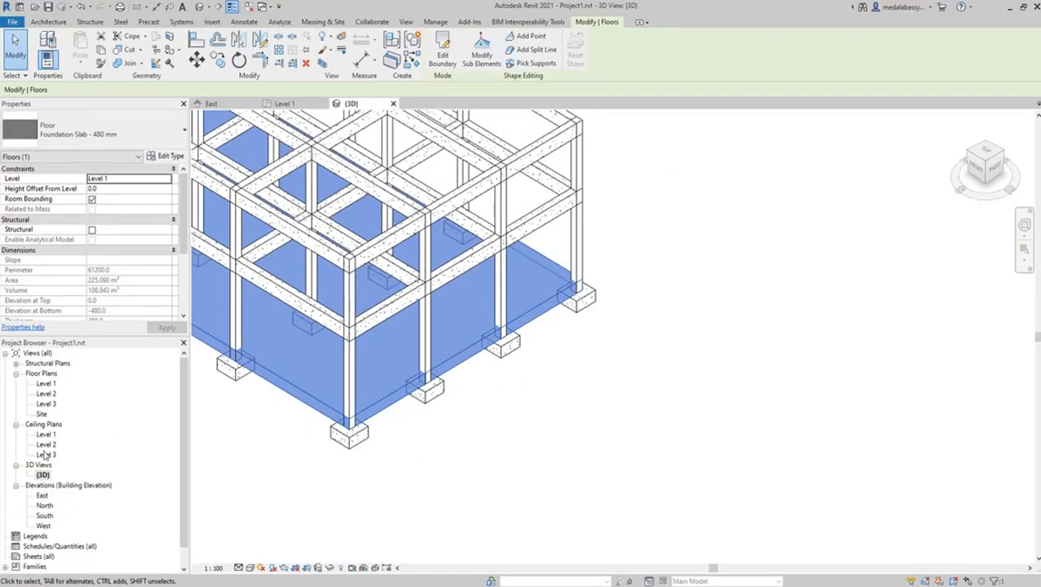
left_click(52, 394)
double_click(49, 394)
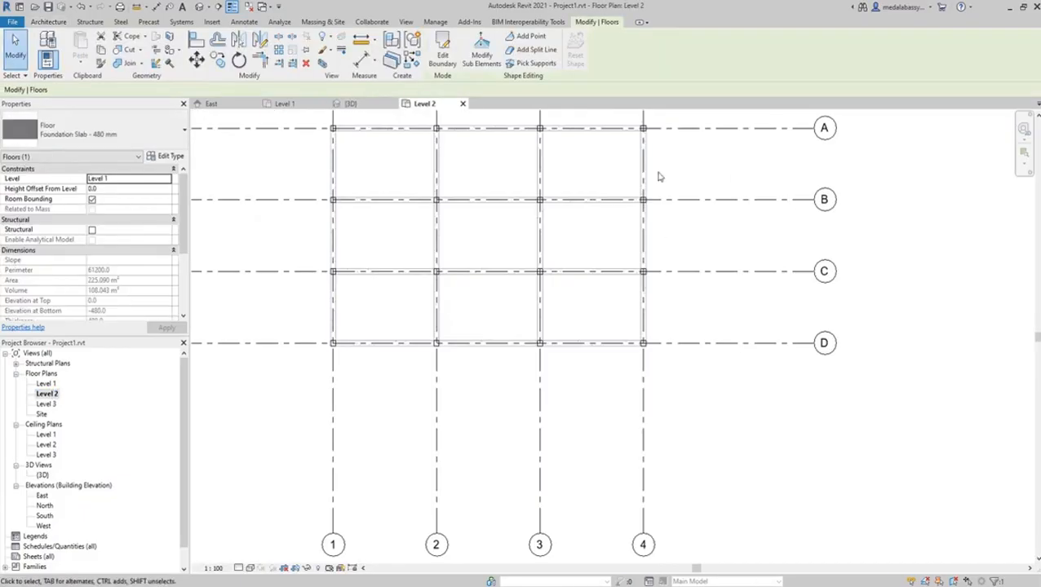
scroll(657, 173, "up", 1)
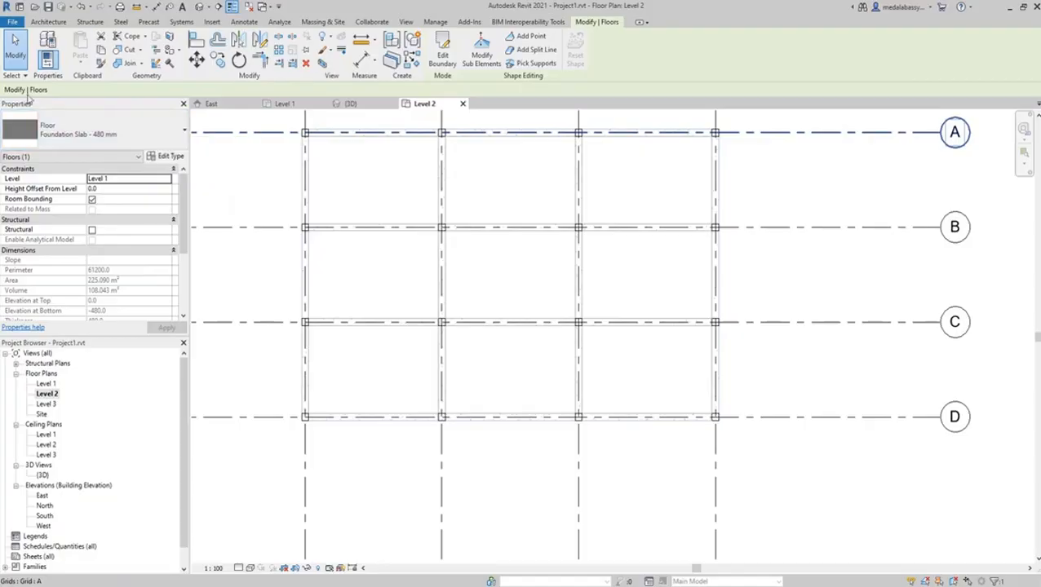
left_click(62, 23)
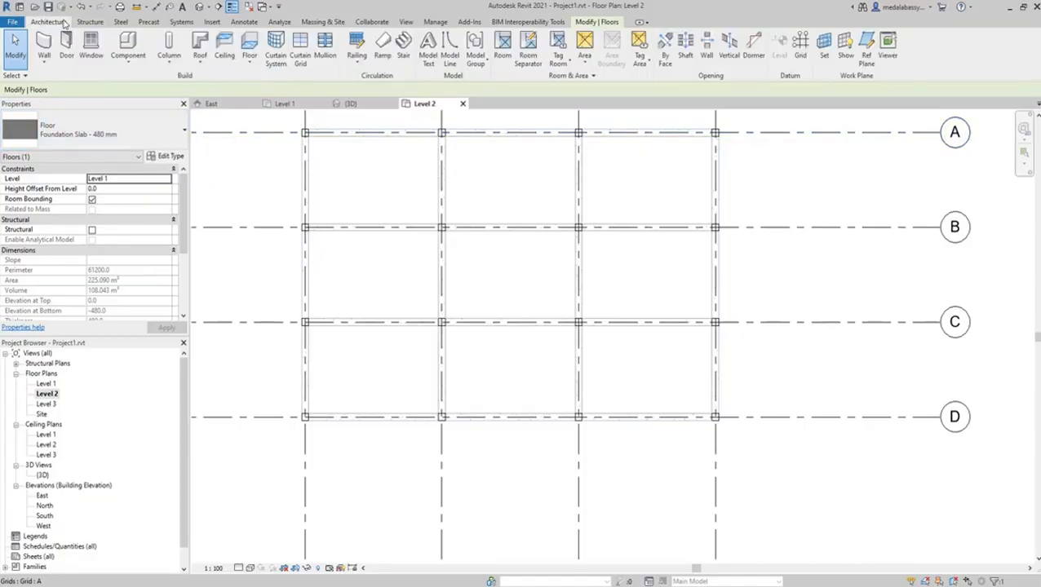
left_click(249, 58)
left_click(278, 104)
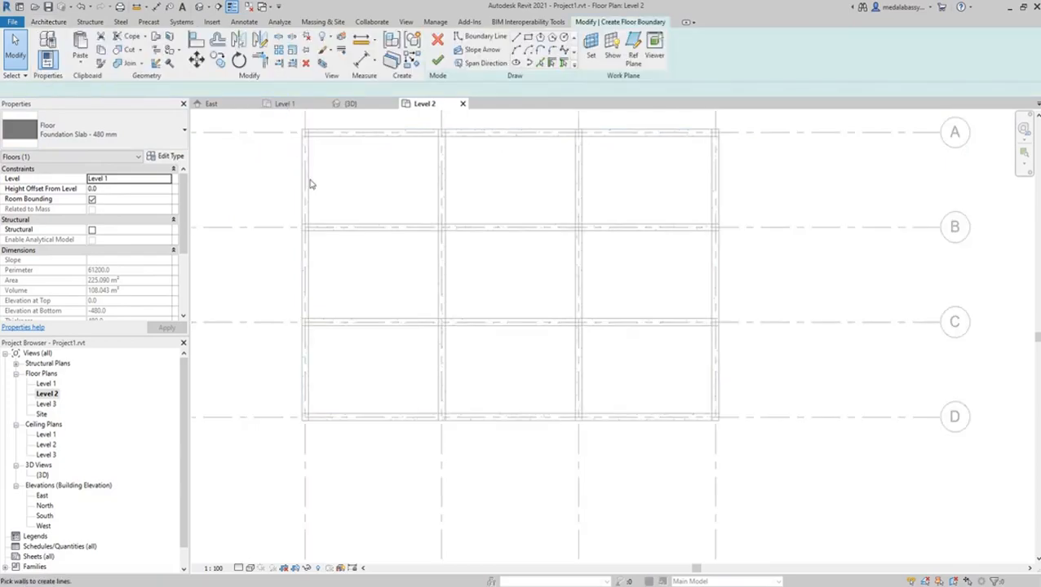
left_click(159, 134)
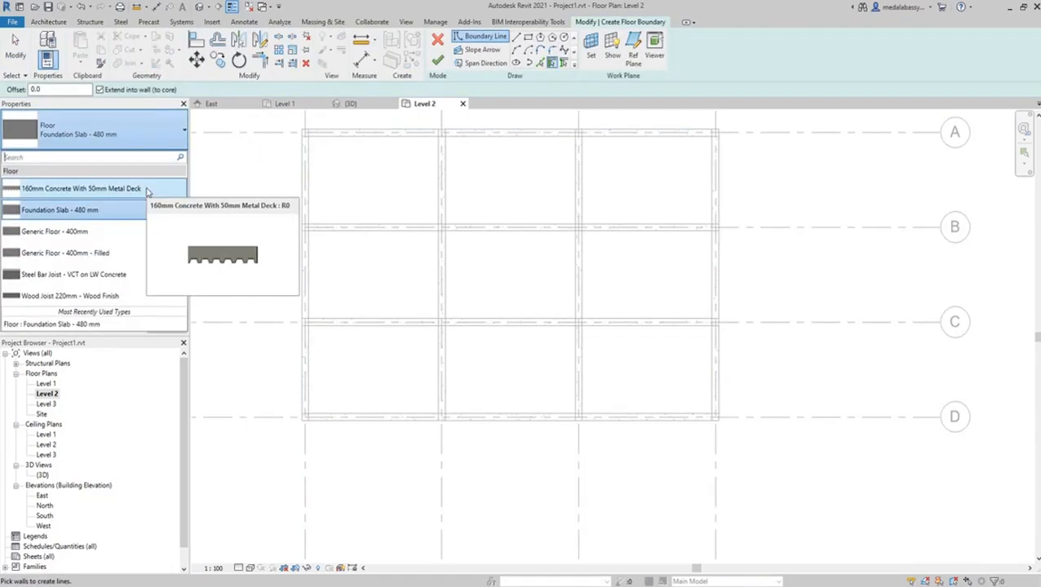
left_click(148, 234)
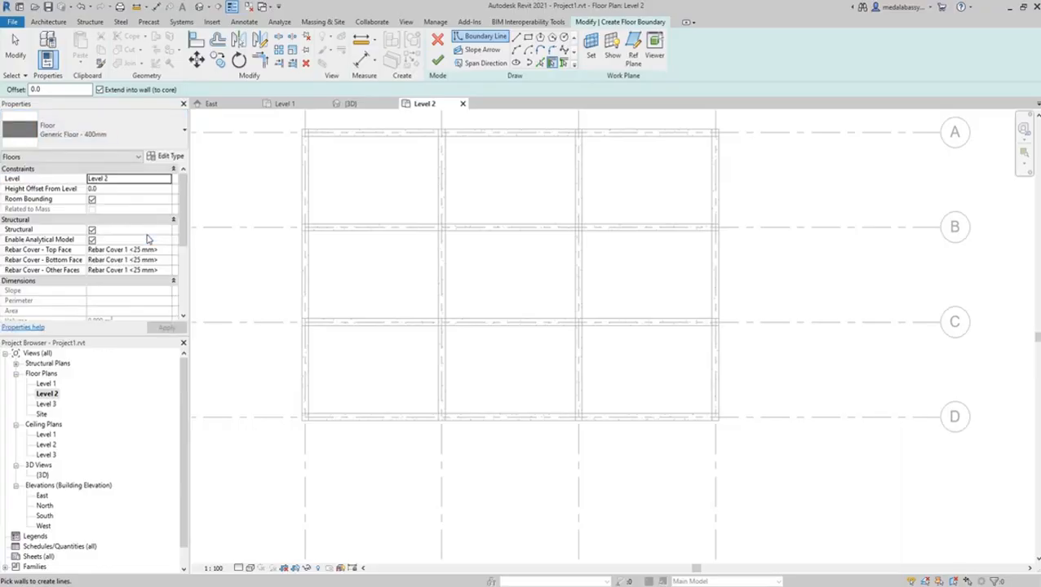
Step: Duplicate the Generic Floor - 400mm type and name the new floor type "Structural Floor - 160 mm"
left_click(175, 156)
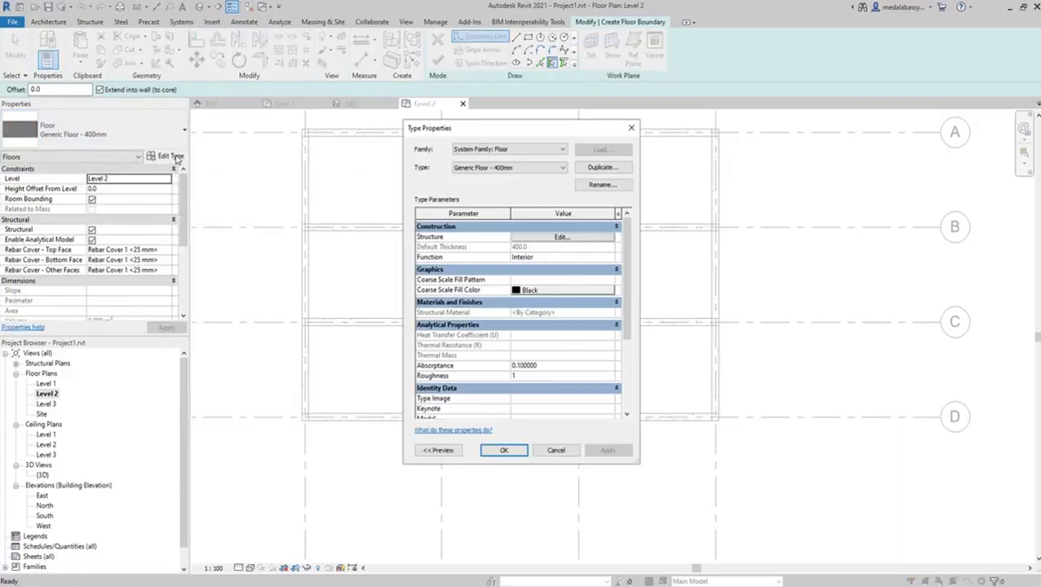
left_click(604, 168)
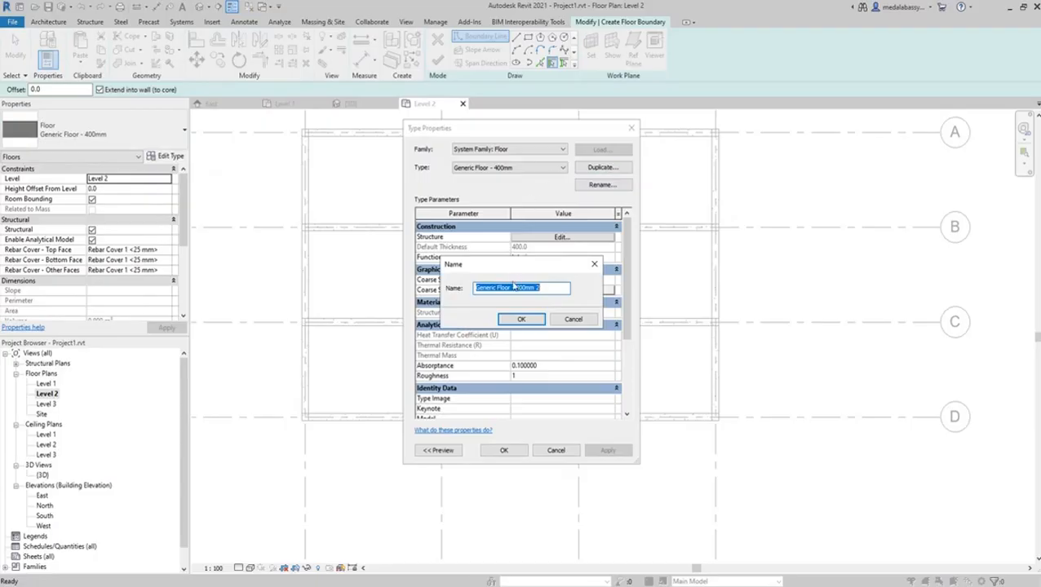
left_click(552, 289)
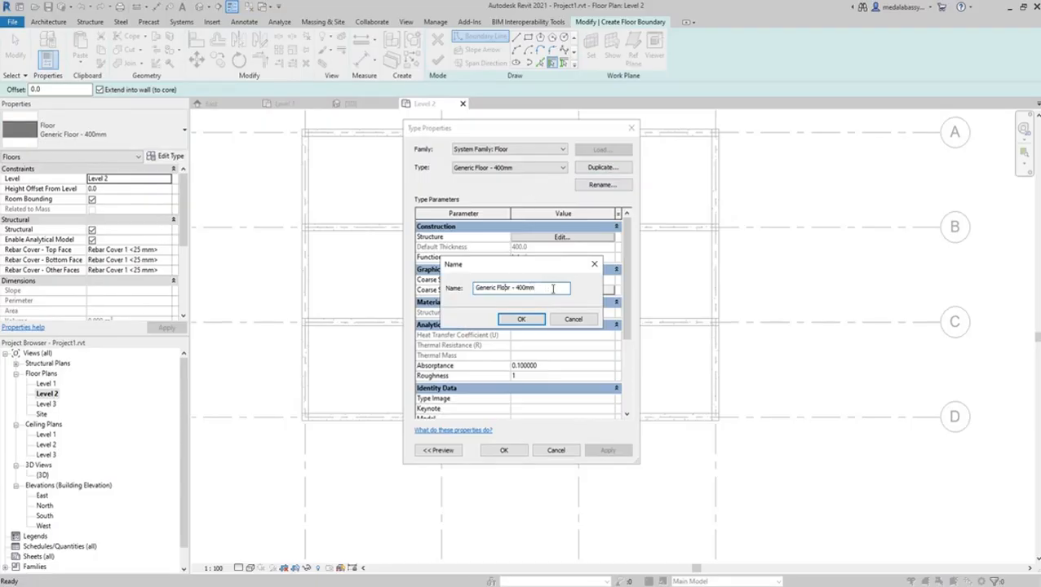
key("BackSpace")
key("BackSpace")
key("BackSpace")
key("BackSpace")
key("BackSpace")
key("BackSpace")
key("BackSpace")
key("BackSpace")
key("BackSpace")
key("BackSpace")
key("BackSpace")
key("BackSpace")
key("BackSpace")
type("5tructural Floor 166")
key("BackSpace")
type("0 -")
key("BackSpace")
key("BackSpace")
key("BackSpace")
key("BackSpace")
left_click(522, 319)
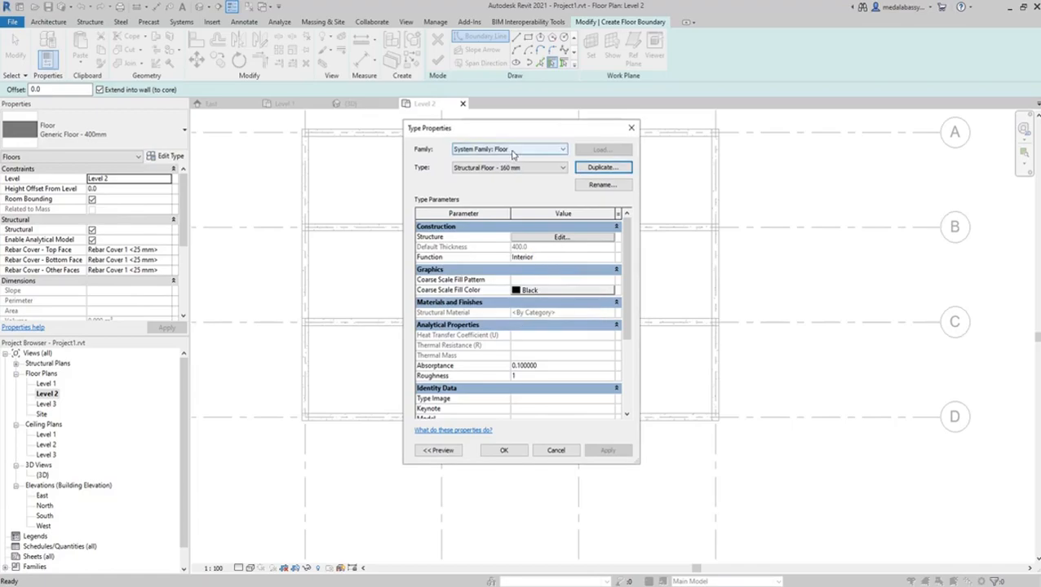
Step: Set the structure layer thickness of the Structural Floor - 160 mm type to 160 and apply the type
left_click(543, 241)
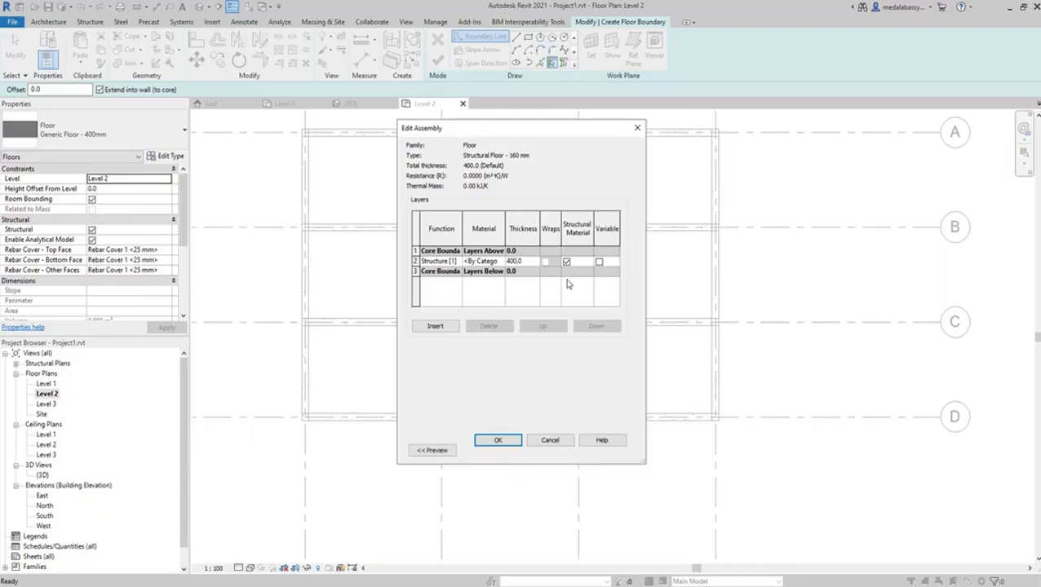
key("BackSpace")
key("BackSpace")
key("BackSpace")
type("160")
left_click(493, 441)
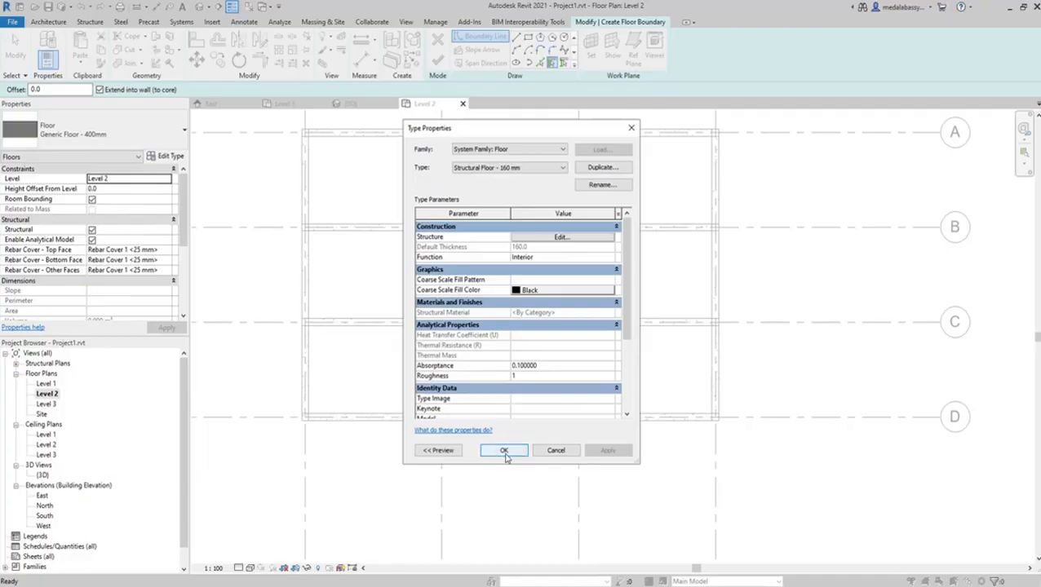
left_click(504, 452)
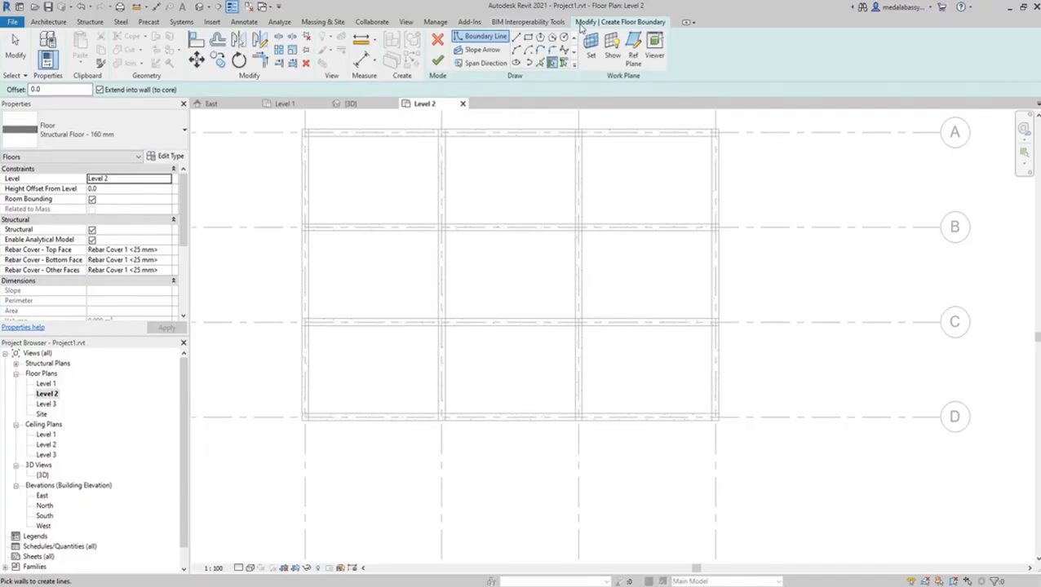
Step: Sketch a rectangular Level 2 floor boundary from the outer corner of column A1 to the outer corner of column D4 and finish the floor
left_click(528, 38)
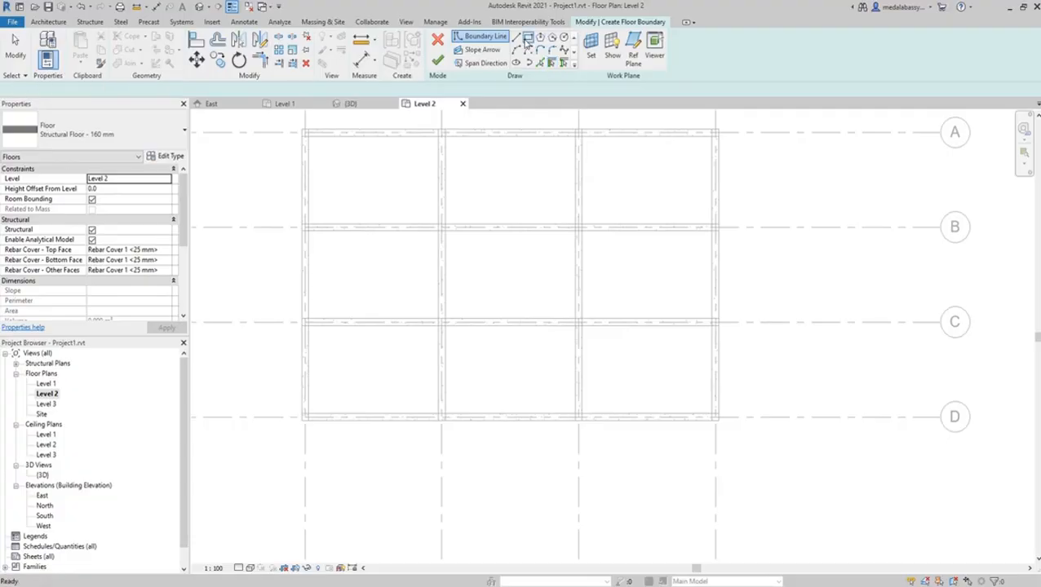
left_click(301, 128)
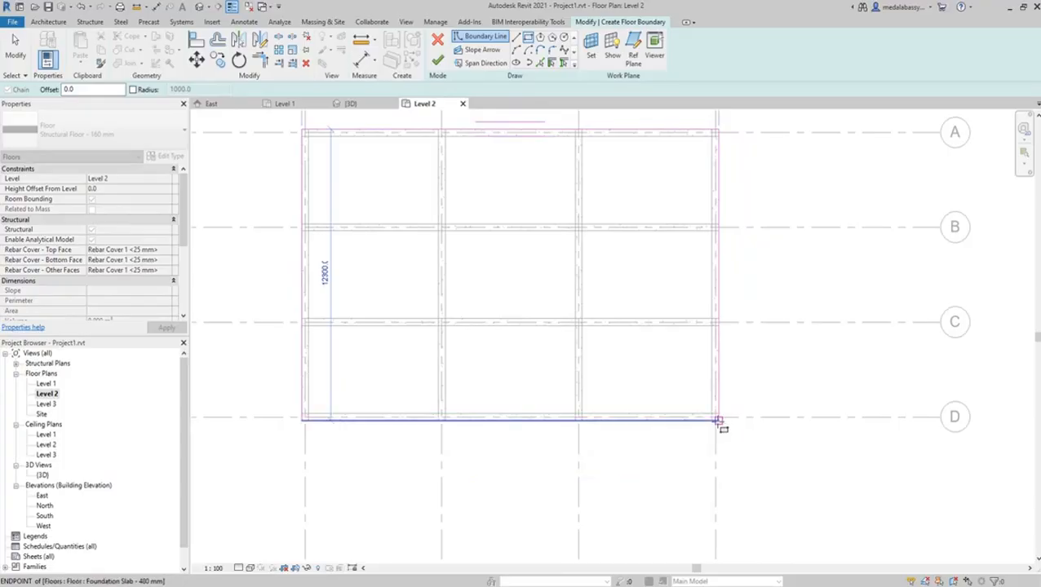
left_click(718, 420)
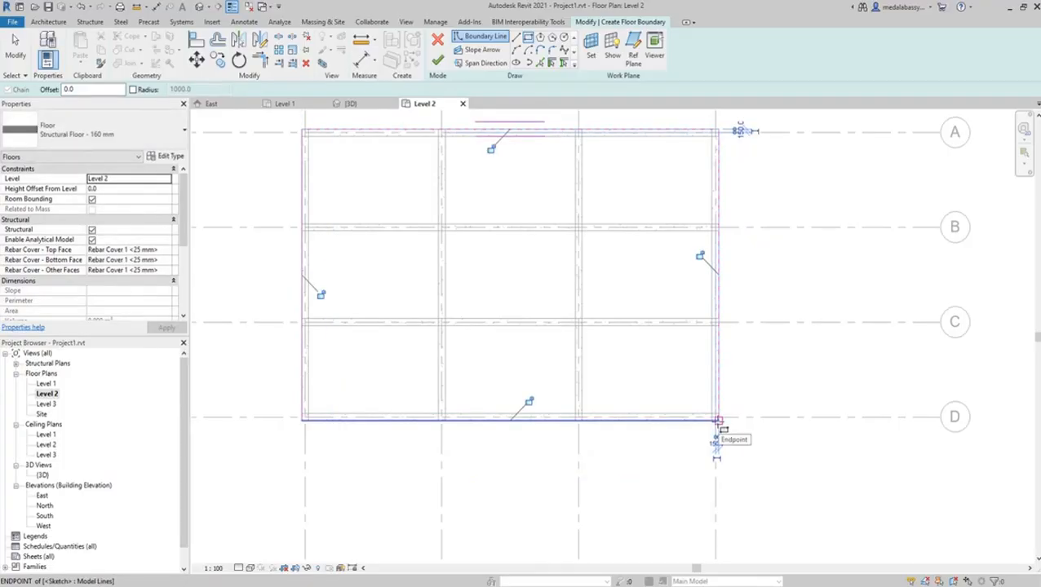
left_click(438, 61)
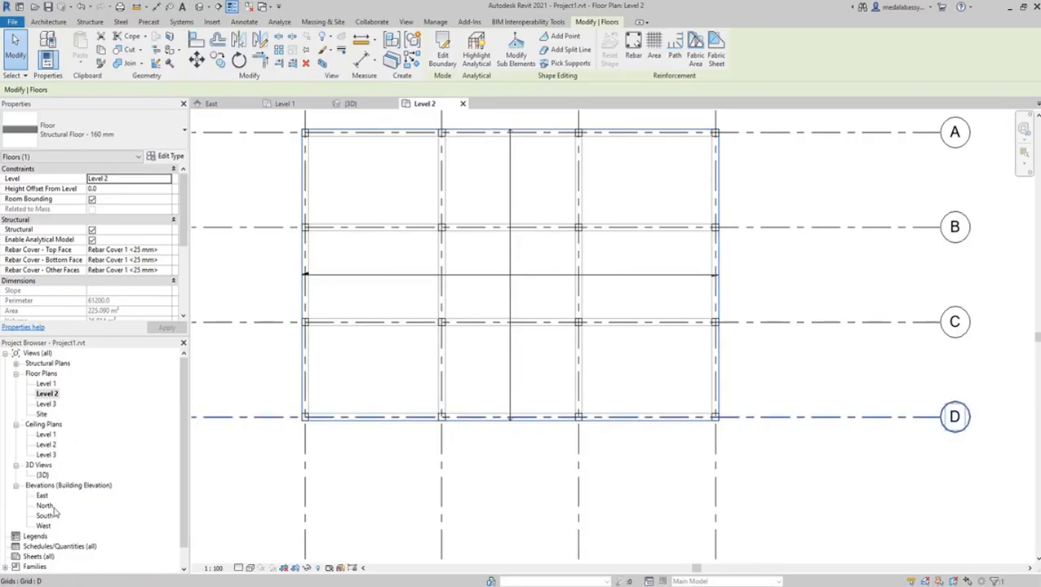
Step: Copy the Level 2 structural floor in the 3D view and paste it aligned to Level 3
double_click(42, 476)
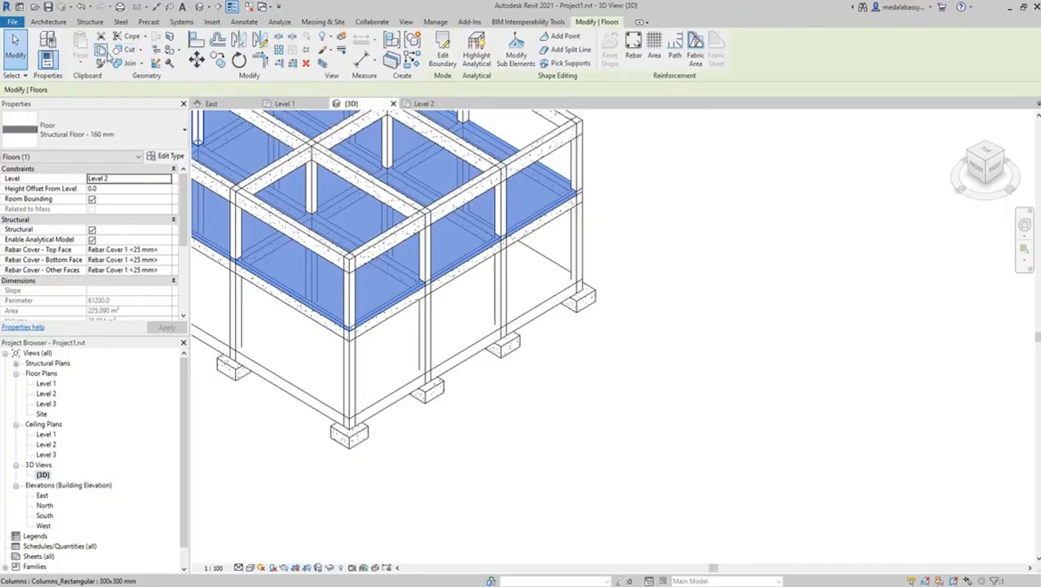
left_click(102, 52)
left_click(81, 64)
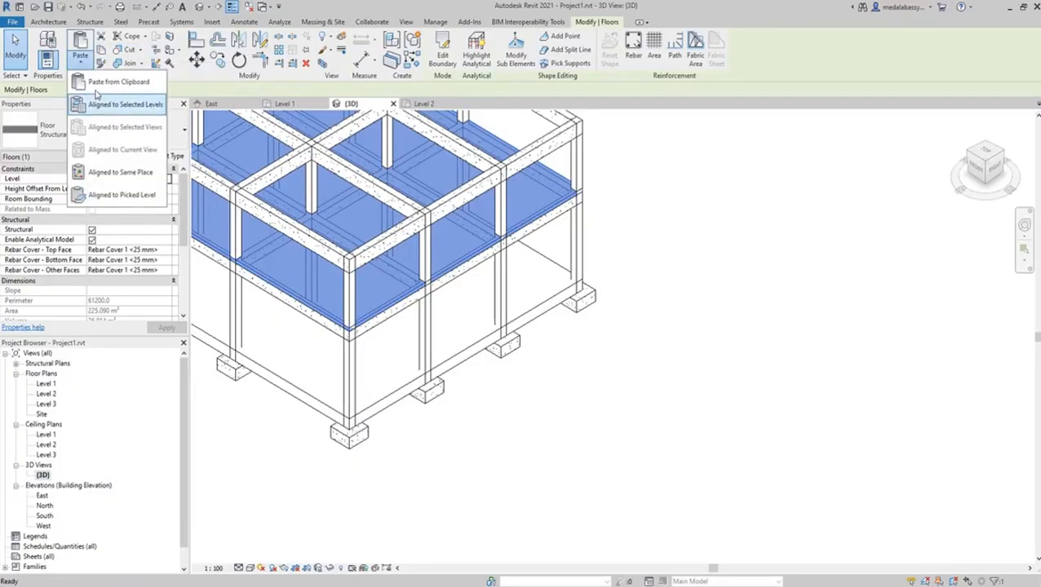
left_click(112, 106)
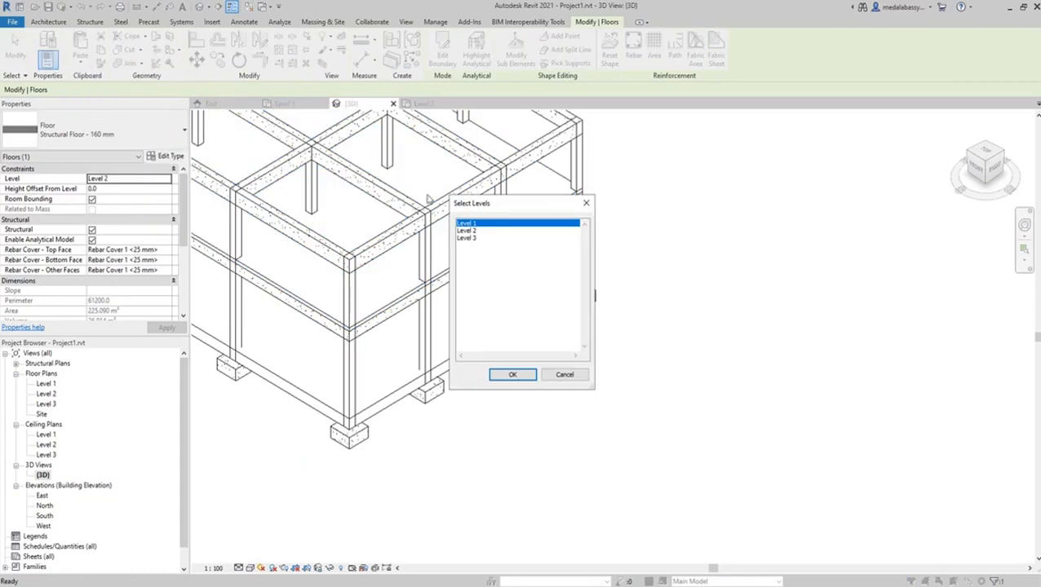
left_click(468, 238)
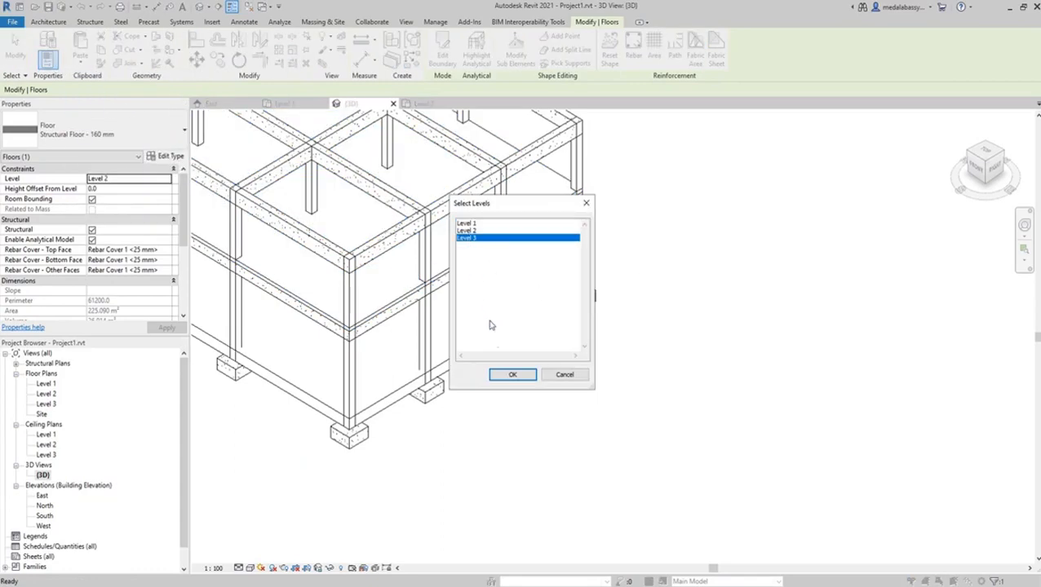
left_click(511, 374)
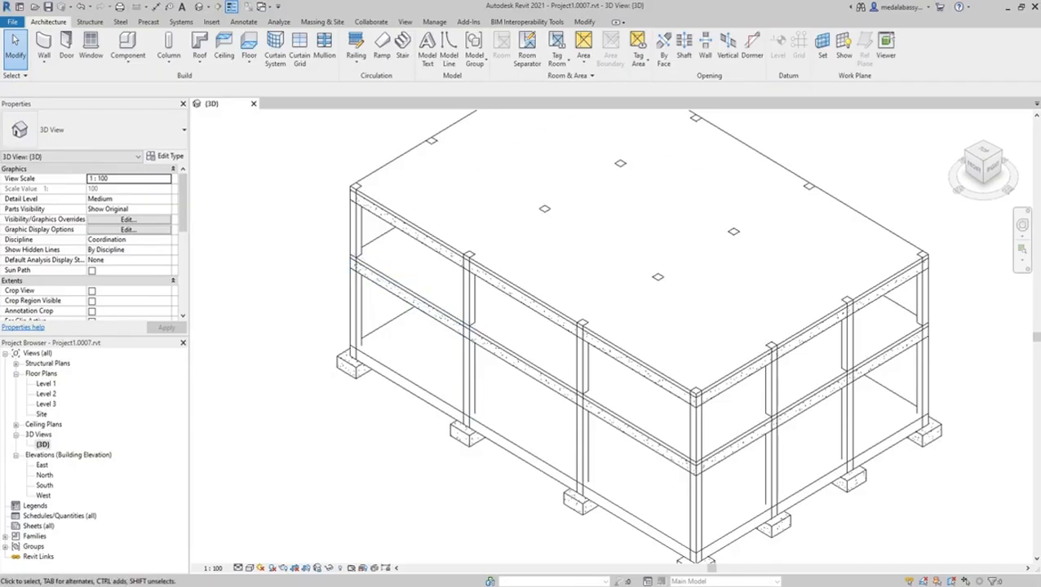
Step: Set the cut plane offset in the Level 1 floor plan's view range to 1500
key("alt+Tab")
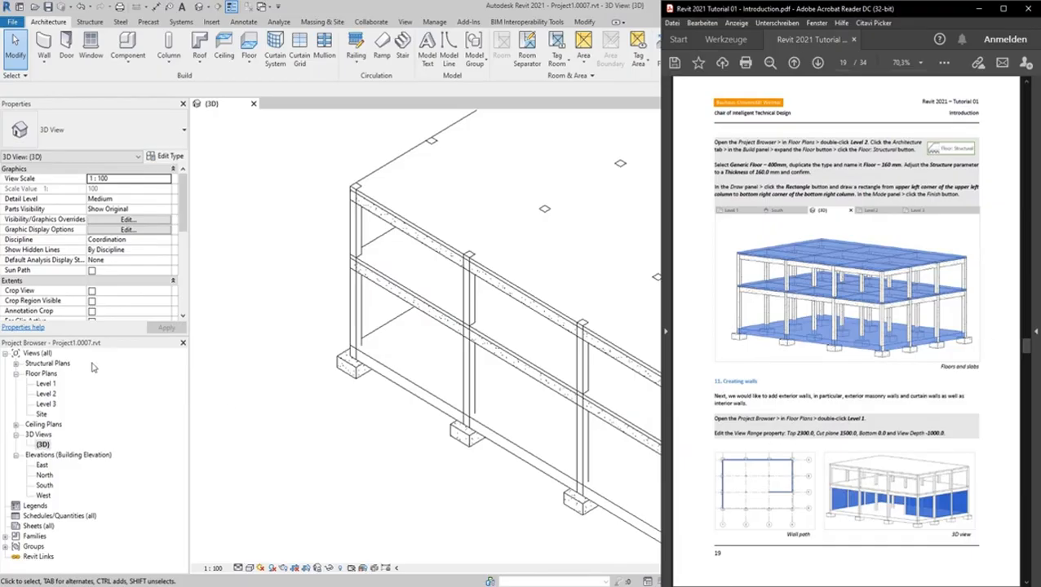
double_click(51, 384)
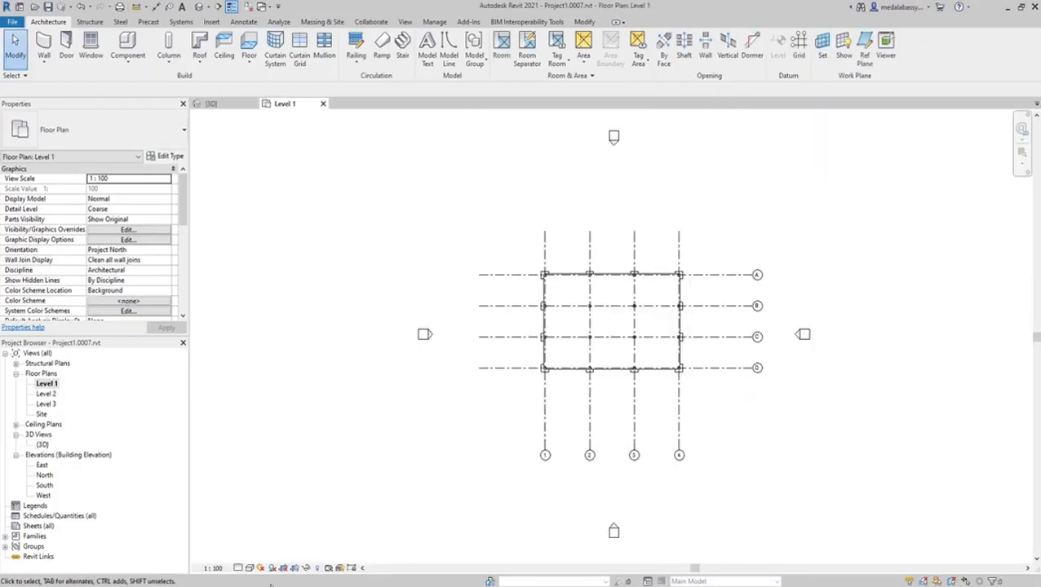
mouse_move(176, 586)
scroll(126, 275, "down", 1)
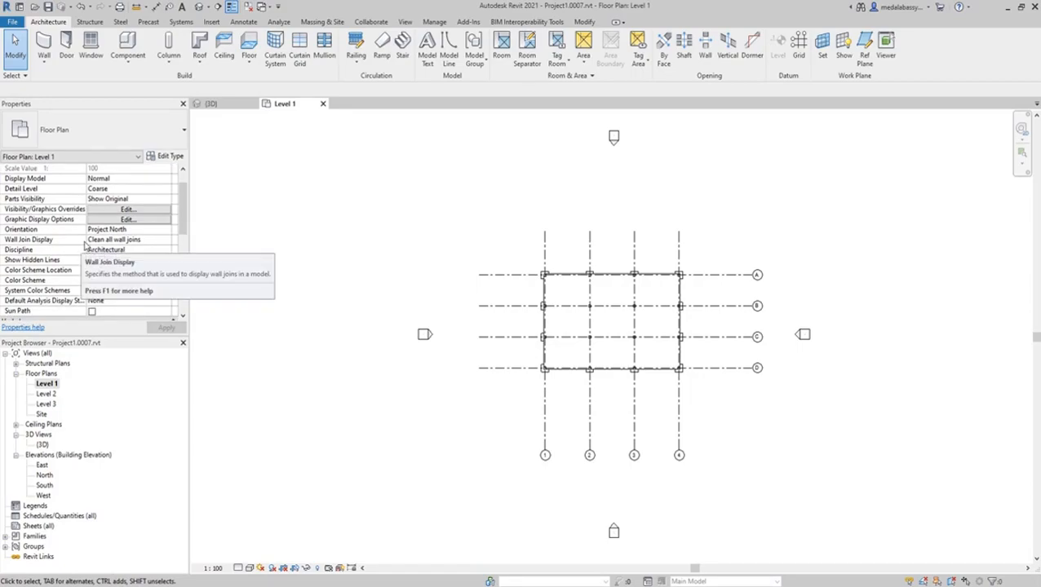
scroll(80, 244, "down", 2)
scroll(78, 259, "down", 2)
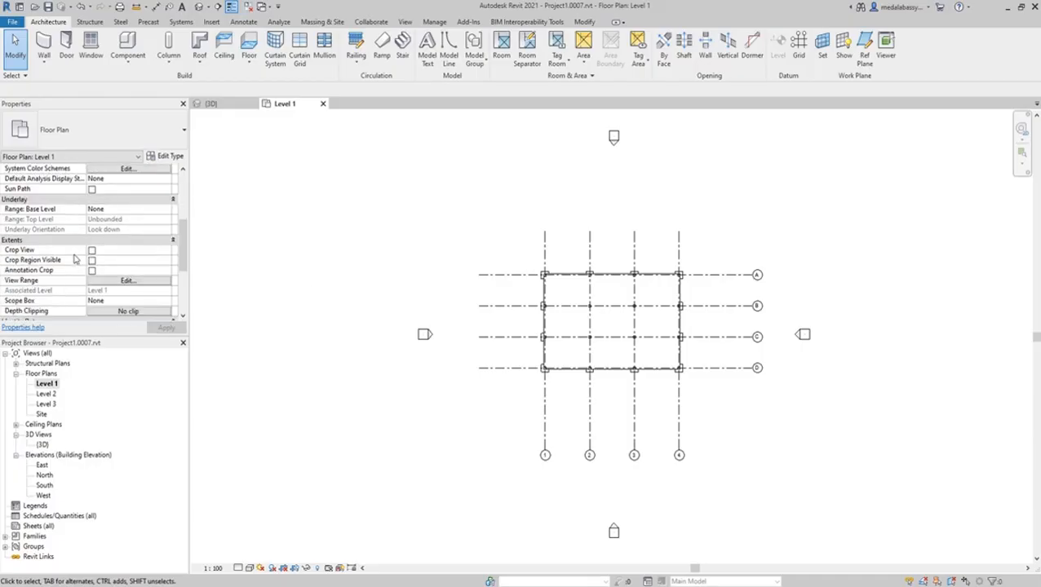
left_click(127, 280)
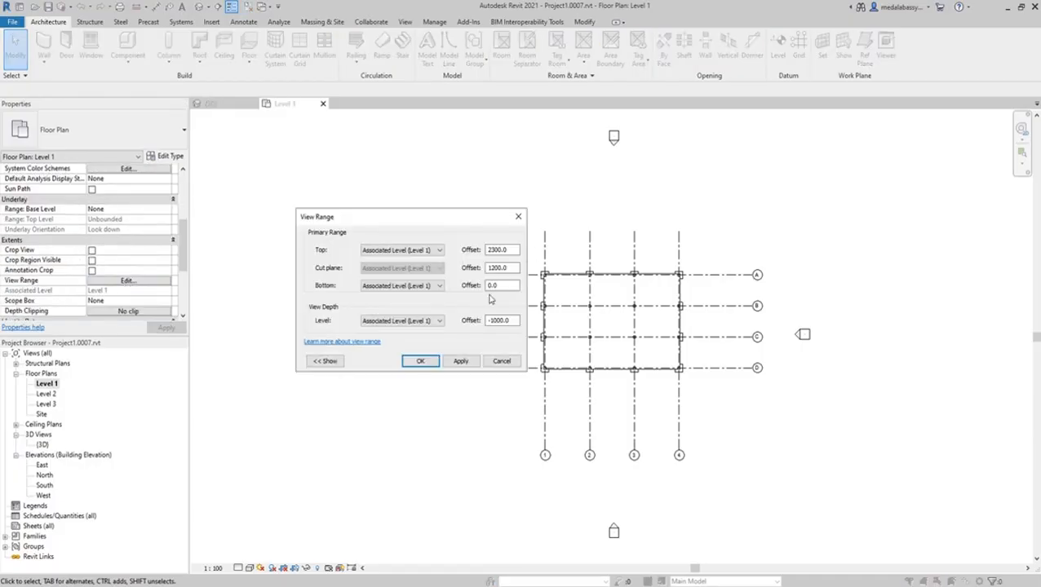
left_click(498, 267)
key("BackSpace")
type("5")
left_click(423, 363)
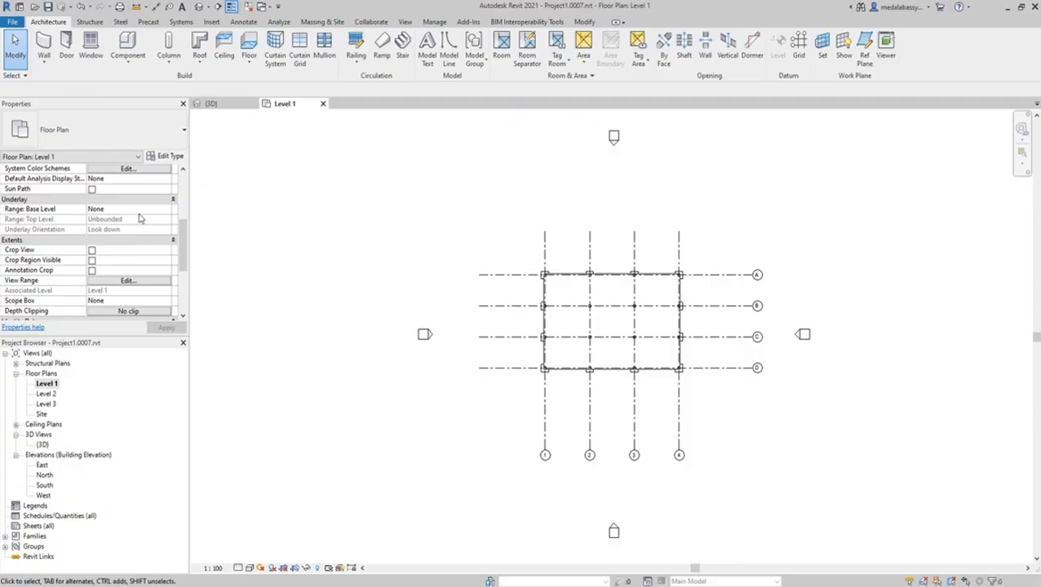
Step: Start an architectural wall and duplicate the Generic - 90mm Brick type as "Wall Ext Brick - 215 mm"
left_click(44, 59)
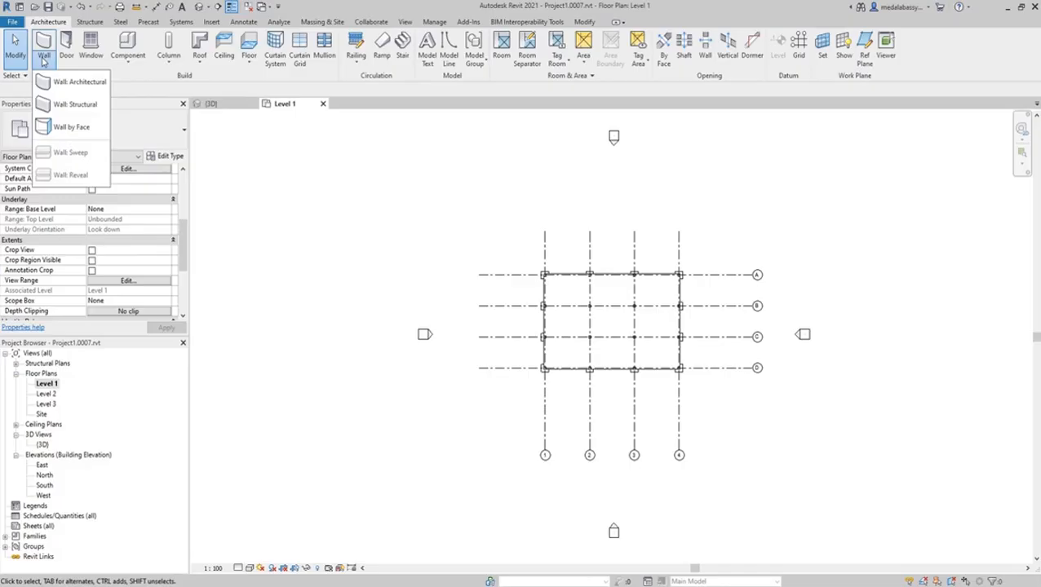
left_click(65, 83)
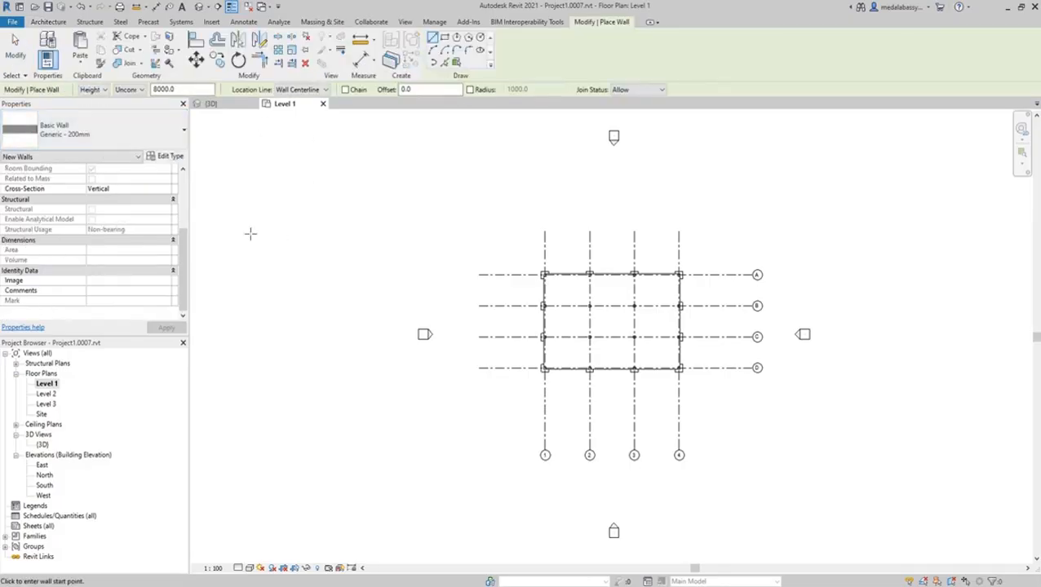
left_click(163, 132)
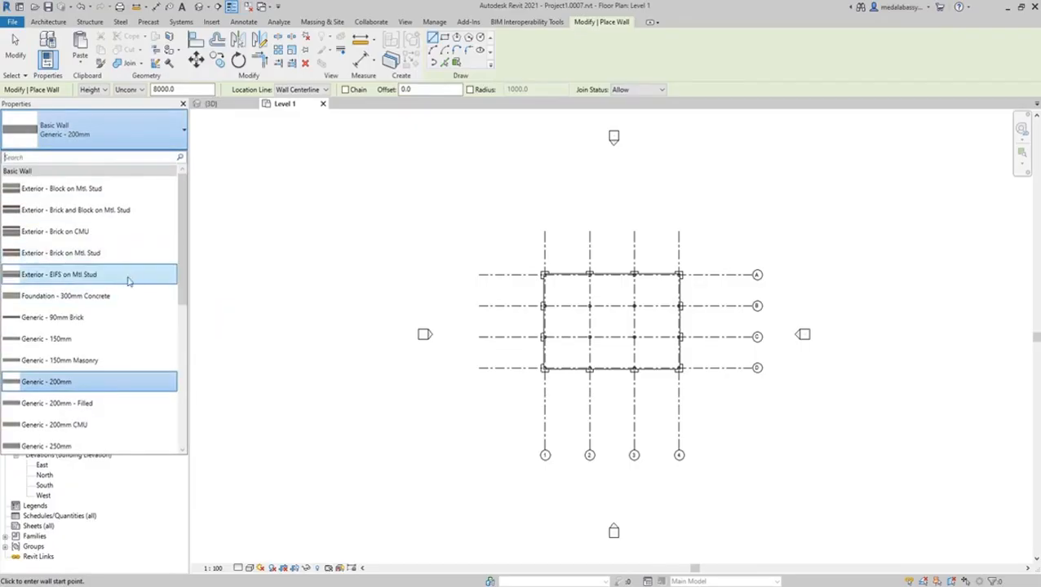
left_click(106, 326)
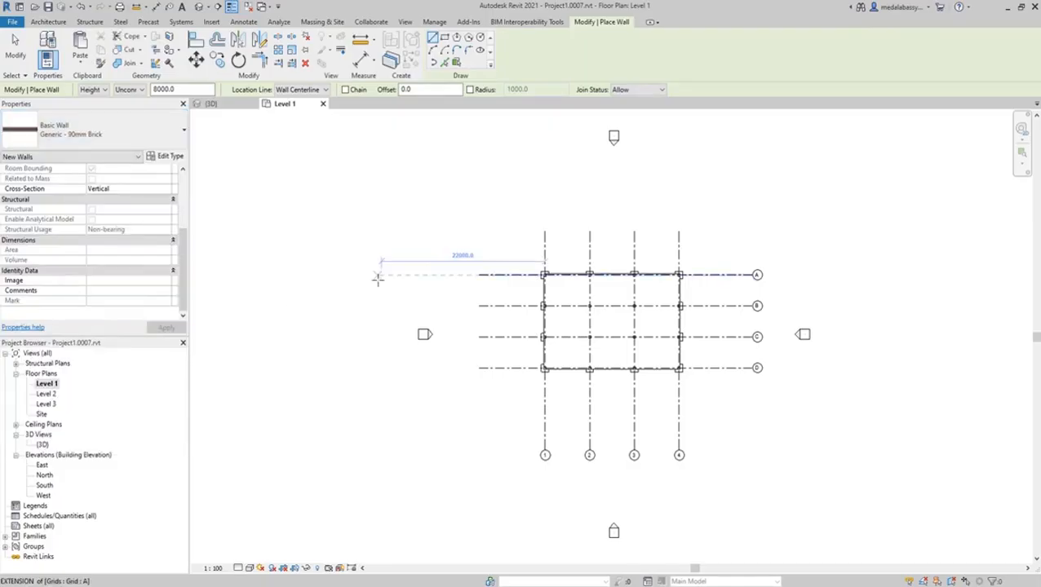
left_click(169, 156)
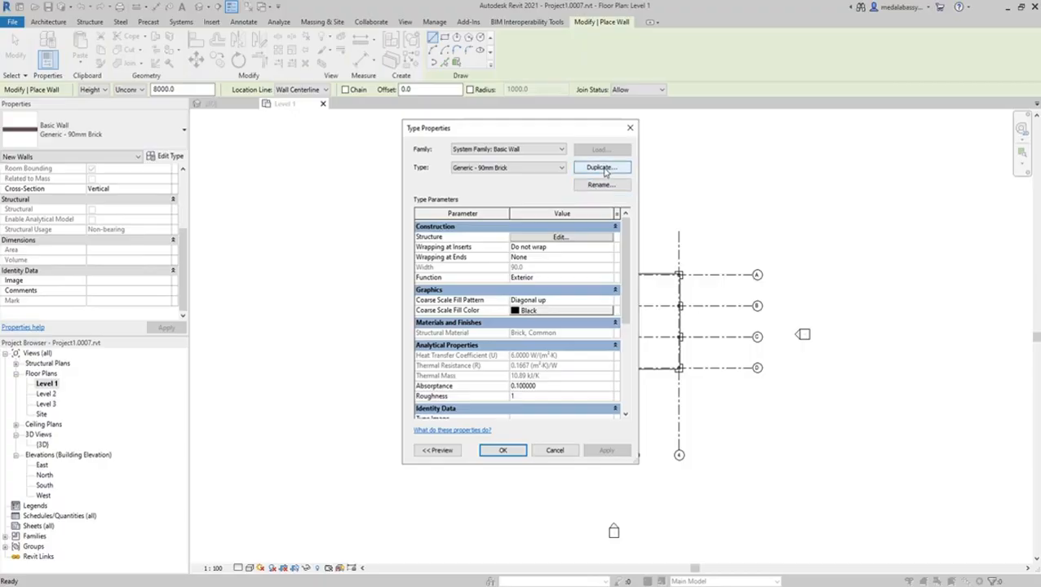
left_click(602, 169)
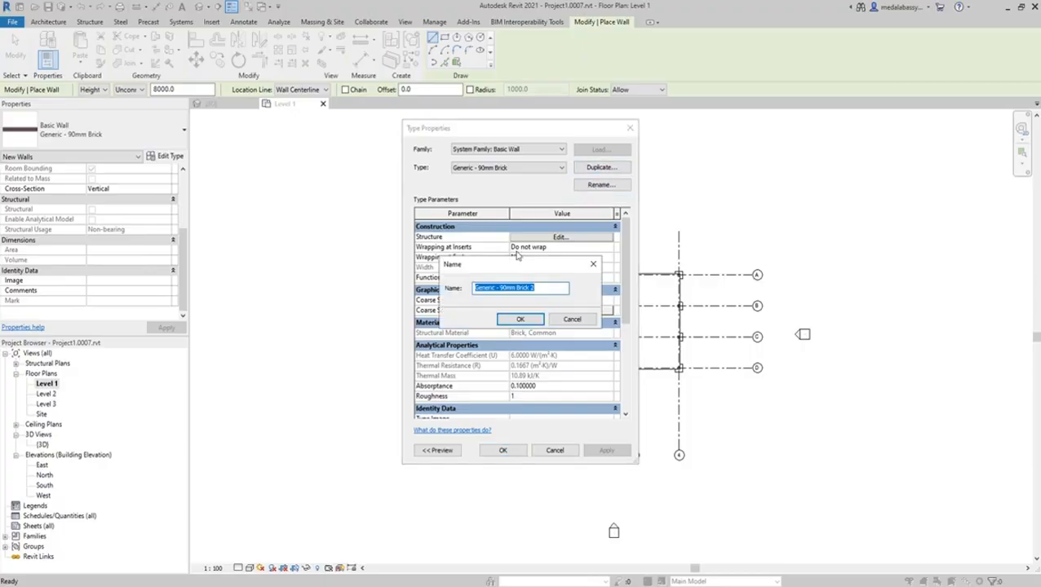
type("Wall Ext Brick - 215 mm")
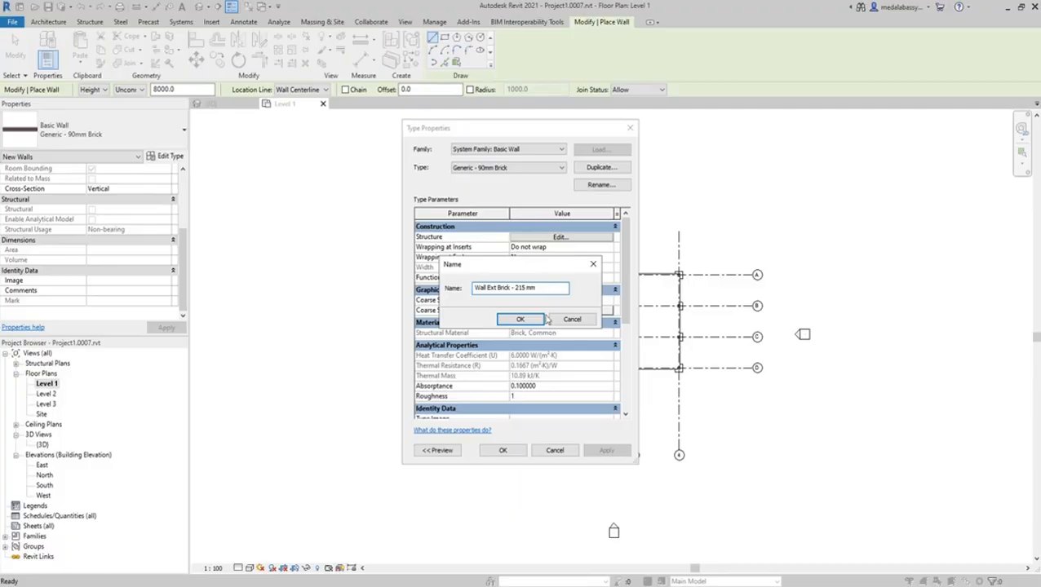
left_click(522, 319)
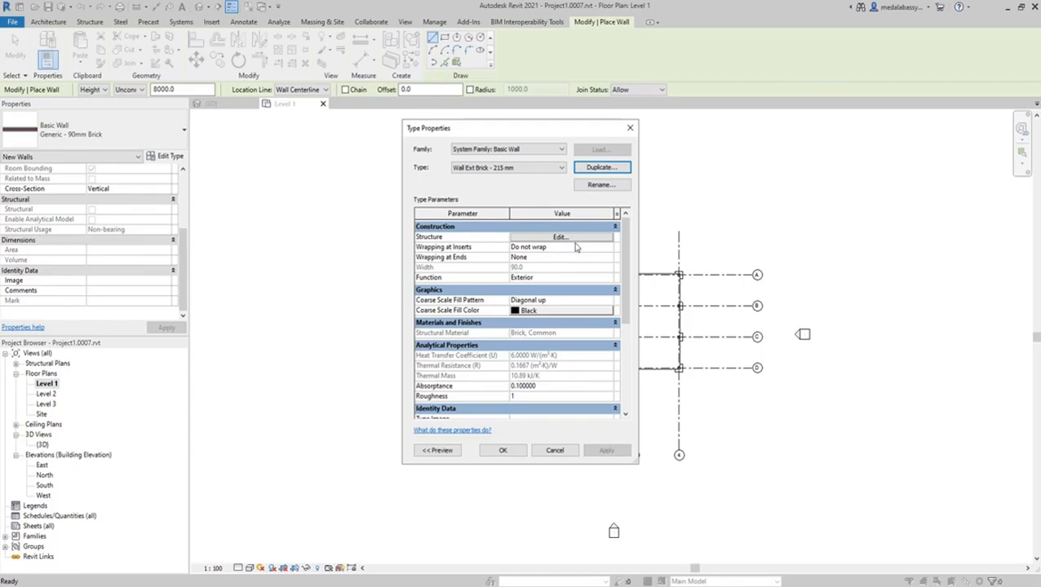
Step: Set the thickness of the brick structure layer in the Wall Ext Brick - 215 mm type to 215
left_click(560, 236)
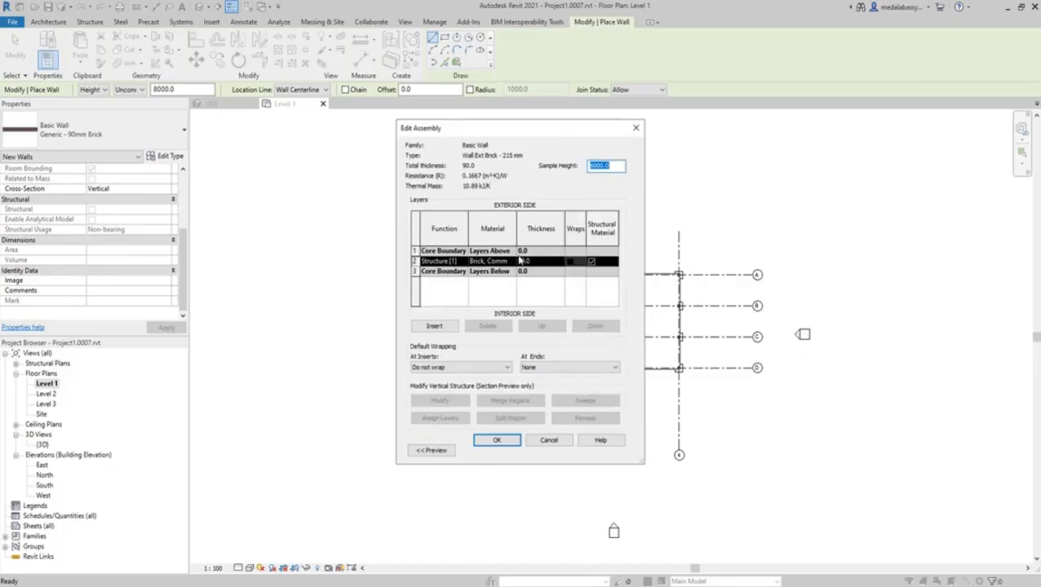
left_click(523, 260)
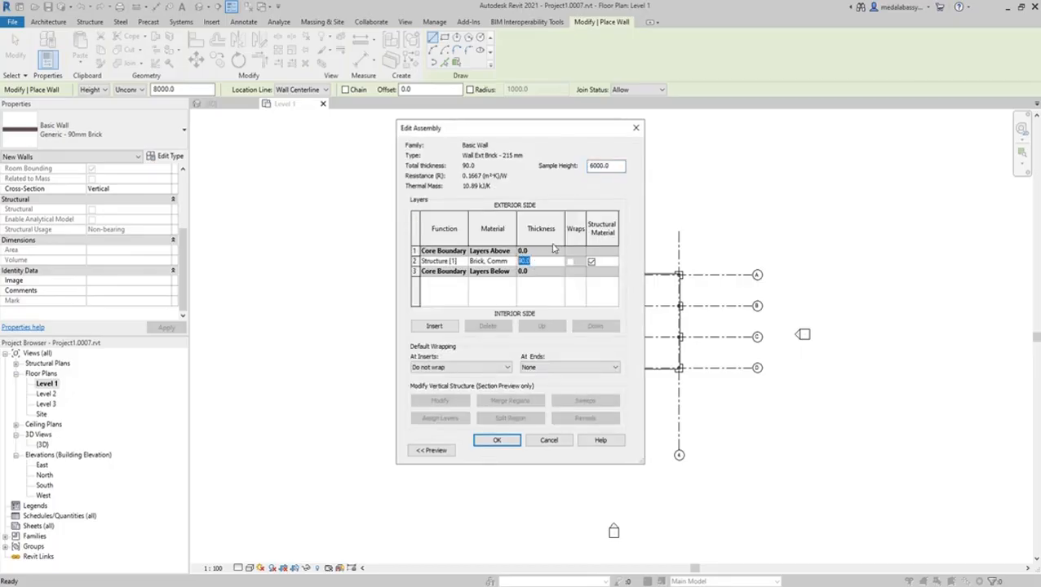
type("215")
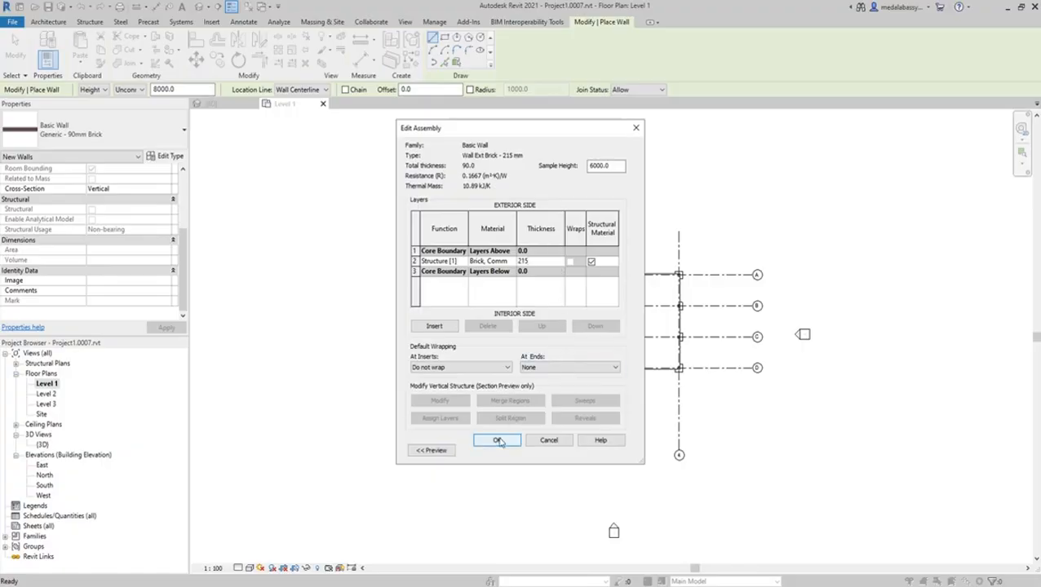
left_click(498, 441)
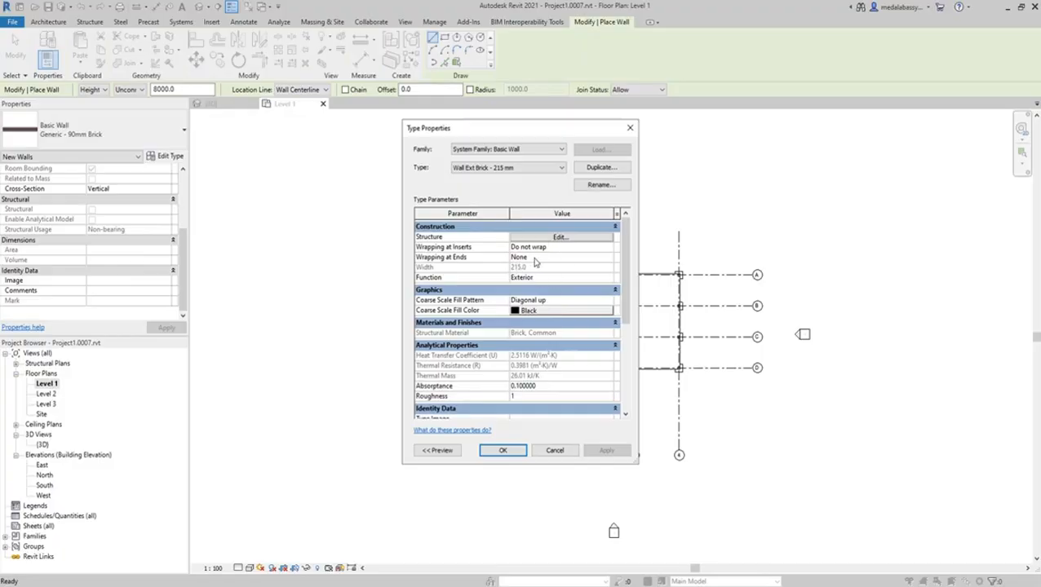
Step: Set the new brick wall type's wrapping at ends to Exterior and accept the type properties
left_click(535, 259)
left_click(608, 258)
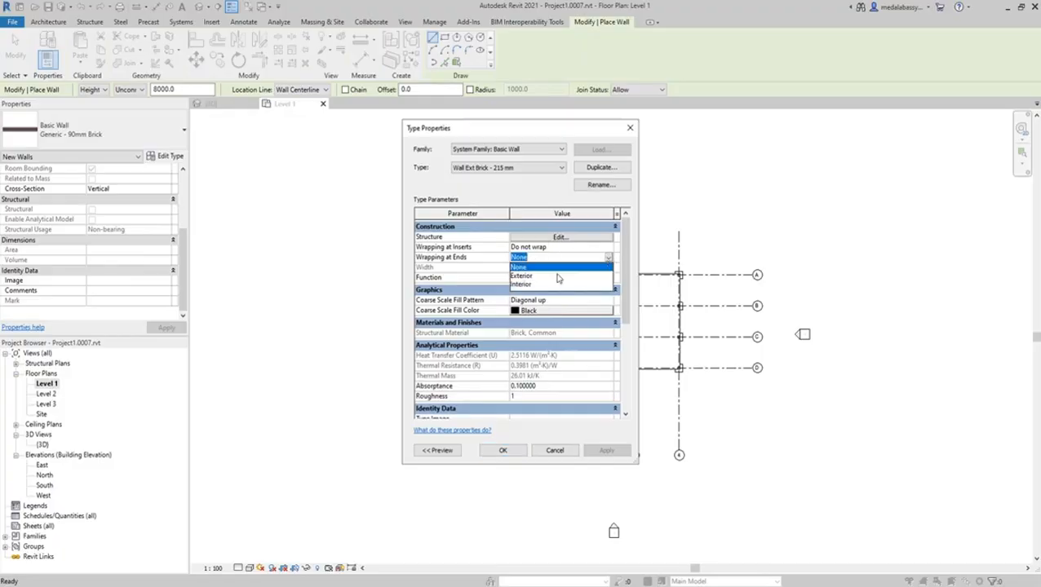
left_click(524, 277)
left_click(509, 454)
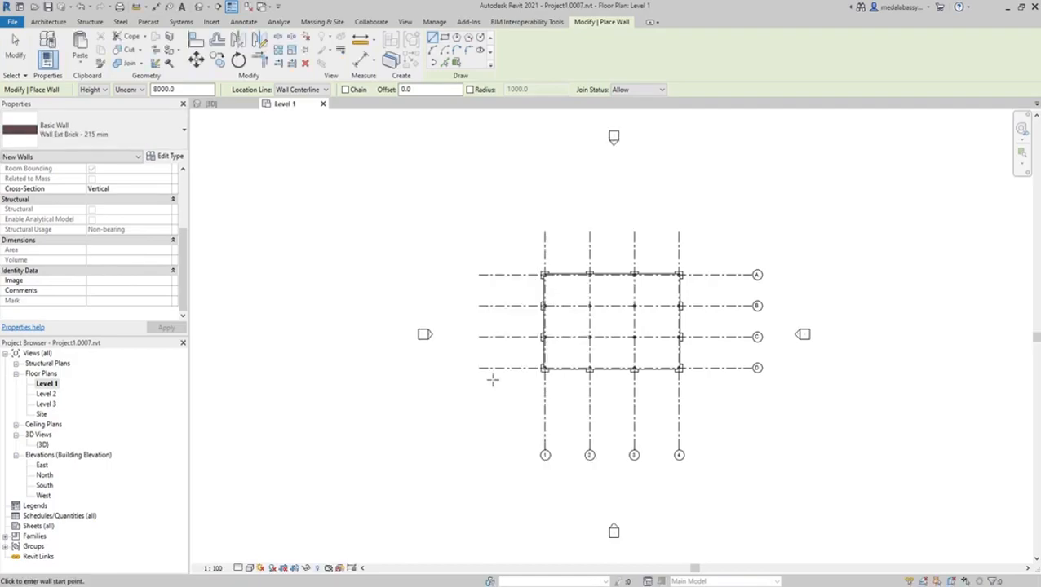
Step: Constrain the new walls' height up to Level 2 with a top offset of -600
scroll(202, 153, "up", 3)
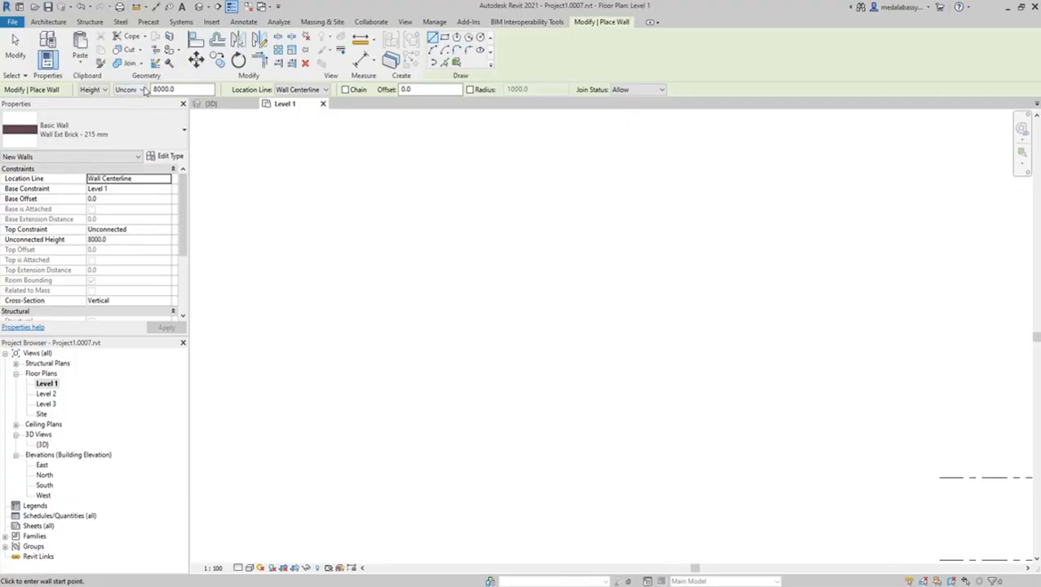
left_click(130, 89)
left_click(131, 110)
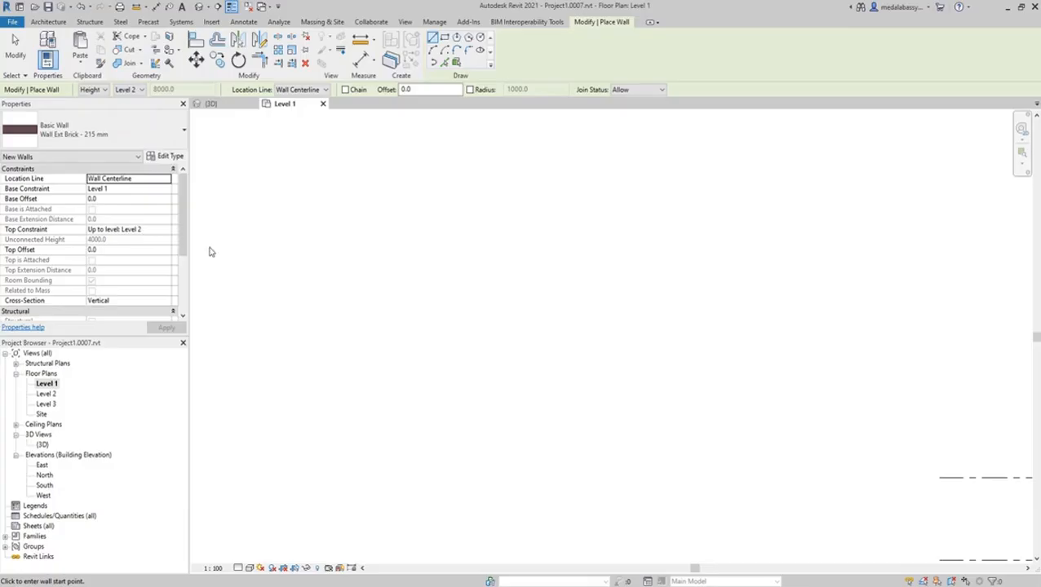
scroll(200, 251, "down", 2)
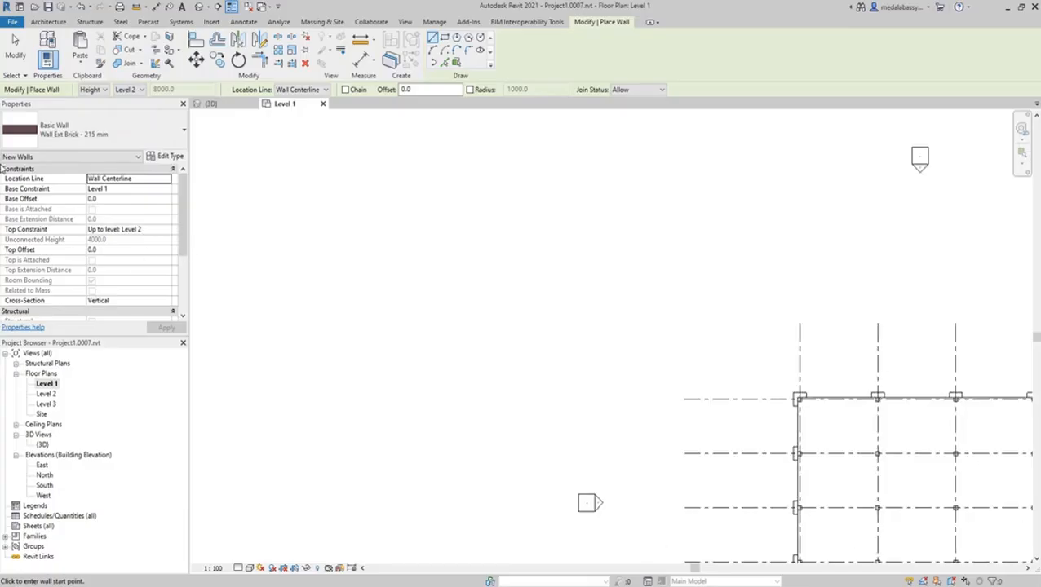
left_click(101, 251)
type("0")
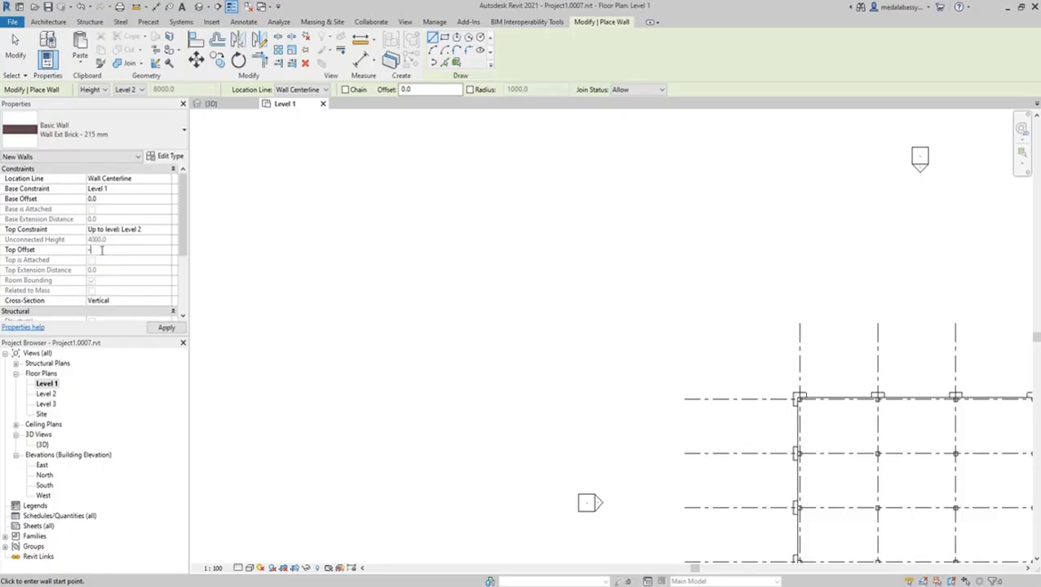
left_click(167, 328)
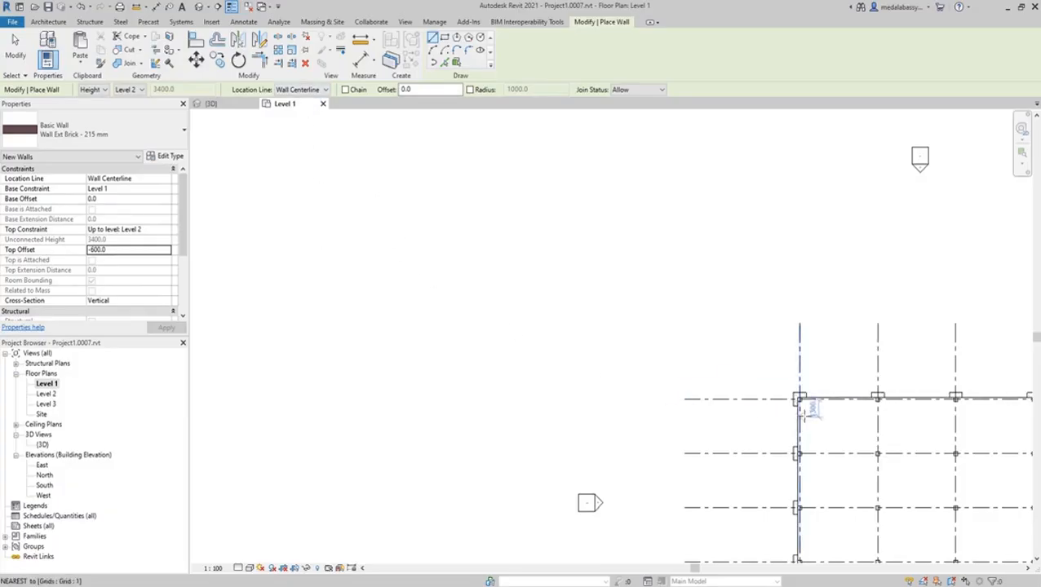
Step: Draw a brick wall along grid 1 between the facing edges of columns D1 and C1
scroll(762, 449, "up", 3)
scroll(797, 396, "up", 2)
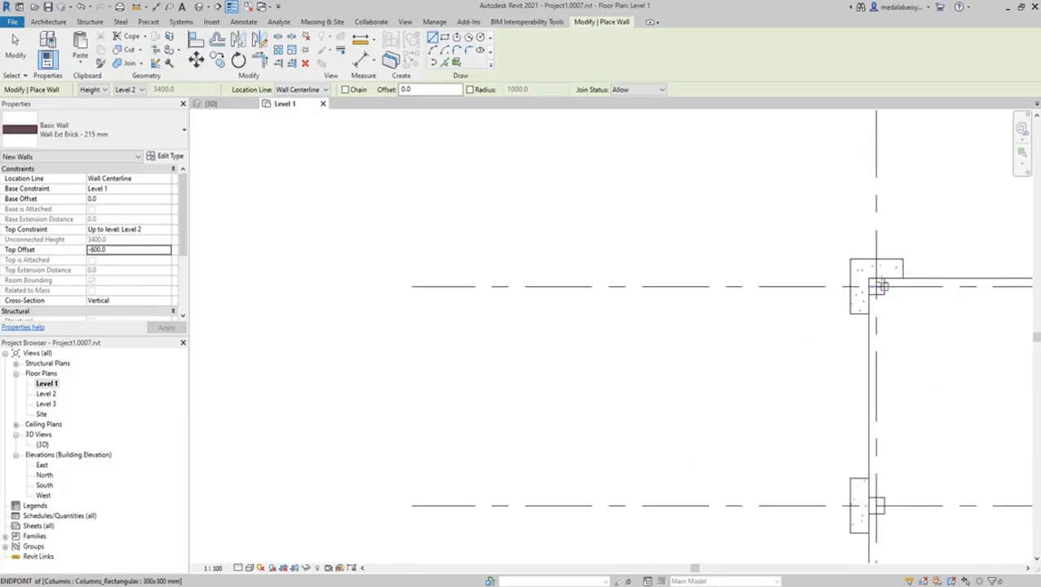
scroll(877, 282, "up", 3)
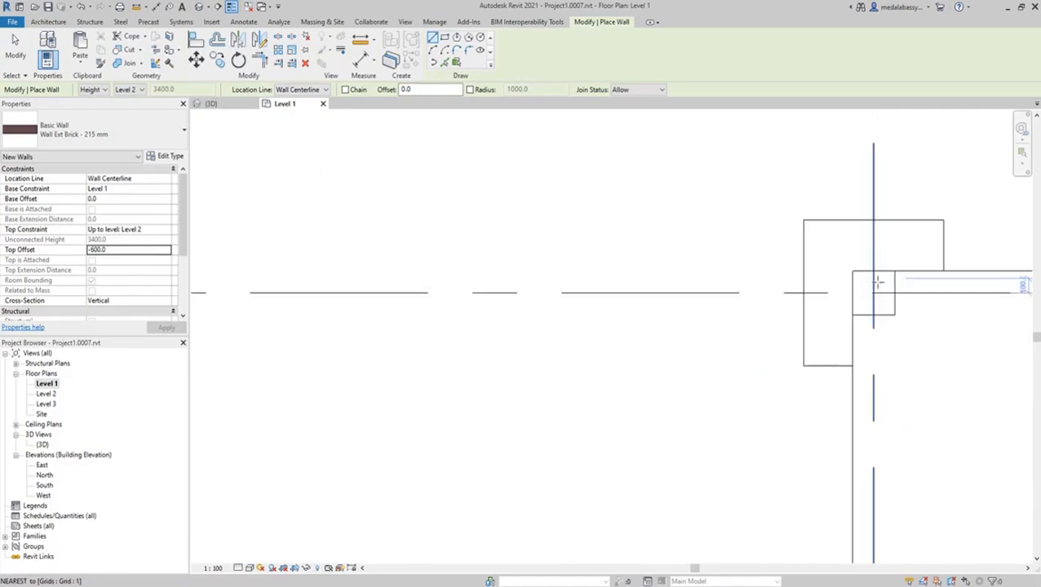
scroll(841, 333, "down", 5)
middle_click_drag(437, 335, 243, 228)
scroll(588, 374, "up", 2)
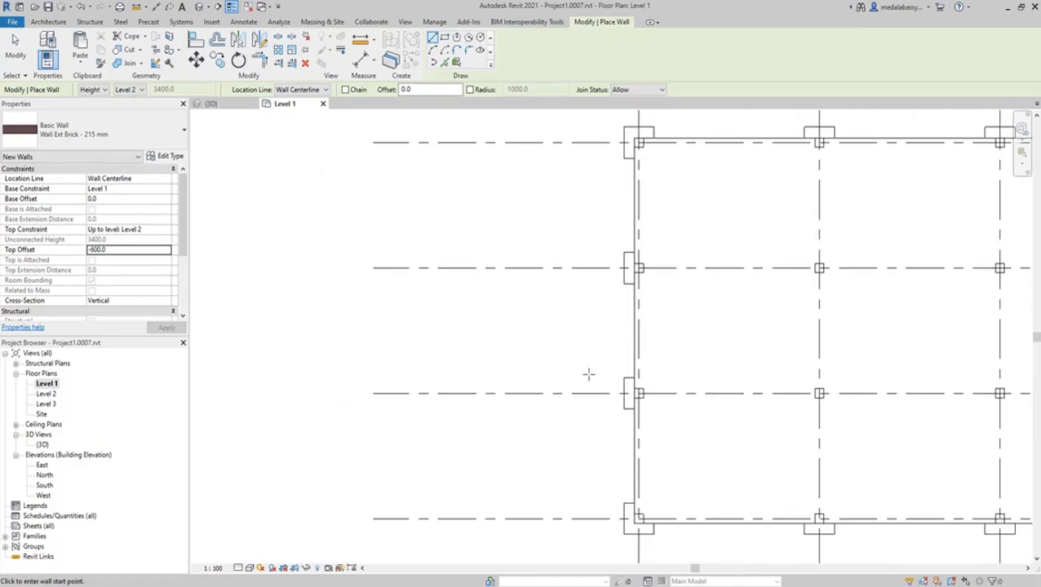
middle_click_drag(674, 443, 474, 437)
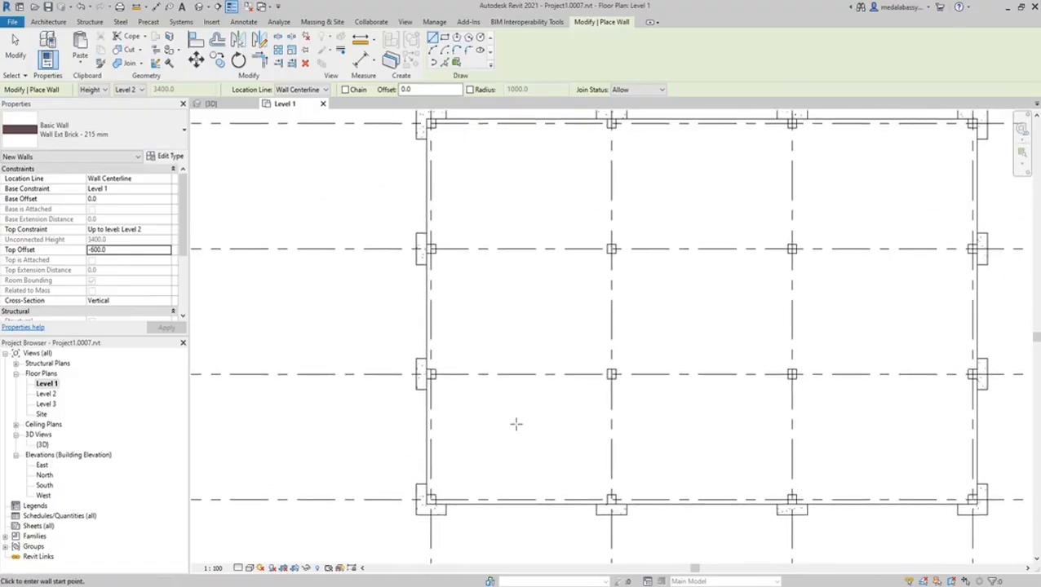
scroll(429, 495, "up", 3)
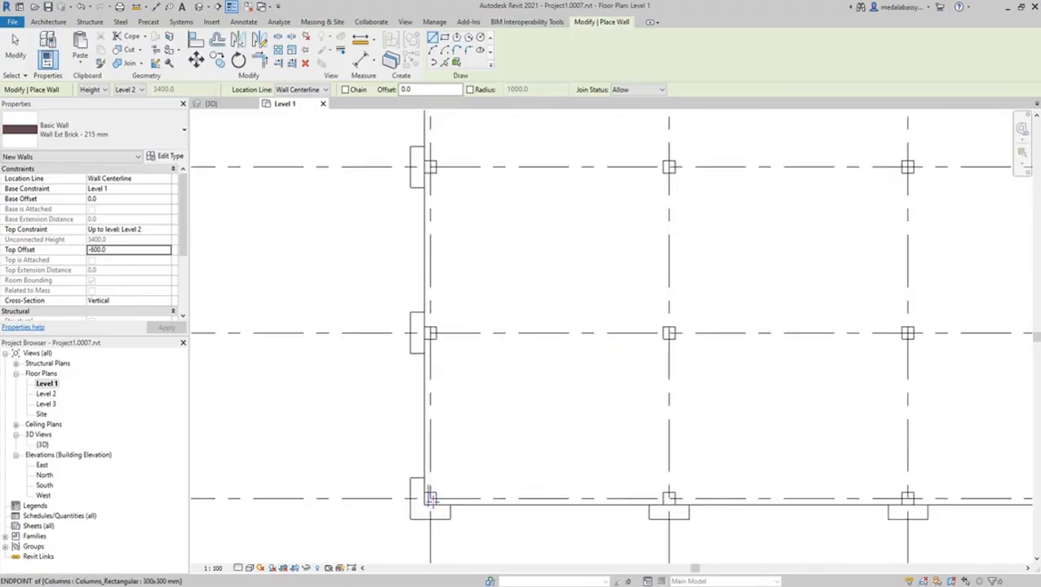
left_click(427, 483)
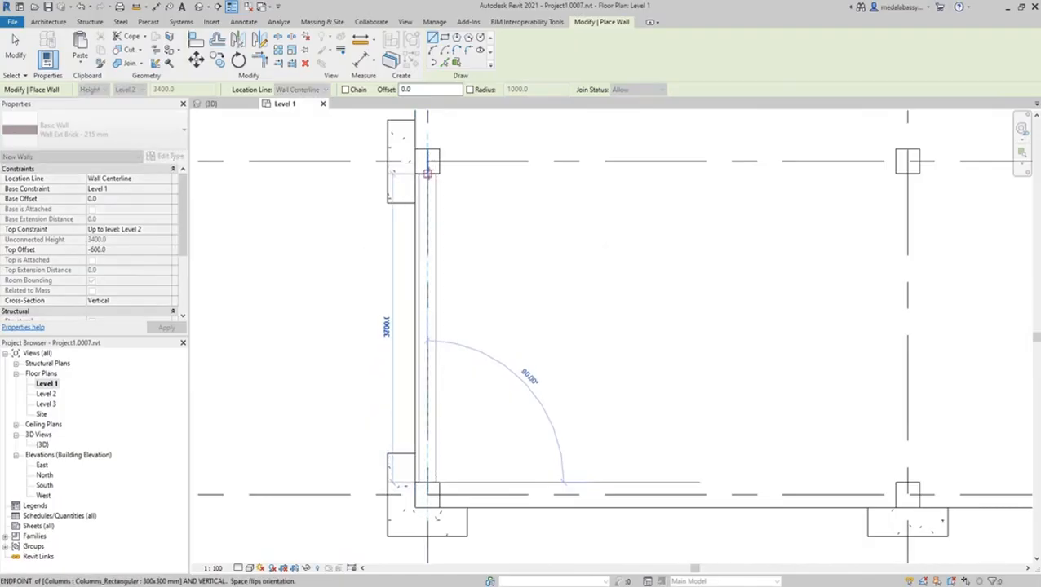
left_click(427, 168)
Step: Draw the next brick wall along grid 1 from the edge of column C1 to the facing edge of column B1
left_click(428, 152)
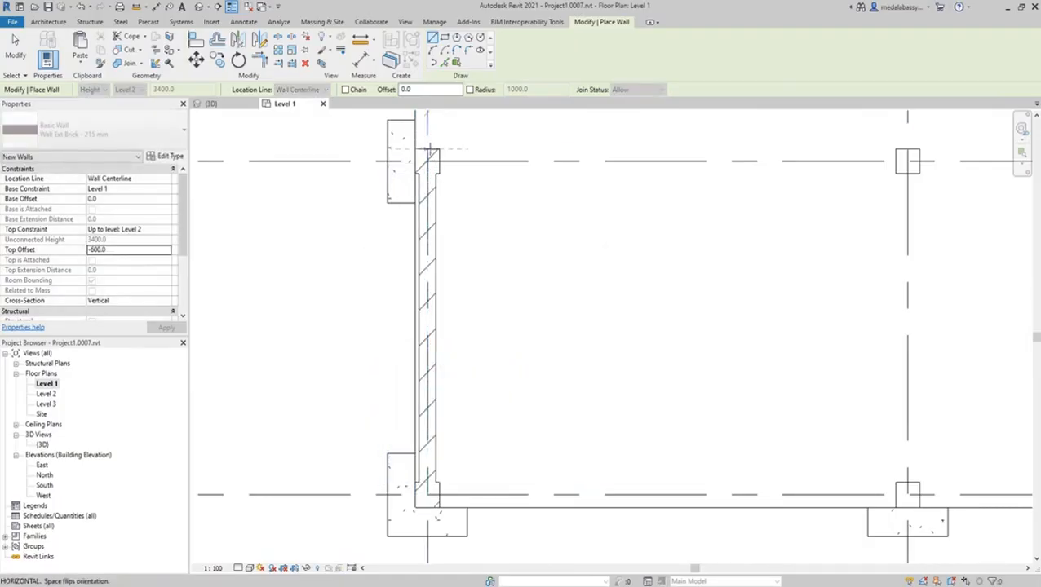
scroll(428, 153, "down", 5)
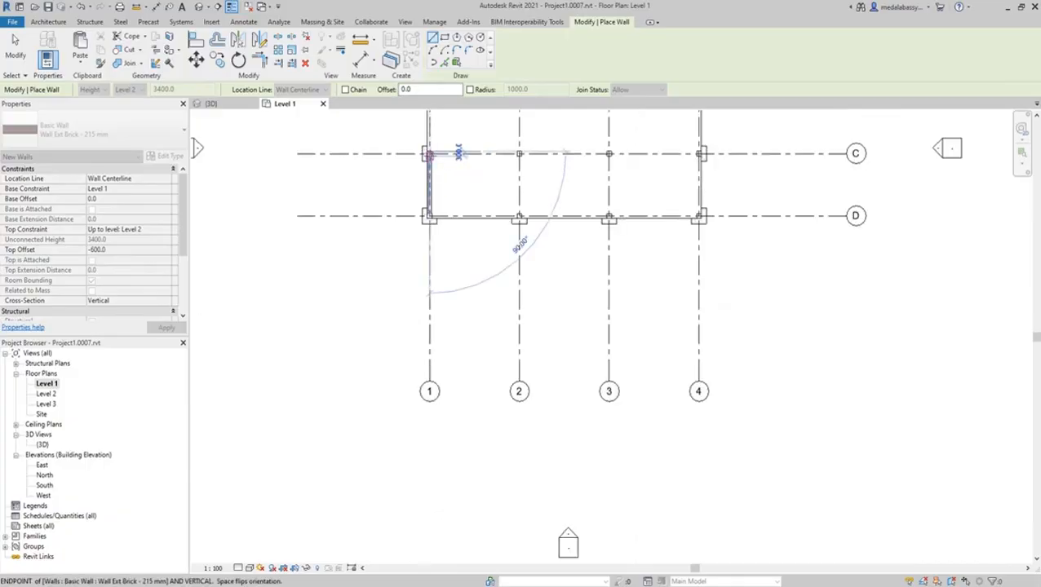
middle_click_drag(434, 161, 456, 382)
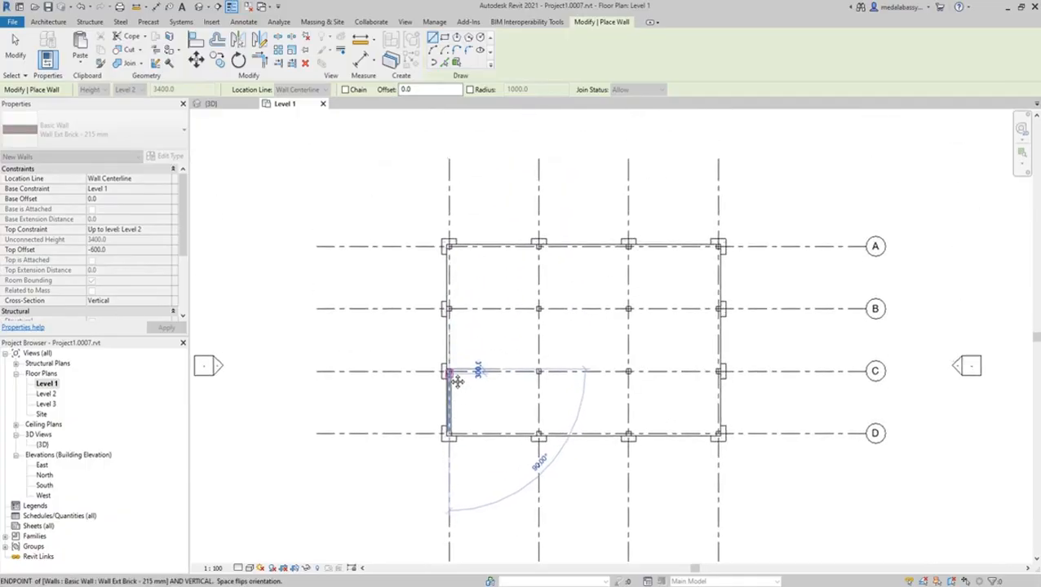
scroll(457, 383, "up", 5)
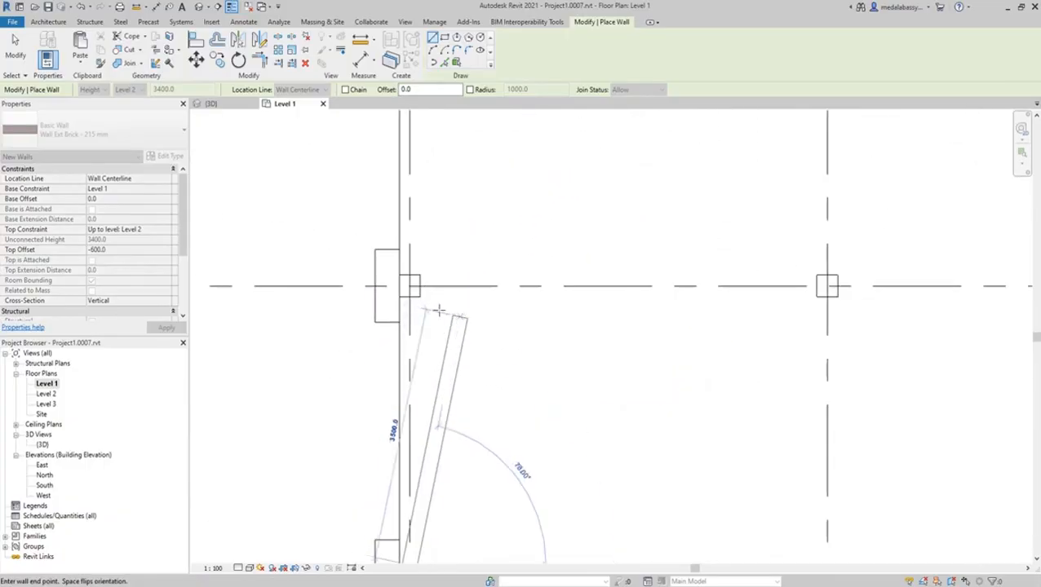
left_click(410, 294)
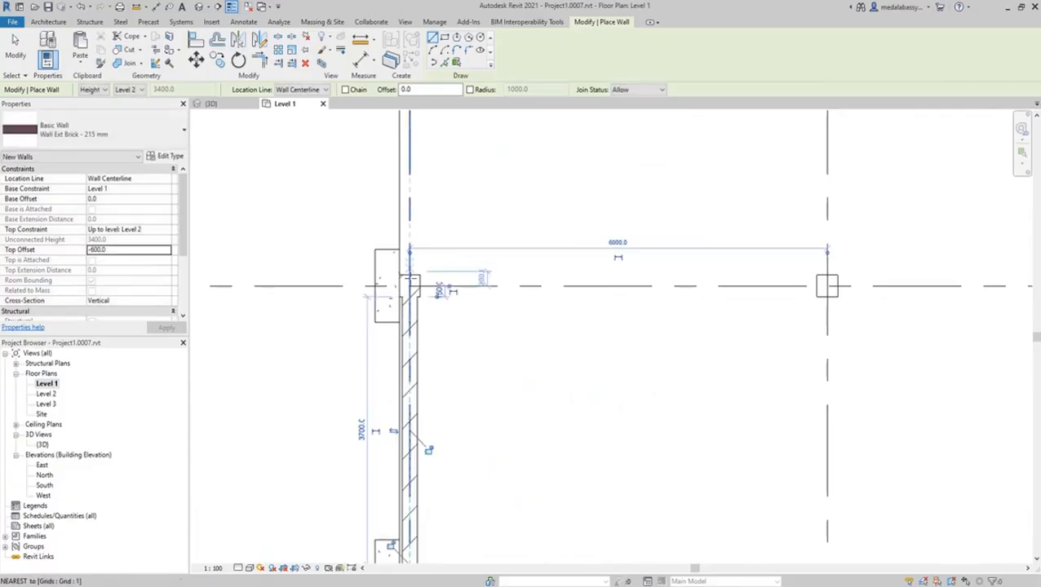
Step: Draw the last brick wall on grid 1 from column B1 to the facing edge of column A1 and end the wall command
left_click(409, 276)
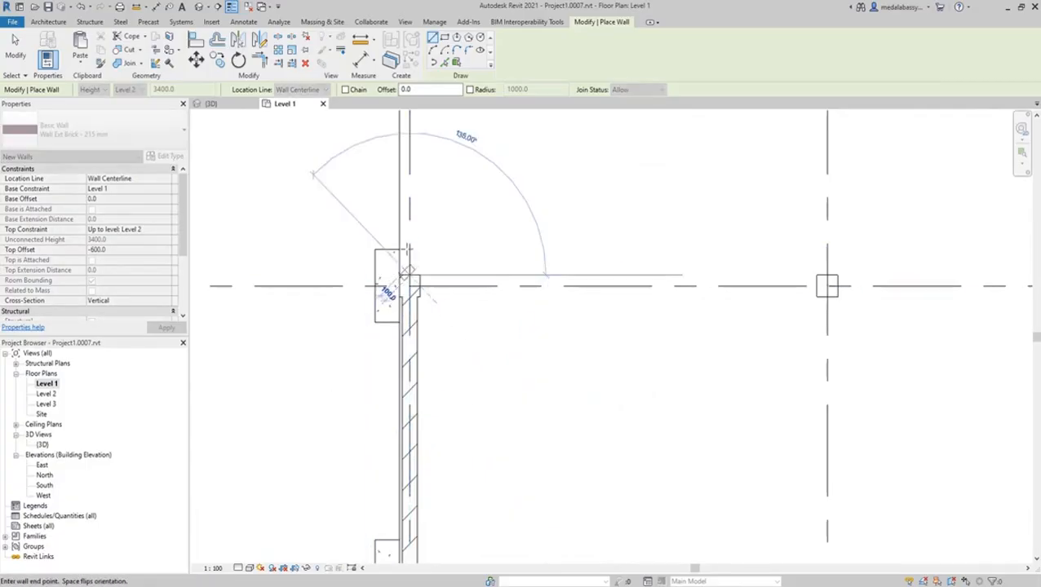
scroll(418, 257, "down", 3)
scroll(433, 262, "up", 1)
middle_click_drag(434, 262, 464, 404)
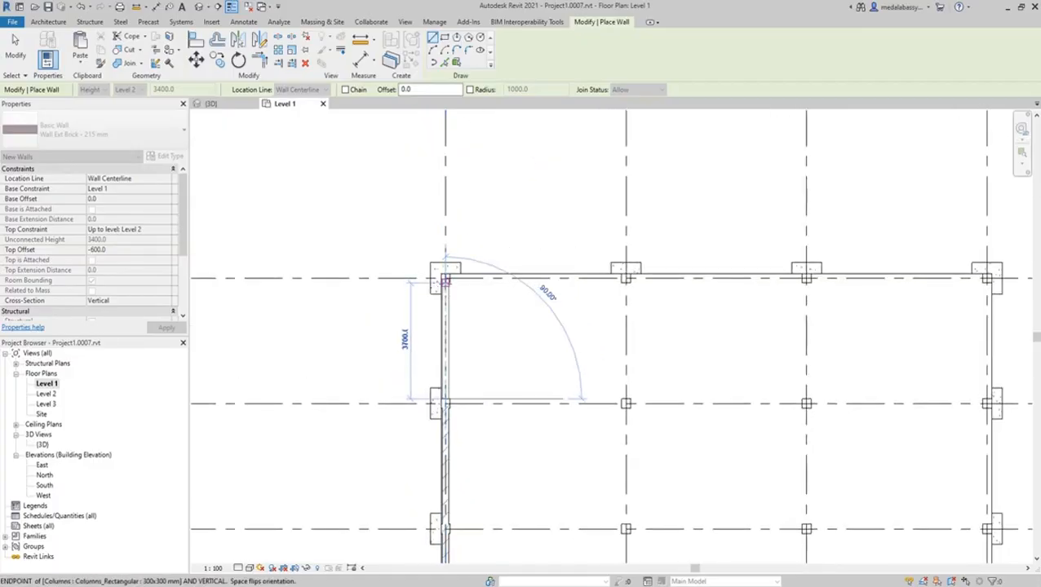
left_click(445, 280)
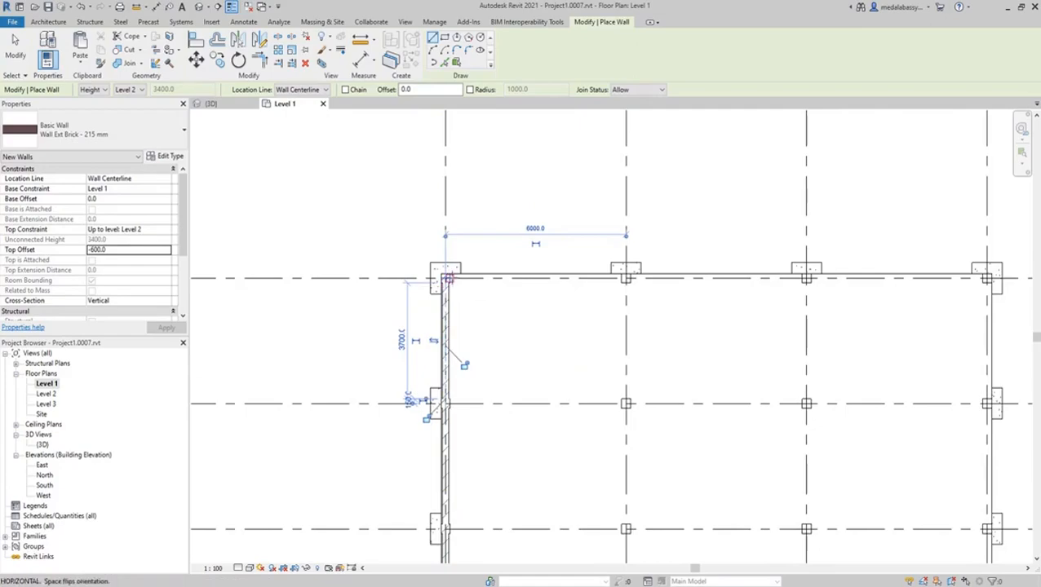
key("Escape")
key("Escape")
scroll(458, 292, "up", 6)
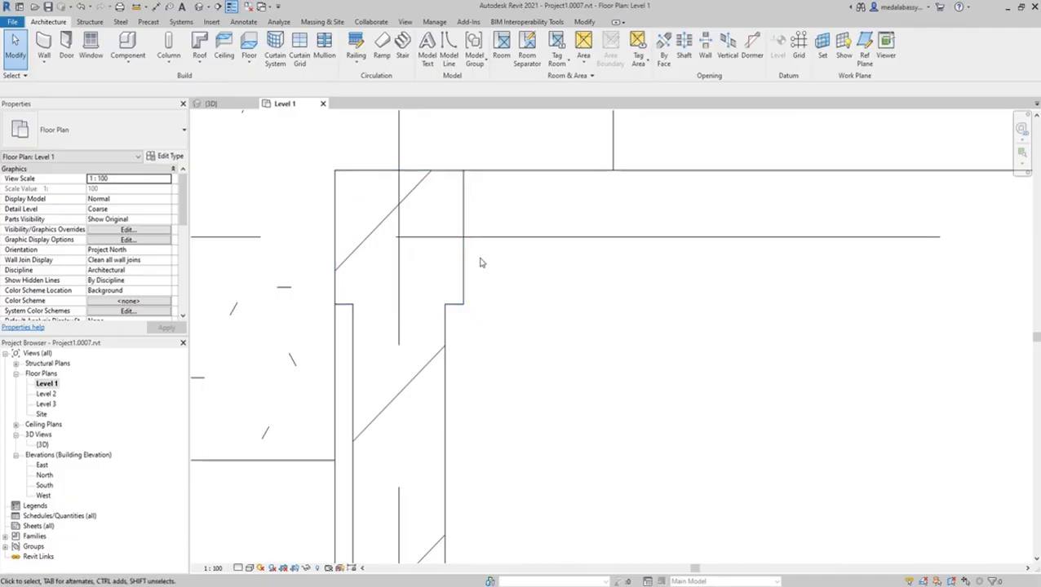
scroll(481, 263, "down", 3)
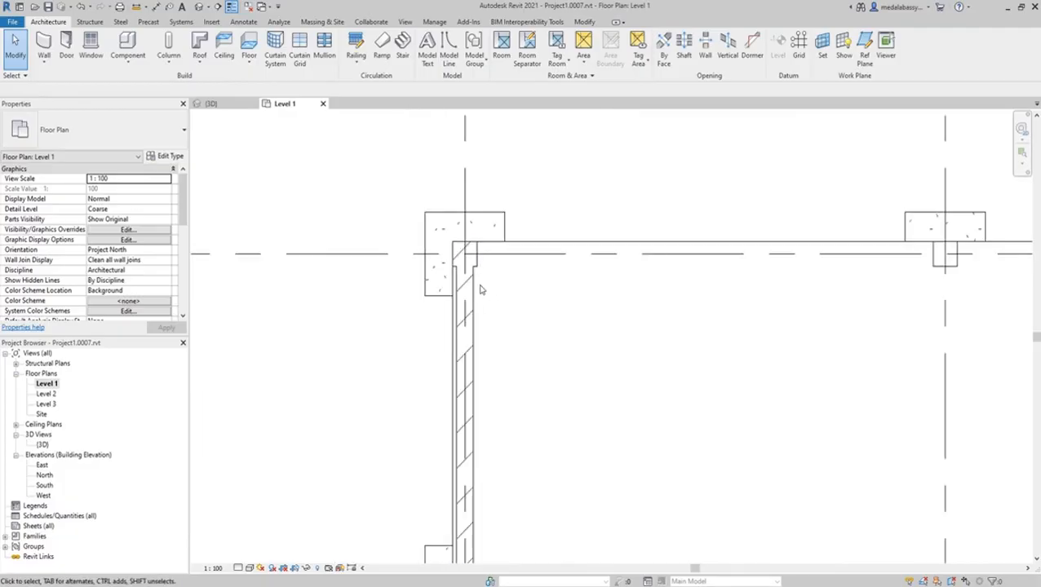
Step: Draw a brick wall along grid A between the facing edges of columns A1 and A2
key("w")
key("a")
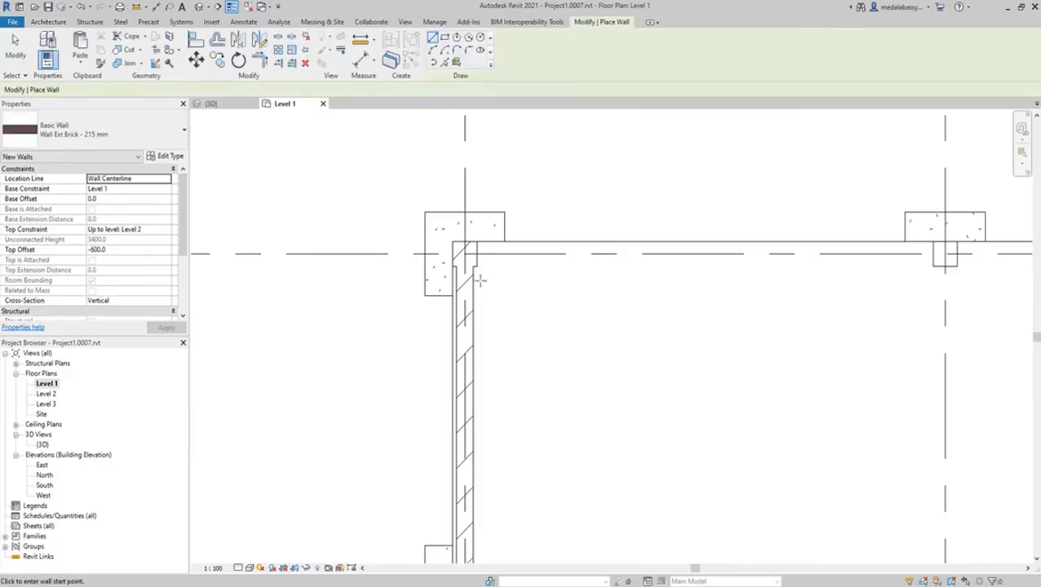
left_click(473, 256)
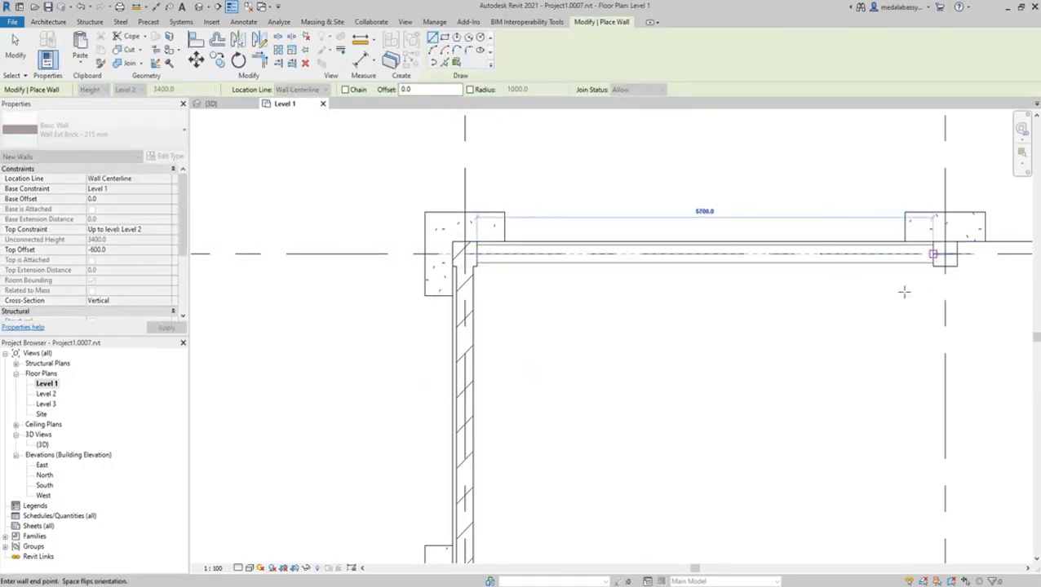
left_click(932, 254)
middle_click_drag(913, 298, 510, 332)
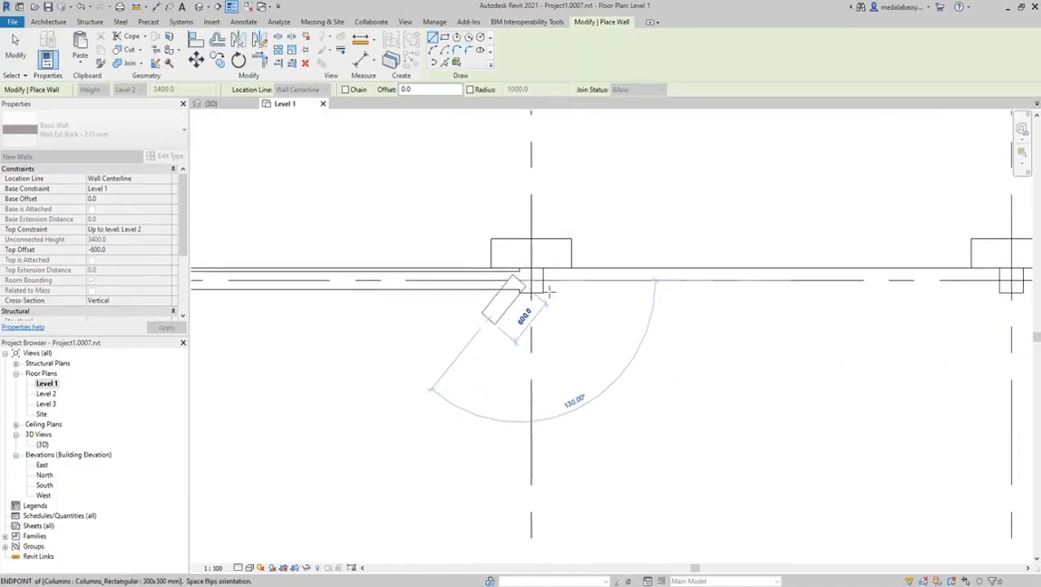
key("Escape")
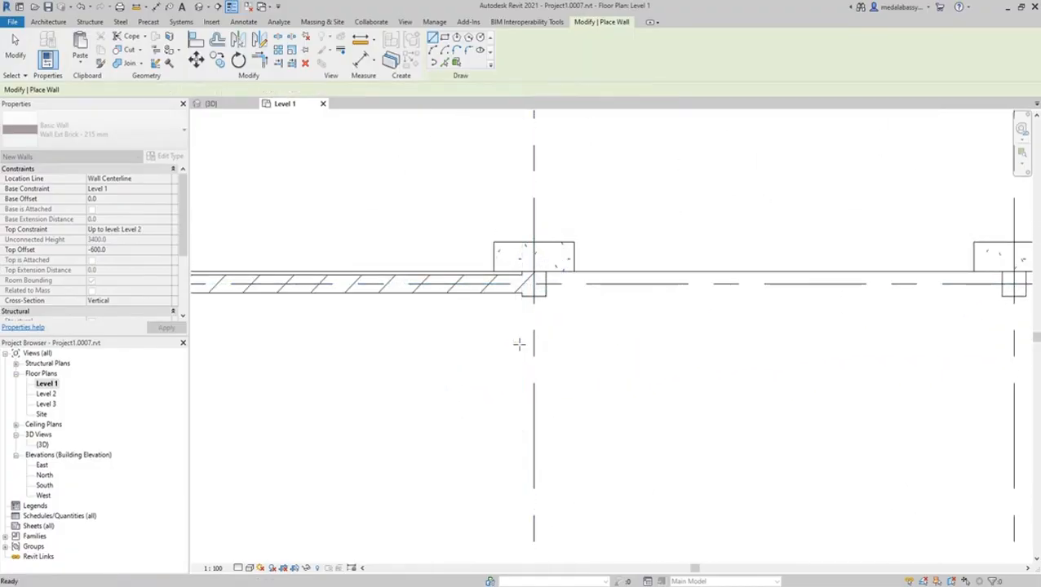
Step: Draw the next brick wall on grid A from column A2 to the facing edge of column A3 and end the wall command
left_click(544, 282)
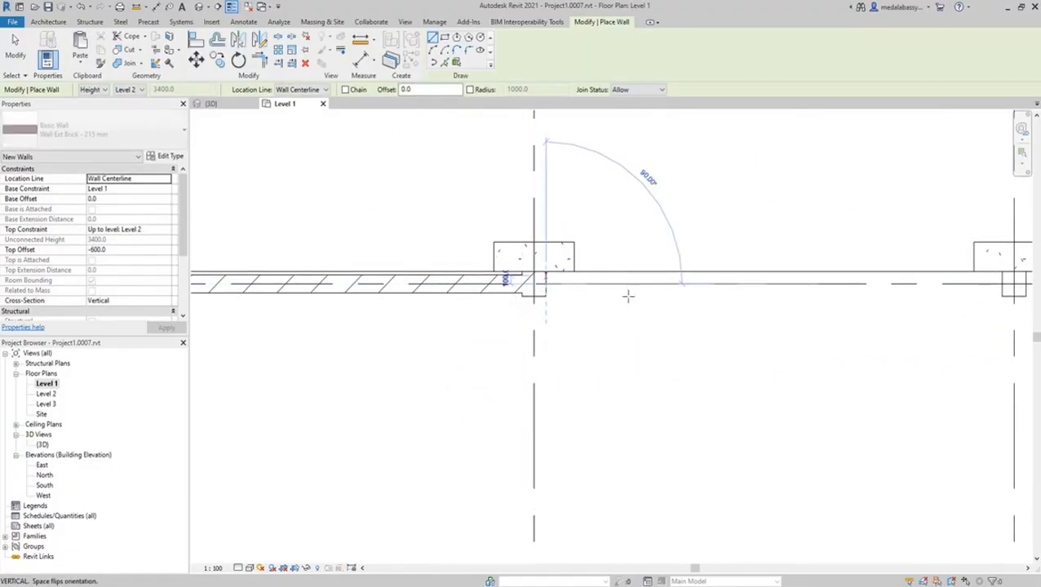
left_click(1002, 284)
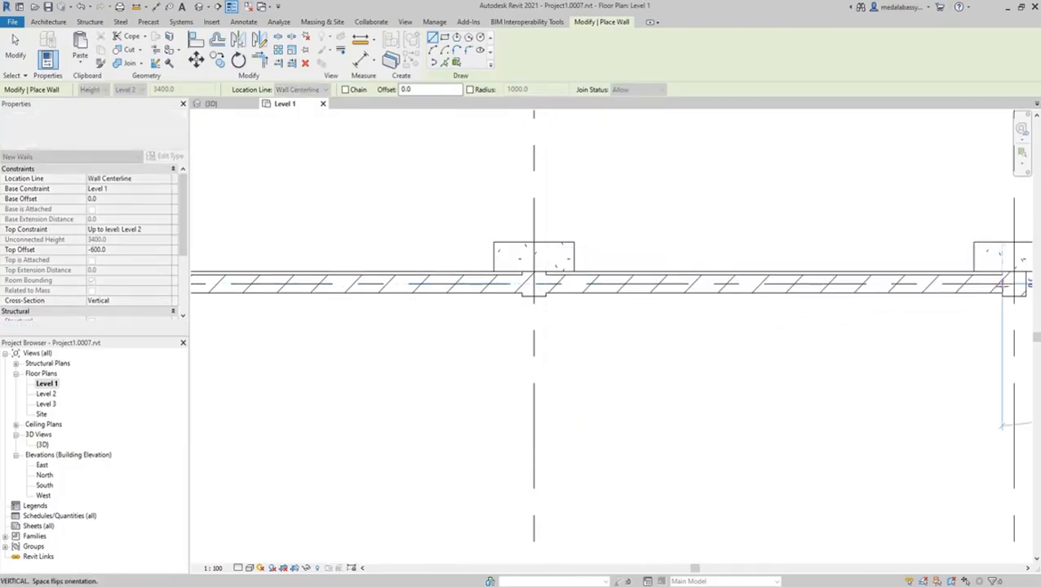
key("Escape")
middle_click_drag(963, 338, 550, 389)
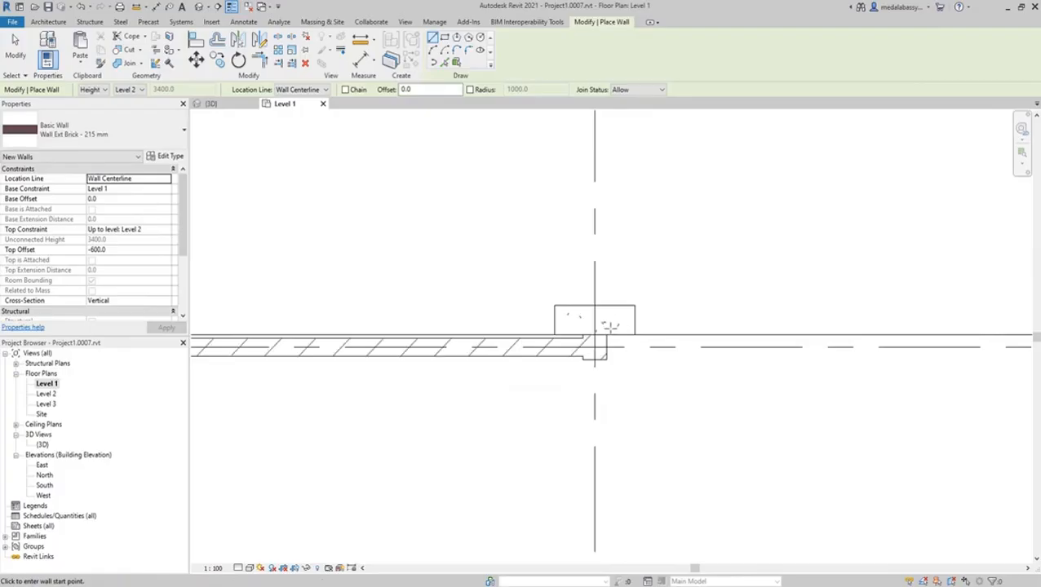
key("Escape")
key("Escape")
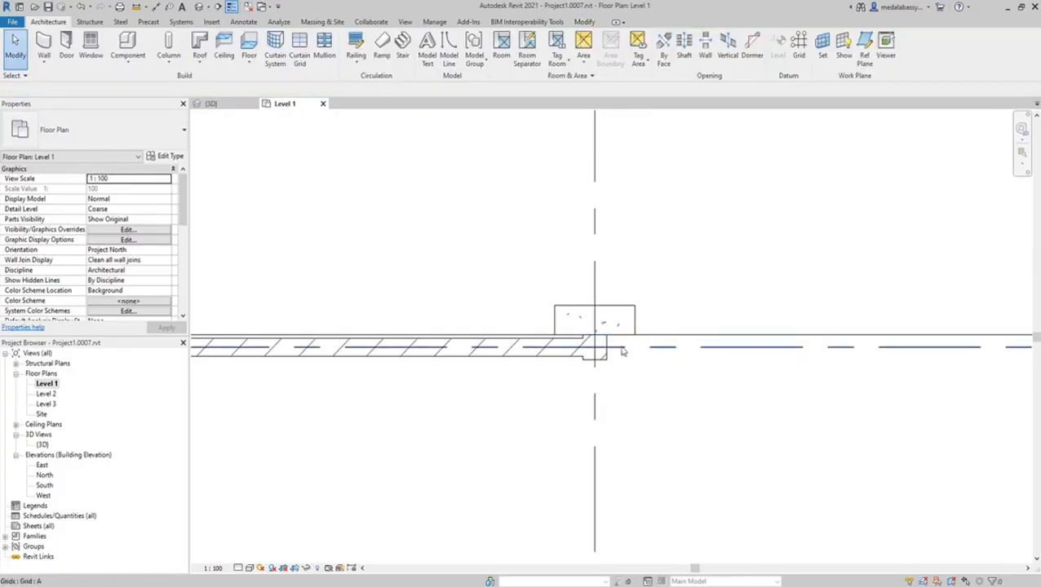
key("w")
key("a")
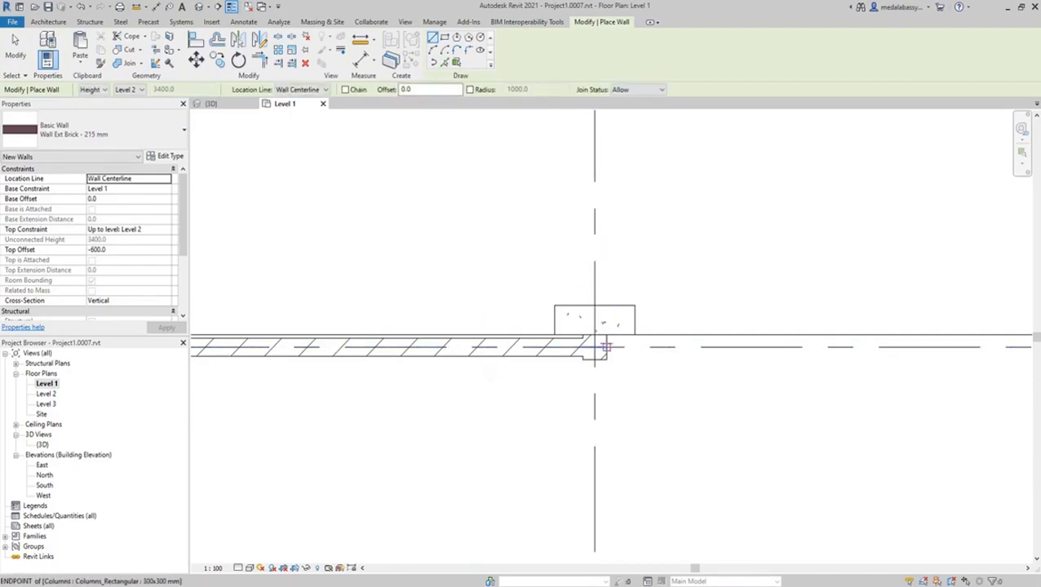
key("Escape")
key("Escape")
Step: Draw the last brick wall on grid A from the edge of column A3 to the facing edge of column A4
scroll(669, 359, "down", 3)
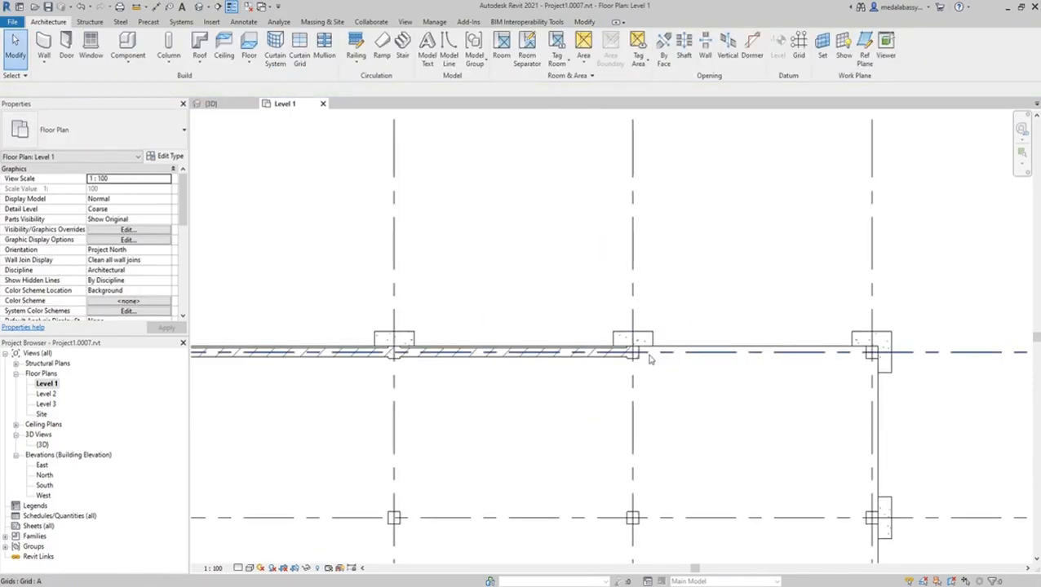
scroll(651, 363, "up", 3)
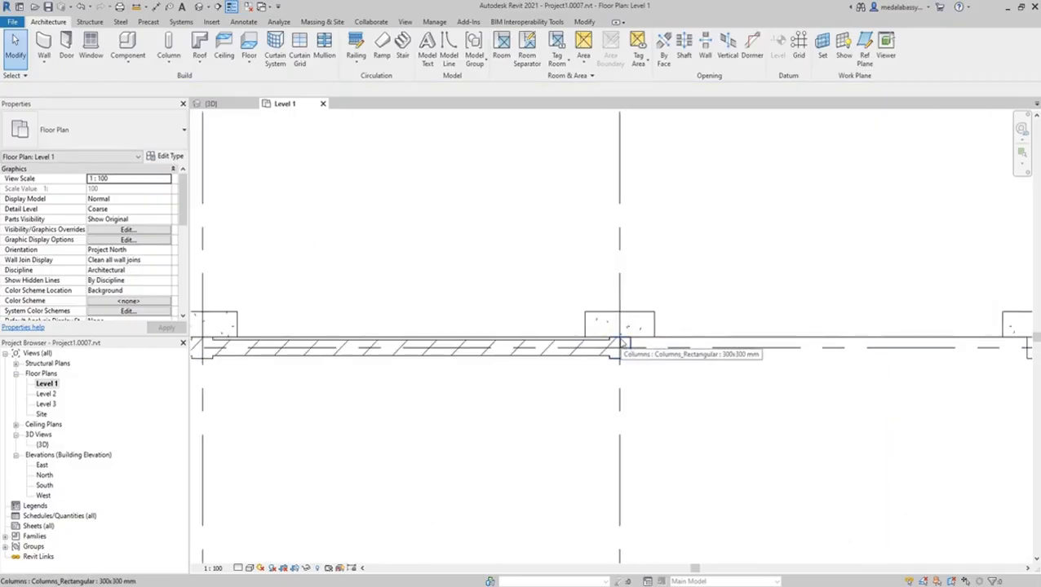
key("w")
key("a")
left_click(630, 350)
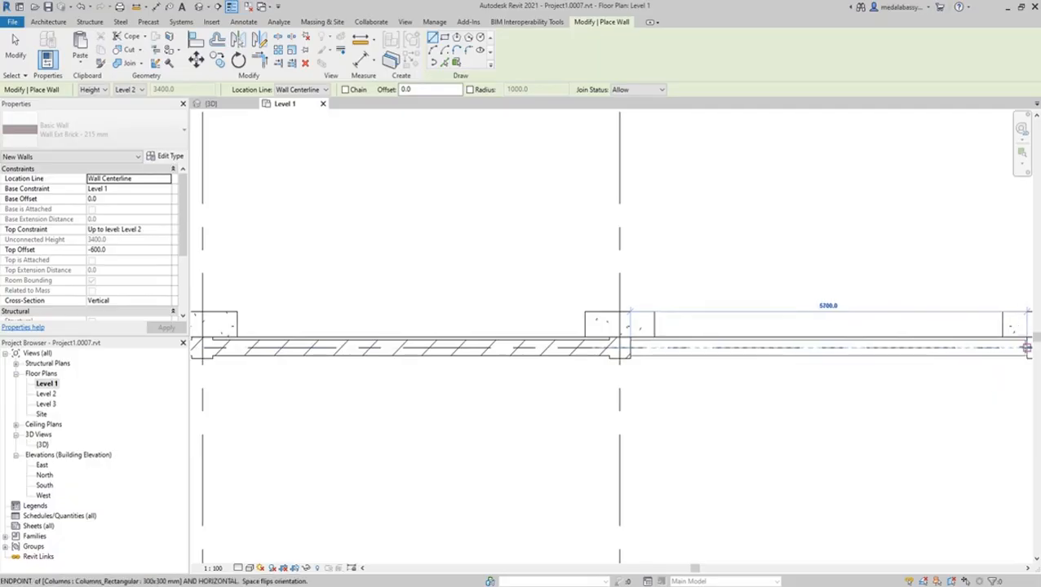
left_click(1020, 349)
middle_click_drag(913, 389, 584, 406)
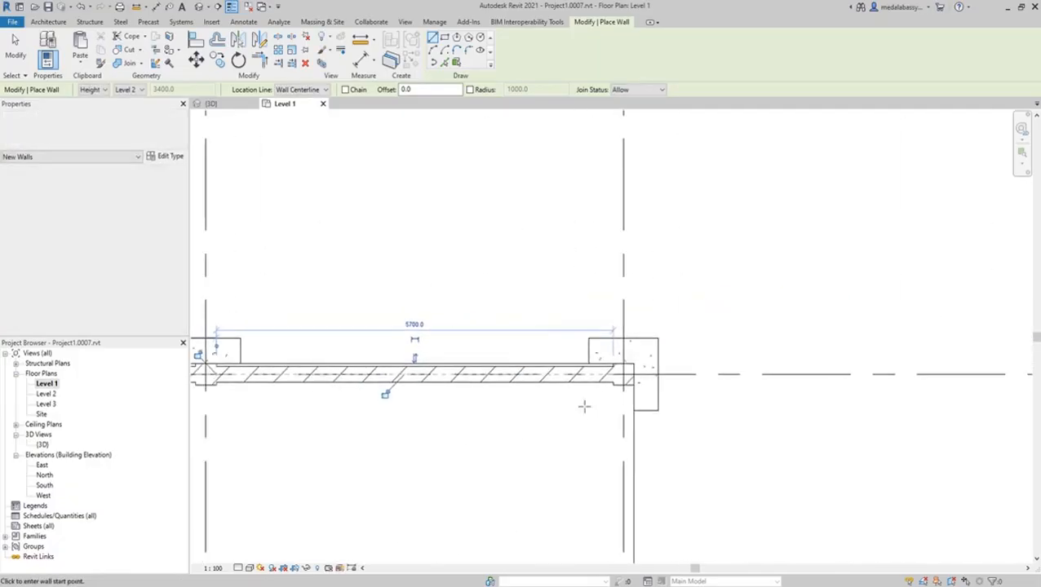
Step: Draw a brick wall along grid 4 from column A4 to the facing edge of column B4 and end the wall command
scroll(594, 414, "down", 3)
scroll(607, 424, "up", 1)
scroll(608, 424, "up", 2)
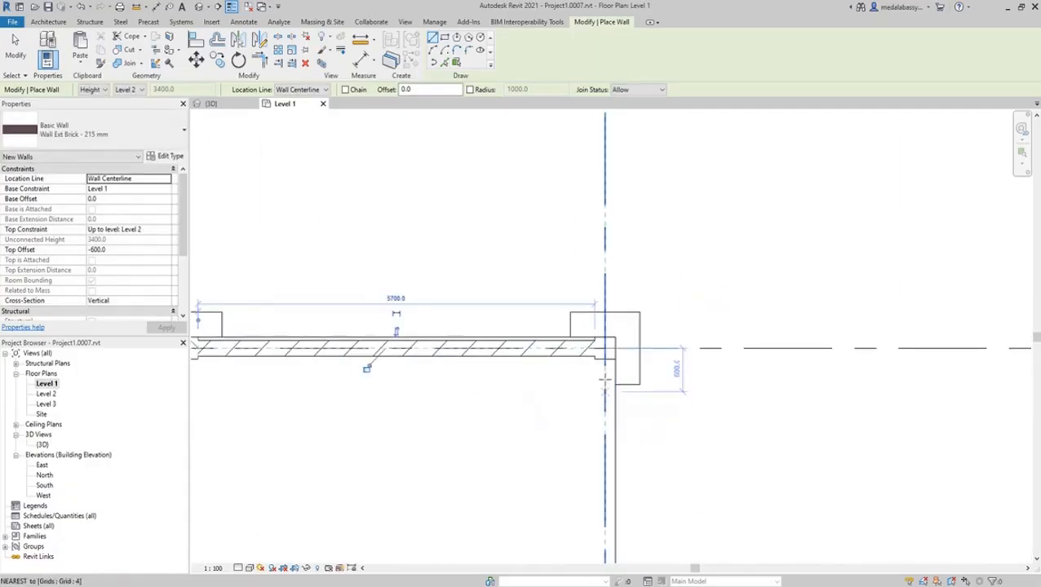
left_click(605, 363)
scroll(605, 452, "down", 1)
middle_click_drag(606, 417, 579, 225)
left_click(579, 391)
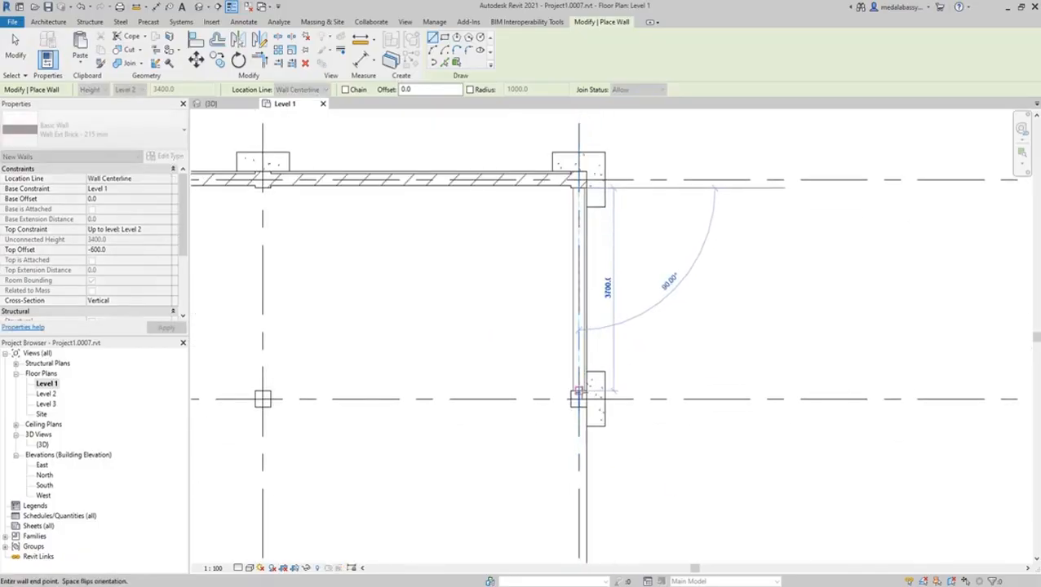
left_click(579, 392)
middle_click_drag(579, 415, 552, 313)
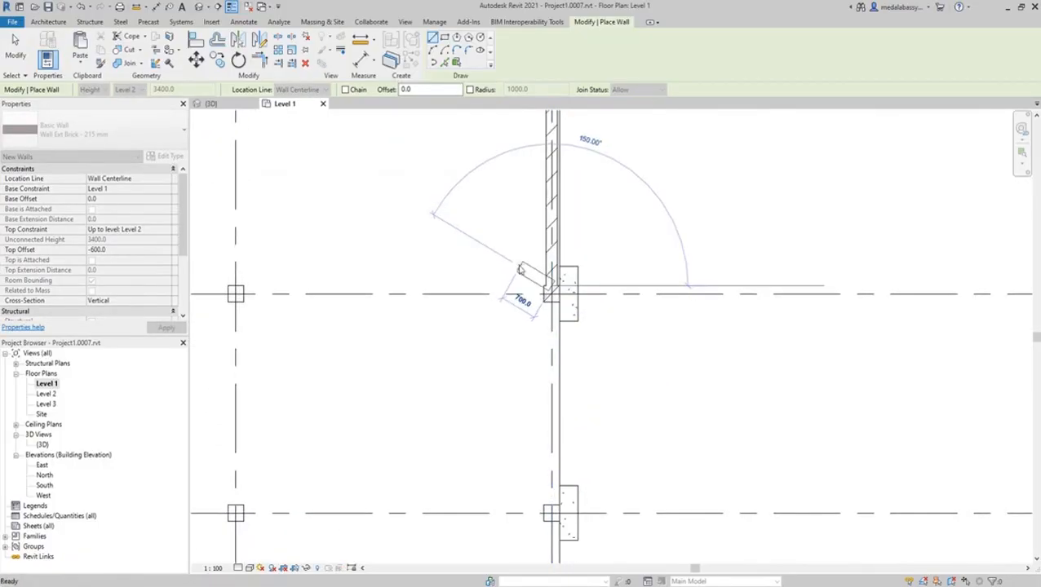
key("Escape")
key("Escape")
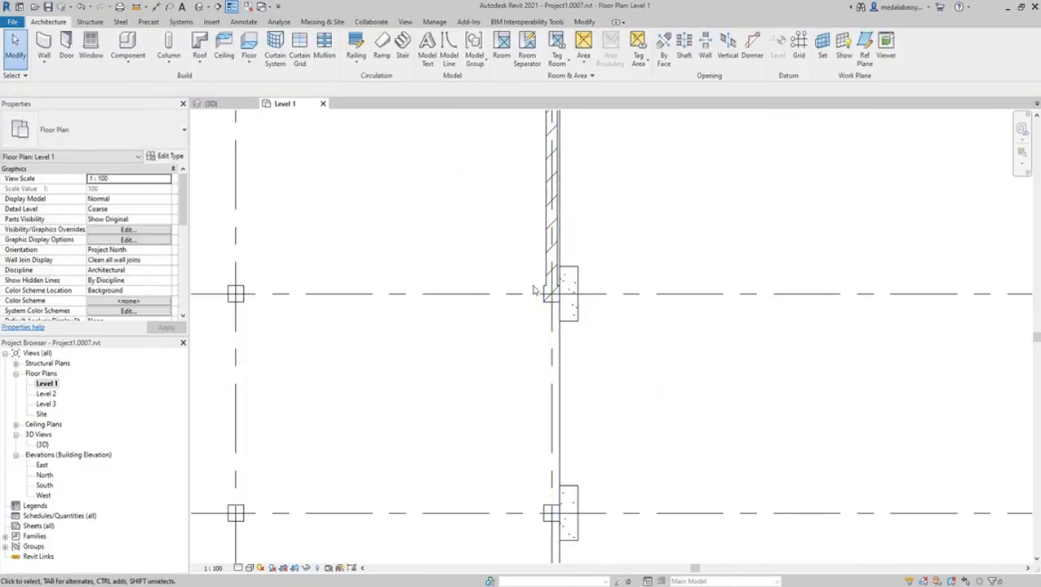
Step: Undo all the brick walls drawn between the columns on grids 1, A and 4
middle_click_drag(532, 359, 539, 365)
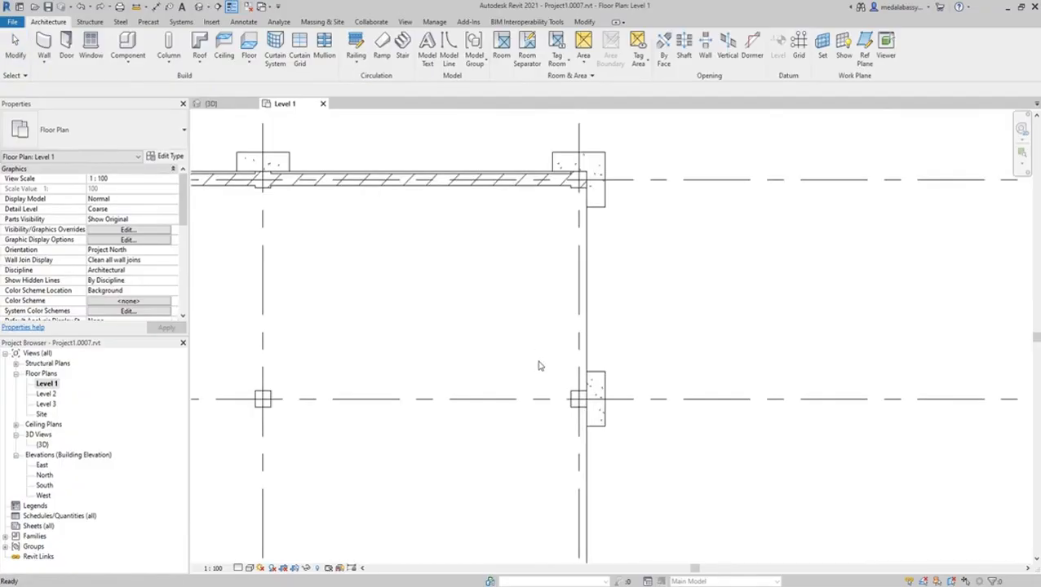
scroll(539, 365, "up", 3)
scroll(540, 365, "down", 5)
scroll(539, 364, "up", 3)
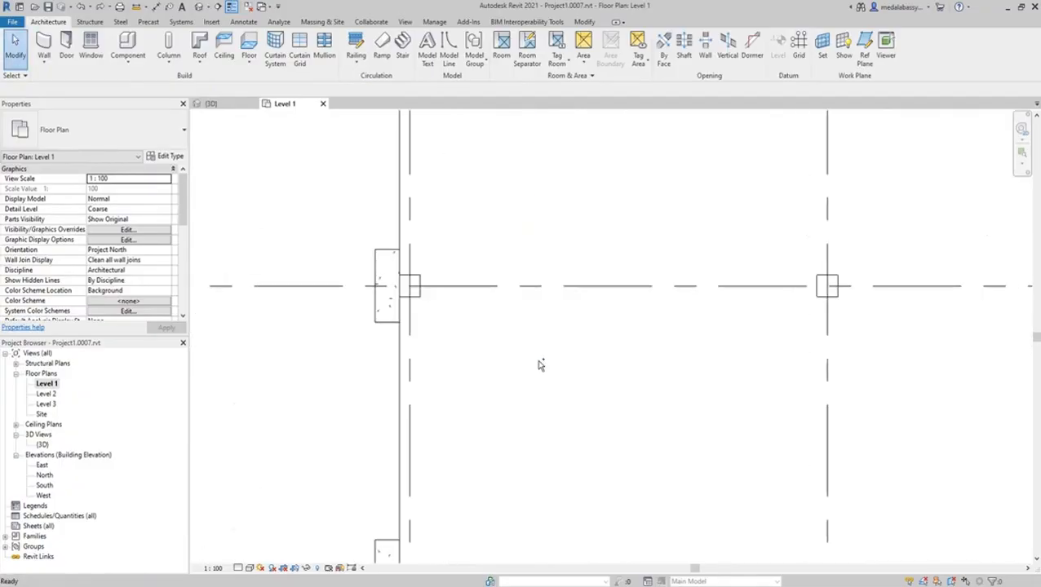
scroll(538, 364, "down", 3)
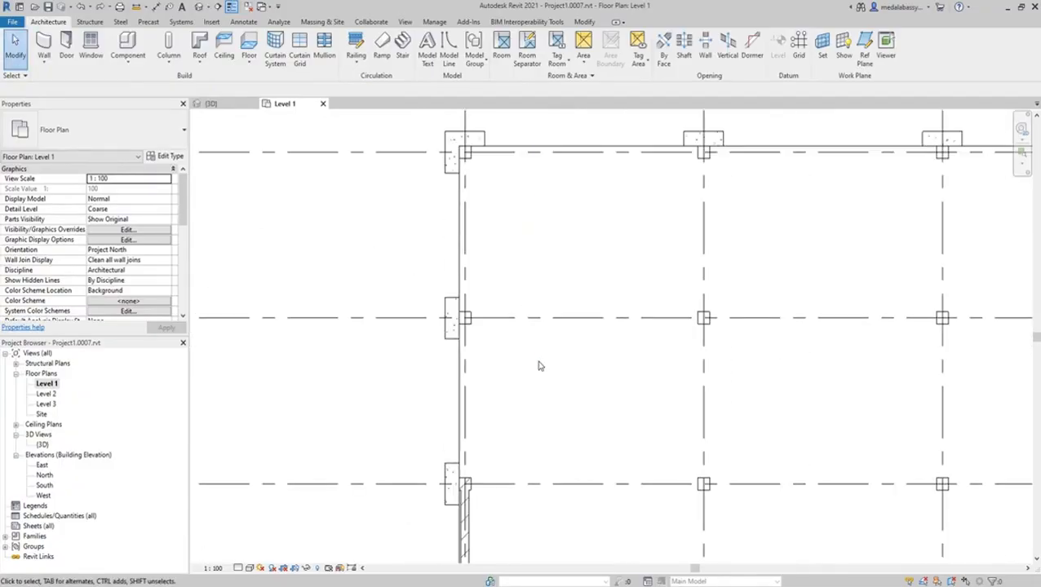
scroll(538, 366, "up", 3)
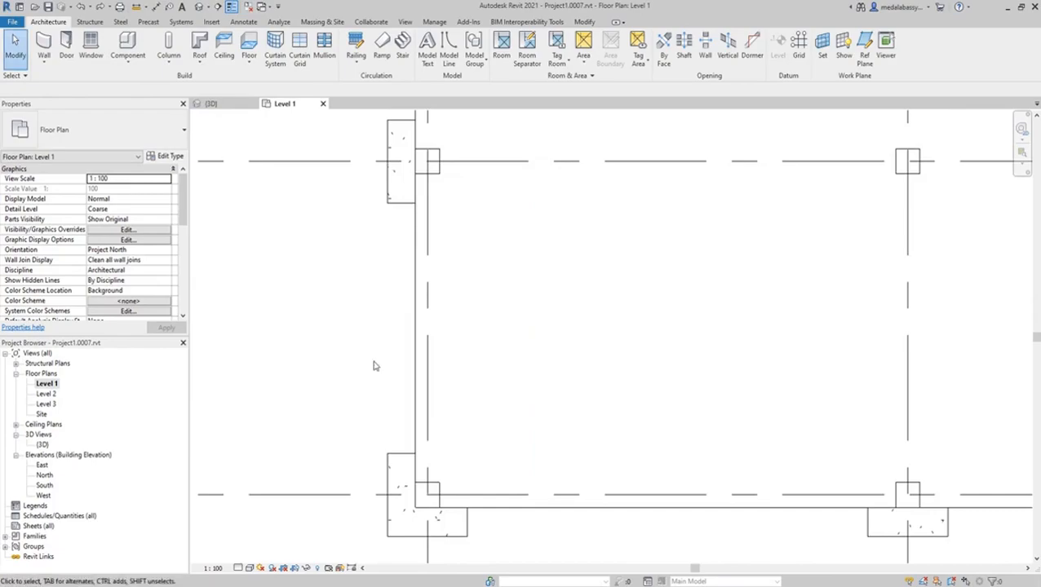
Step: Set up new Wall Ext Brick - 215 mm walls with a top offset of -600 and Wall Centerline as the location line
left_click(153, 145)
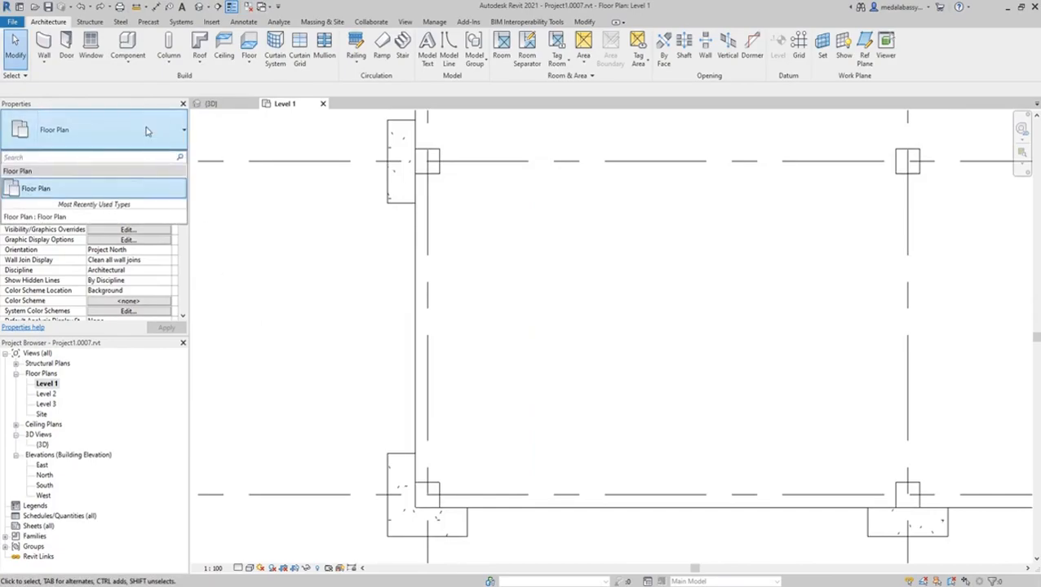
left_click(45, 63)
left_click(75, 79)
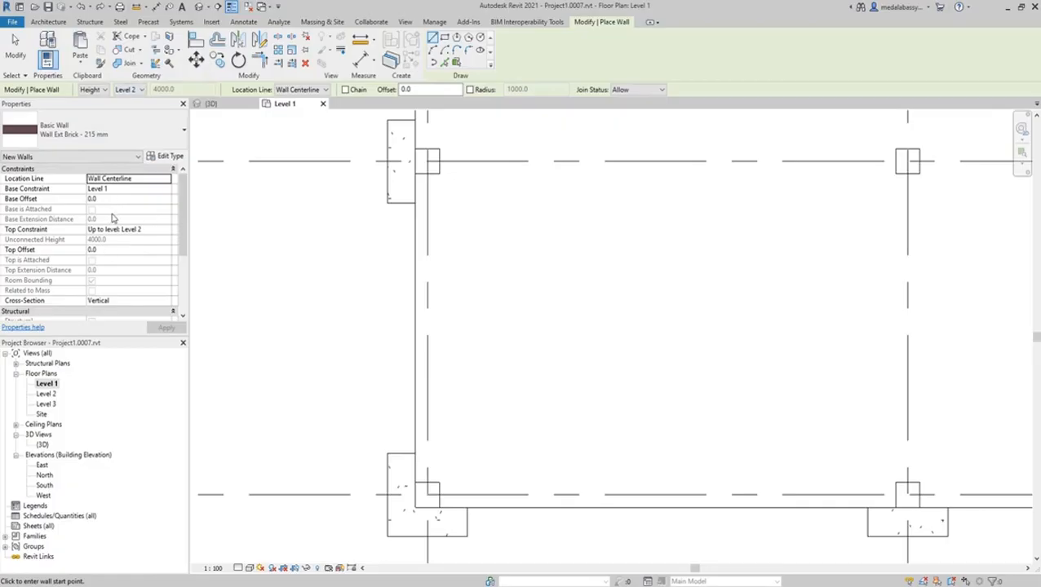
left_click(111, 252)
type("-6")
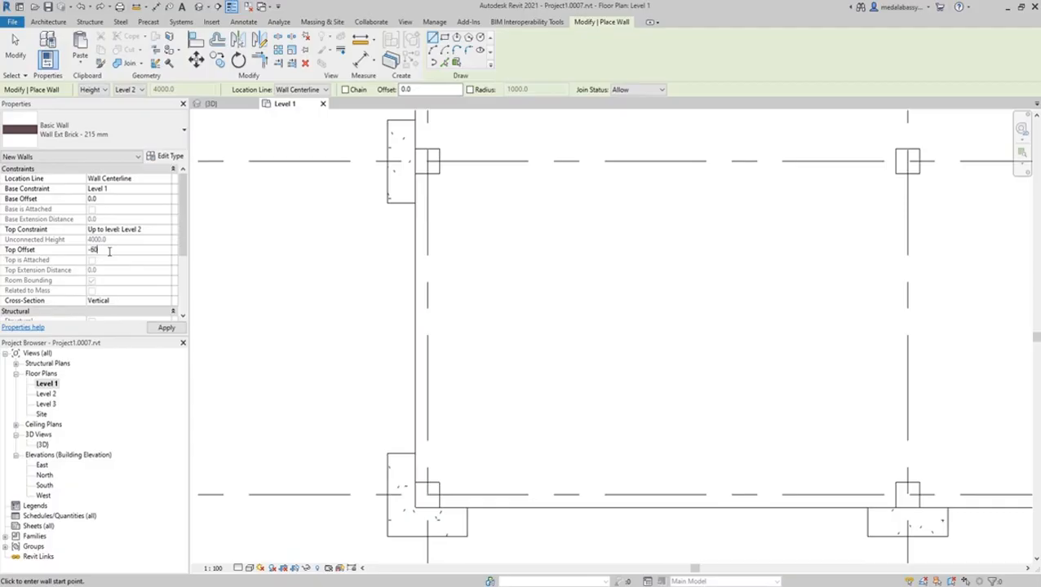
left_click(165, 329)
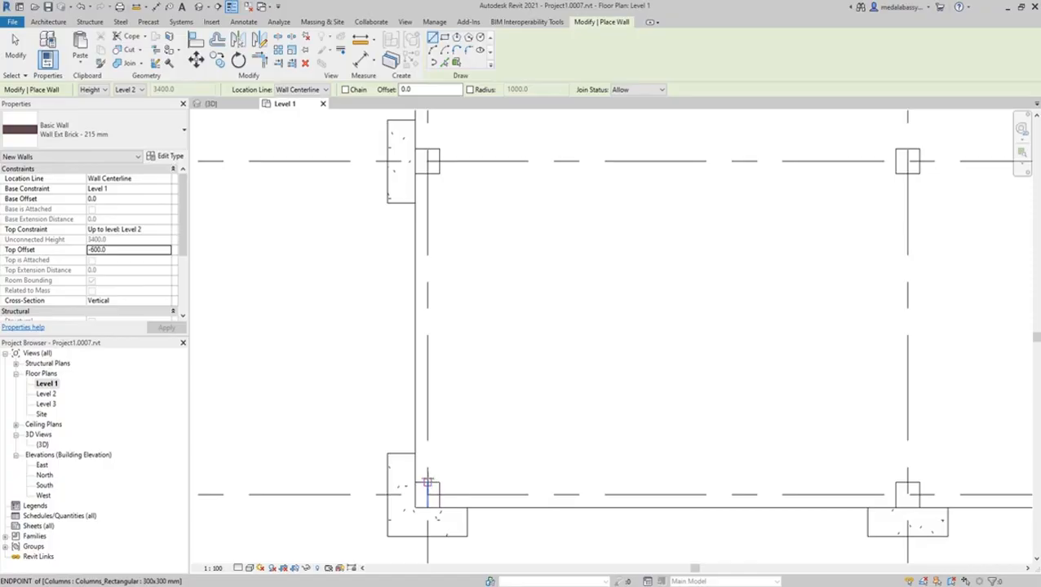
left_click(312, 91)
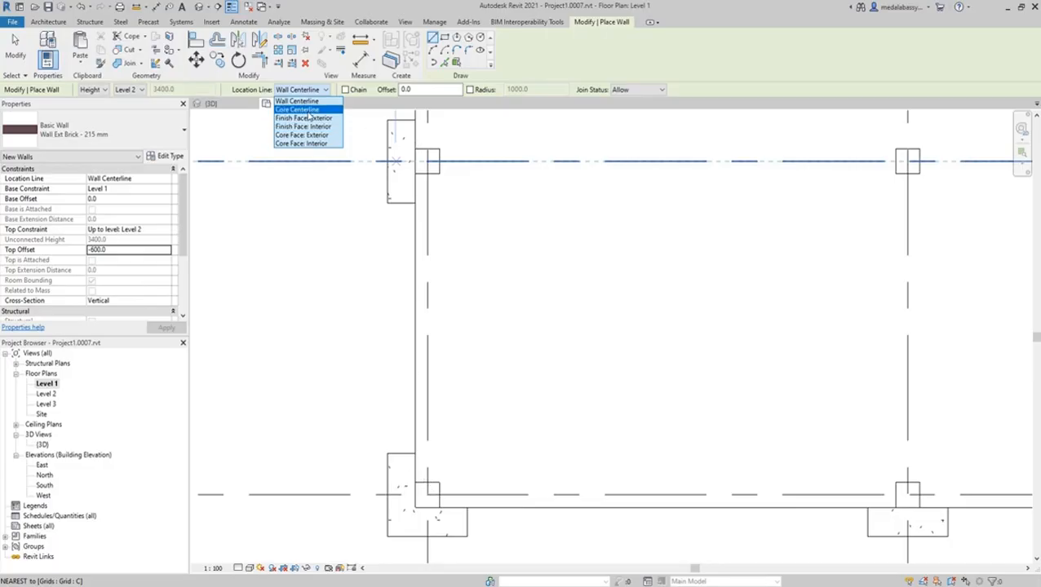
left_click(324, 101)
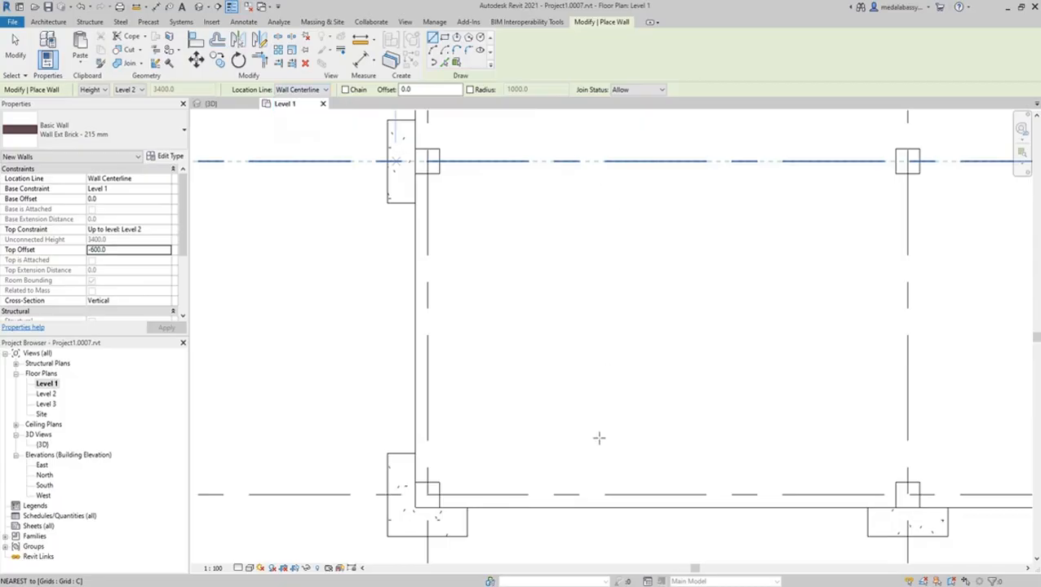
Step: Draw a brick wall along grid 1 from the edge of corner column D1 to the facing edge of column C1
scroll(599, 440, "down", 4)
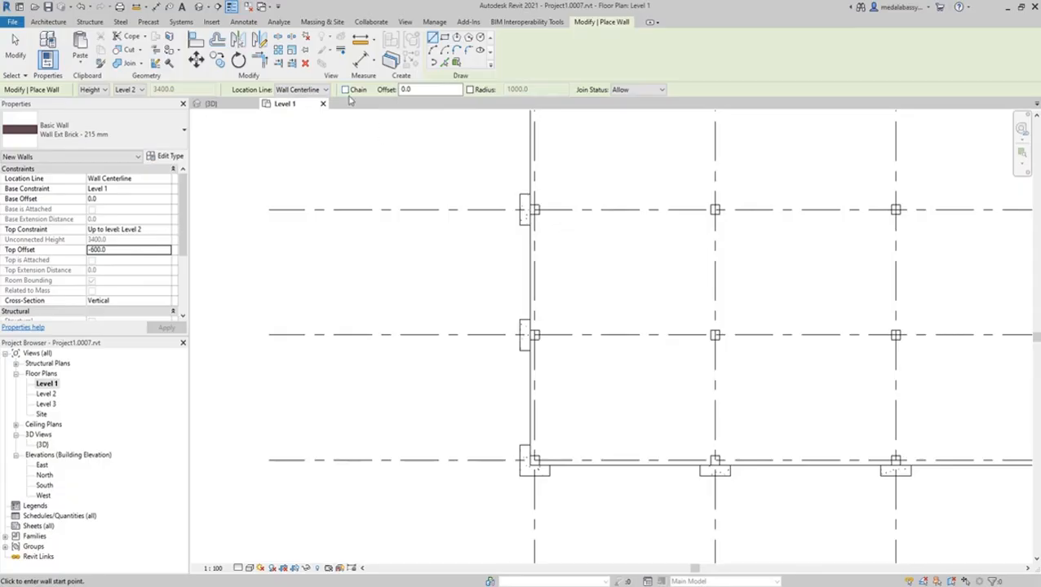
middle_click_drag(442, 192, 302, 263)
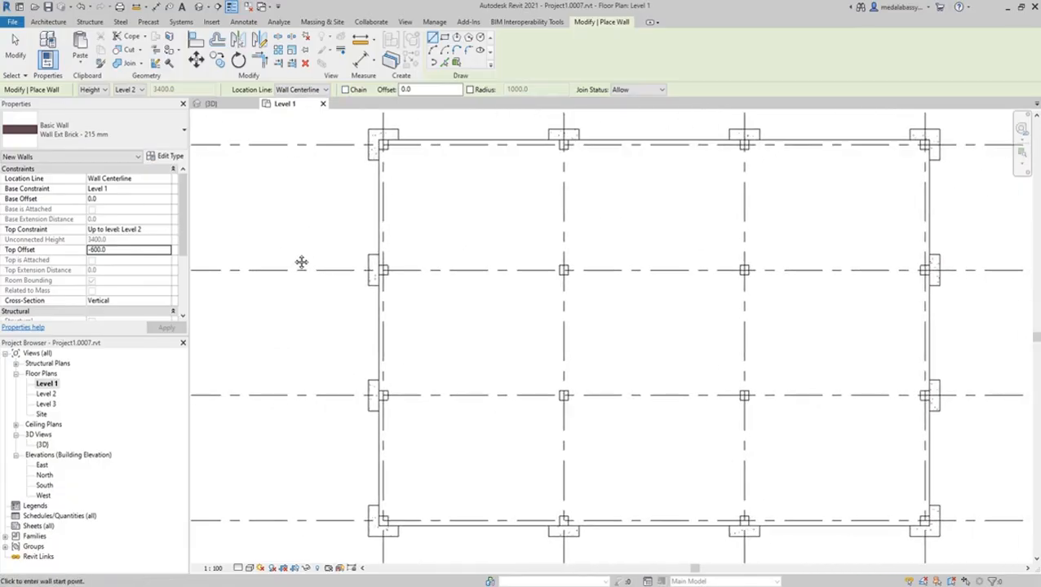
left_click(385, 474)
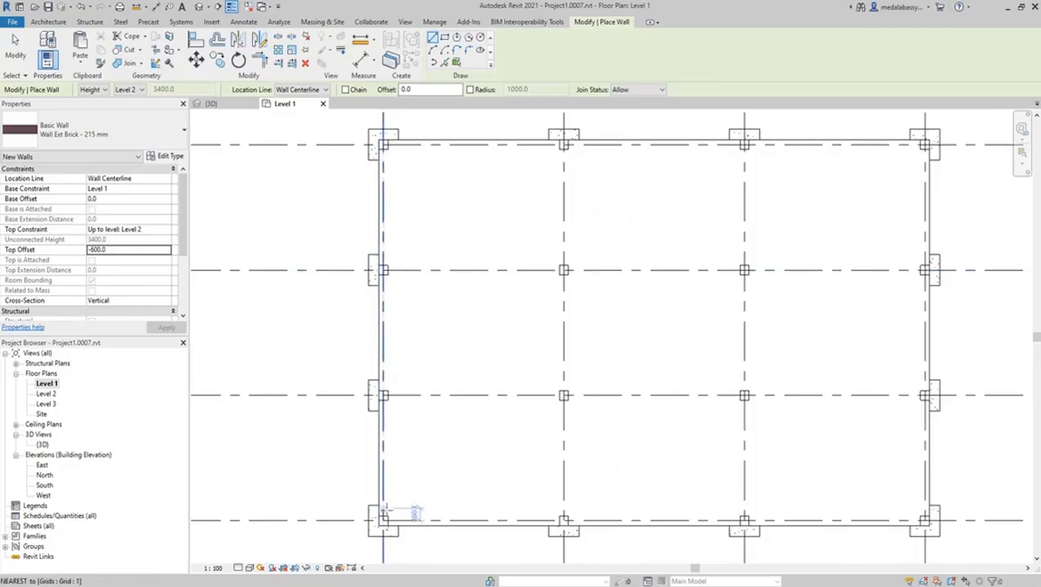
scroll(383, 519, "up", 1)
left_click(381, 516)
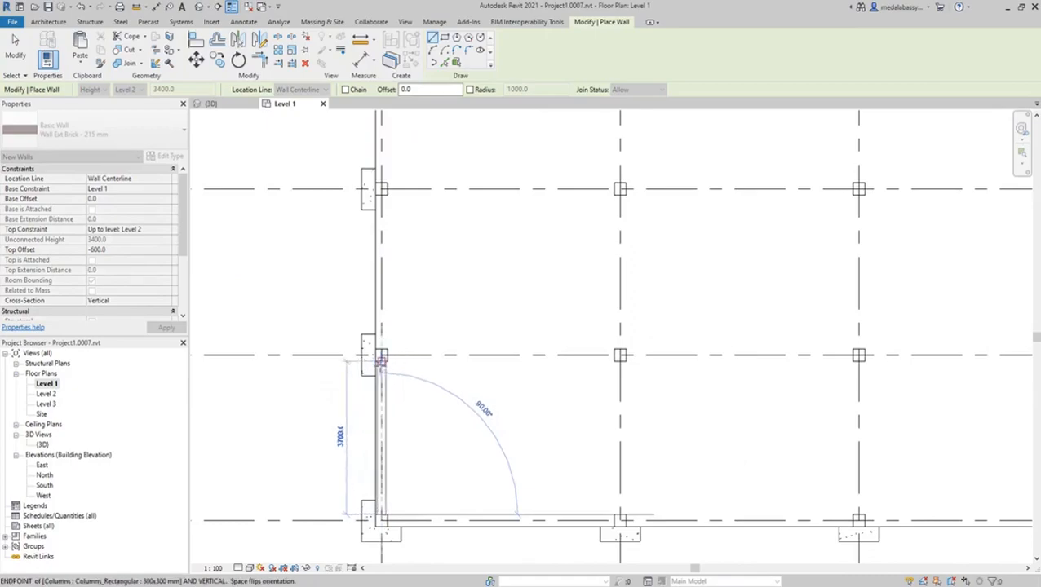
left_click(381, 358)
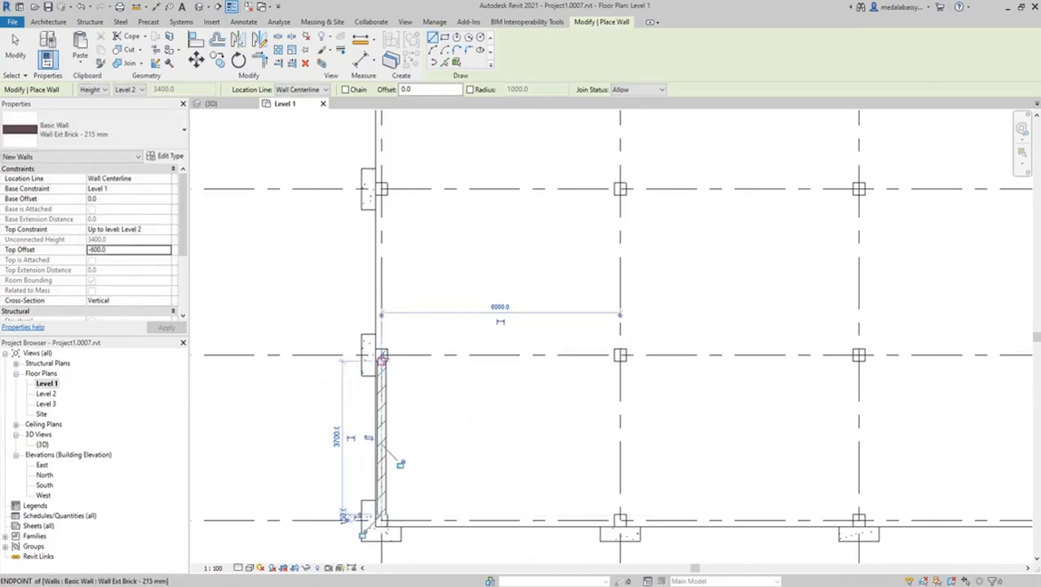
Step: Draw the next brick wall on grid 1 from the edge of column C1 to the facing edge of column B1
left_click(381, 353)
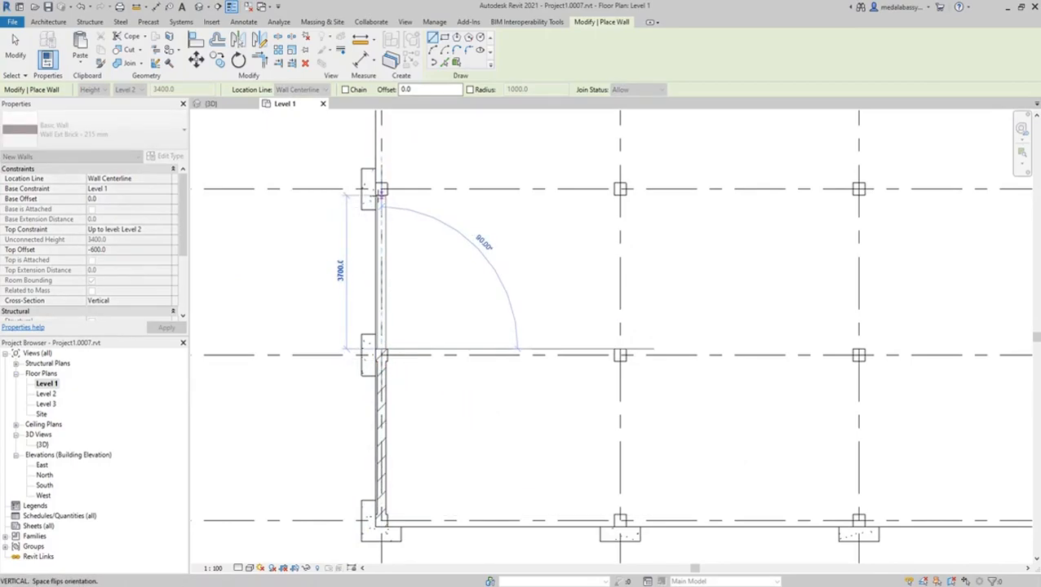
left_click(381, 190)
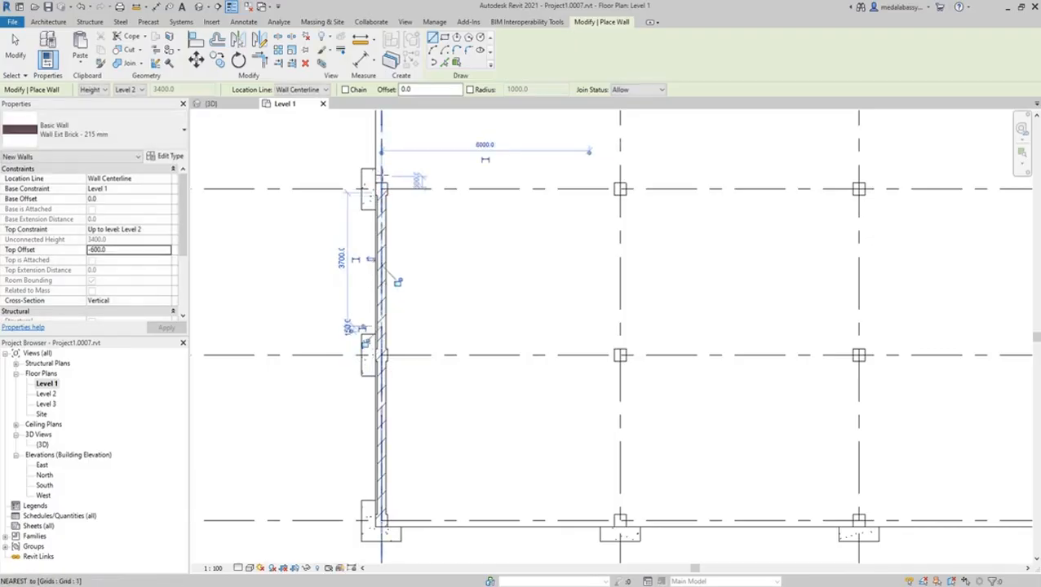
scroll(388, 183, "down", 2)
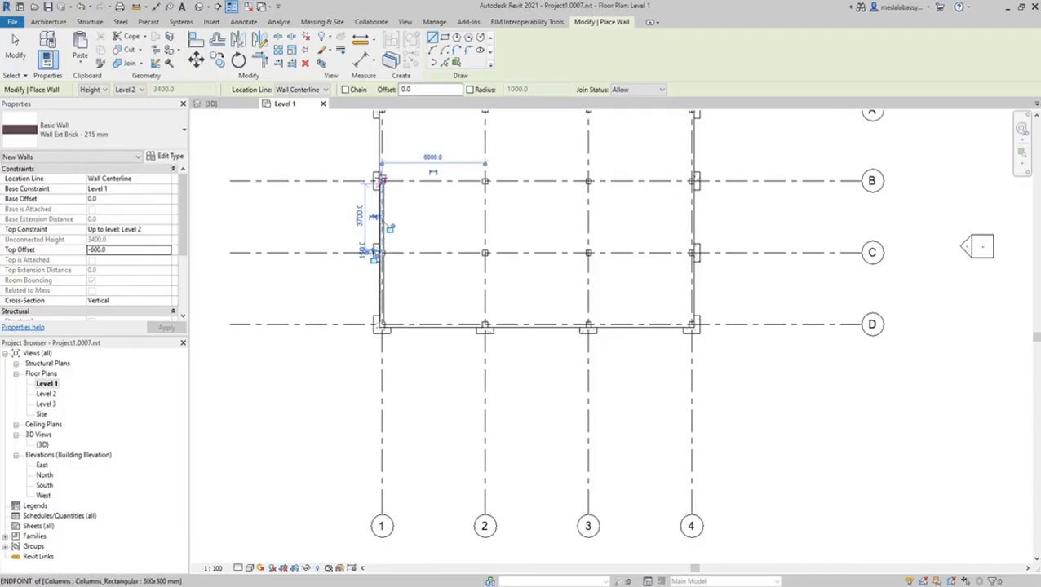
Step: Draw the next brick wall on grid 1 from the edge of column B1 to the facing edge of corner column A1
scroll(360, 155, "up", 2)
middle_click_drag(359, 149, 354, 285)
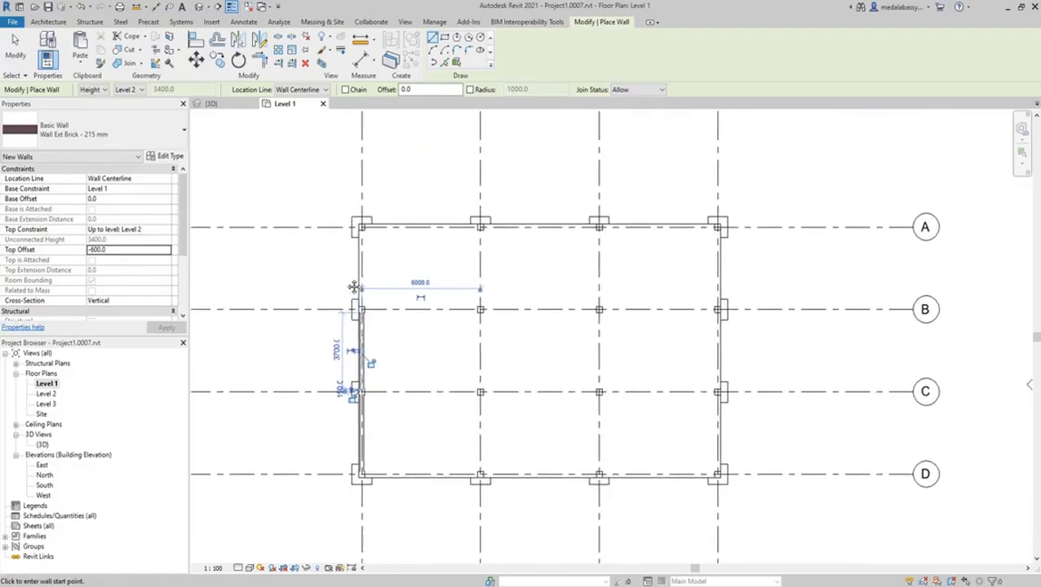
scroll(346, 280, "up", 1)
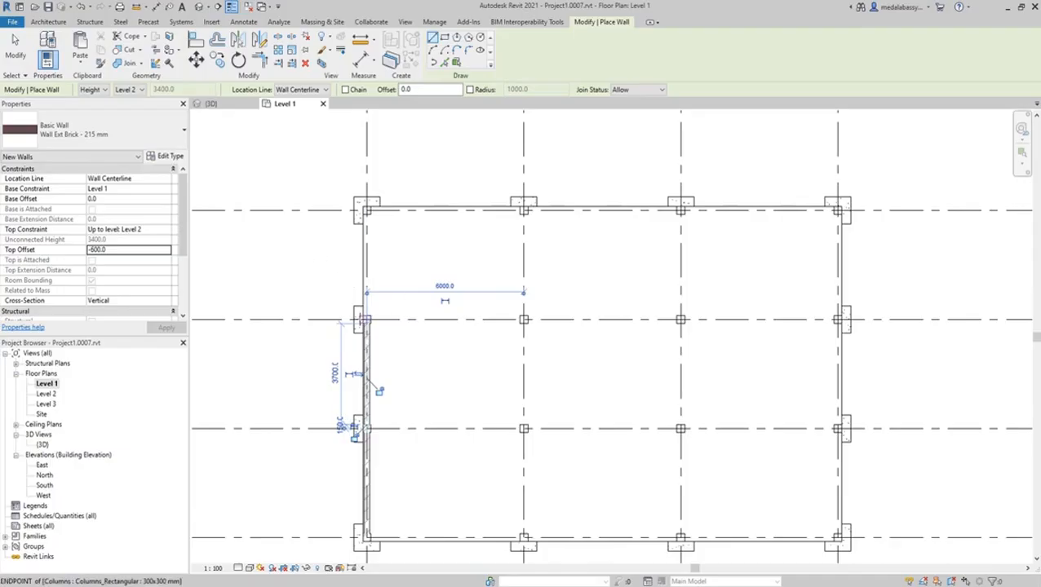
left_click(366, 318)
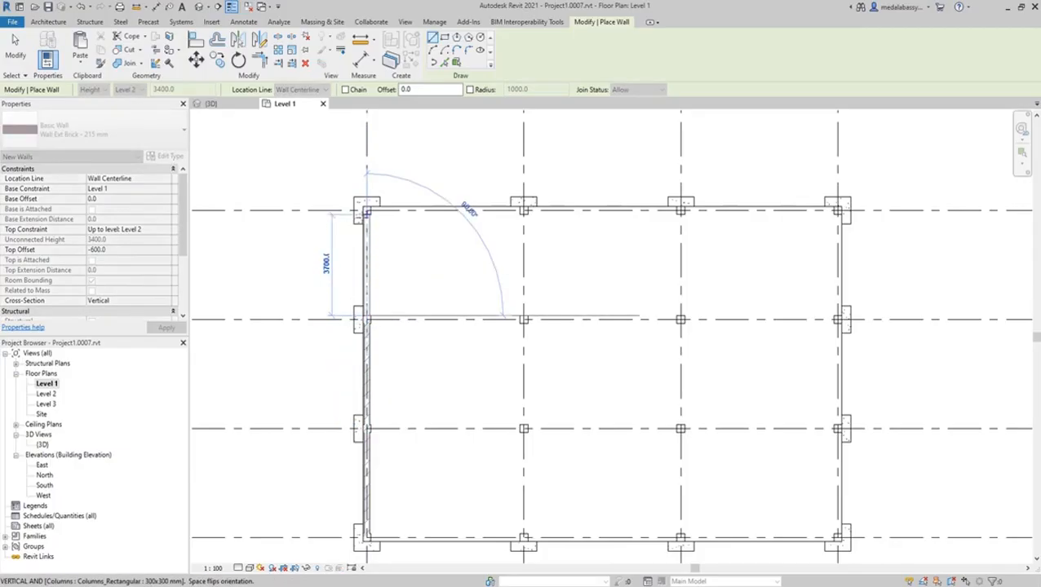
scroll(367, 211, "up", 3)
left_click(366, 211)
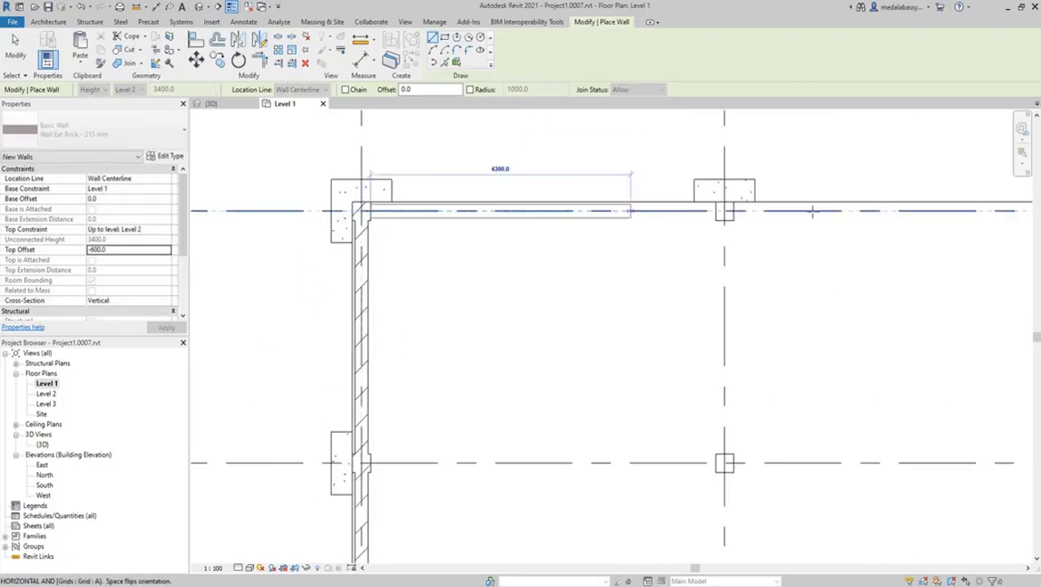
Step: Draw three brick walls along grid A, one in each bay between columns A1, A2, A3 and A4
scroll(716, 211, "down", 2)
left_click(726, 211)
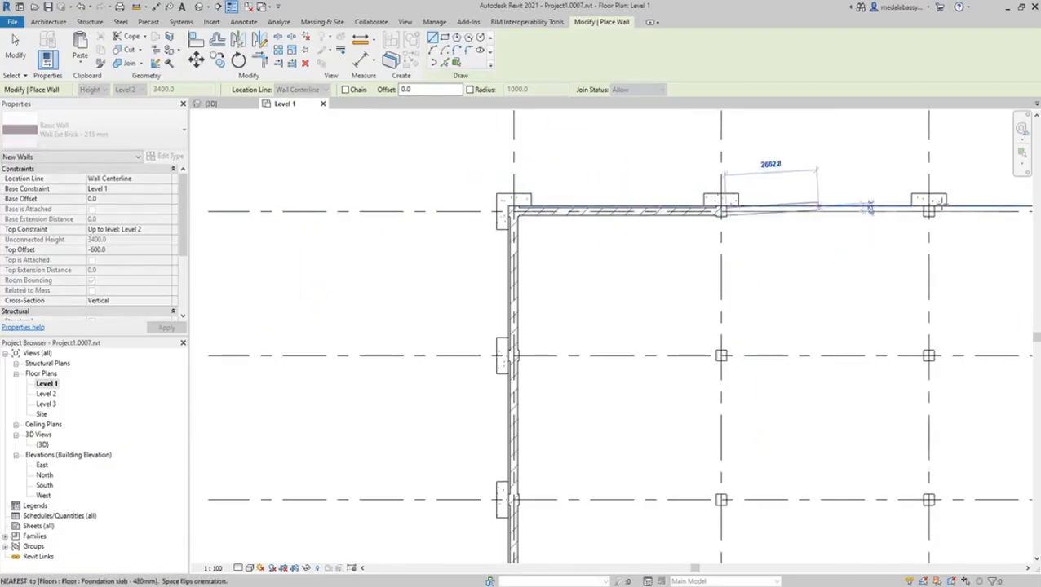
left_click(924, 211)
scroll(926, 212, "down", 1)
middle_click_drag(926, 212, 627, 233)
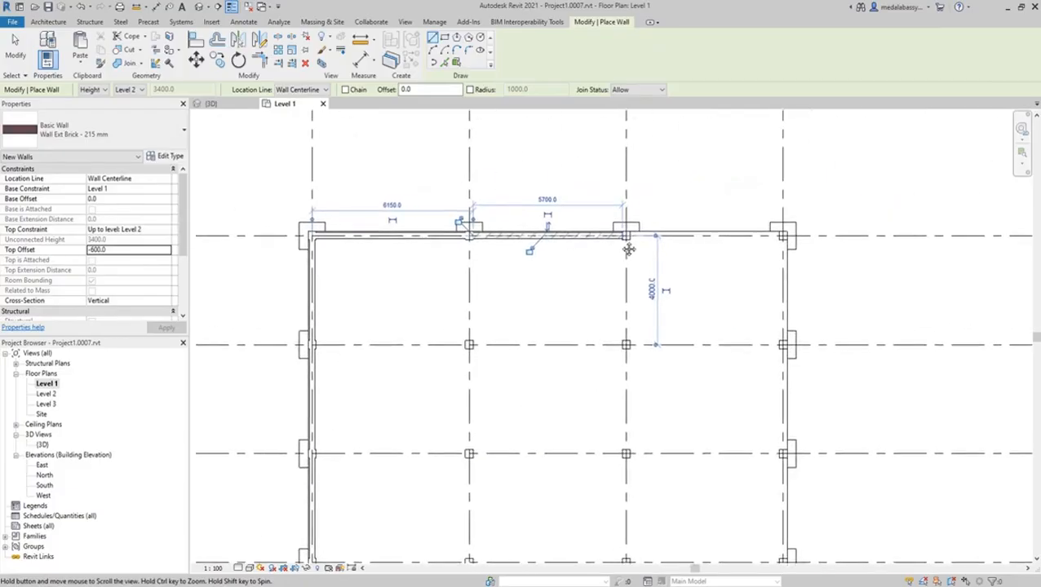
scroll(627, 233, "up", 2)
left_click(616, 230)
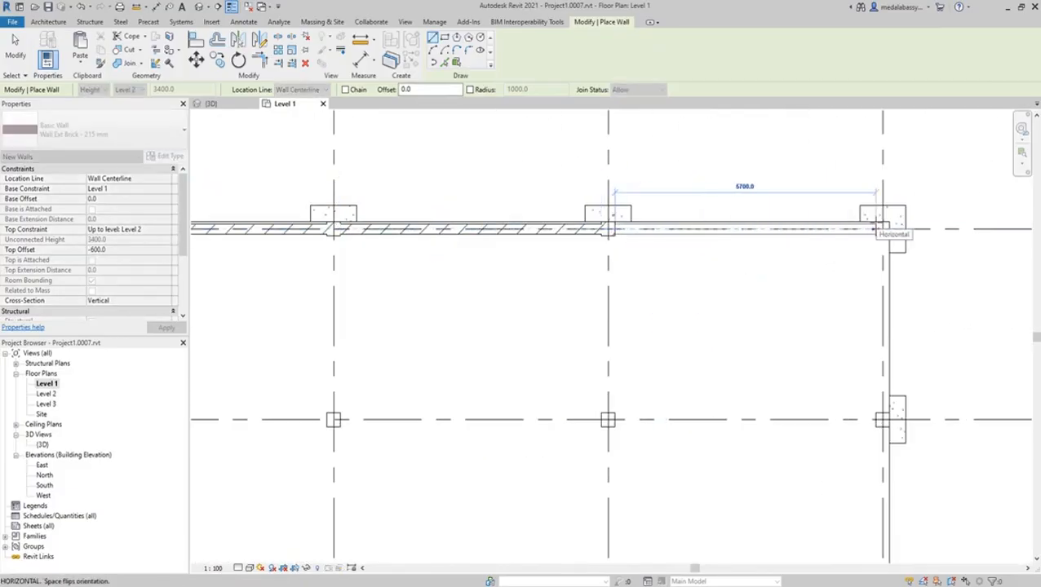
left_click(880, 229)
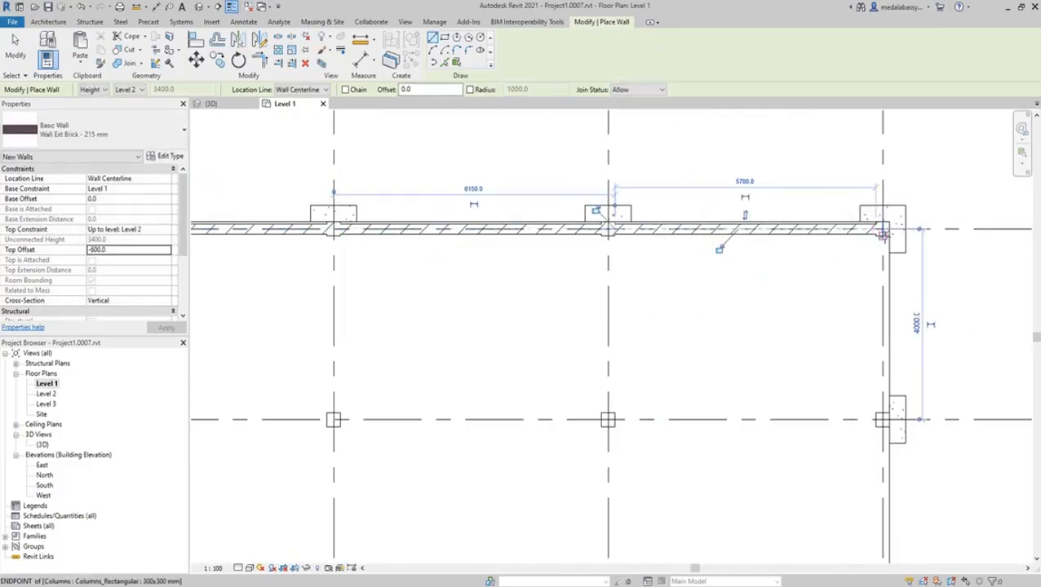
Step: Draw two brick walls along grid 4, from column A4 to B4 and from column B4 to C4
left_click(883, 413)
scroll(884, 428, "down", 4)
middle_click_drag(893, 434, 812, 251)
scroll(826, 285, "down", 1)
scroll(827, 294, "up", 5)
left_click(755, 140)
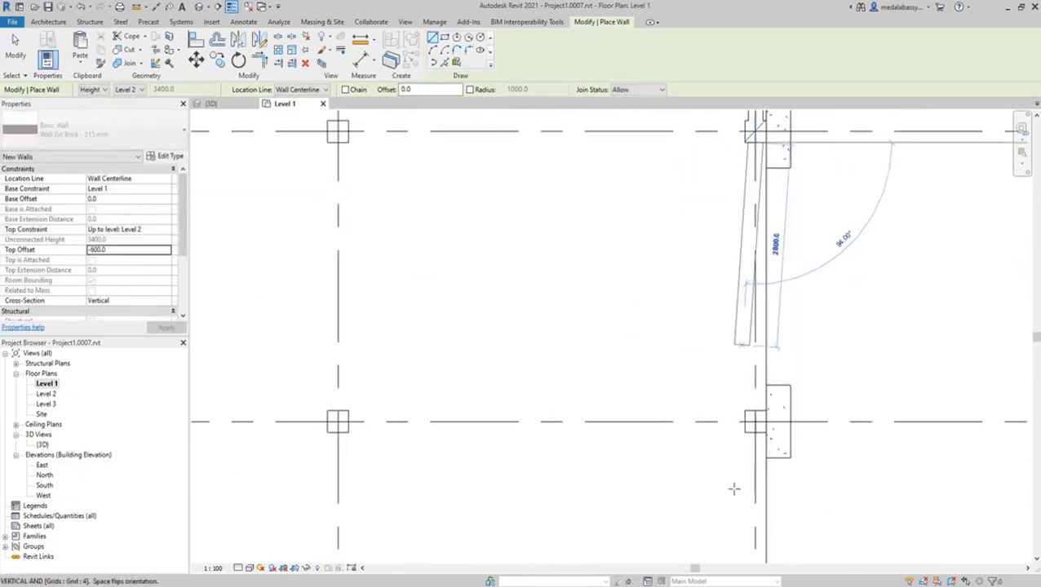
left_click(753, 403)
Step: Draw a brick wall along grid C from the edge of column C4 to the facing edge of column C3
scroll(804, 260, "down", 2)
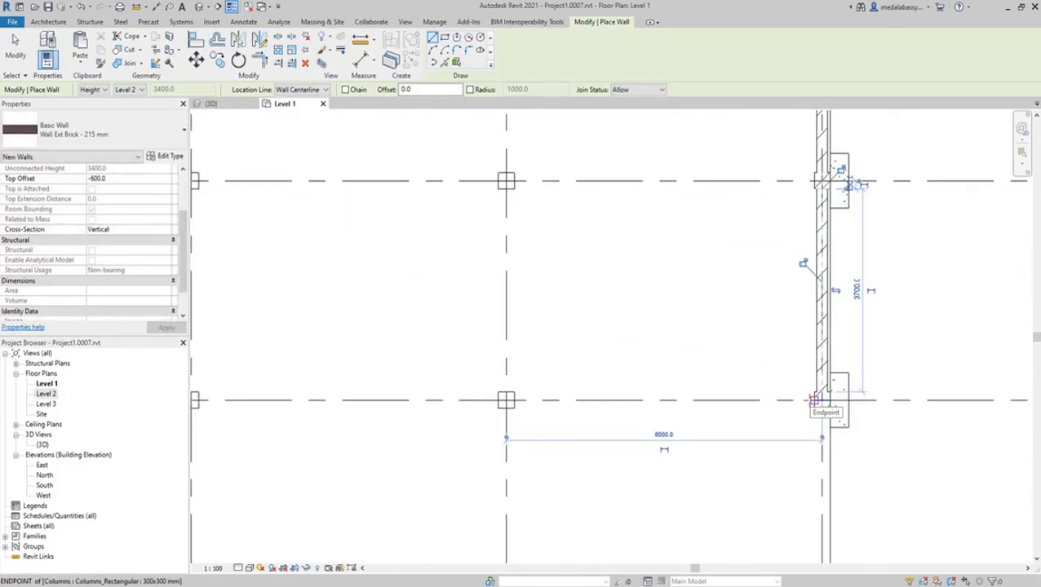
left_click(506, 399)
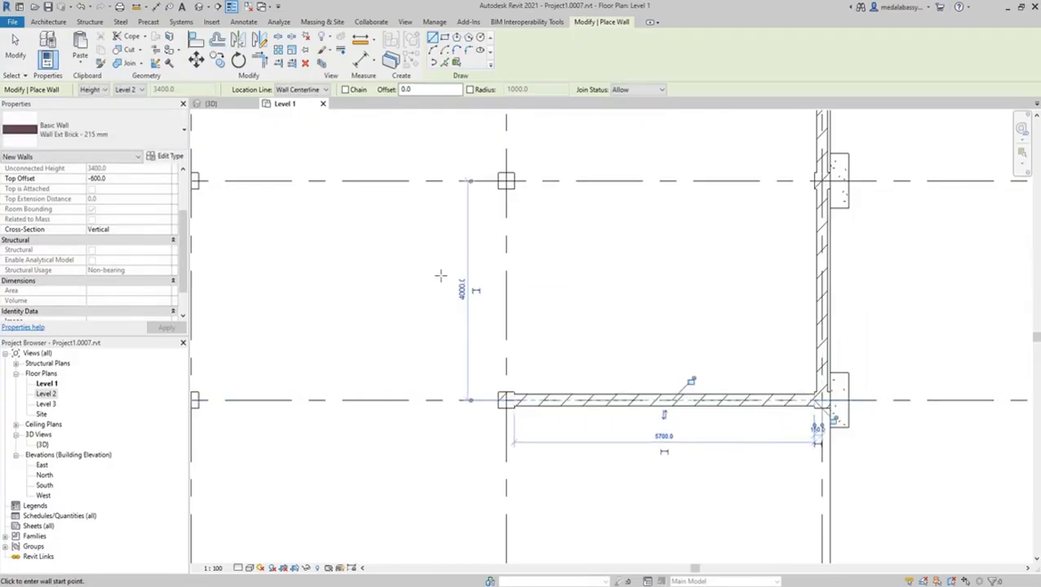
scroll(616, 363, "down", 2)
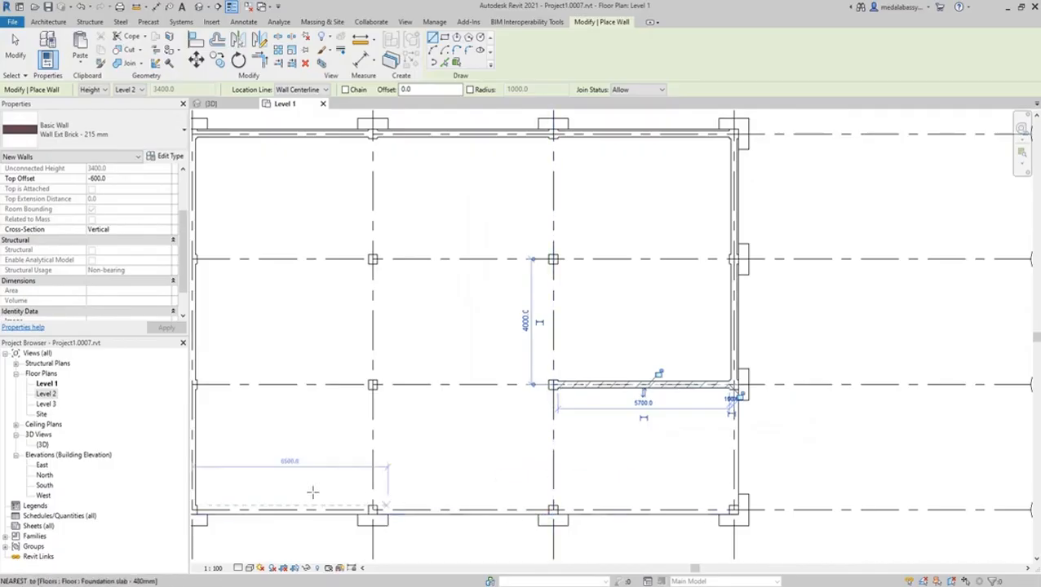
left_click(198, 506)
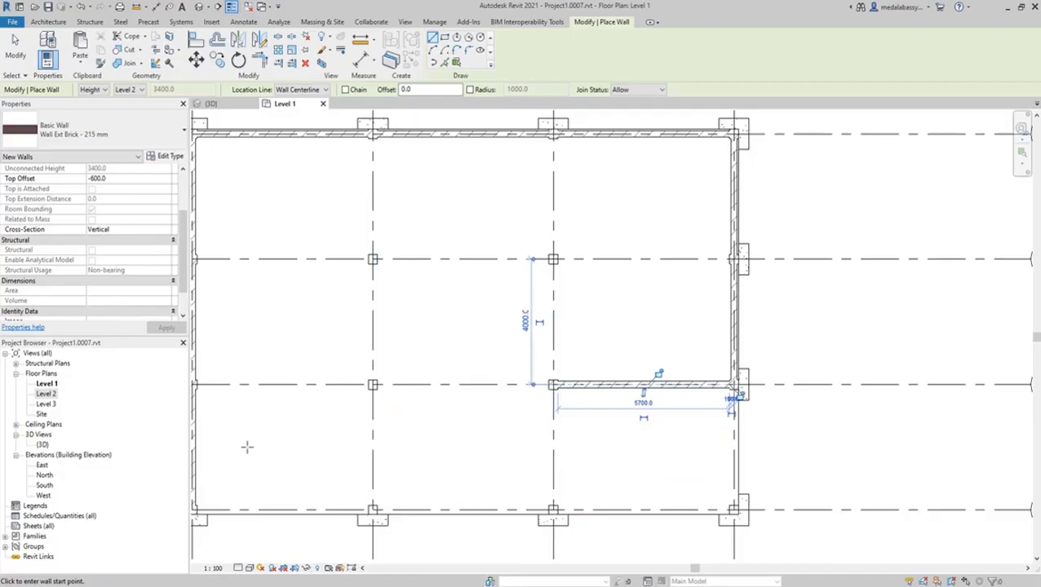
Step: Open the Level 2 floor plan and draw a 215 mm brick wall on grid 1 from column D1 to column C1
double_click(45, 394)
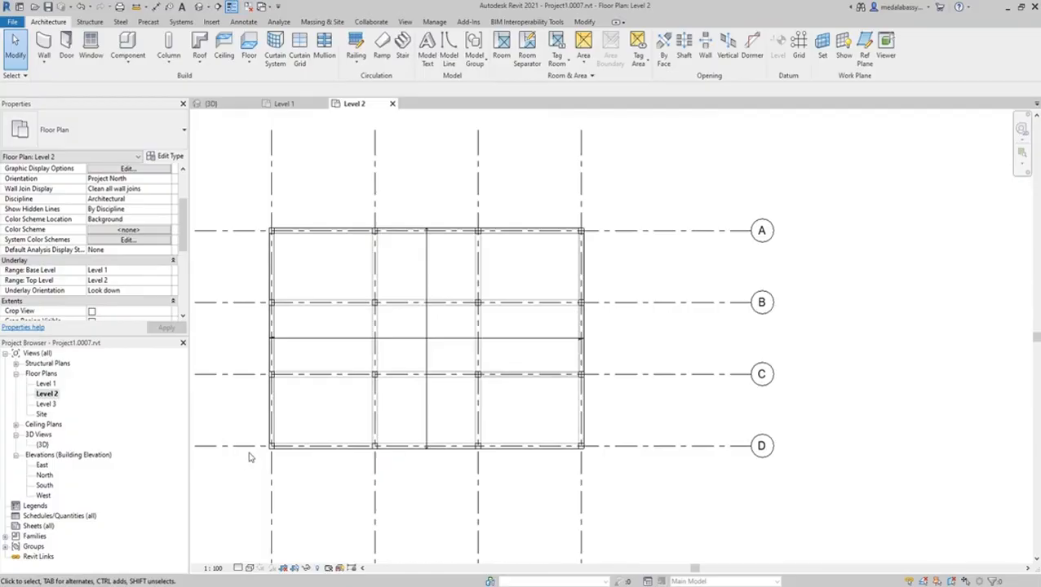
key("w")
key("a")
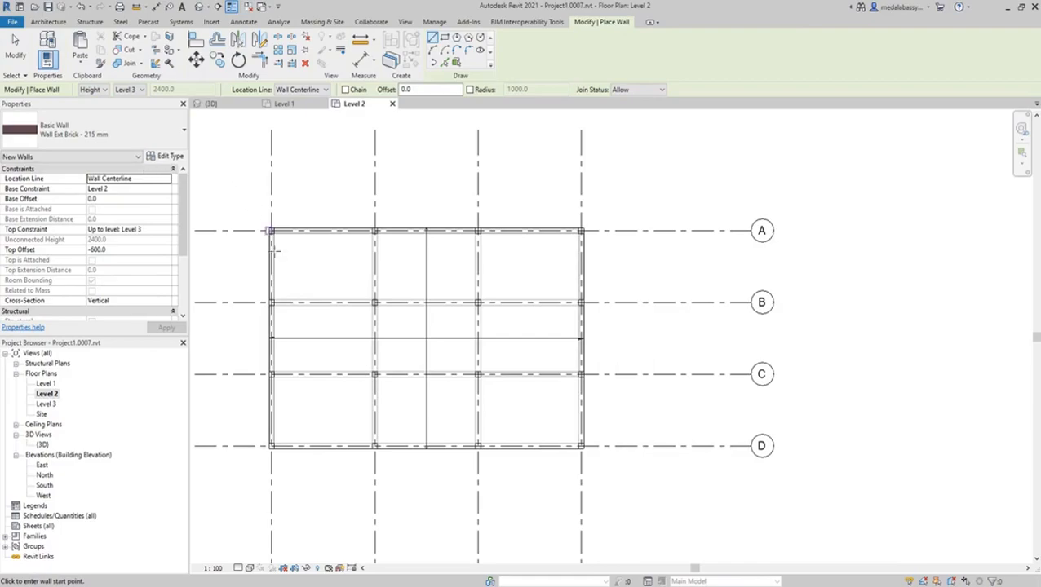
scroll(274, 445, "up", 4)
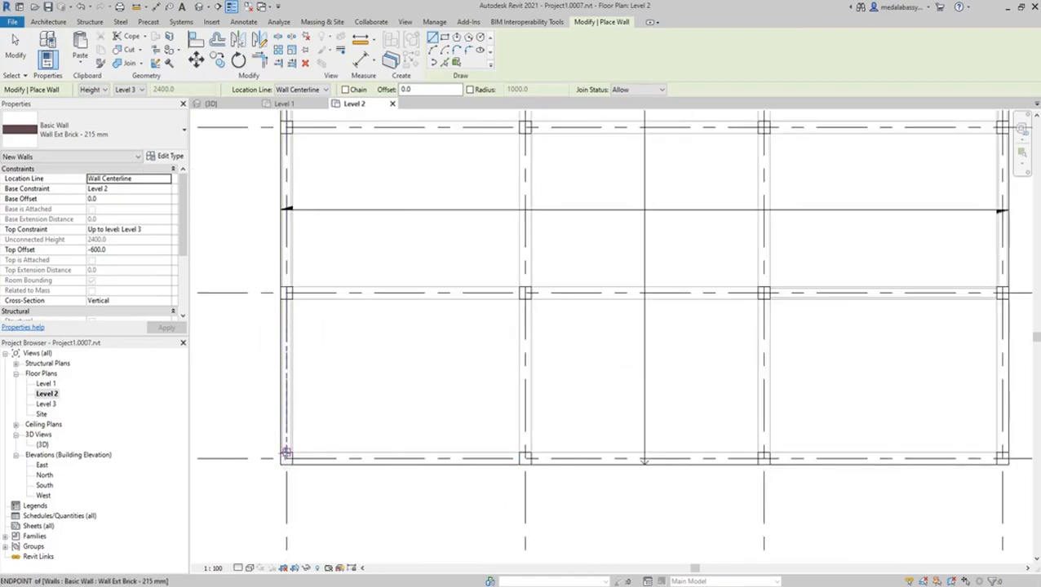
left_click(286, 453)
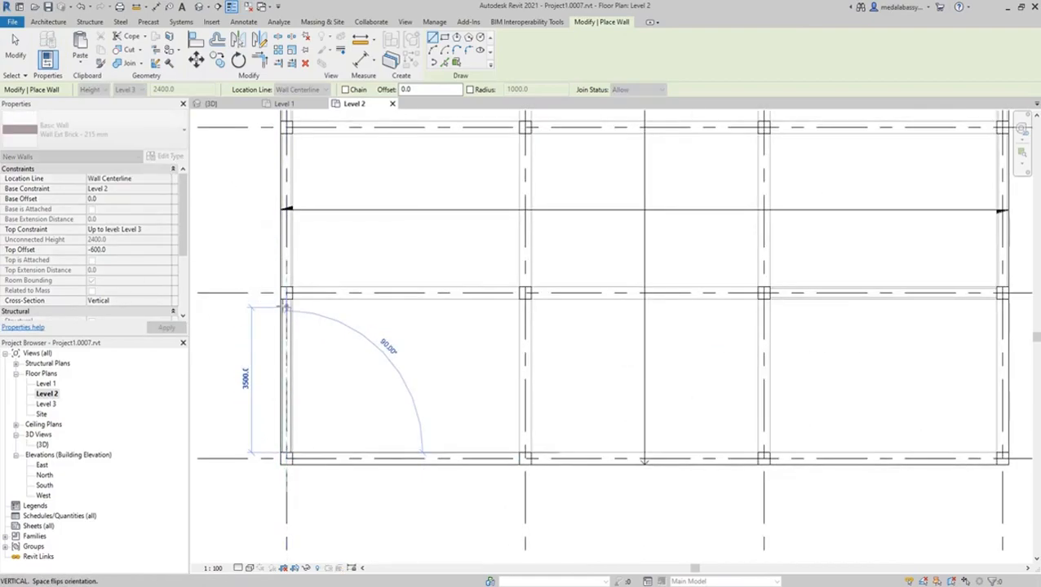
left_click(287, 298)
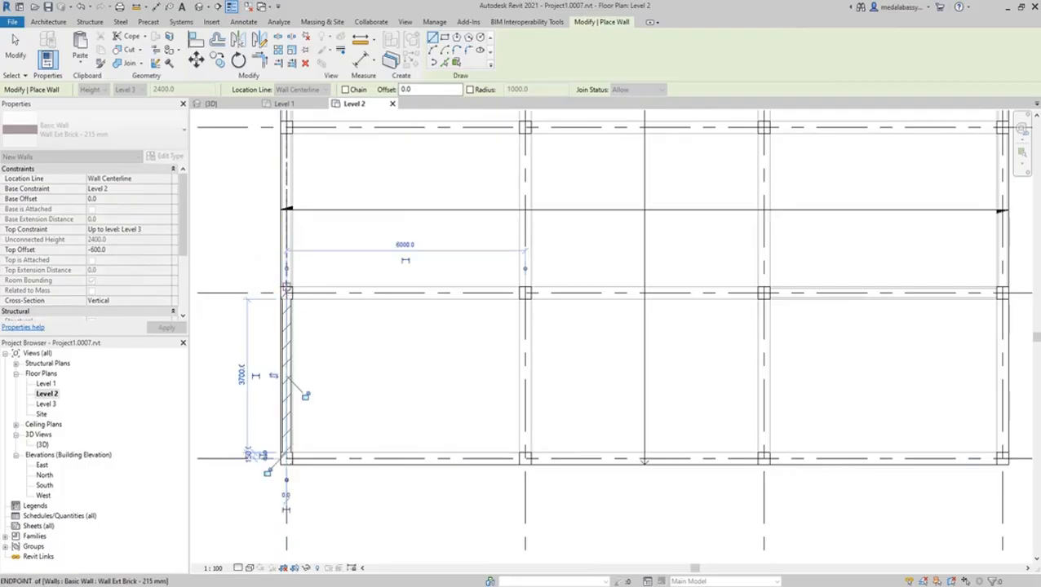
Step: Continue the Level 2 brick walls along grid 1 from column C1 to B1 and from column B1 to A1
left_click(287, 288)
left_click(287, 133)
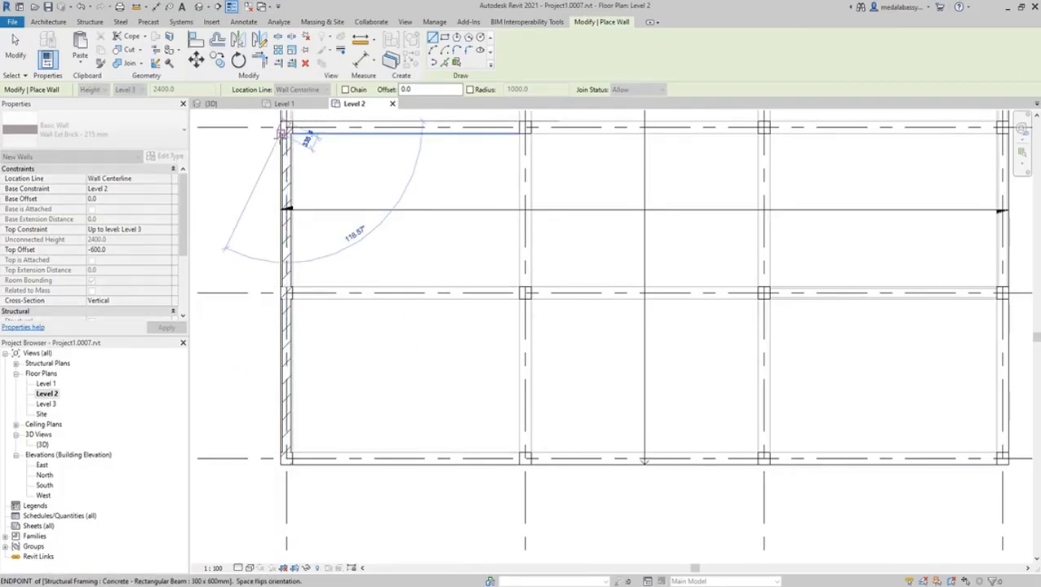
middle_click_drag(354, 205, 339, 483)
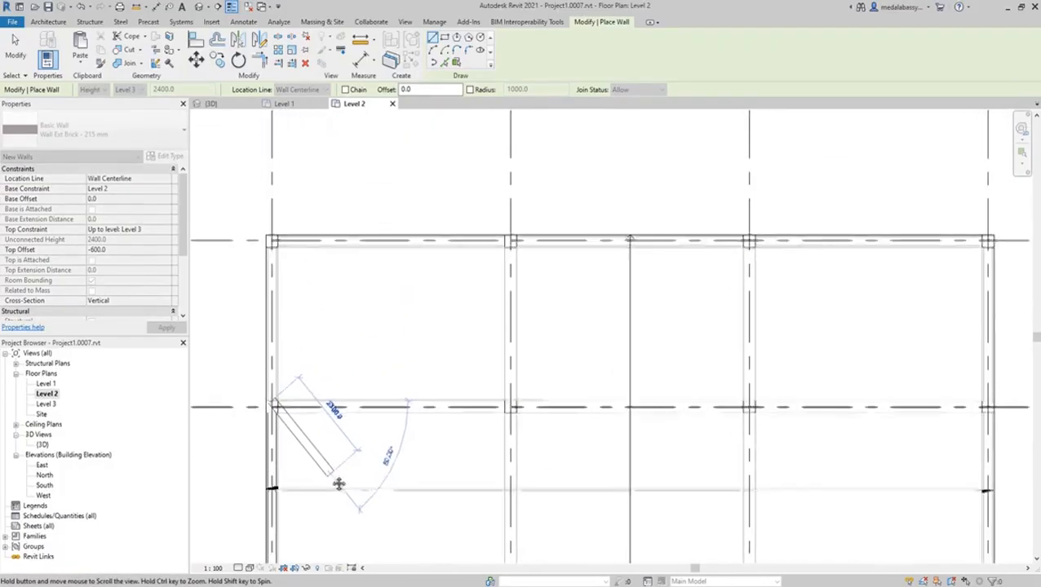
left_click(274, 241)
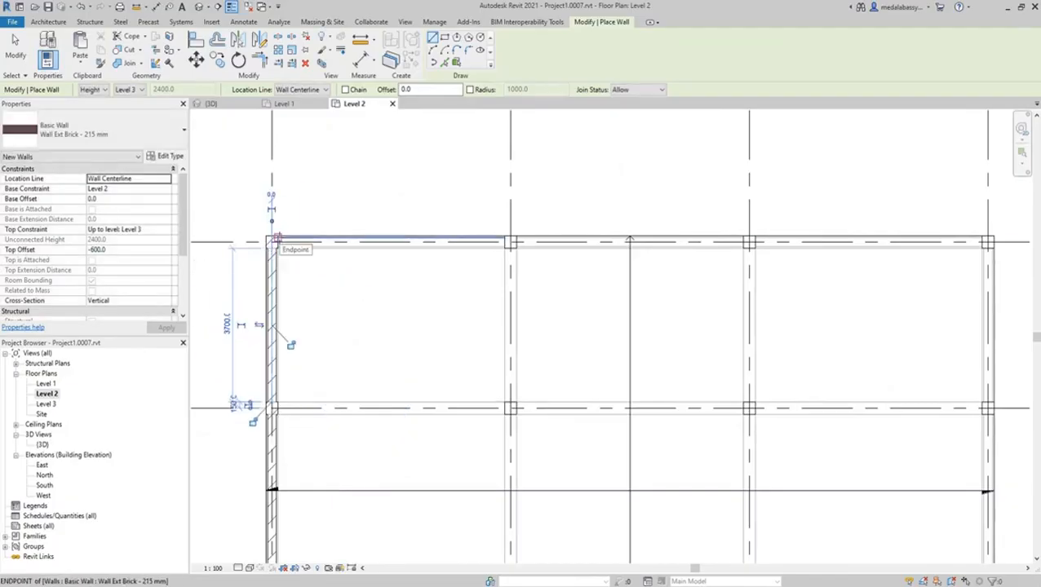
Step: Draw three Level 2 brick walls along grid A, one in each bay between columns A1, A2, A3 and A4
left_click(275, 240)
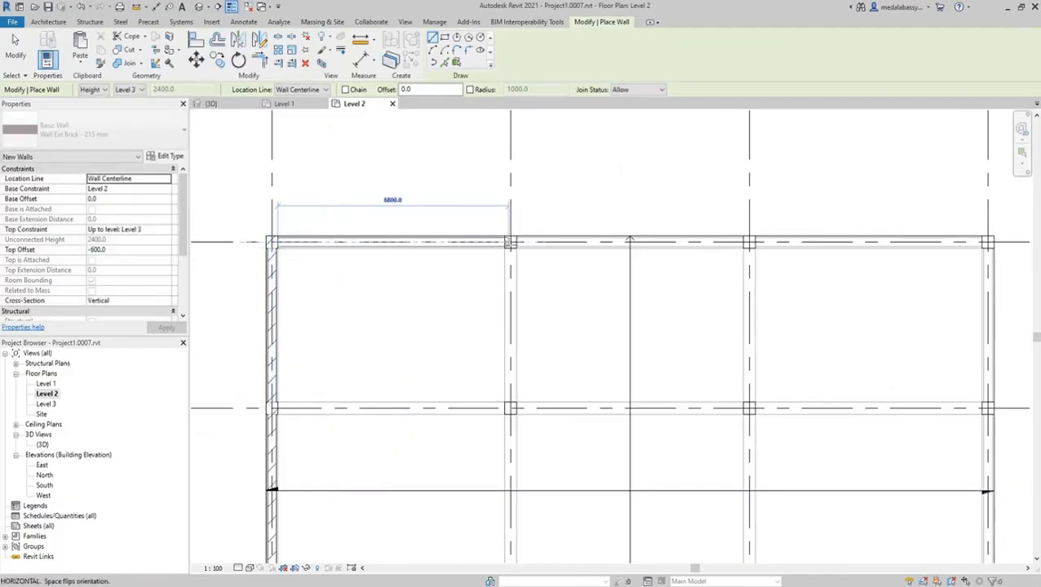
scroll(509, 243, "up", 2)
left_click(501, 236)
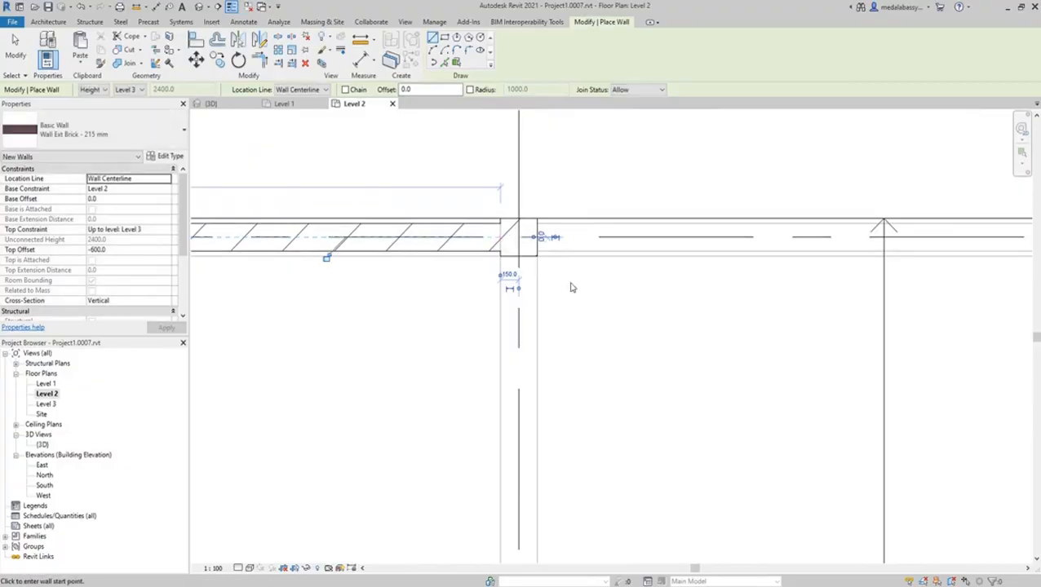
left_click(537, 237)
scroll(860, 237, "down", 3)
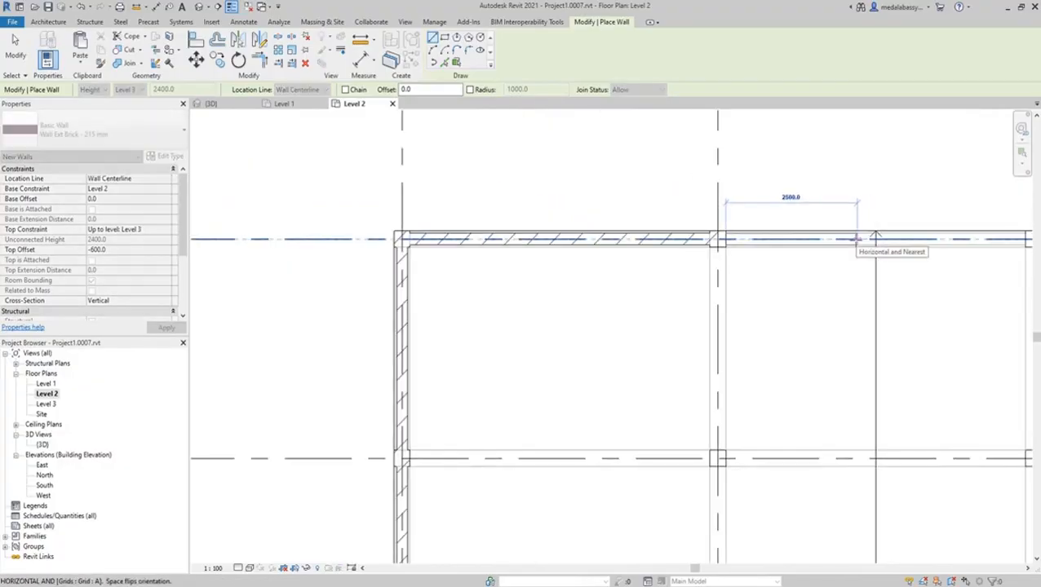
mouse_move(875, 238)
middle_mouse_down()
mouse_move(693, 267)
mouse_move(662, 290)
mouse_move(403, 309)
mouse_move(416, 304)
middle_mouse_up()
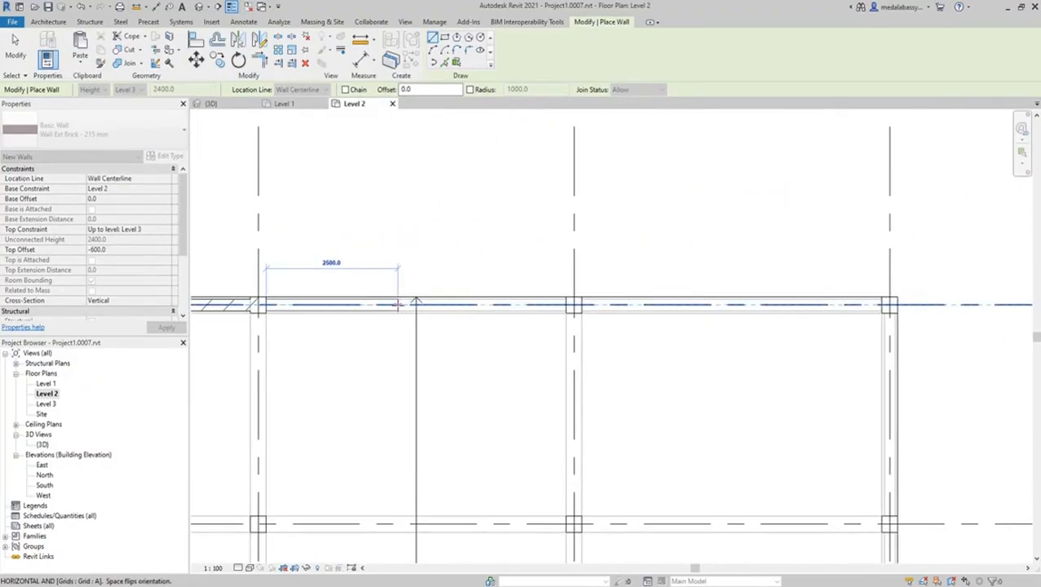
left_click(570, 305)
left_click(582, 306)
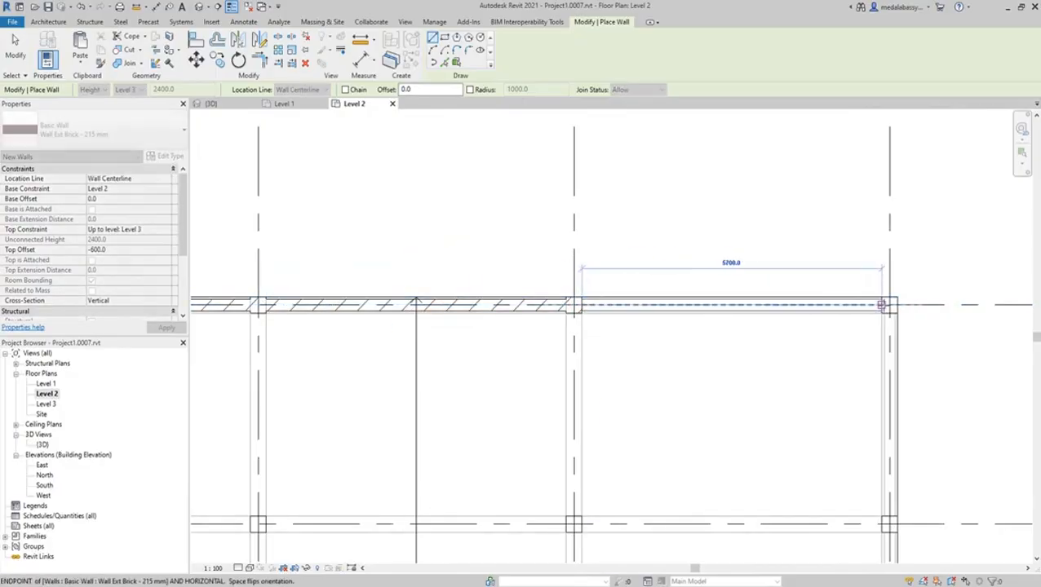
left_click(883, 305)
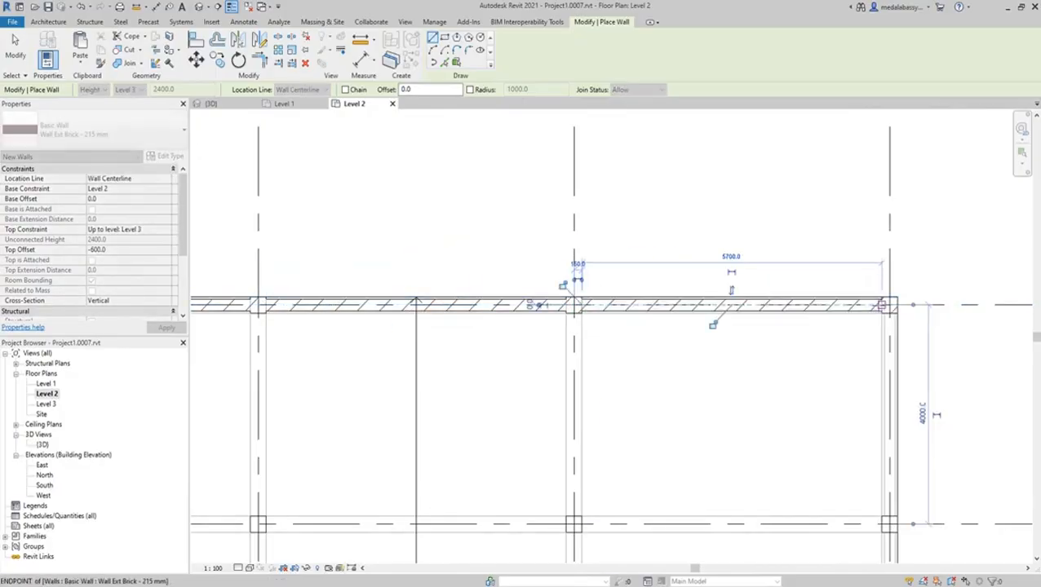
Step: Draw three Level 2 brick walls along grid 4, one in each bay between columns A4, B4, C4 and D4
left_click(889, 523)
scroll(885, 523, "down", 2)
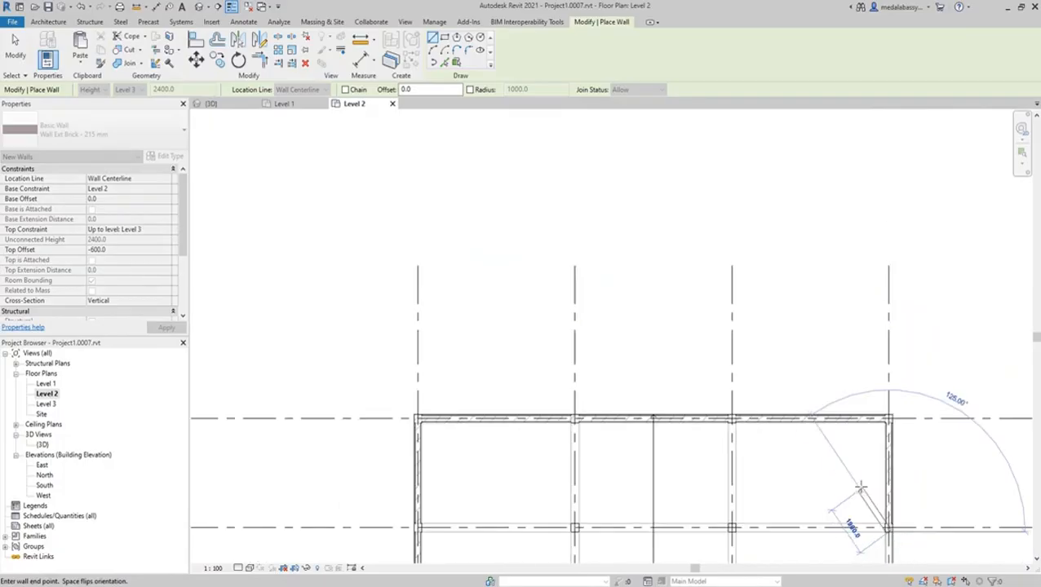
middle_click_drag(848, 449, 713, 180)
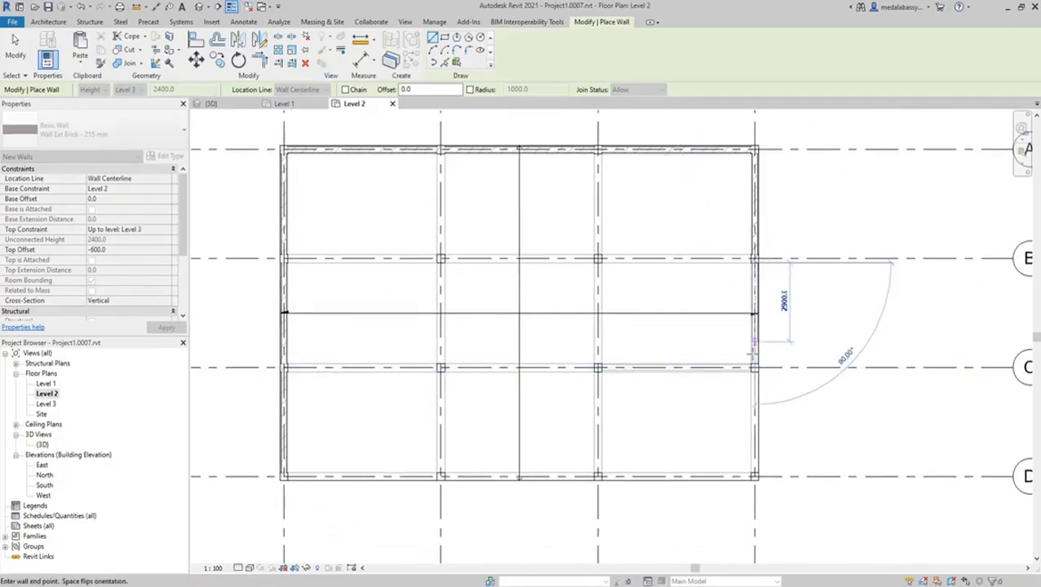
scroll(753, 354, "up", 5)
left_click(754, 366)
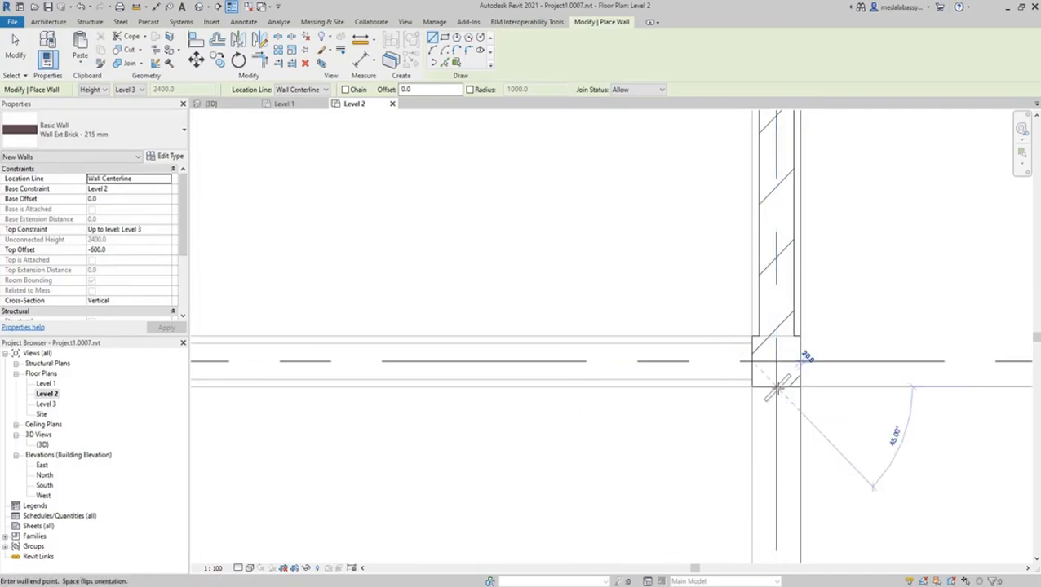
scroll(777, 390, "down", 4)
scroll(791, 514, "up", 4)
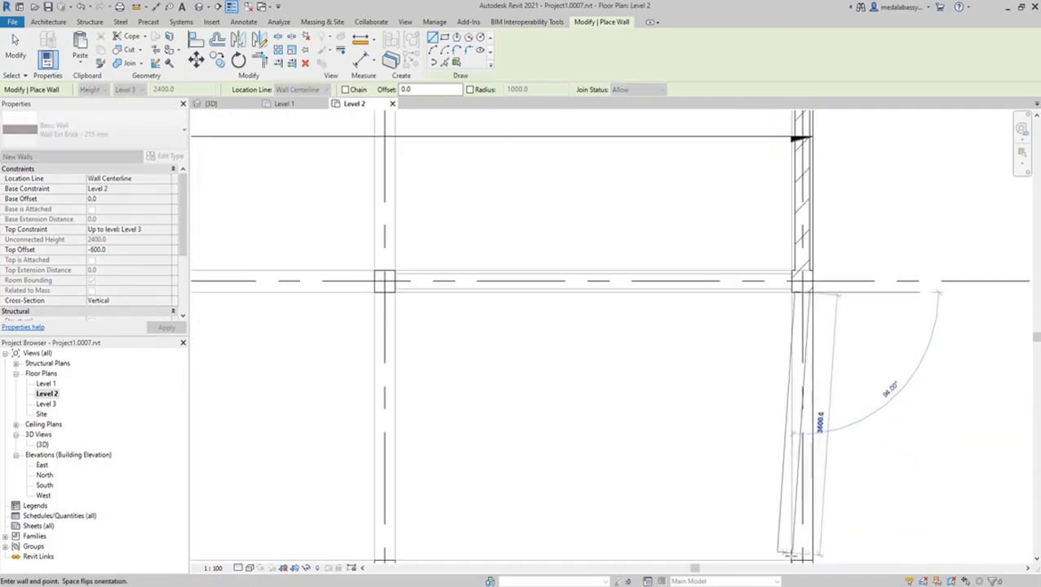
left_click(801, 559)
Step: Draw three Level 2 brick walls along grid D, one in each bay between columns D4, D3, D2 and D1
scroll(755, 548, "down", 3)
middle_click_drag(749, 508, 746, 359)
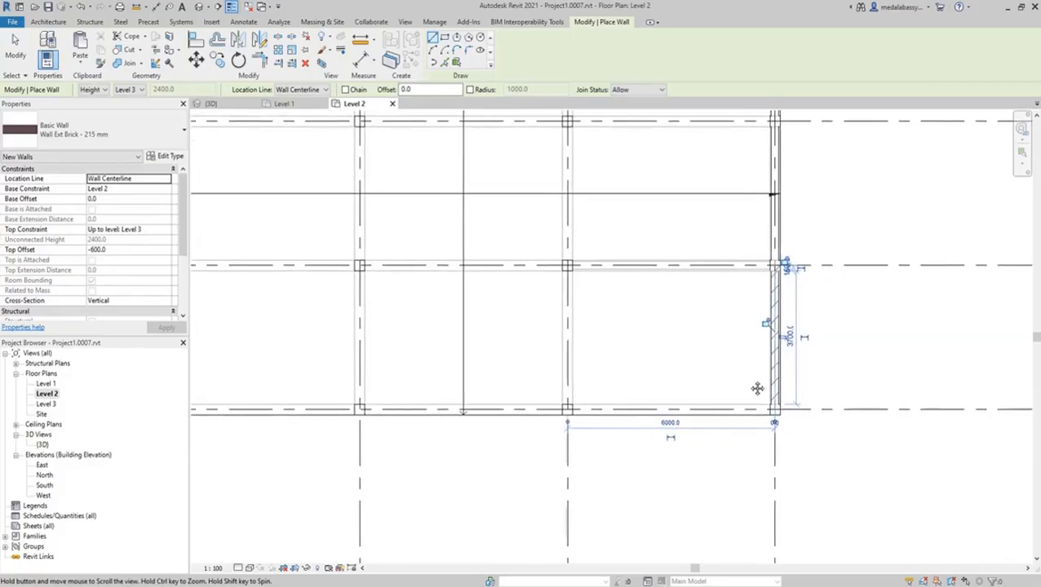
left_click(571, 408)
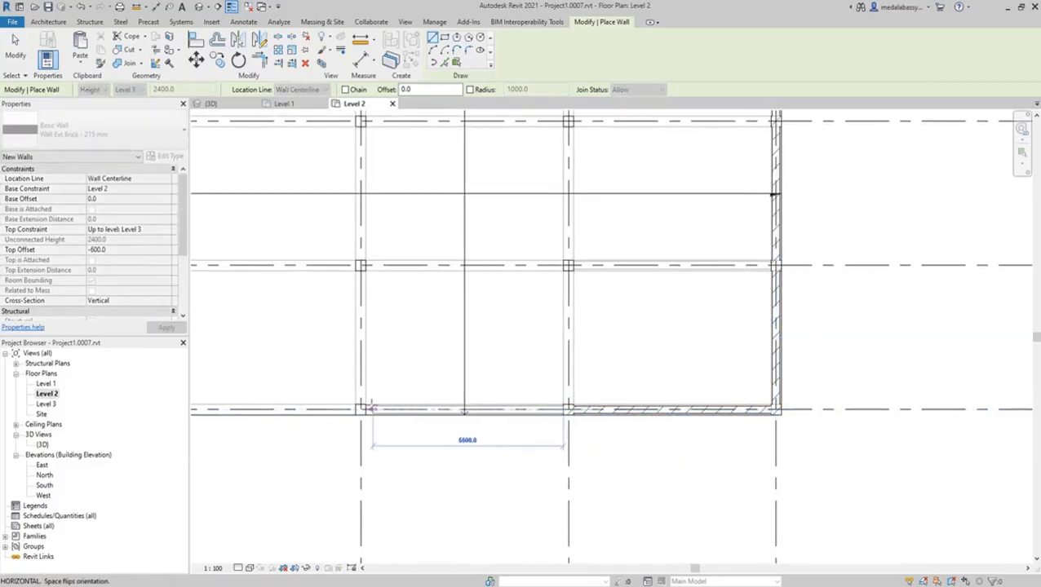
left_click(371, 408)
scroll(359, 416, "down", 3)
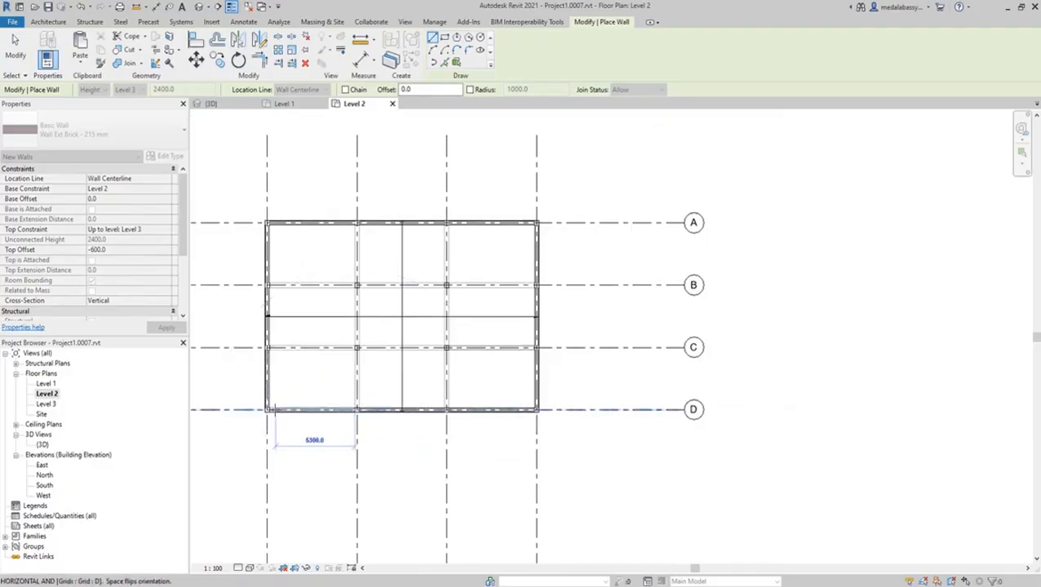
scroll(274, 409, "up", 8)
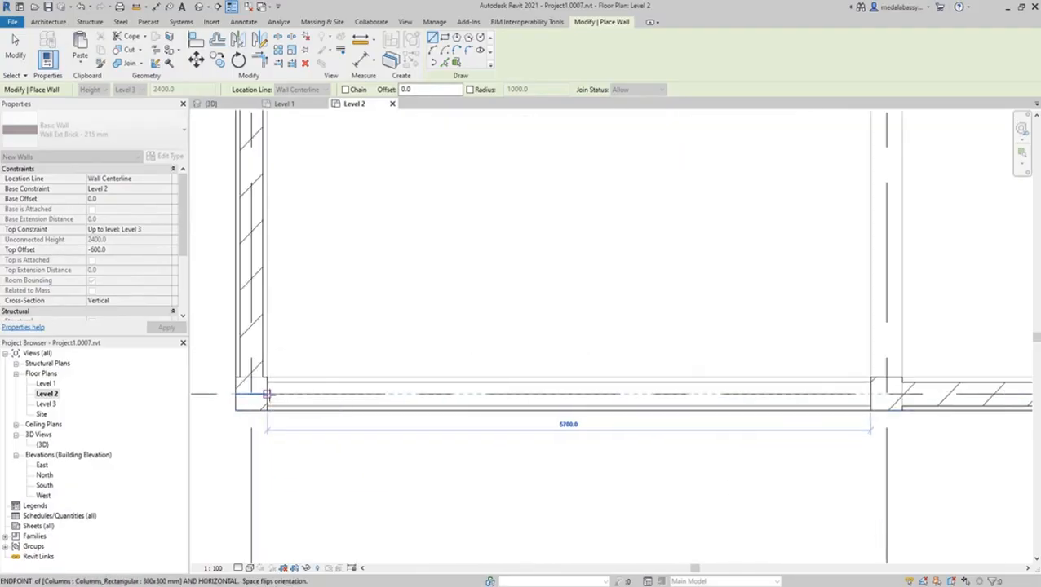
left_click(266, 395)
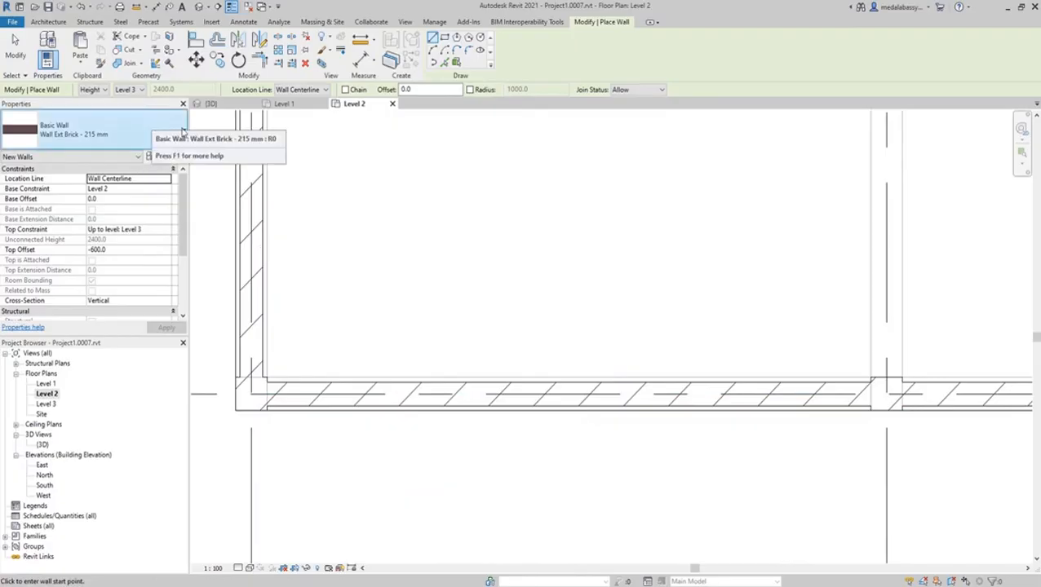
key("Escape")
key("Escape")
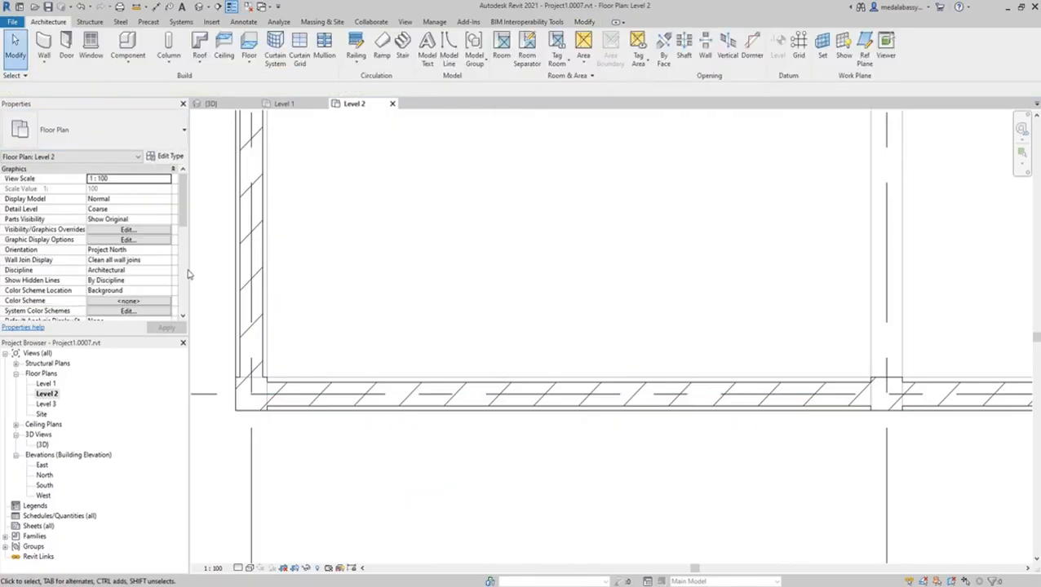
Step: Return to the Level 1 floor plan and start an architectural wall using the Exterior Glazing curtain wall type
left_click(284, 104)
scroll(364, 291, "down", 2)
scroll(365, 291, "down", 1)
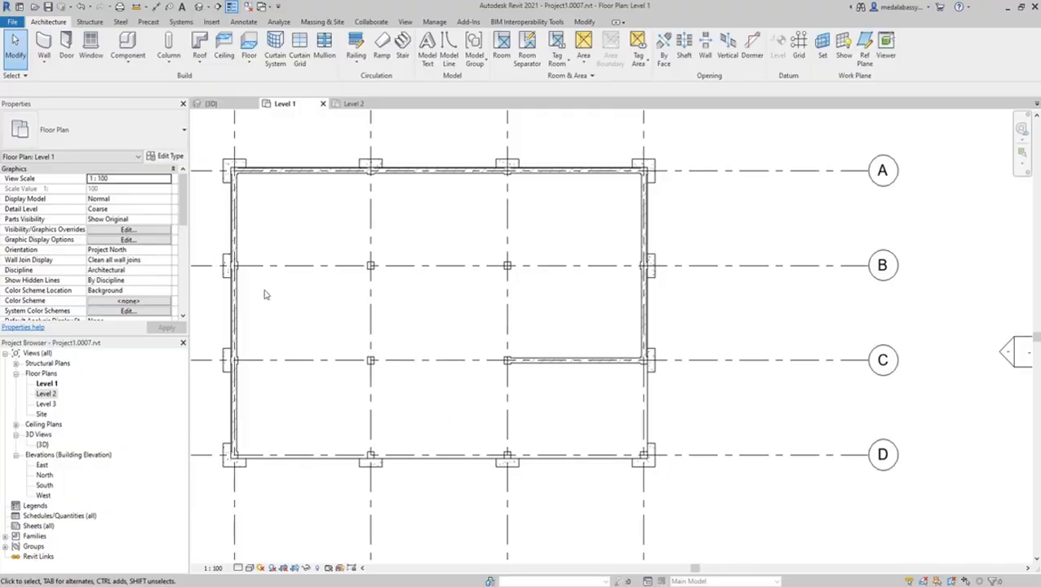
left_click(44, 59)
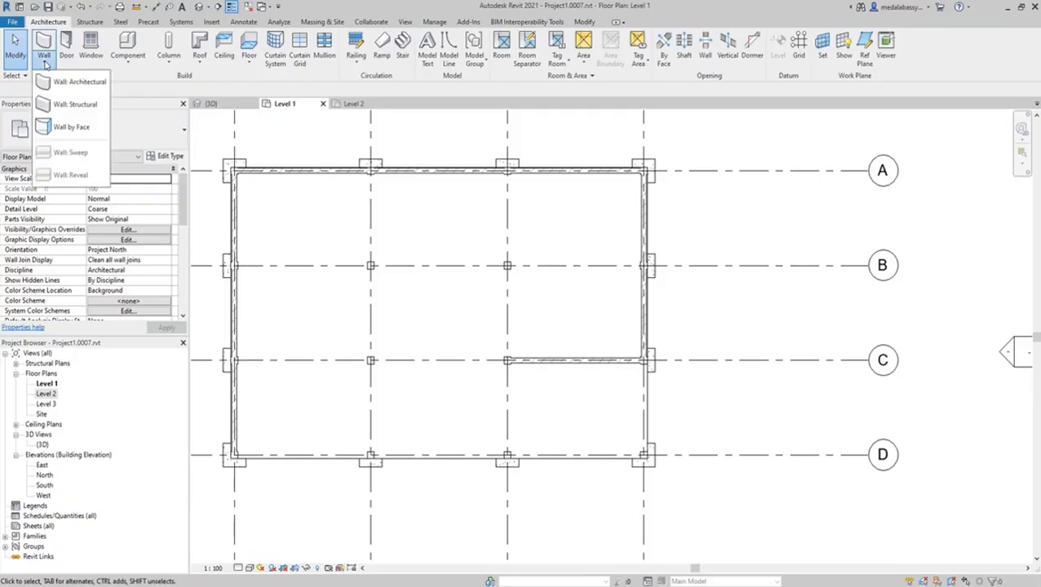
left_click(65, 78)
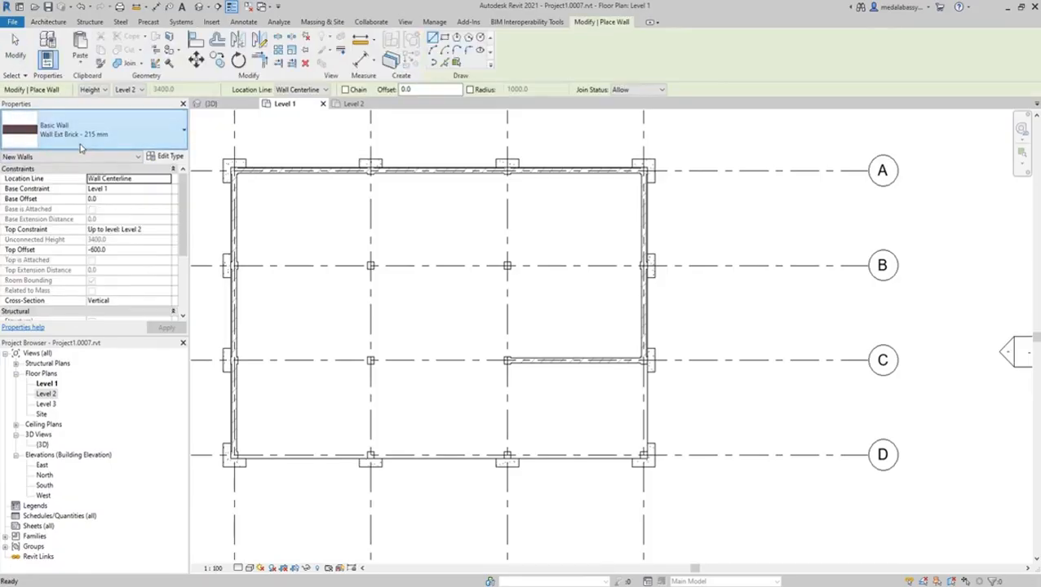
left_click(78, 140)
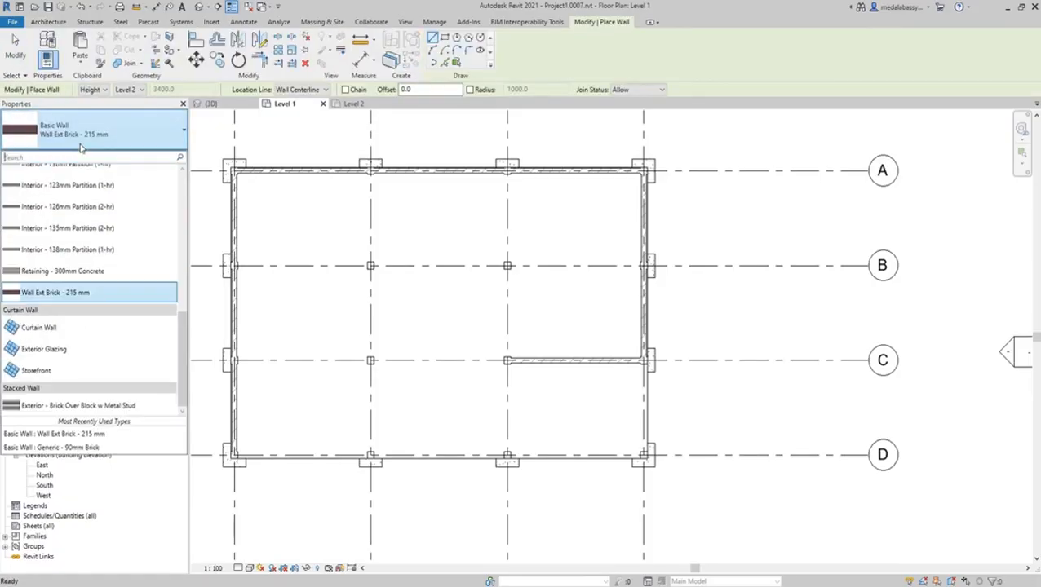
left_click(65, 350)
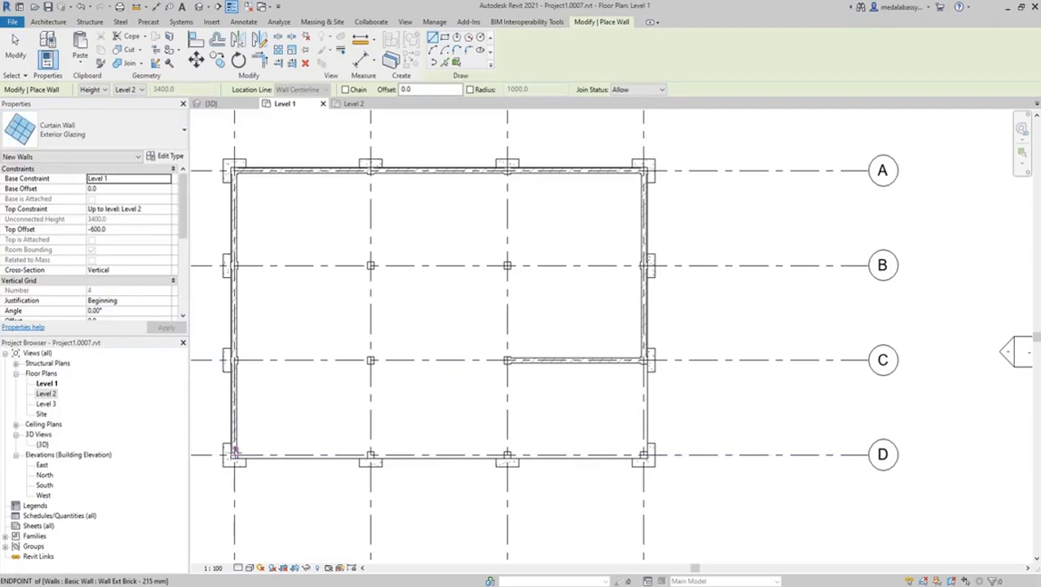
Step: Draw Exterior Glazing curtain walls along grid D between columns D1, D2 and D3, and along grid 3 from column D3 to C3
scroll(245, 453, "up", 3)
left_click(220, 448)
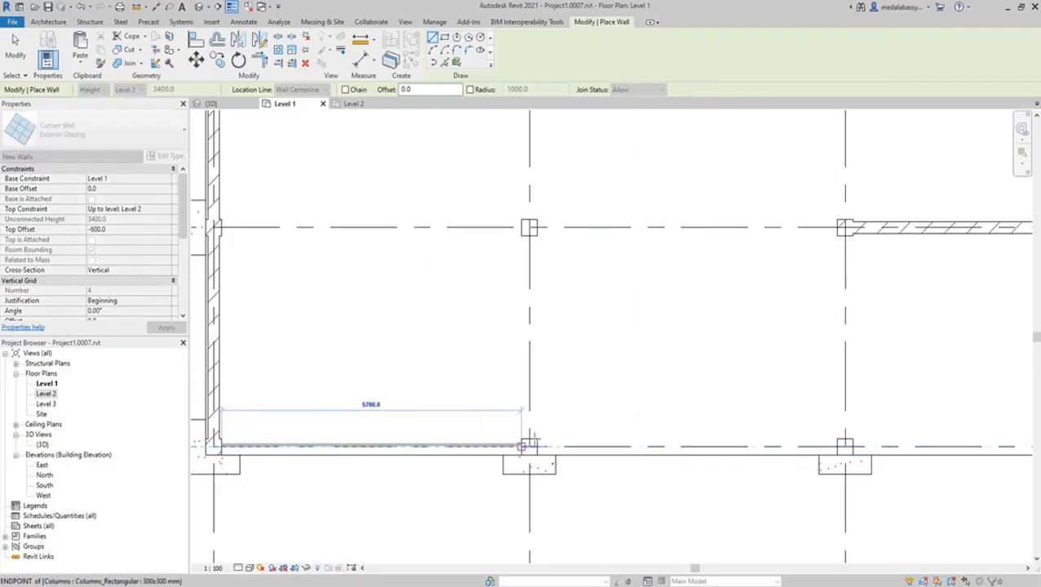
left_click(523, 447)
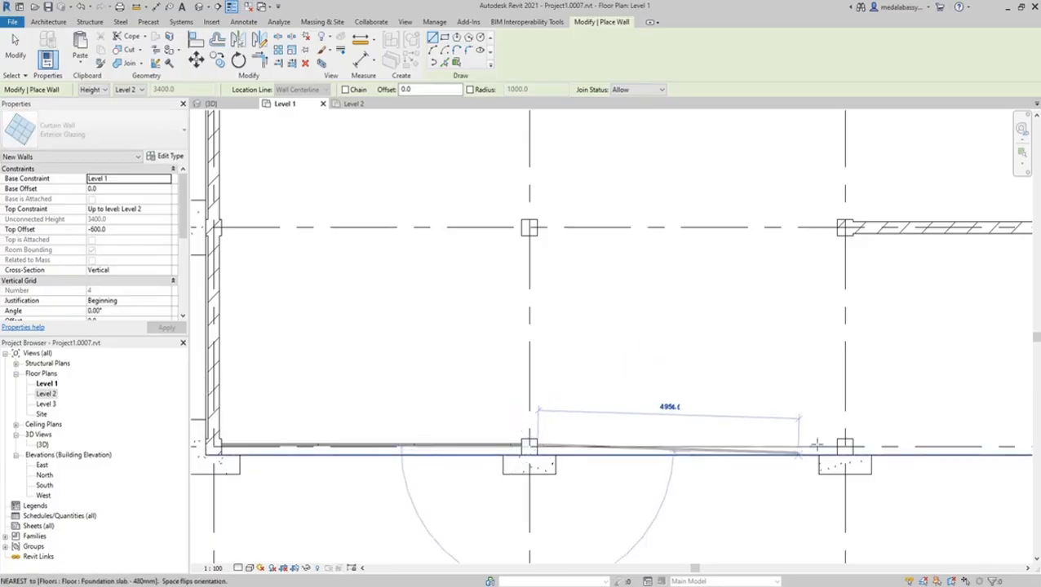
left_click(843, 447)
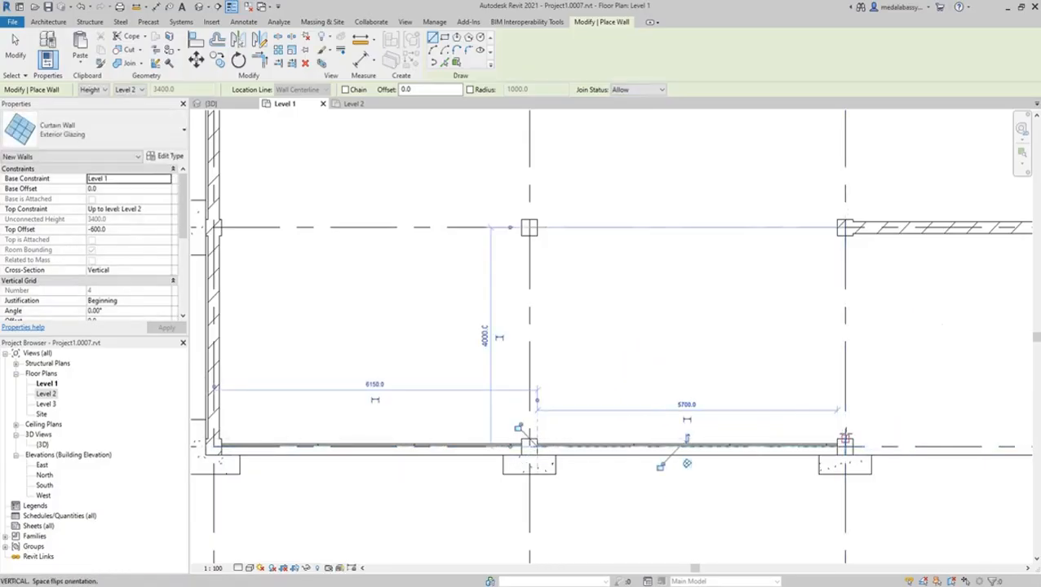
left_click(845, 232)
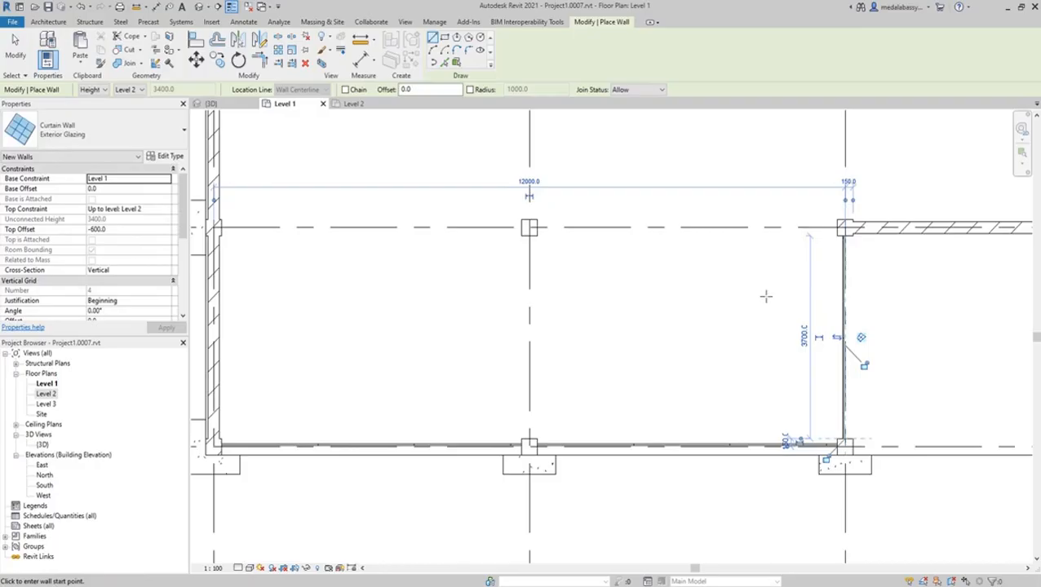
scroll(765, 297, "down", 2)
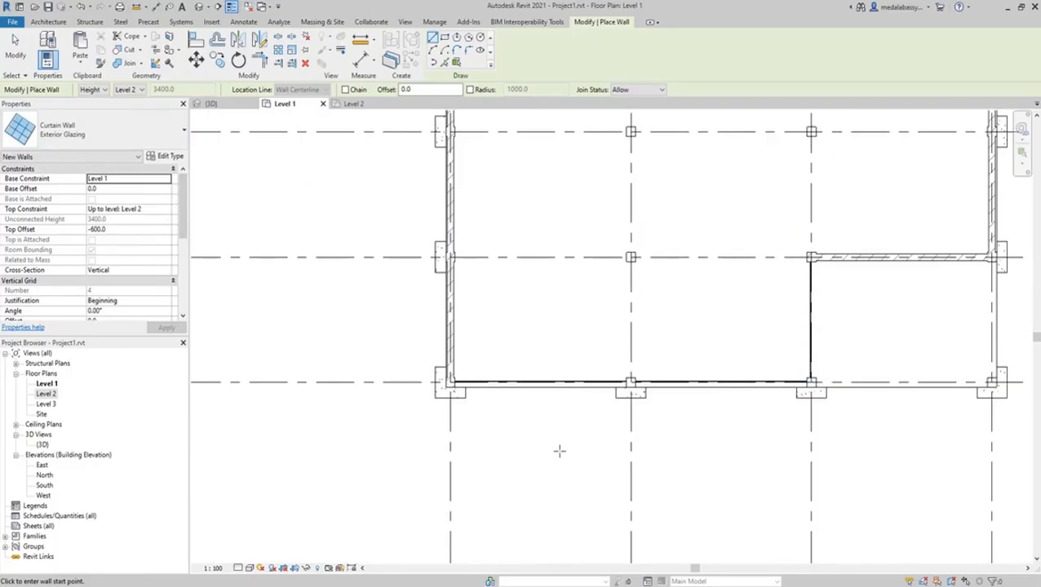
key("Escape")
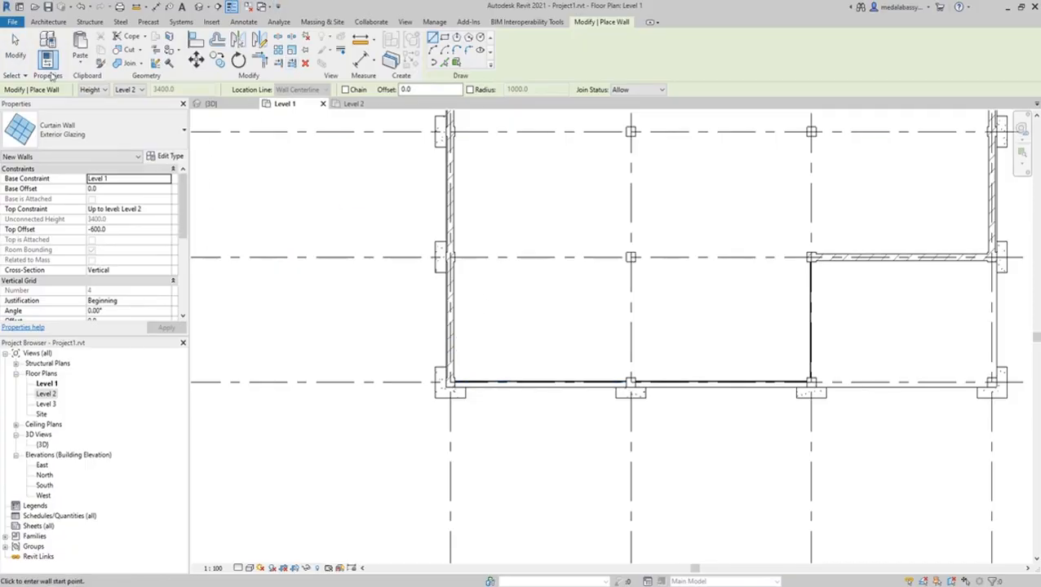
Step: Choose the Interior - 138mm Partition (1-hr) type for new architectural walls and set their top offset to -600
left_click(38, 23)
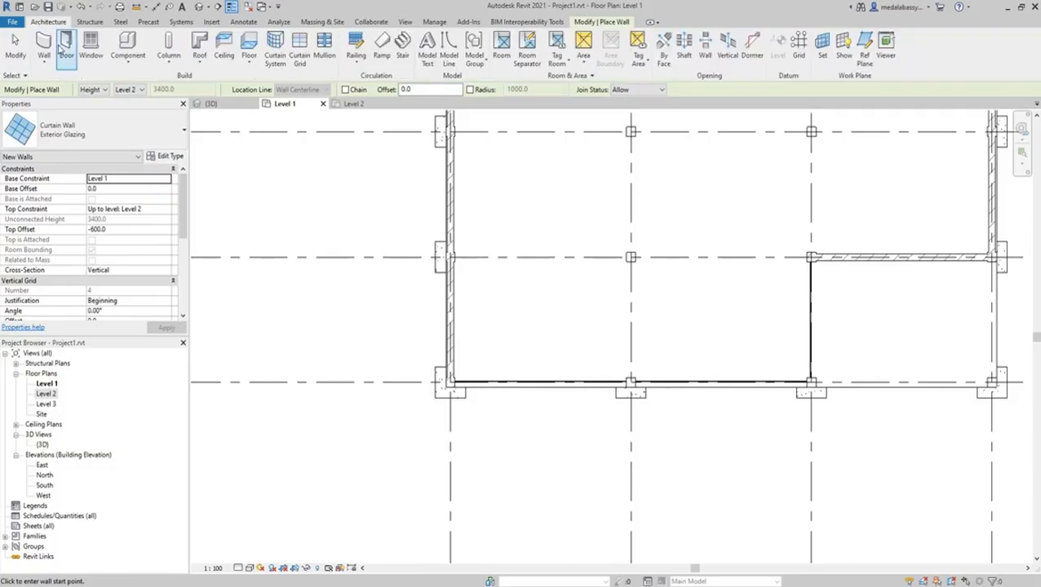
left_click(45, 64)
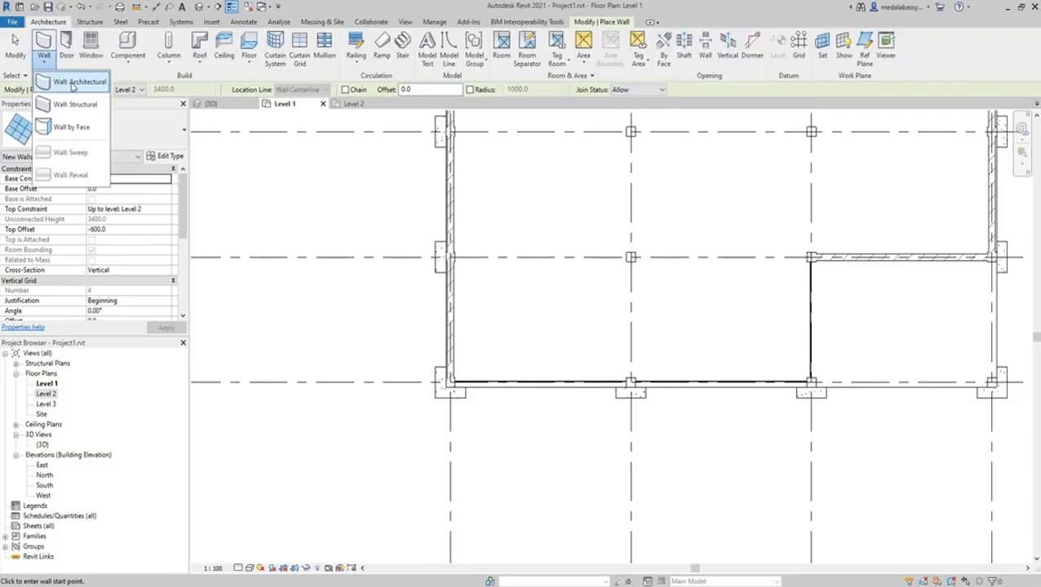
left_click(66, 82)
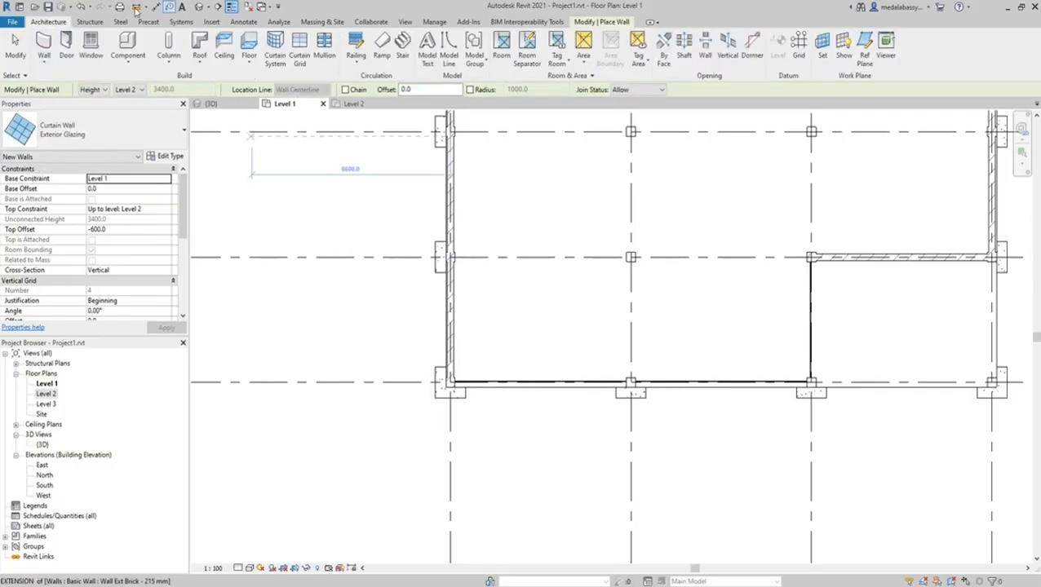
left_click(124, 121)
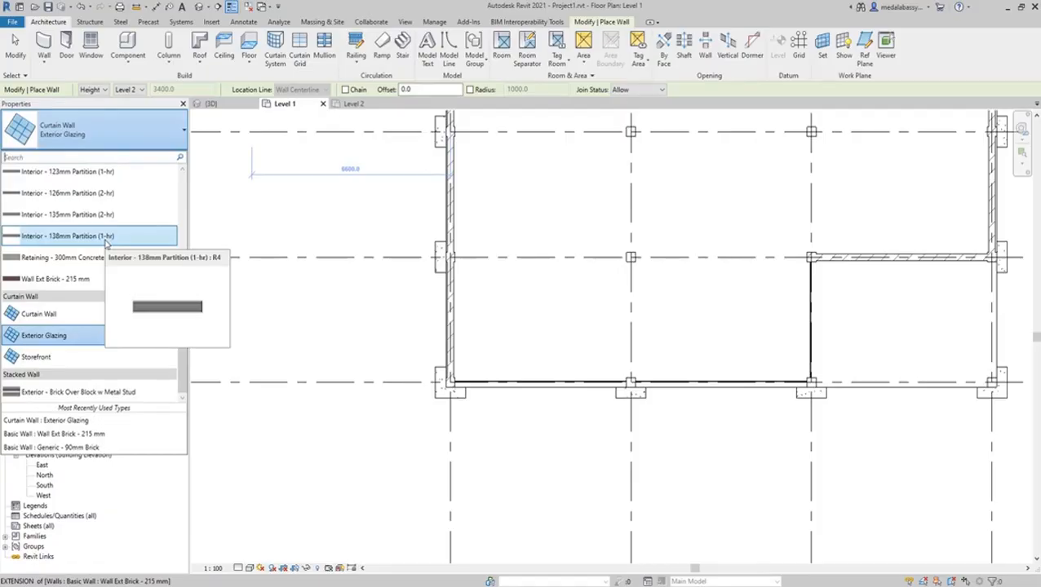
left_click(105, 236)
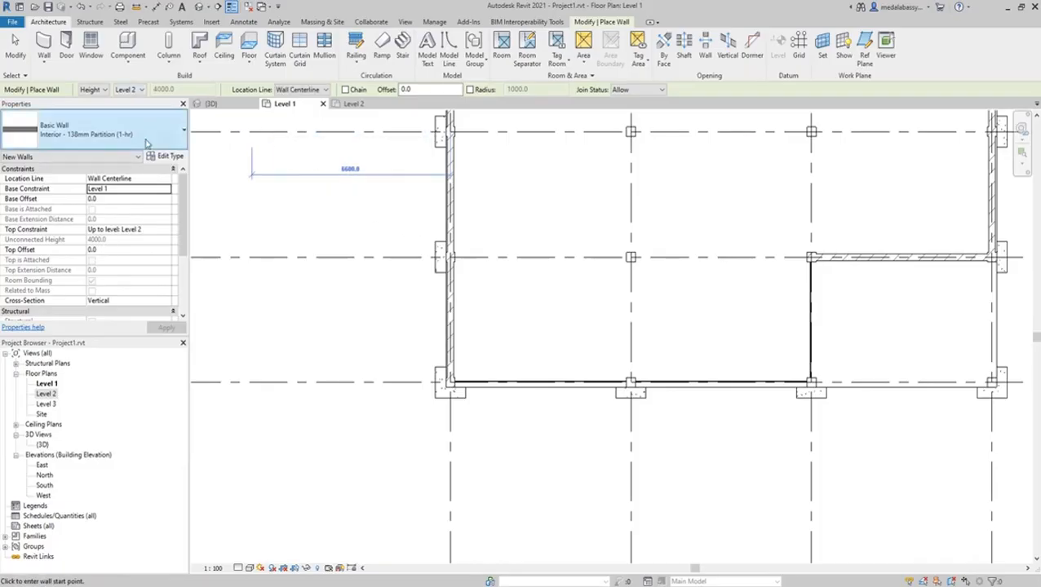
left_click(106, 252)
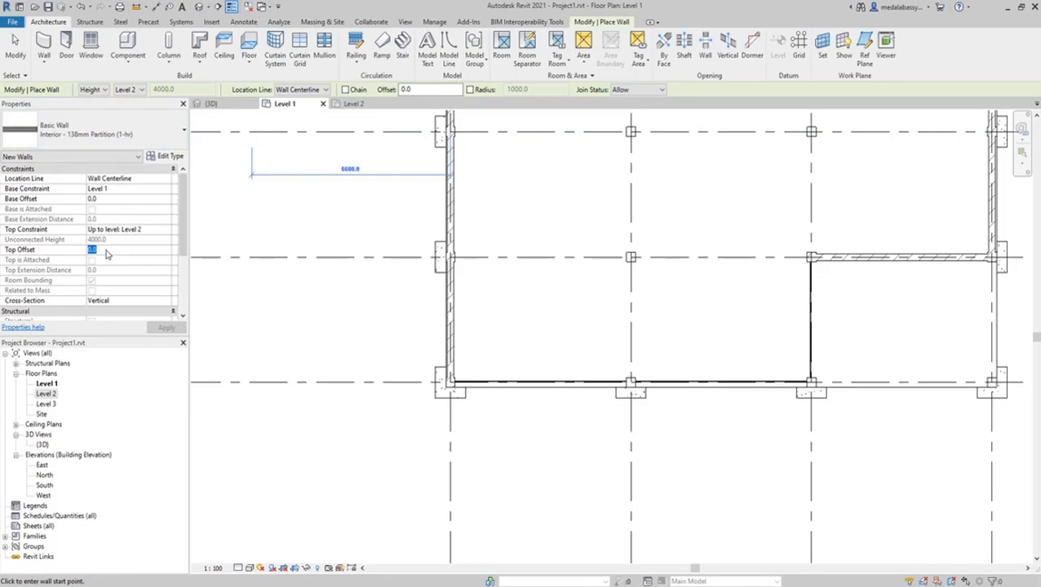
type("-")
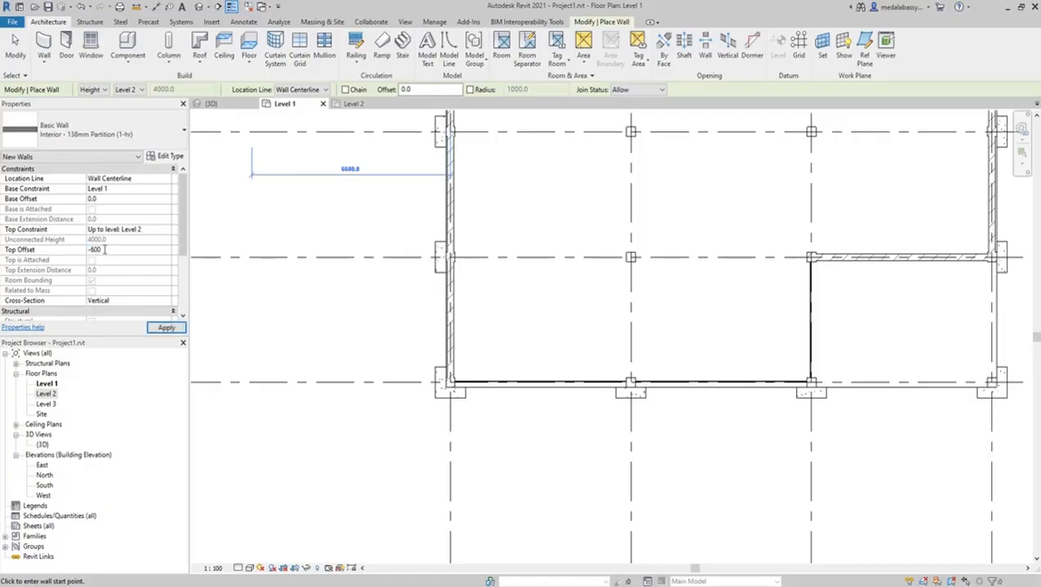
type("600")
left_click(167, 328)
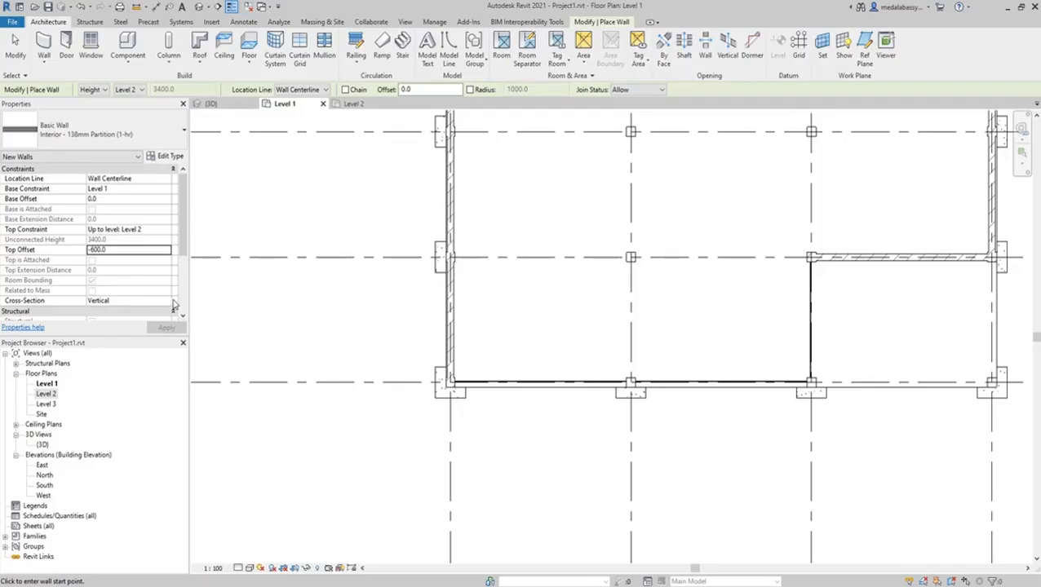
scroll(706, 289, "down", 3)
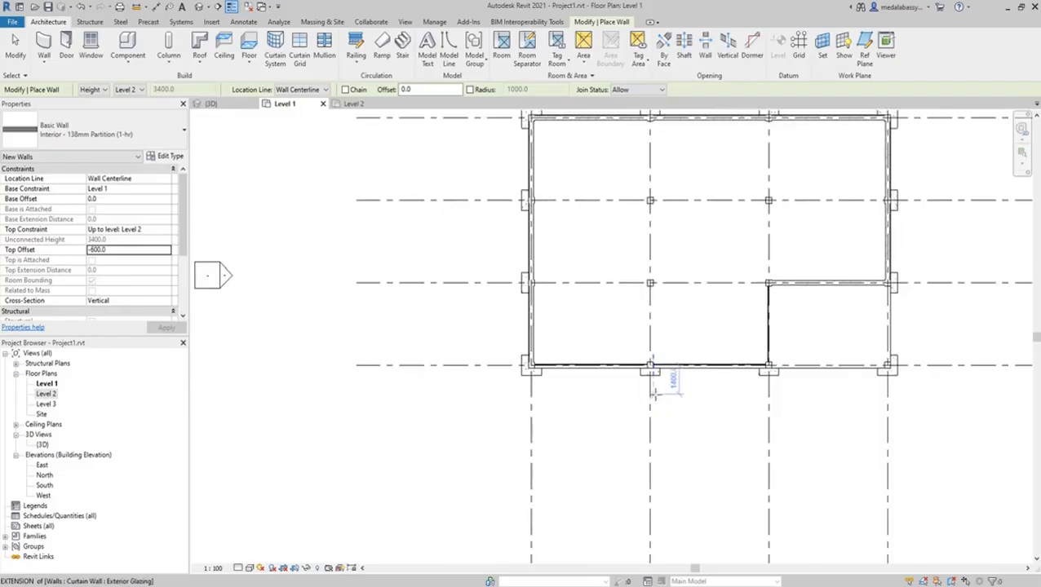
key("Escape")
key("Escape")
Step: Draw Level 1 138 mm partition walls from exterior column B1 to column B2 and from column B2 to column A2
middle_click_drag(687, 355, 641, 441)
scroll(642, 441, "up", 1)
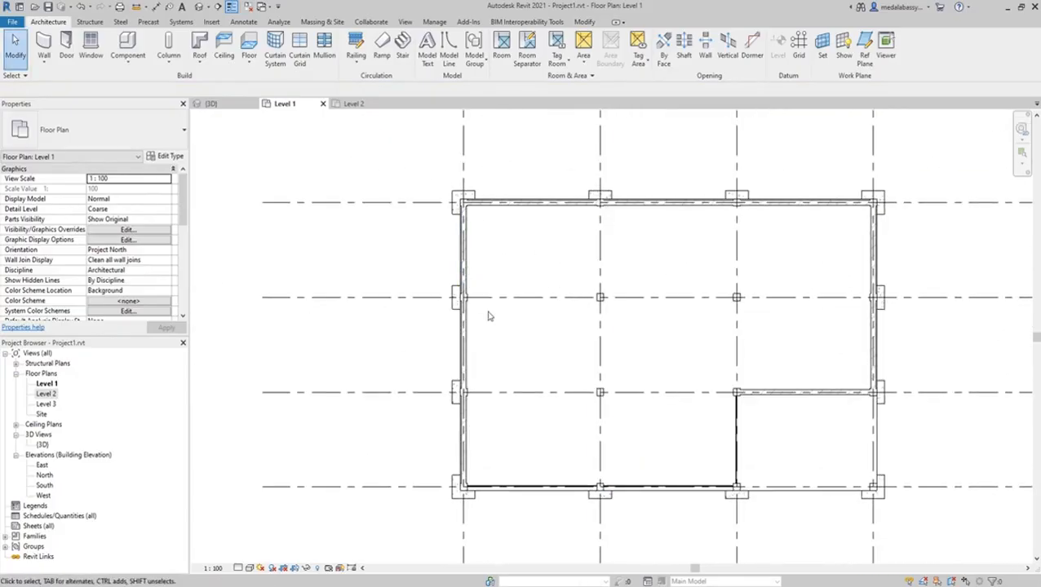
scroll(486, 315, "up", 2)
key("w")
key("a")
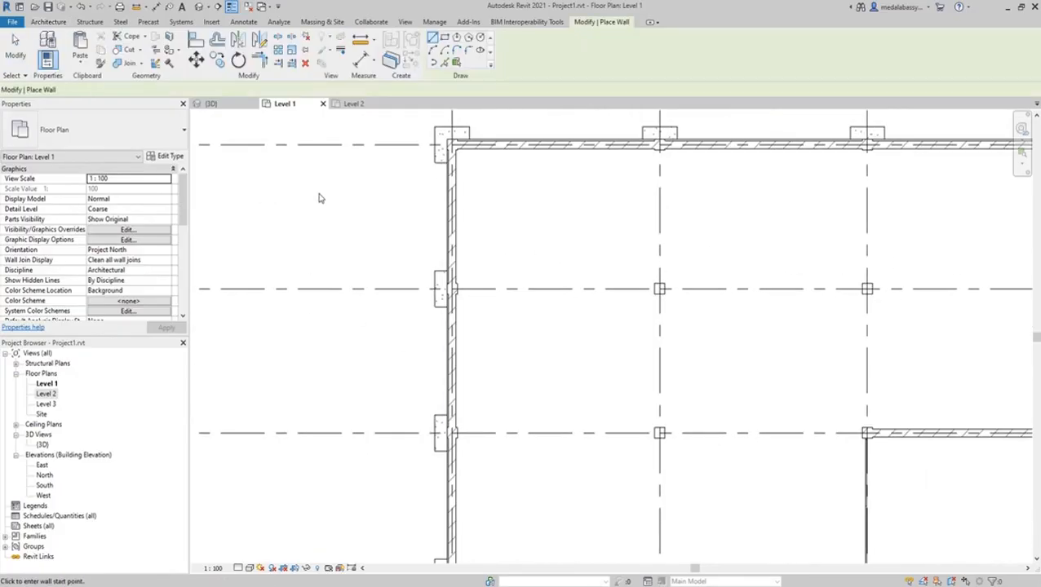
left_click(457, 289)
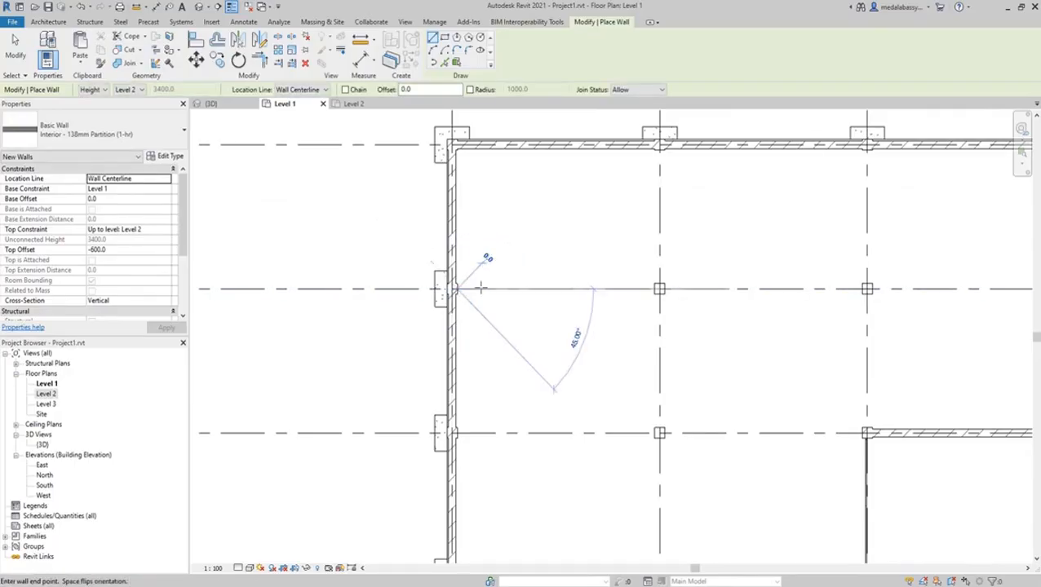
left_click(657, 289)
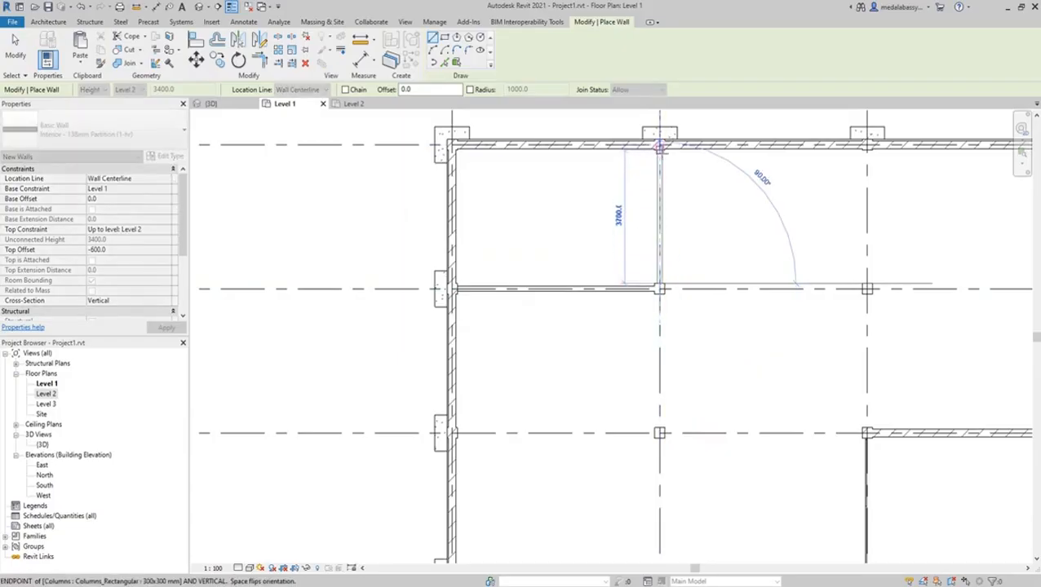
scroll(658, 145, "up", 3)
left_click(654, 145)
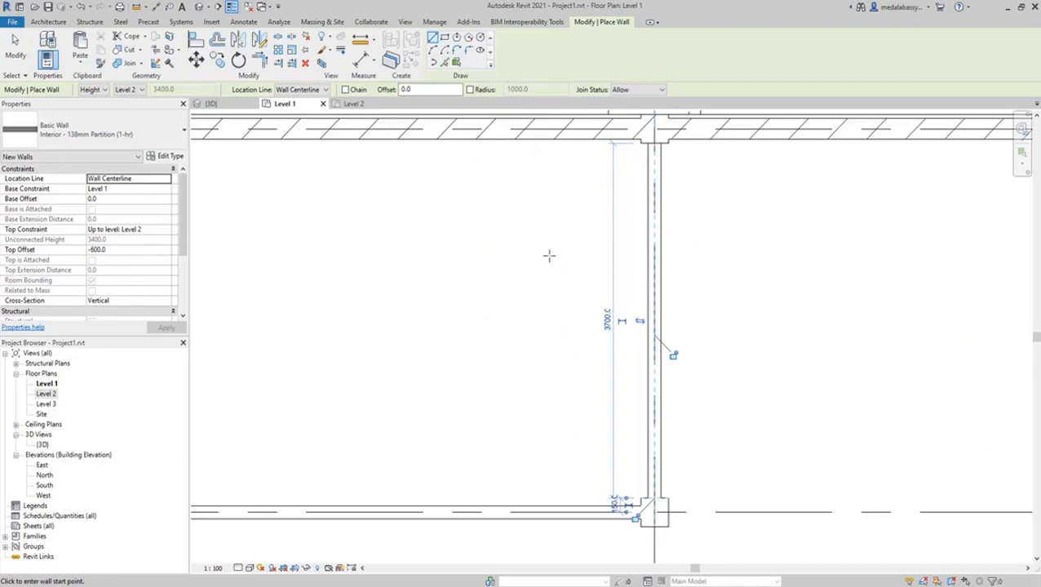
key("Escape")
key("Escape")
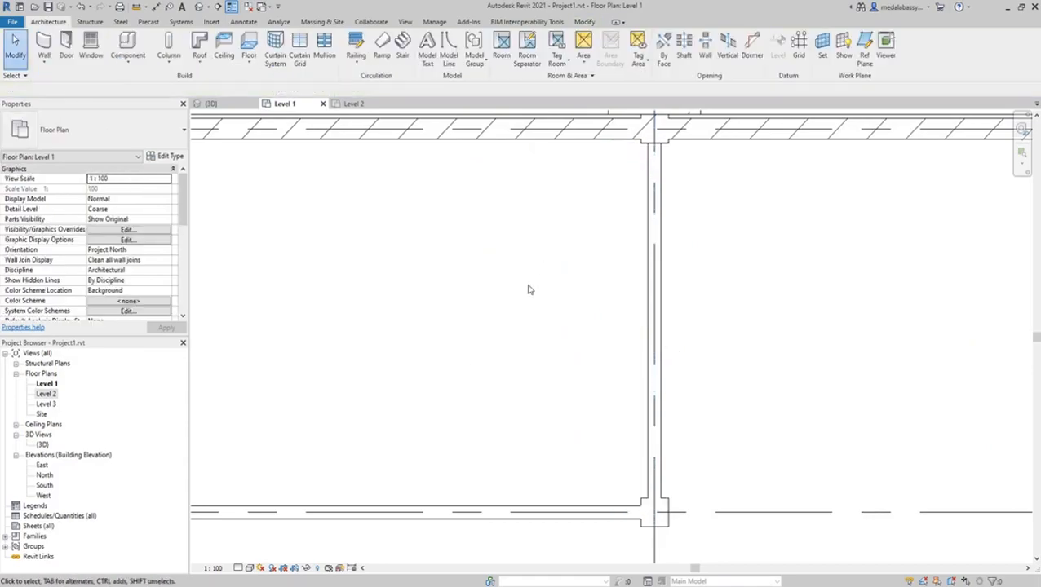
Step: Open the Level 2 floor plan
scroll(528, 290, "down", 3)
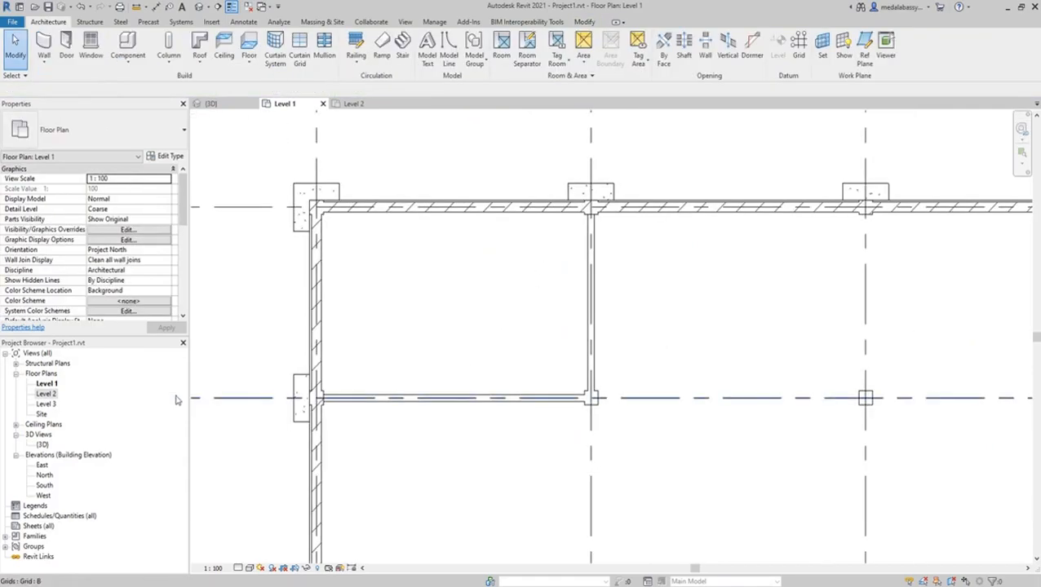
left_click(56, 396)
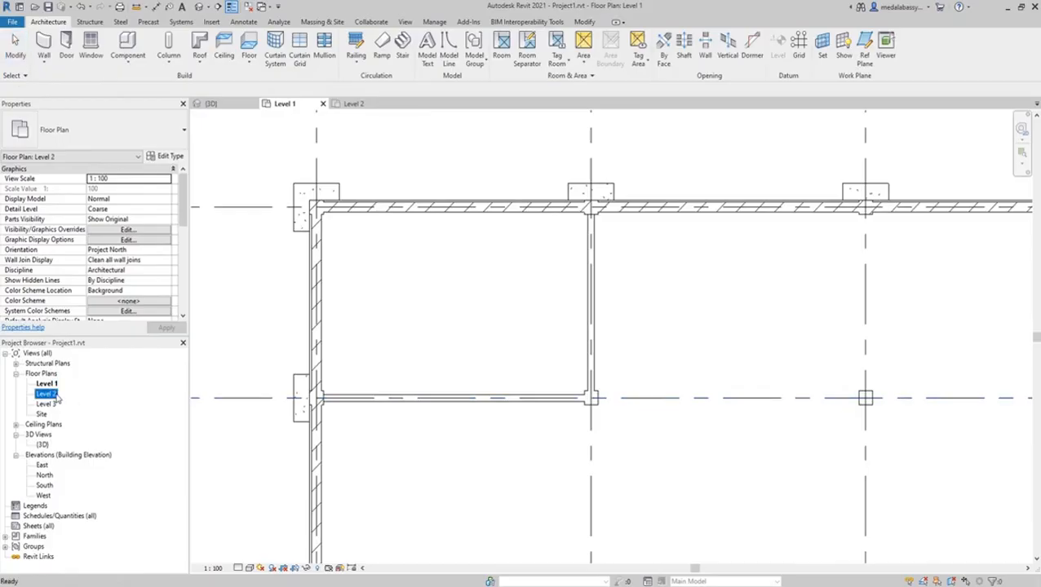
double_click(54, 396)
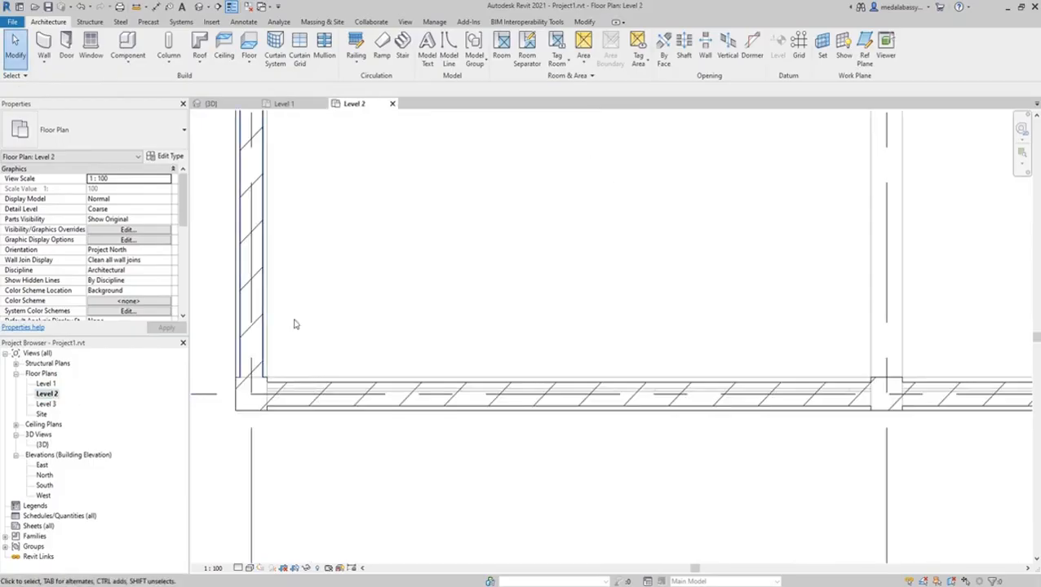
Step: Draw a Level 2 Interior - 138mm Partition (1-hr) wall with a -600 top offset from column B1 to column B2
scroll(392, 315, "down", 3)
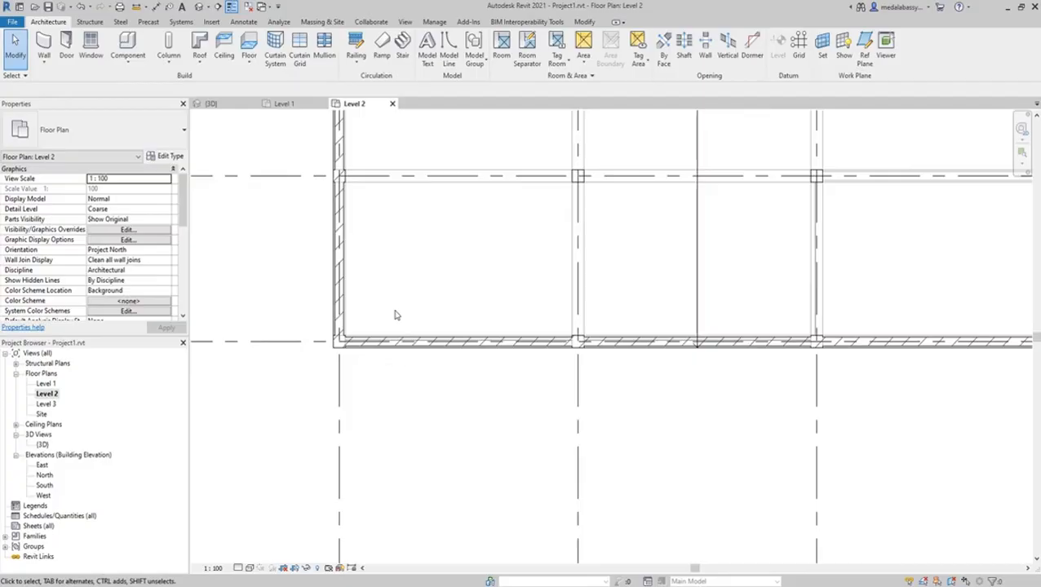
middle_click_drag(402, 271, 348, 458)
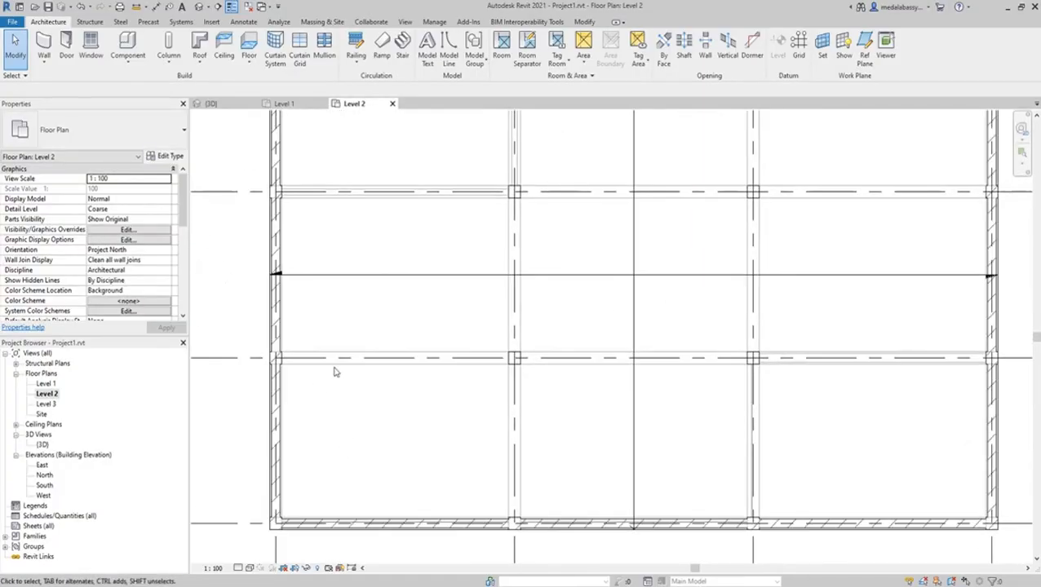
middle_click_drag(384, 339, 405, 565)
scroll(420, 402, "up", 2)
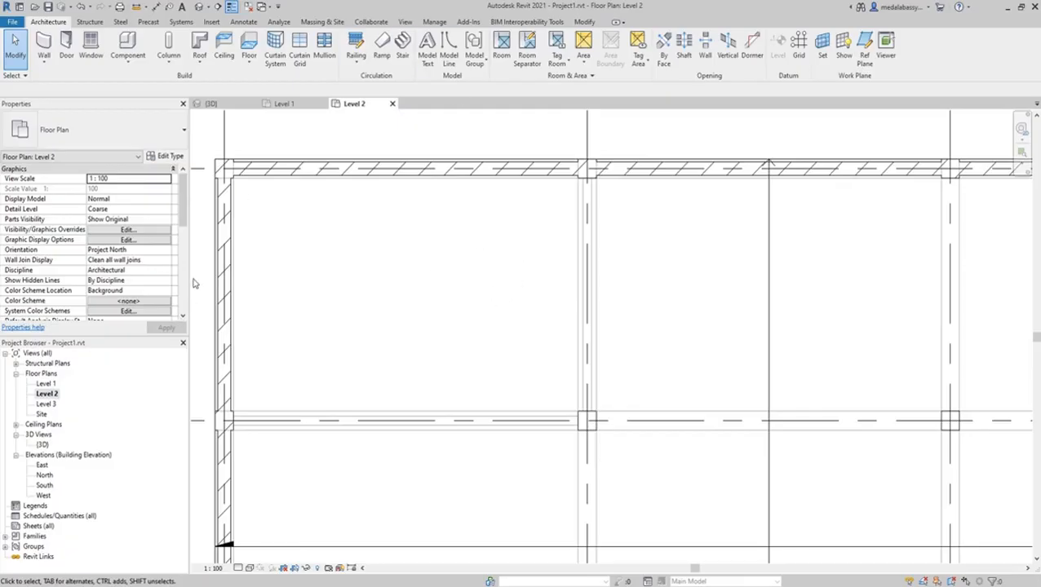
key("w")
key("a")
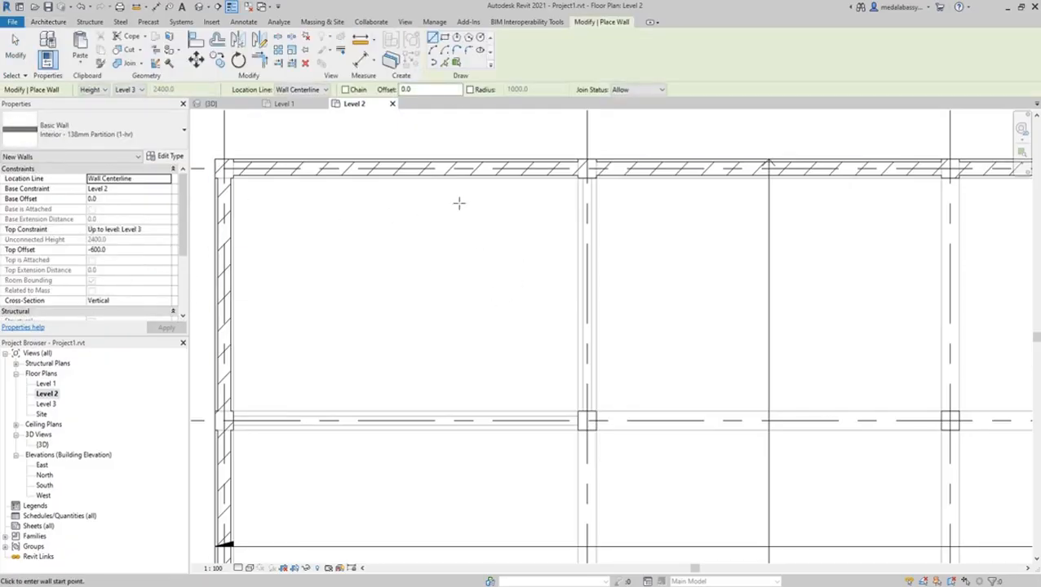
left_click(232, 422)
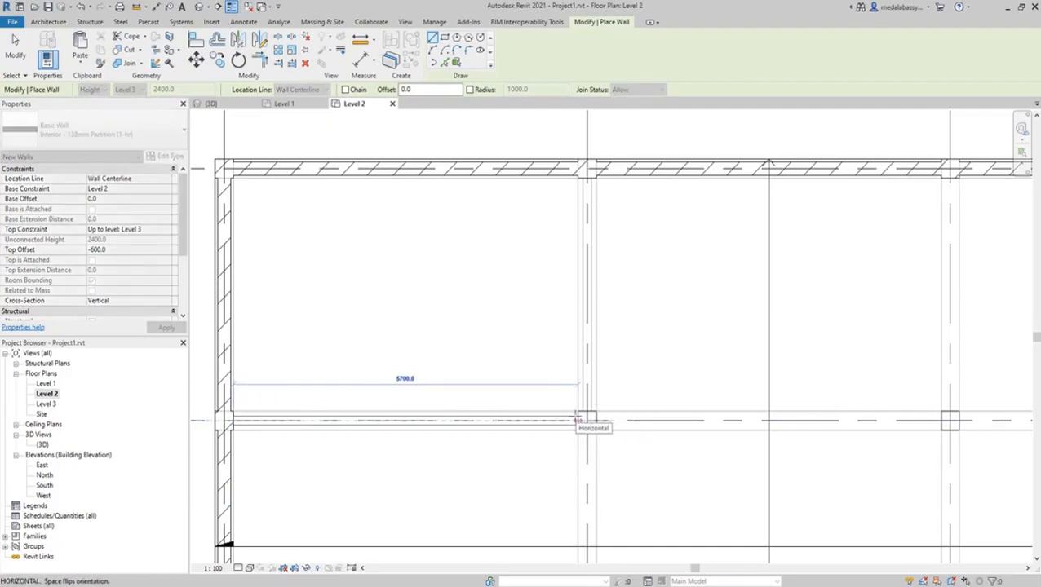
left_click(578, 422)
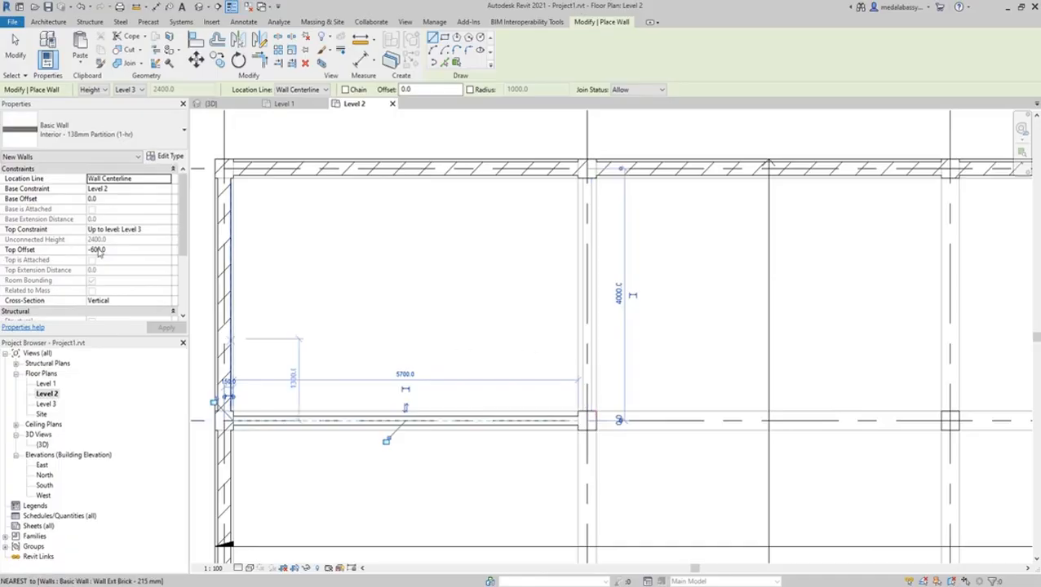
left_click(586, 411)
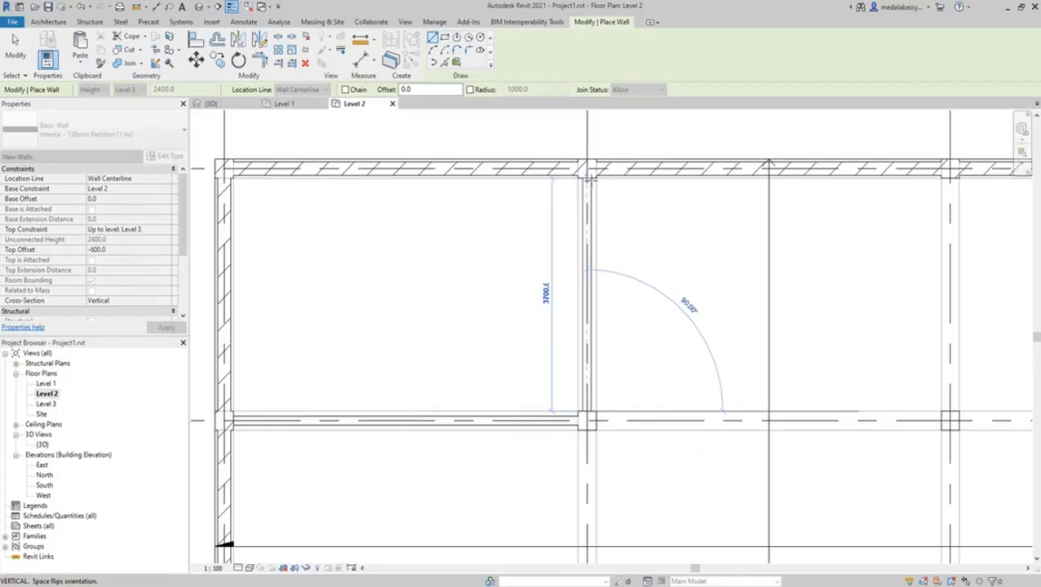
scroll(587, 175, "up", 3)
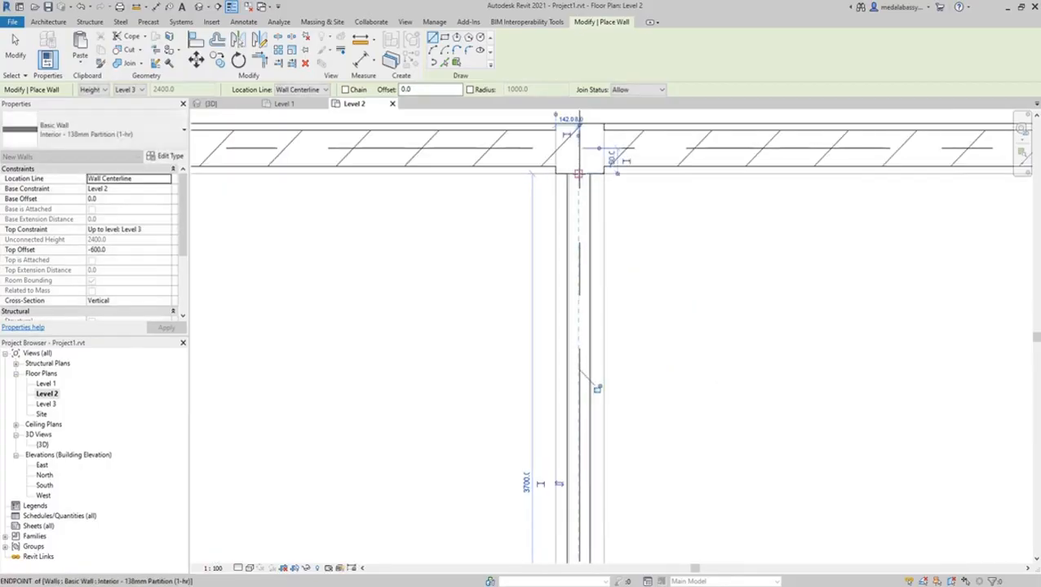
left_click(578, 173)
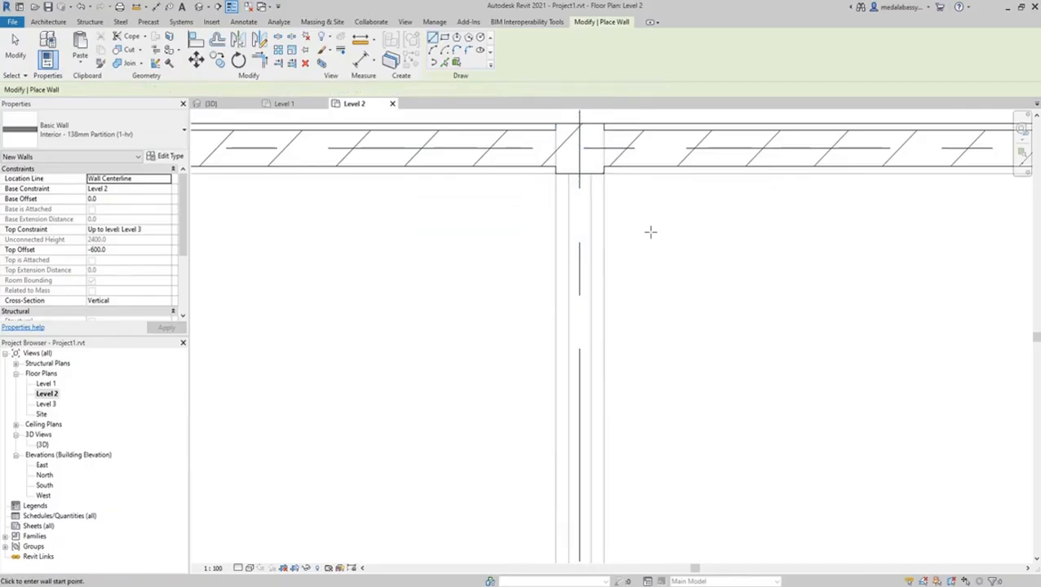
Step: Draw a Level 2 138 mm partition wall along grid 2 from column A2 to column B2
left_click(579, 170)
scroll(579, 170, "up", 2)
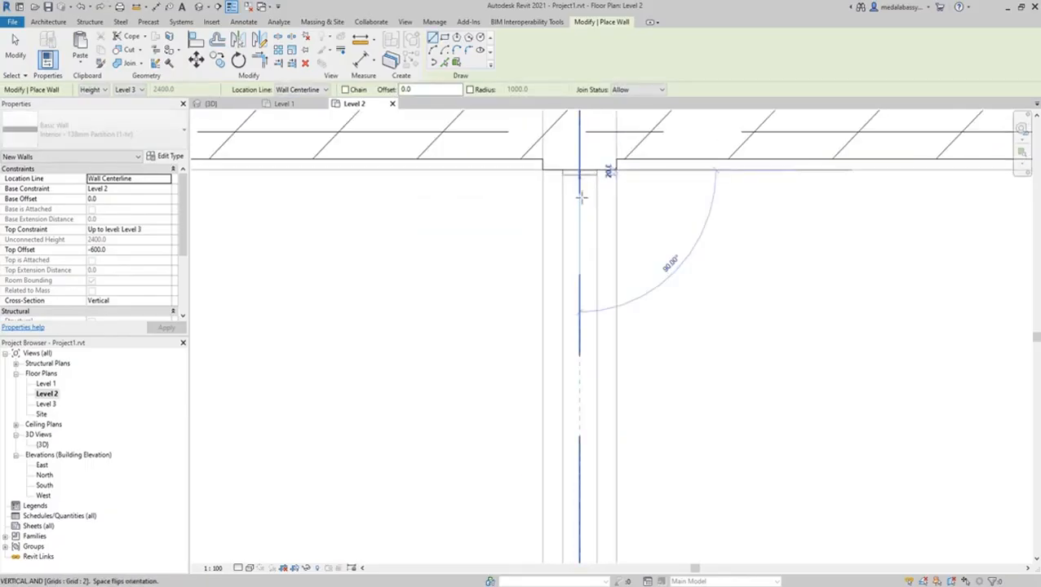
scroll(581, 245, "down", 3)
left_click(581, 414)
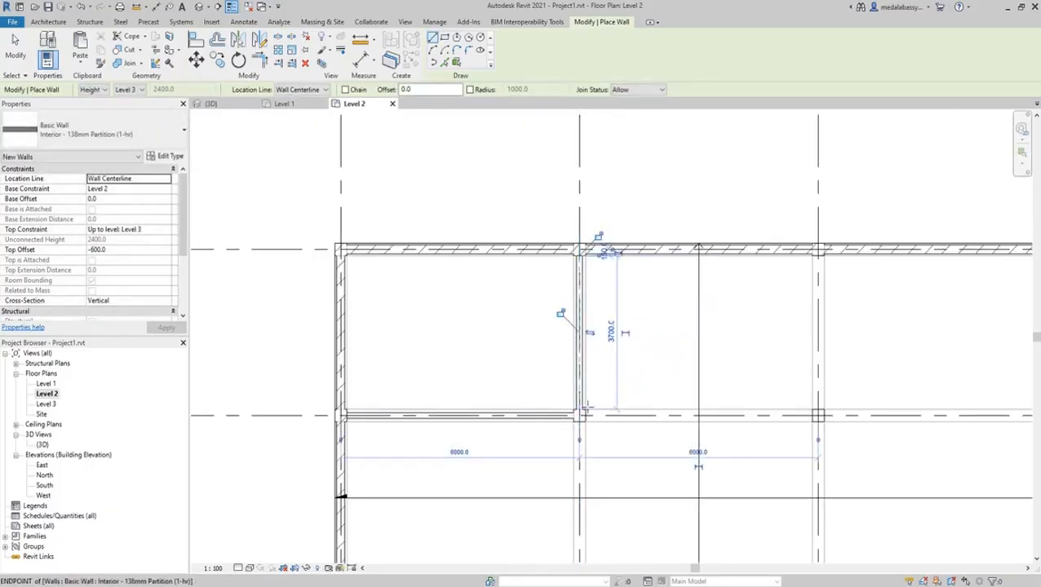
Step: Draw Level 2 138 mm partition walls from column B2 to column B3 and from column B3 to column A3
scroll(581, 412, "up", 3)
left_click(580, 414)
scroll(612, 411, "down", 2)
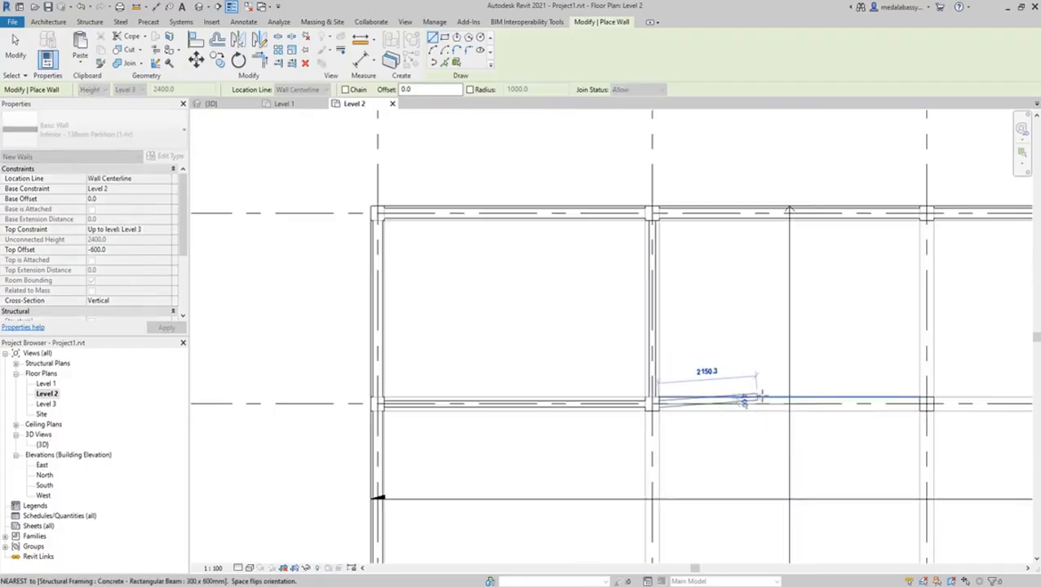
left_click(925, 401)
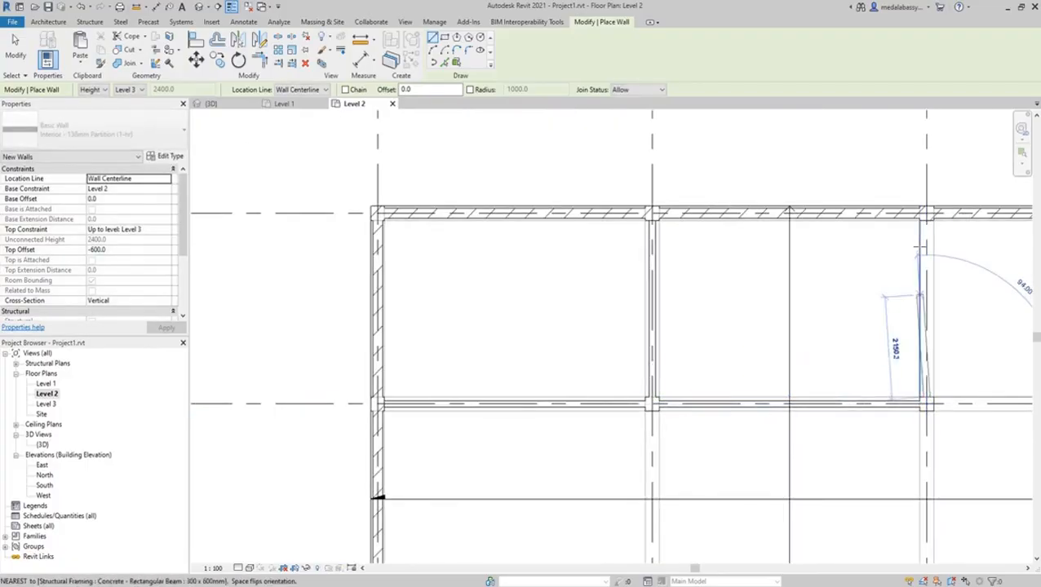
left_click(925, 215)
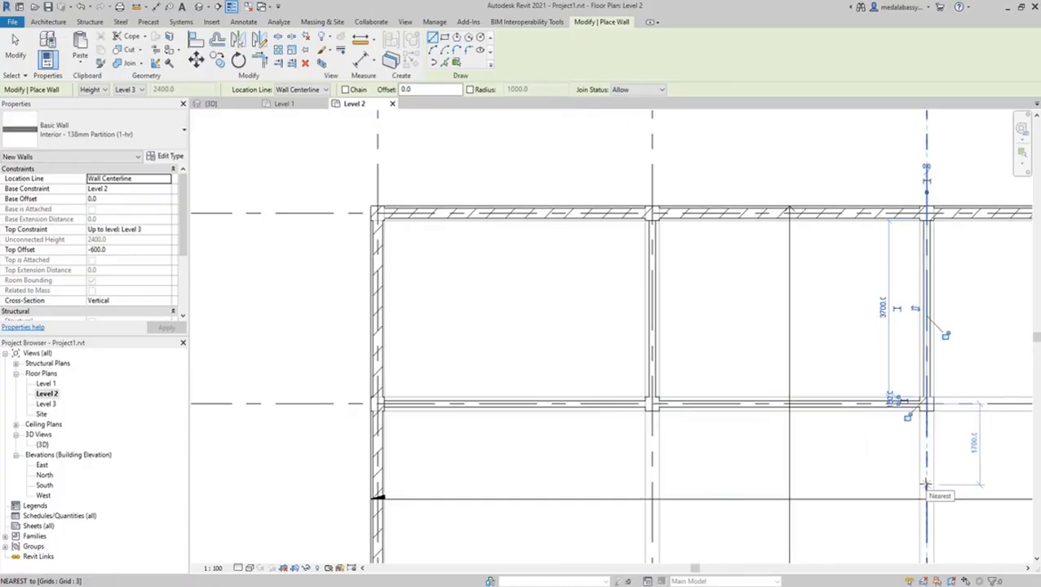
Step: Draw Level 2 138 mm partition walls along grid C, spanning between columns C1, C2, C3 and C4
middle_click_drag(926, 485, 879, 274)
left_click(874, 379)
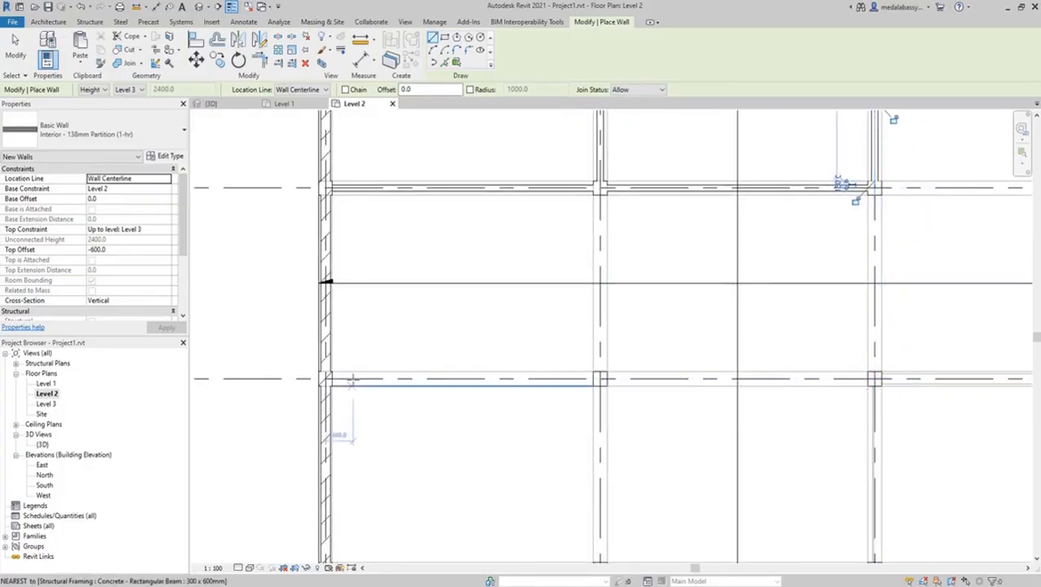
left_click(328, 379)
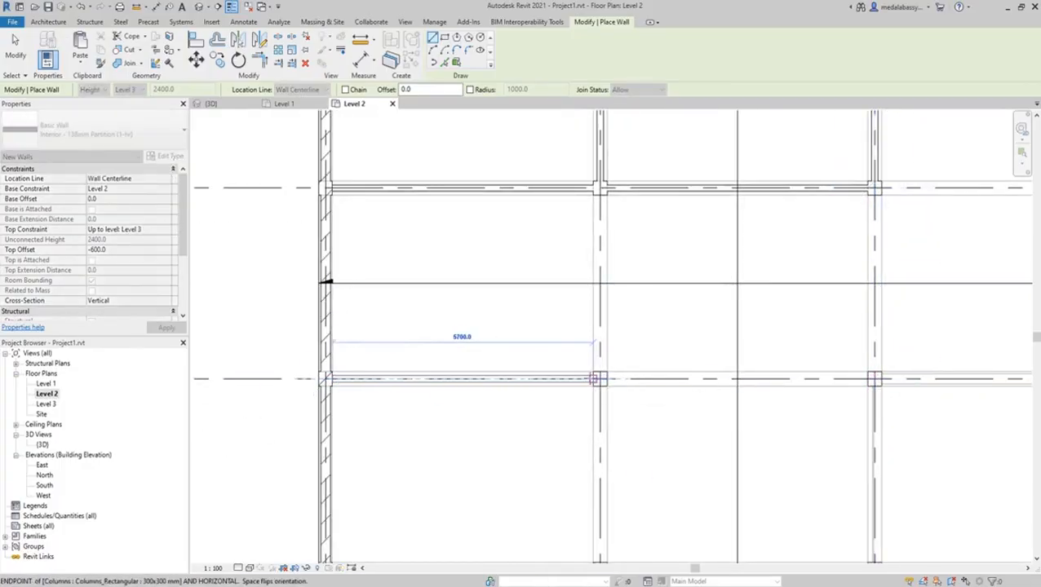
left_click(598, 379)
left_click(600, 378)
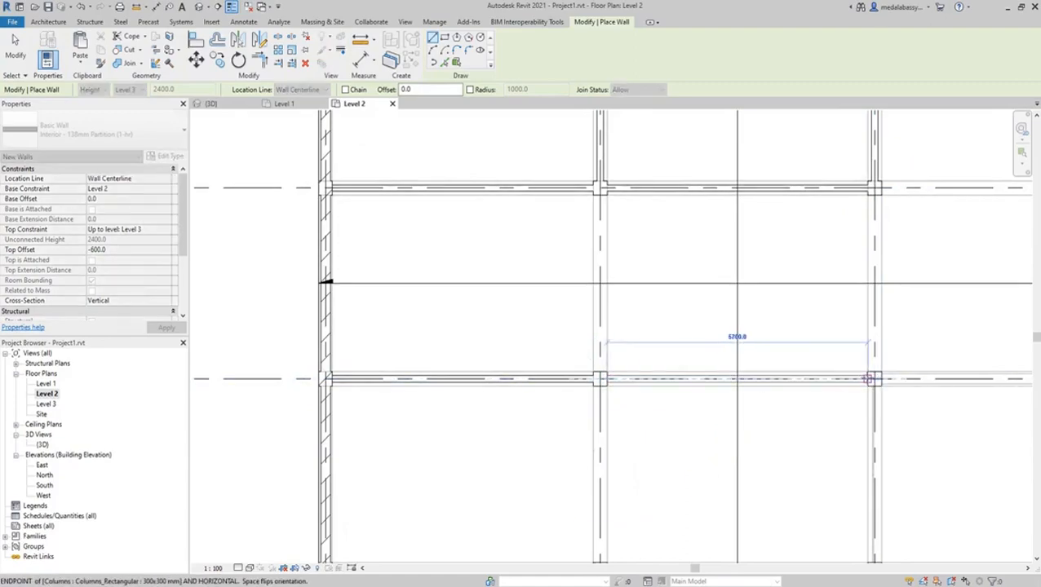
left_click(868, 379)
left_click(881, 378)
scroll(975, 377, "down", 3)
middle_click_drag(985, 376, 709, 351)
scroll(738, 350, "up", 4)
left_click(860, 346)
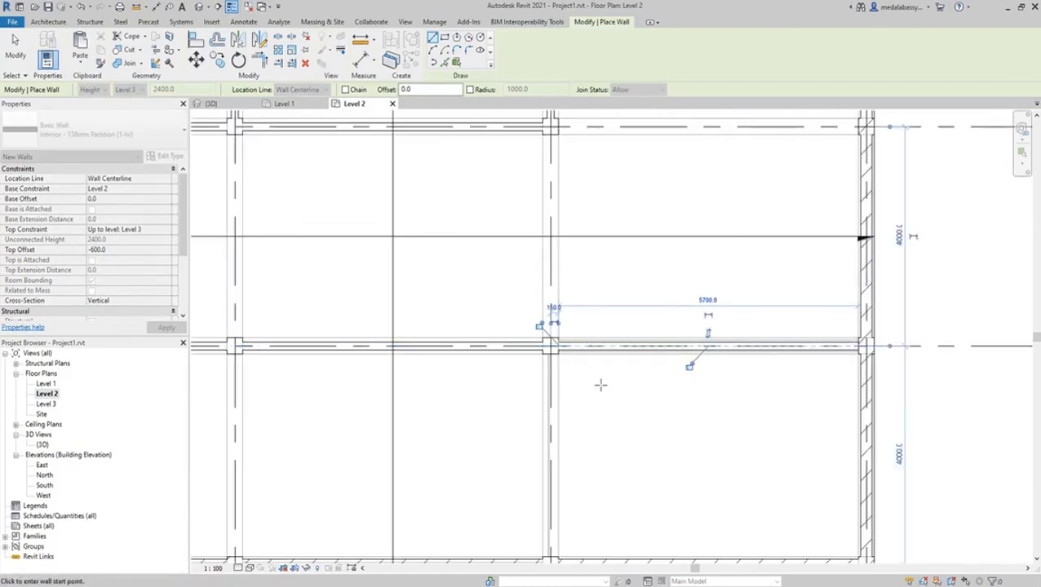
Step: Draw a Level 2 138 mm partition wall along grid 3 from column C3 to column D3
scroll(550, 358, "up", 3)
left_click(553, 348)
scroll(553, 358, "down", 3)
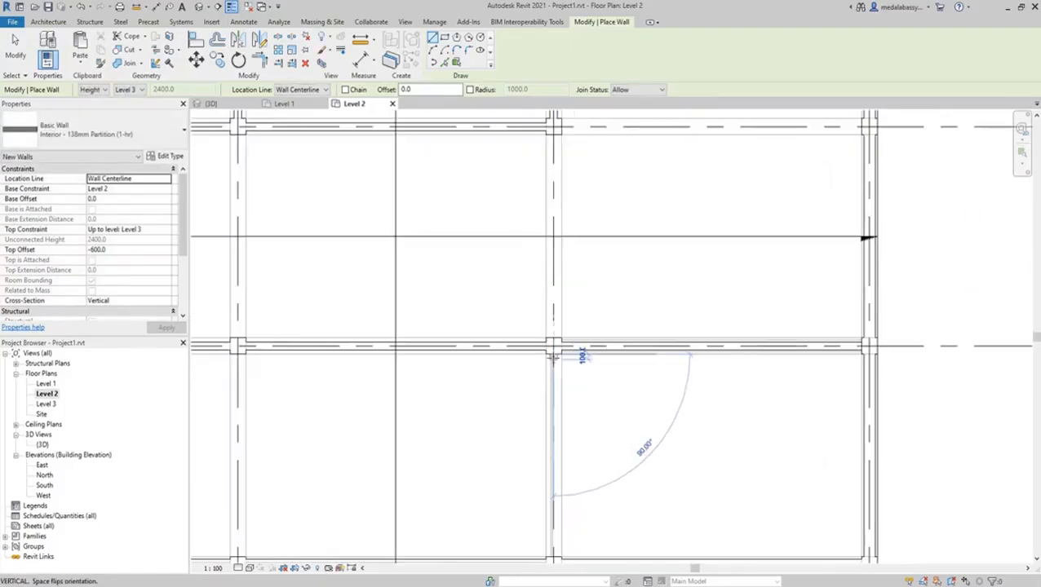
scroll(553, 358, "down", 3)
scroll(548, 467, "up", 6)
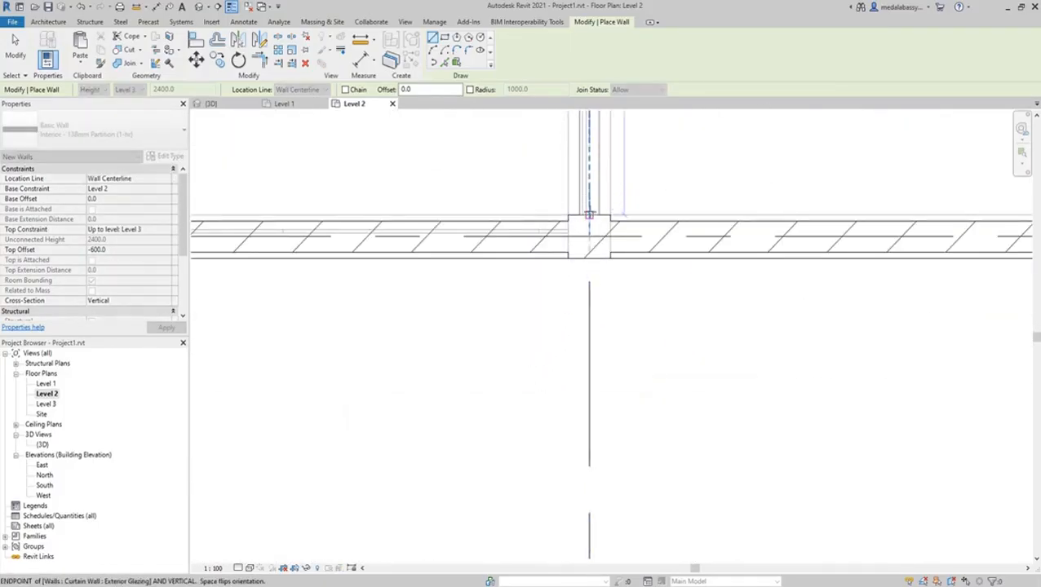
left_click(589, 215)
Step: Draw a Level 2 138 mm partition wall along grid 2 from column D2 to column C2 and end the wall command
scroll(589, 214, "down", 5)
scroll(477, 216, "up", 5)
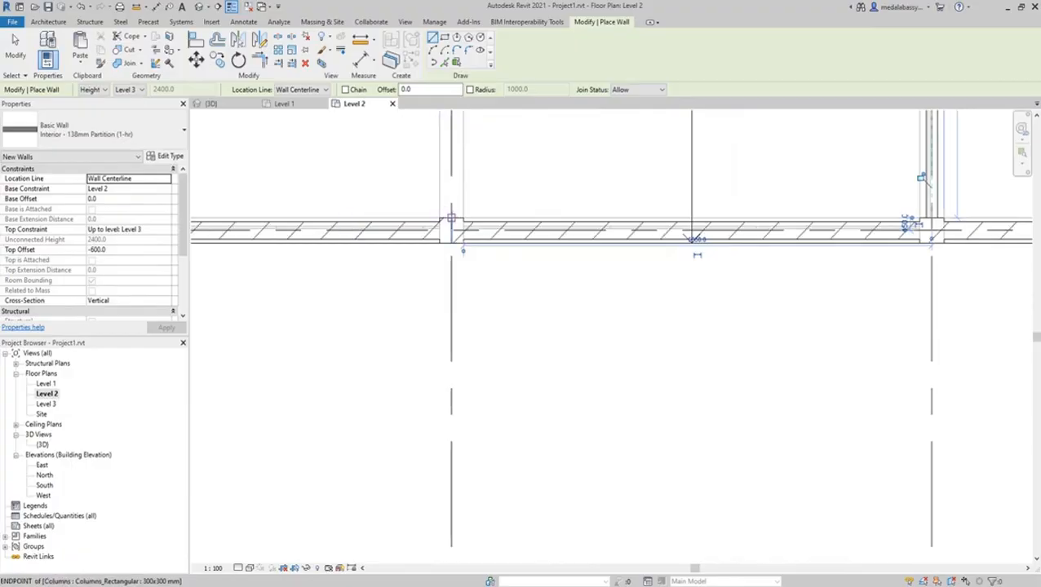
left_click(451, 220)
scroll(490, 245, "down", 4)
middle_click_drag(488, 206, 489, 406)
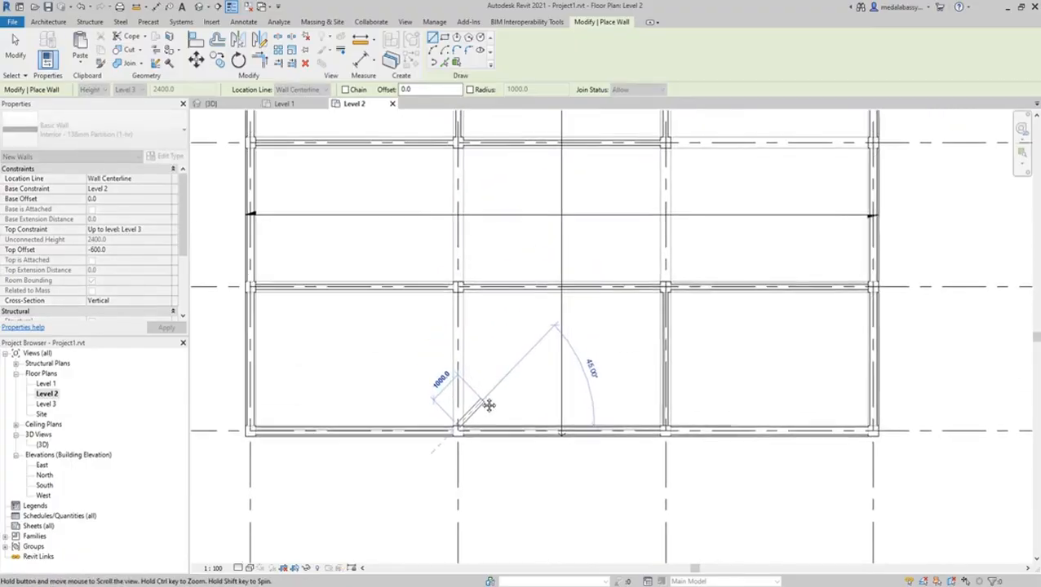
scroll(453, 294, "up", 5)
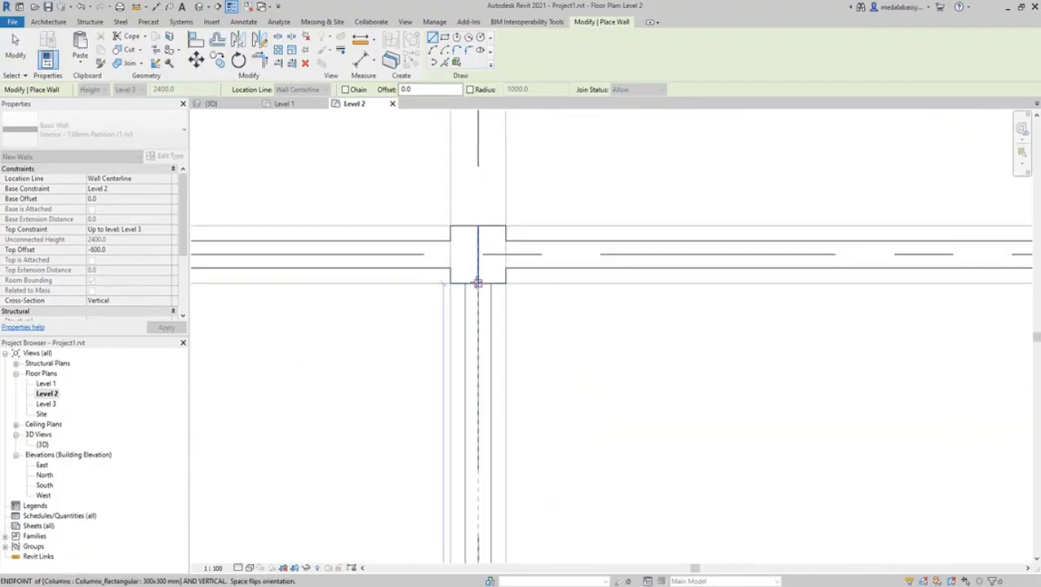
left_click(477, 283)
scroll(478, 283, "down", 4)
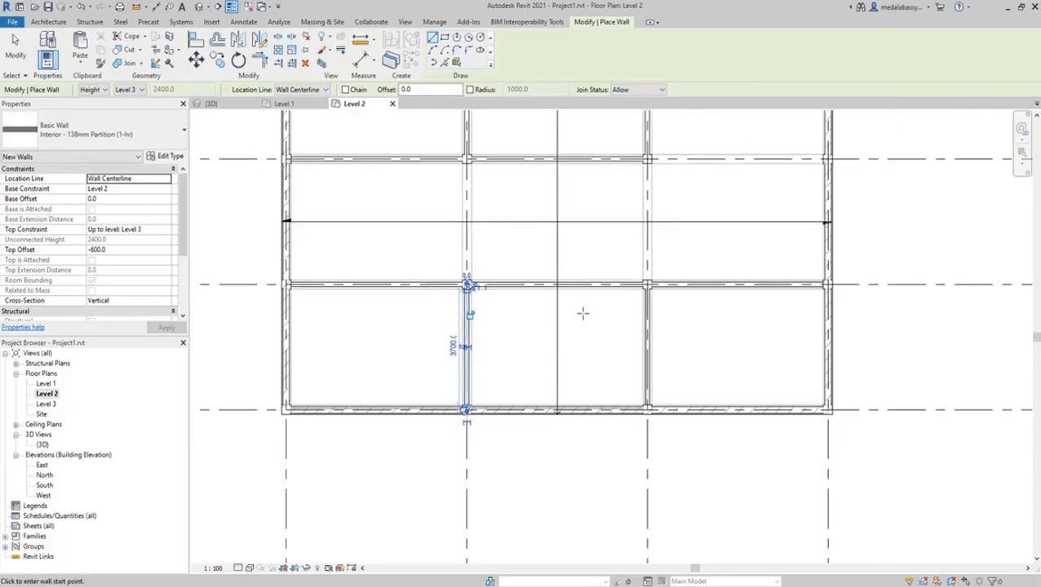
middle_click_drag(583, 313, 618, 465)
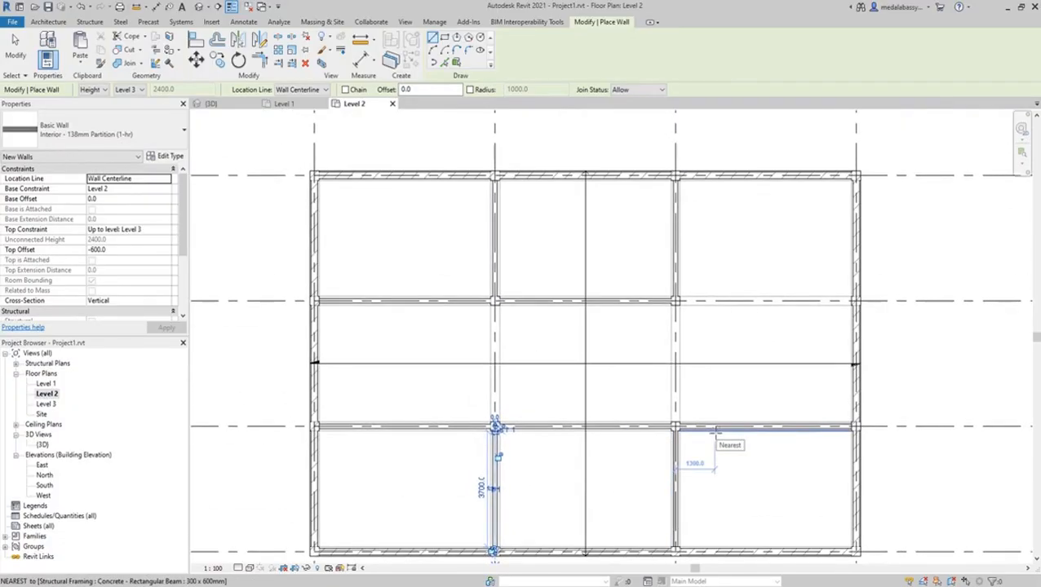
key("Escape")
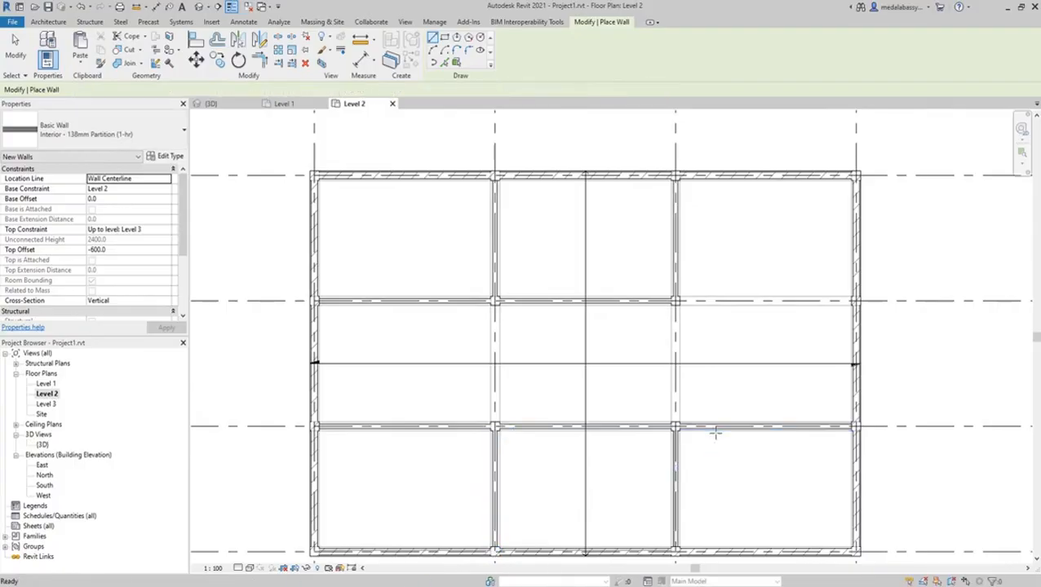
key("Escape")
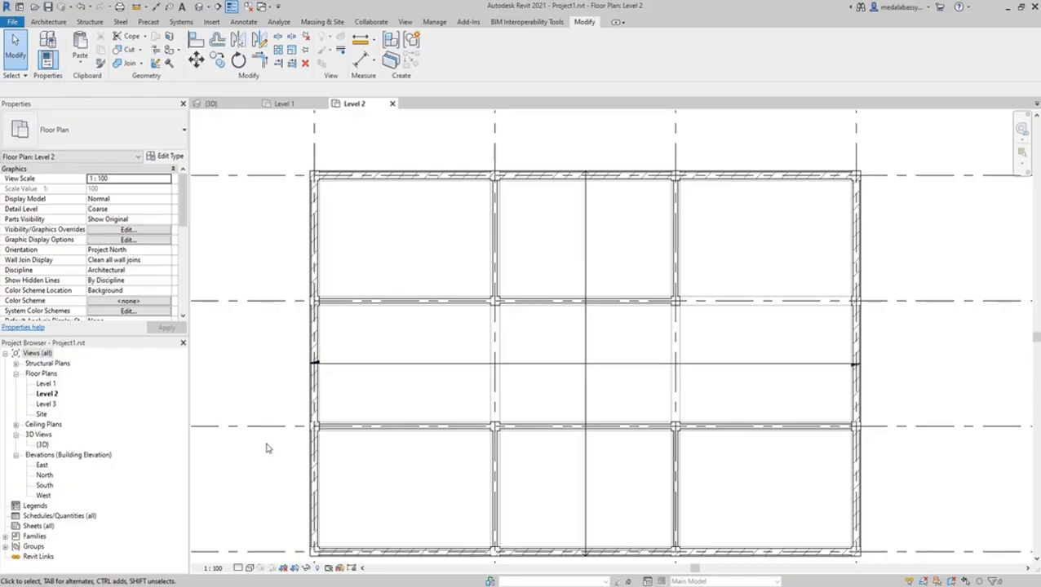
Step: Open the 3D view and orient it to the isometric corner between the top, right and back faces
double_click(42, 445)
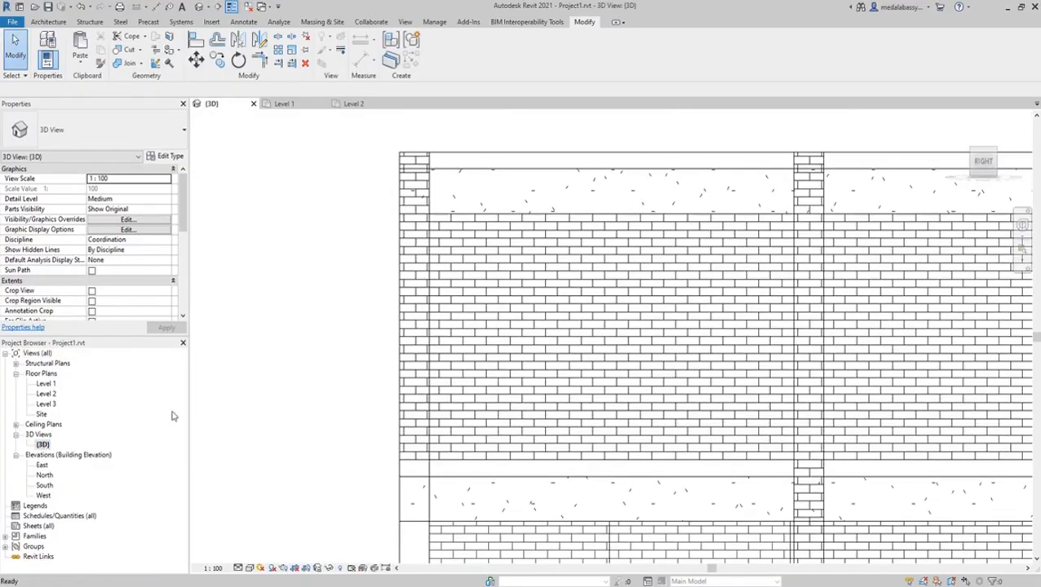
scroll(662, 390, "down", 3)
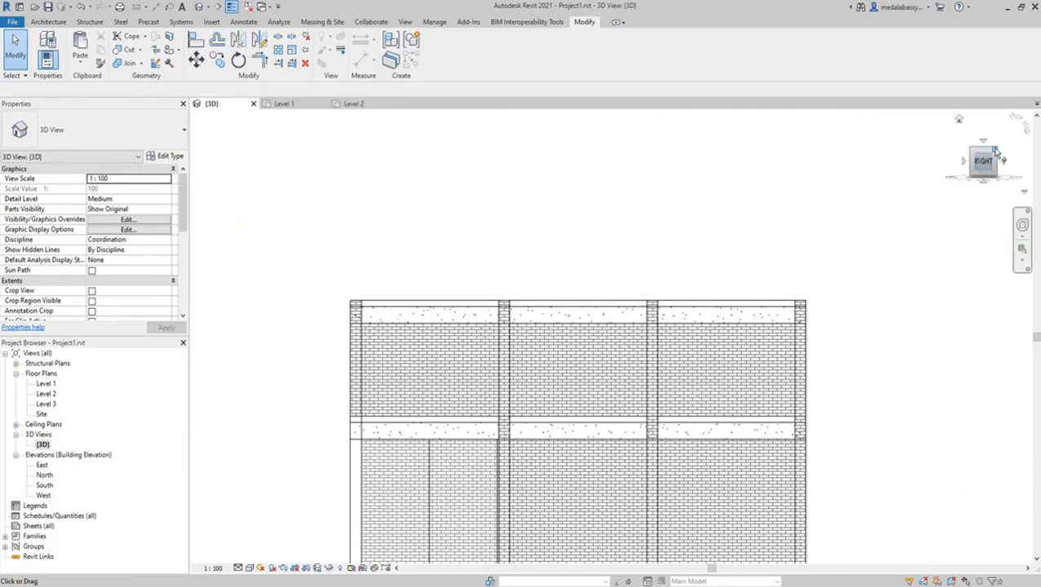
left_click(1003, 150)
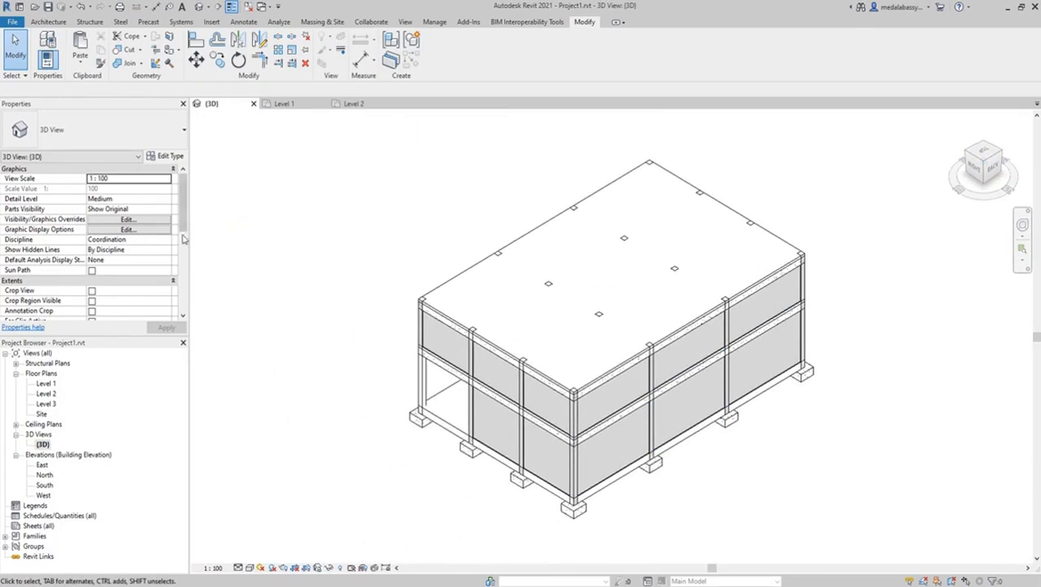
Step: Enable the 3D view's section box and move its Right-side face inward past the second row of columns to expose the interior
scroll(168, 281, "down", 5)
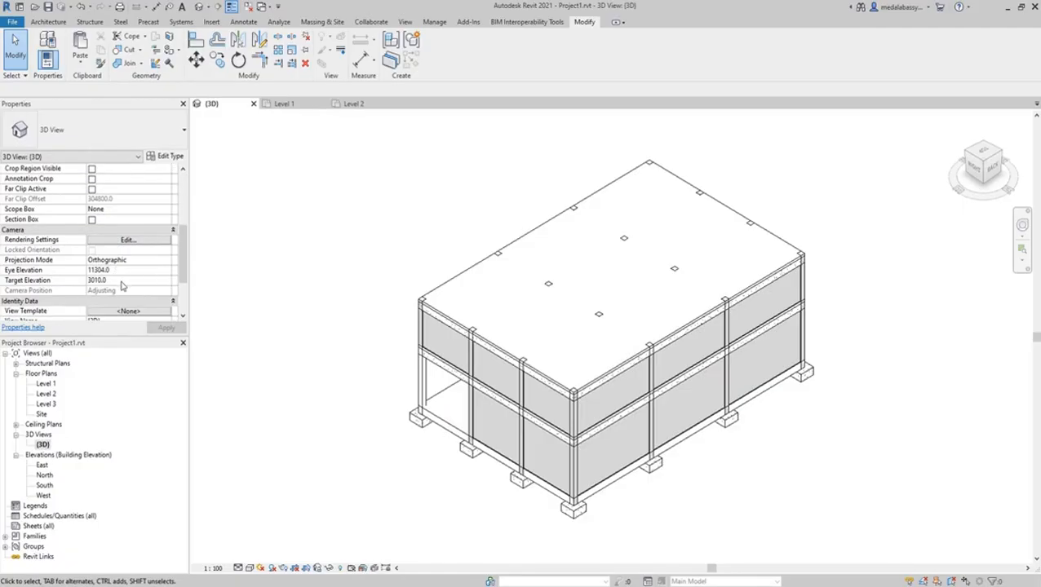
scroll(122, 284, "up", 3)
scroll(127, 269, "down", 1)
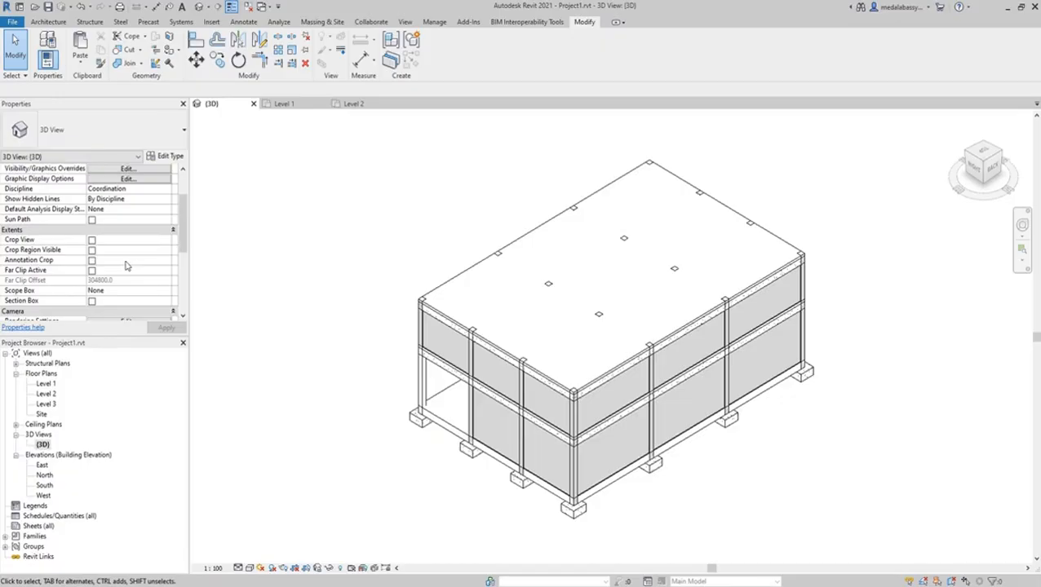
left_click(93, 303)
left_click(91, 302)
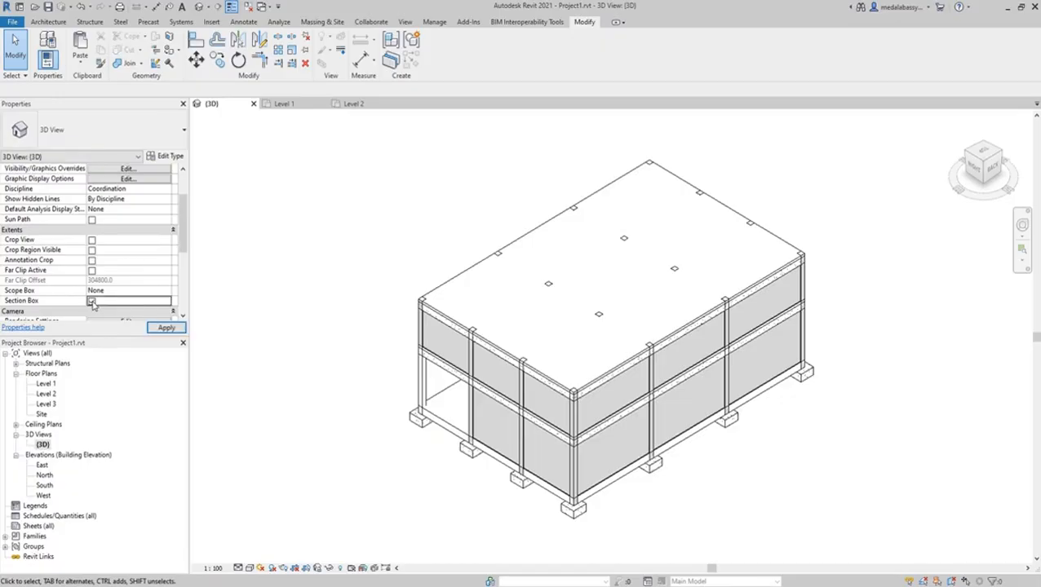
left_click(835, 248)
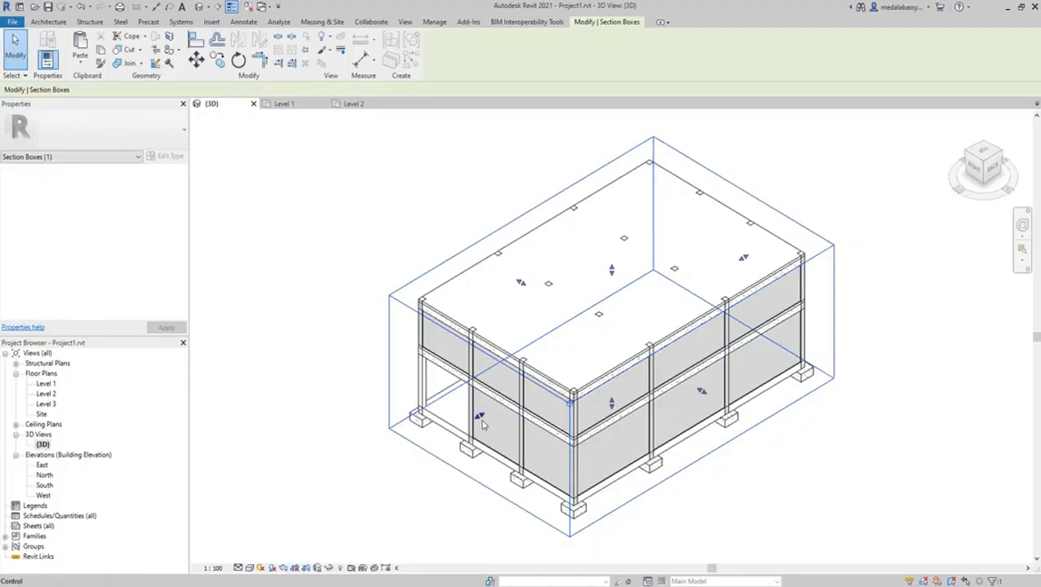
left_click_drag(479, 417, 529, 504)
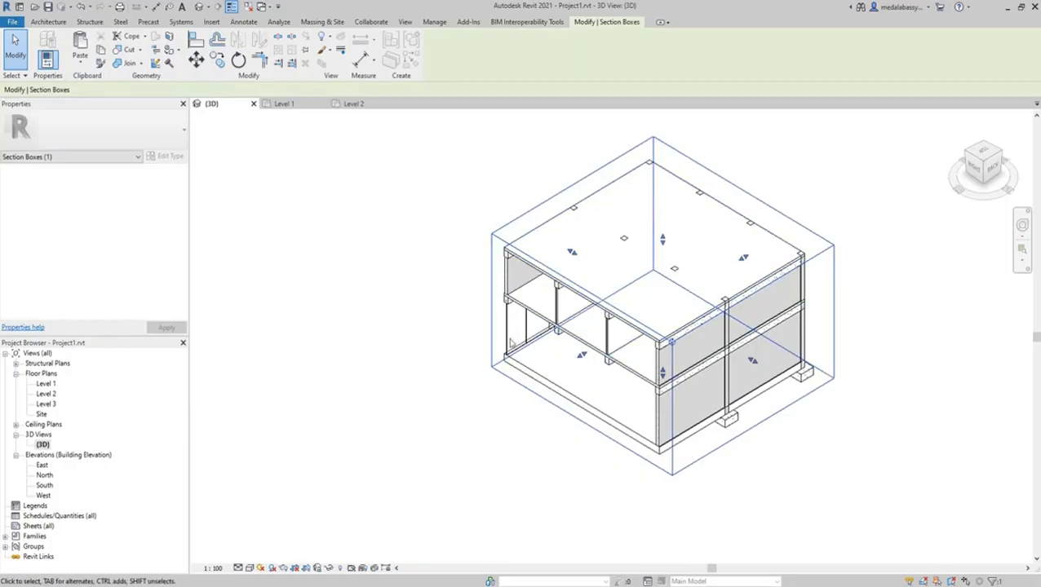
Step: Pull the section box's cut face back out beyond the whole building and turn off the 3D view's section box
left_click_drag(582, 355, 437, 436)
left_click(322, 251)
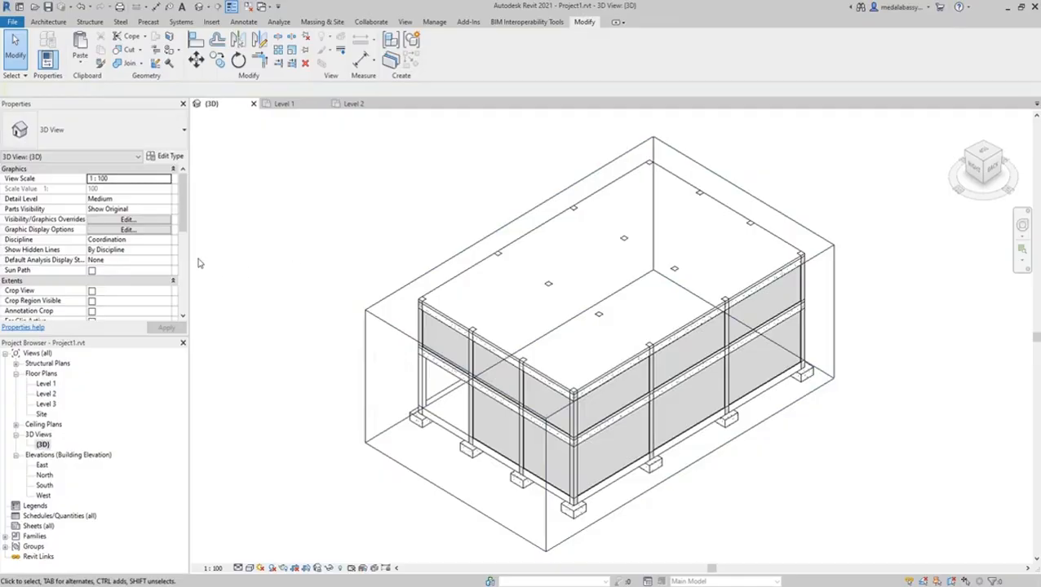
scroll(118, 269, "down", 4)
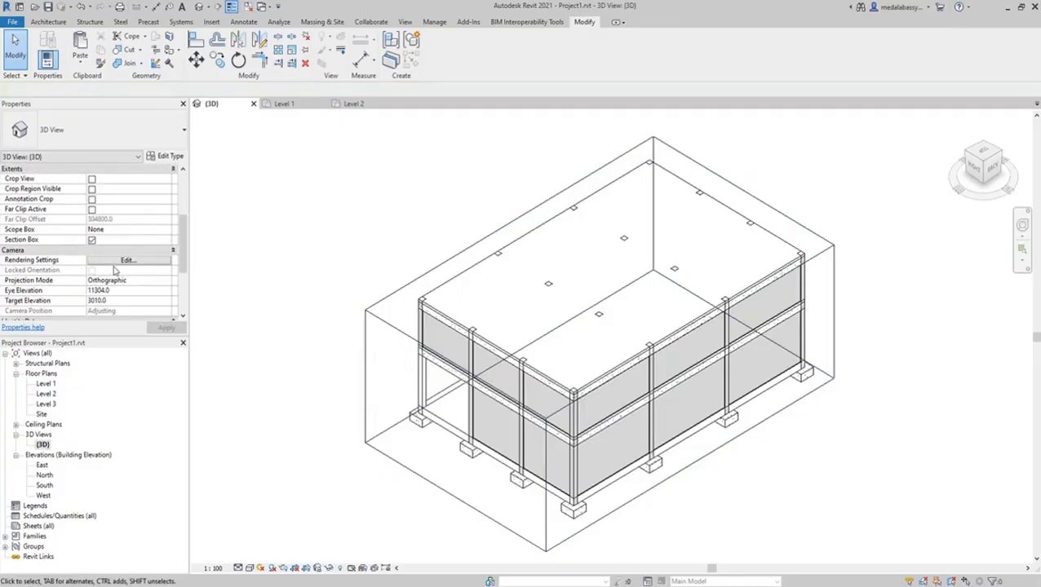
left_click(92, 242)
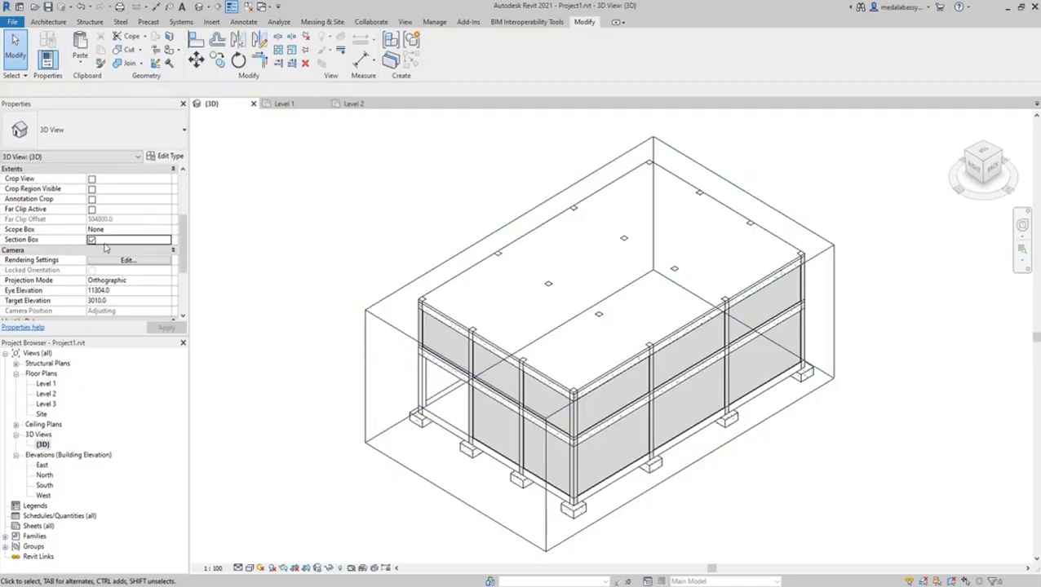
left_click(91, 240)
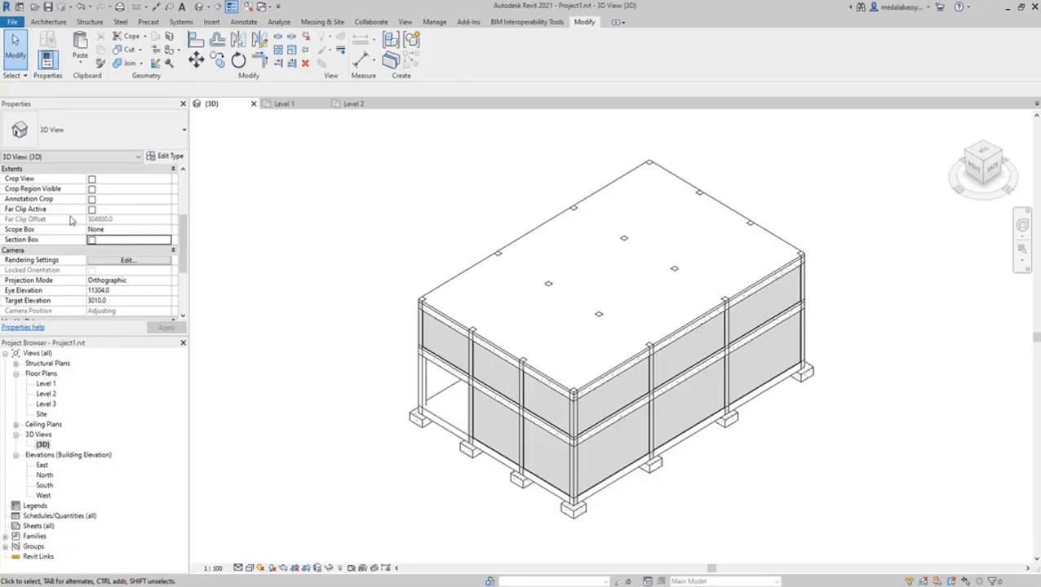
Step: Open the Level 1 floor plan, start the Window command and open the window's type properties
double_click(47, 383)
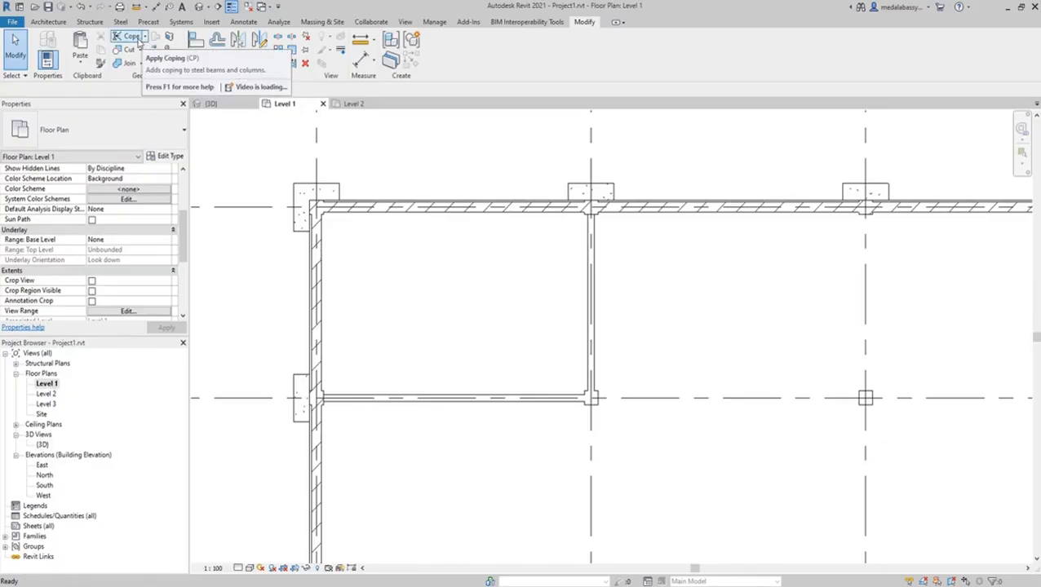
left_click(53, 22)
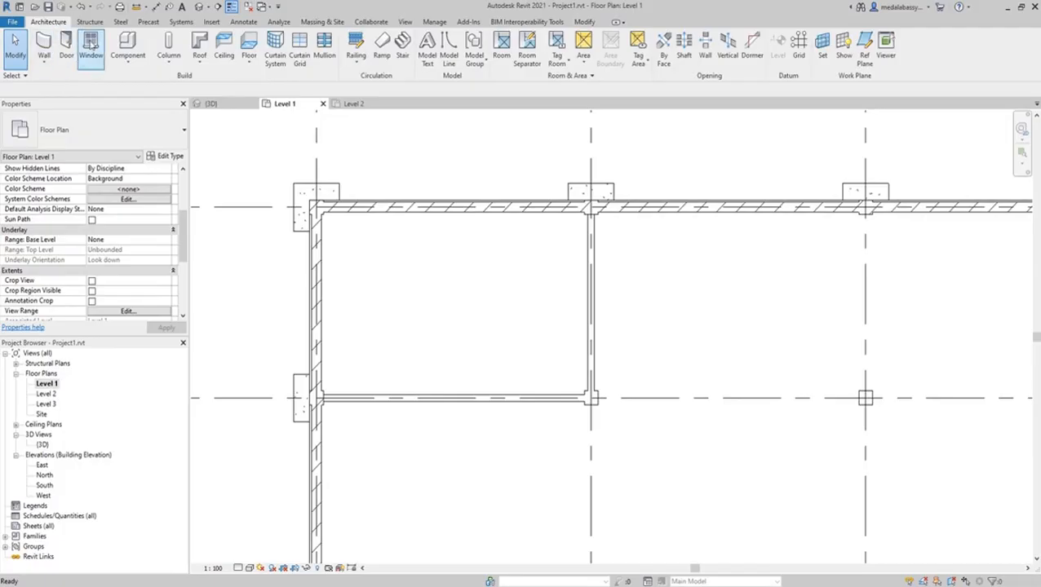
left_click(90, 44)
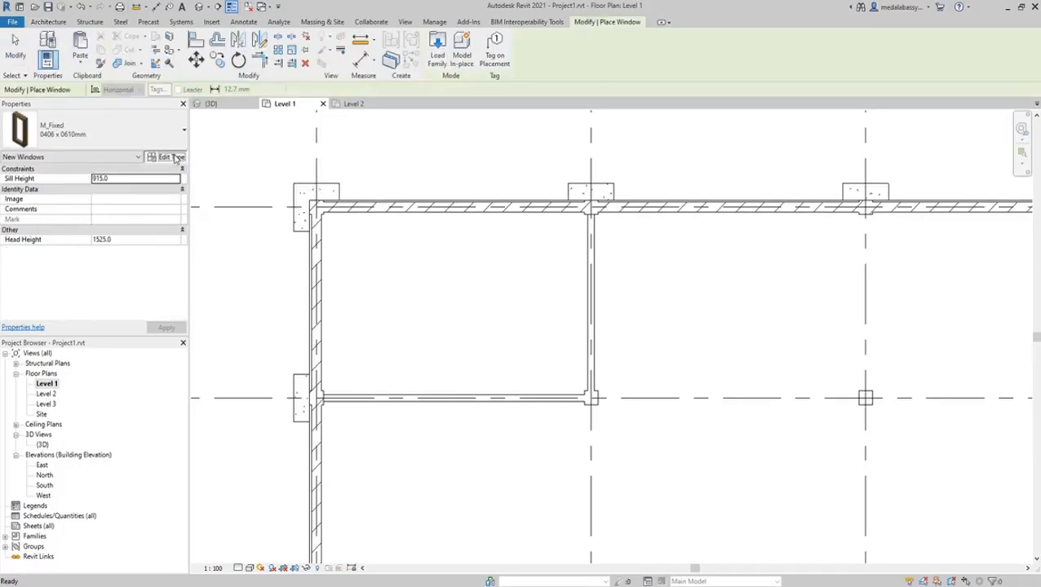
left_click(172, 157)
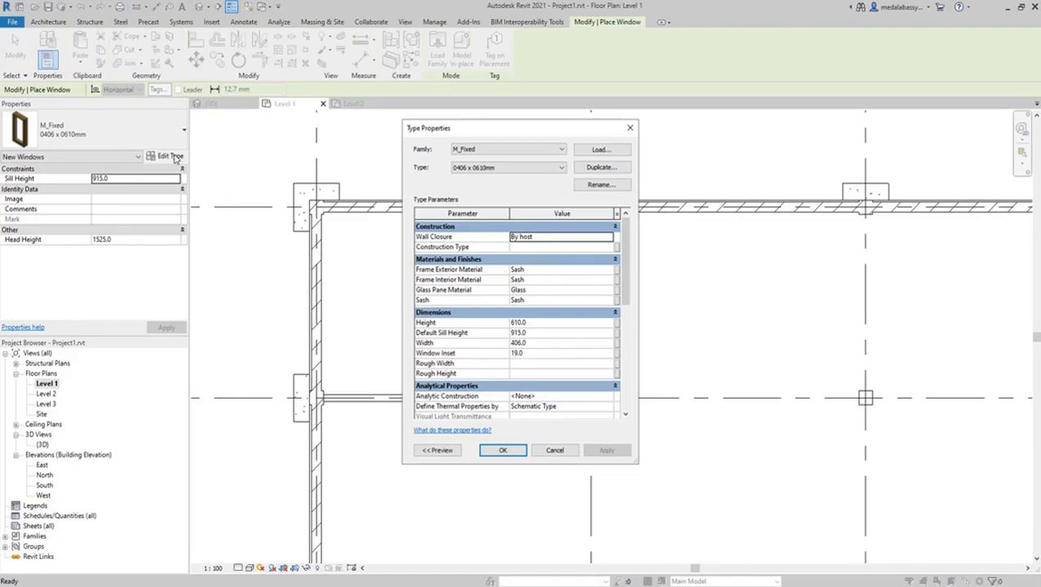
Step: Start loading a window family and browse to the Windows folder of the UK library
left_click(590, 152)
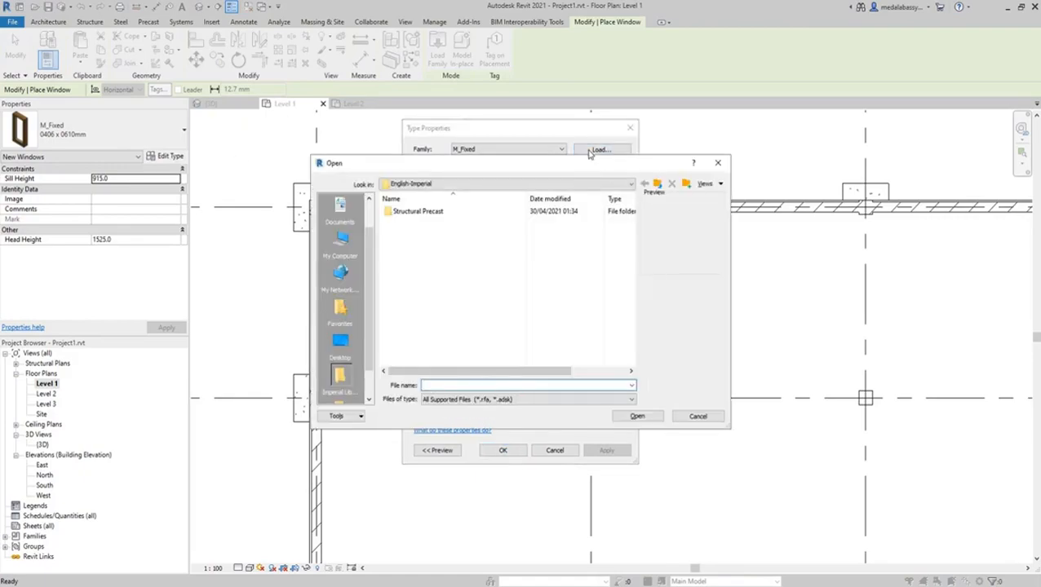
left_click(562, 184)
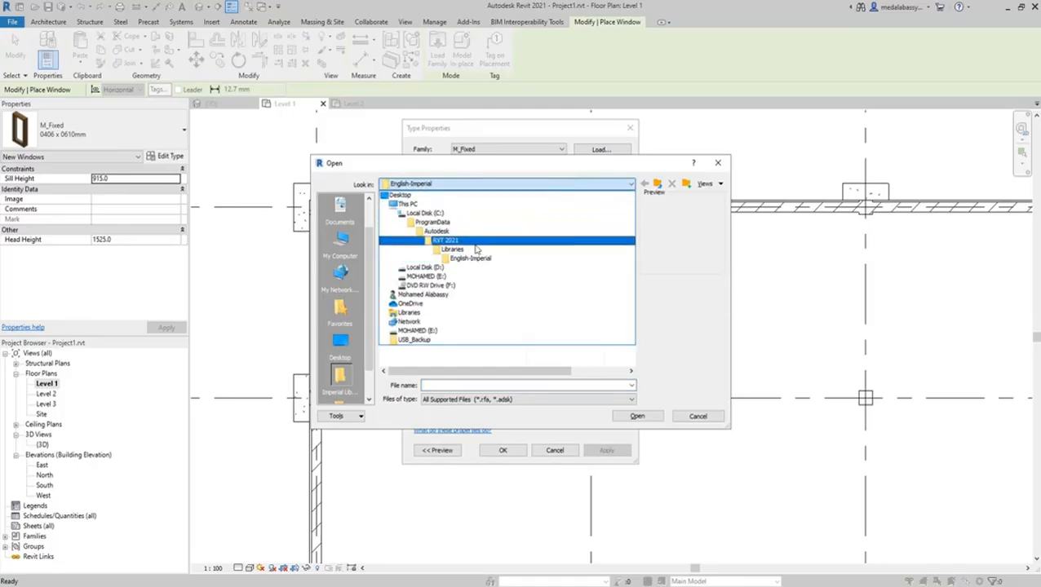
left_click(463, 251)
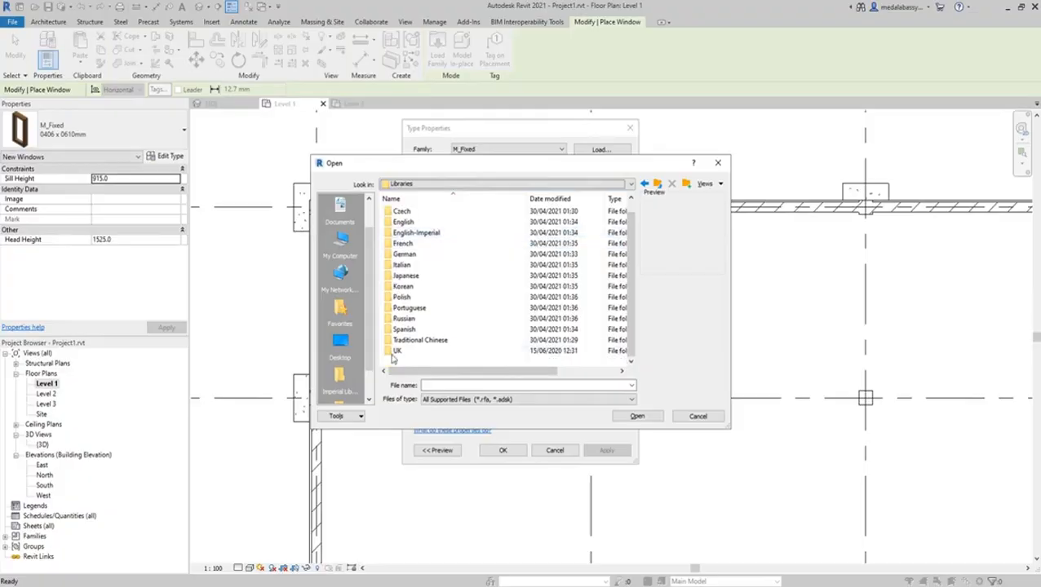
double_click(396, 360)
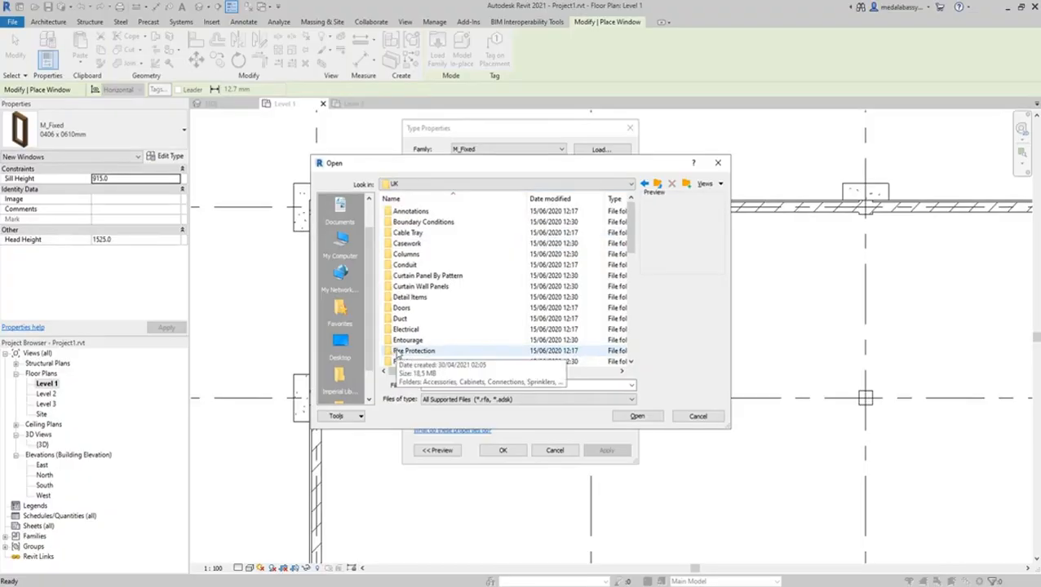
scroll(433, 352, "down", 5)
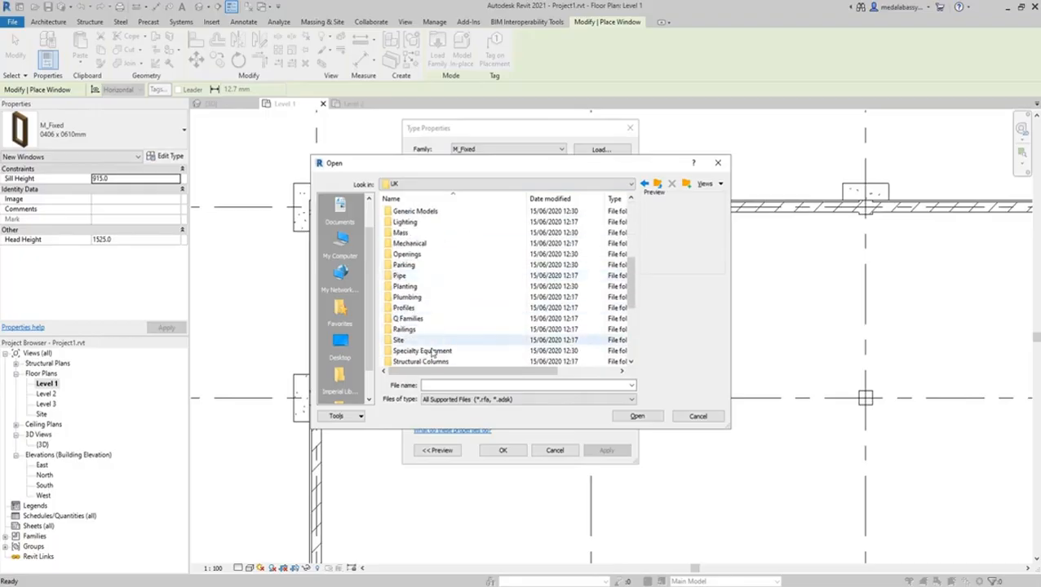
scroll(433, 352, "down", 5)
double_click(420, 351)
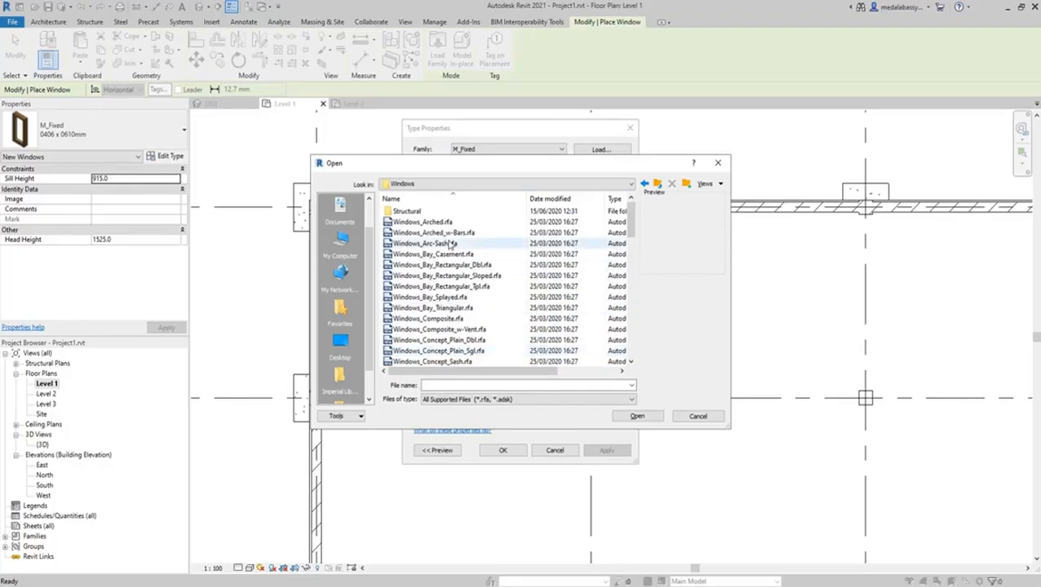
Step: Load the Windows_Sgl_Plain.rfa family from the library's Windows folder
scroll(451, 243, "down", 5)
scroll(455, 254, "down", 8)
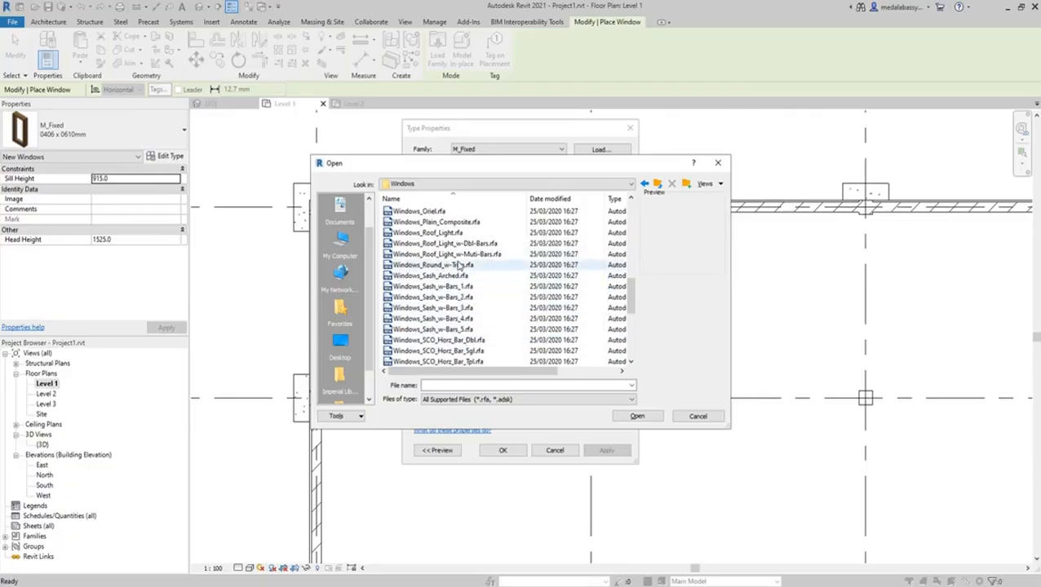
scroll(460, 262, "down", 4)
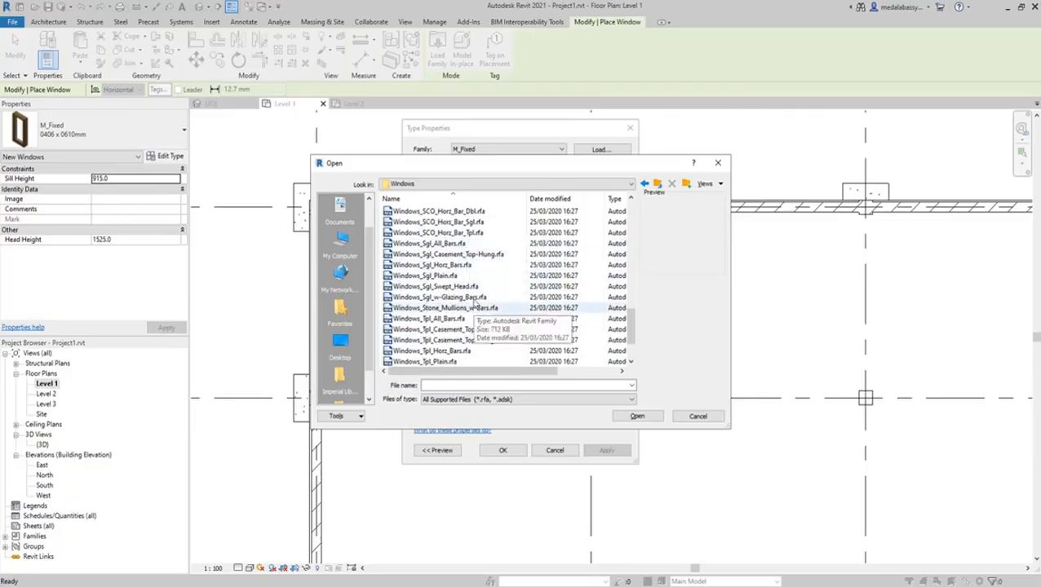
left_click(465, 276)
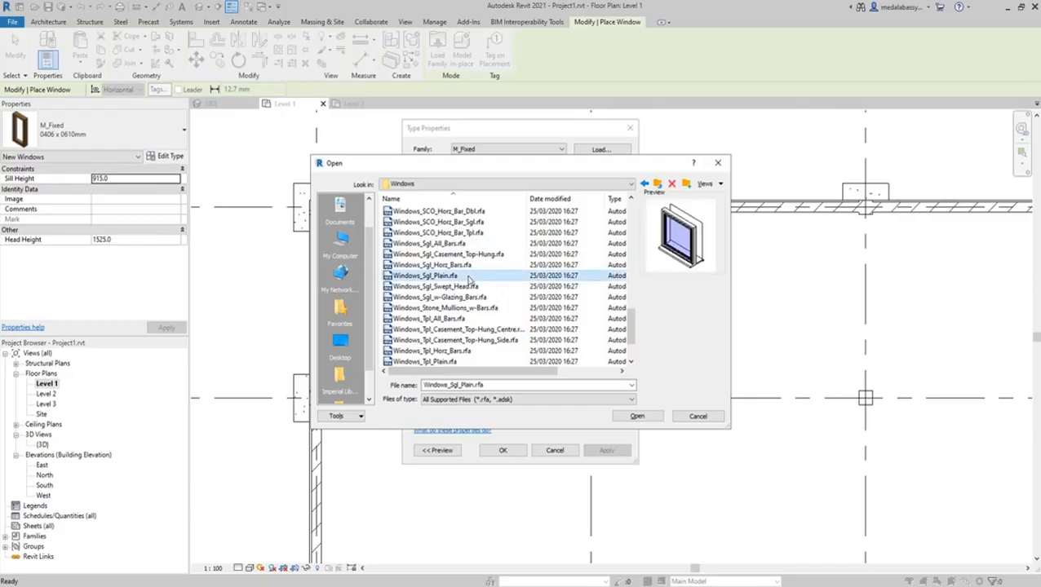
left_click(637, 416)
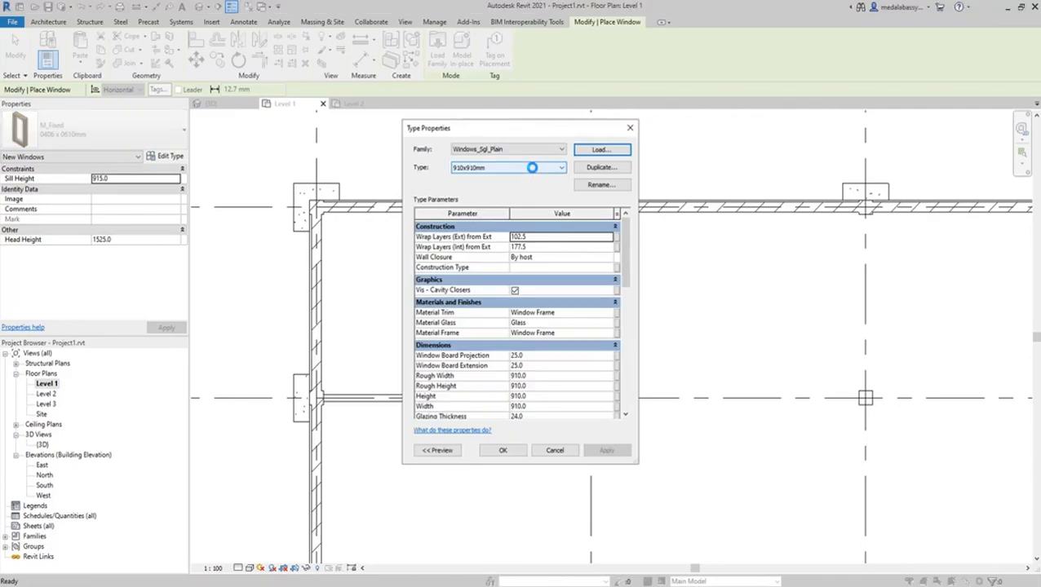
Step: Choose the 1360x910mm type of Windows_Sgl_Plain for placement and accept the type properties
left_click(529, 169)
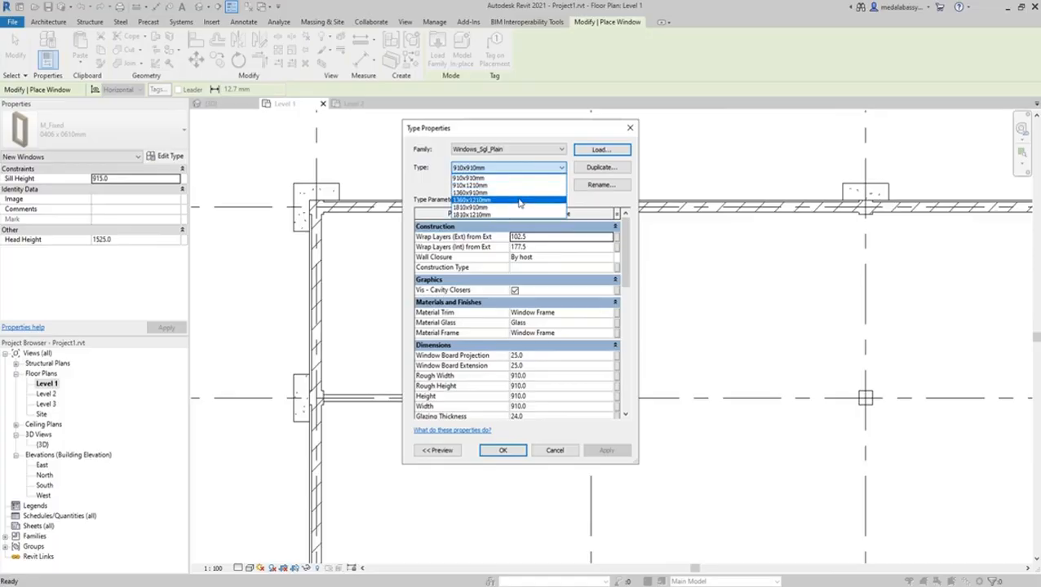
left_click(508, 194)
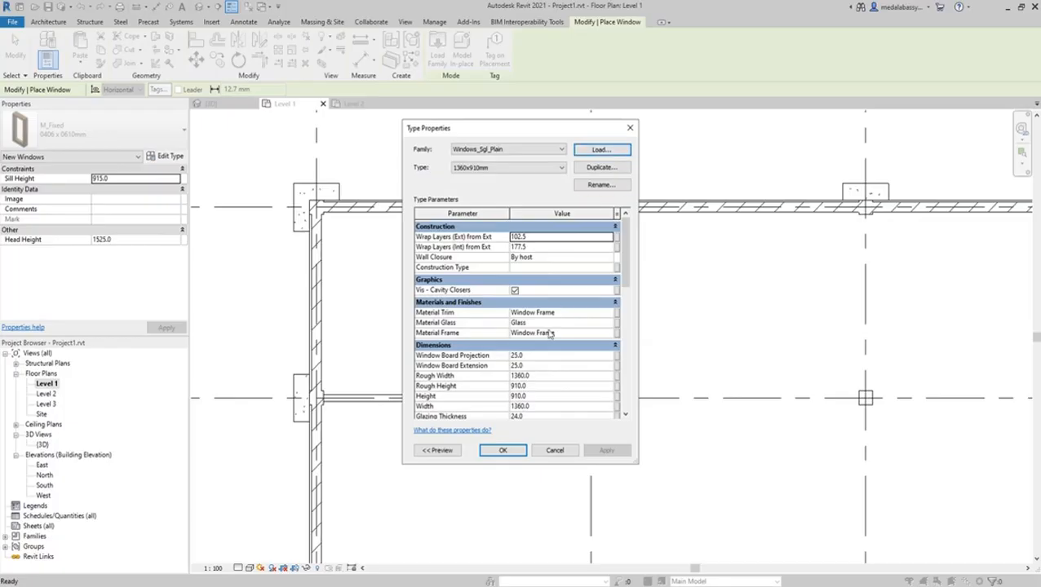
left_click(502, 451)
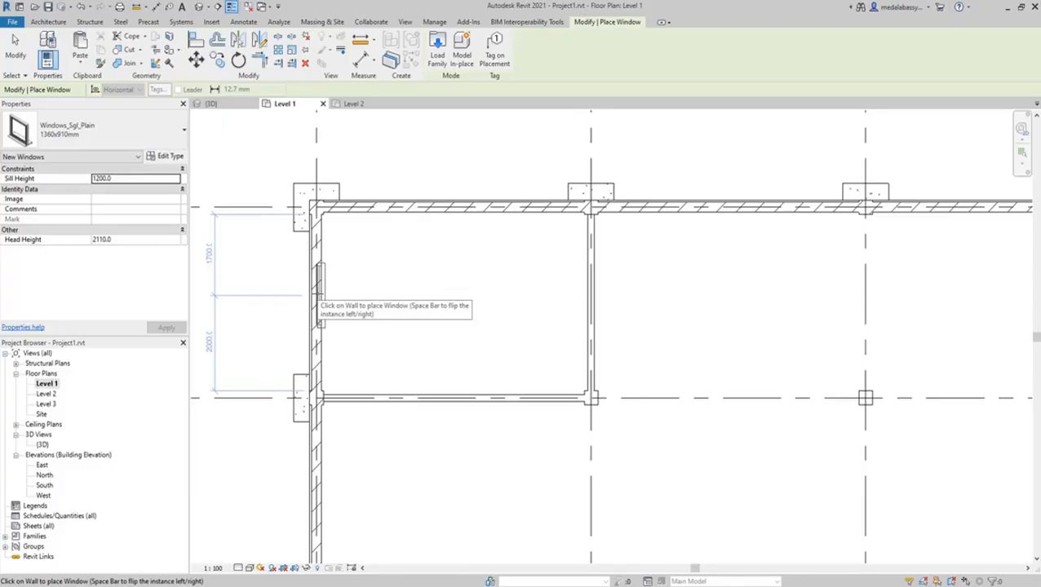
Step: Place one 1360x910mm window in each of the three bays of the Level 1 west exterior wall
left_click(319, 294)
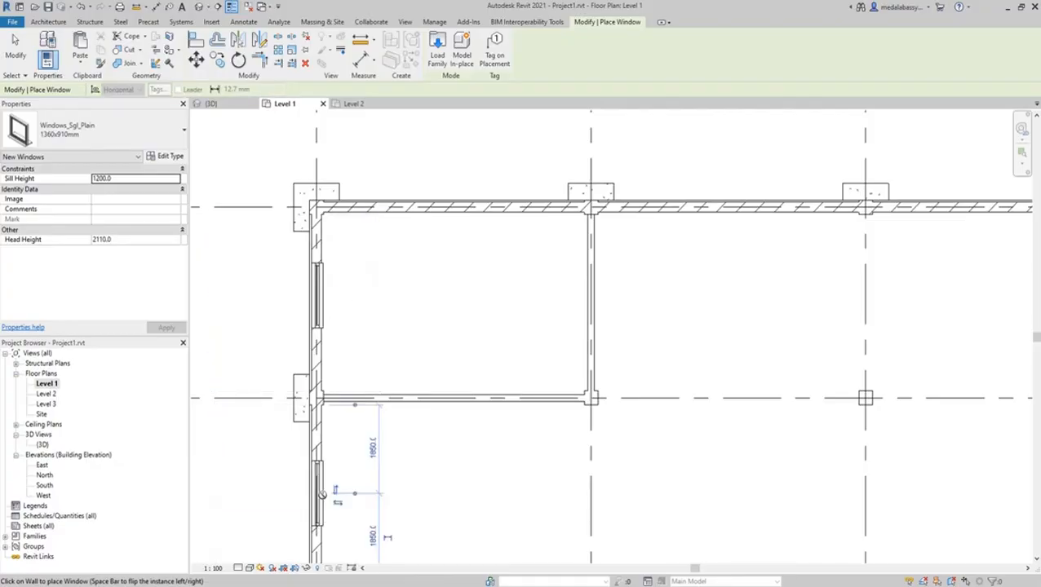
scroll(325, 496, "down", 4)
scroll(355, 498, "up", 4)
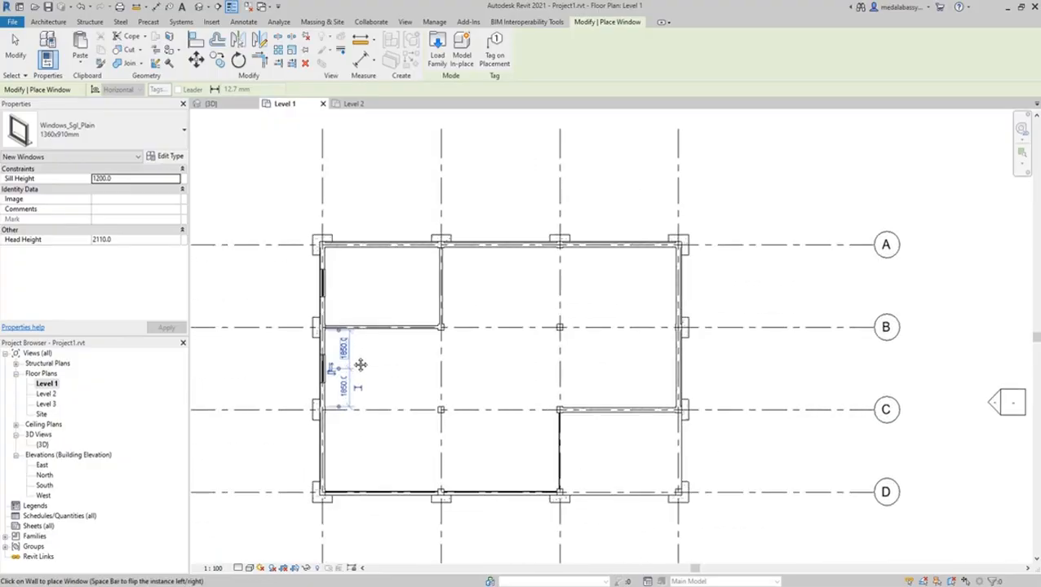
scroll(359, 505, "up", 2)
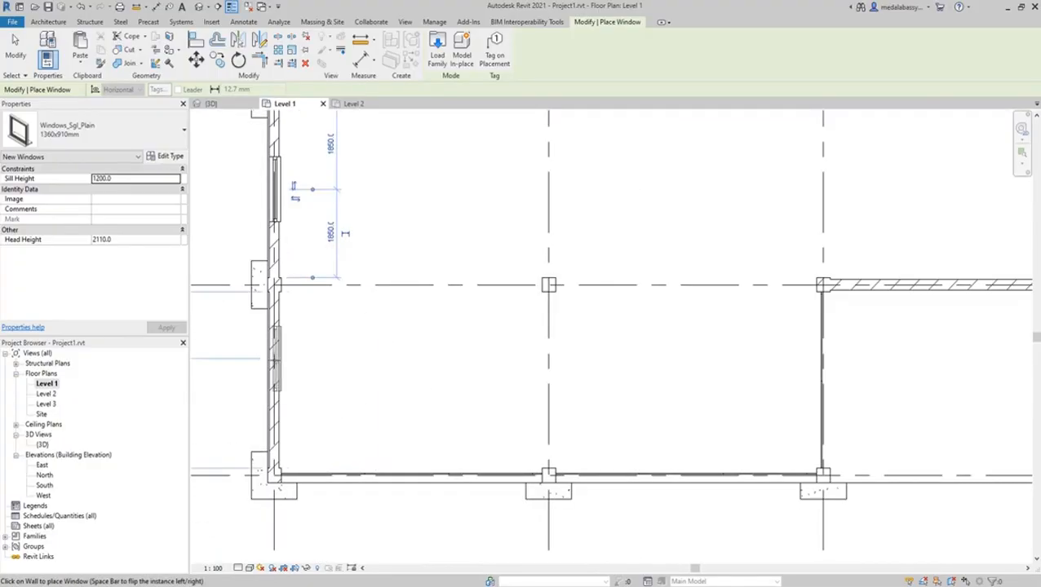
scroll(276, 371, "down", 3)
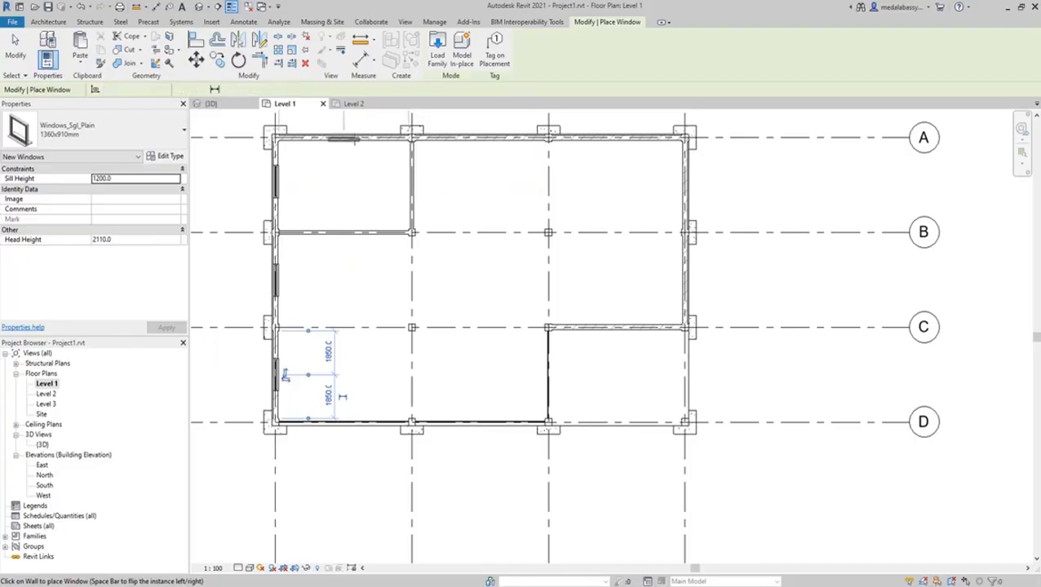
Step: Place centred windows in all three bays of the Level 1 north wall and in bays A–B and B–C of the east wall
left_click(342, 148)
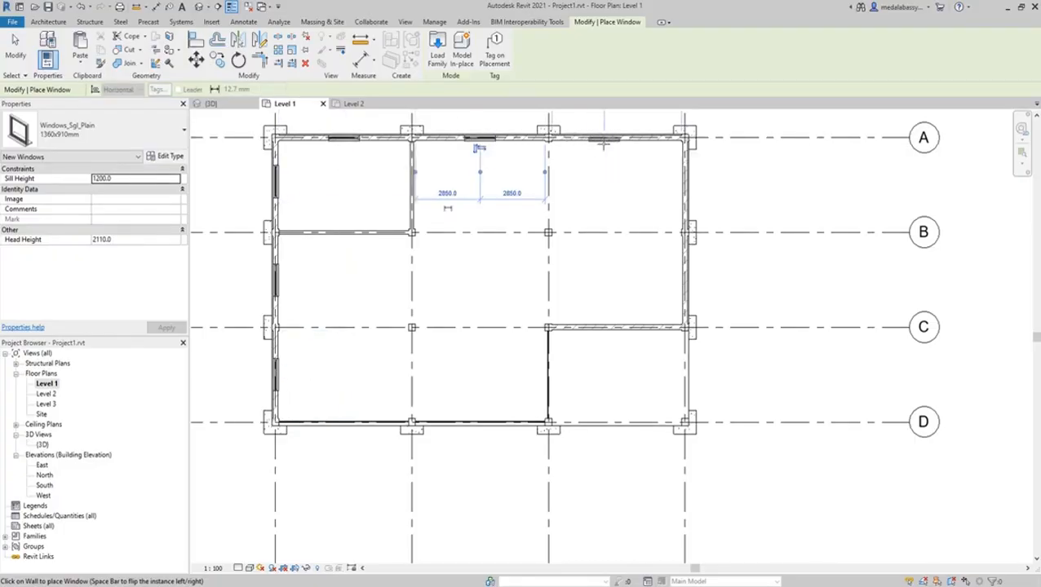
left_click(618, 140)
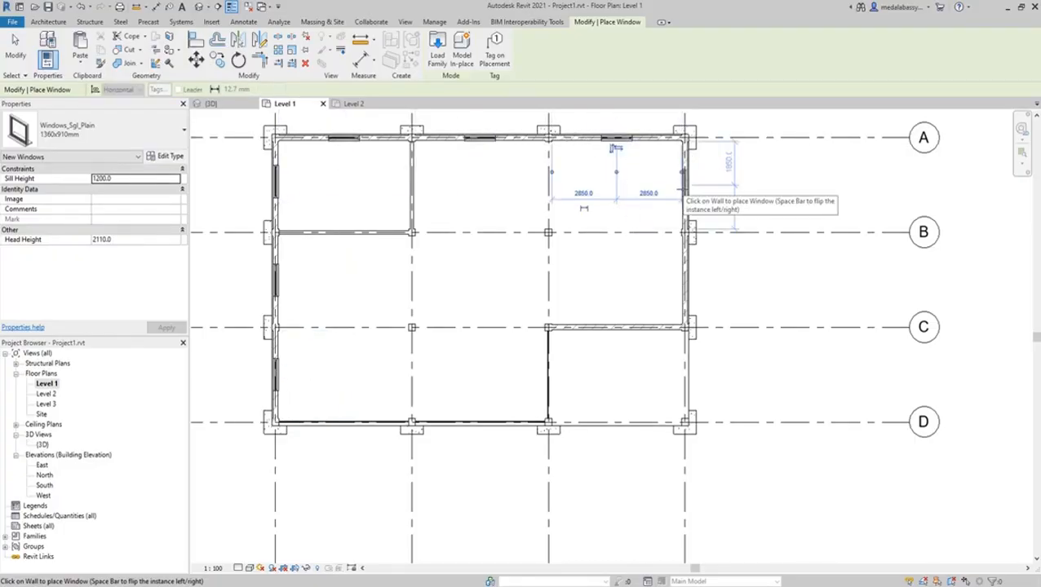
left_click(682, 186)
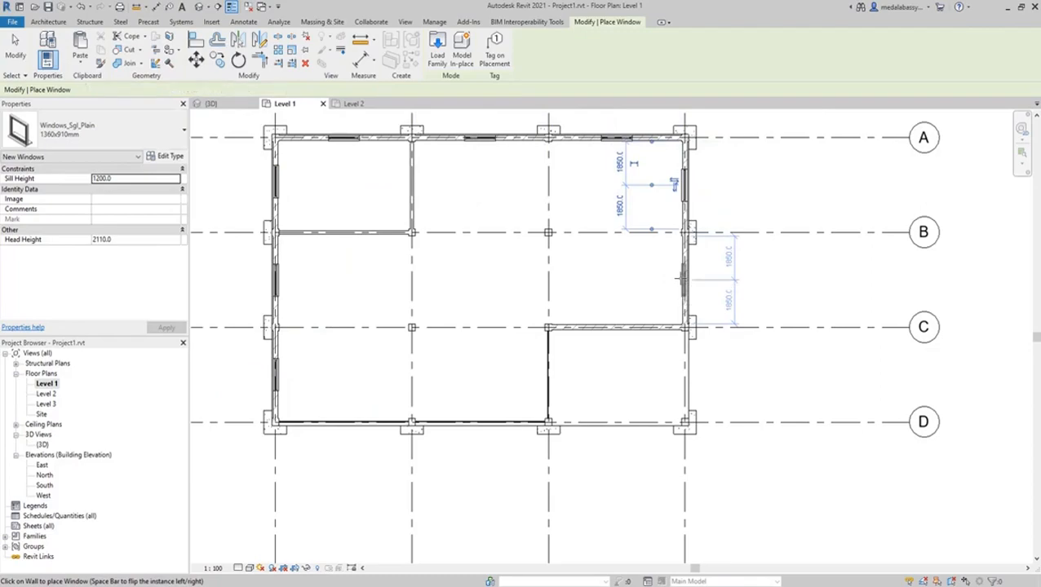
left_click(683, 278)
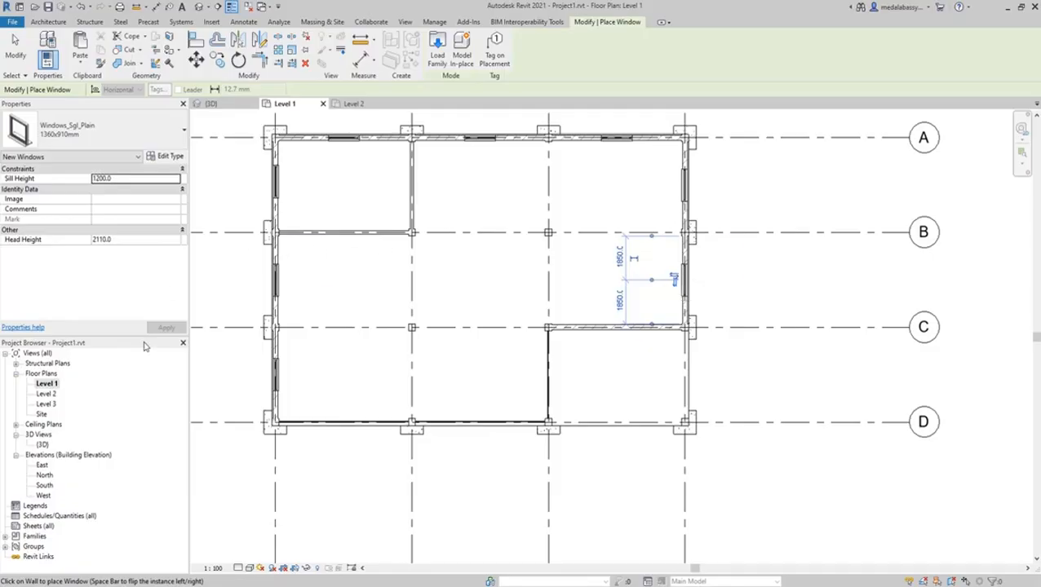
Step: Open the Level 2 floor plan and place a 1360x910mm window centred in every bay of the west and south exterior walls
double_click(47, 394)
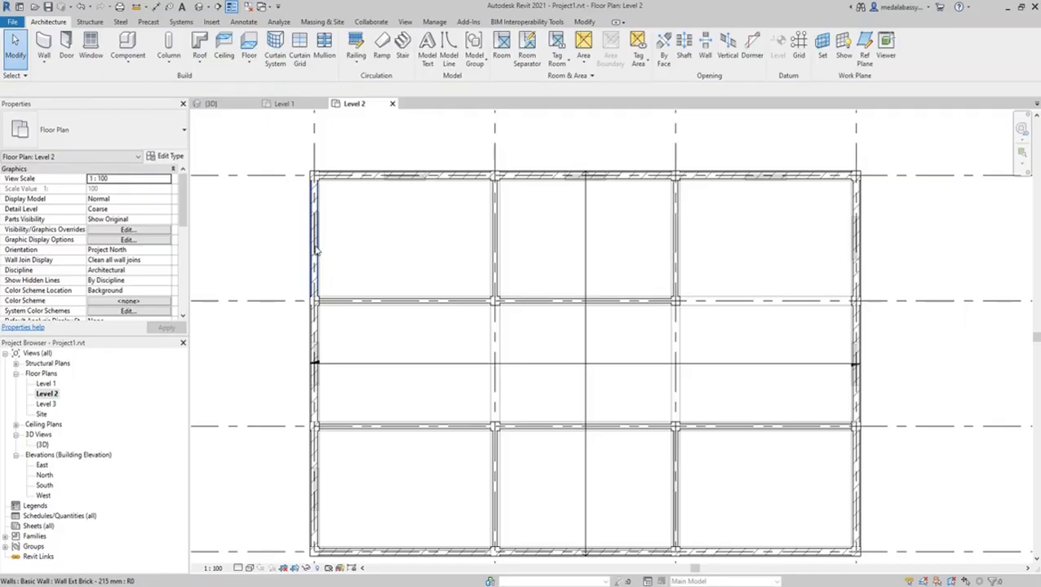
key("w")
key("n")
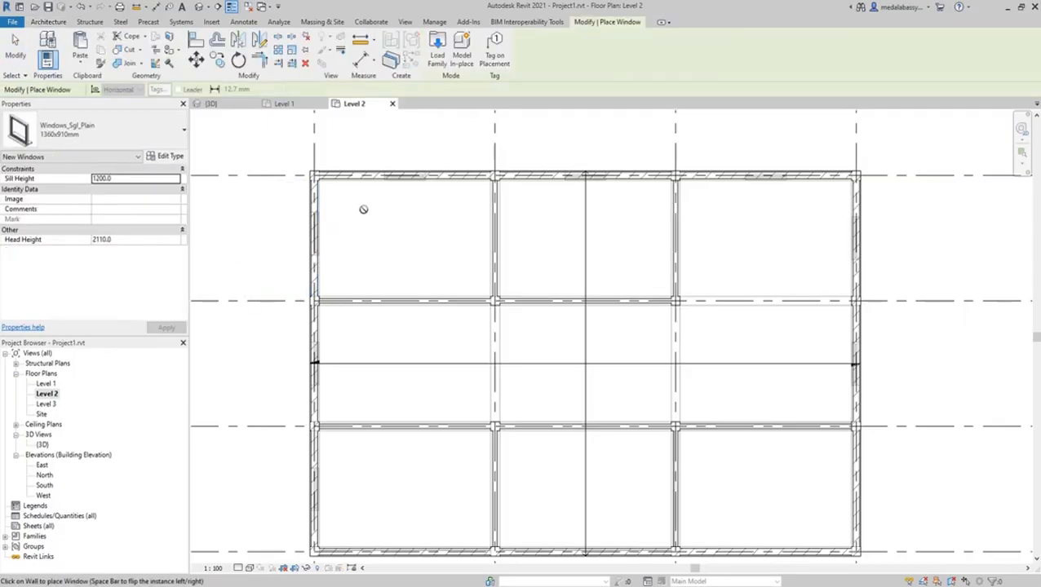
left_click(317, 235)
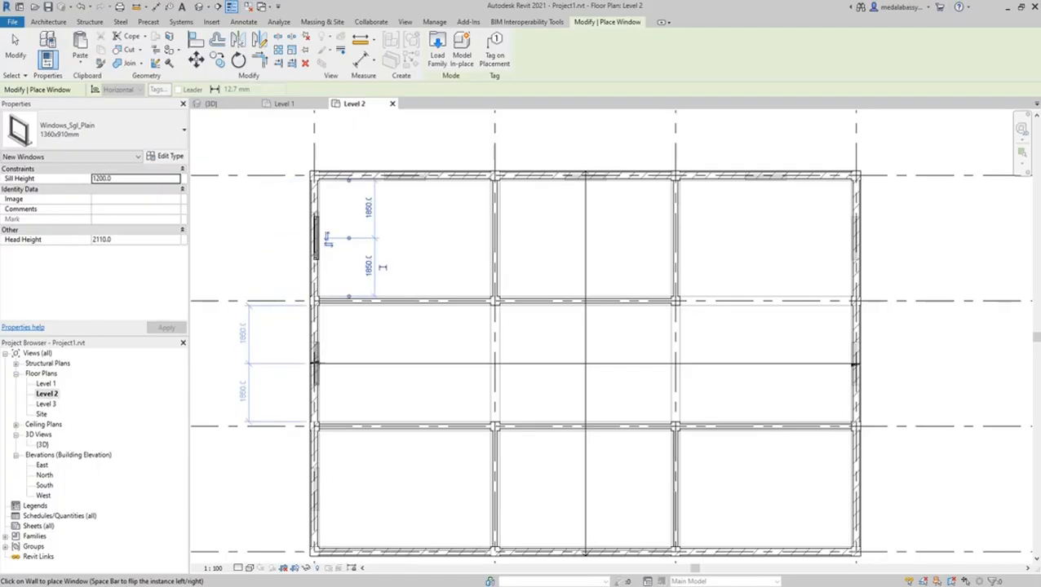
left_click(318, 363)
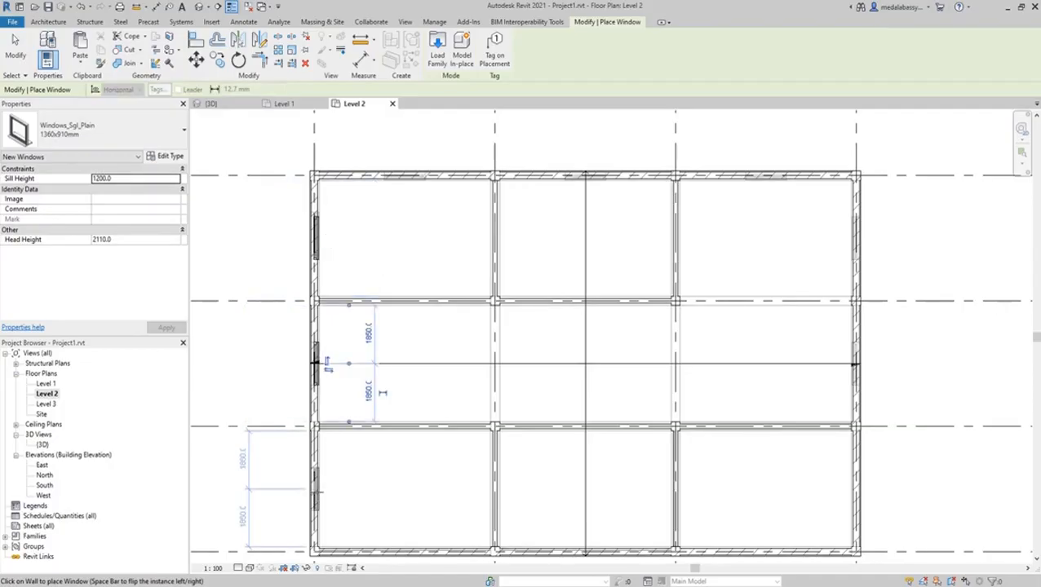
left_click(318, 487)
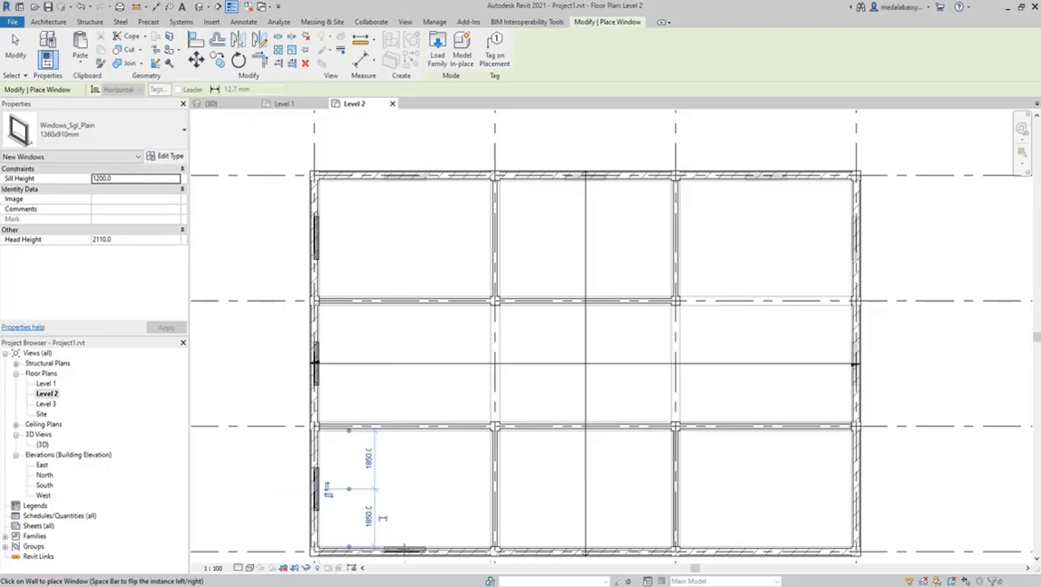
left_click(404, 551)
scroll(586, 548, "down", 3)
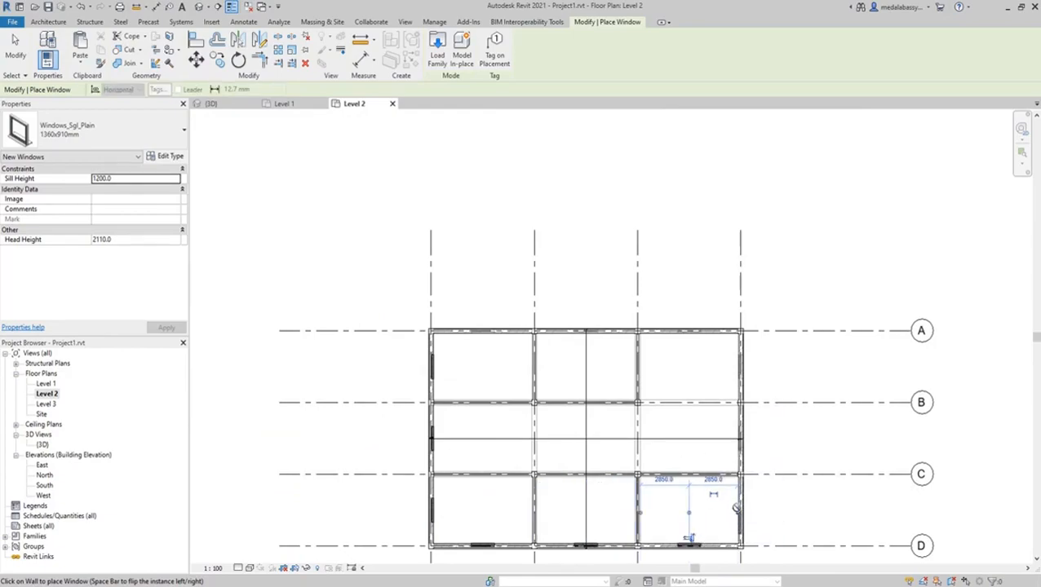
Step: Place a 1360x910mm window centred in each of the three bays of the Level 2 east exterior wall
scroll(739, 515, "up", 3)
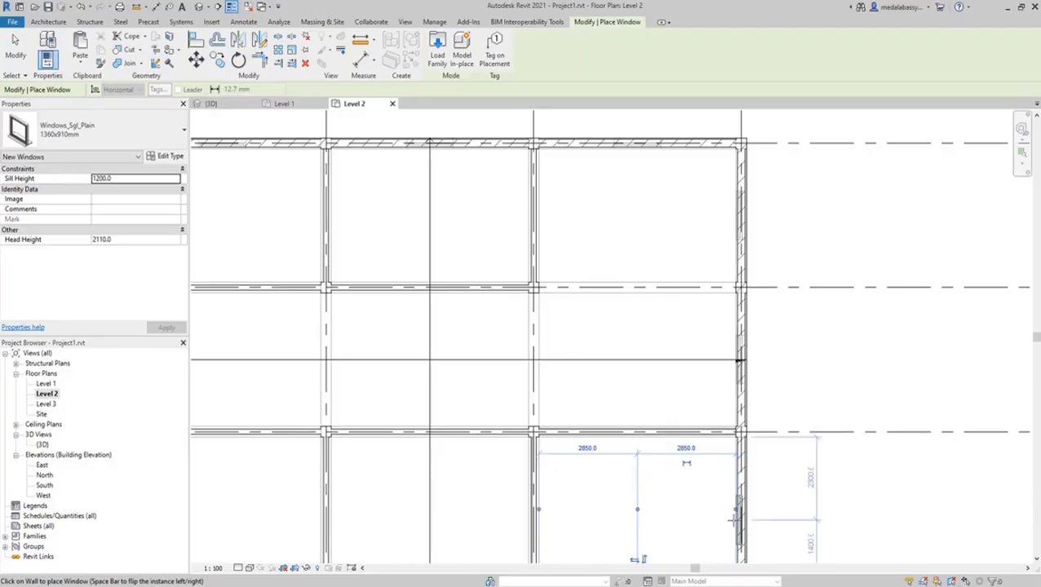
scroll(738, 512, "down", 3)
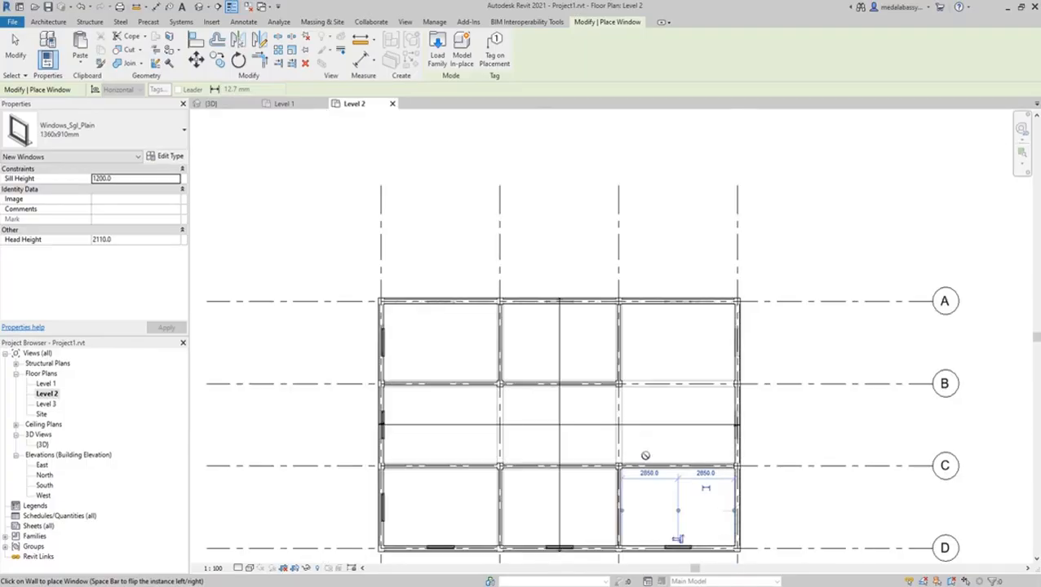
middle_click_drag(644, 456, 451, 375)
scroll(489, 421, "up", 3)
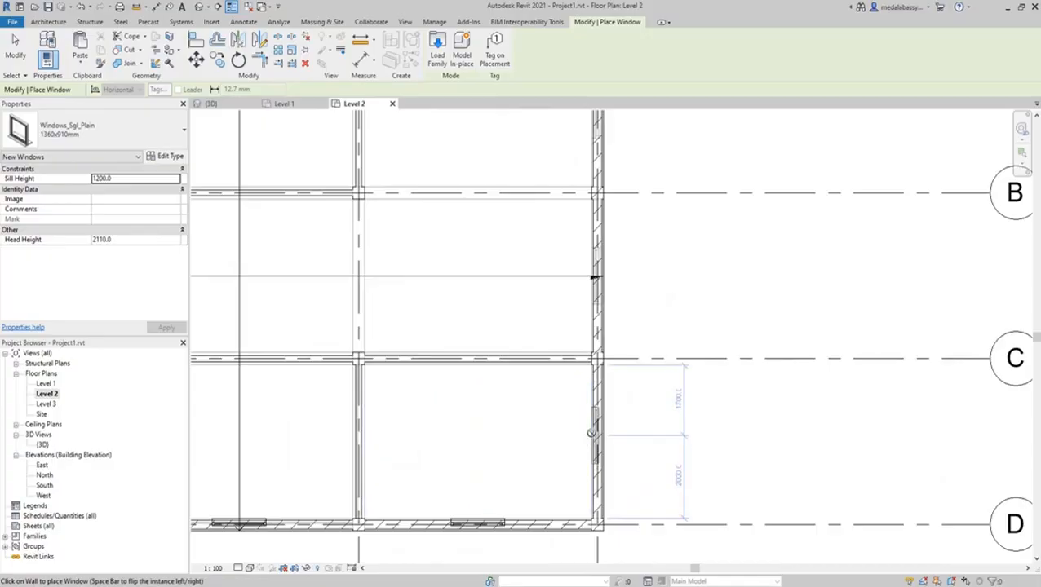
left_click(589, 441)
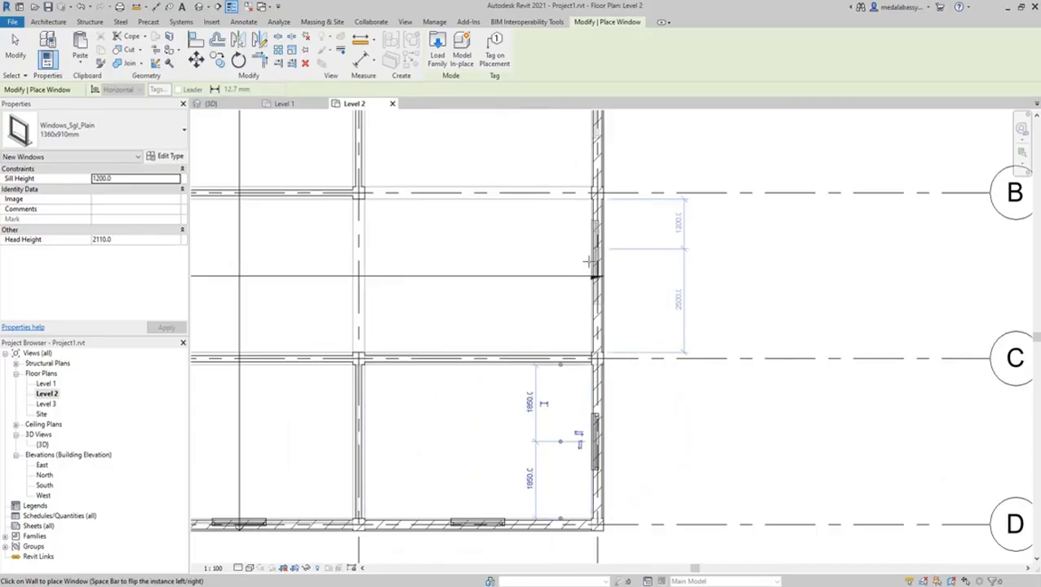
left_click(593, 278)
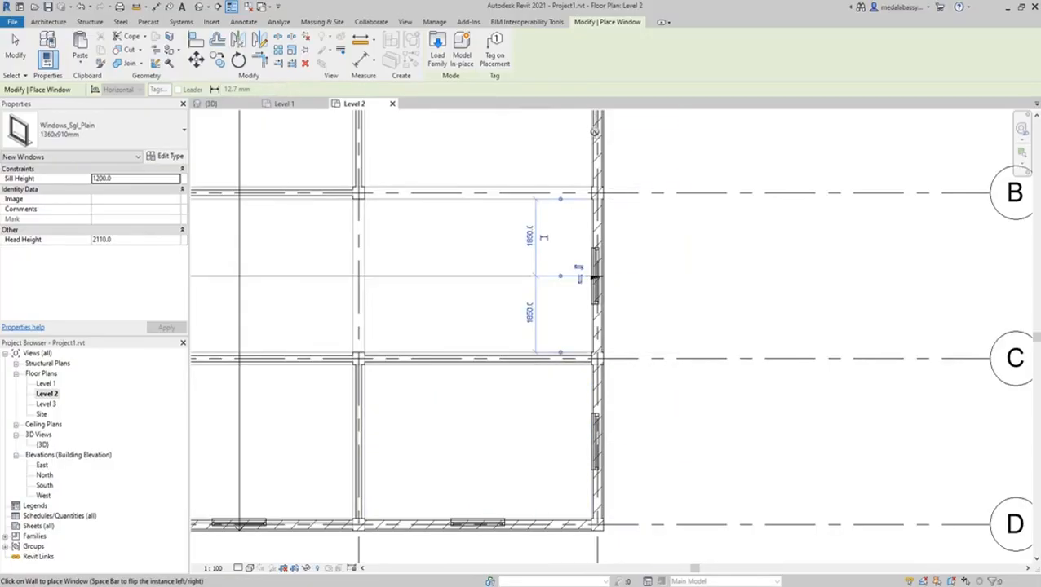
middle_click_drag(597, 120, 576, 448)
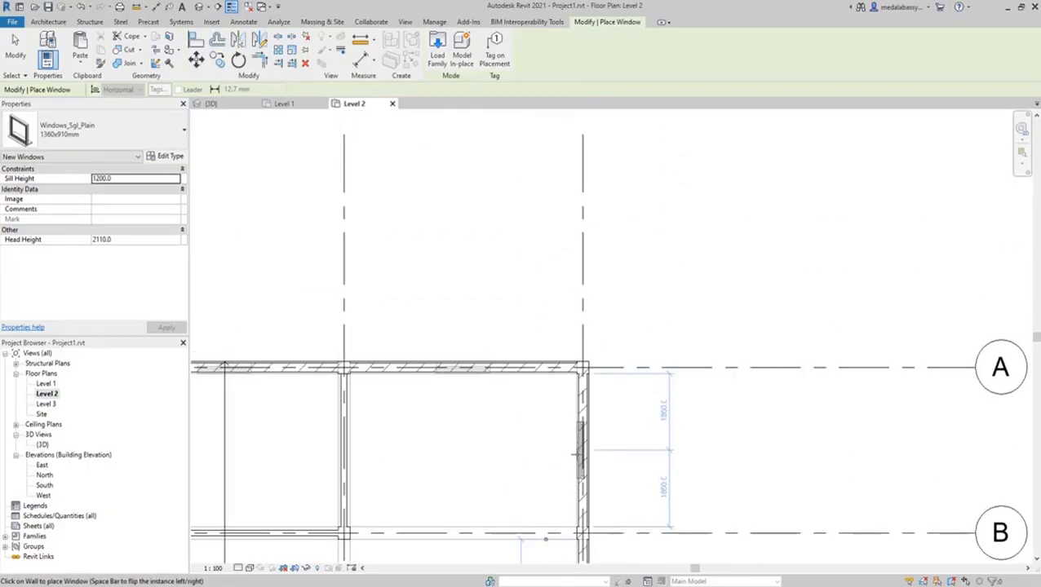
left_click(576, 449)
Step: Place a 1360x910mm window centred in the easternmost bay of the Level 2 north exterior wall
scroll(475, 439, "down", 4)
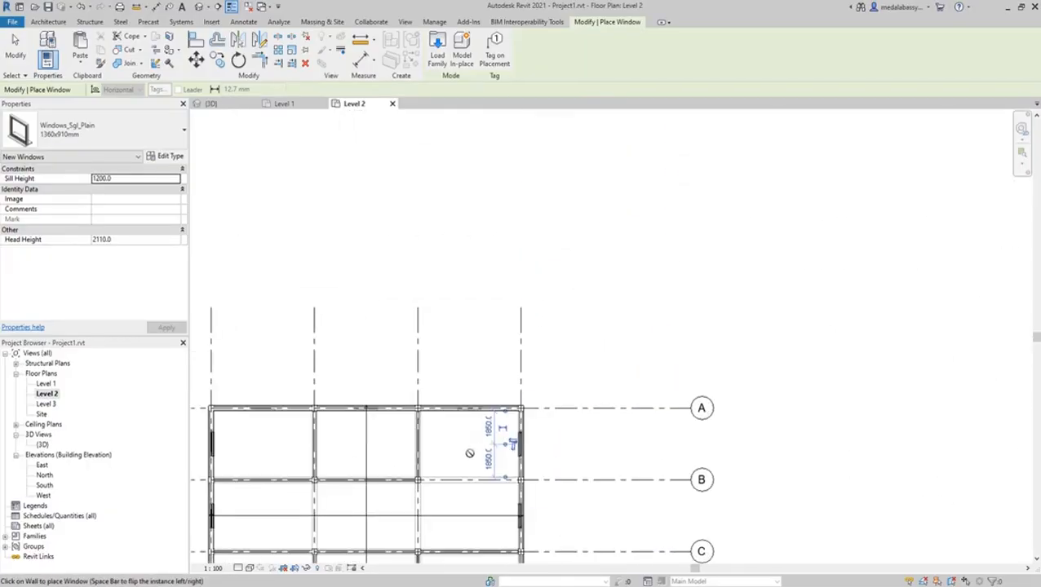
middle_click_drag(462, 452, 586, 281)
scroll(586, 281, "up", 2)
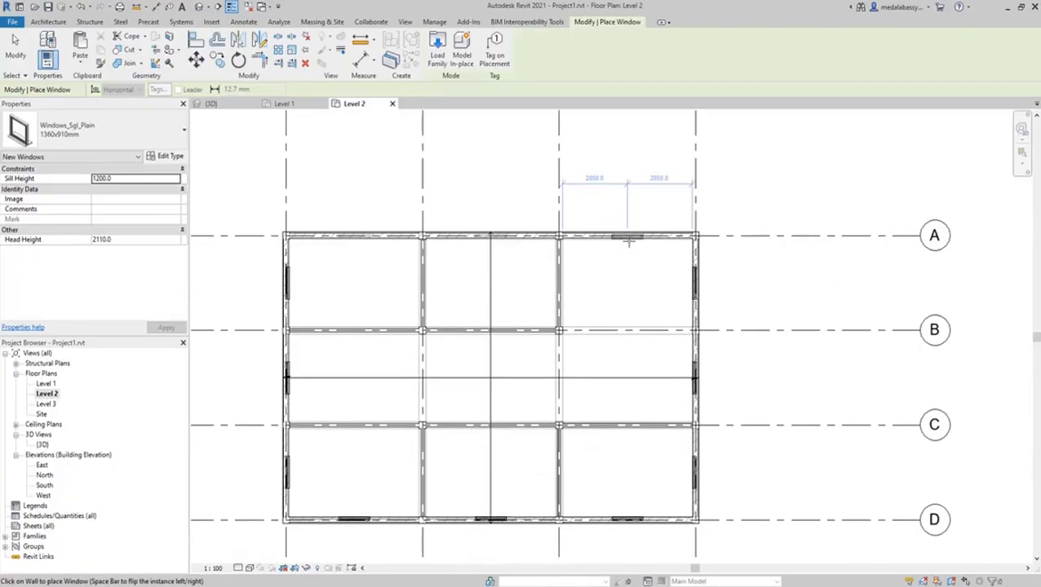
left_click(628, 239)
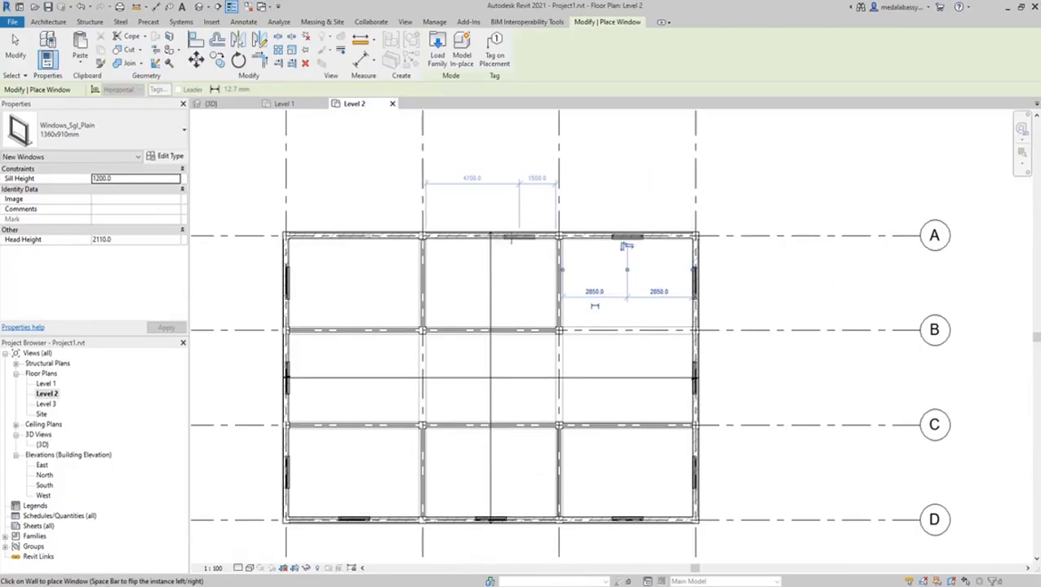
Step: Place windows centred in the middle and left bays of the grid A wall on Level 2, then check the model in 3D
left_click(489, 238)
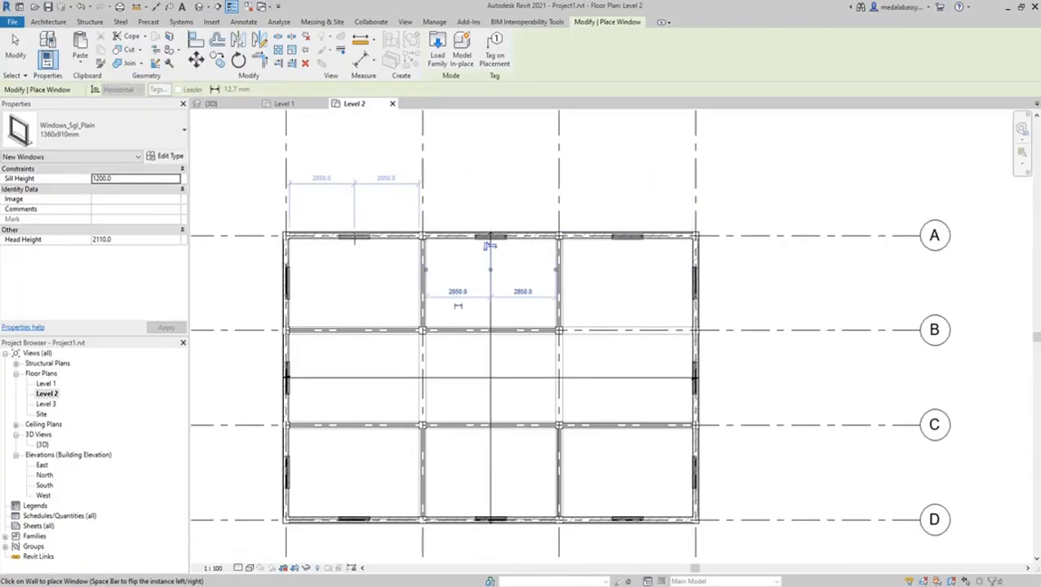
left_click(353, 238)
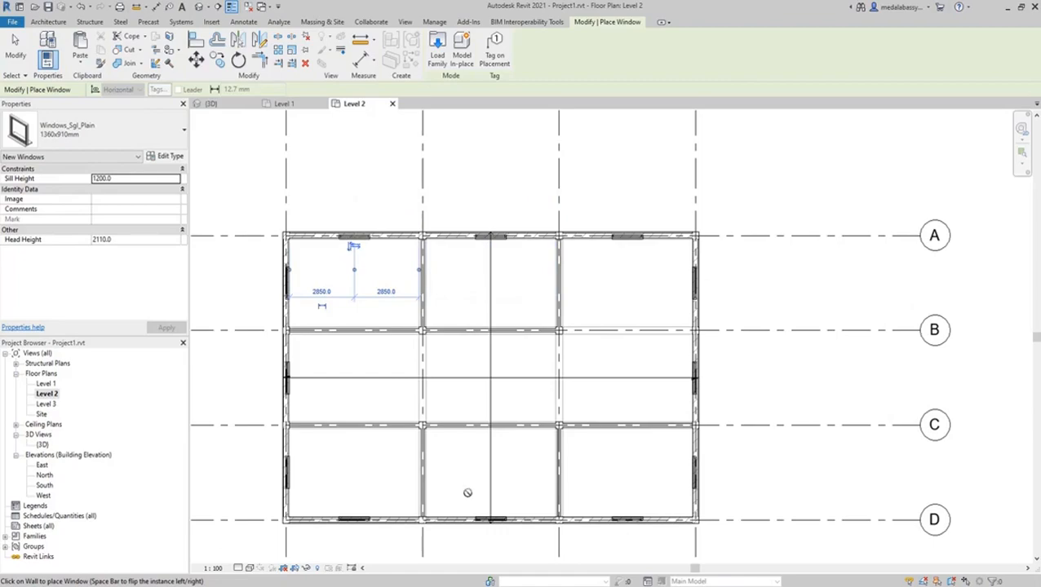
key("Escape")
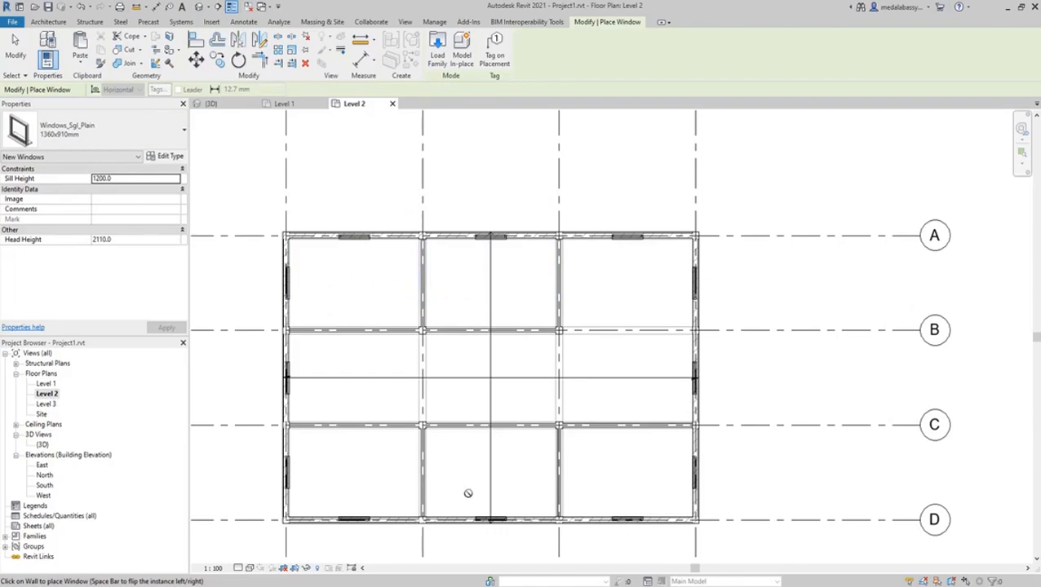
double_click(42, 444)
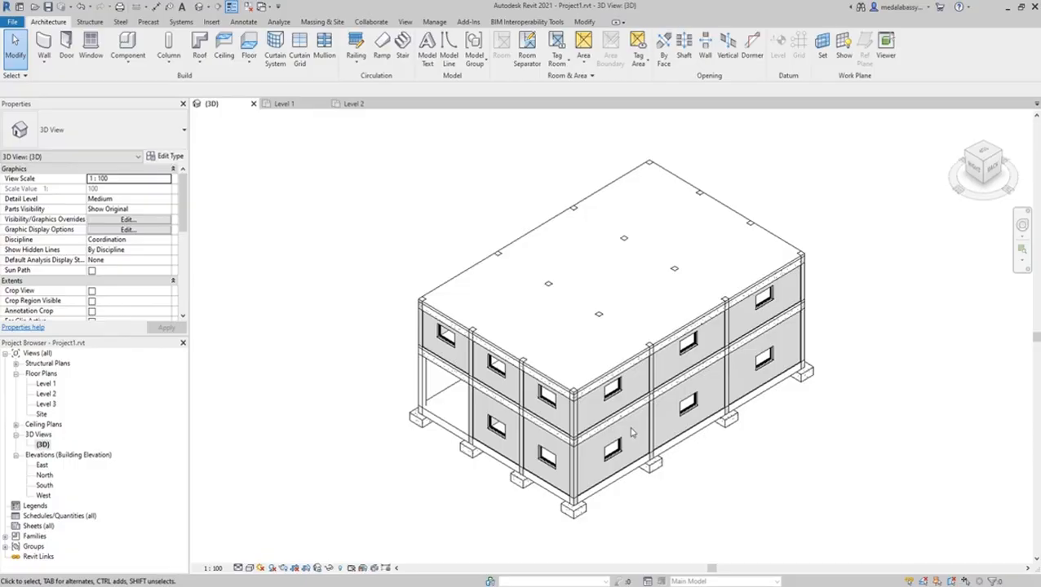
Step: On the Level 1 floor plan, start placing a door and load the Doors_ExtDbl_Flush.rfa family from the UK library's External Doors folder
left_click(46, 385)
double_click(46, 389)
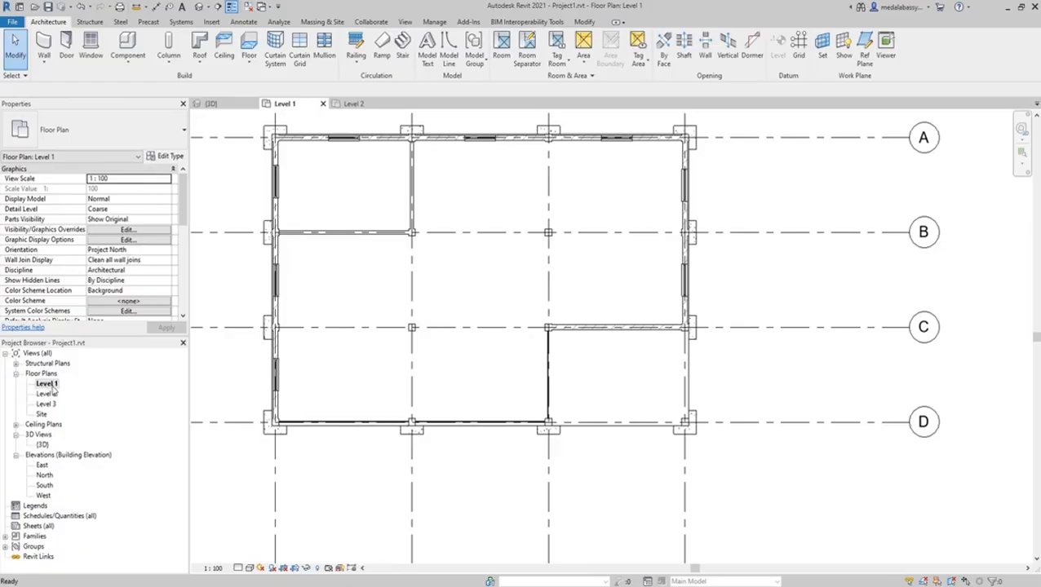
left_click(67, 55)
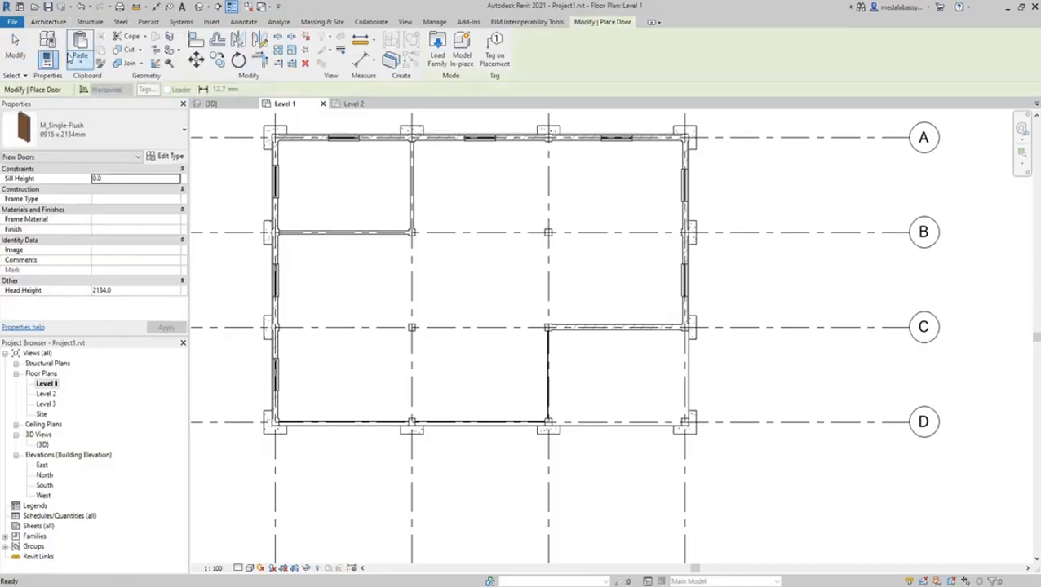
left_click(170, 157)
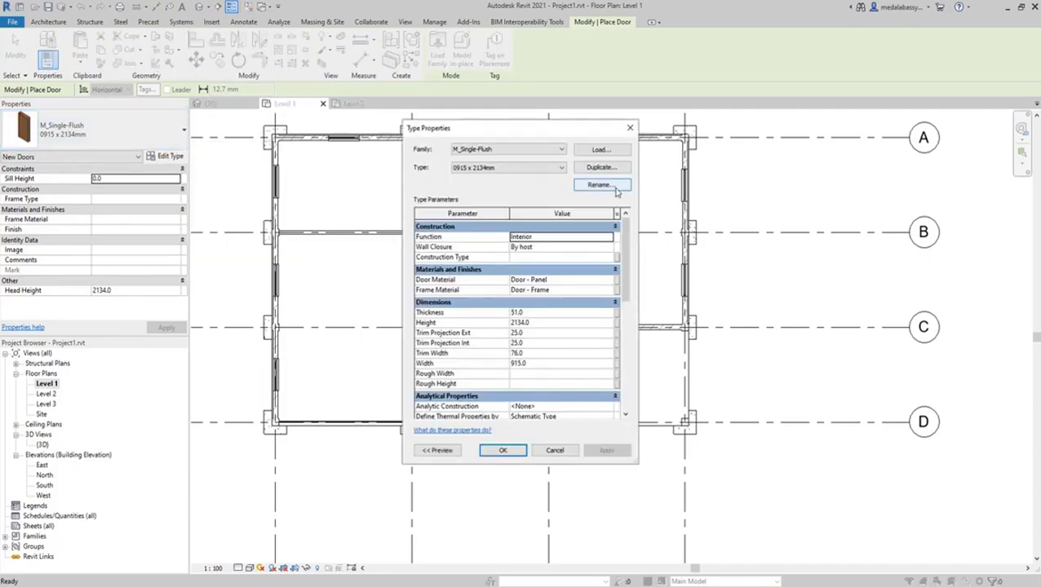
left_click(600, 149)
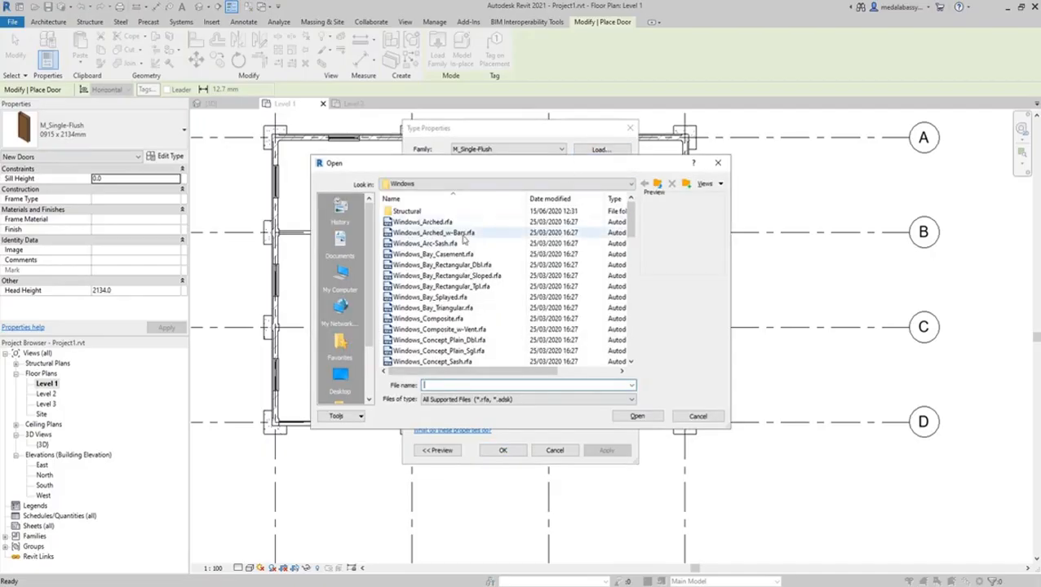
left_click(455, 186)
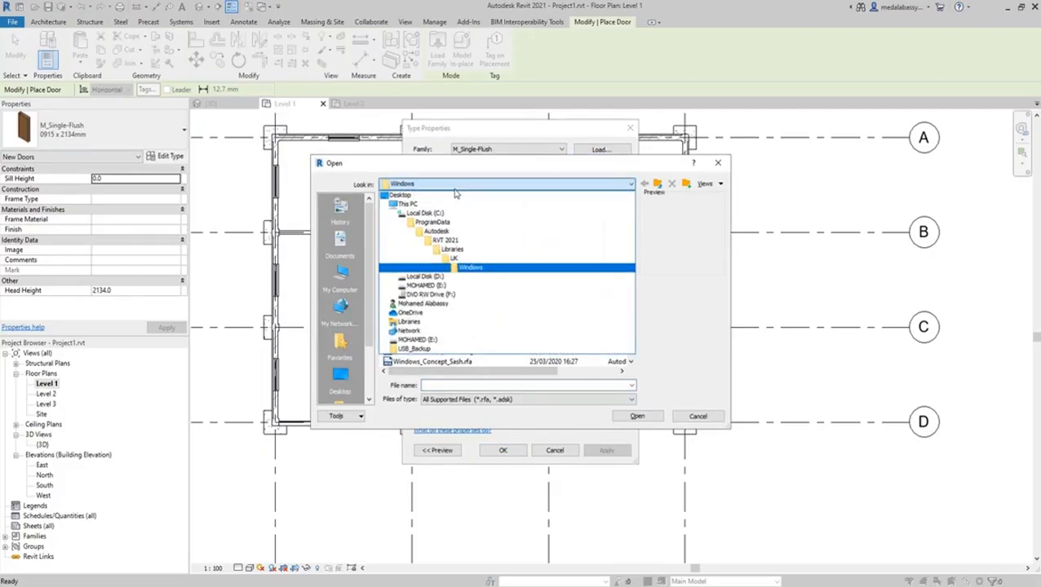
left_click(453, 258)
scroll(432, 277, "down", 3)
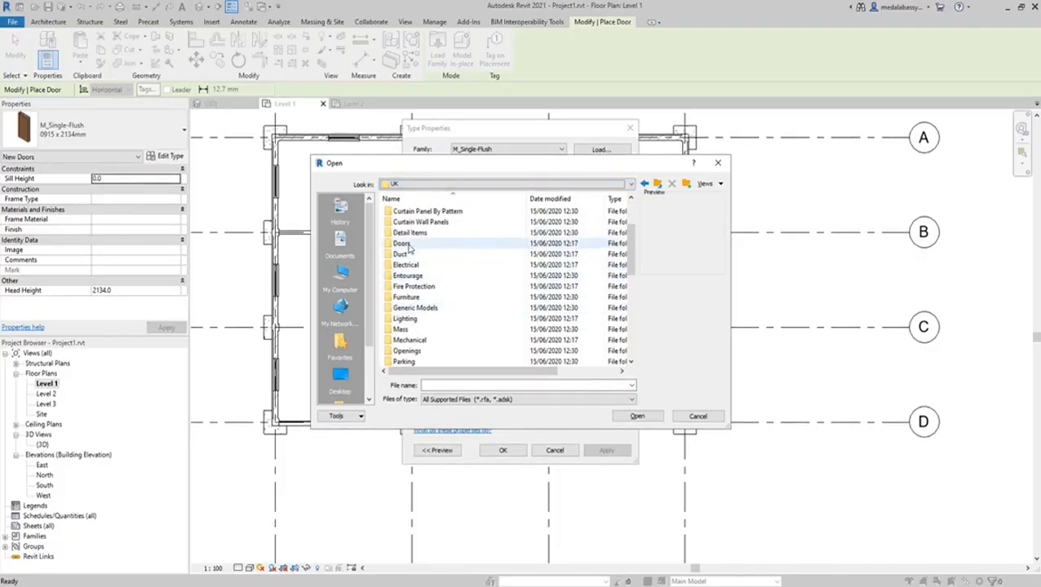
double_click(406, 243)
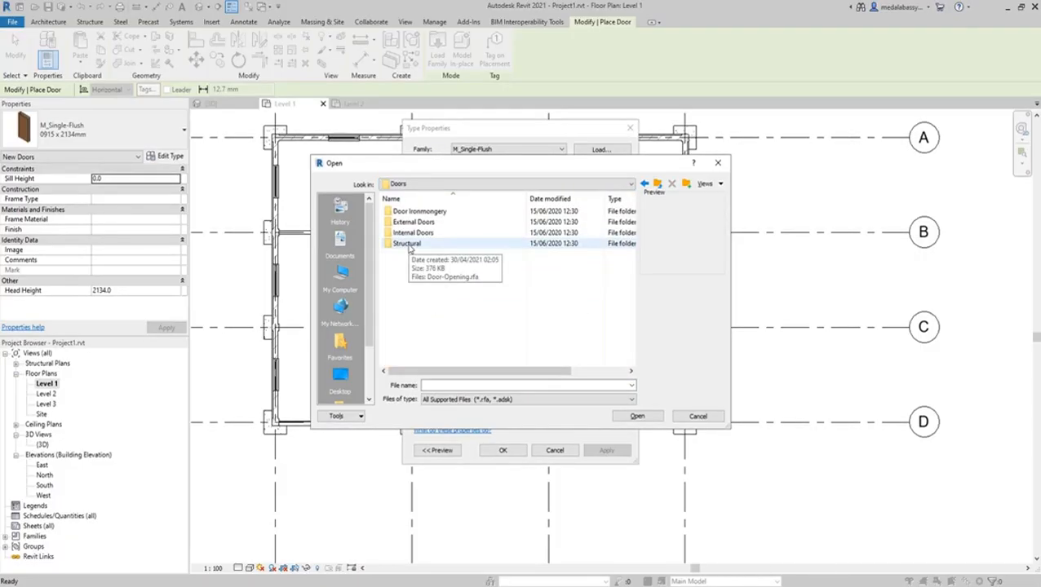
double_click(416, 222)
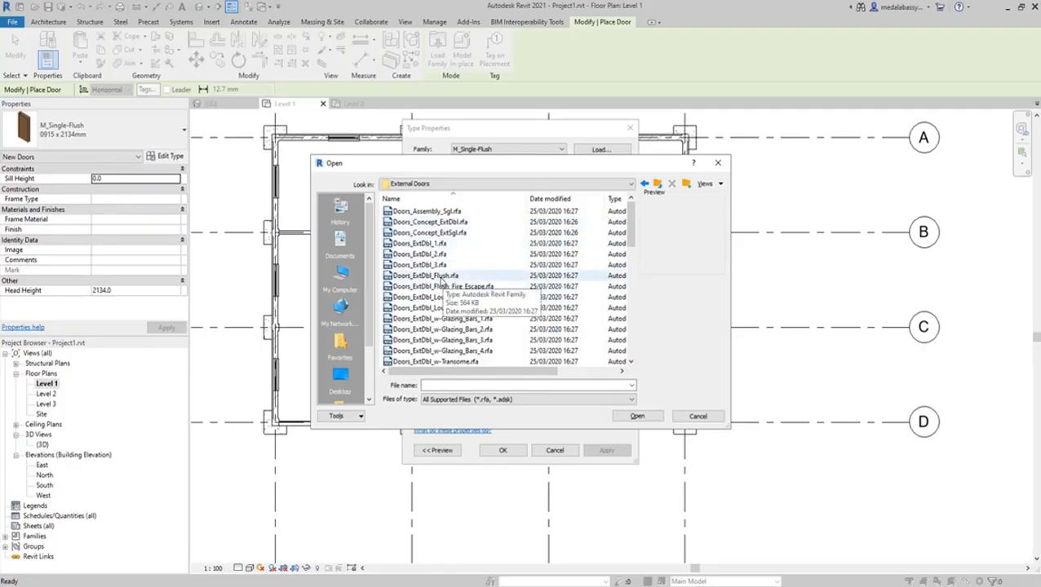
left_click(443, 277)
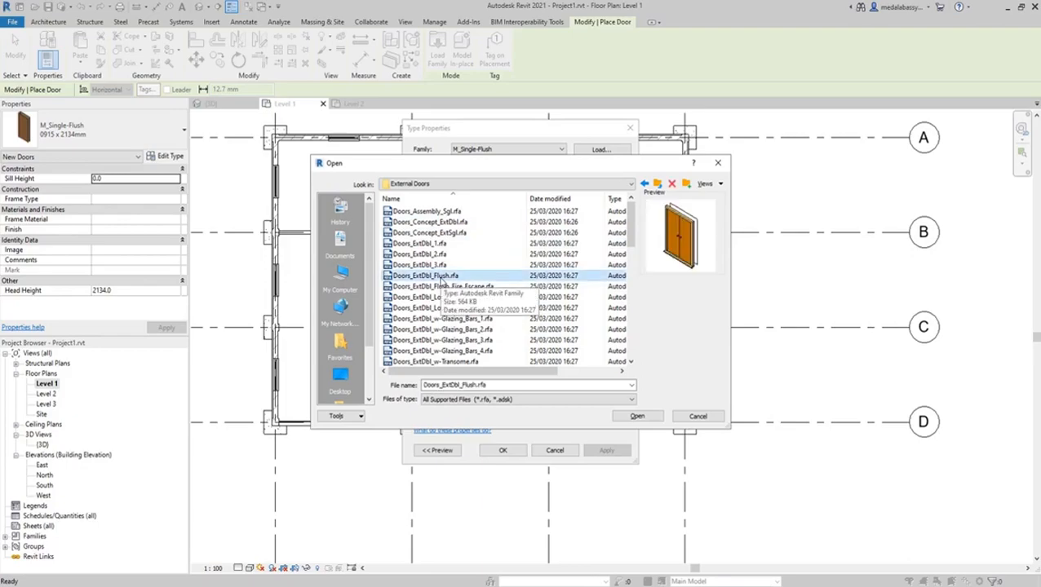
left_click(637, 416)
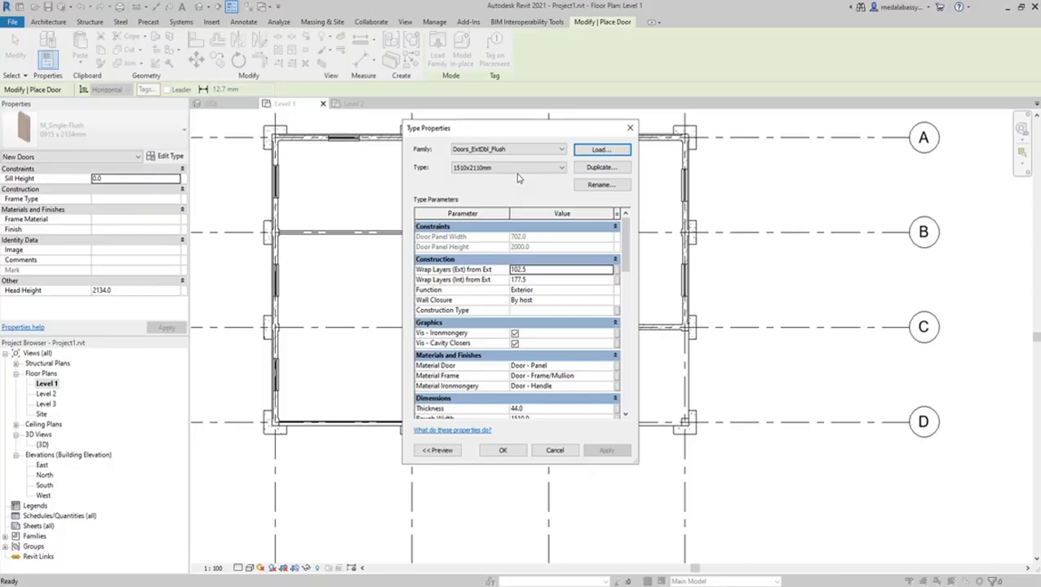
Step: Choose the 1810x2110mm type and place the external double door centred in the grid C wall, opening inward
left_click(516, 168)
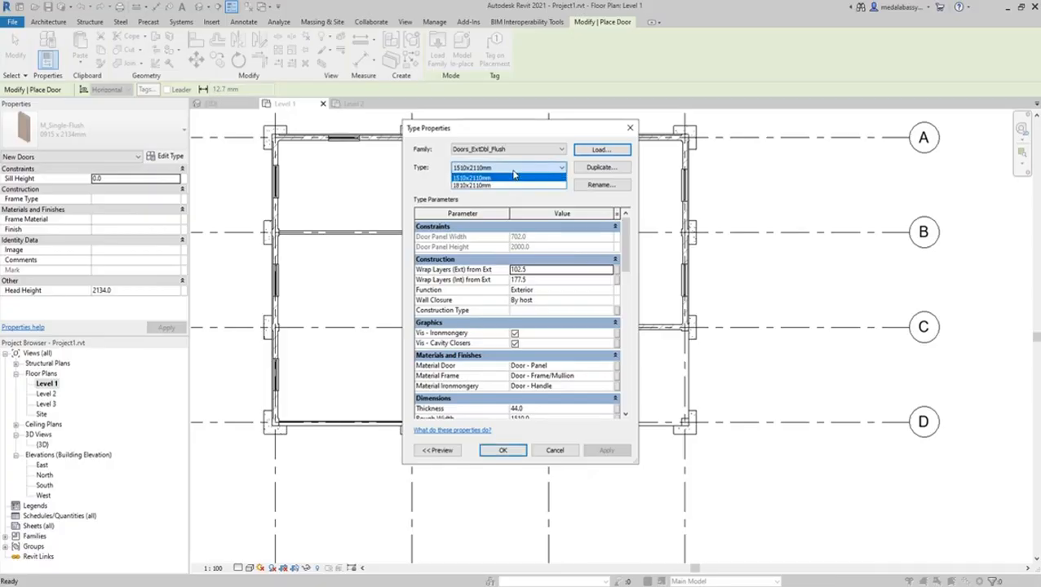
left_click(507, 186)
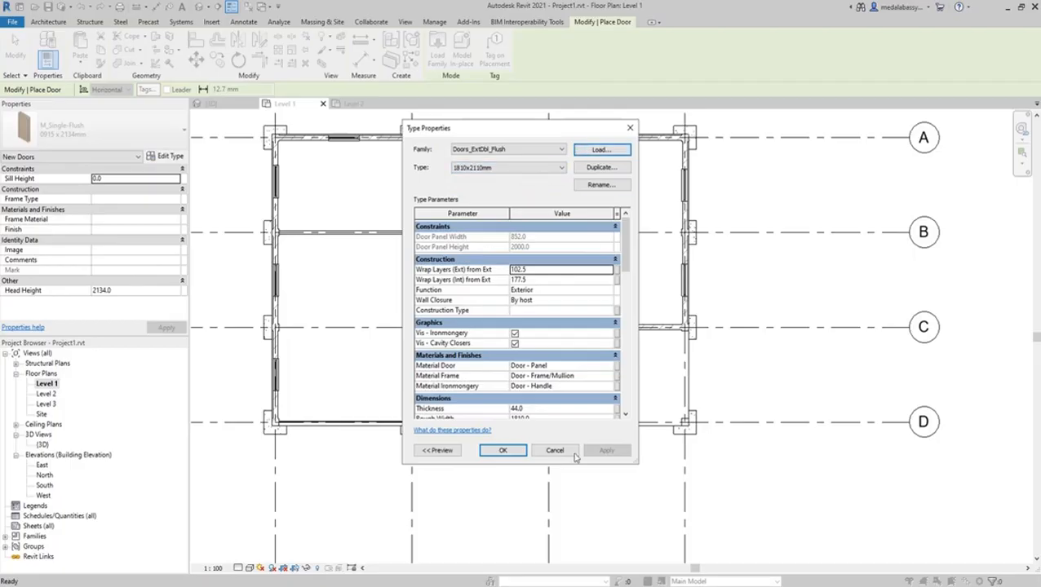
left_click(514, 451)
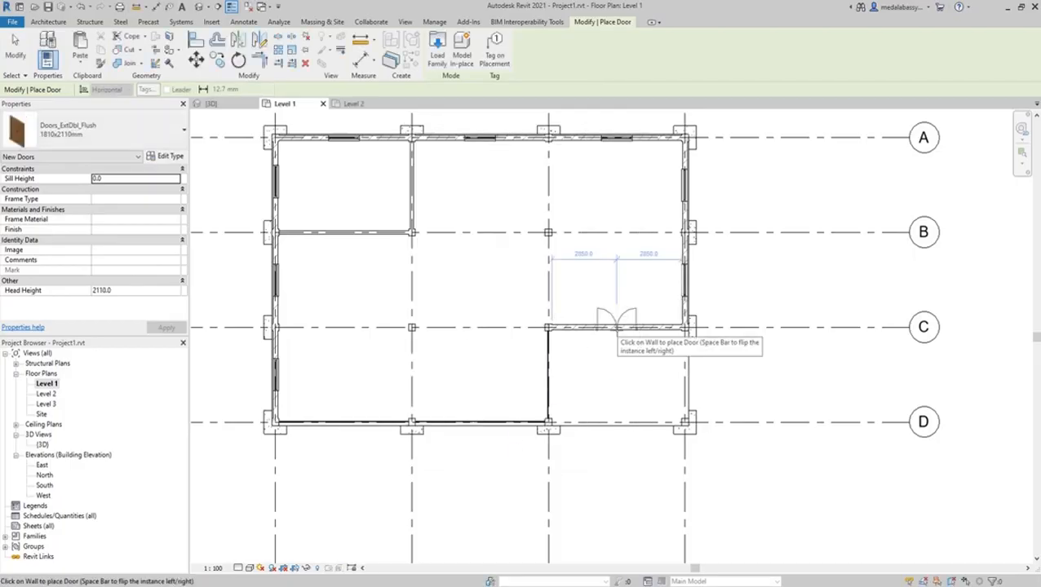
left_click(616, 326)
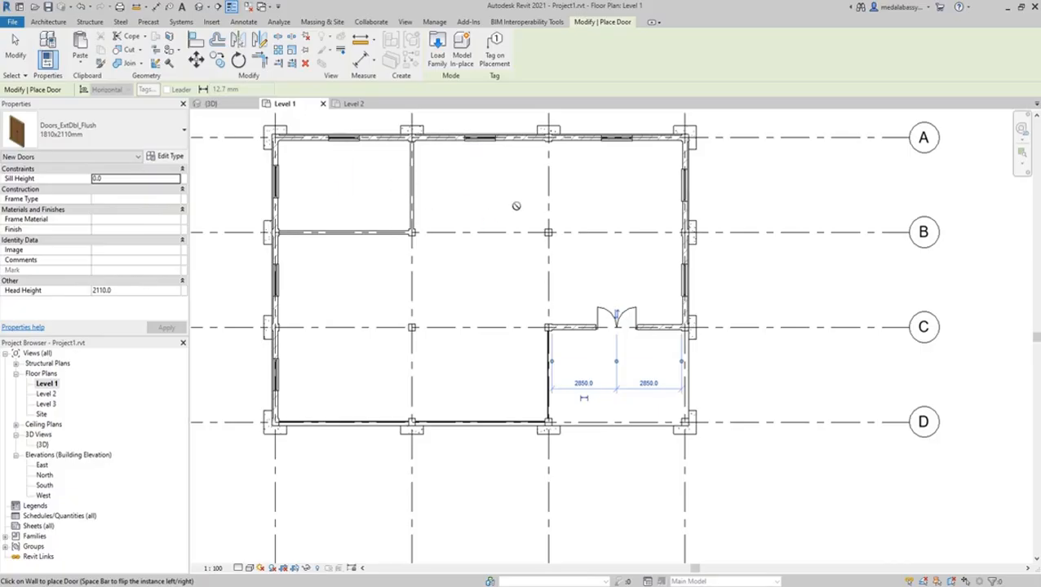
key("Escape")
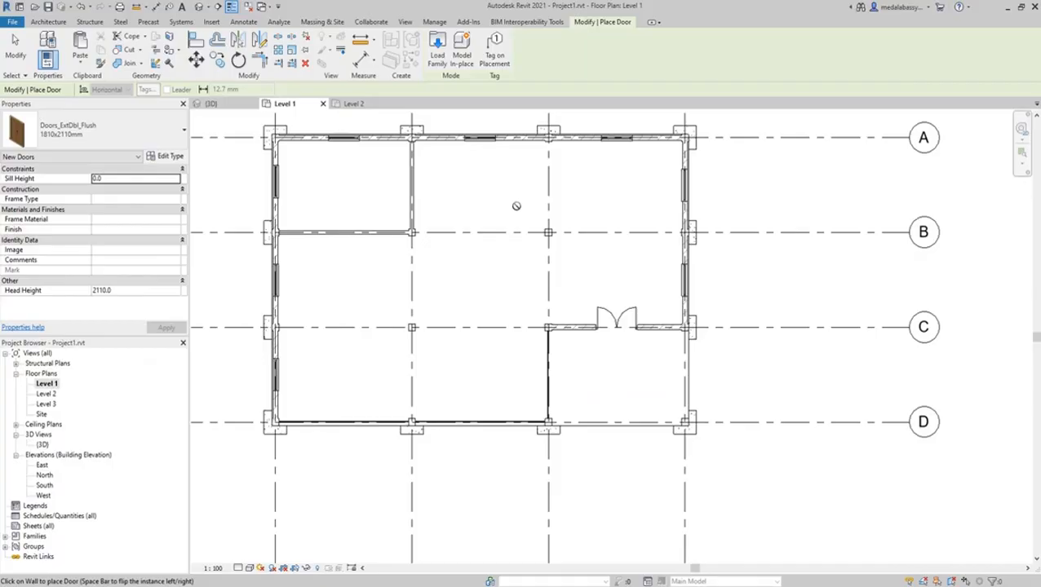
Step: Load the Doors_IntSgl_1.rfa door family from the library's Internal Doors folder
left_click(169, 156)
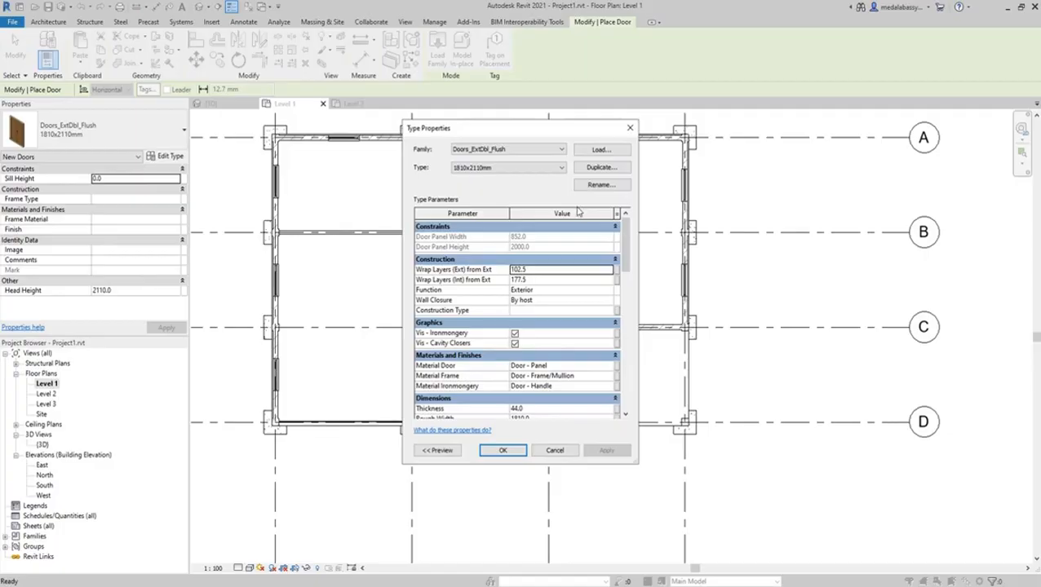
left_click(593, 152)
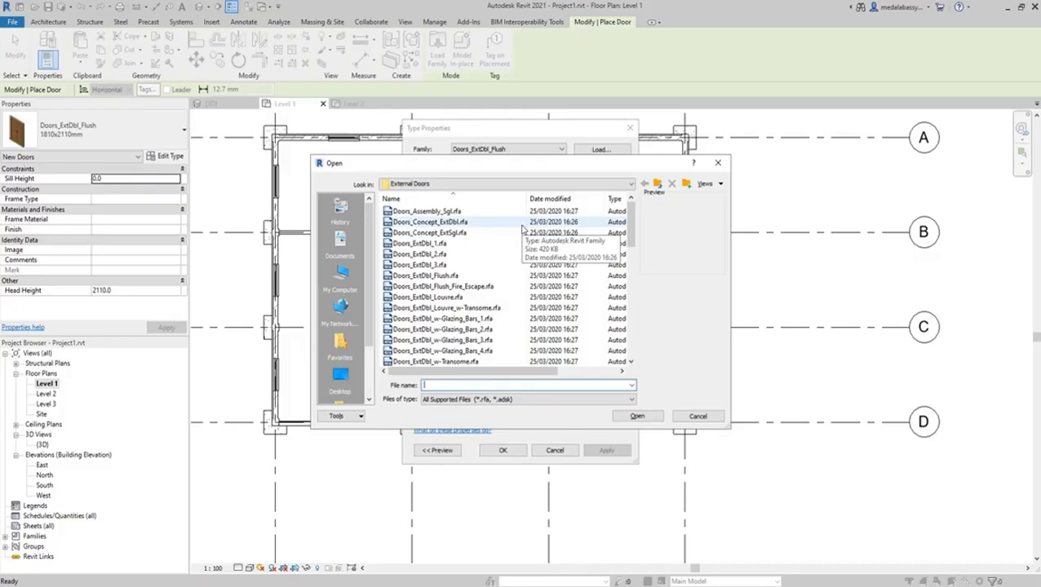
left_click(657, 184)
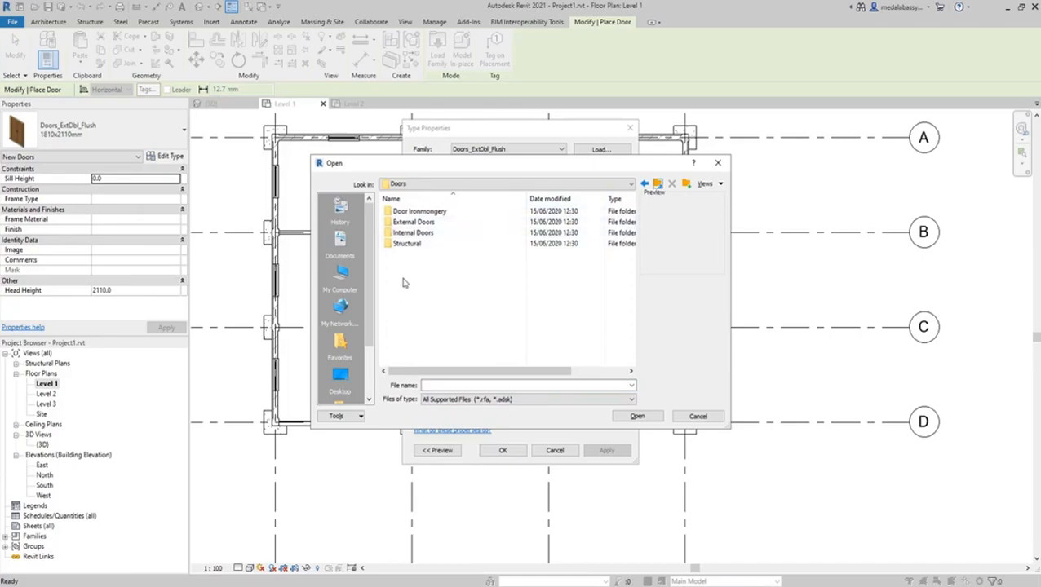
double_click(430, 234)
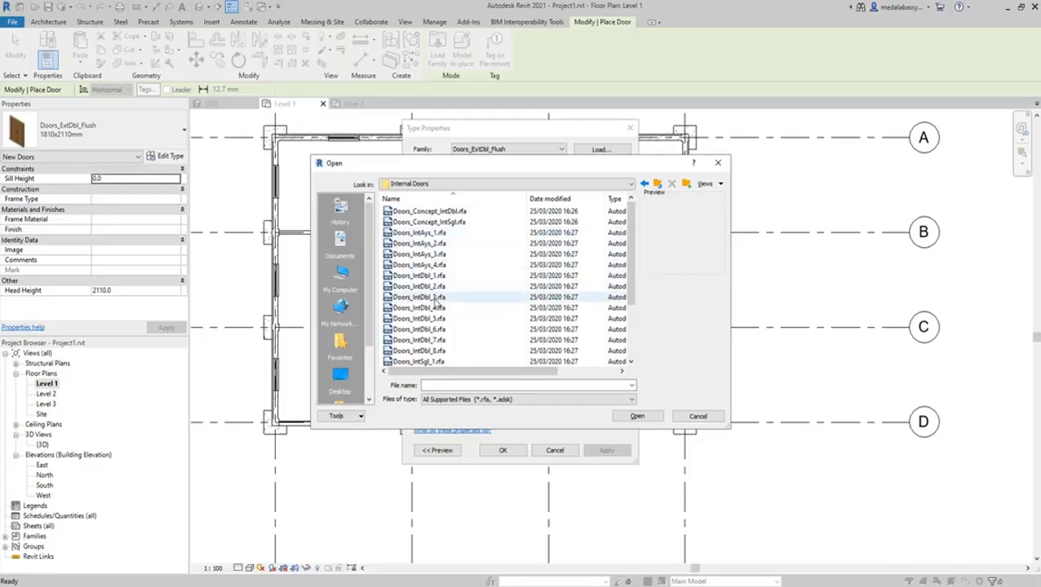
scroll(443, 273, "down", 2)
scroll(443, 273, "down", 1)
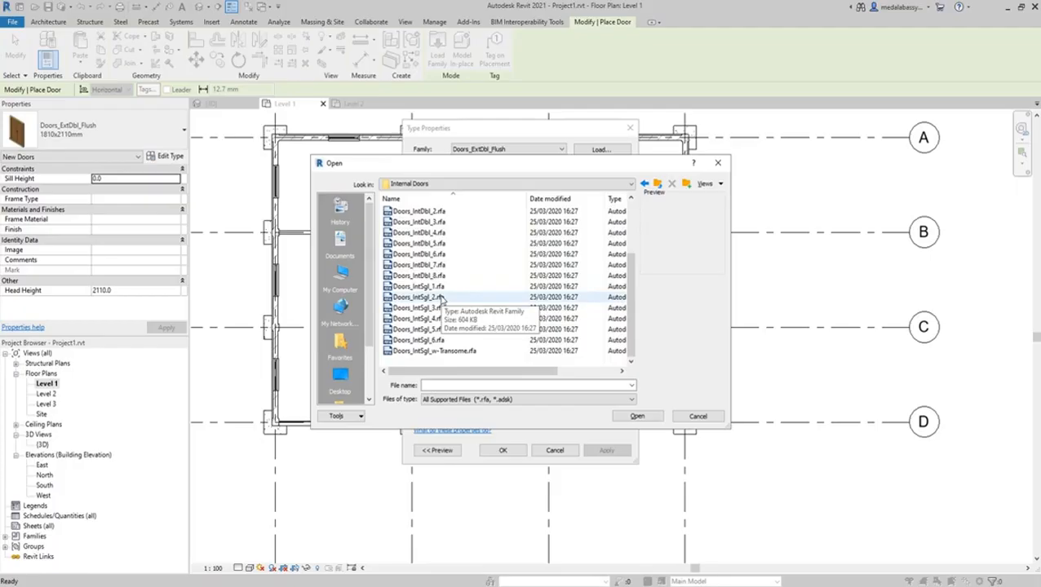
left_click(420, 286)
left_click(638, 417)
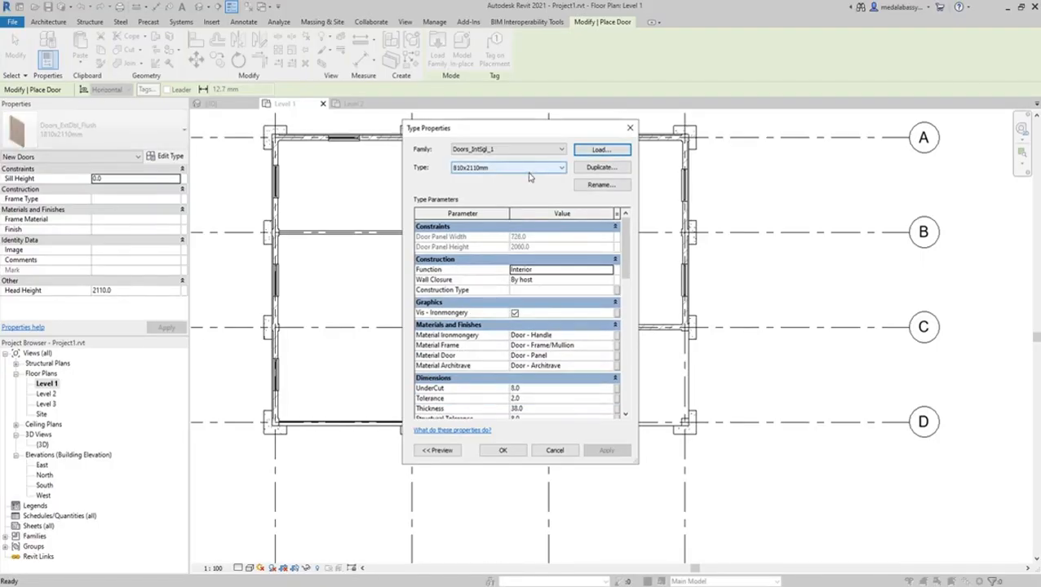
Step: Choose the 910x2110mm type and place the single door midway in the upper-left room's interior wall between grids A and B
left_click(527, 168)
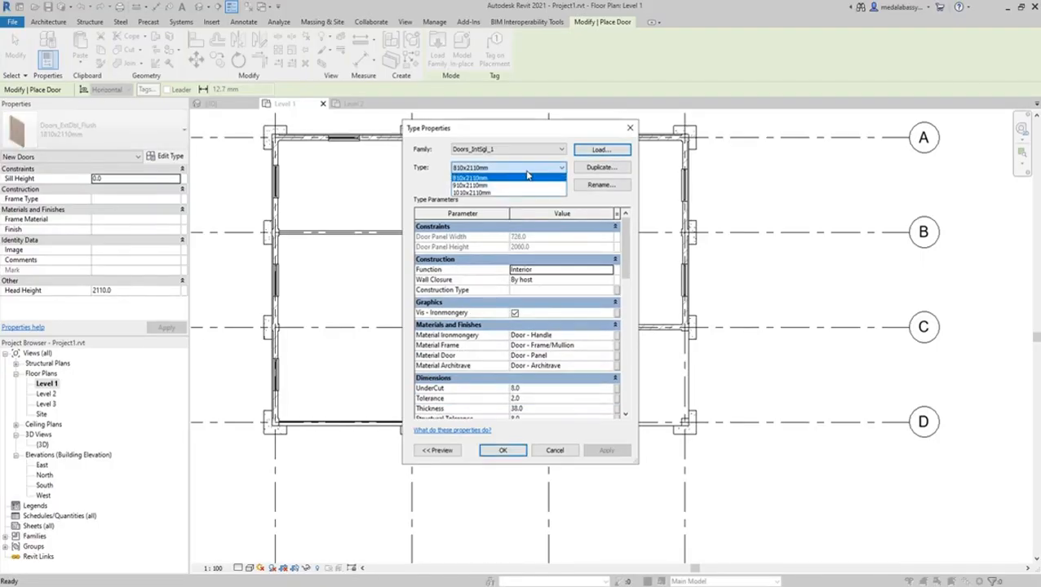
left_click(487, 187)
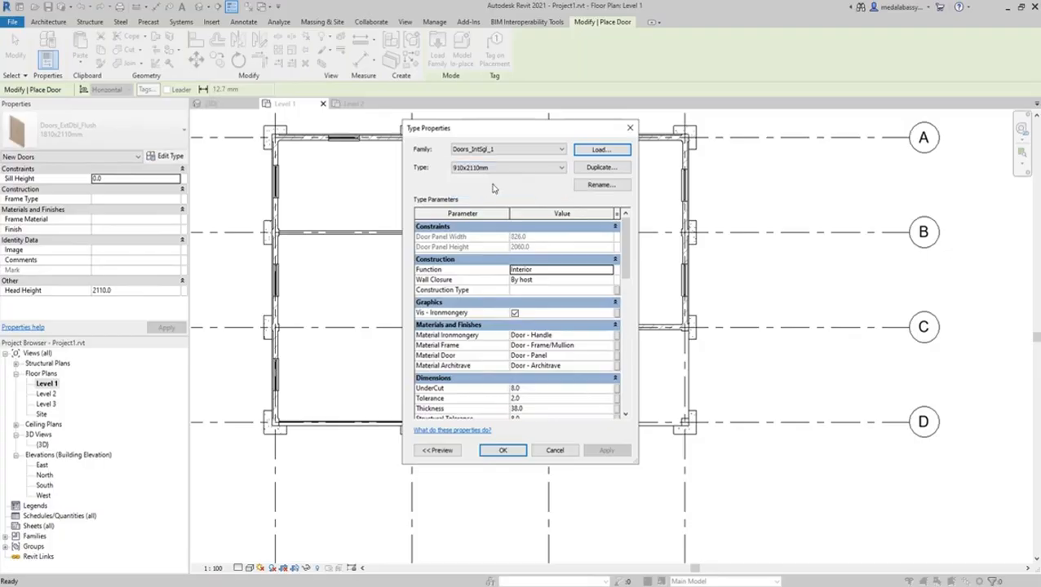
left_click(505, 450)
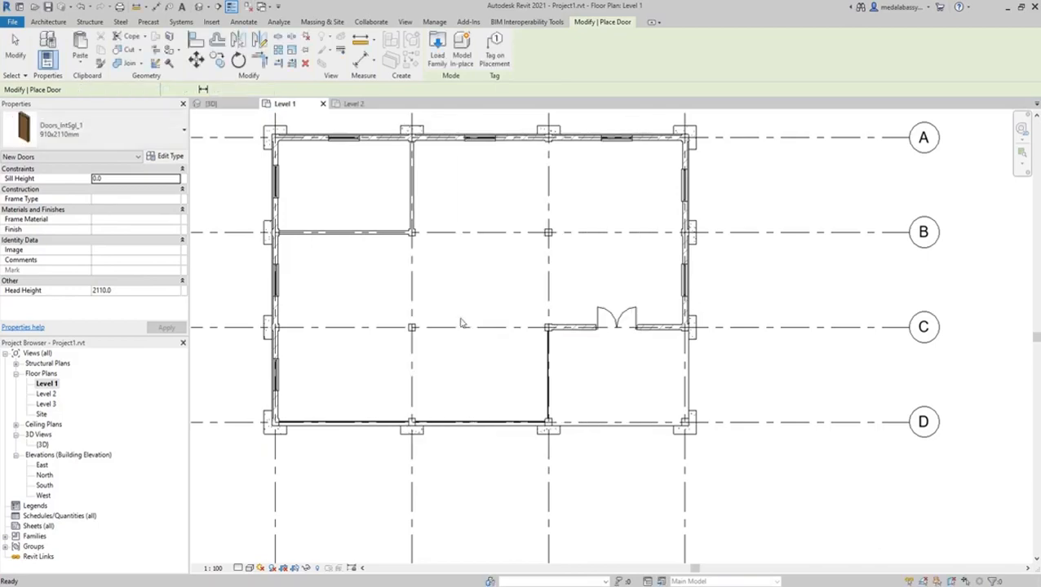
left_click(407, 184)
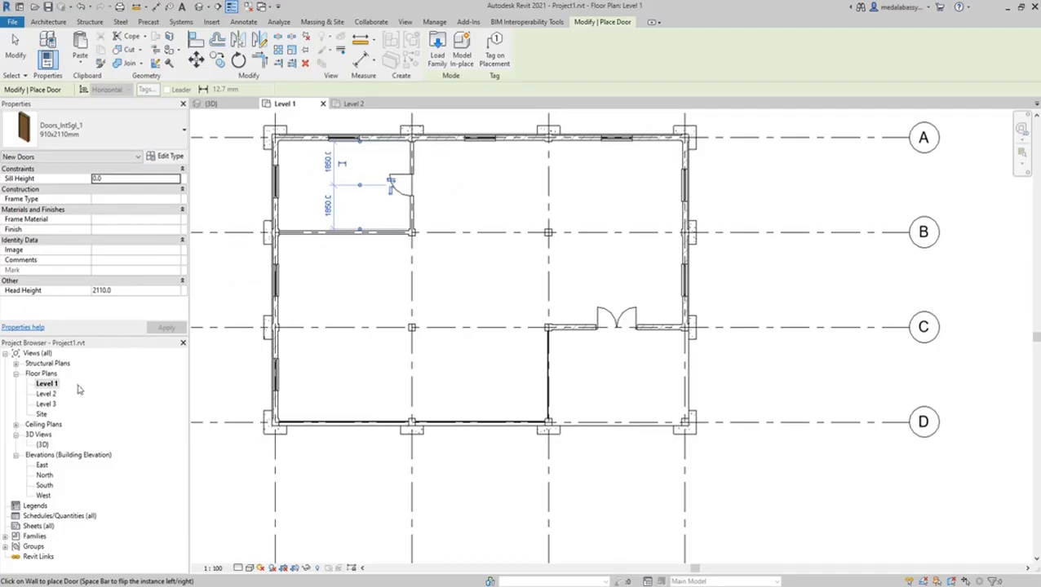
Step: On the Level 2 floor plan, place 910x2110mm single internal doors midway in the left and middle grid B walls, opening into the rooms
double_click(46, 395)
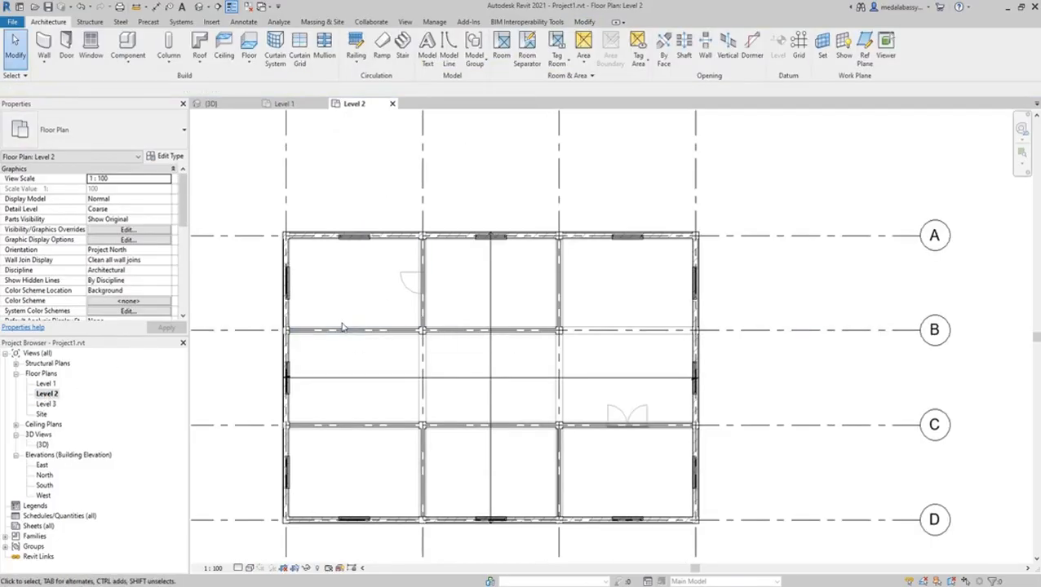
key("d")
key("r")
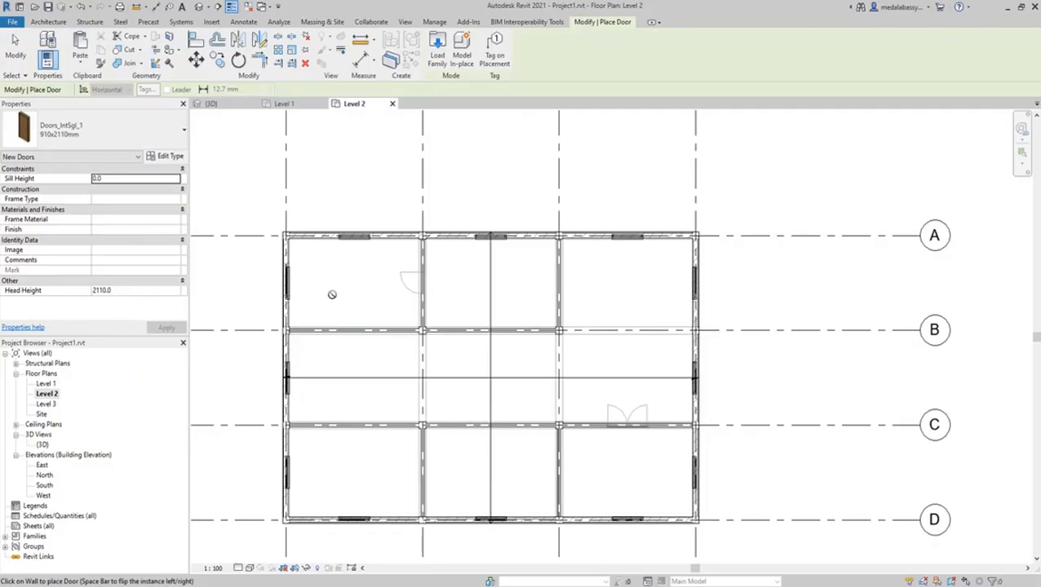
left_click(418, 279)
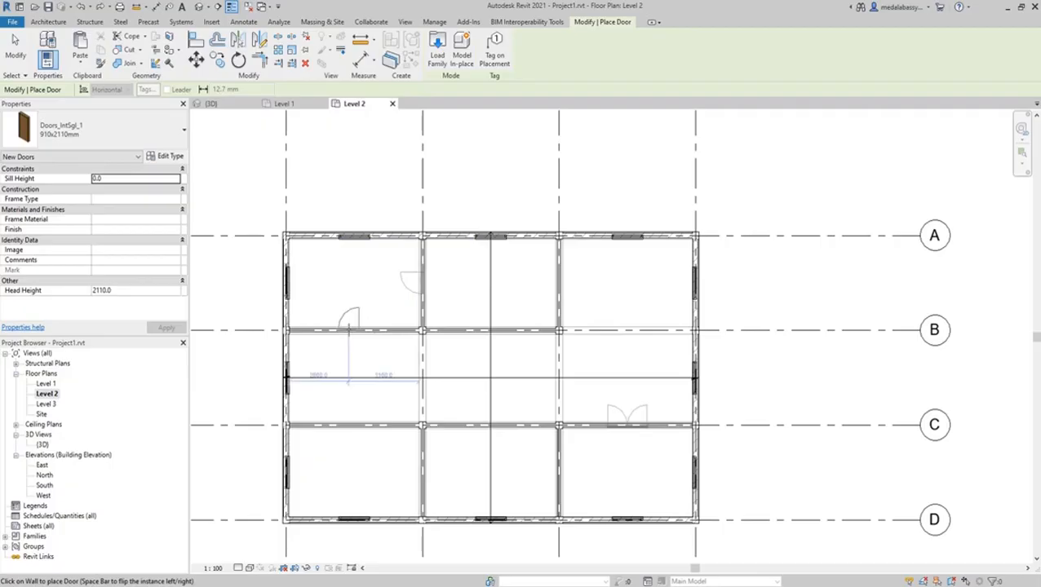
left_click(349, 328)
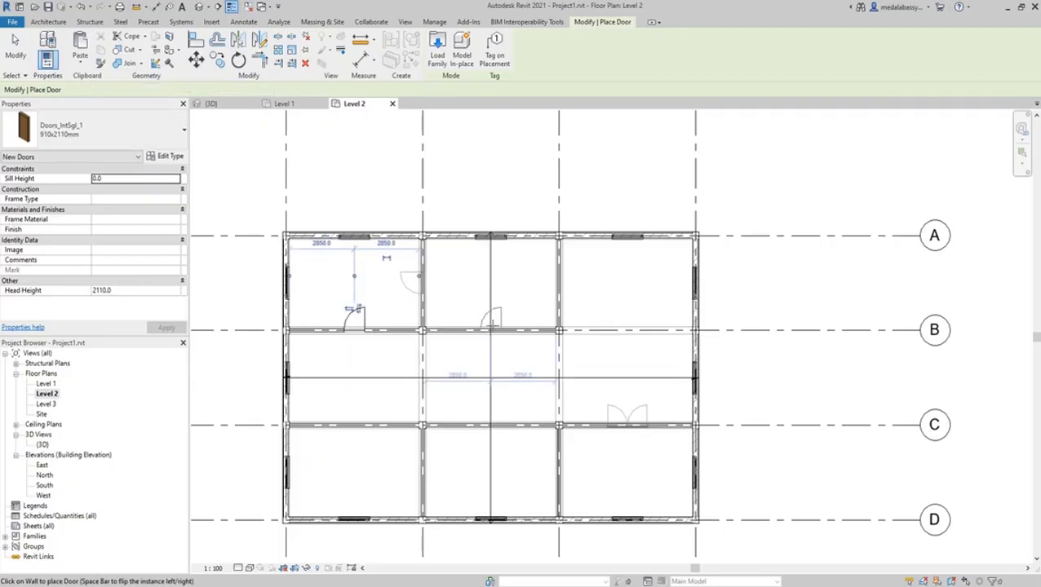
left_click(491, 326)
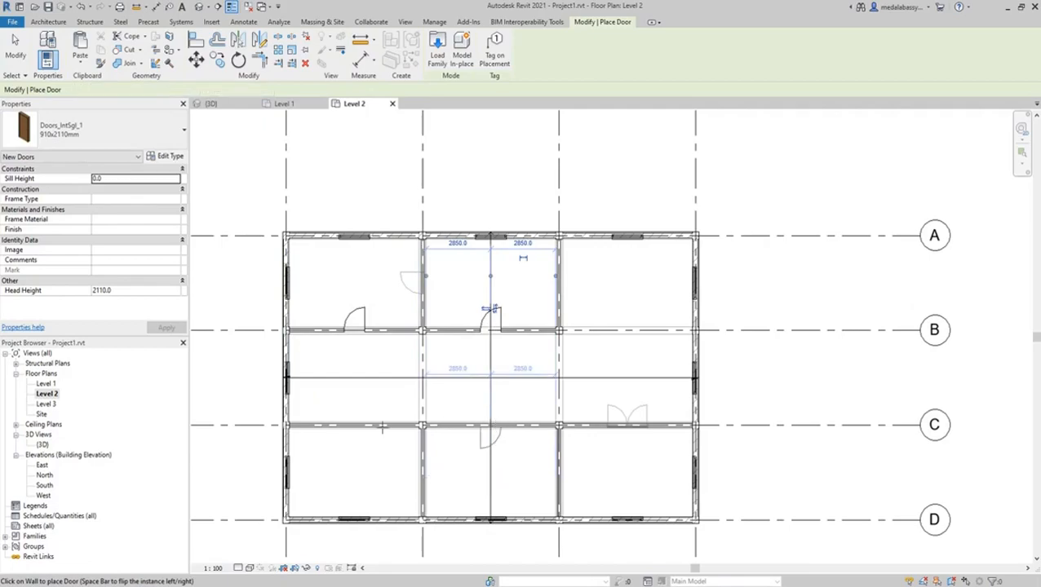
Step: Place the same single door type midway in each of the three grid C walls, opening into the rooms
left_click(492, 425)
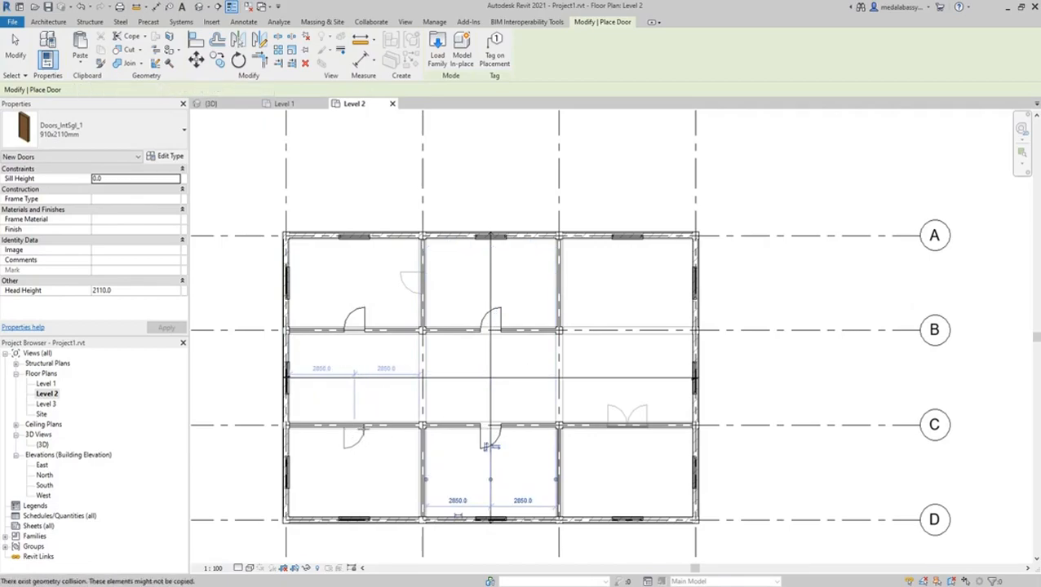
left_click(352, 425)
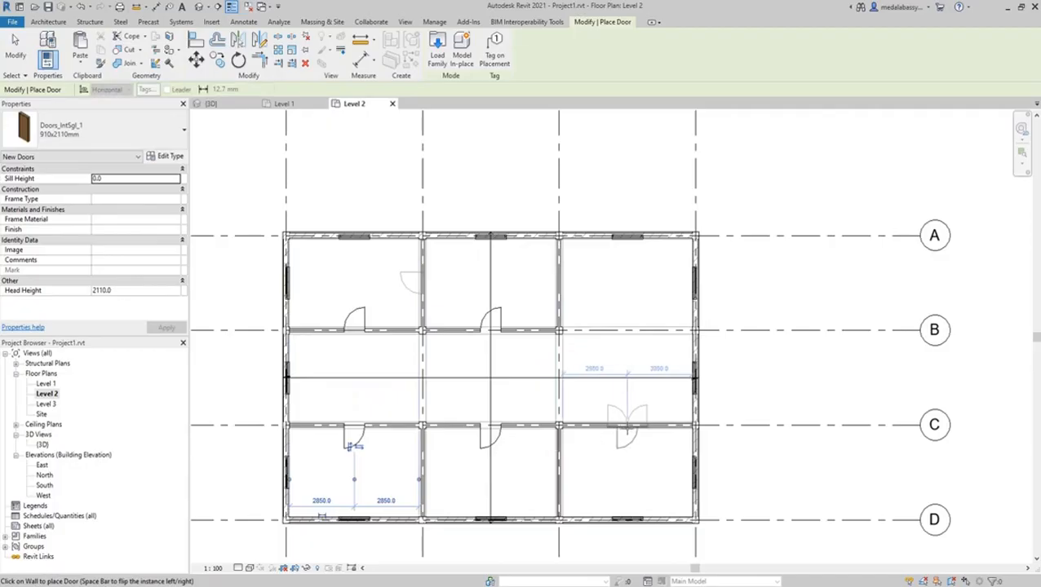
left_click(627, 425)
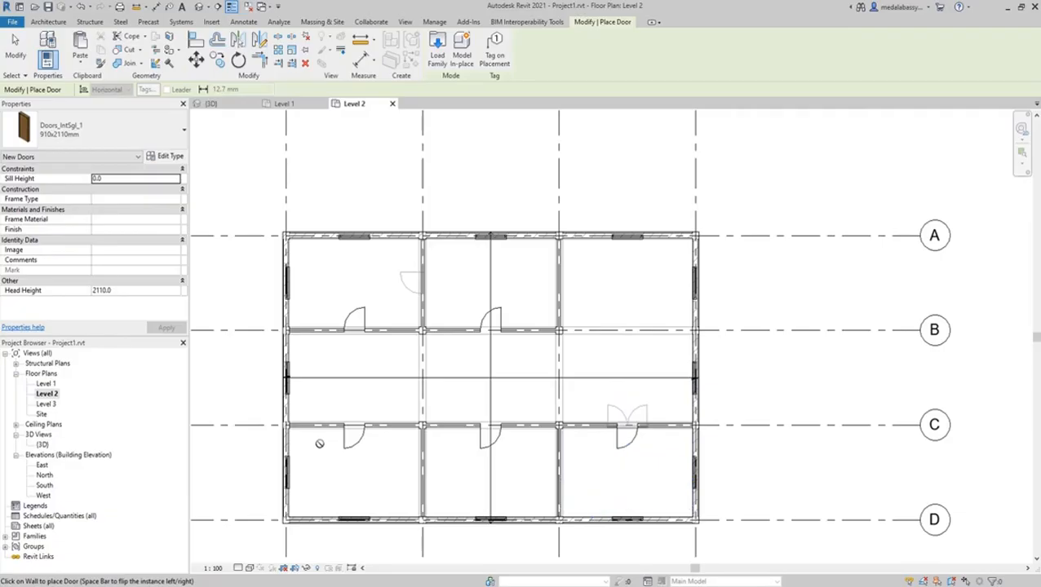
Step: On the Level 1 floor plan, create a stair with a mirrored L-Shape Winder run in the open area north of the double door
double_click(42, 445)
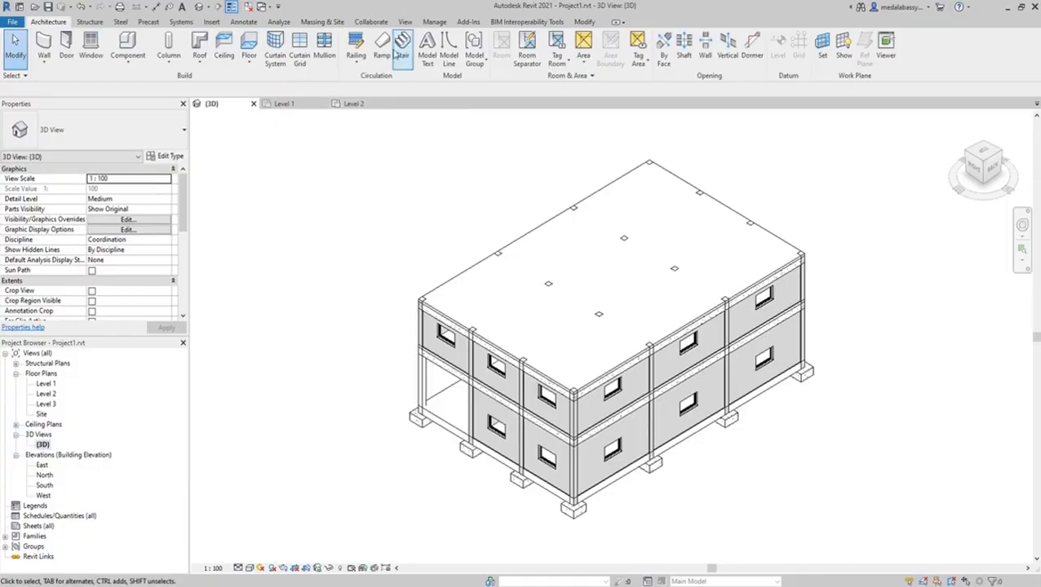
double_click(46, 384)
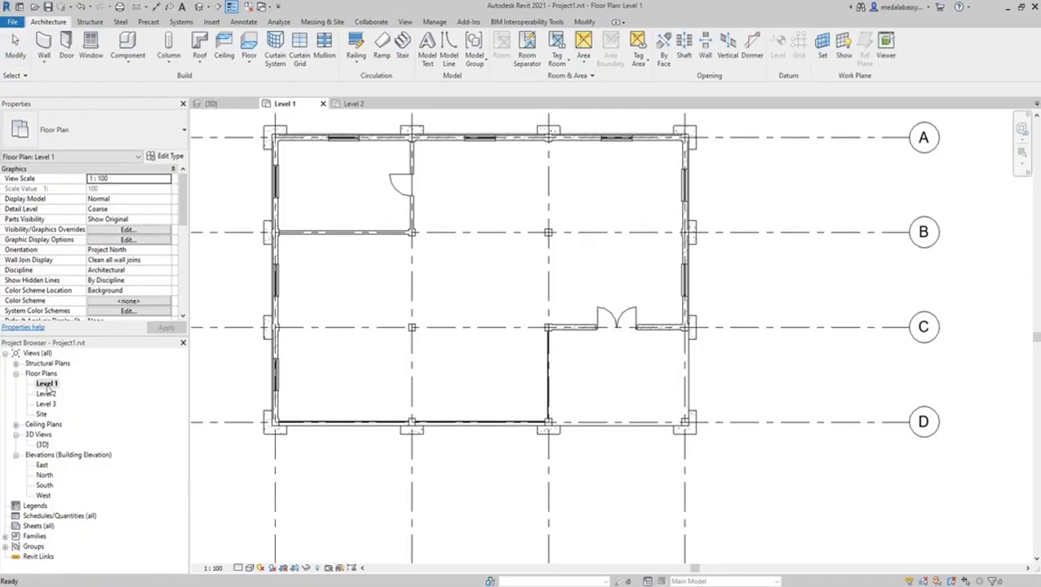
left_click(538, 273)
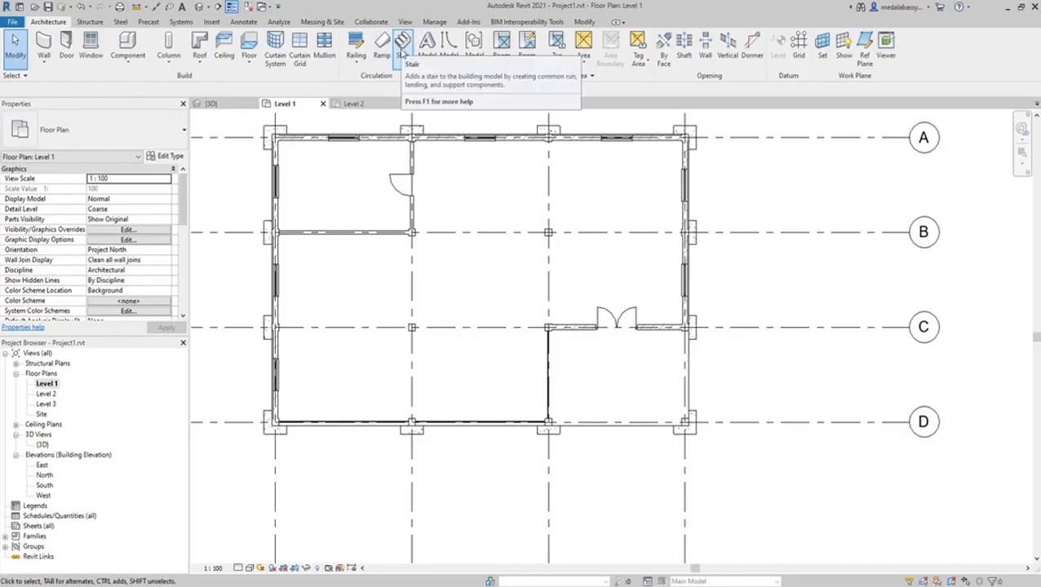
left_click(401, 49)
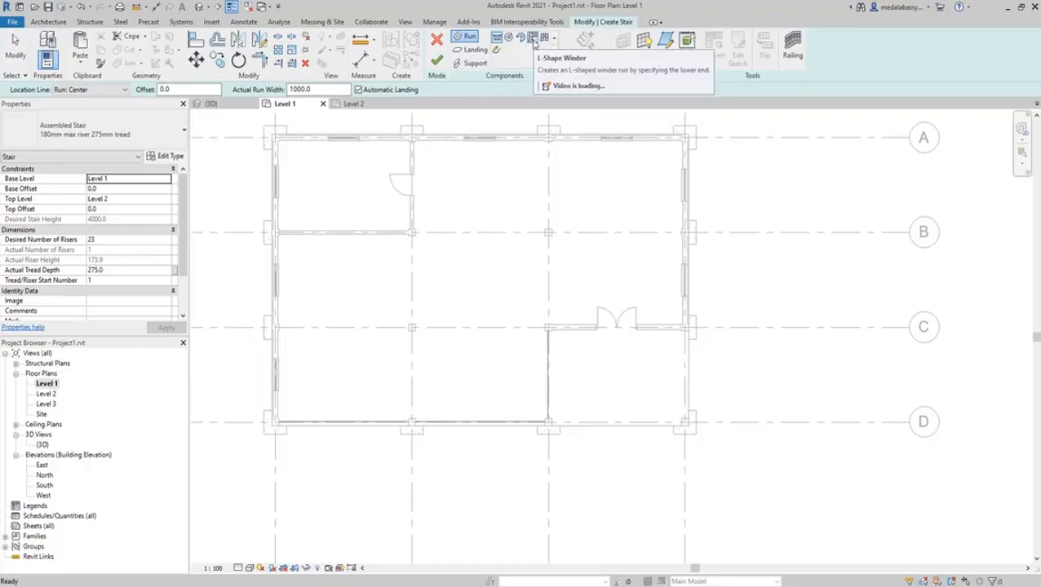
left_click(531, 39)
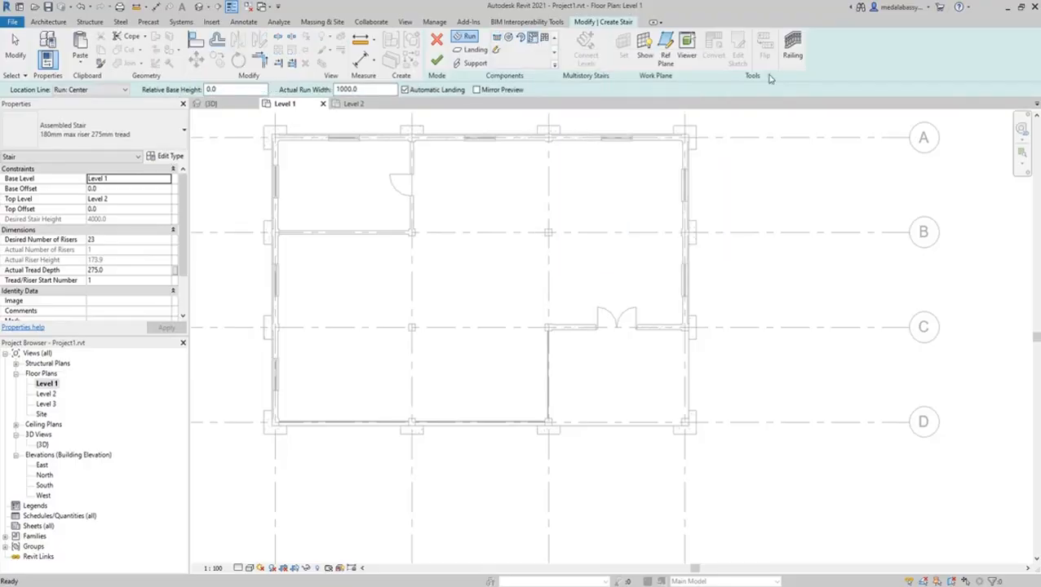
left_click(477, 90)
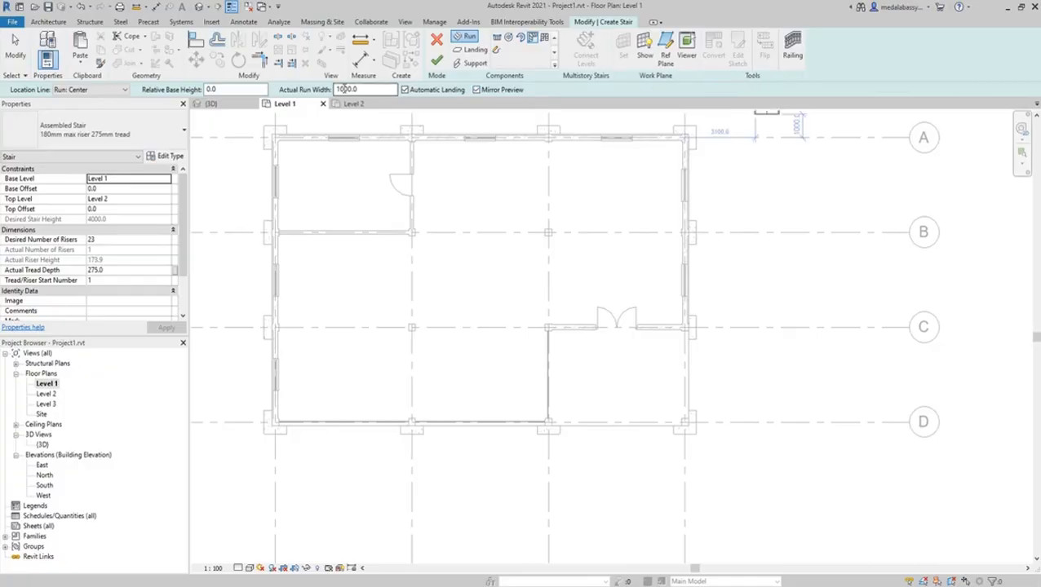
left_click(576, 218)
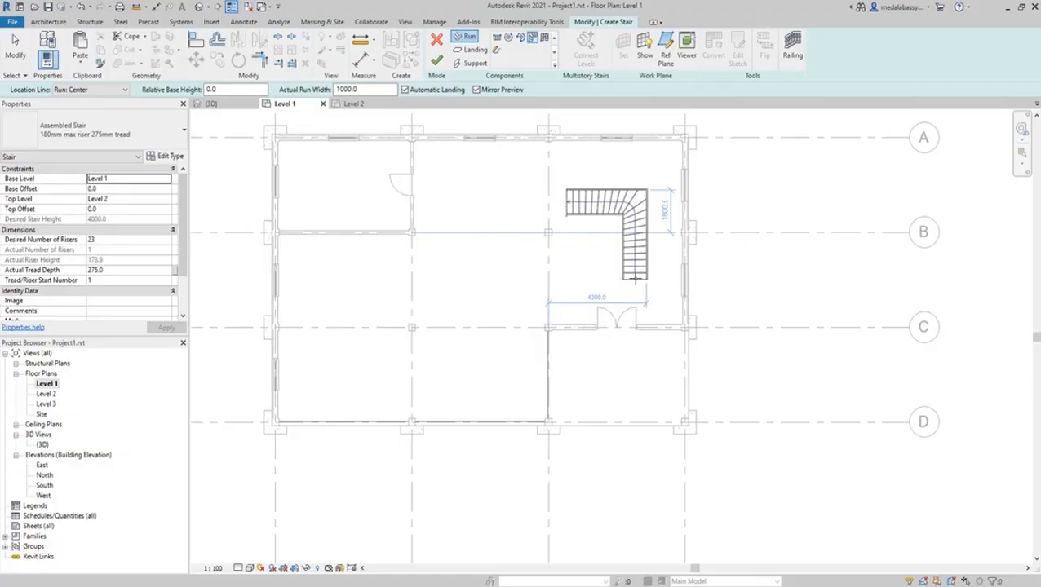
left_click(635, 279)
key("Escape")
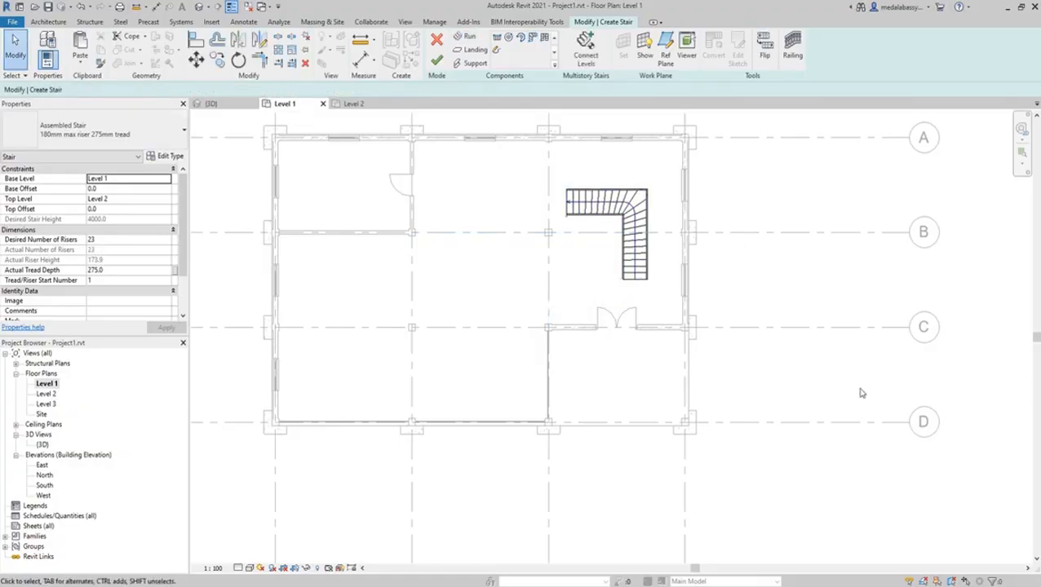
Step: Rotate the L-shaped stair run by 90 degrees about its centre
left_click(639, 198)
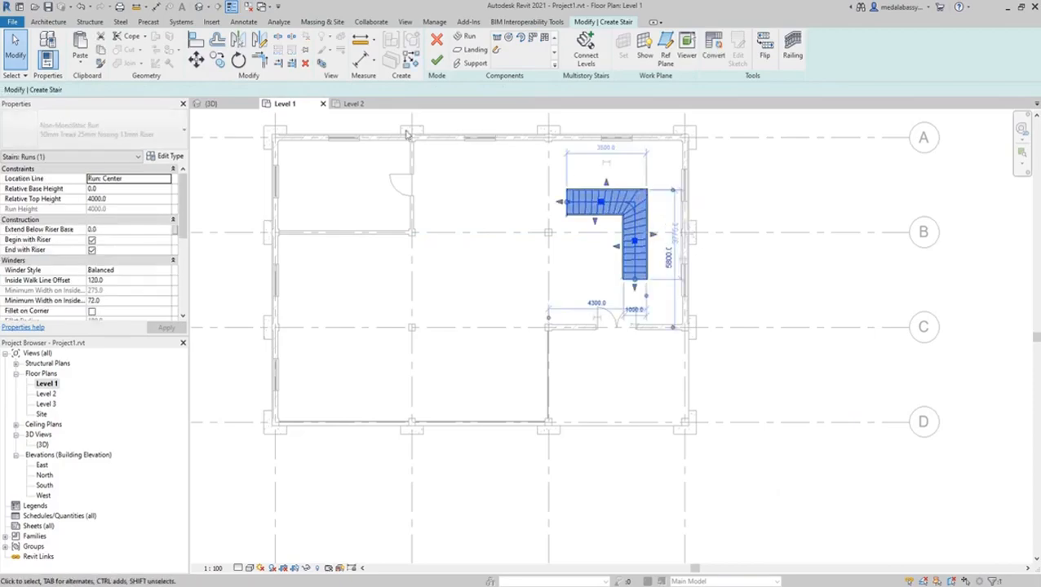
left_click(238, 60)
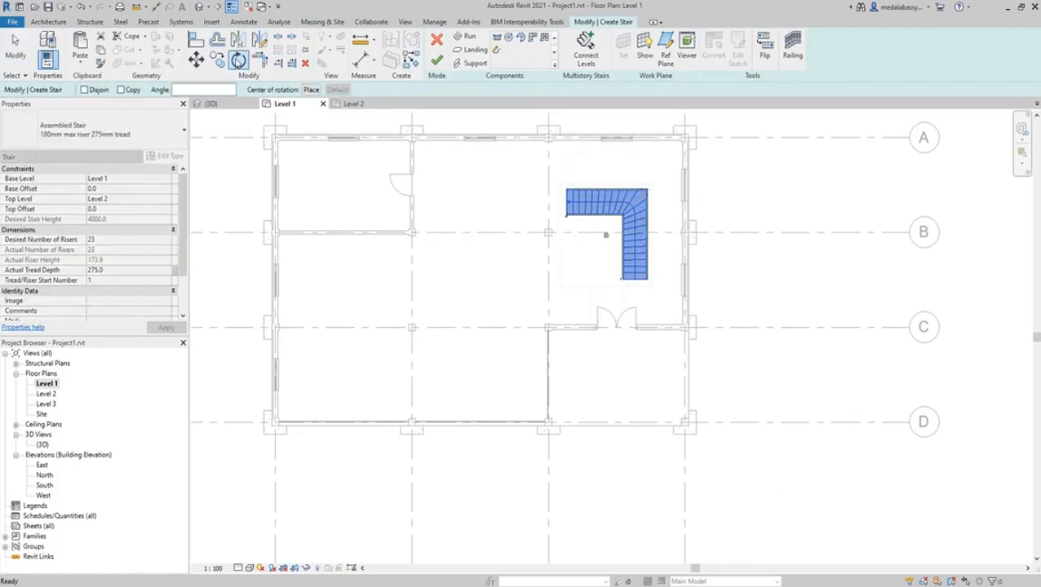
left_click(216, 89)
type("90")
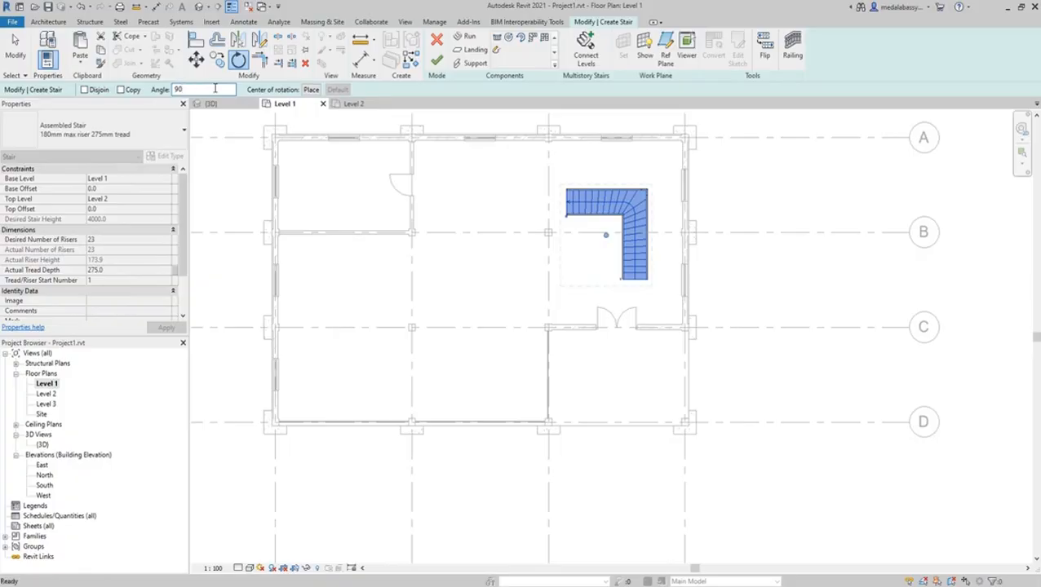
key("Return")
left_click(794, 282)
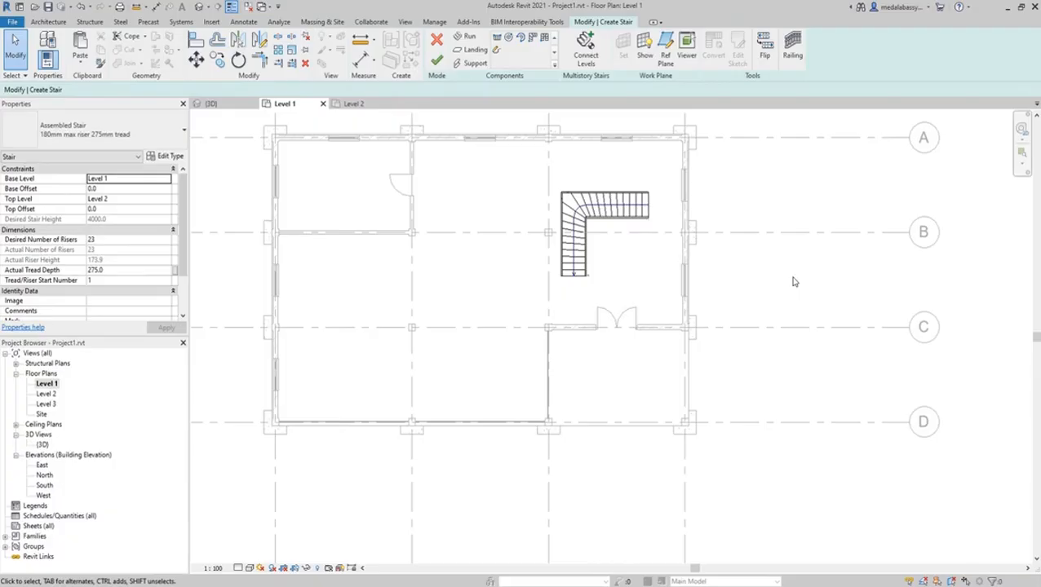
Step: Switch to the 3D view and finish the stair
left_click(42, 444)
double_click(41, 444)
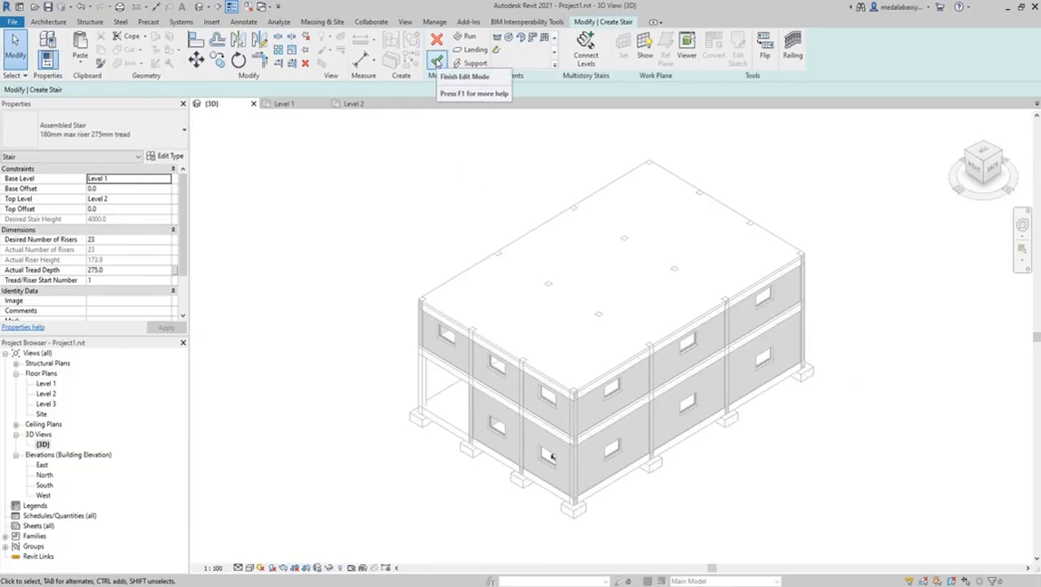
left_click(437, 63)
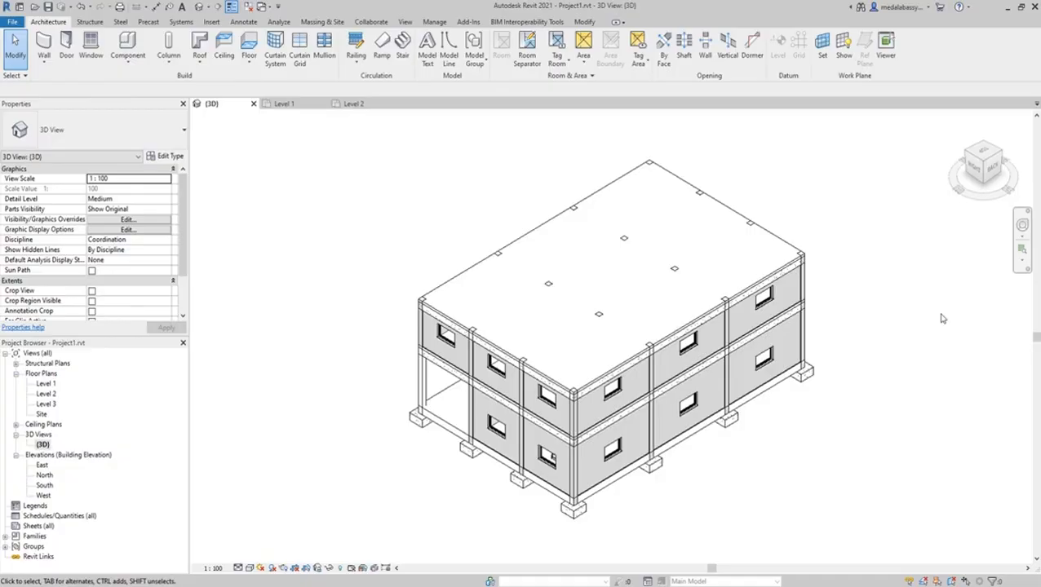
Step: Select the whole model and filter the selection to railings, top rails, stairs, stair runs, stair supports, structural foundations and floors
left_click_drag(905, 139, 324, 551)
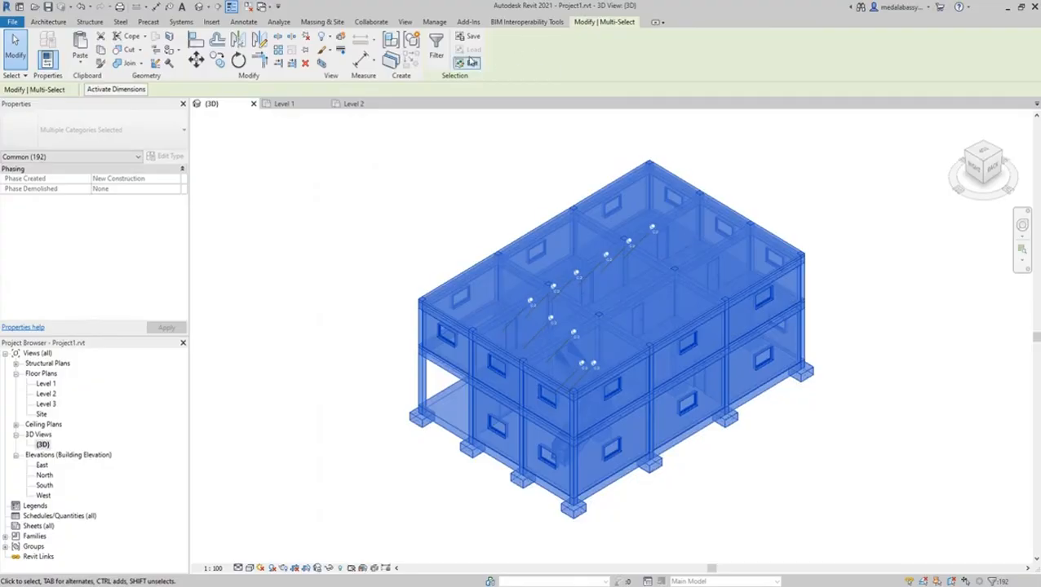
left_click(437, 47)
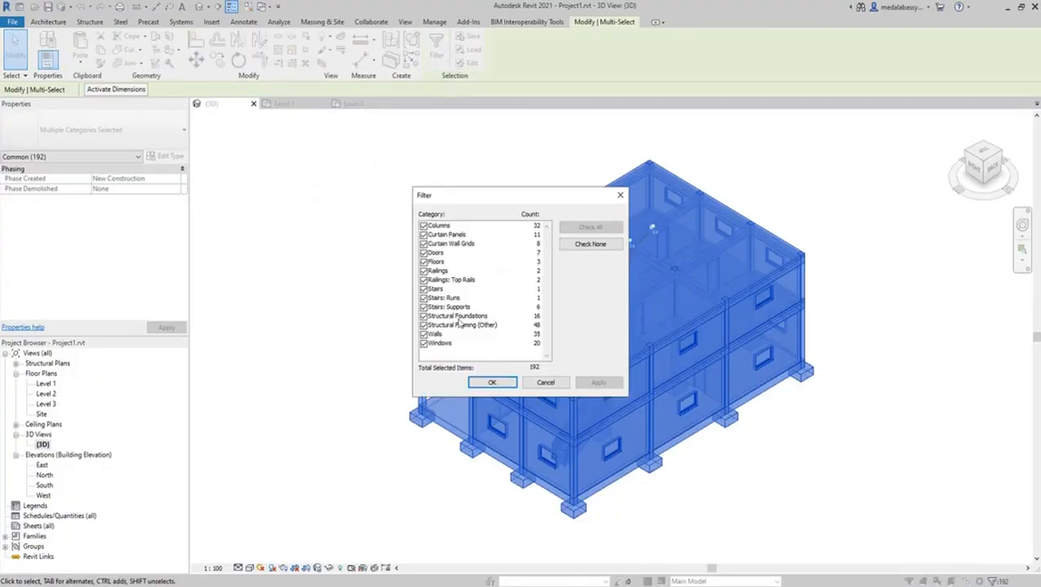
left_click(590, 245)
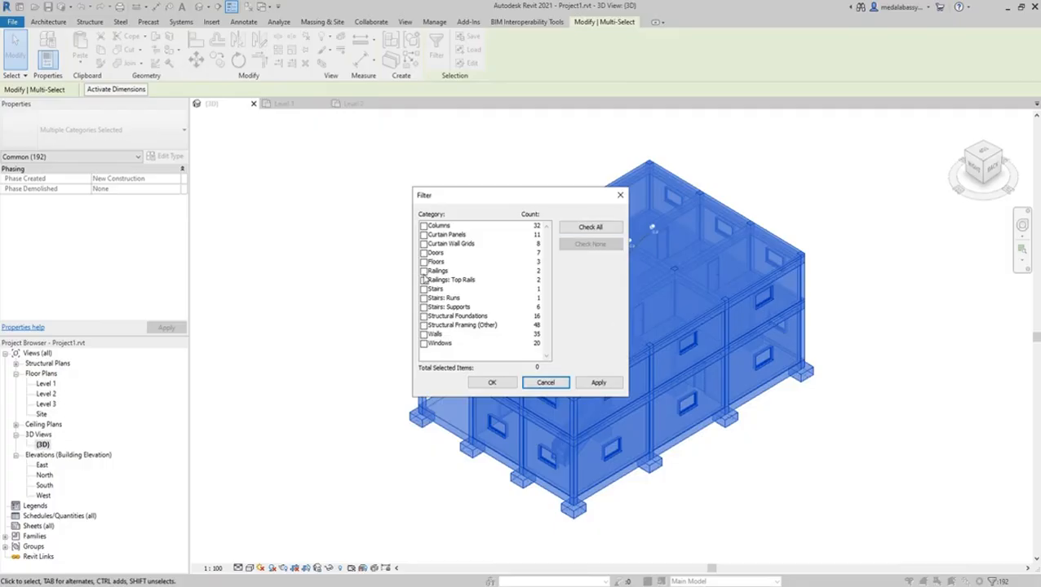
left_click(425, 271)
left_click(424, 280)
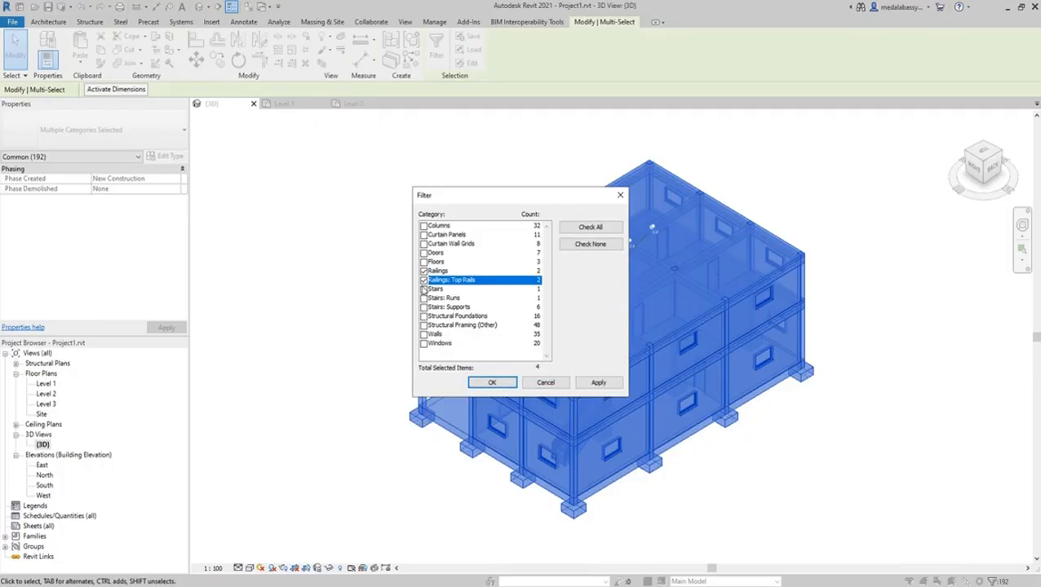
left_click(424, 289)
left_click(424, 298)
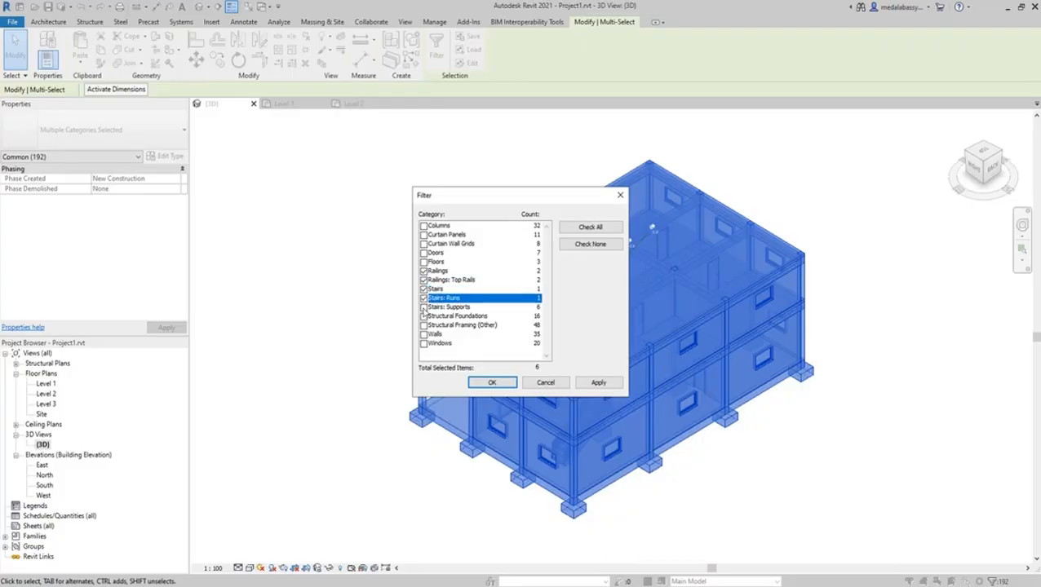
left_click(424, 307)
left_click(424, 316)
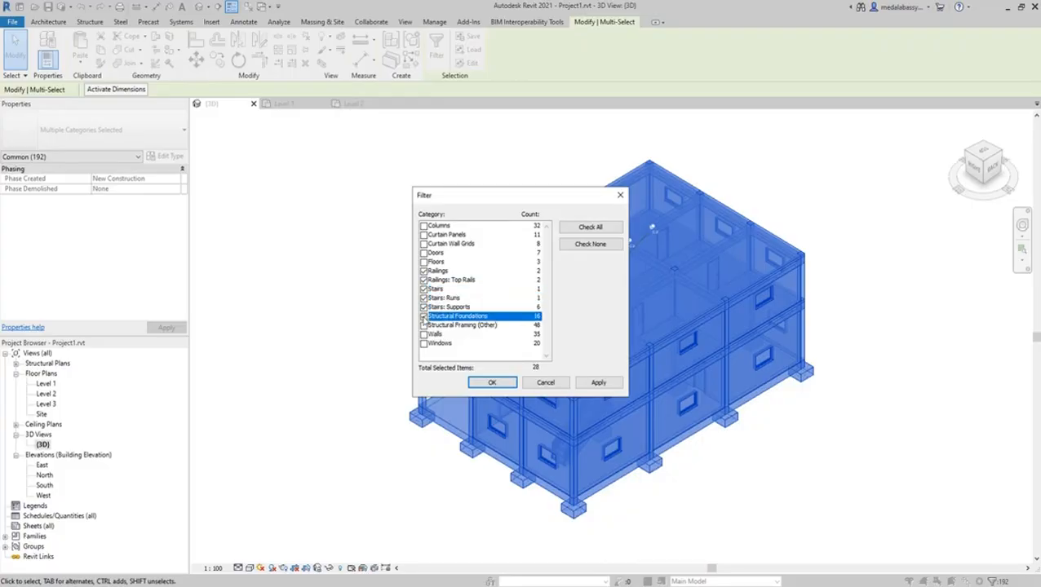
left_click(424, 262)
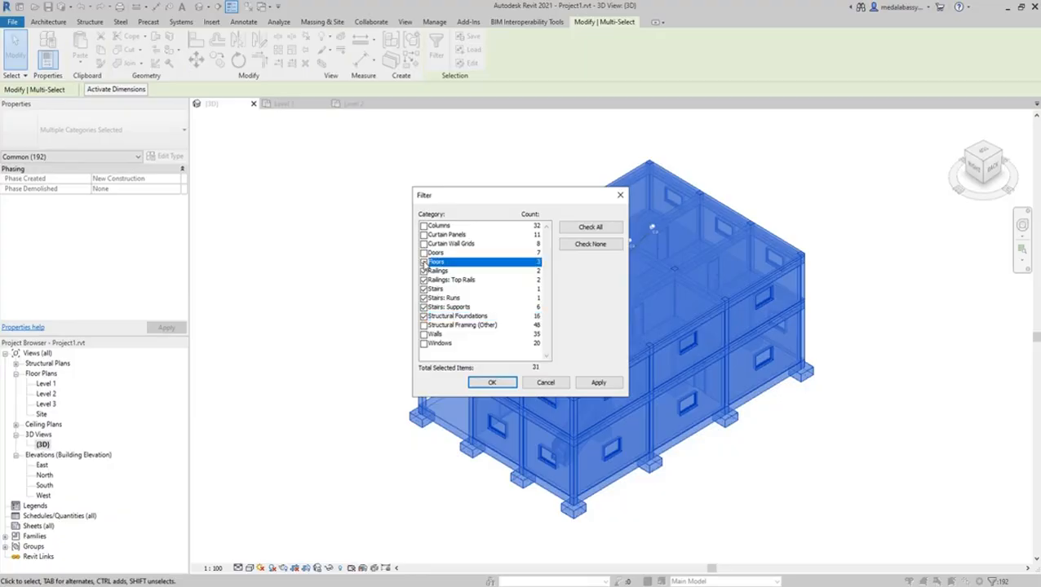
left_click(486, 384)
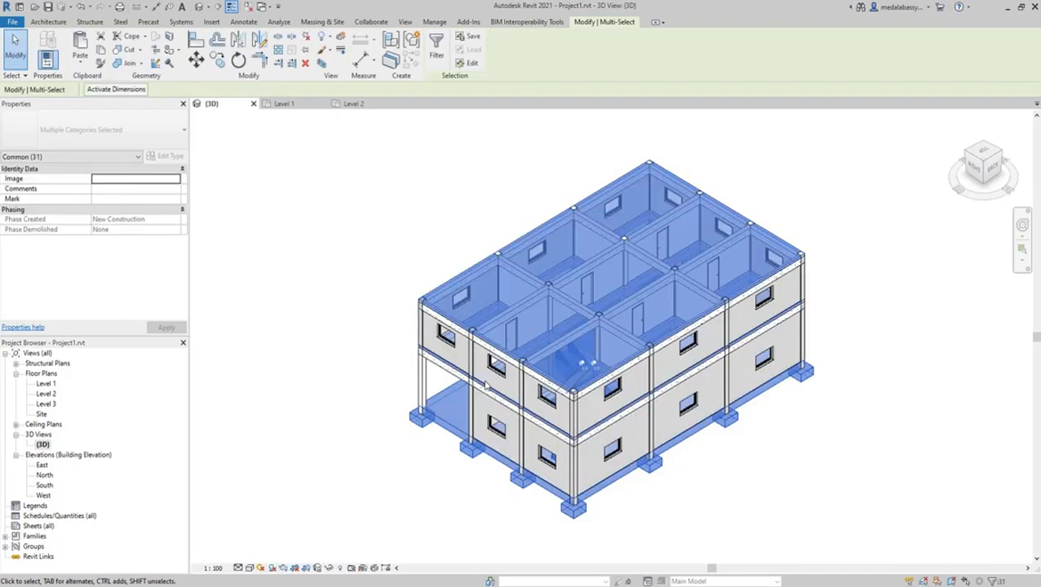
Step: Temporarily isolate the selected elements to inspect the stair between the floors, and reset the isolation
left_click(329, 568)
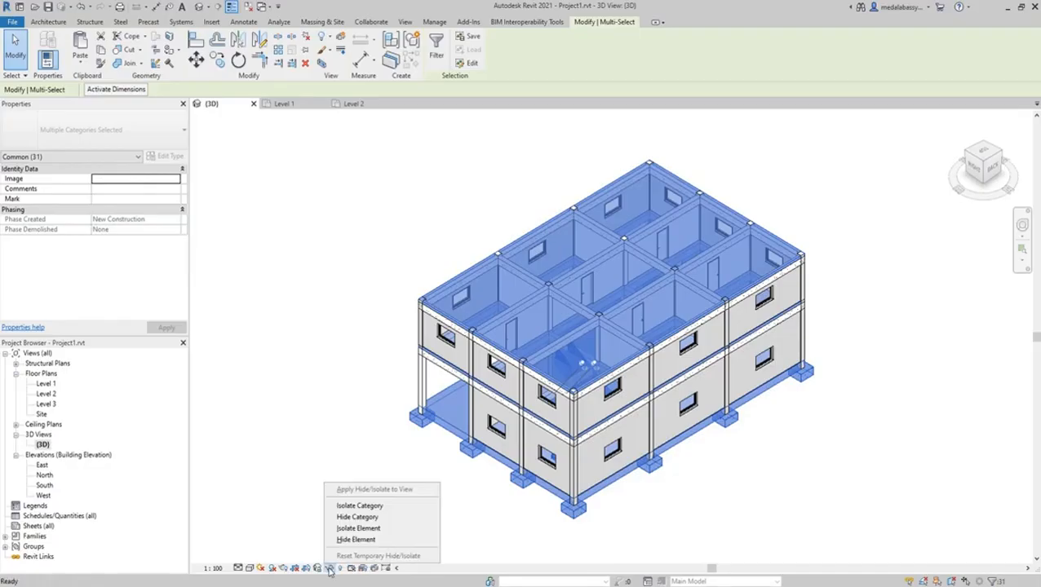
left_click(374, 529)
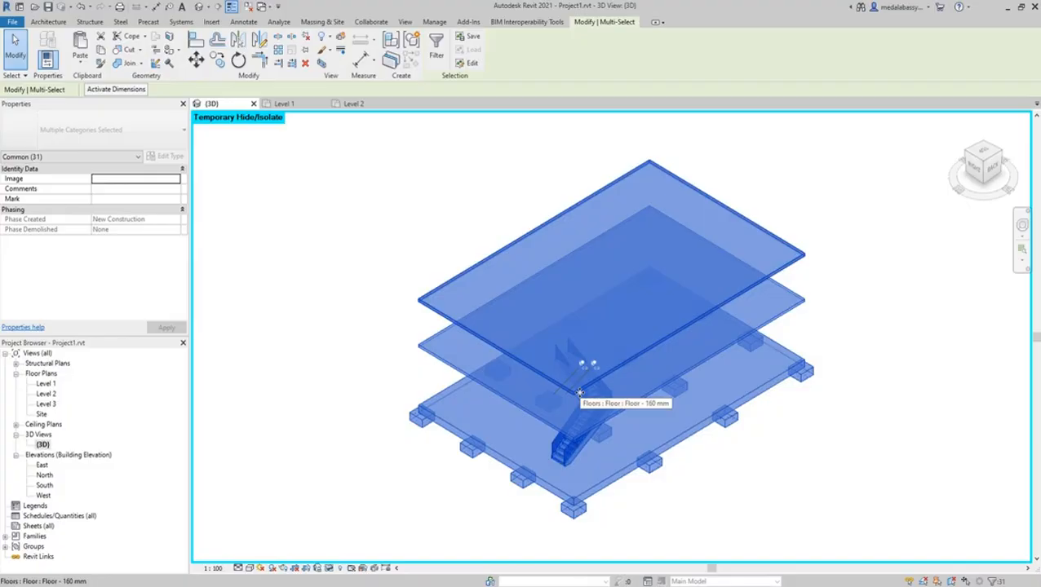
left_click(329, 569)
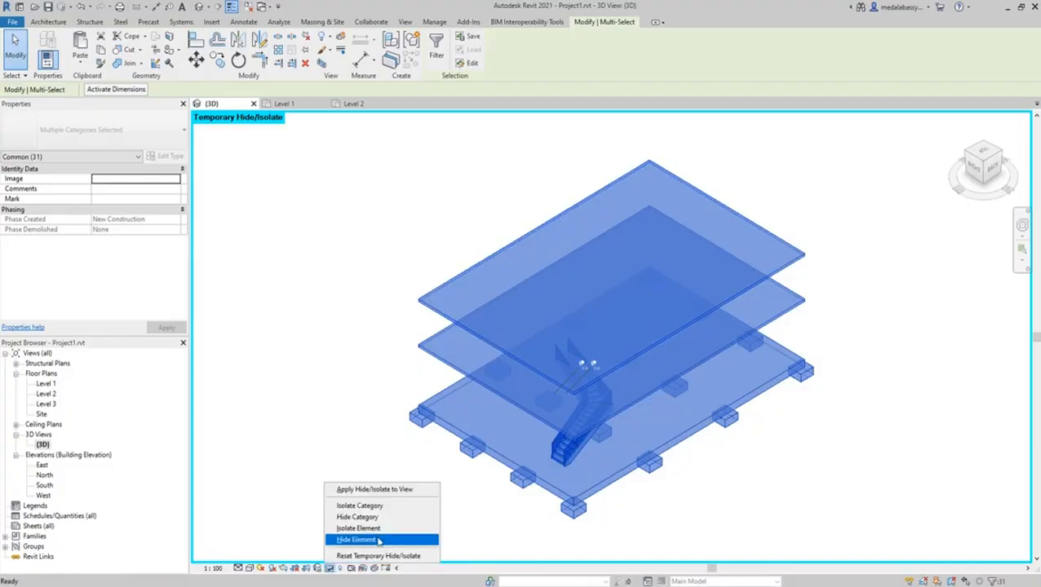
left_click(397, 557)
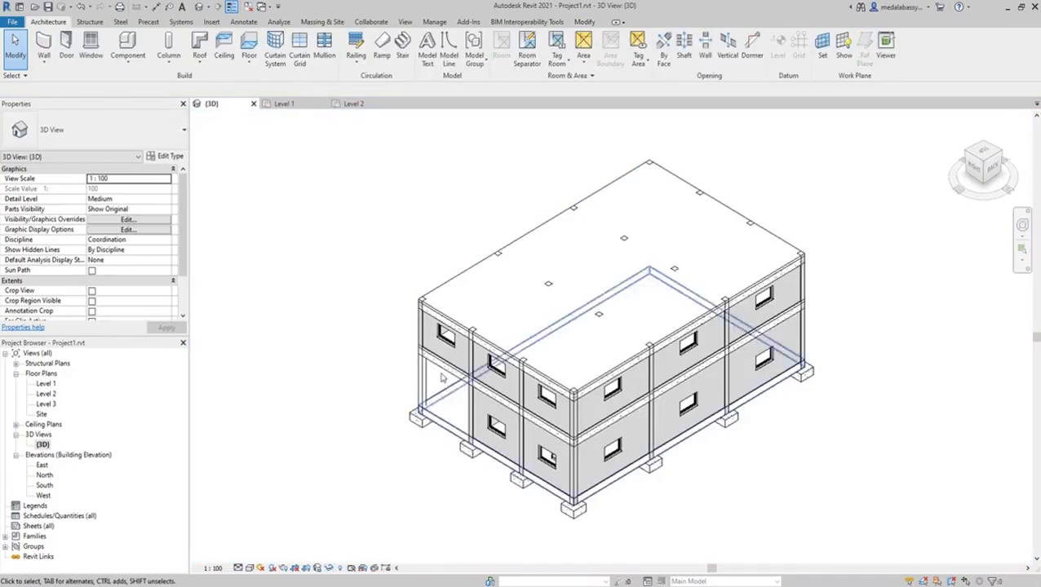
Step: On the Level 1 plan, sketch a rectangular shaft opening boundary around the L-shaped stair, about 3825 by 3550 mm
double_click(49, 385)
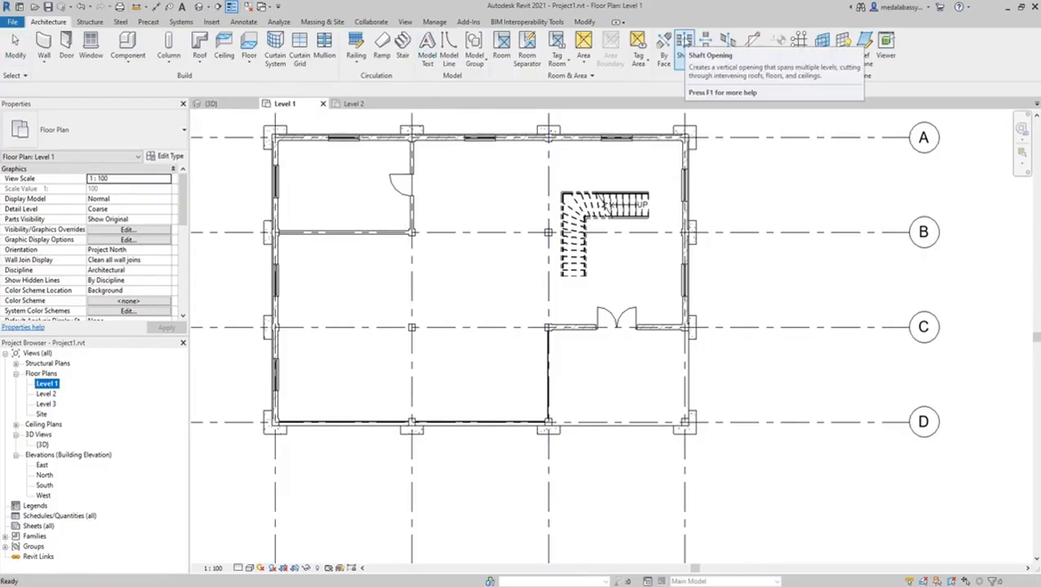
left_click(684, 47)
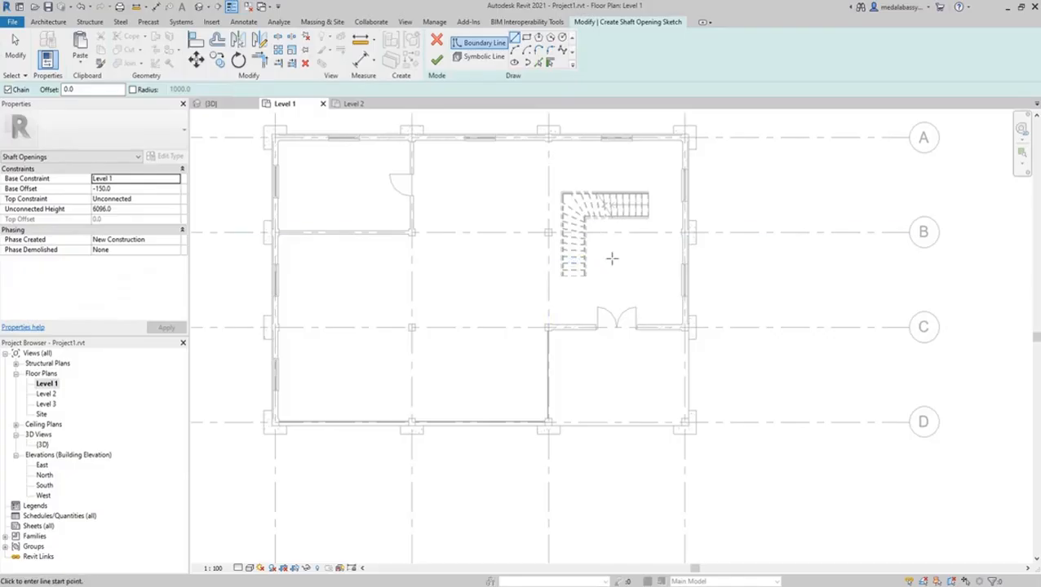
left_click(526, 37)
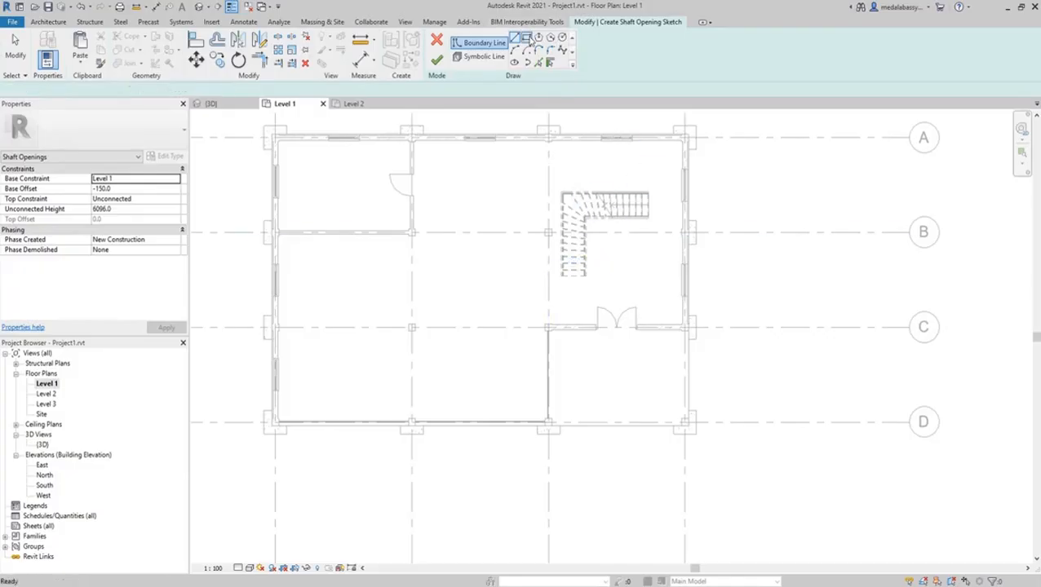
scroll(650, 194, "up", 3)
left_click(650, 191)
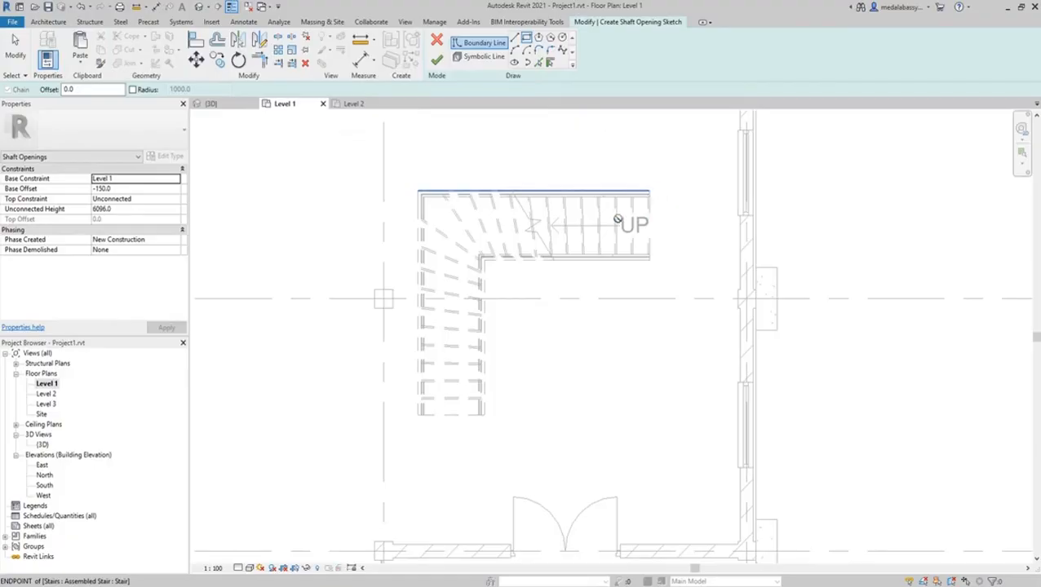
left_click(420, 416)
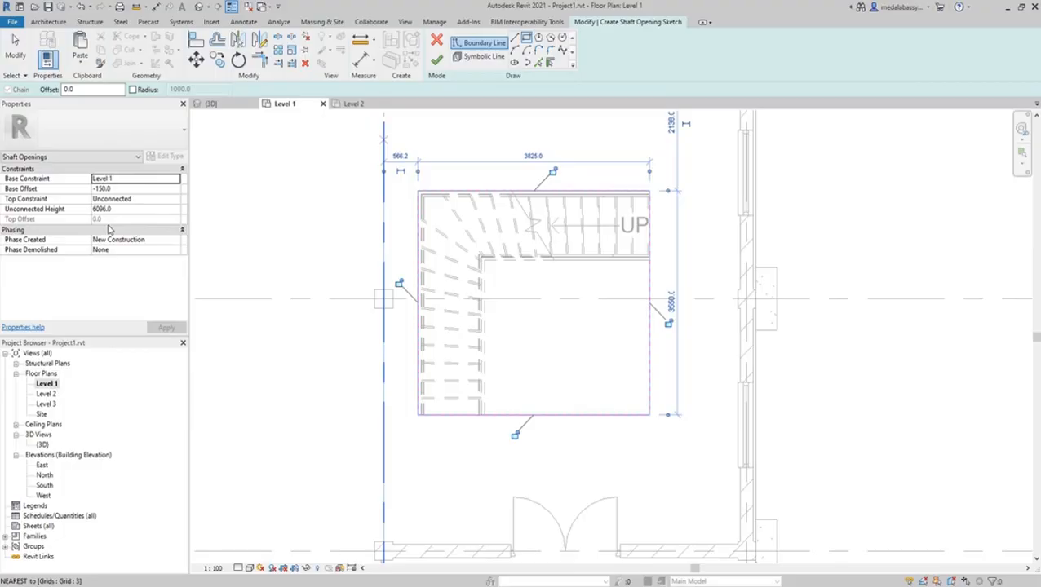
Step: Constrain the shaft opening's top up to Level 2, set its base offset to 0, and finish the opening
left_click(160, 201)
left_click(176, 200)
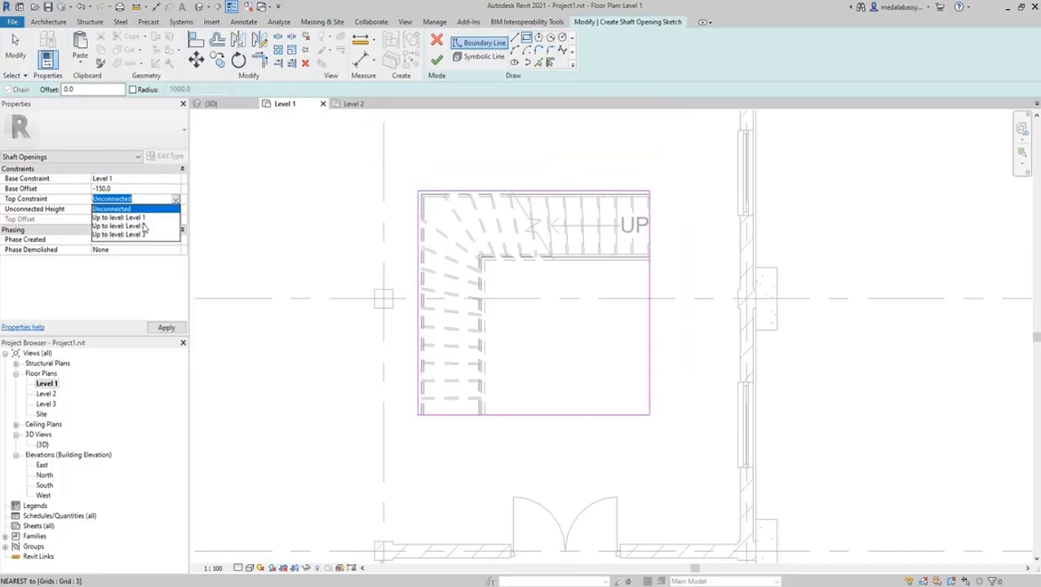
left_click(145, 228)
left_click(127, 192)
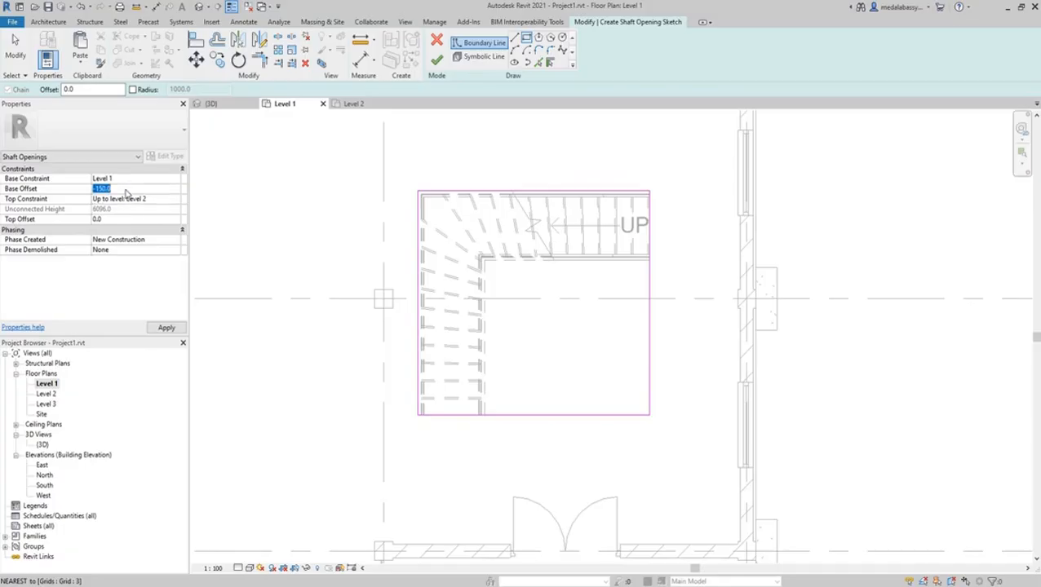
type("0")
left_click(167, 328)
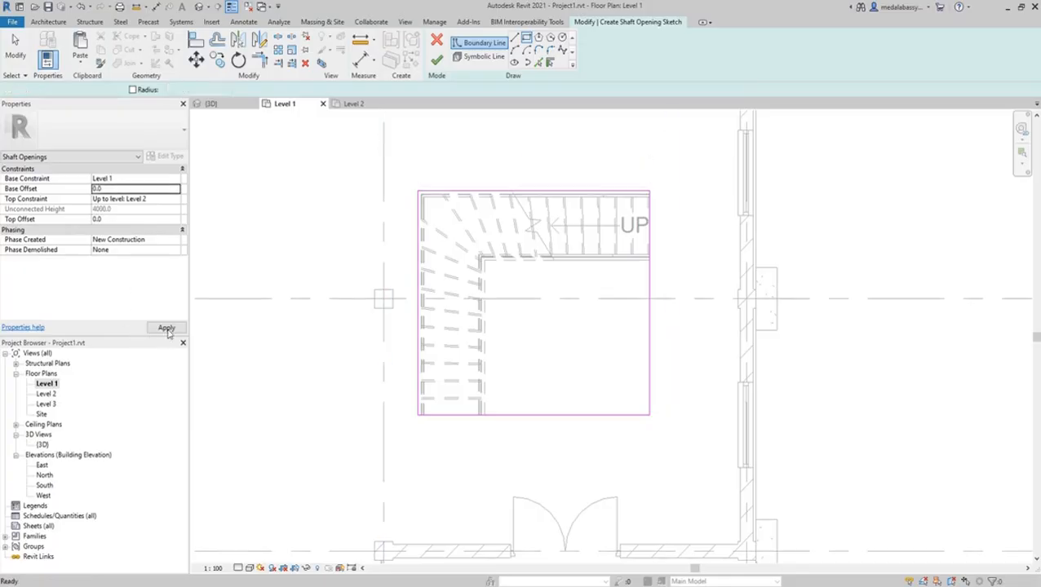
left_click(437, 59)
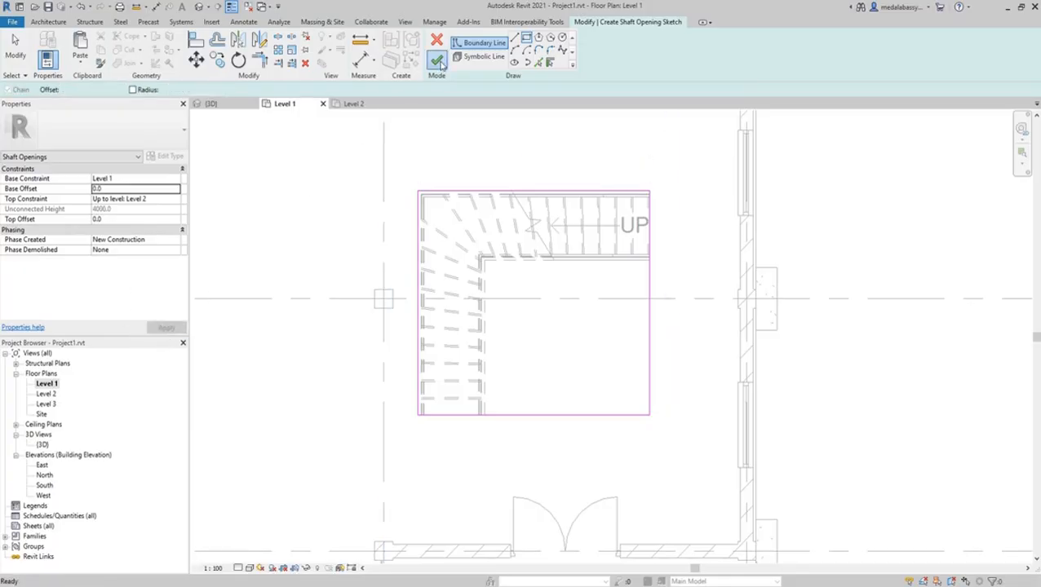
left_click(269, 423)
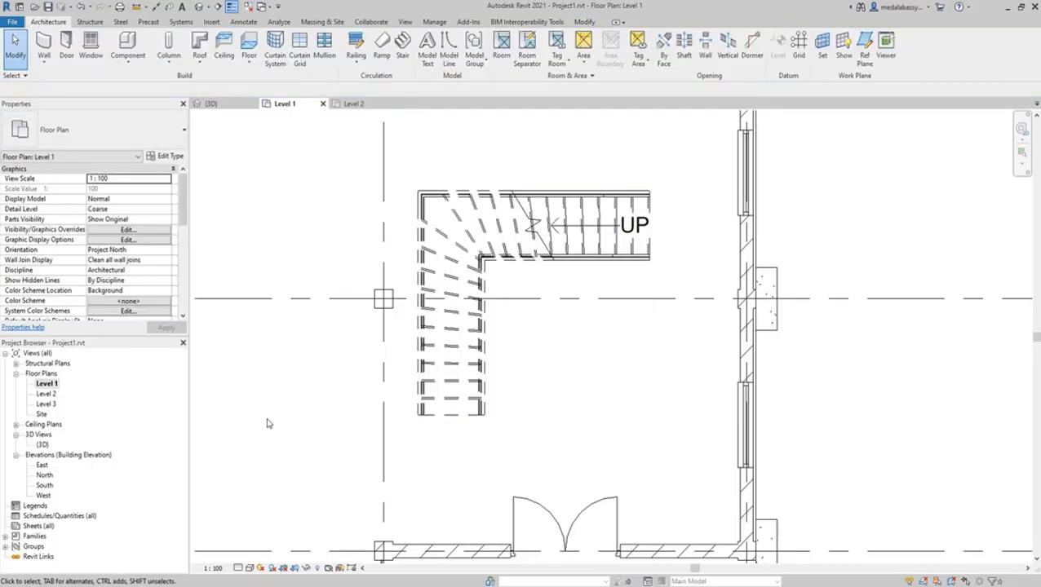
Step: Enable the 3D view's section box and pull its side face inward to inspect the stair and the shaft opening
double_click(45, 445)
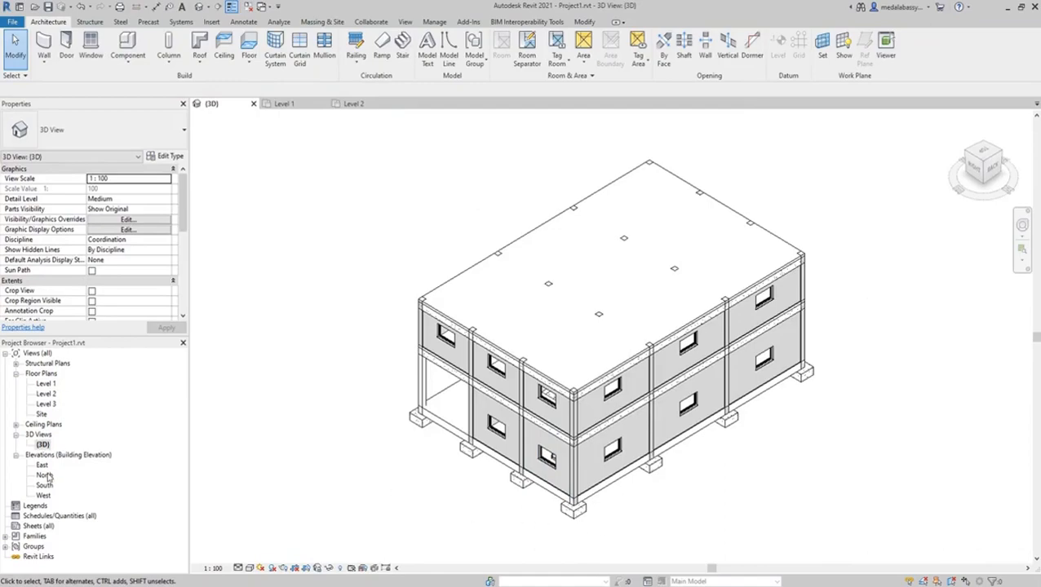
scroll(86, 302, "down", 3)
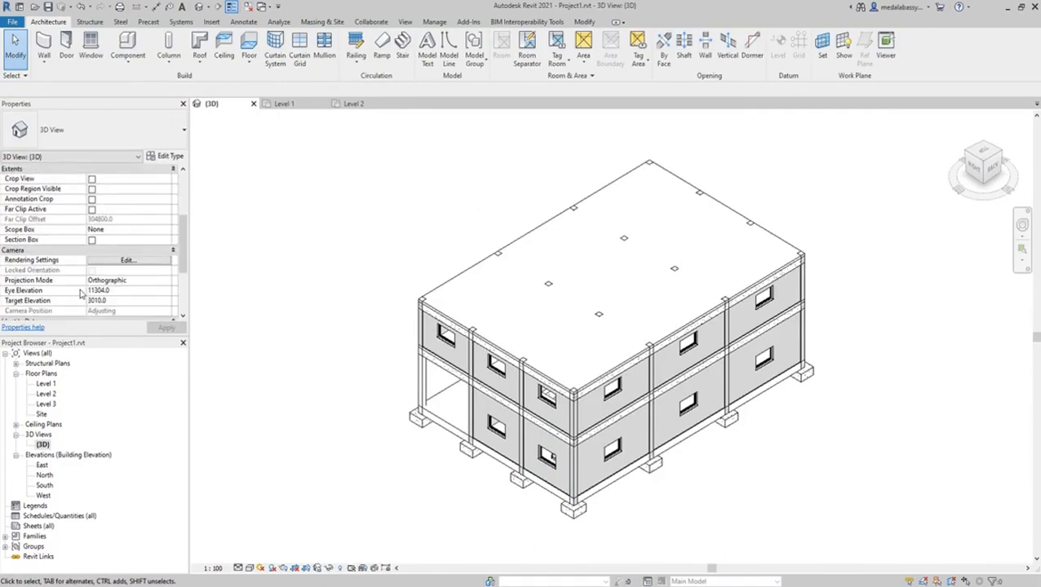
left_click(91, 240)
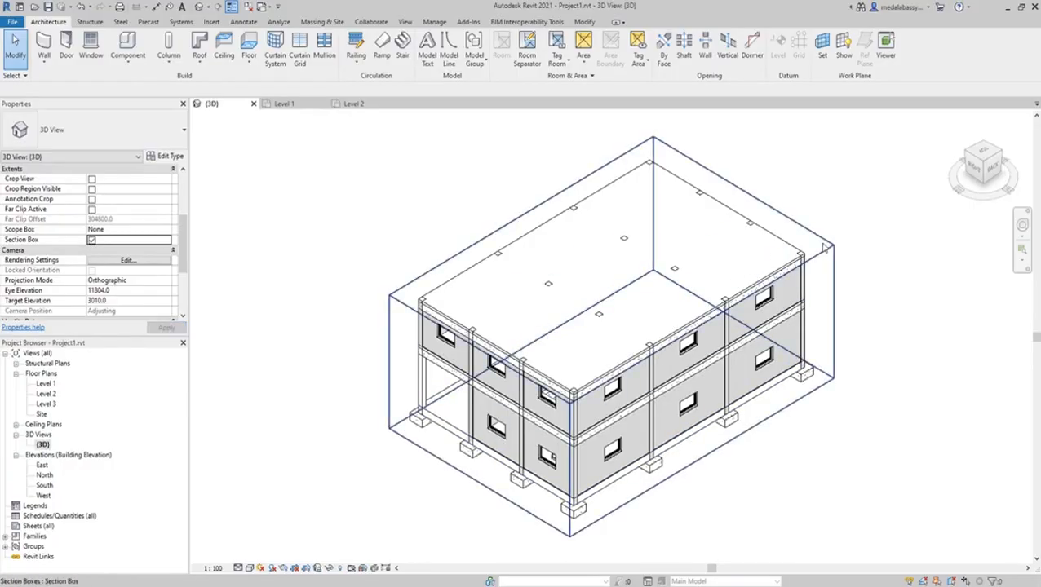
left_click(389, 308)
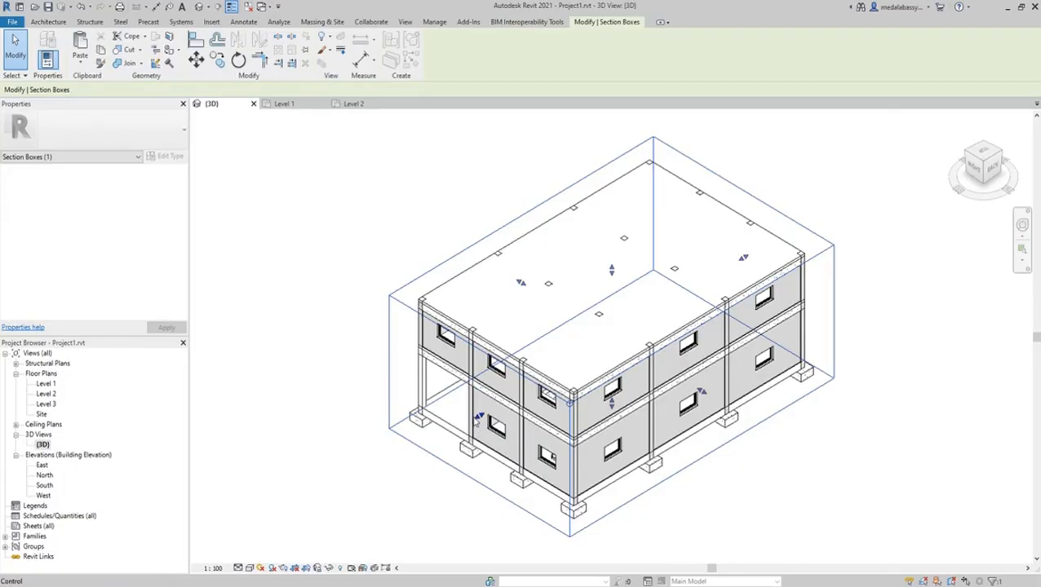
left_click_drag(476, 419, 491, 423)
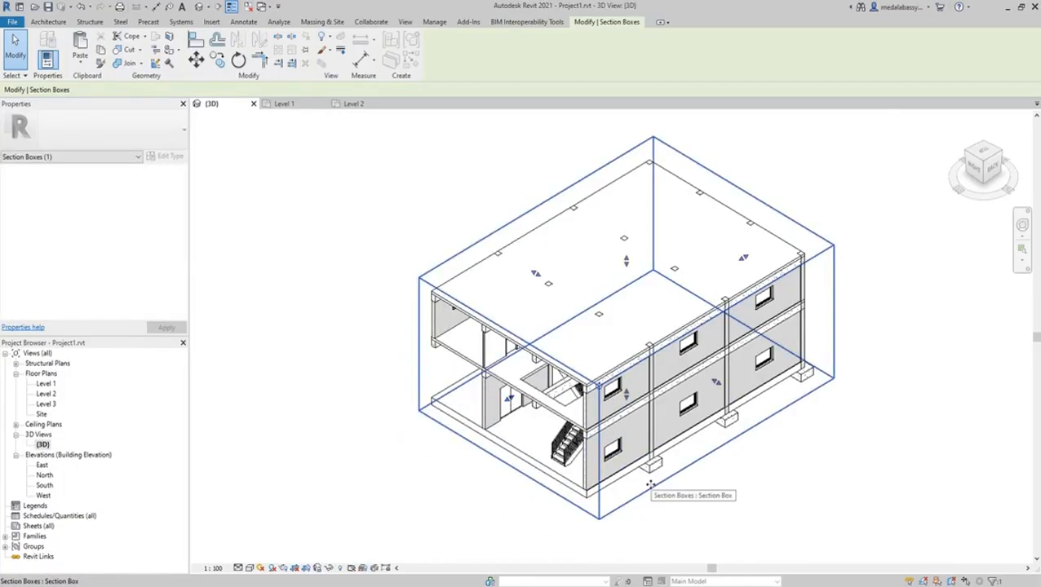
middle_click_drag(555, 516, 583, 486)
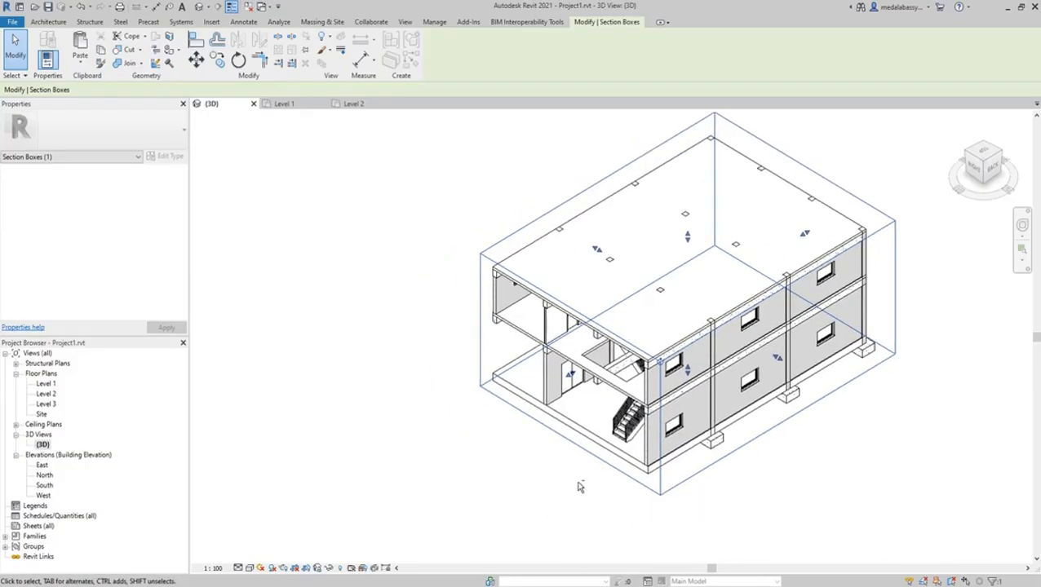
middle_click_drag(578, 487, 682, 465, "shift")
middle_click_drag(646, 329, 770, 435, "shift")
scroll(688, 351, "up", 1)
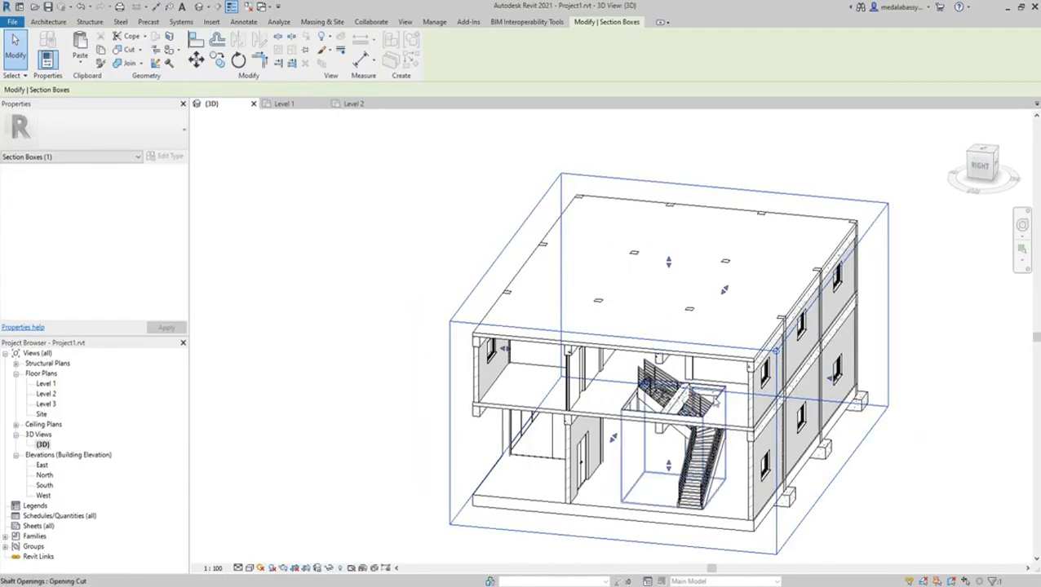
left_click(216, 296)
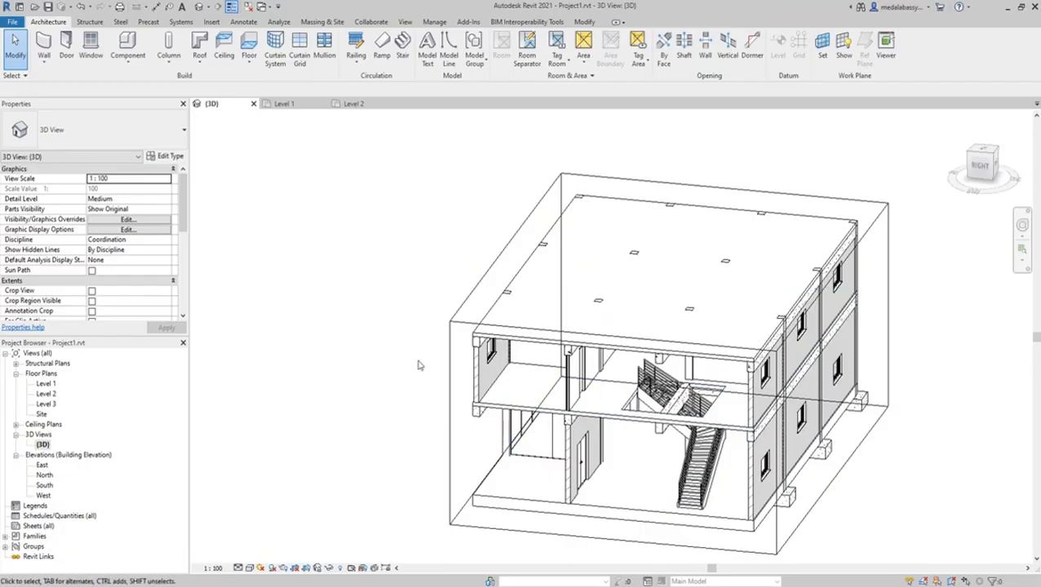
Step: On the Level 2 plan, start a 900mm Pipe railing path from the inner stair railing's end along the opening's lower edge, about 2780 mm long
double_click(54, 394)
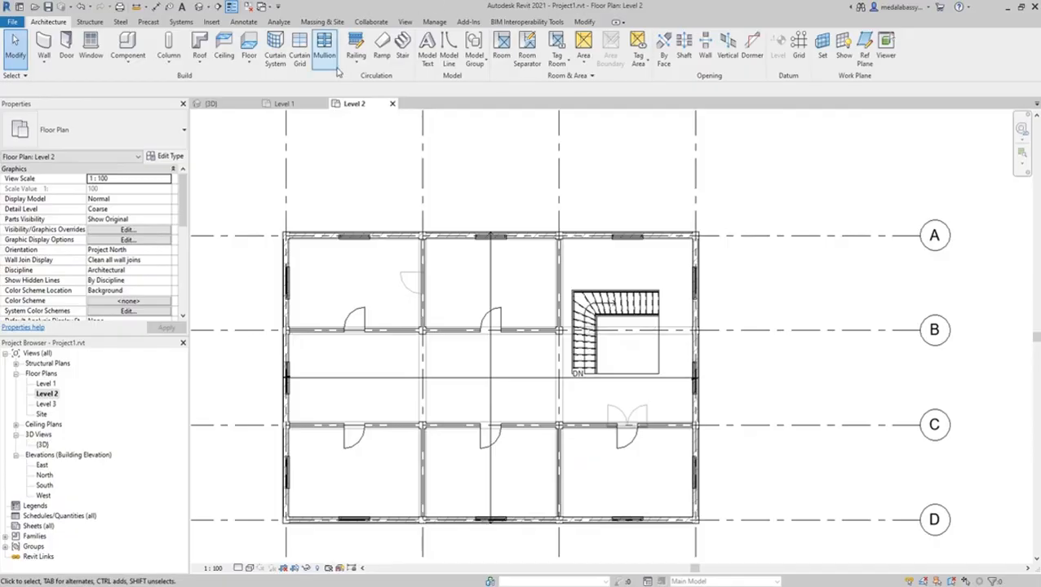
left_click(355, 46)
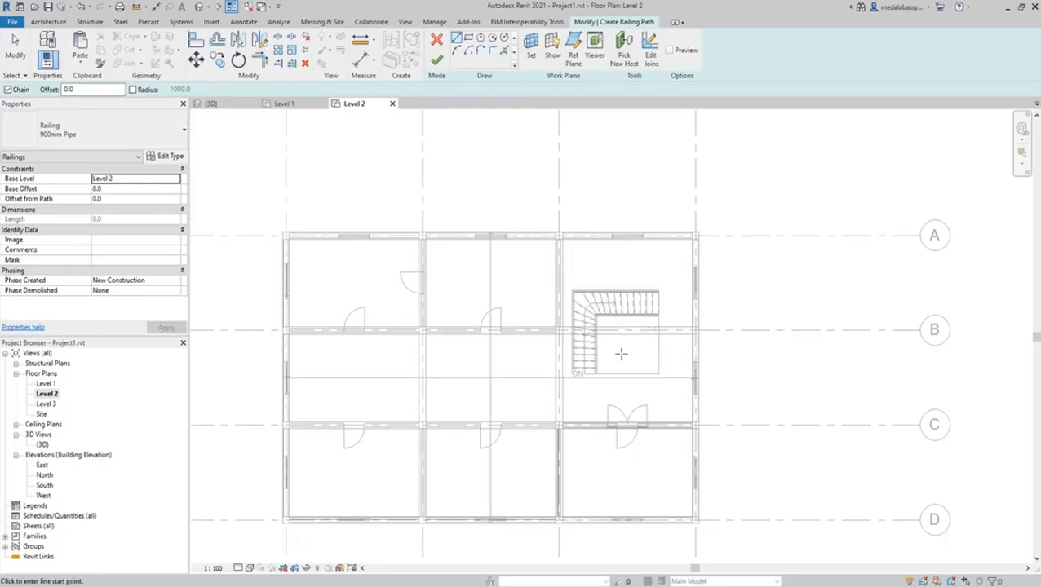
scroll(620, 352, "up", 2)
scroll(577, 390, "up", 2)
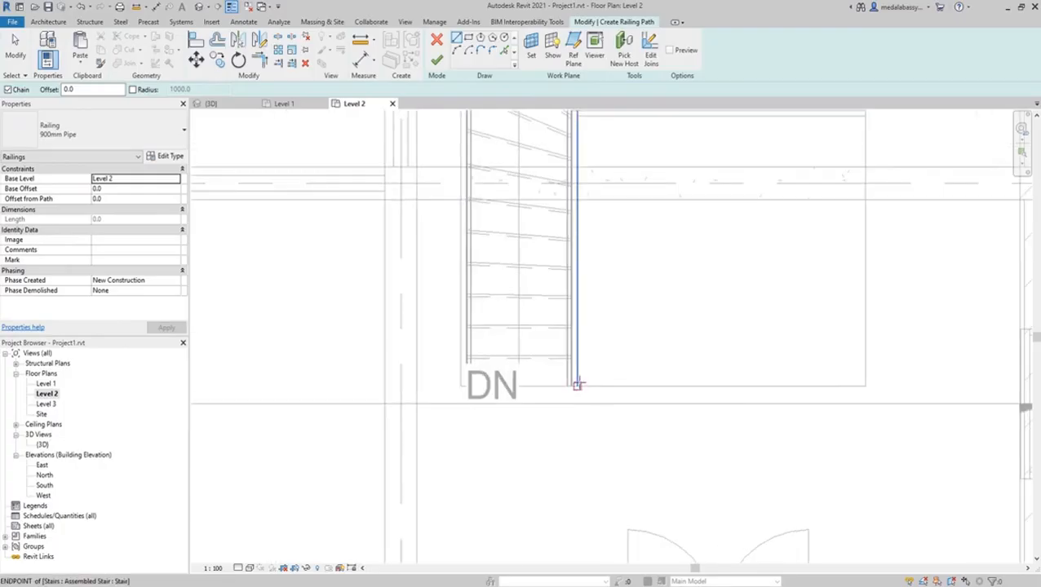
scroll(575, 390, "up", 2)
left_click(565, 386)
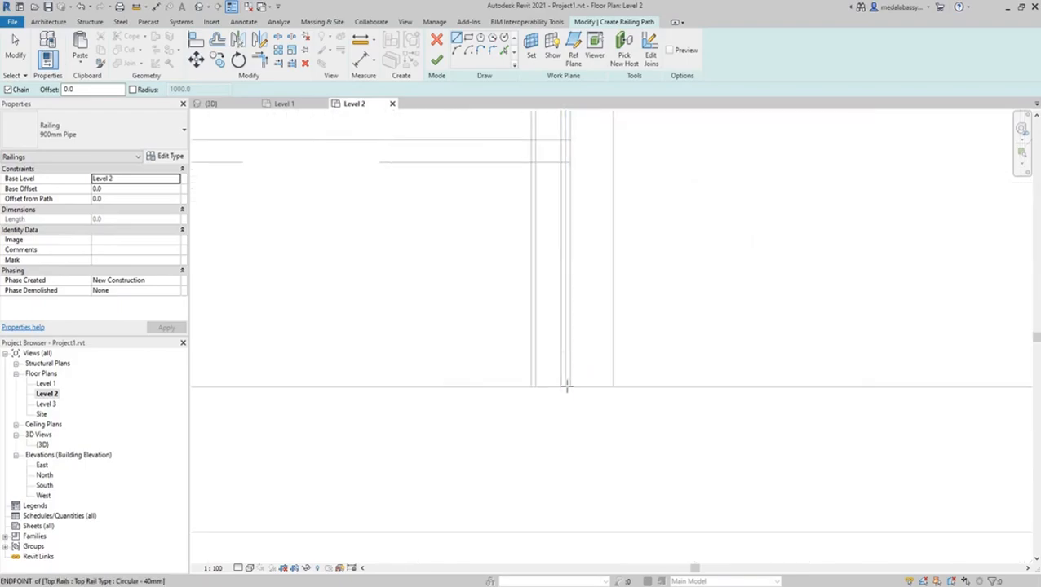
scroll(713, 389, "down", 1)
scroll(714, 390, "down", 2)
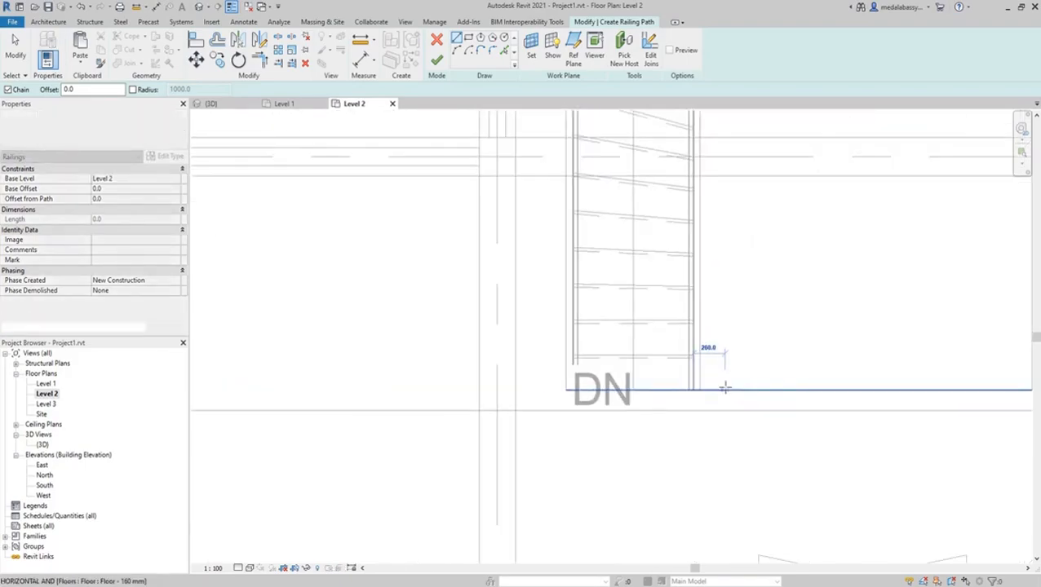
scroll(725, 389, "down", 1)
middle_click_drag(725, 388, 374, 372)
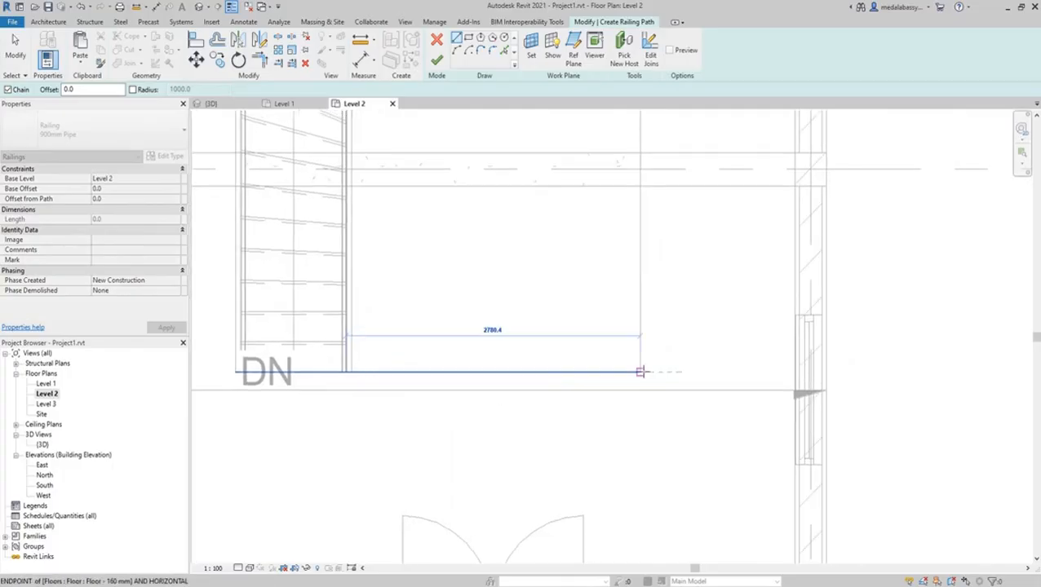
left_click(641, 372)
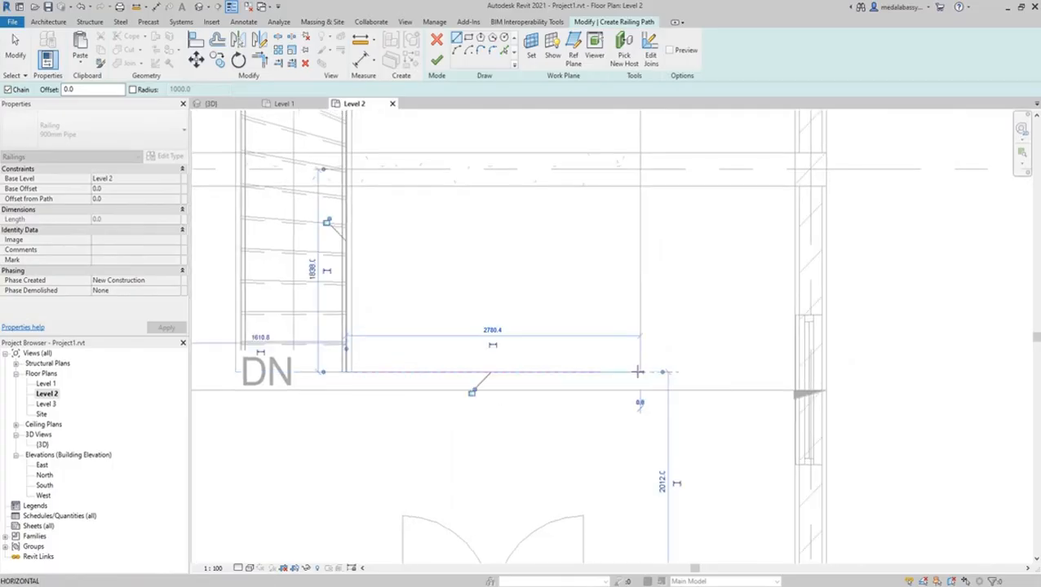
Step: Continue the railing path along the opening's right, upper and left edges, leaving the stair arrival open, and finish the railing
scroll(638, 372, "down", 3)
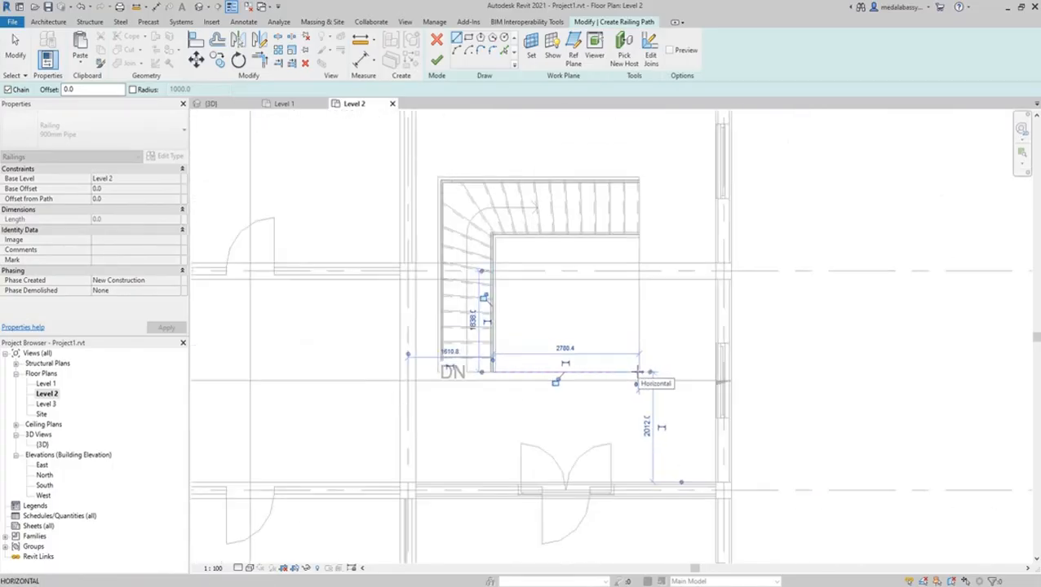
left_click(640, 174)
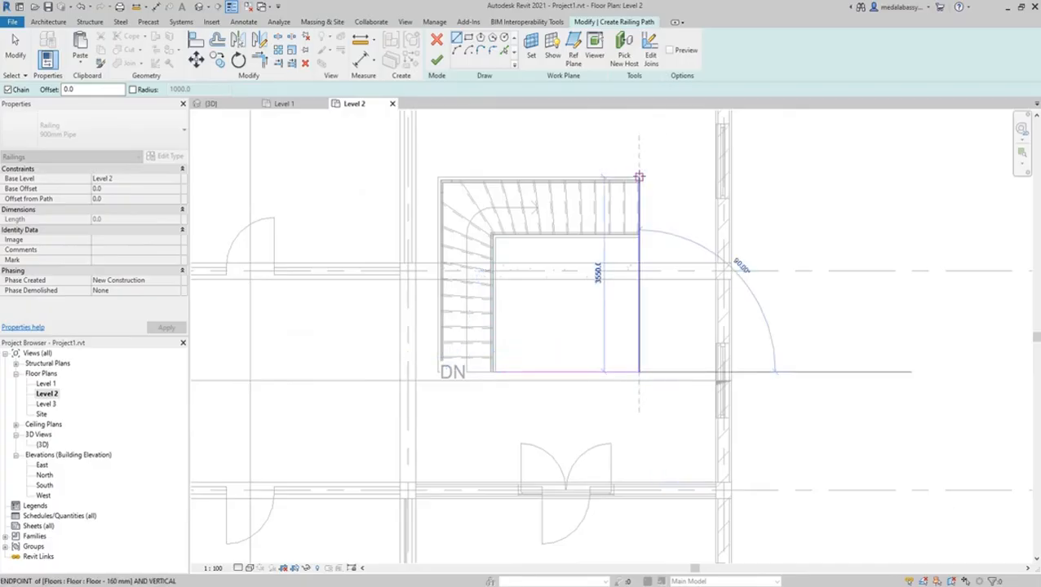
left_click(437, 178)
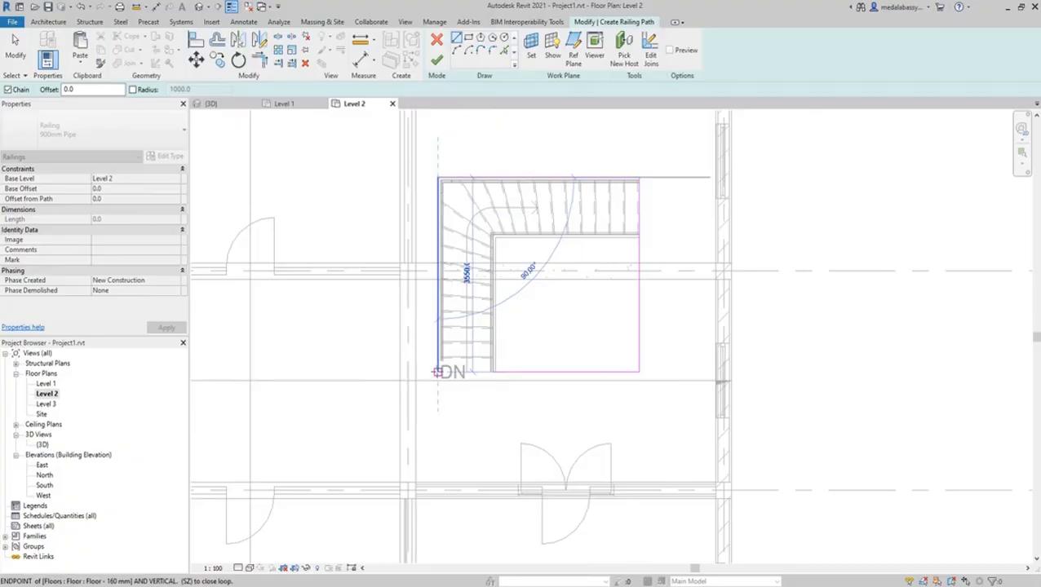
left_click(437, 372)
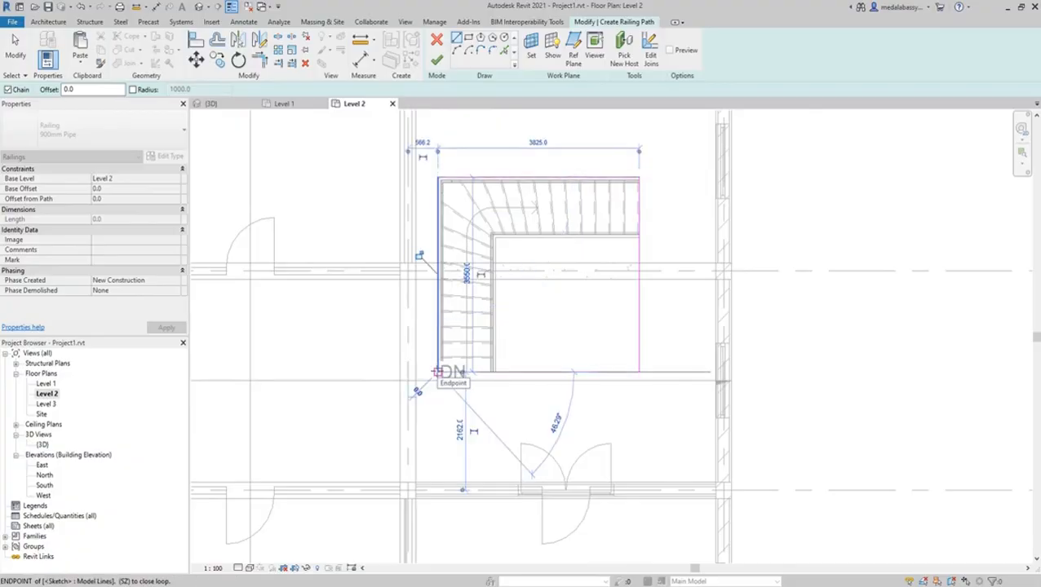
key("Escape")
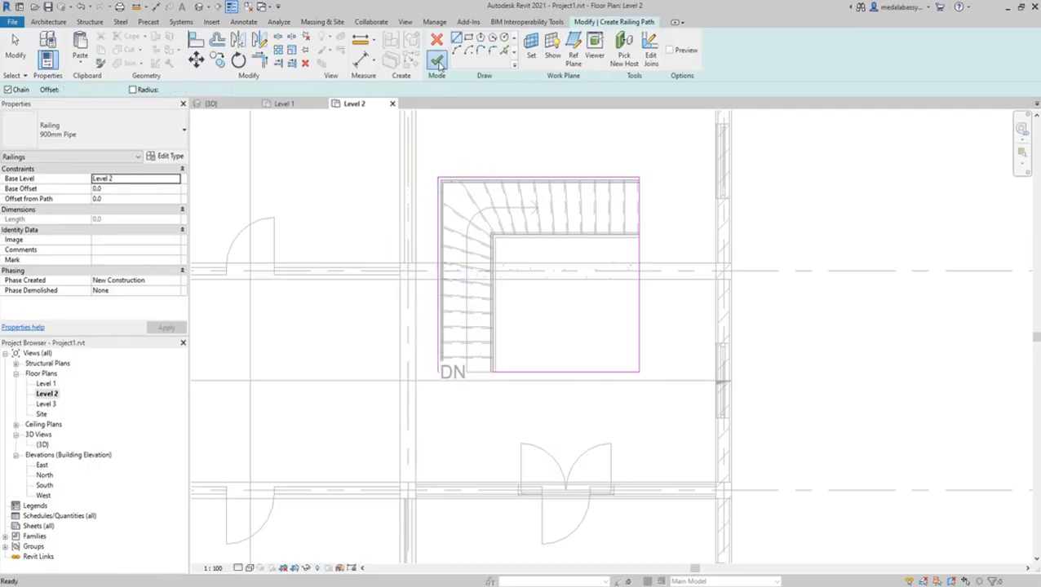
left_click(436, 60)
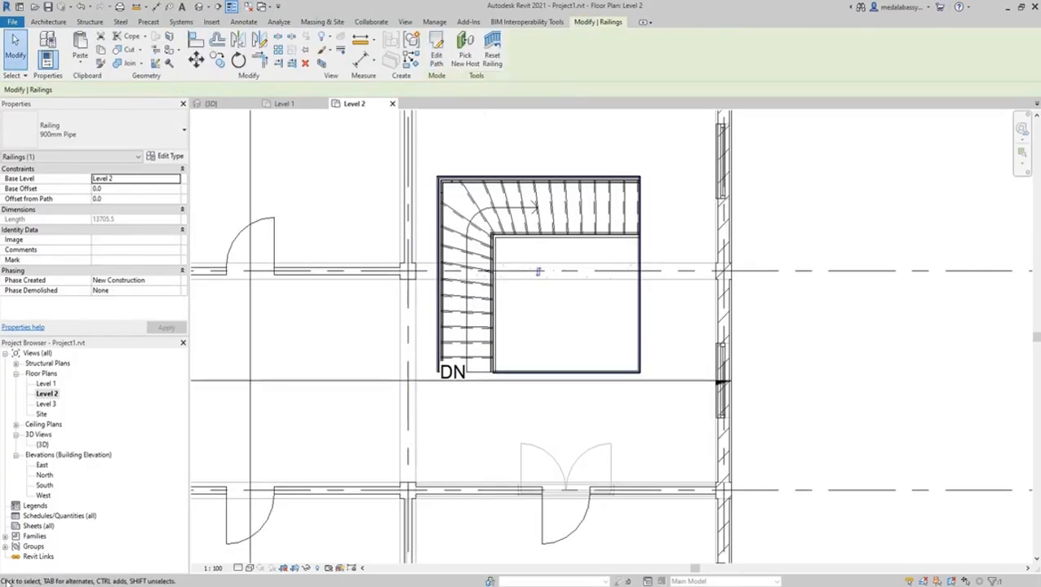
Step: Return to the 3D view and turn on its section box around the building
double_click(42, 446)
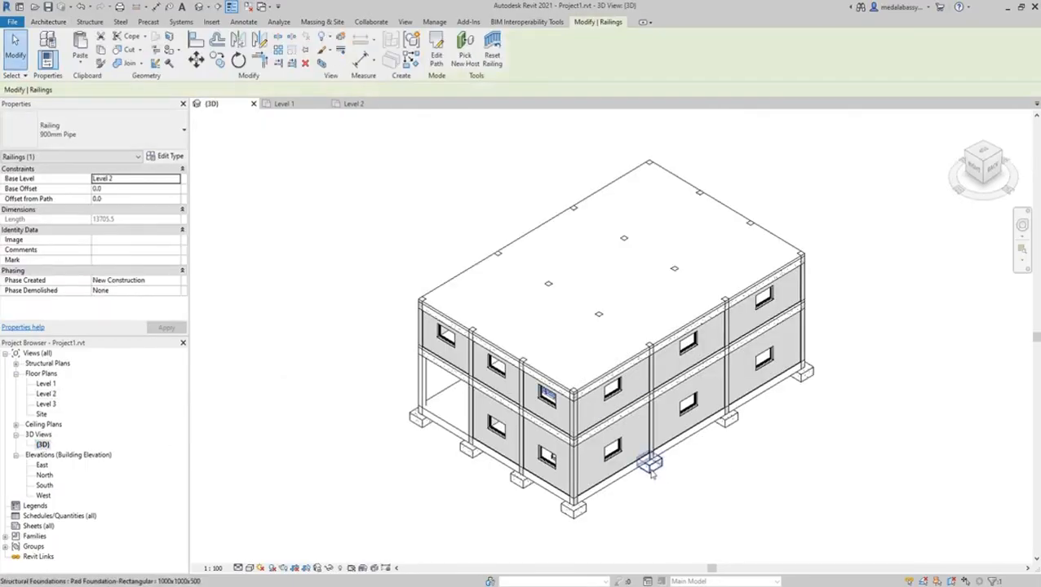
left_click(310, 238)
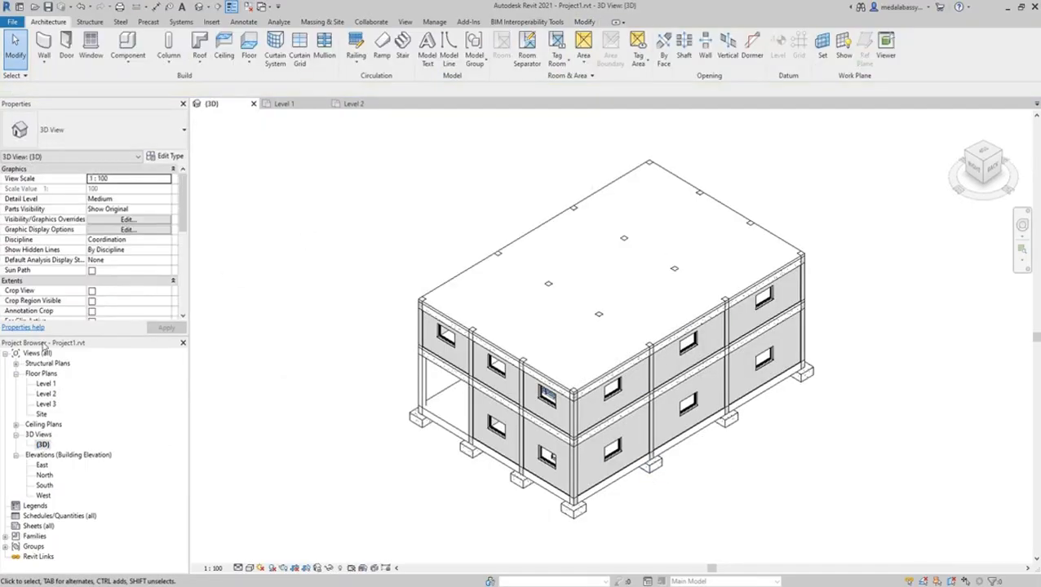
scroll(89, 248, "down", 5)
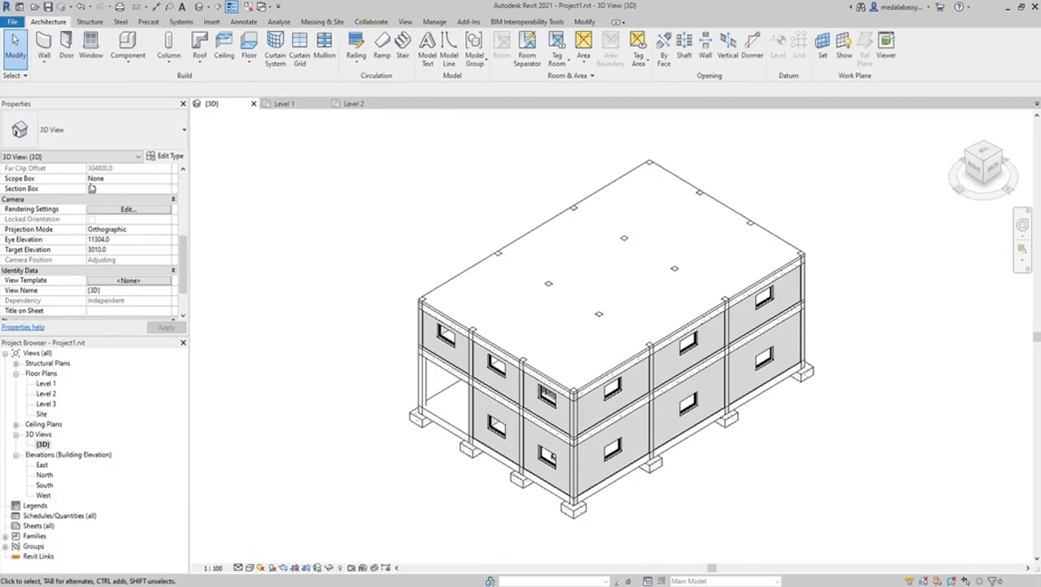
left_click(91, 189)
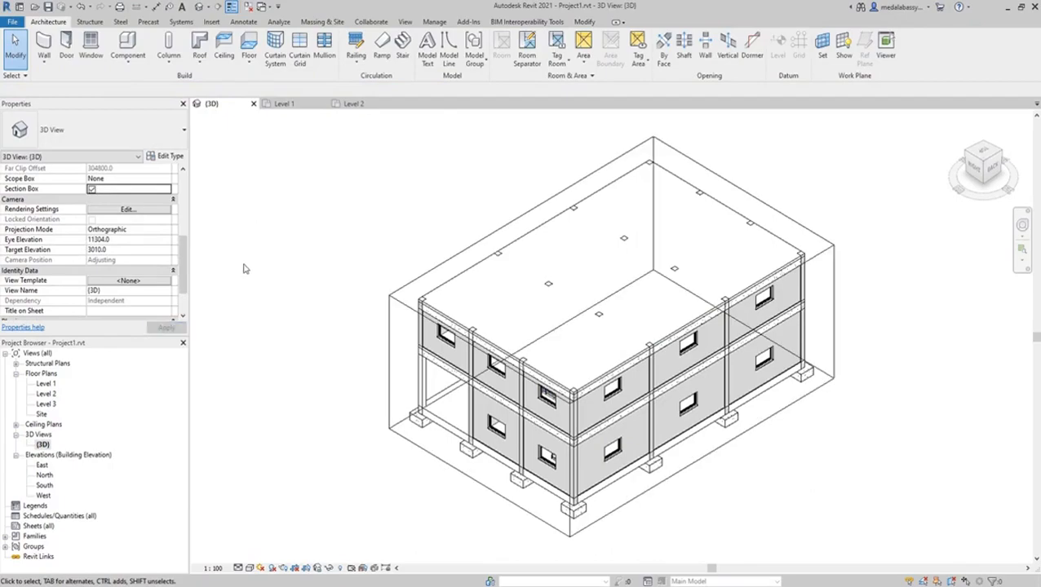
Step: Pull the section box's side face inward to cut through the building and examine the stair, floor opening and railing
left_click(451, 462)
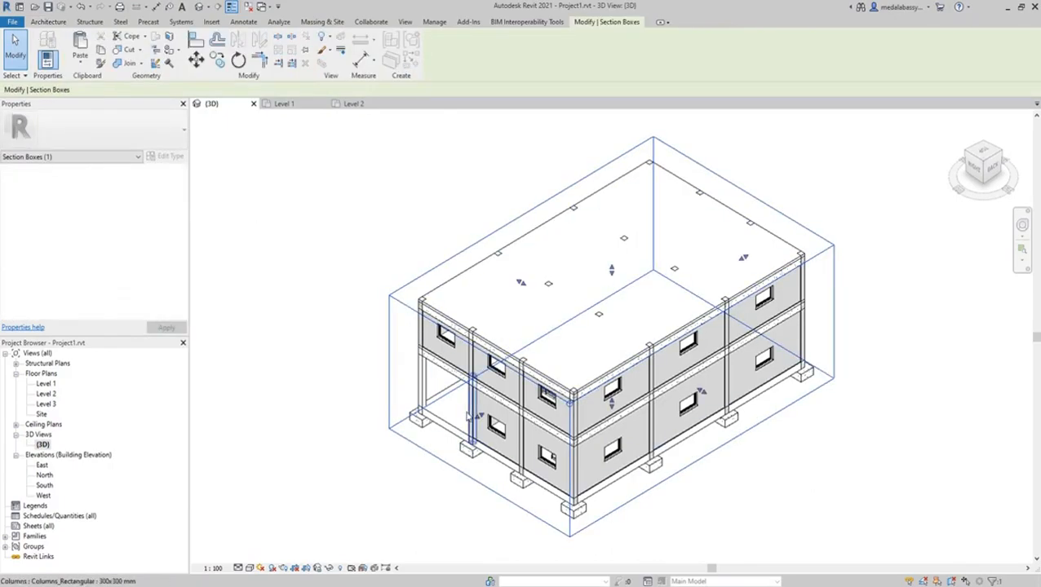
left_click_drag(478, 417, 519, 392)
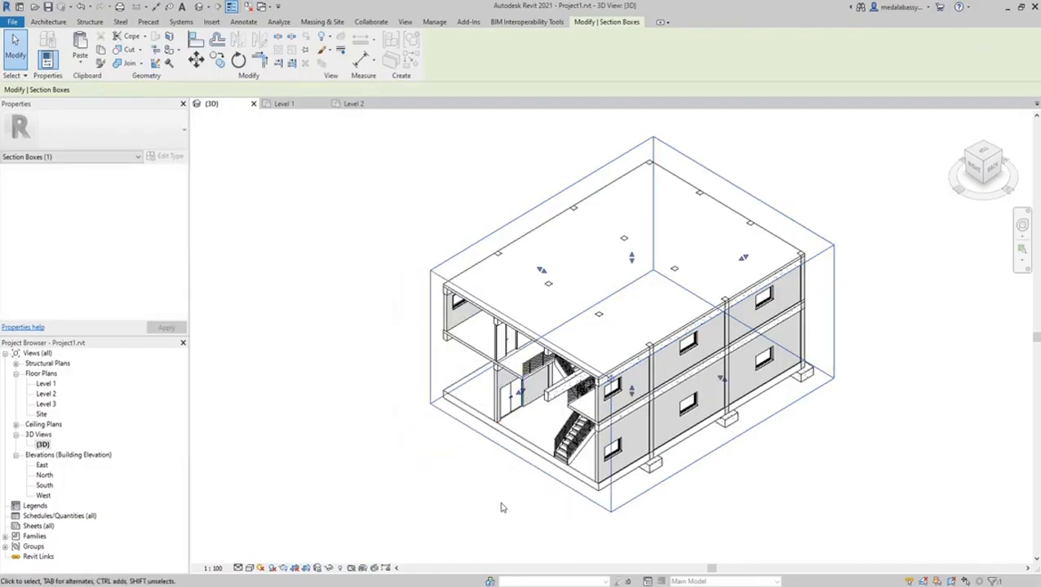
middle_click_drag(502, 507, 560, 497)
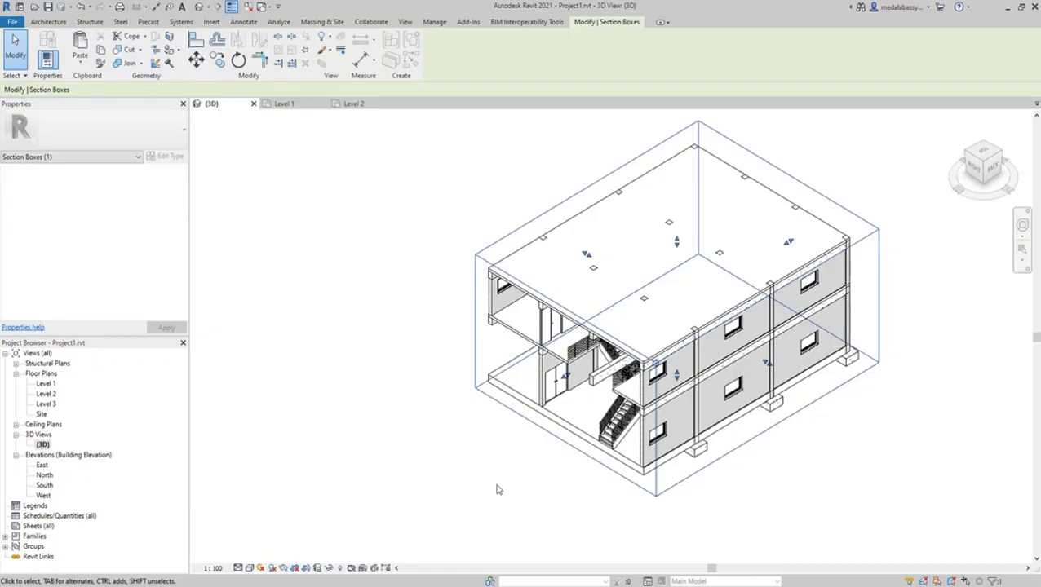
middle_click_drag(499, 490, 676, 387, "shift")
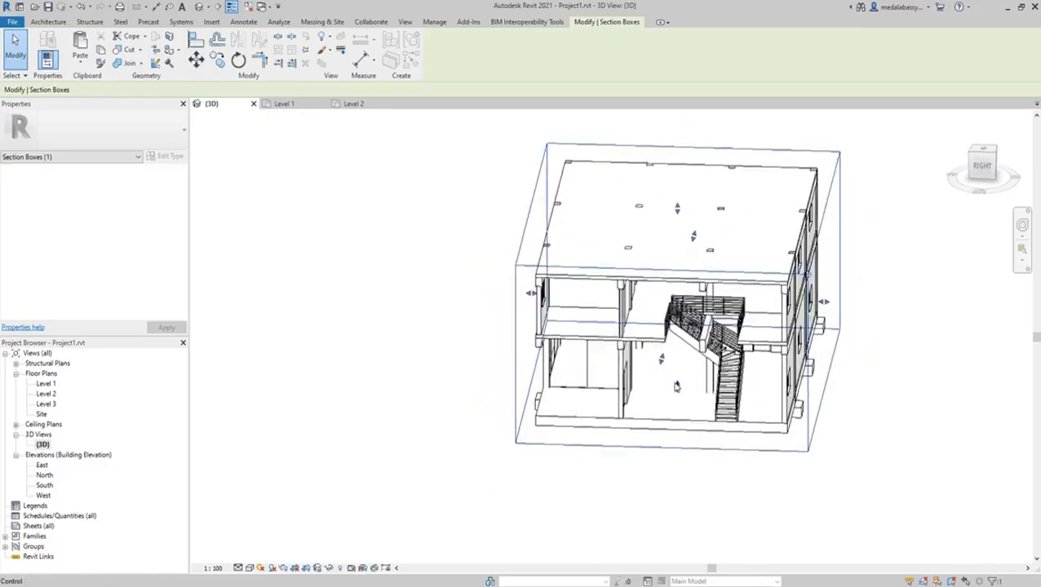
scroll(676, 387, "up", 3)
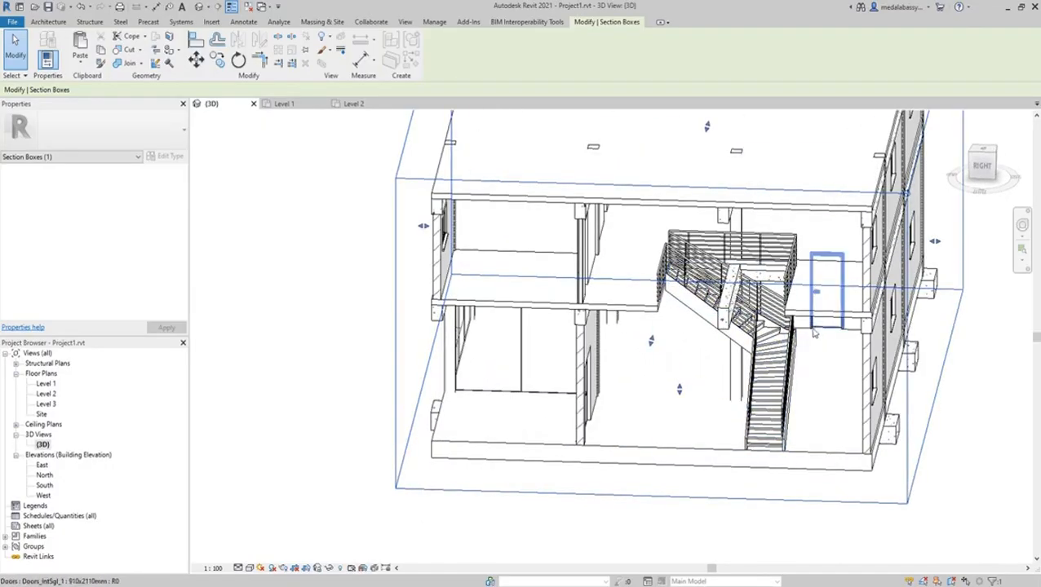
middle_click_drag(813, 331, 530, 285, "shift")
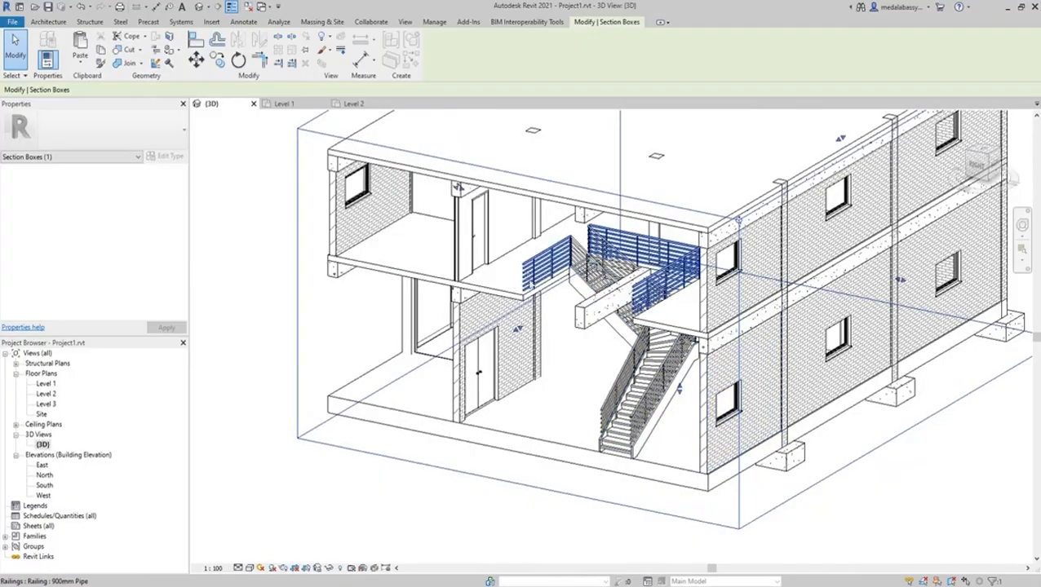
Step: Shift the section box's cut face slightly outward to examine the complete railing around the opening, and turn the section box off
left_click_drag(519, 329, 498, 341)
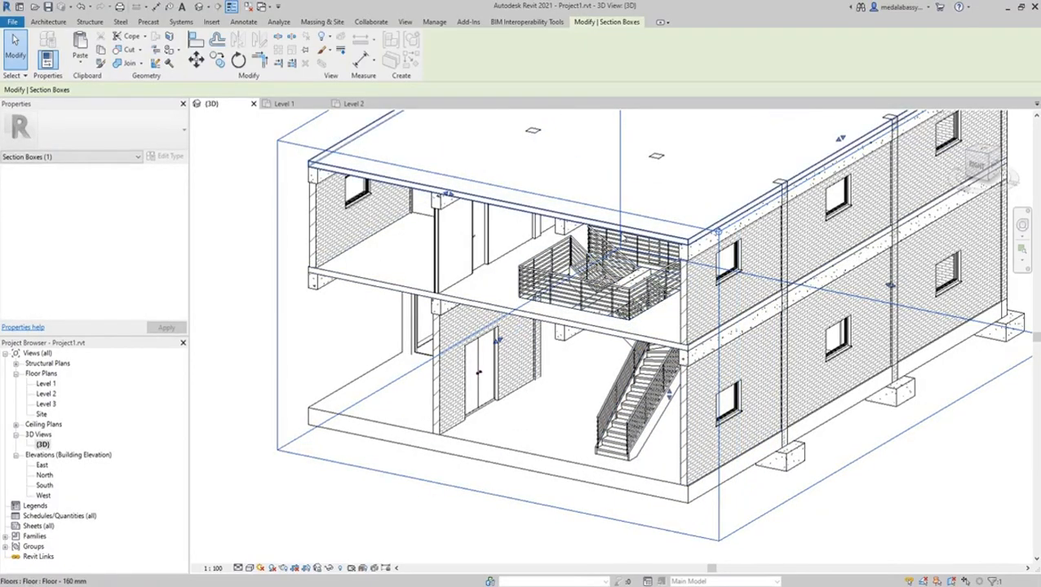
mouse_move(600, 352)
middle_mouse_down("shift")
mouse_move(586, 356)
mouse_move(602, 356)
middle_mouse_up("shift")
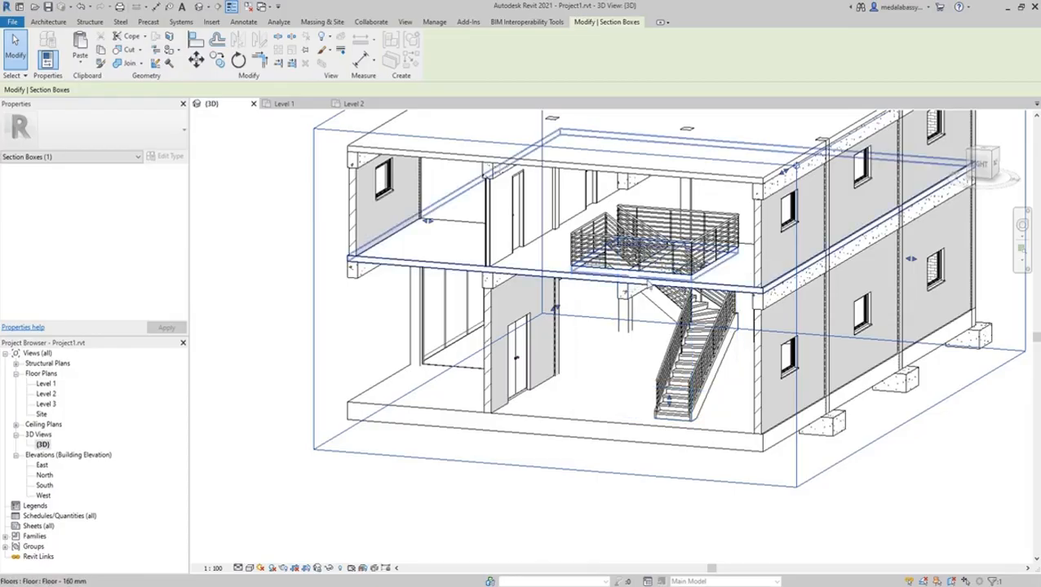
left_click(626, 292)
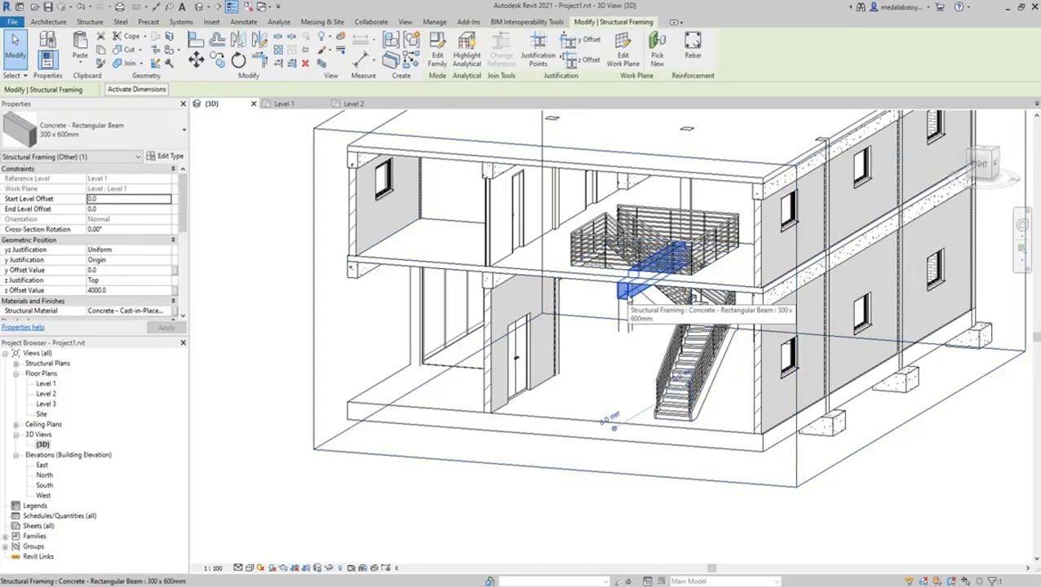
key("Escape")
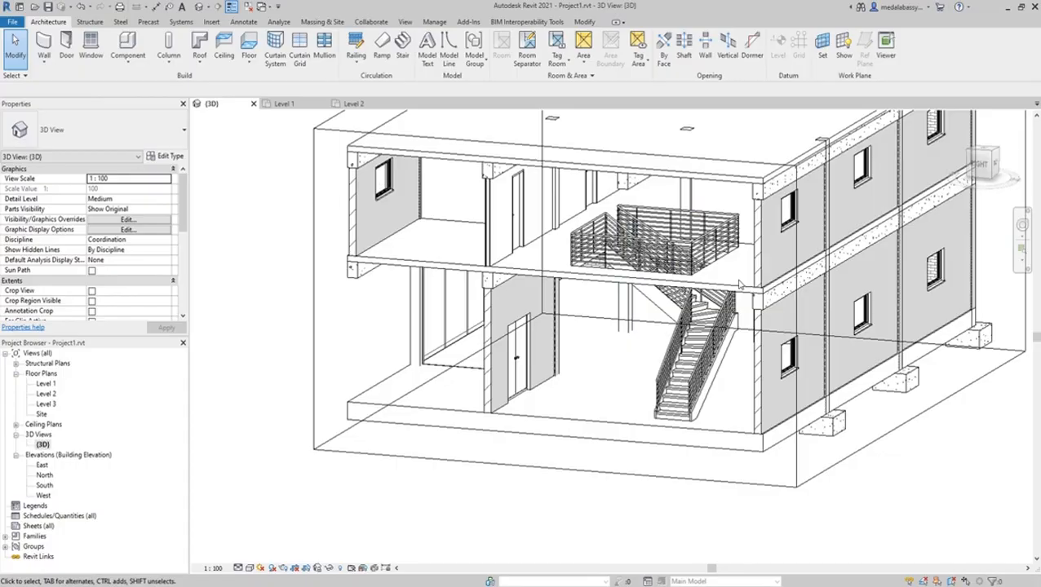
scroll(89, 286, "down", 5)
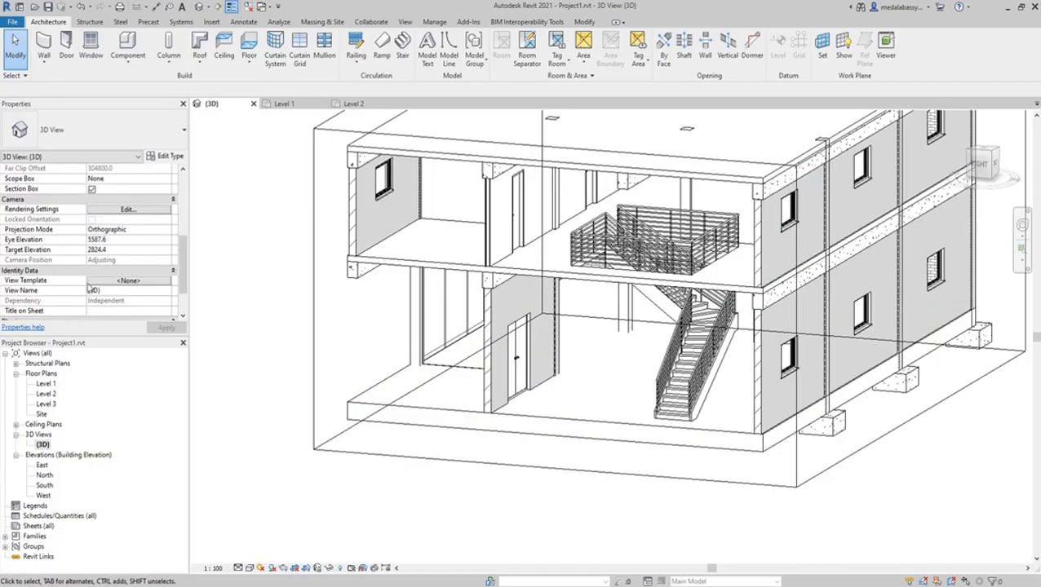
left_click(92, 190)
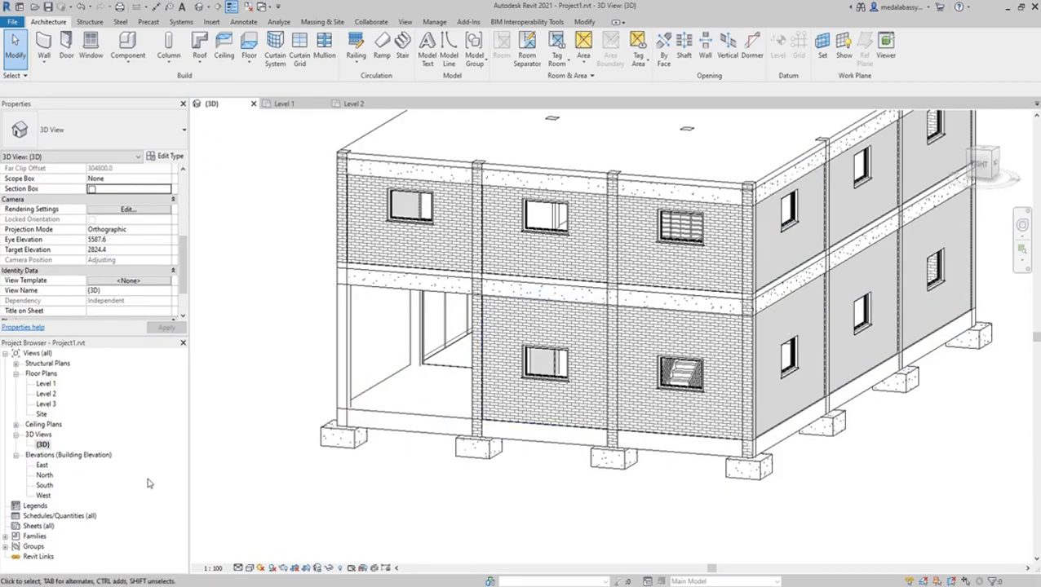
Step: On the Level 1 plan, place a tagged room in the small enclosed space in the building's upper-left corner
double_click(52, 384)
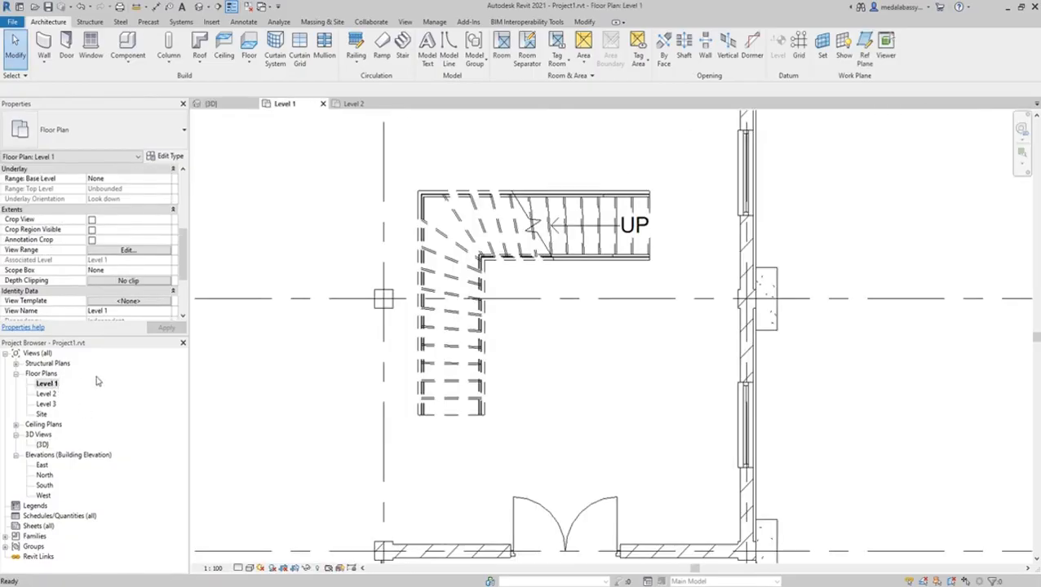
scroll(802, 280, "down", 3)
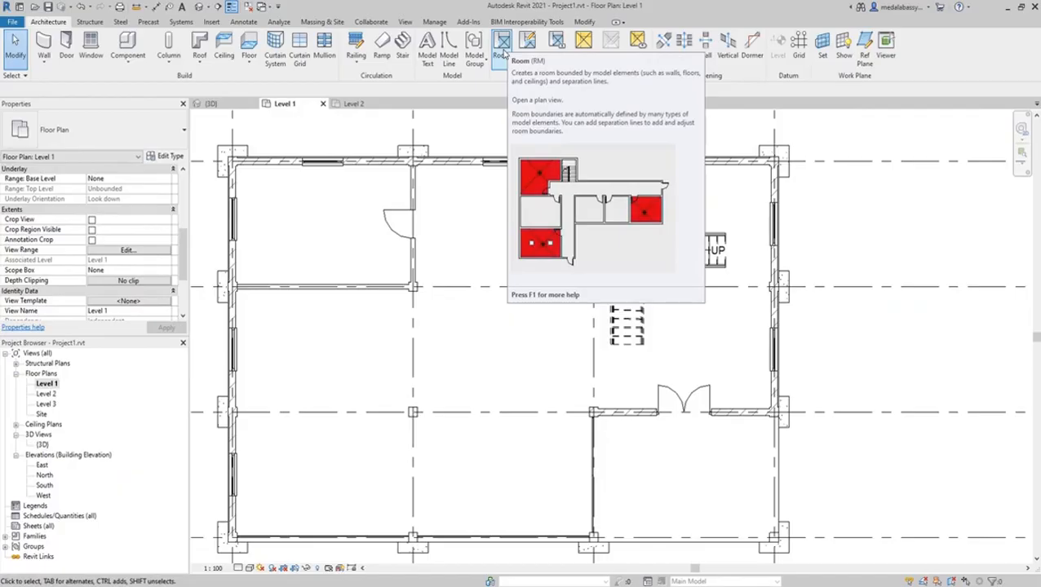
left_click(503, 54)
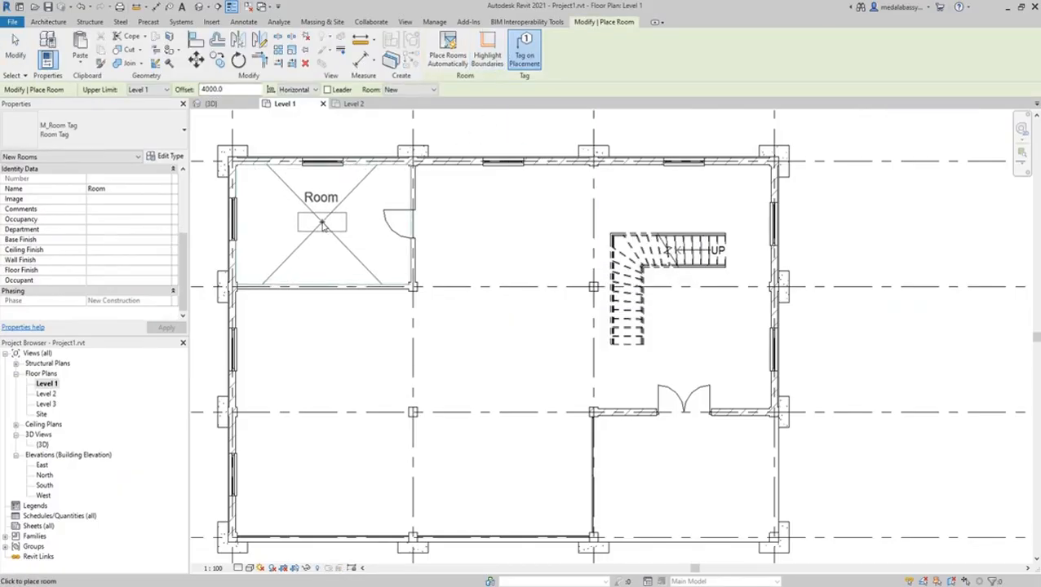
left_click(322, 225)
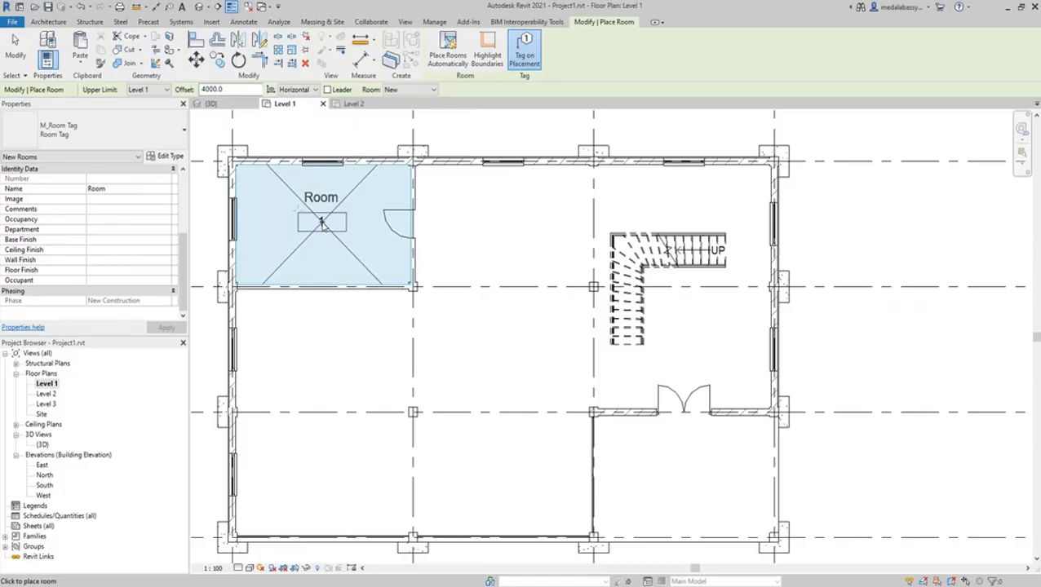
Step: Place a tagged room in the large remaining Level 1 space with its upper limit at Level 2 and an offset of 0
left_click(163, 90)
left_click(153, 113)
left_click(225, 90)
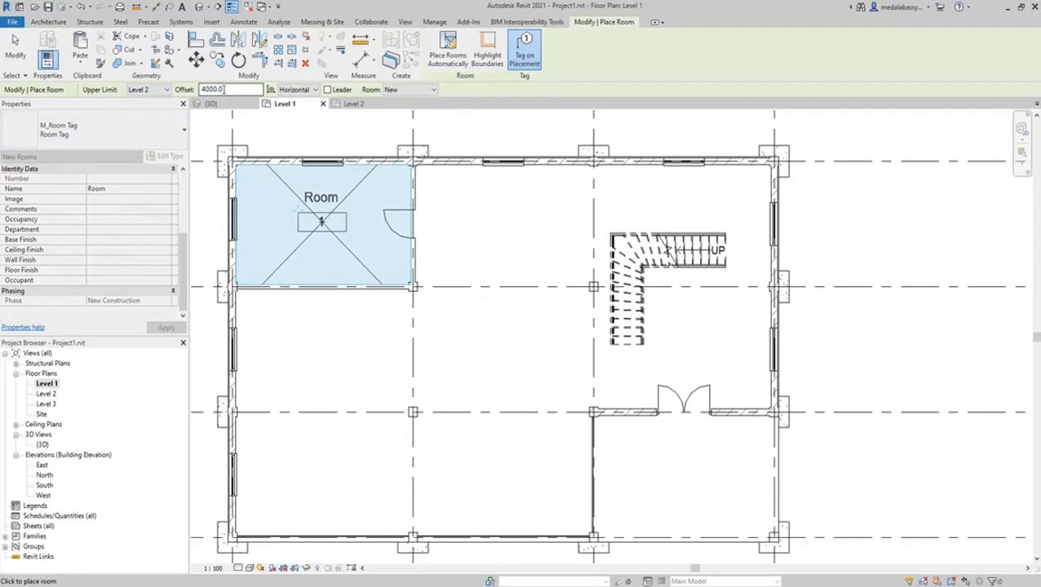
double_click(230, 90)
type("0")
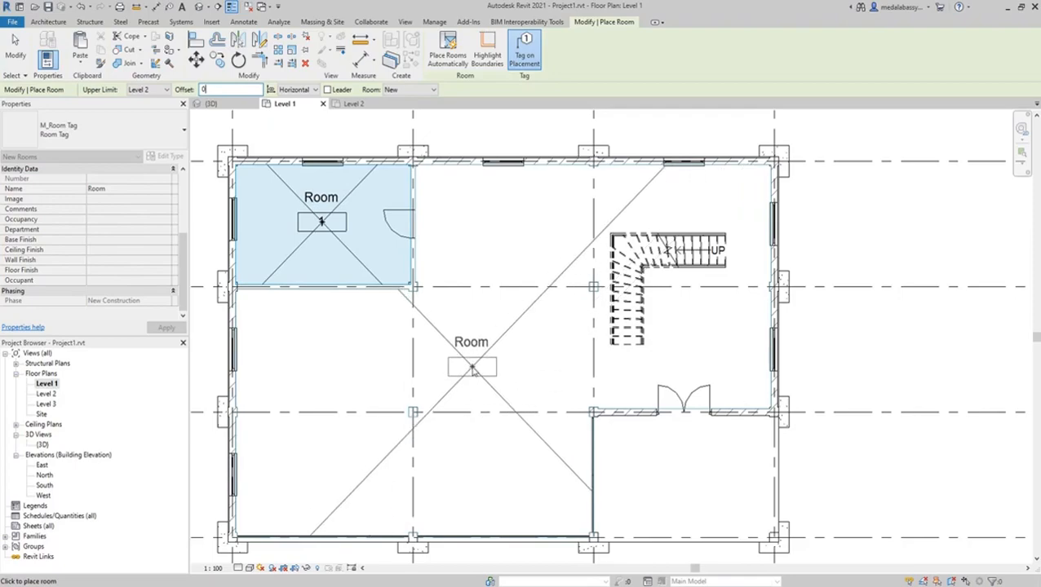
left_click(473, 371)
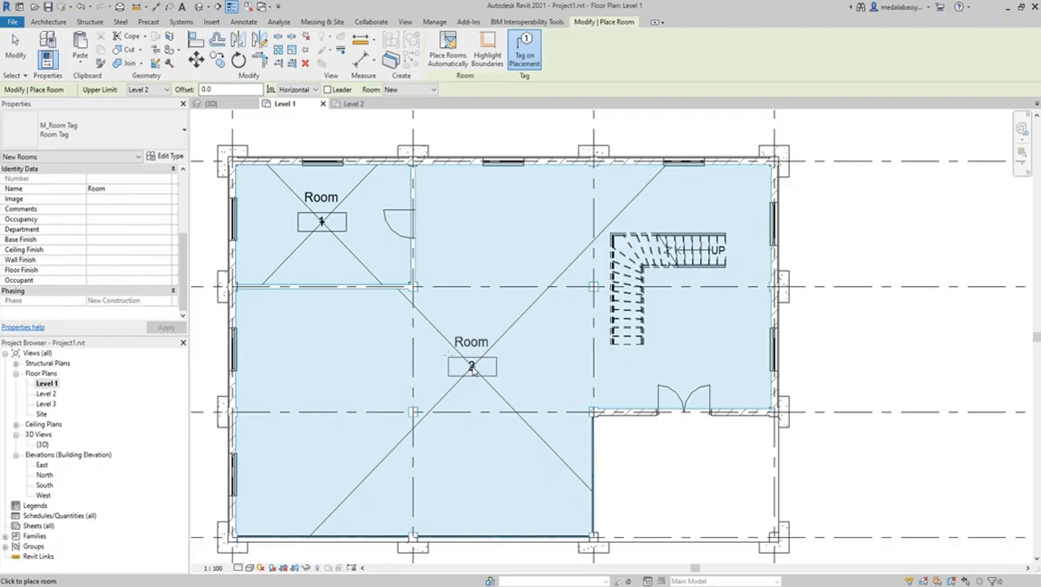
Step: On the Level 2 plan, start placing rooms with the upper limit set to Level 3 and the offset to 0
double_click(46, 394)
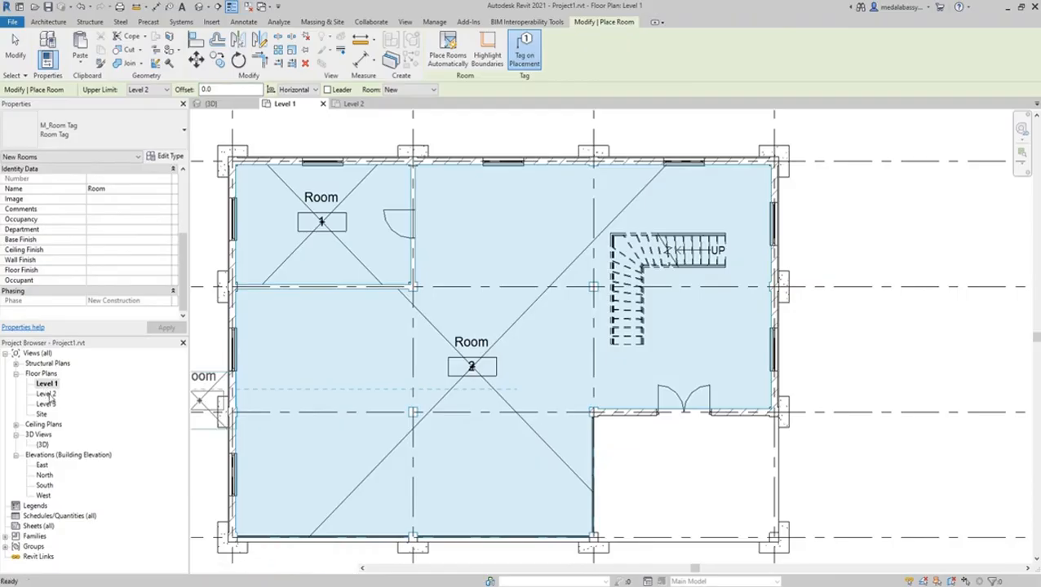
scroll(512, 396, "down", 4)
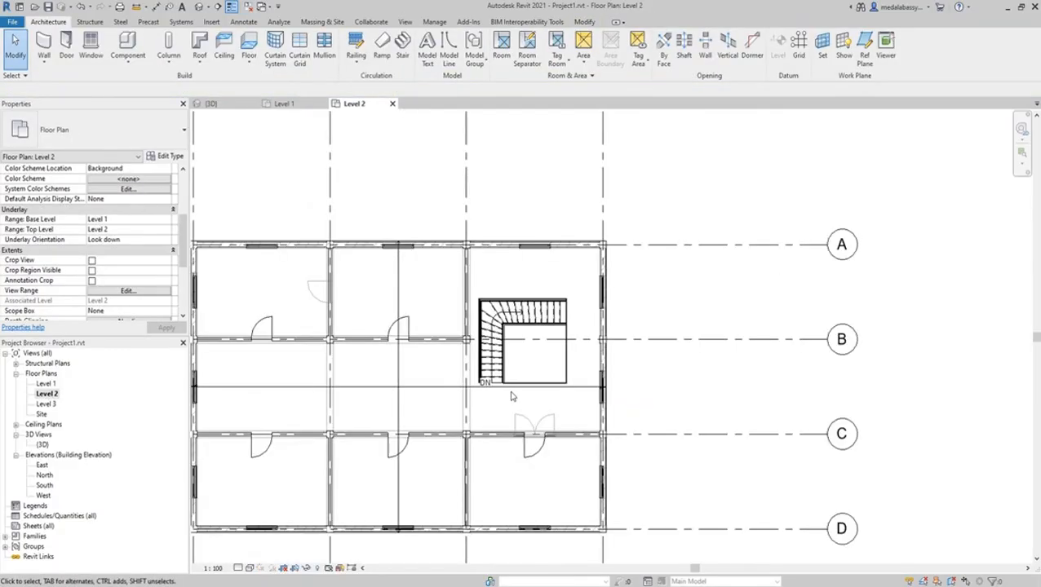
middle_click_drag(512, 396, 652, 363)
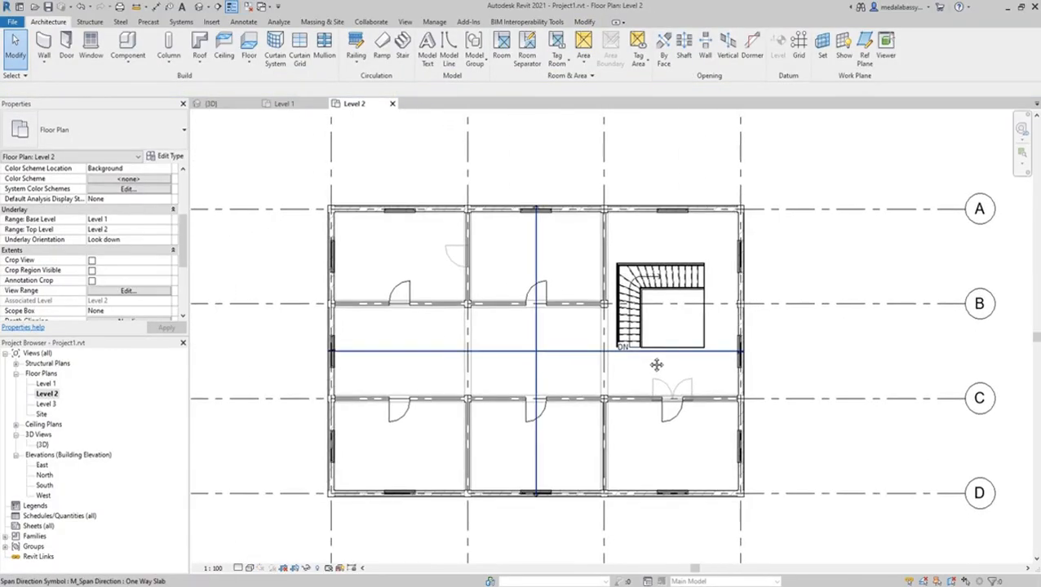
key("r")
key("m")
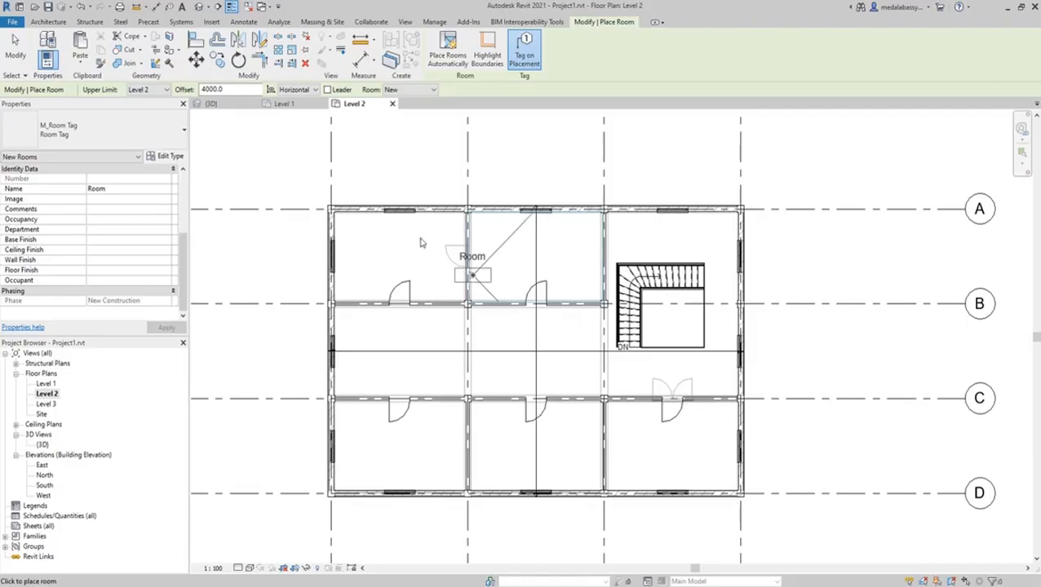
left_click(158, 90)
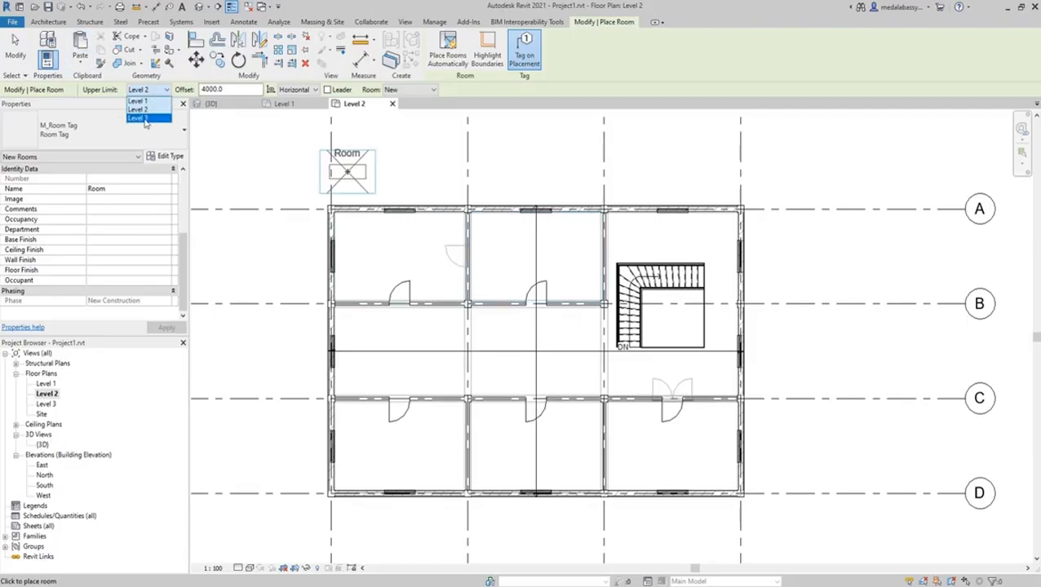
left_click(141, 118)
left_click(238, 88)
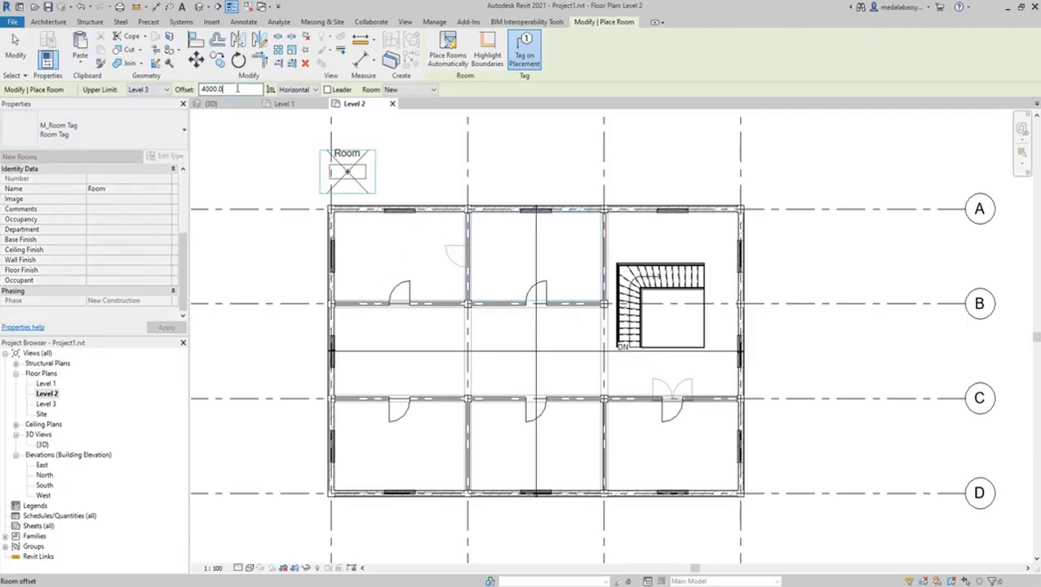
left_click_drag(237, 88, 166, 106)
type("0")
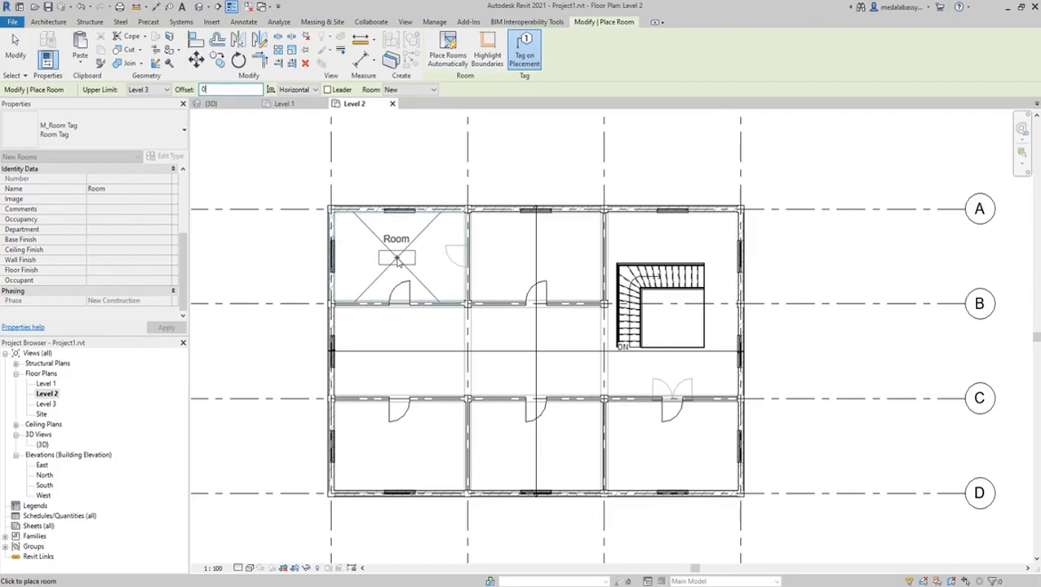
Step: Place tagged rooms in the two enclosed upper spaces, the three lower spaces and the central corridor area of Level 2
left_click(396, 258)
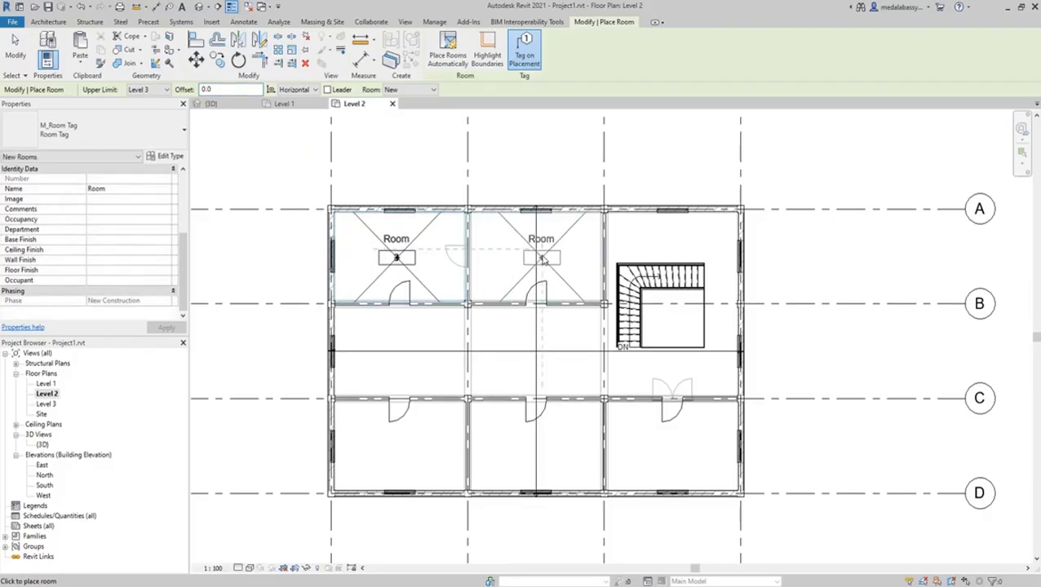
left_click(543, 260)
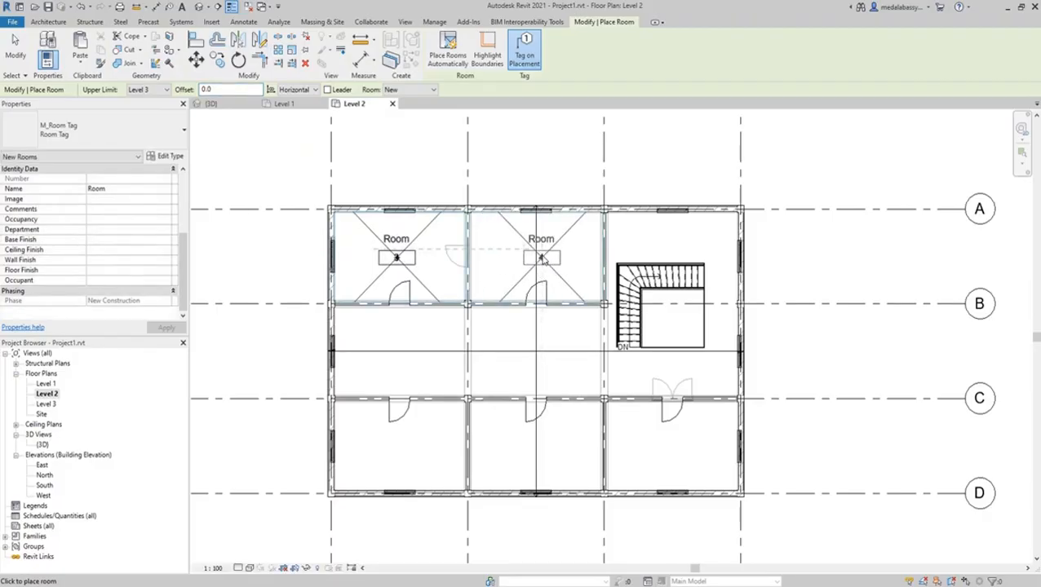
left_click(397, 453)
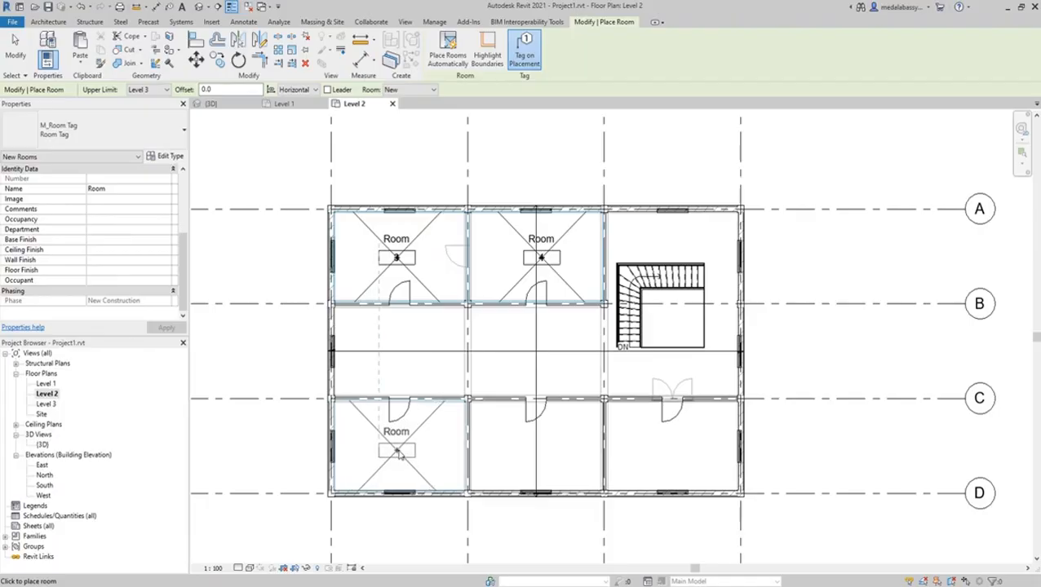
left_click(534, 445)
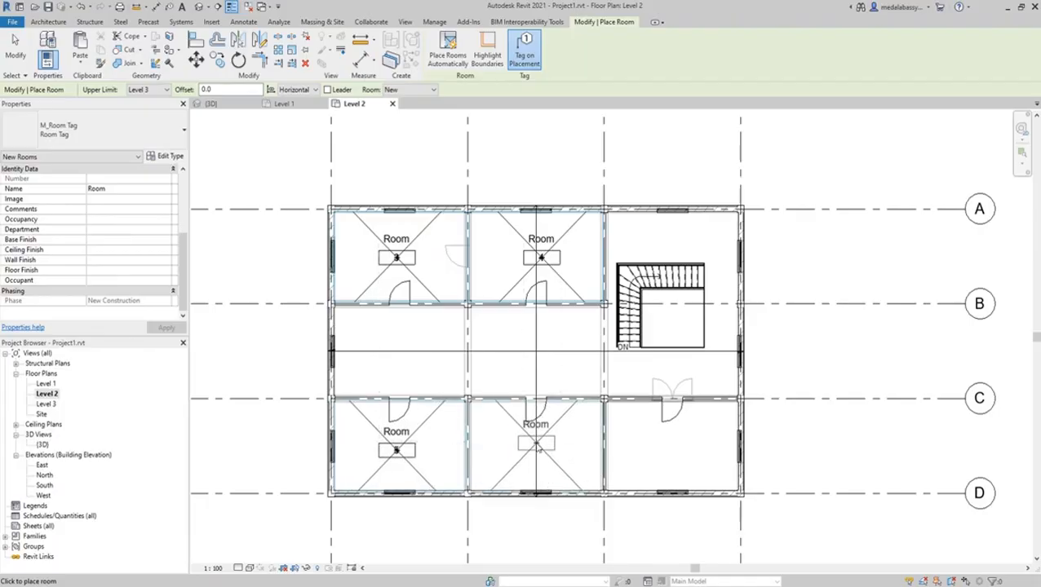
left_click(676, 447)
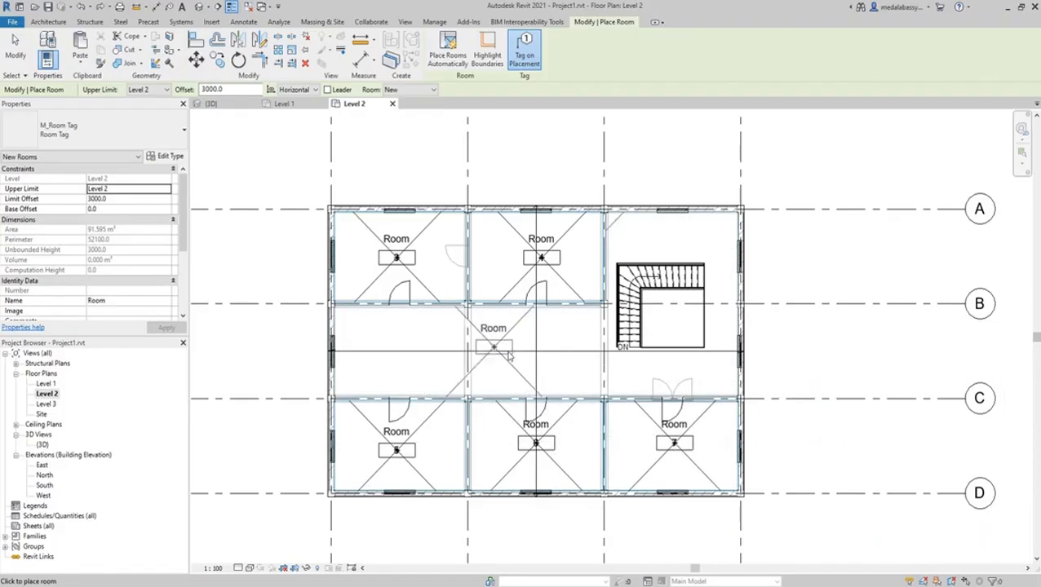
left_click(512, 355)
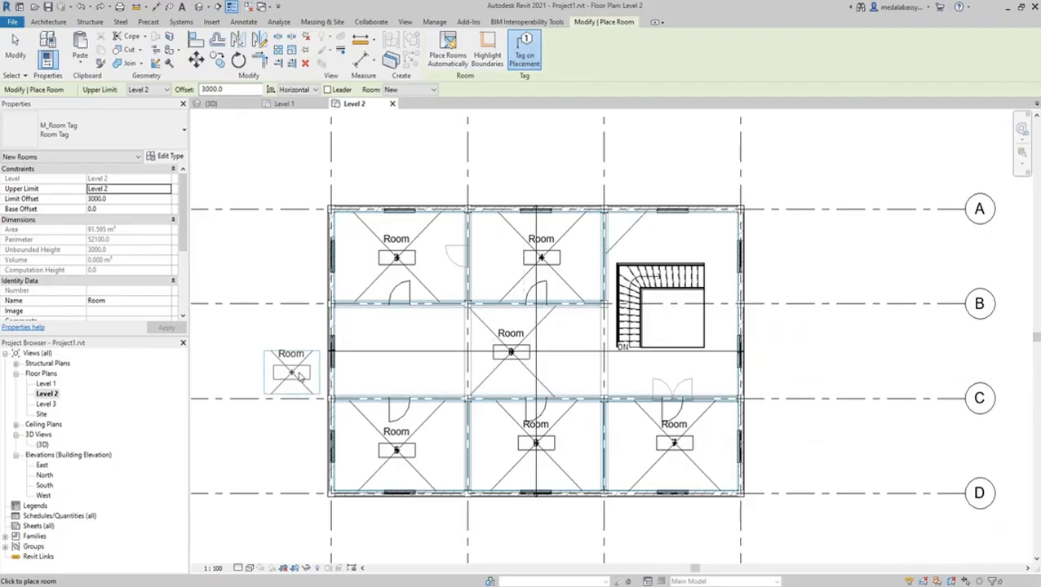
key("Escape")
key("Escape")
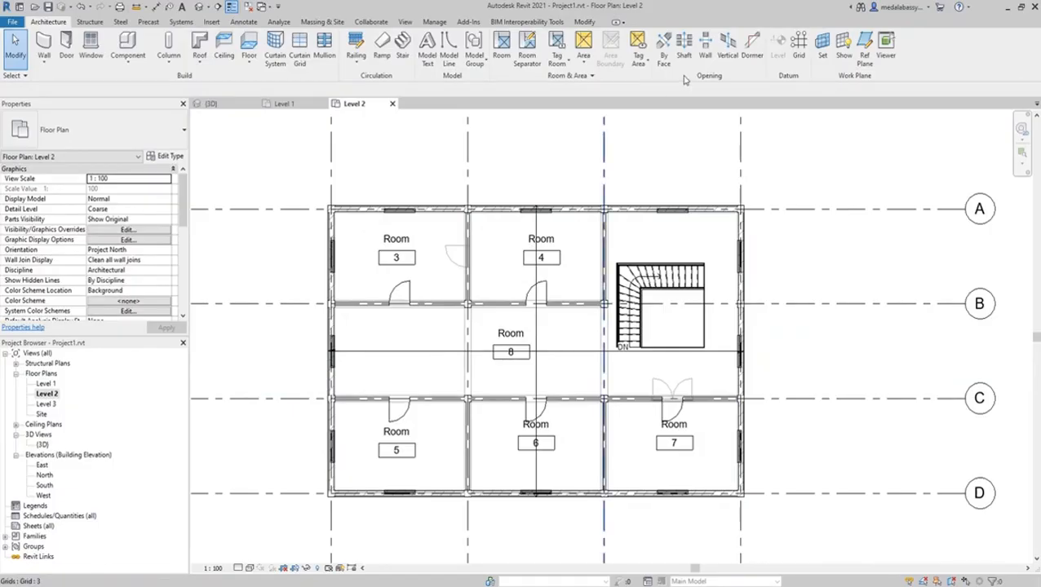
Step: Turn on Show Area in the M_Room Tag type properties so the room tags display their areas
left_click(560, 65)
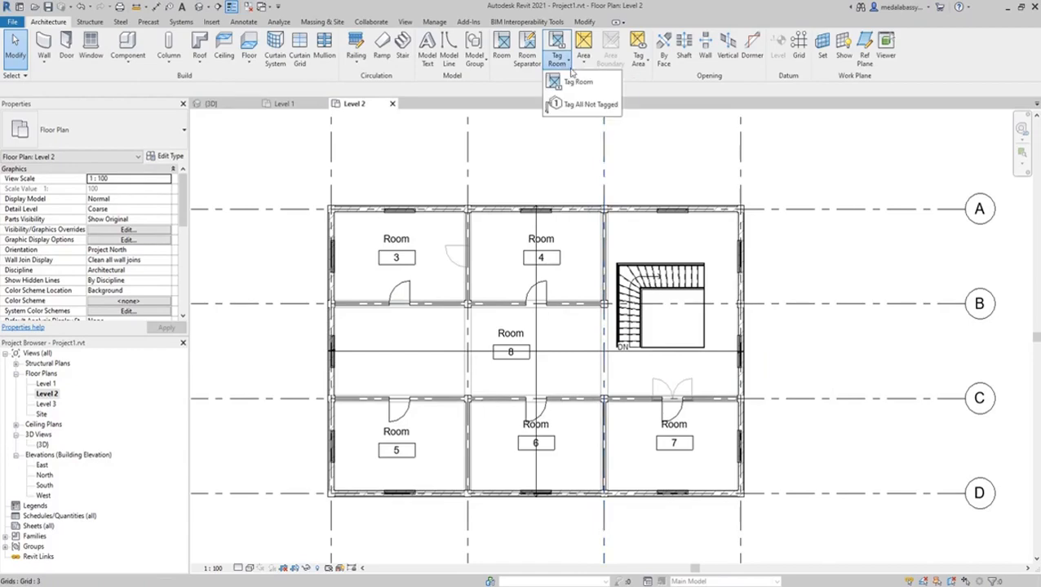
left_click(577, 82)
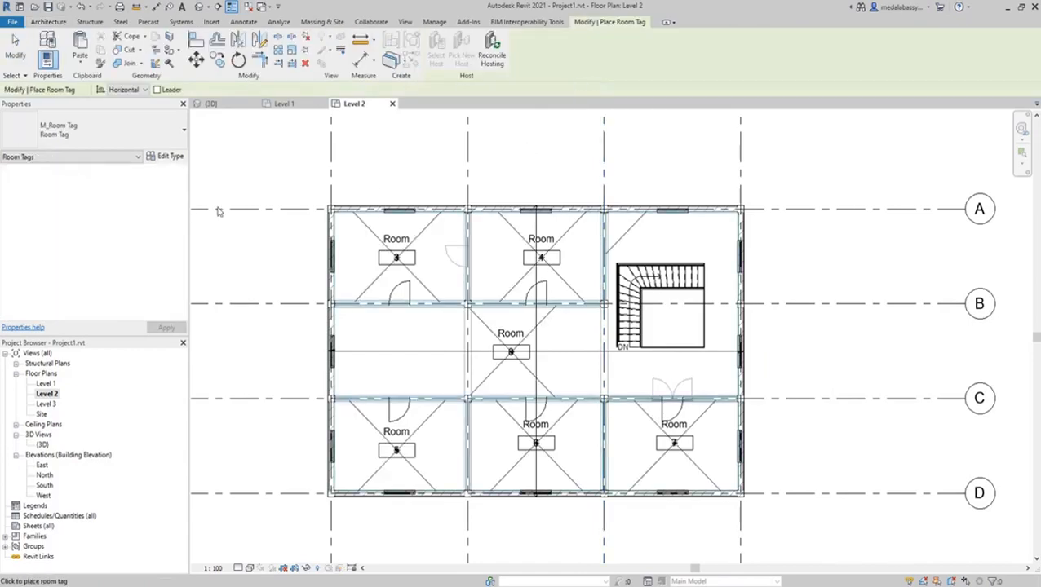
left_click(170, 157)
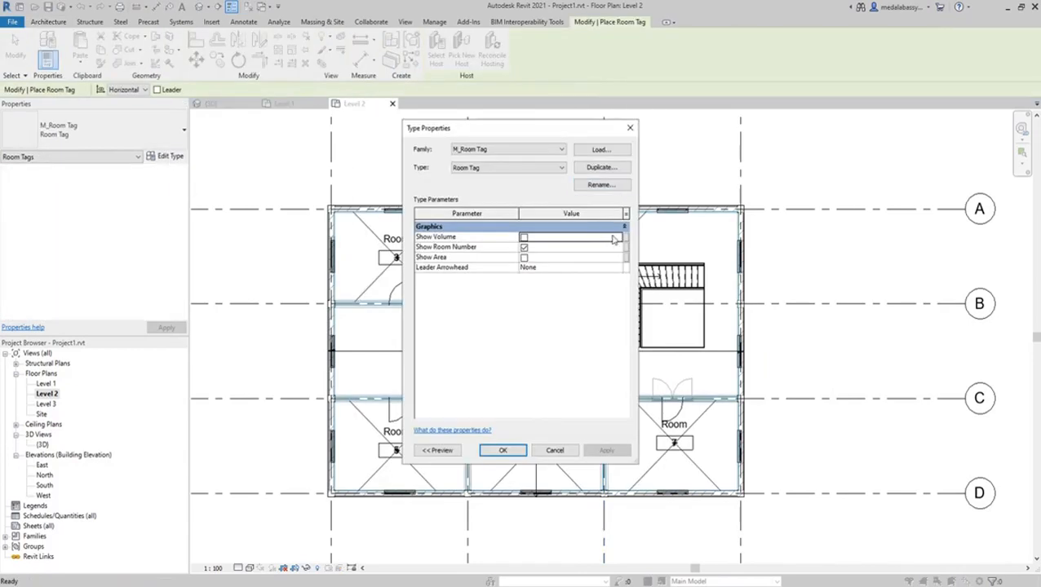
left_click(525, 258)
left_click(523, 257)
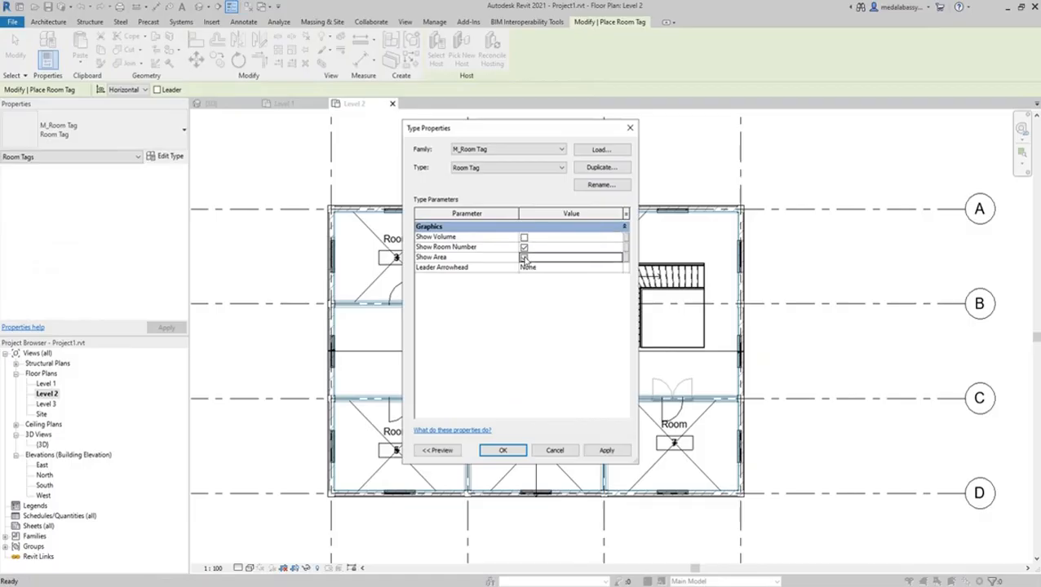
left_click(503, 451)
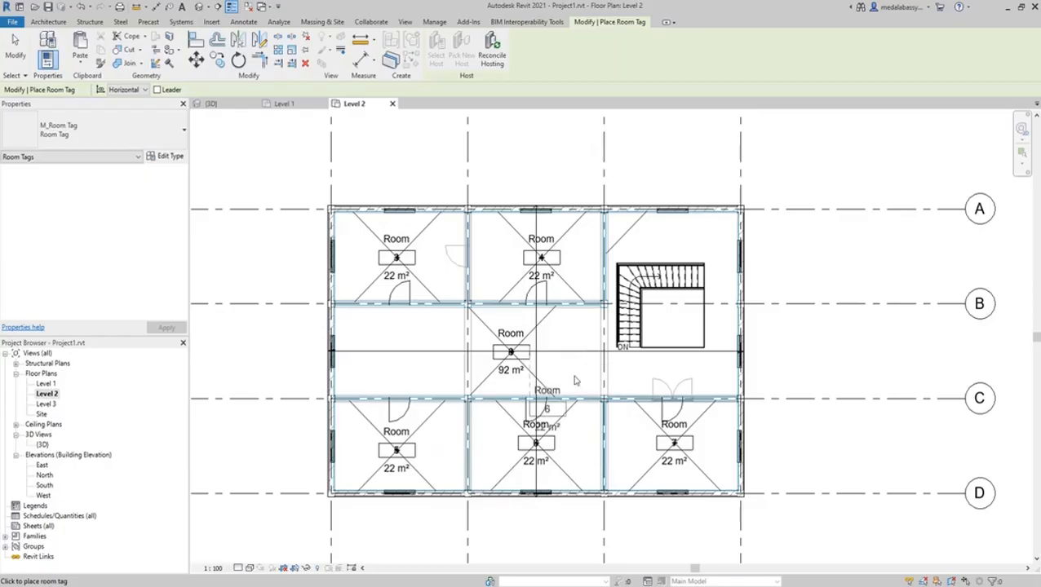
key("Escape")
key("Escape")
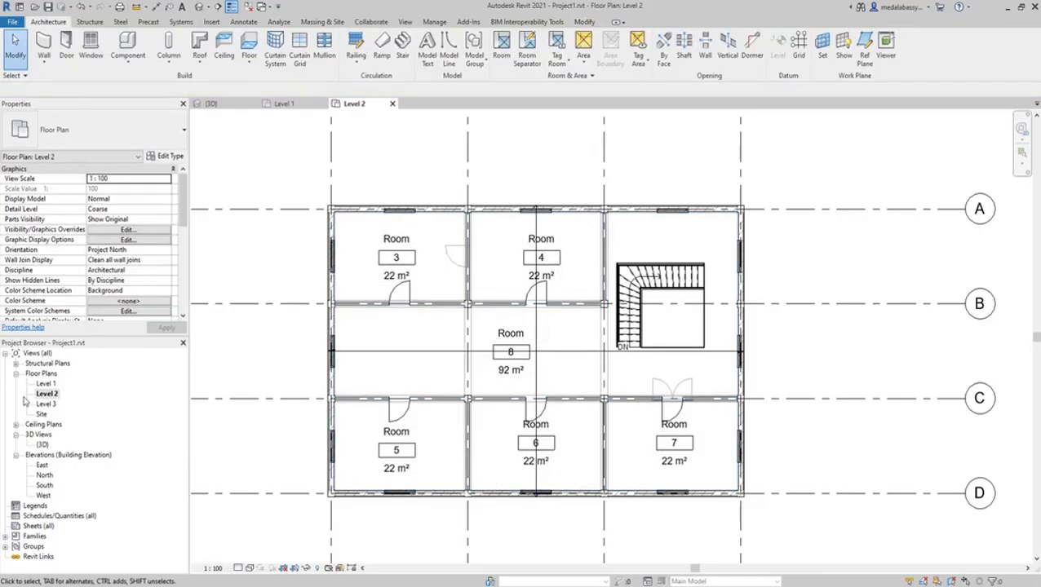
Step: On the Level 1 plan, start an aligned dimension string across the first upper-wall bay, referencing both vertical grid lines and both window edges
double_click(46, 384)
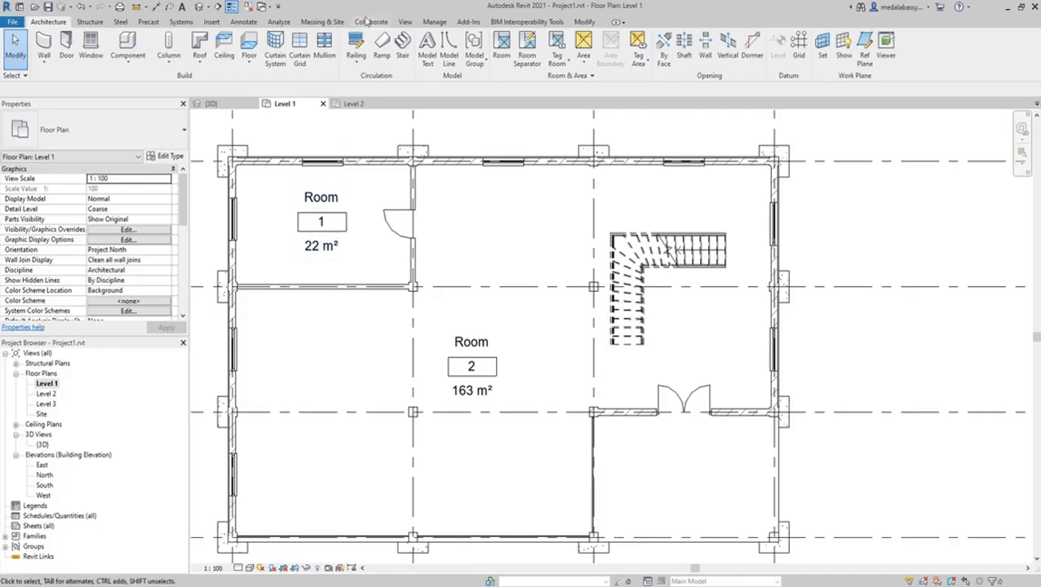
left_click(248, 27)
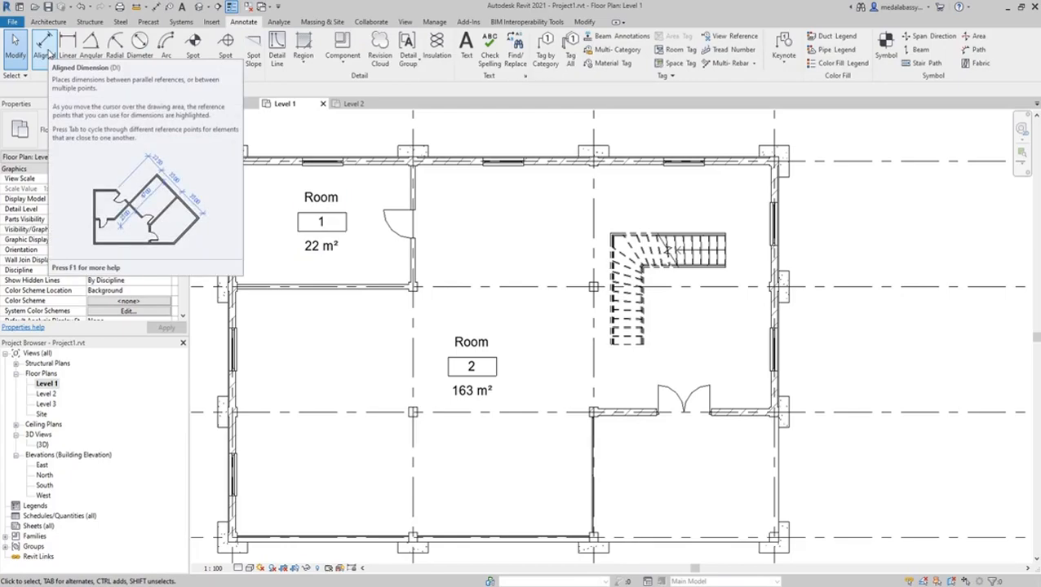
left_click(46, 49)
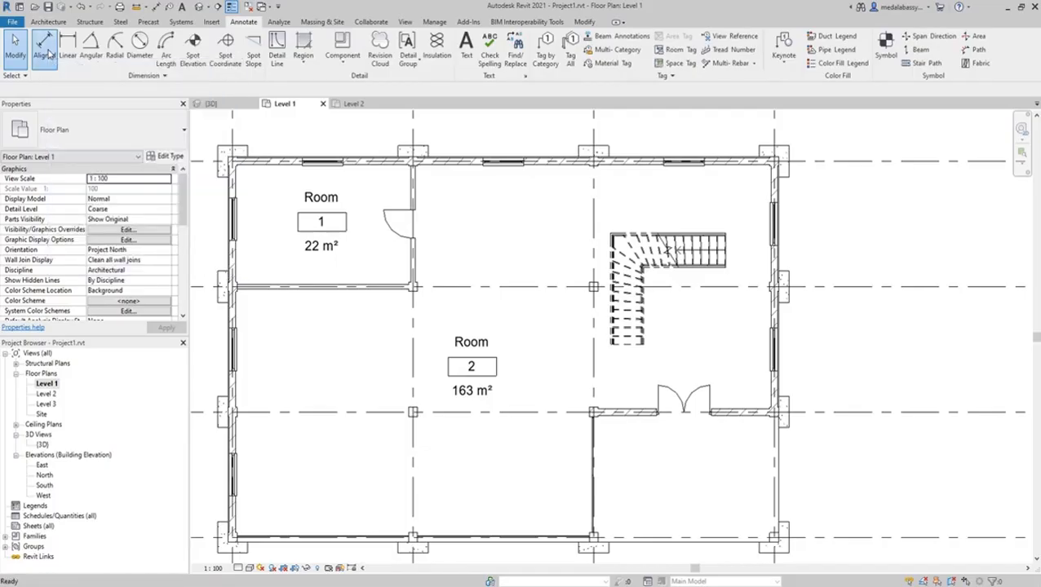
left_click(233, 130)
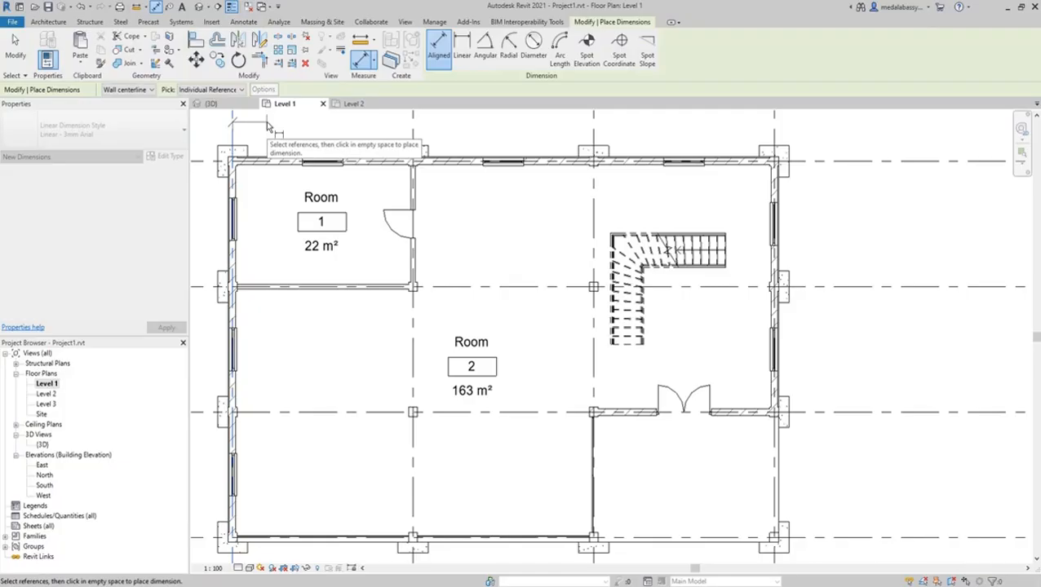
left_click(302, 162)
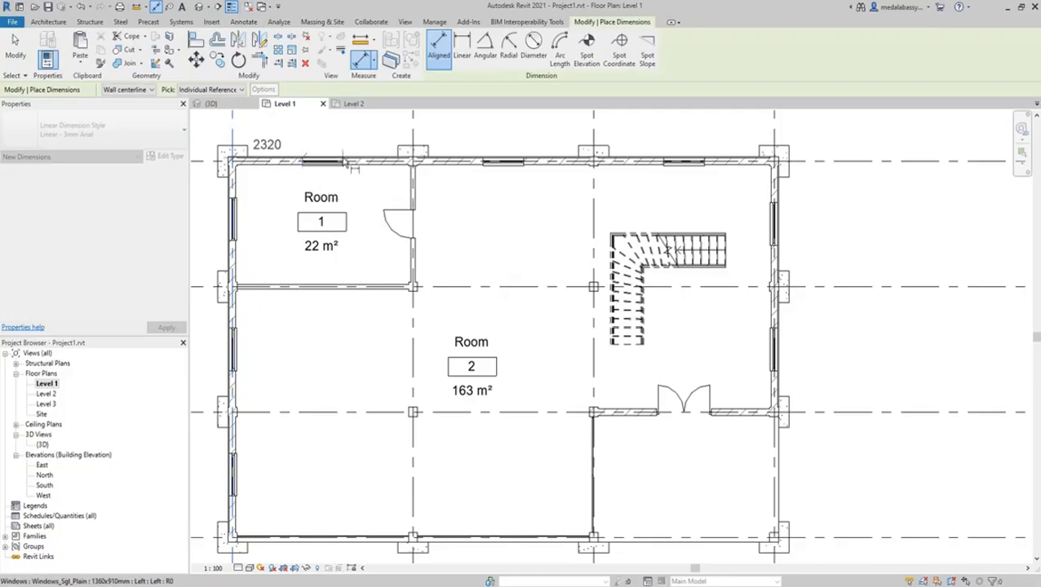
left_click(343, 164)
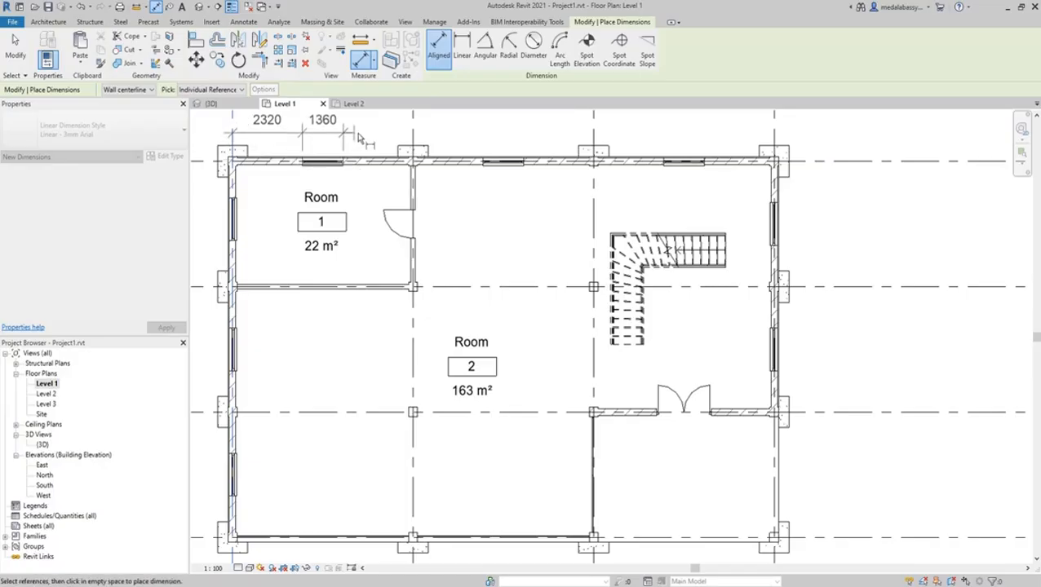
left_click(412, 130)
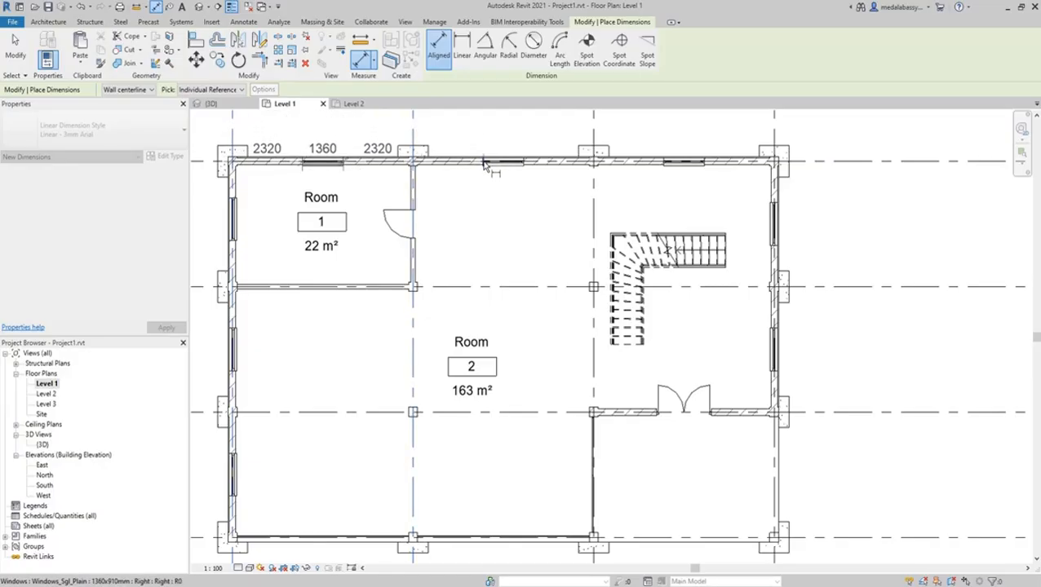
Step: Continue the dimension string through the window edges and grid lines of the remaining two bays and place it above the upper wall
left_click(484, 164)
left_click(523, 166)
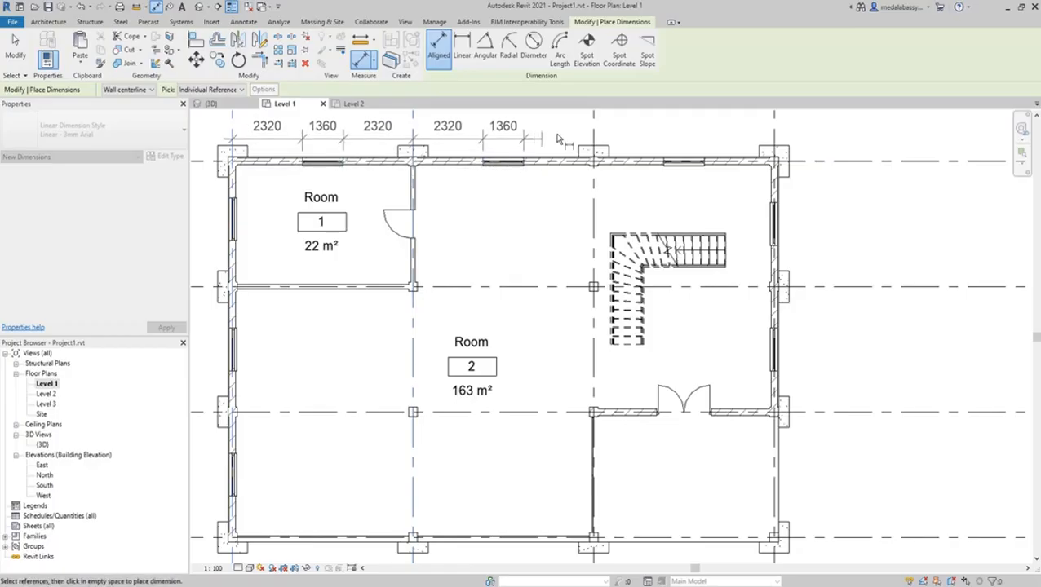
left_click(594, 135)
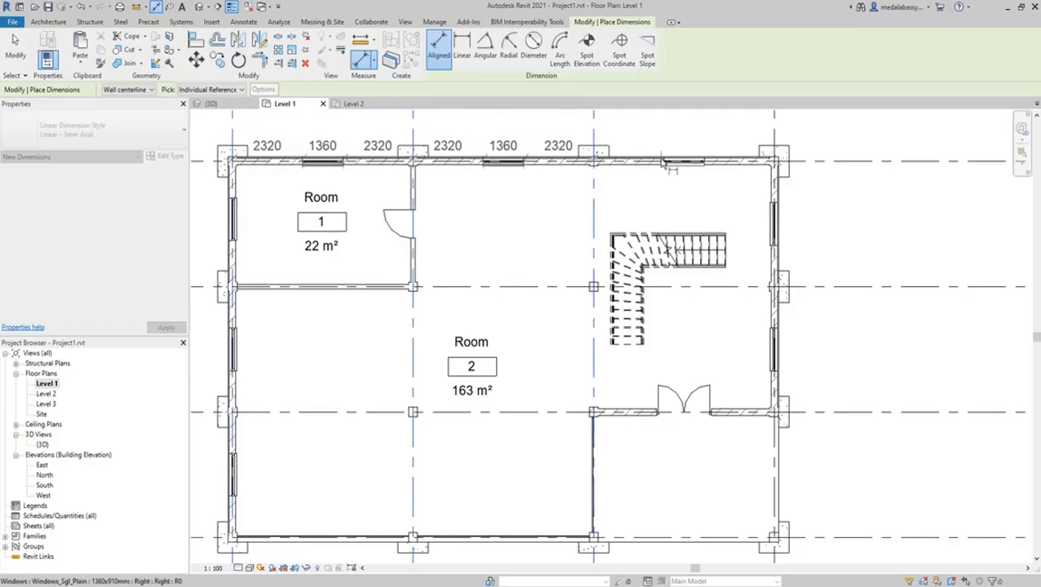
left_click(663, 163)
left_click(705, 166)
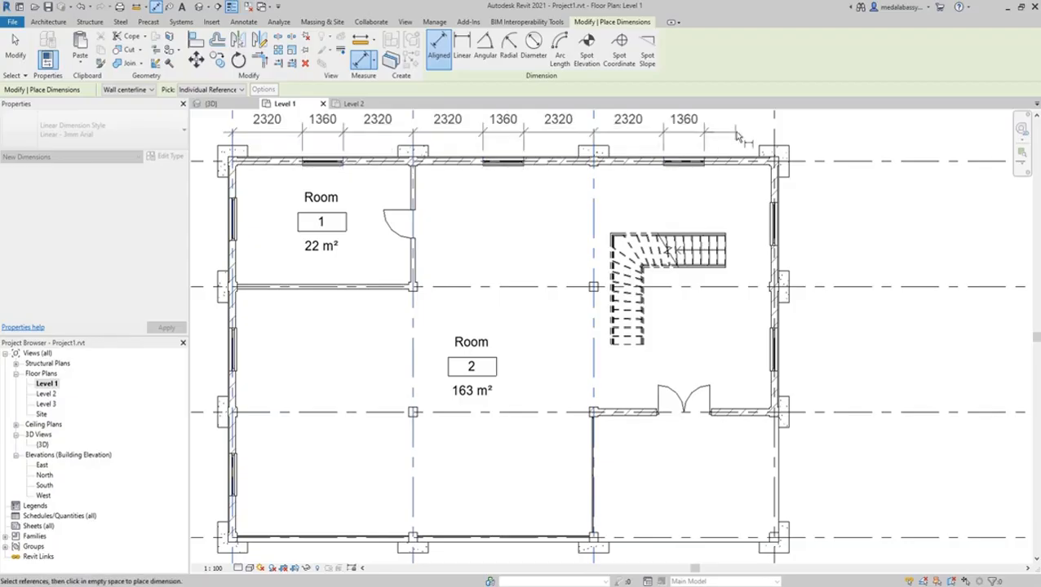
left_click(776, 128)
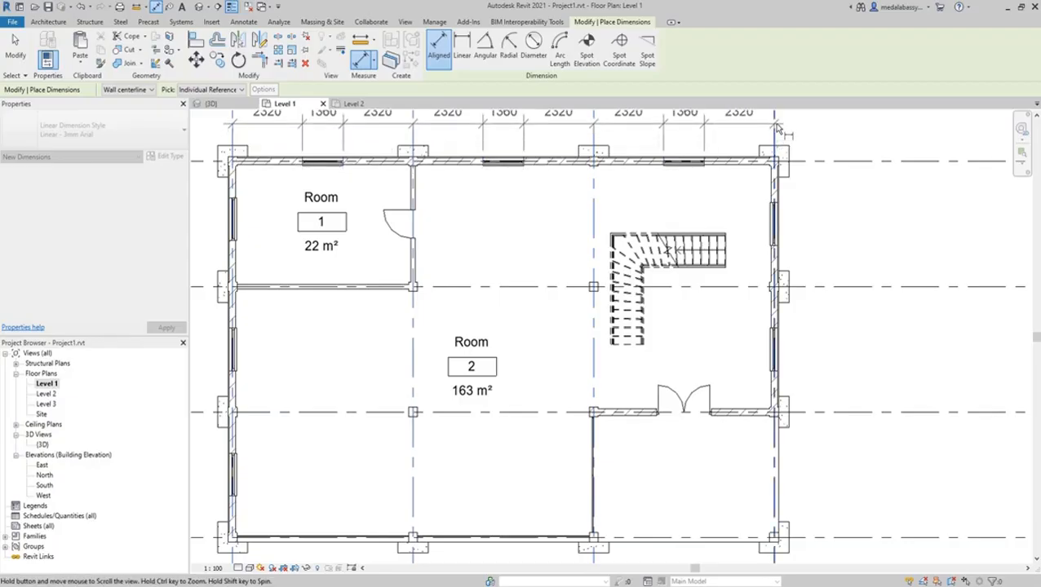
scroll(776, 128, "up", 4)
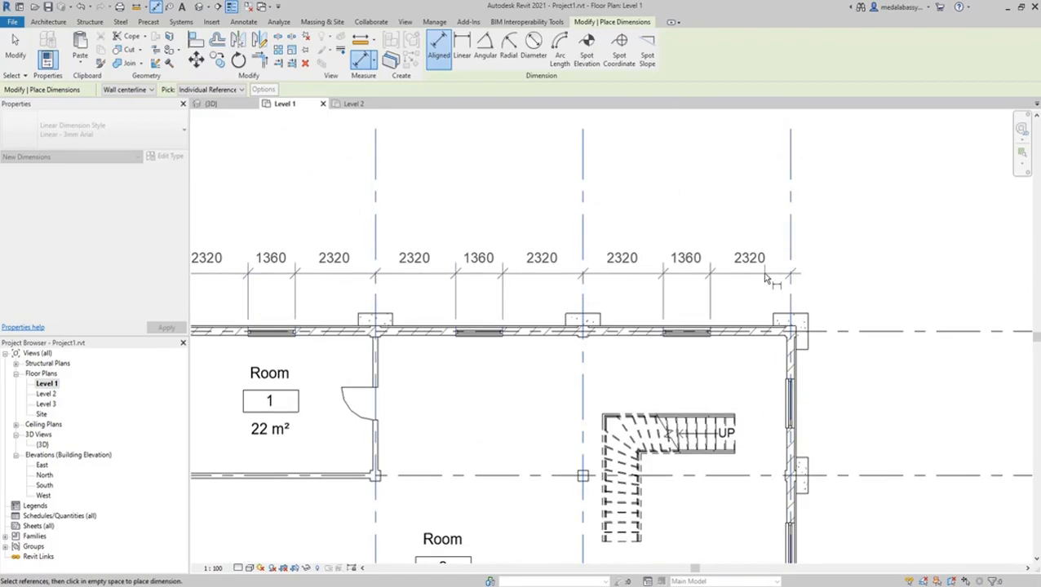
left_click(765, 279)
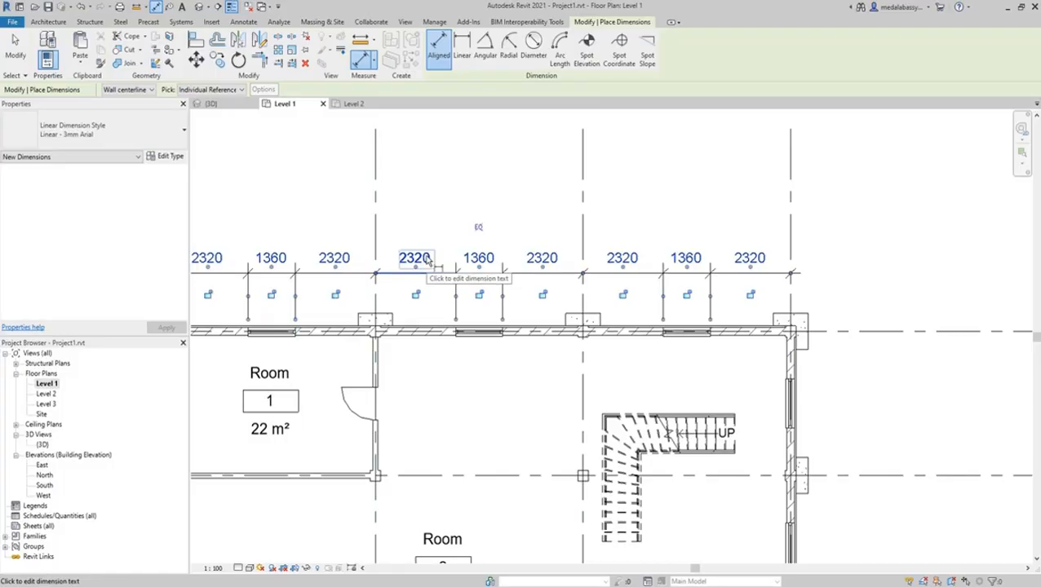
key("Escape")
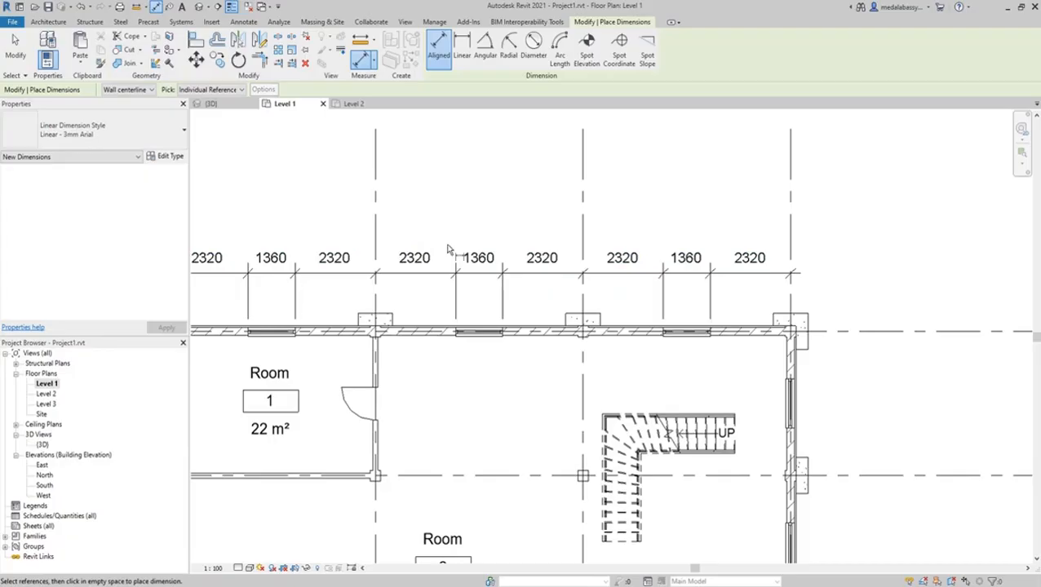
Step: Create a camera view from the lower-left part of Room 2 looking horizontally past grid line 4, and display it in Realistic style
scroll(447, 249, "down", 3)
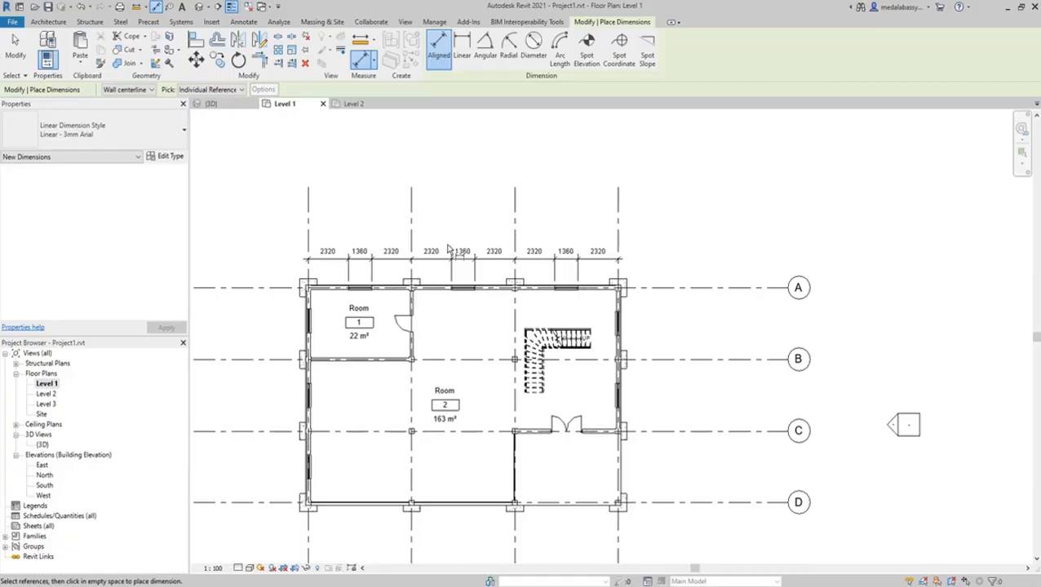
middle_click_drag(447, 249, 580, 199)
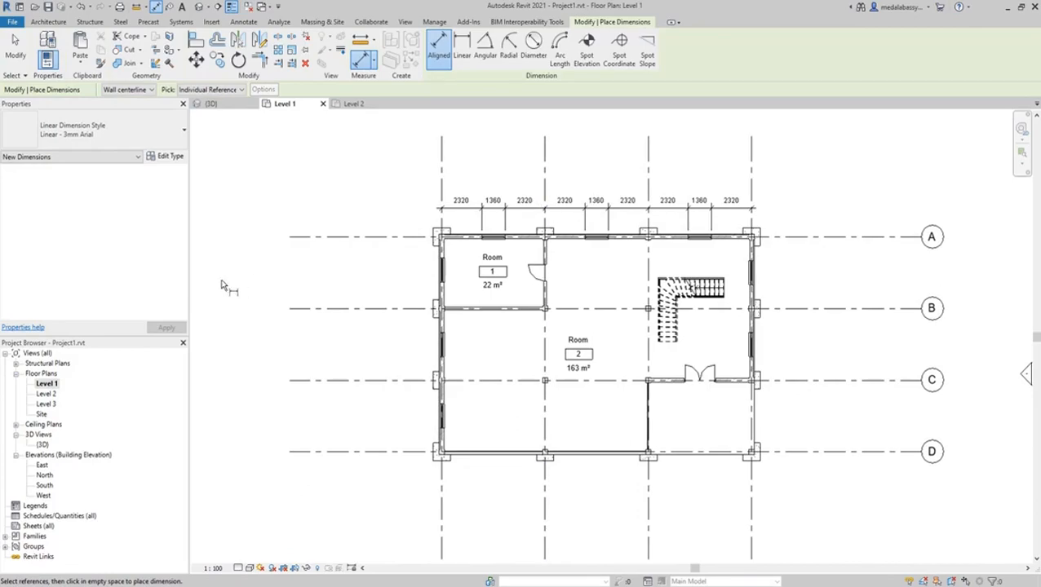
left_click(209, 6)
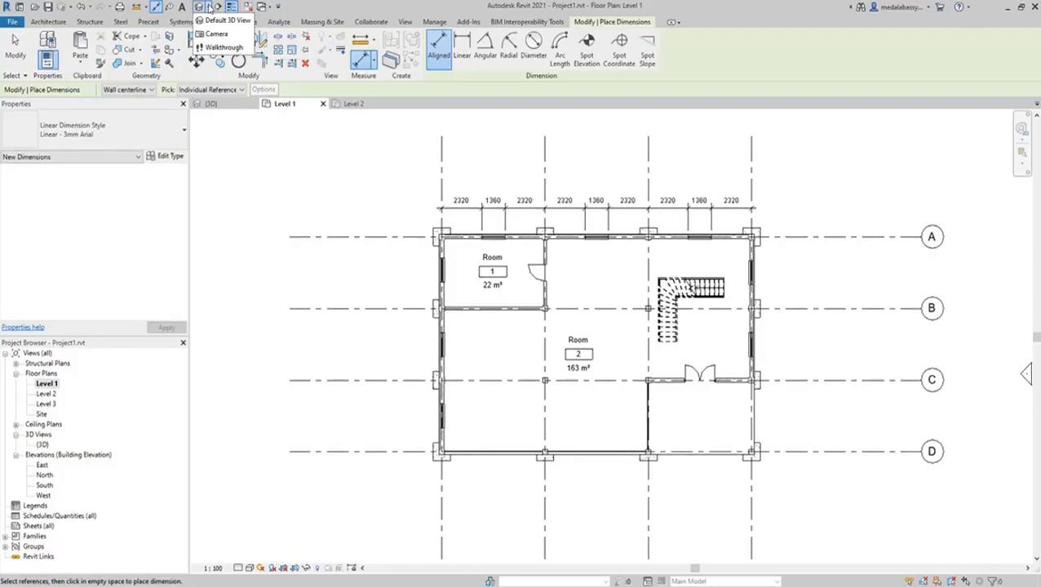
left_click(216, 34)
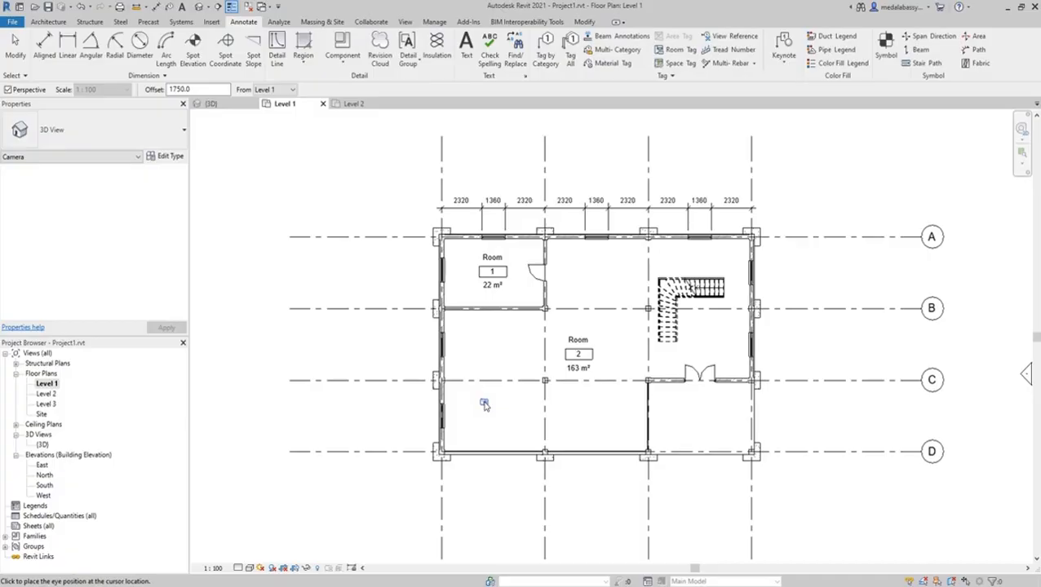
left_click(484, 405)
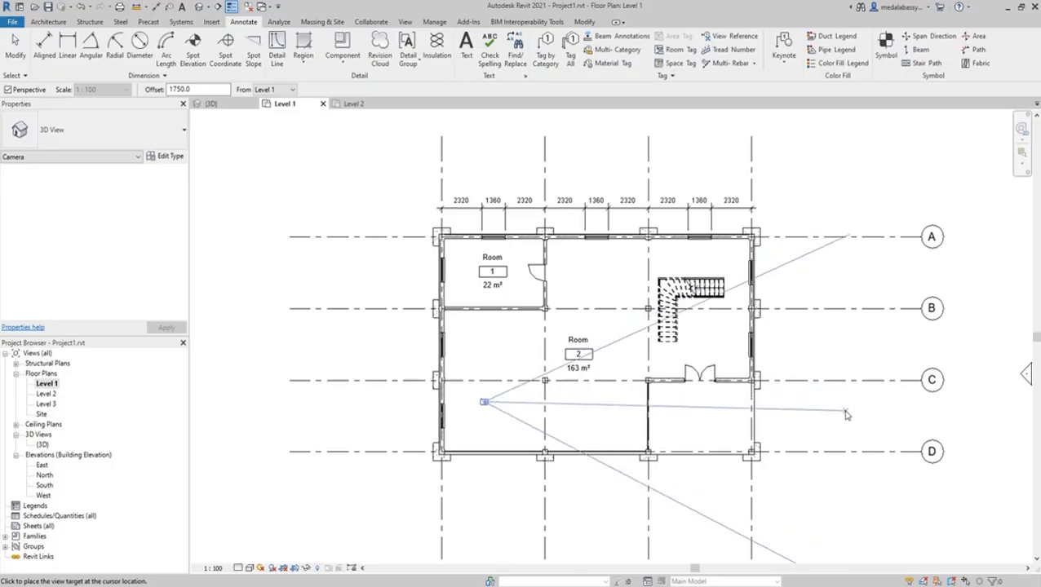
left_click(910, 408)
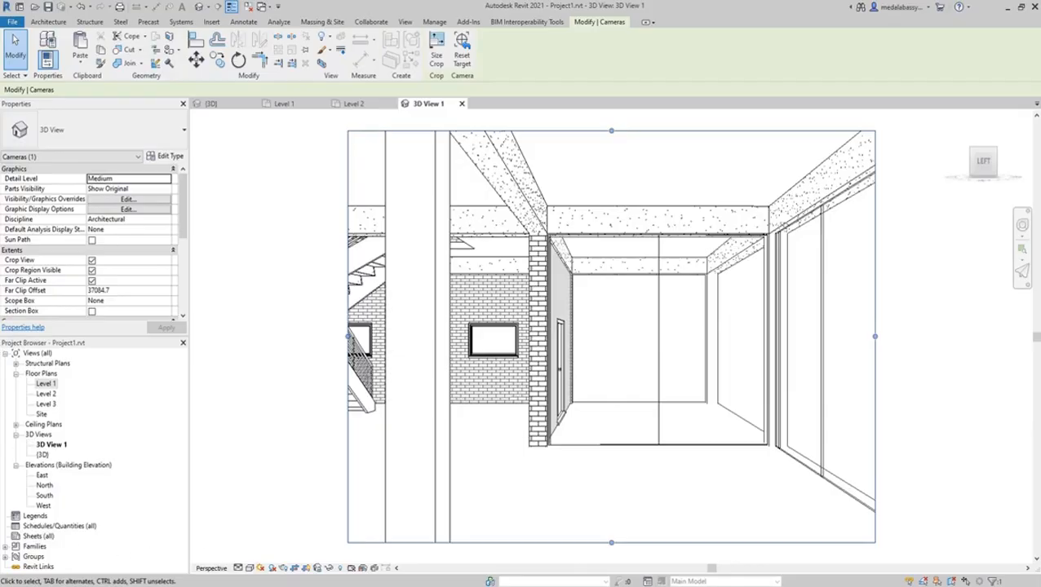
left_click(249, 568)
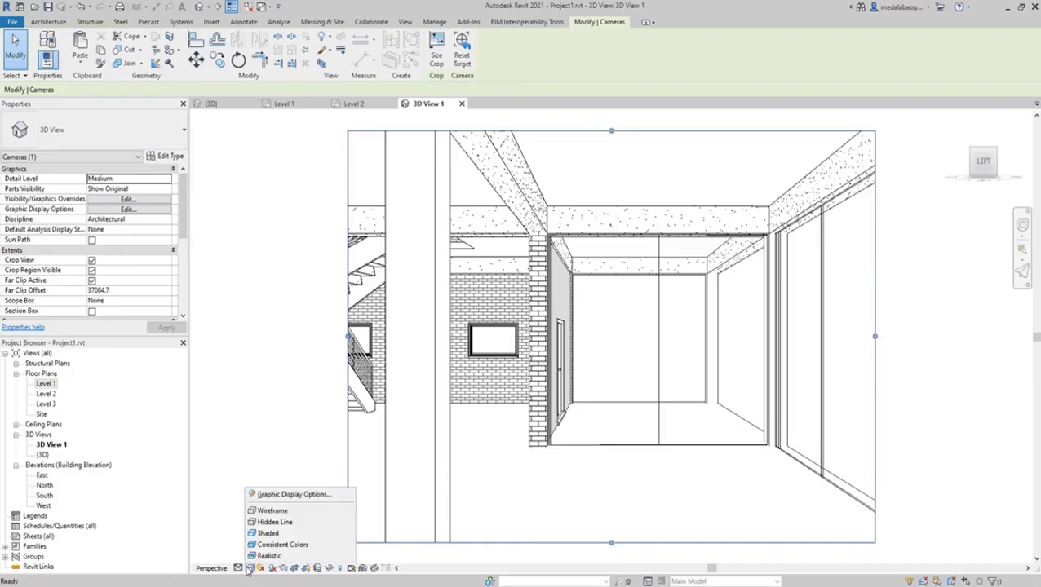
left_click(266, 556)
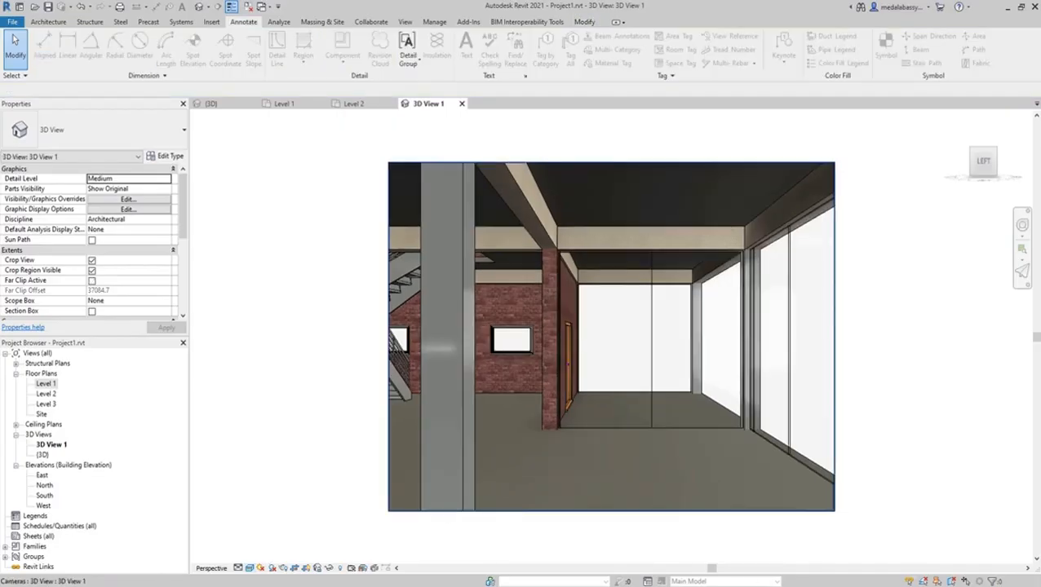
mouse_move(888, 578)
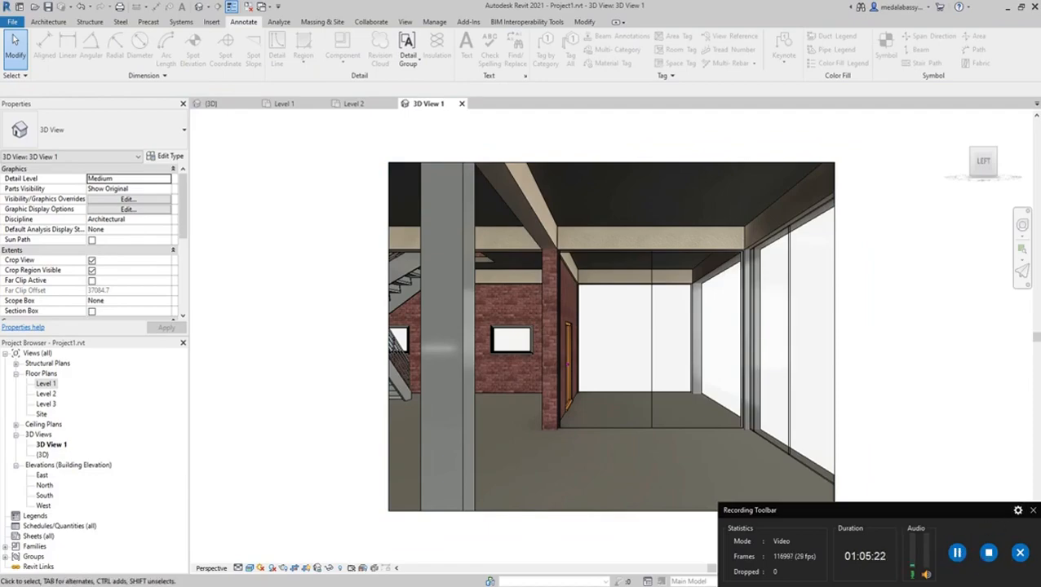
left_click(909, 585)
left_click(889, 576)
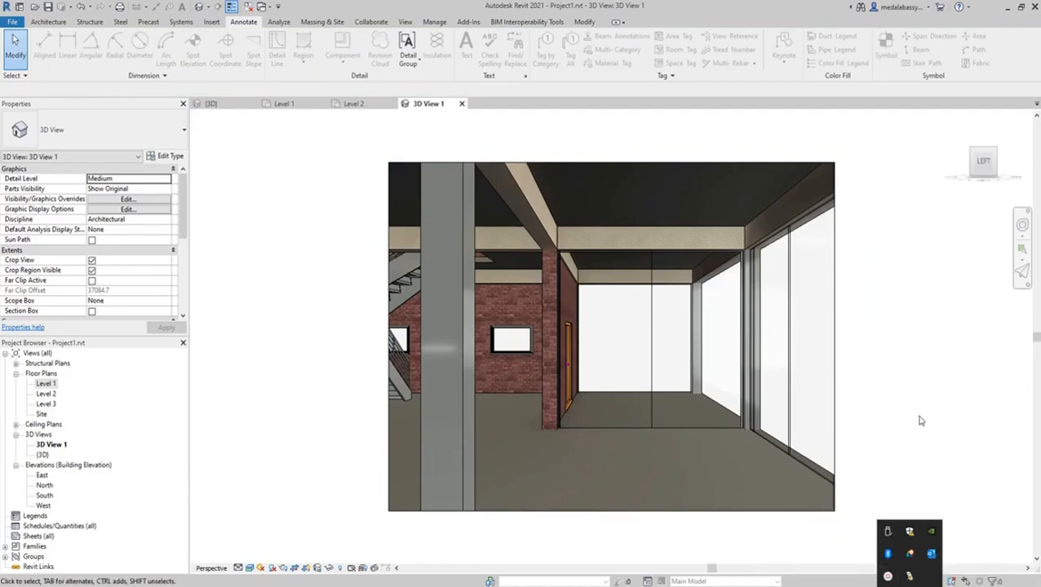
left_click(920, 420)
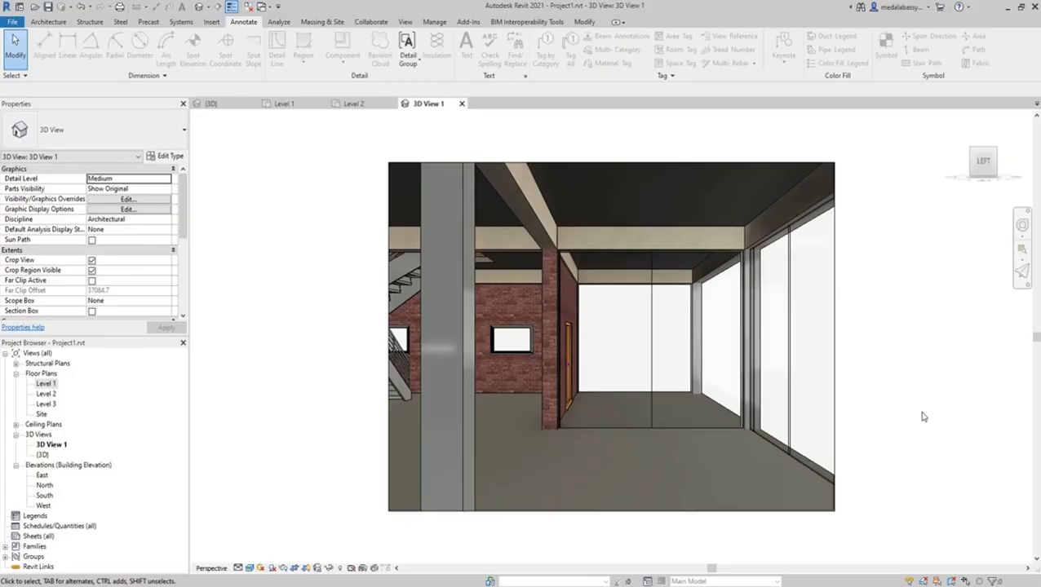
Step: Set the camera view's visual style to Hidden Line
left_click(249, 568)
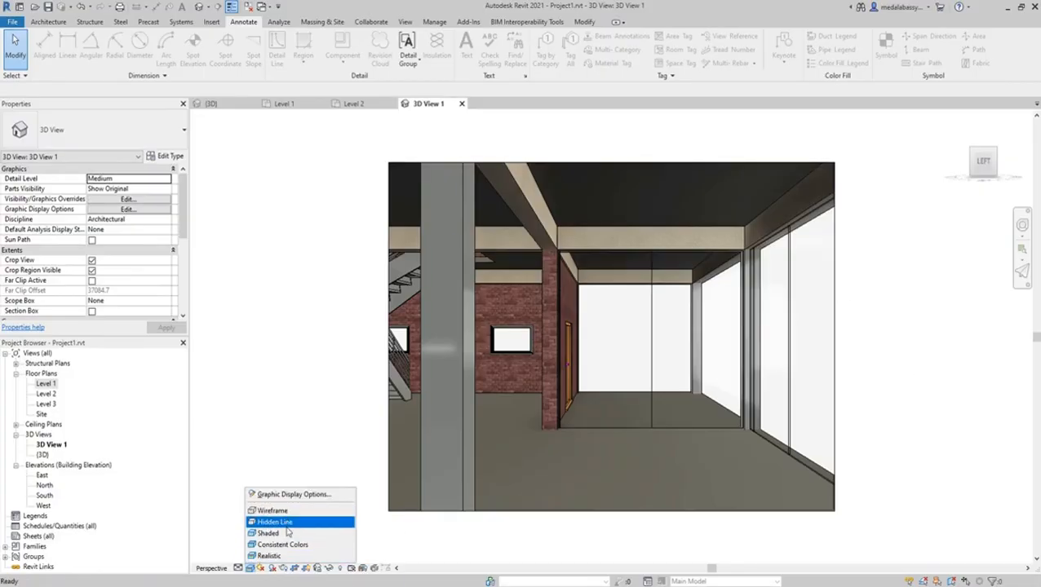
left_click(282, 523)
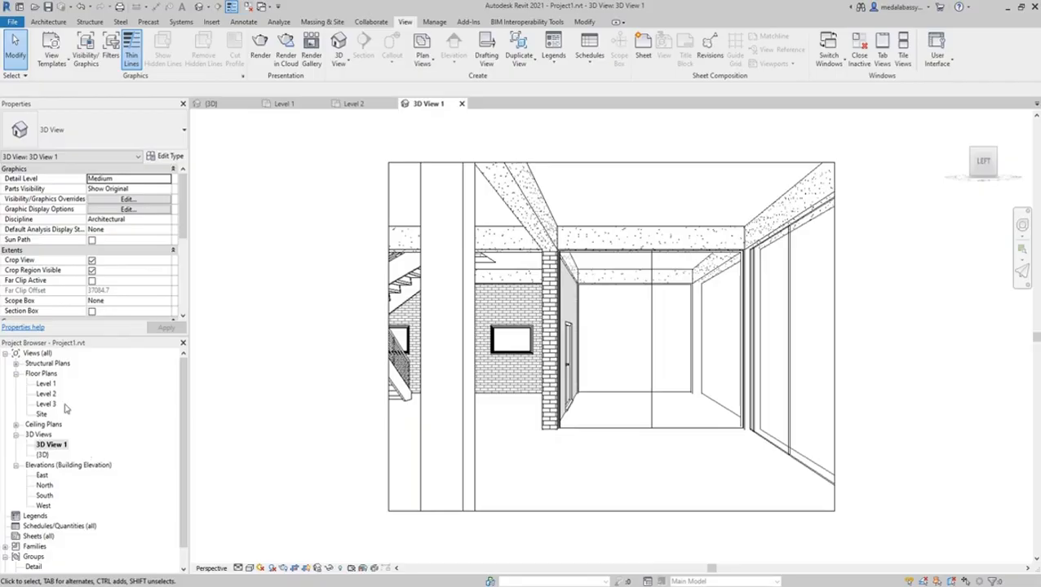
Step: Open the Level 1 floor plan and make its crop region visible
double_click(44, 384)
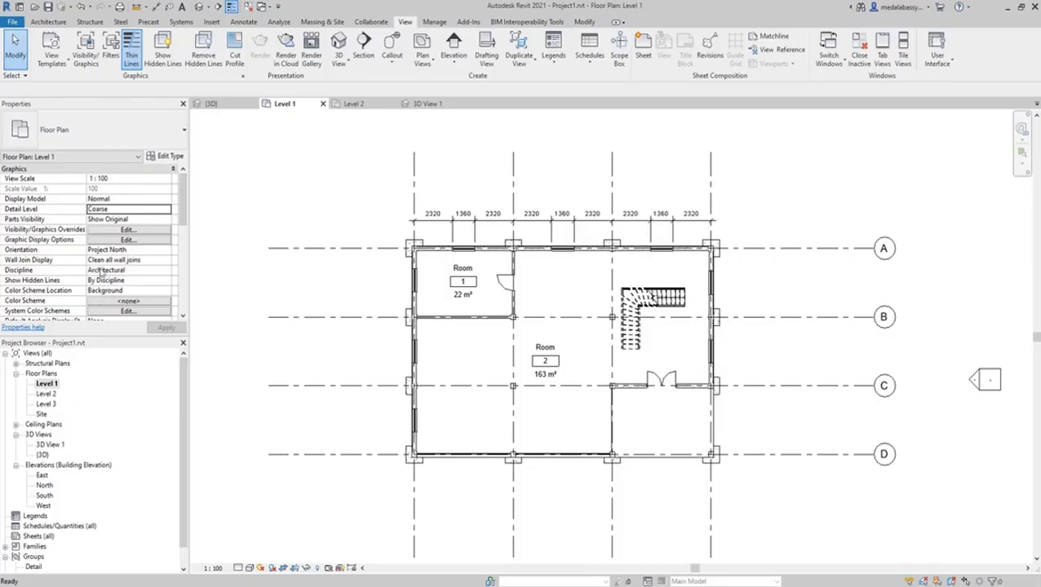
scroll(99, 272, "down", 3)
scroll(121, 274, "down", 1)
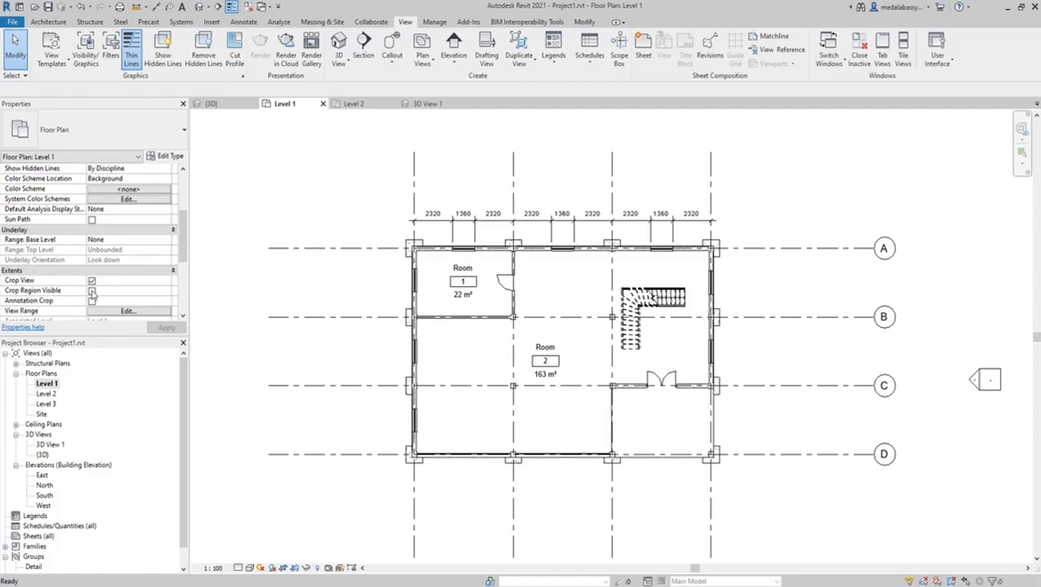
left_click(92, 291)
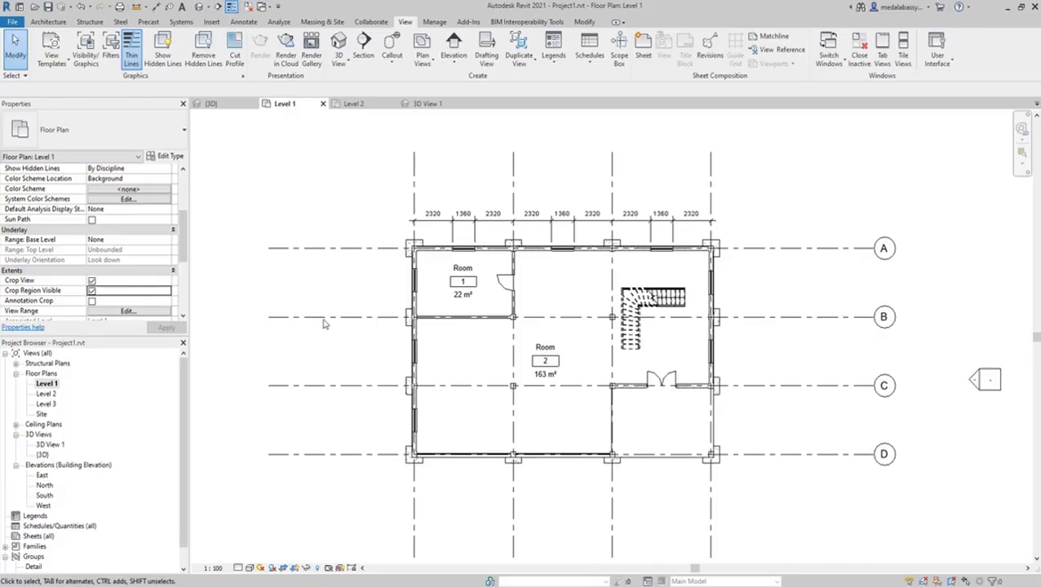
Step: Widen the Level 1 crop region by moving its right edge well beyond the east elevation marker
scroll(329, 323, "down", 3)
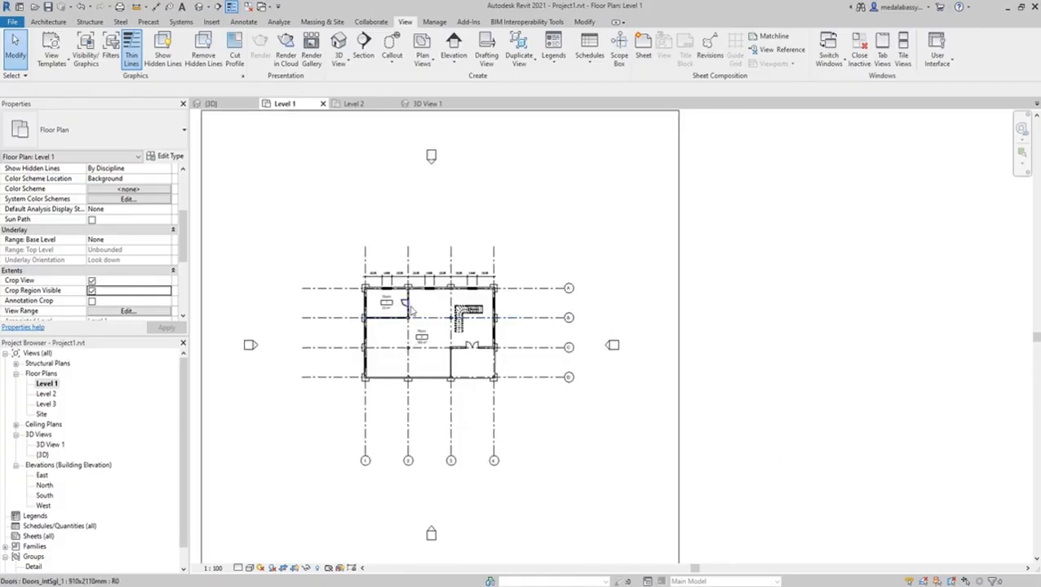
scroll(818, 277, "down", 1)
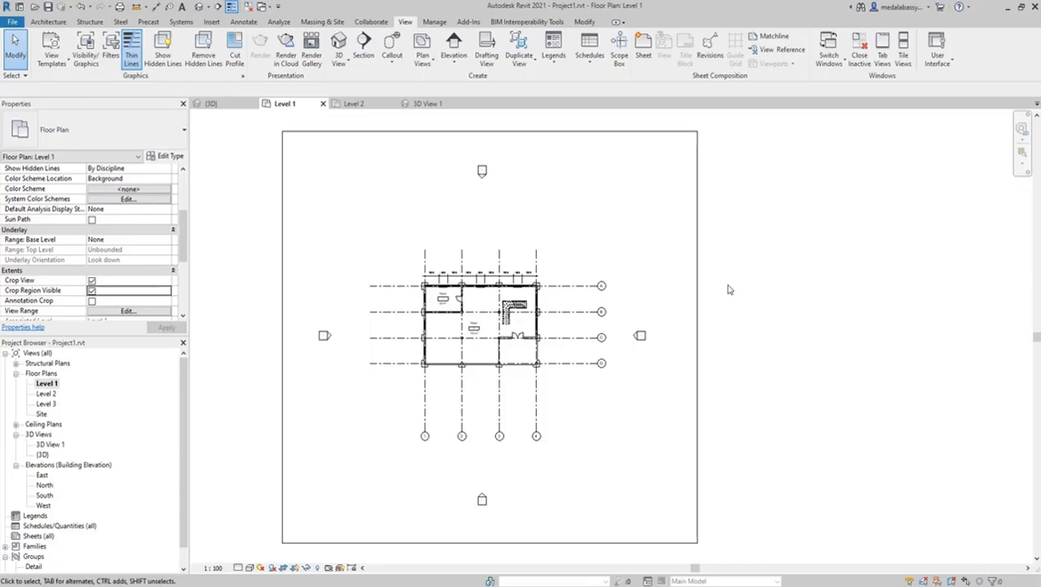
left_click(697, 322)
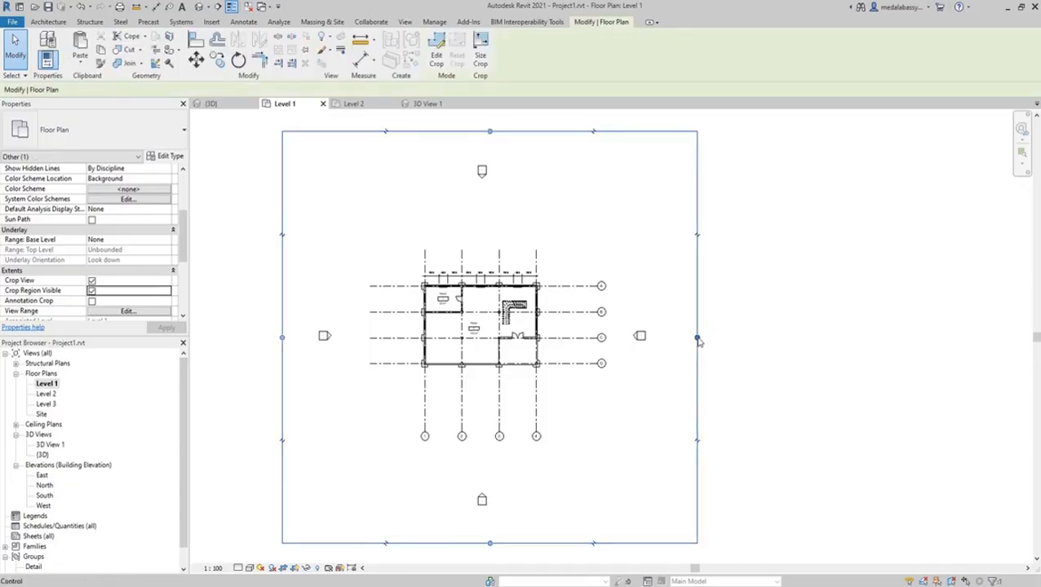
left_click_drag(697, 337, 868, 331)
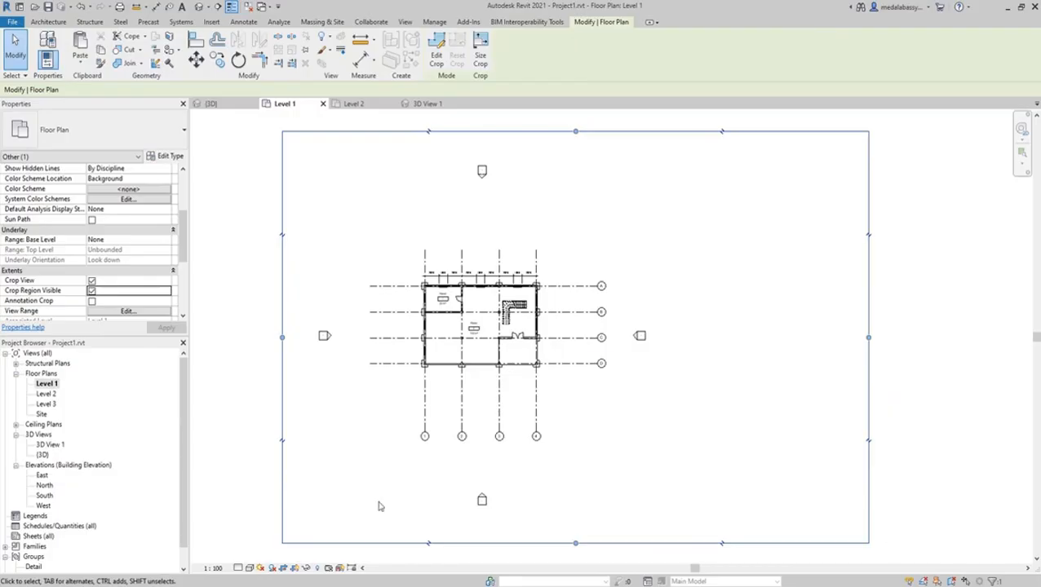
Step: Hide the Level 1 crop region and show it again
left_click(295, 568)
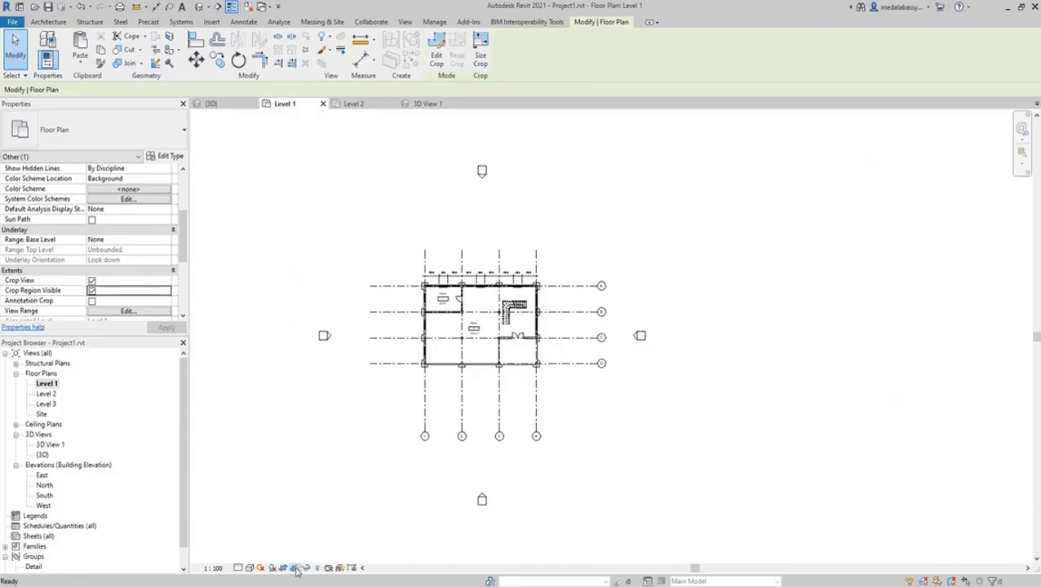
left_click(295, 569)
left_click(296, 569)
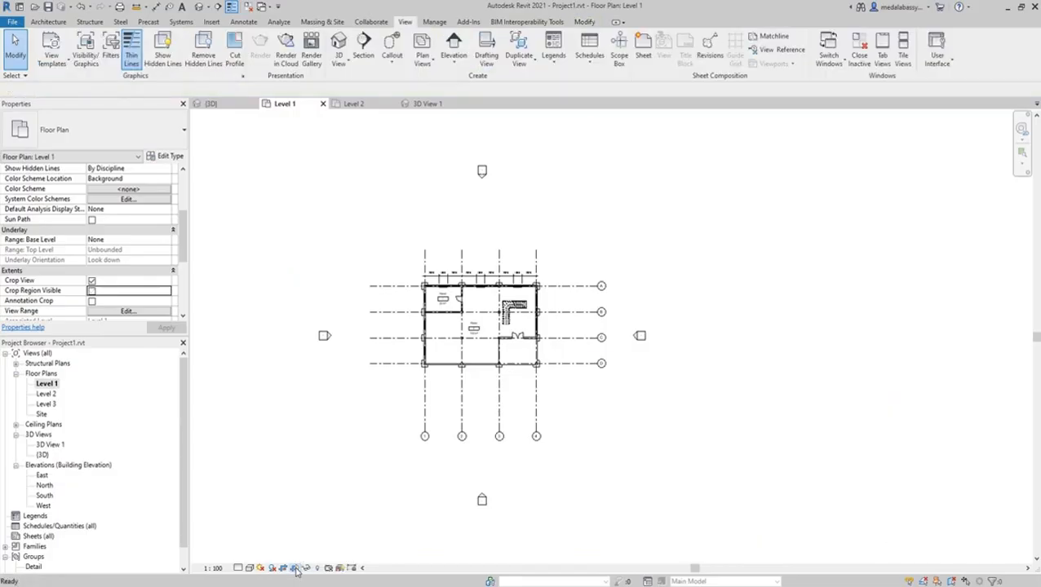
left_click(296, 568)
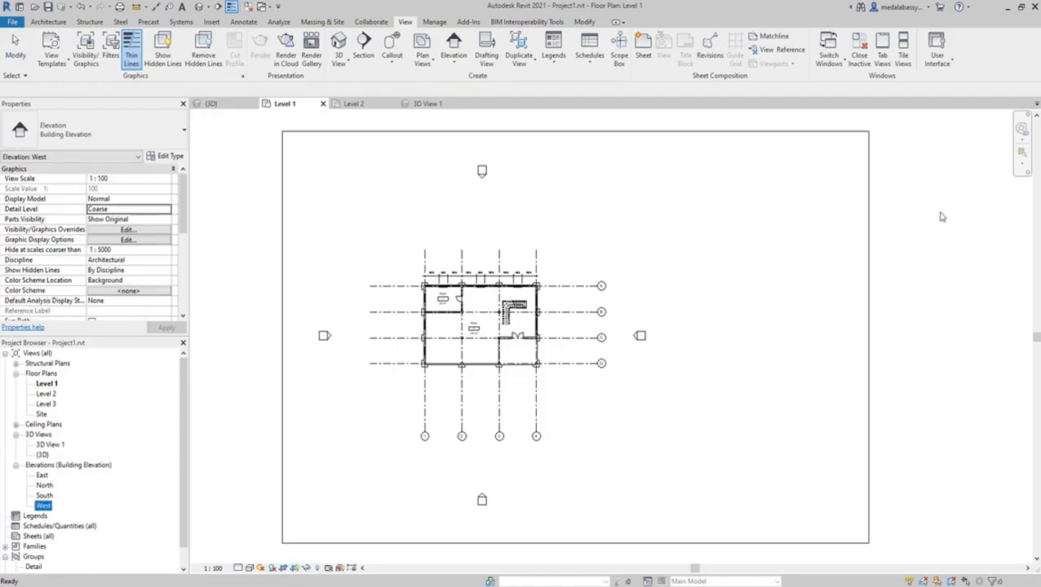
Step: Create a perspective walkthrough at offset 1750 from Level 1, its six key frames circling counterclockwise from below the building to its upper-left corner
left_click(341, 72)
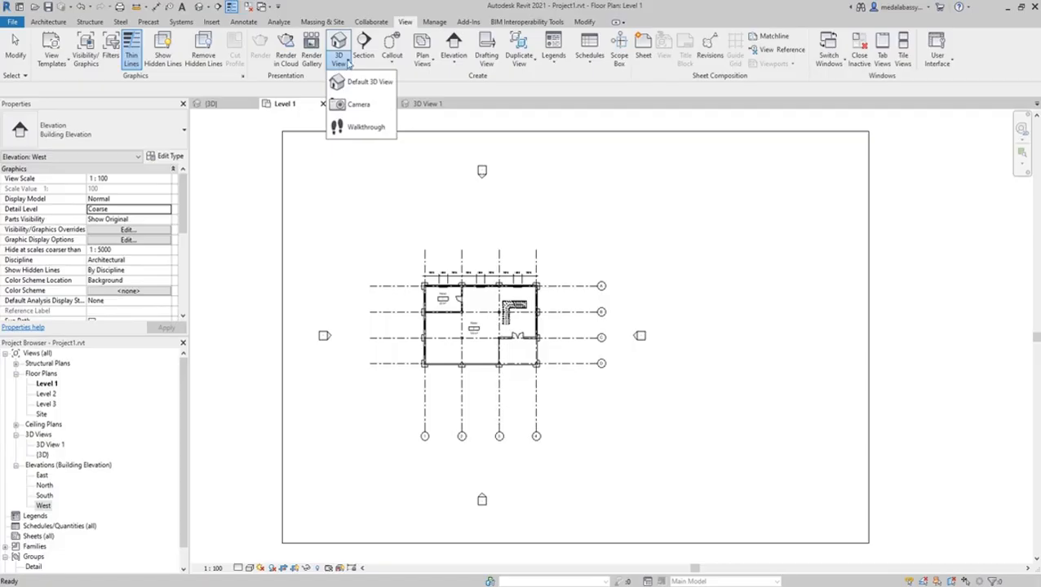
left_click(349, 128)
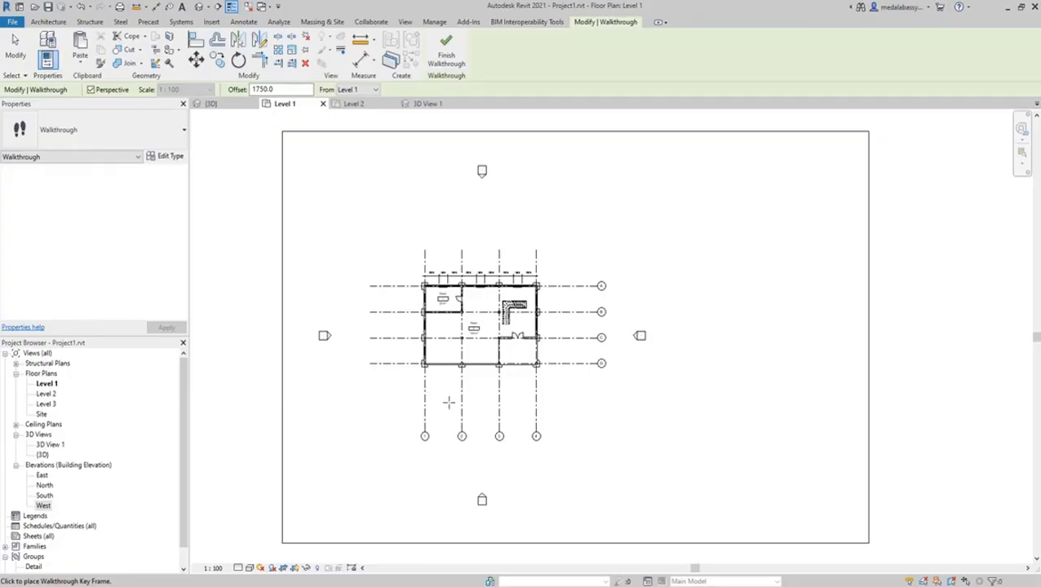
left_click(448, 400)
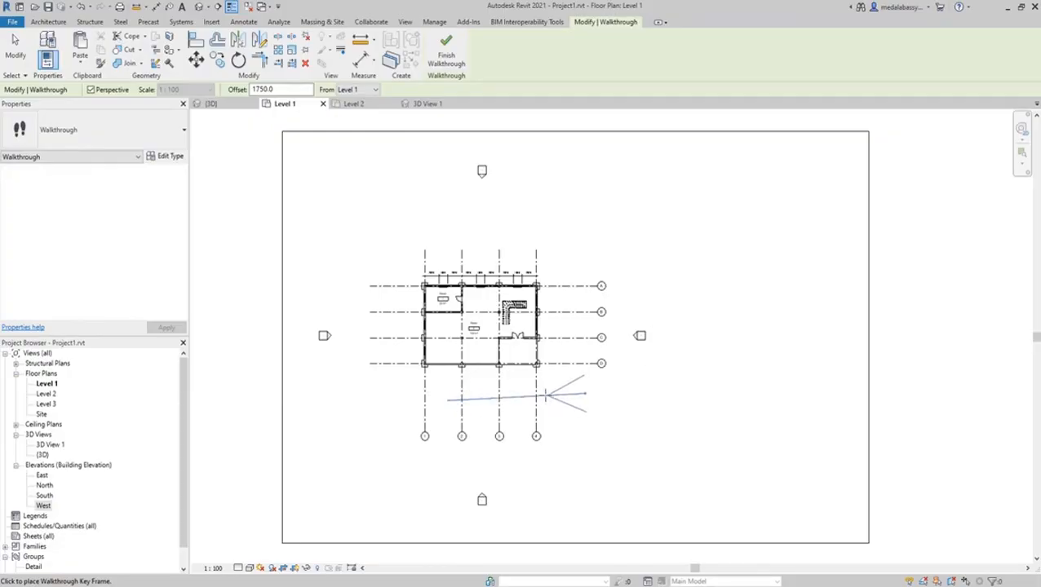
left_click(555, 390)
left_click(588, 311)
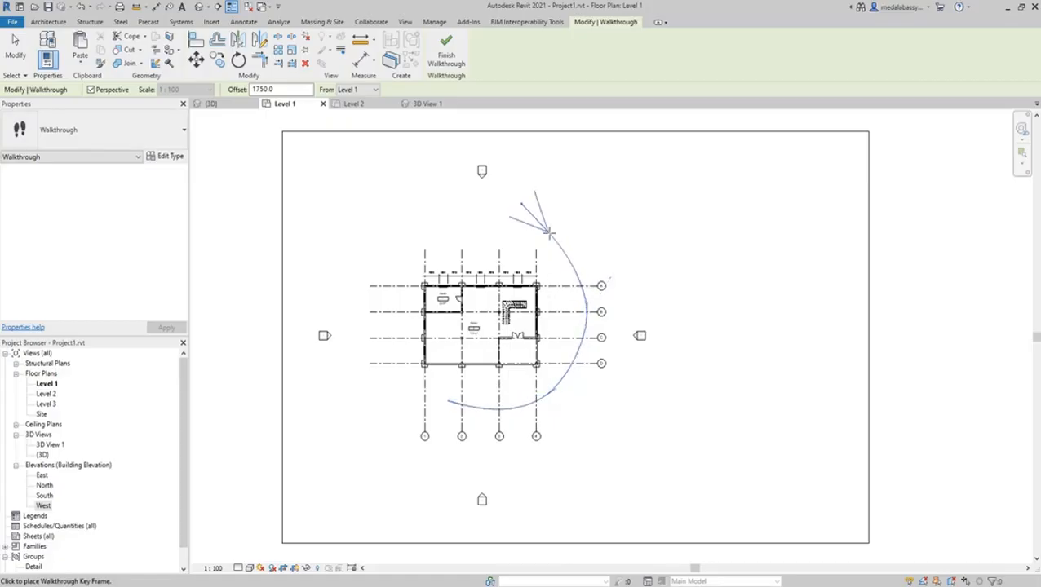
left_click(448, 217)
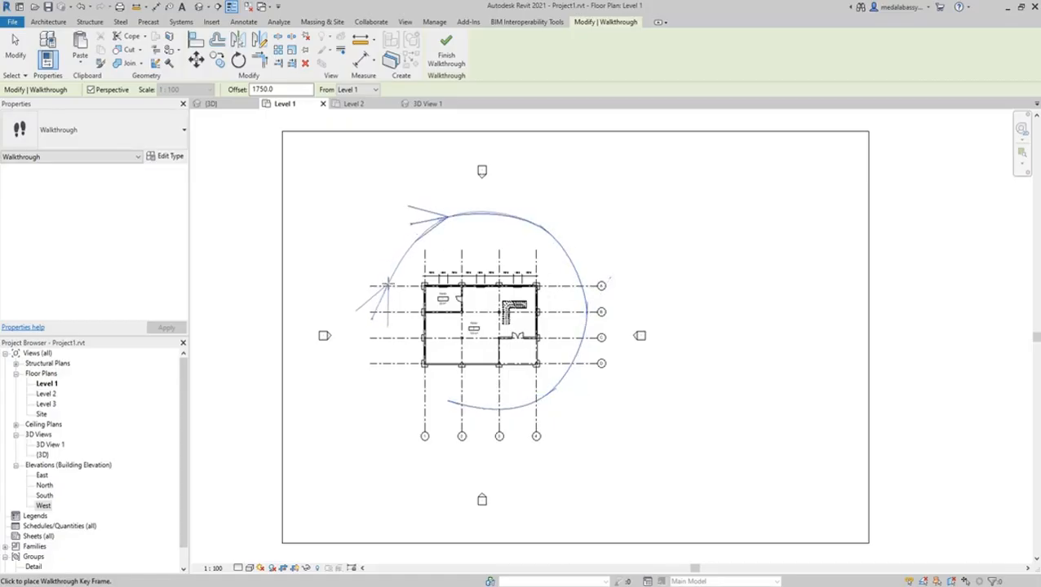
left_click(388, 284)
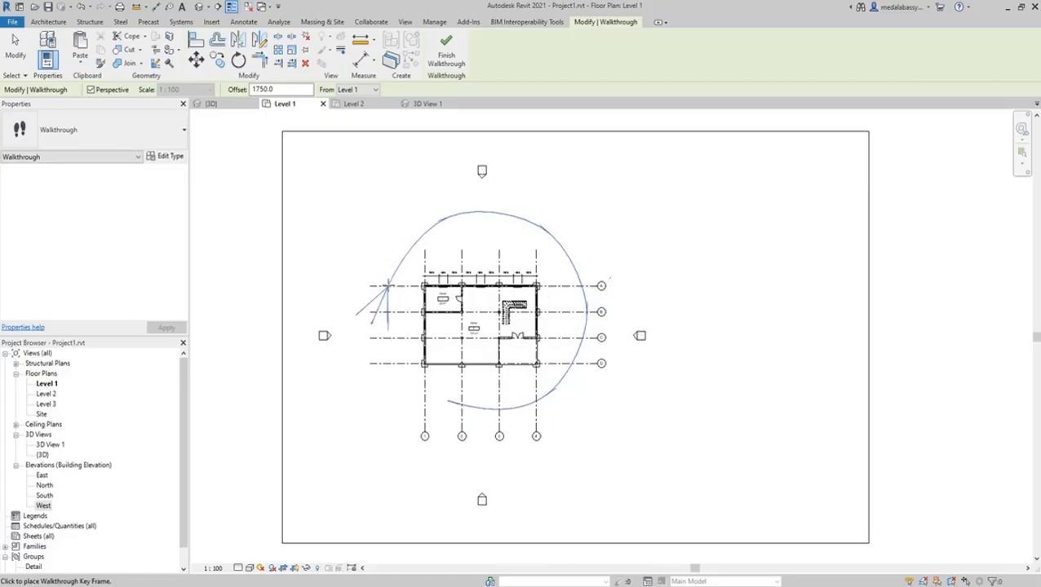
left_click(442, 59)
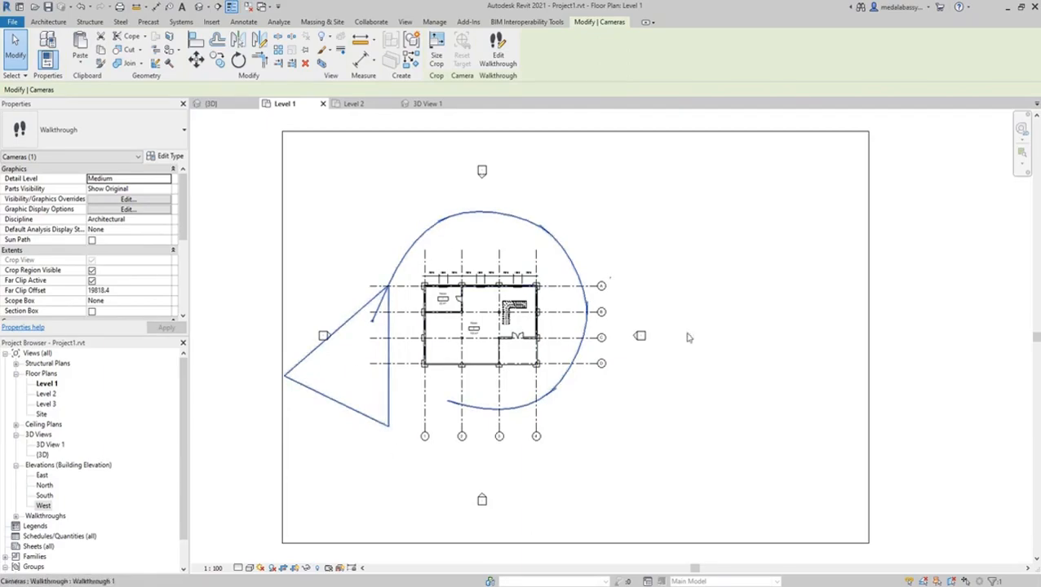
Step: Edit the walkthrough and turn the camera target toward the building at the last key frame and the key frames along the upper and right sides
left_click(499, 50)
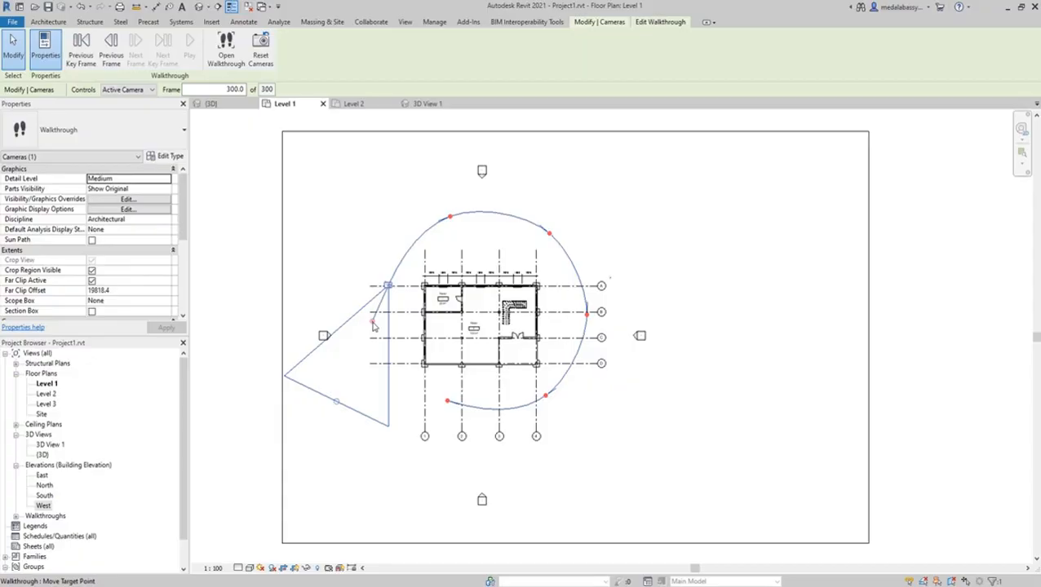
left_click_drag(374, 327, 405, 334)
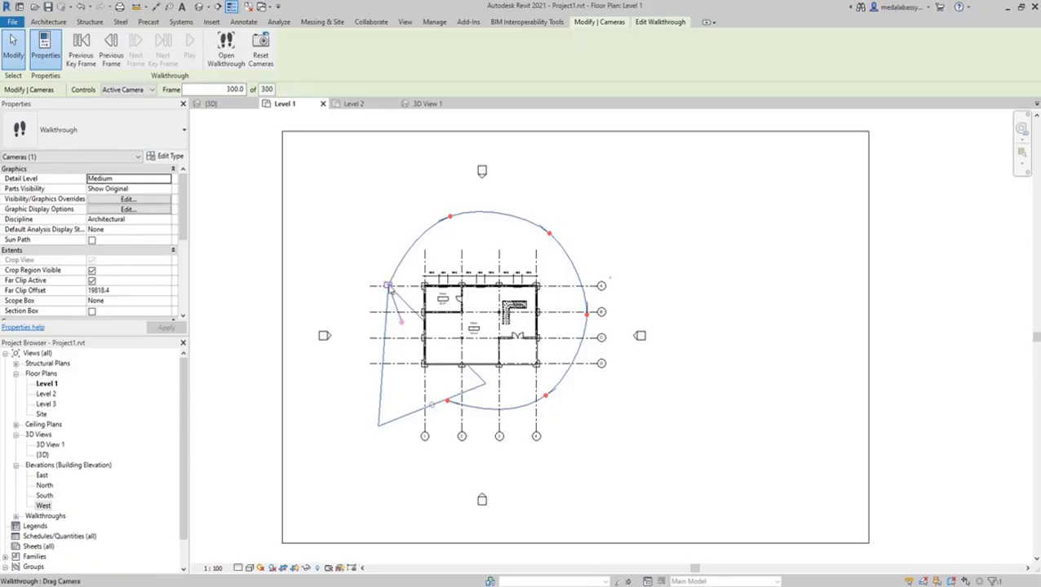
left_click_drag(390, 289, 446, 225)
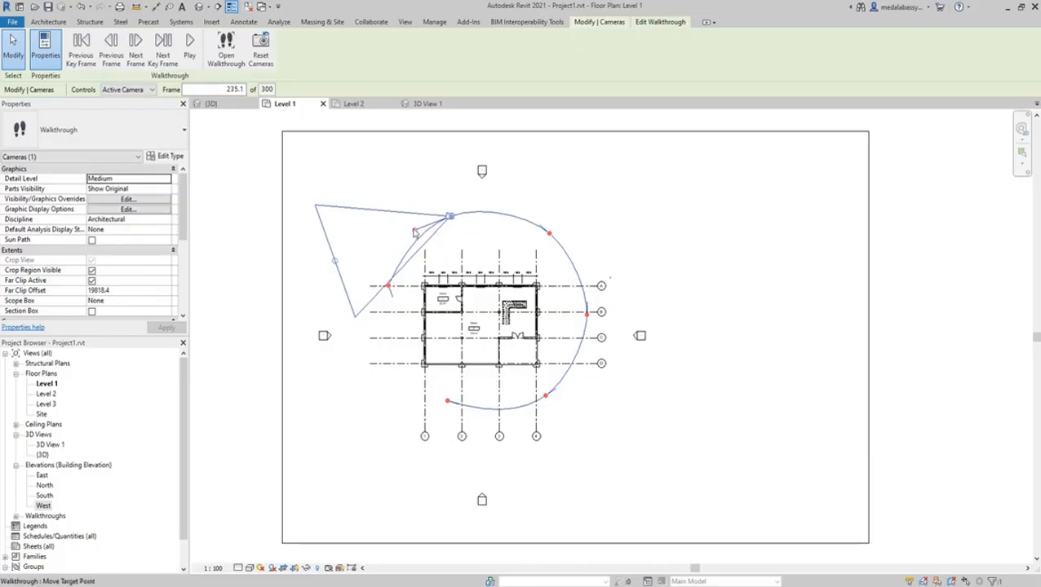
left_click_drag(414, 235, 435, 249)
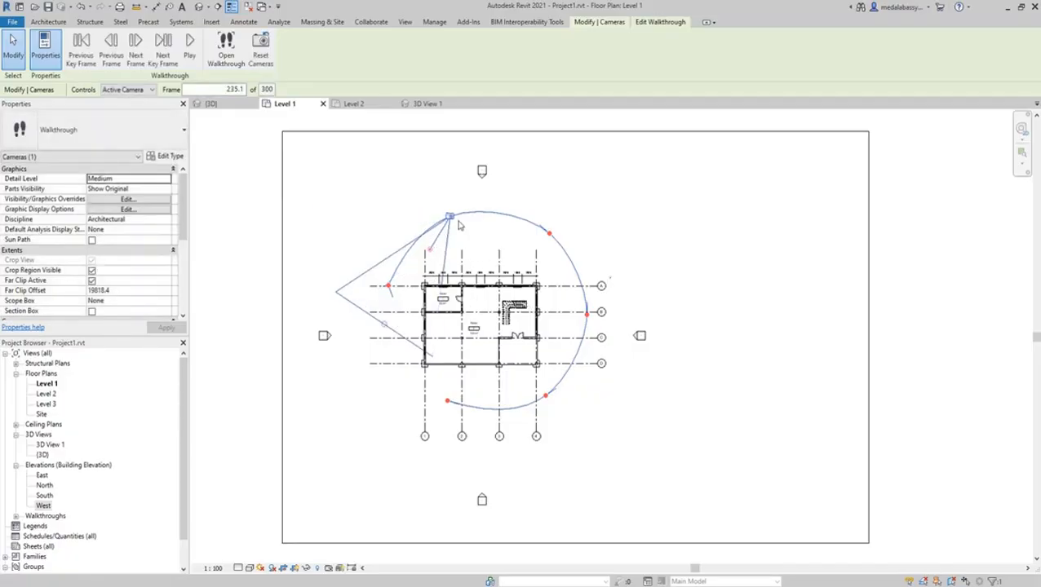
left_click_drag(453, 221, 534, 410)
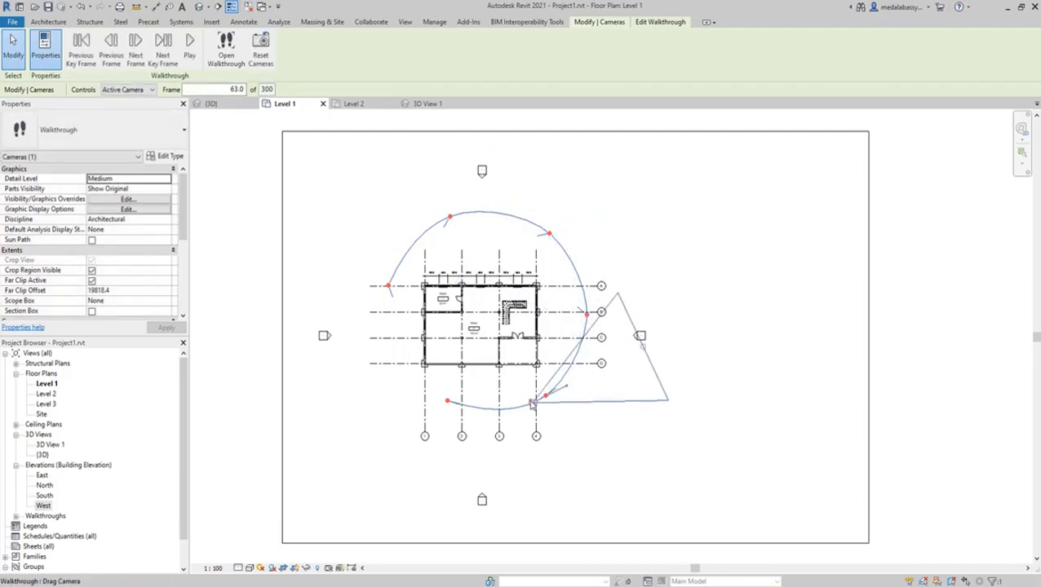
Step: Place the camera on the second key frame, near the building's lower-right corner, and turn its target toward the building
left_click_drag(534, 407, 545, 408)
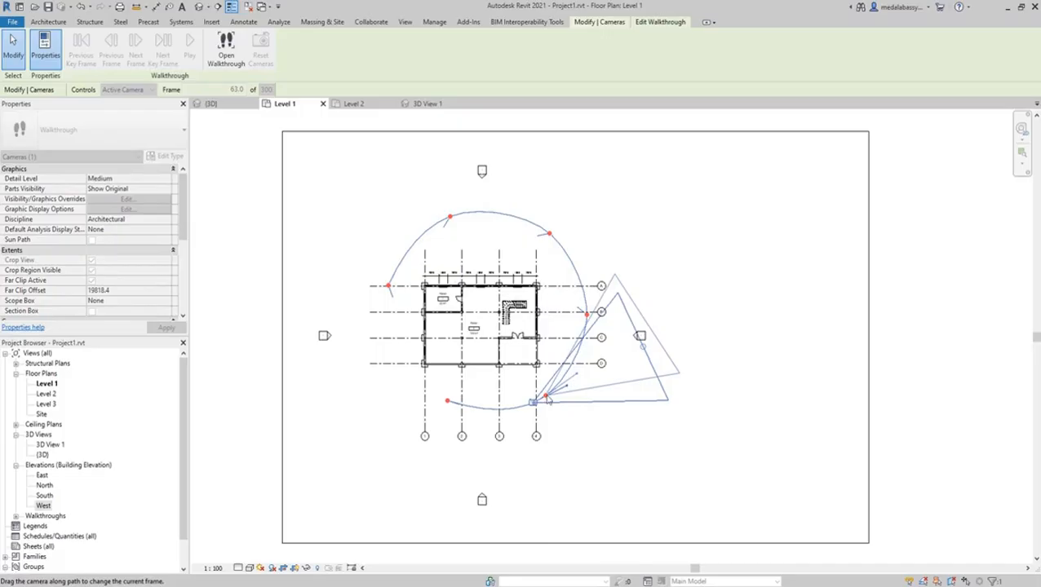
left_click_drag(548, 400, 544, 396)
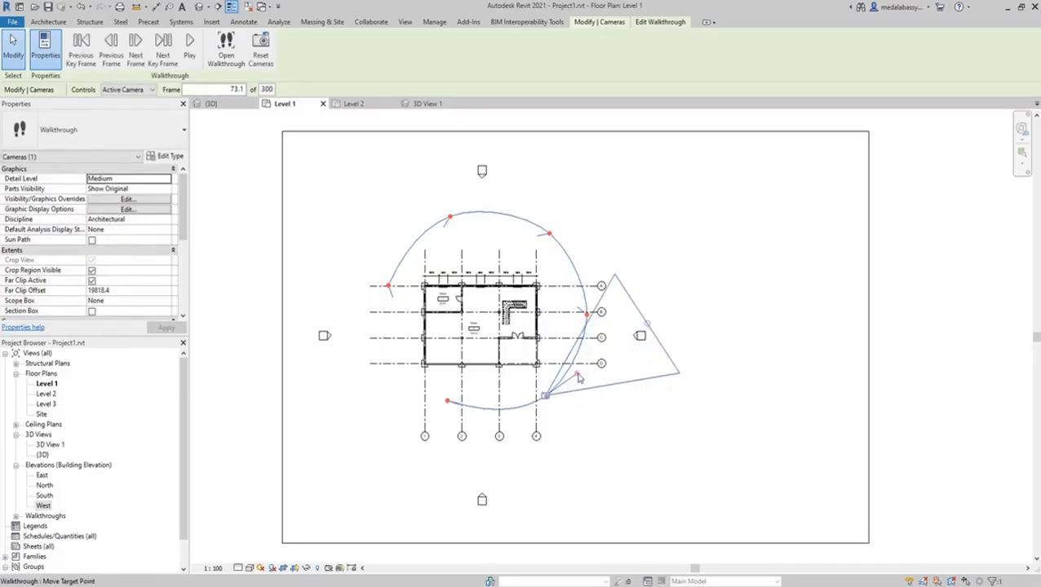
left_click_drag(578, 378, 550, 353)
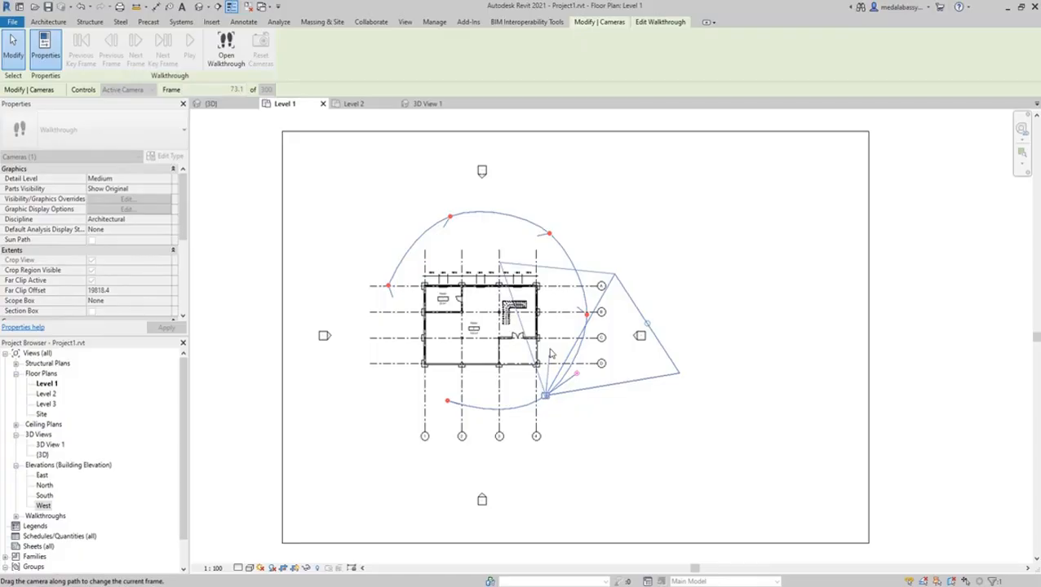
left_click_drag(550, 354, 549, 357)
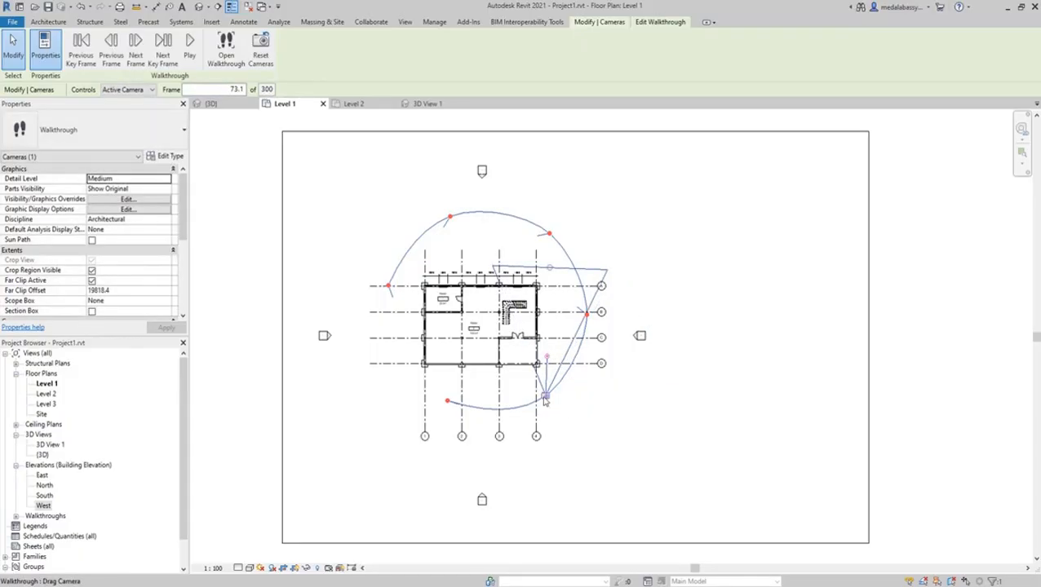
Step: Return the walkthrough camera to frame 1 and quit editing the walkthrough
left_click_drag(545, 400, 500, 412)
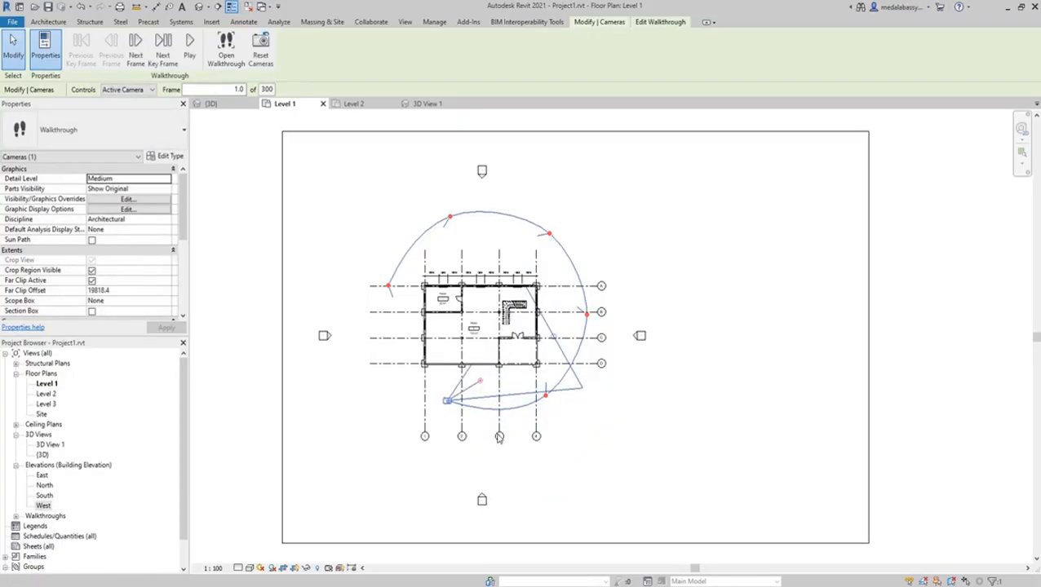
left_click(619, 179)
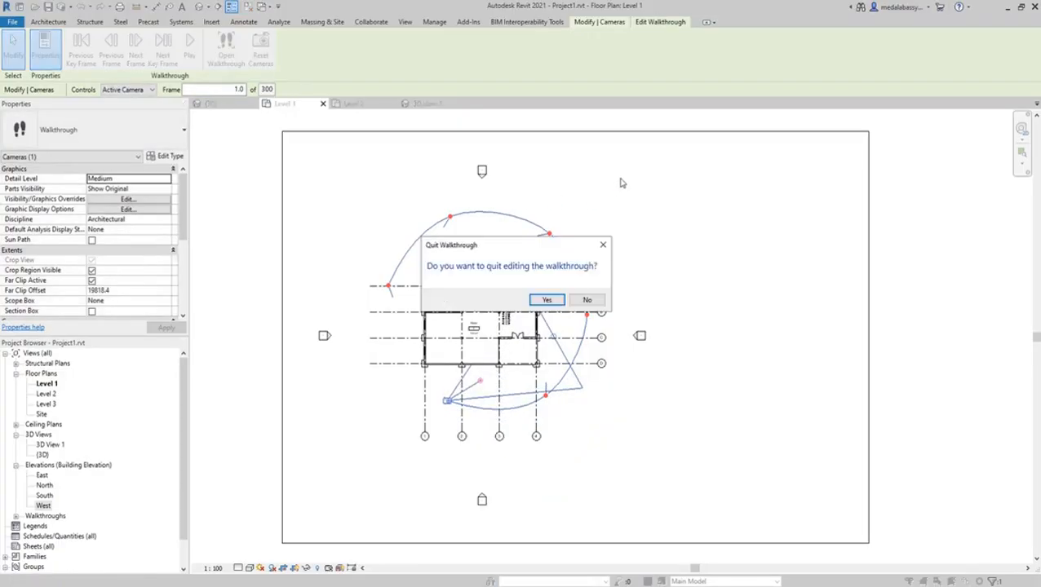
left_click(547, 300)
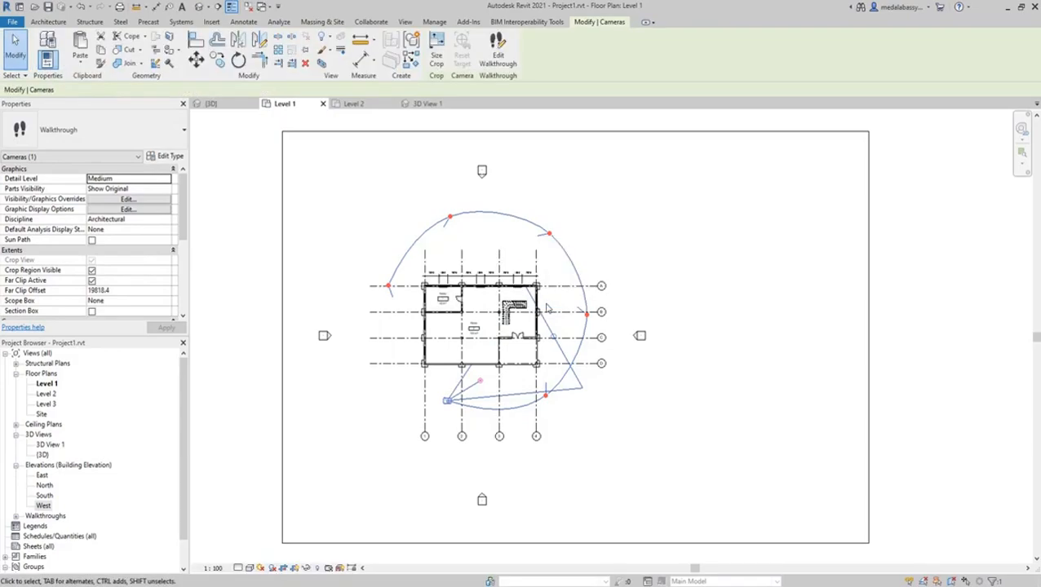
left_click(656, 246)
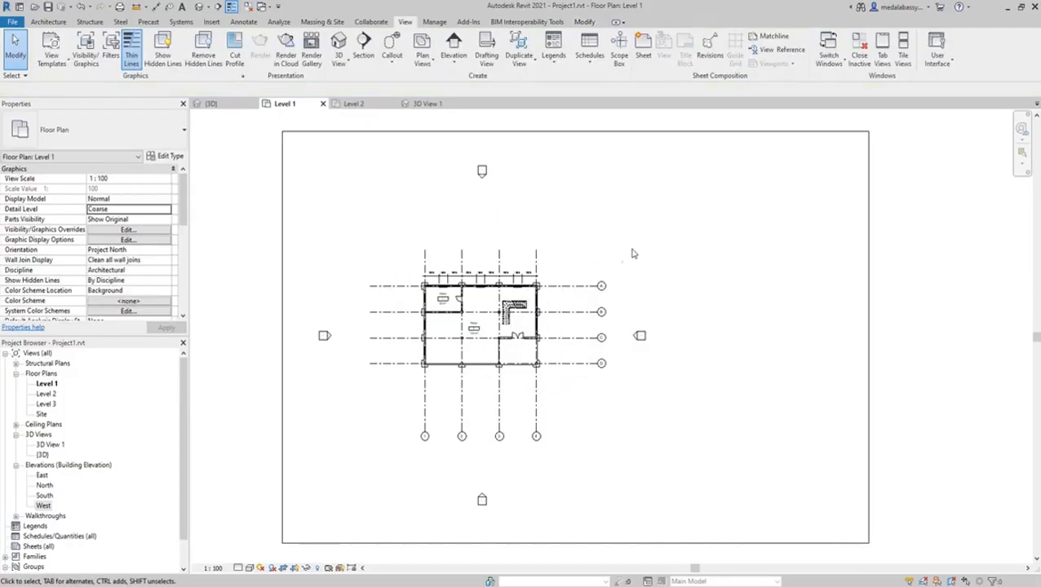
Step: Open the Walkthrough 1 view and play the walkthrough from frame 1
left_click(17, 516)
left_click(56, 527)
double_click(56, 527)
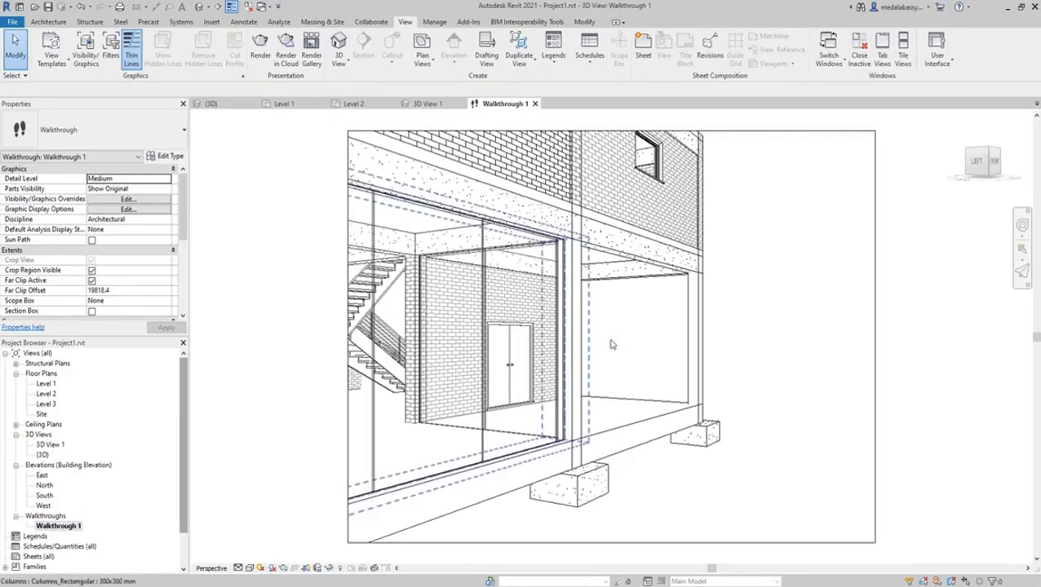
left_click(755, 132)
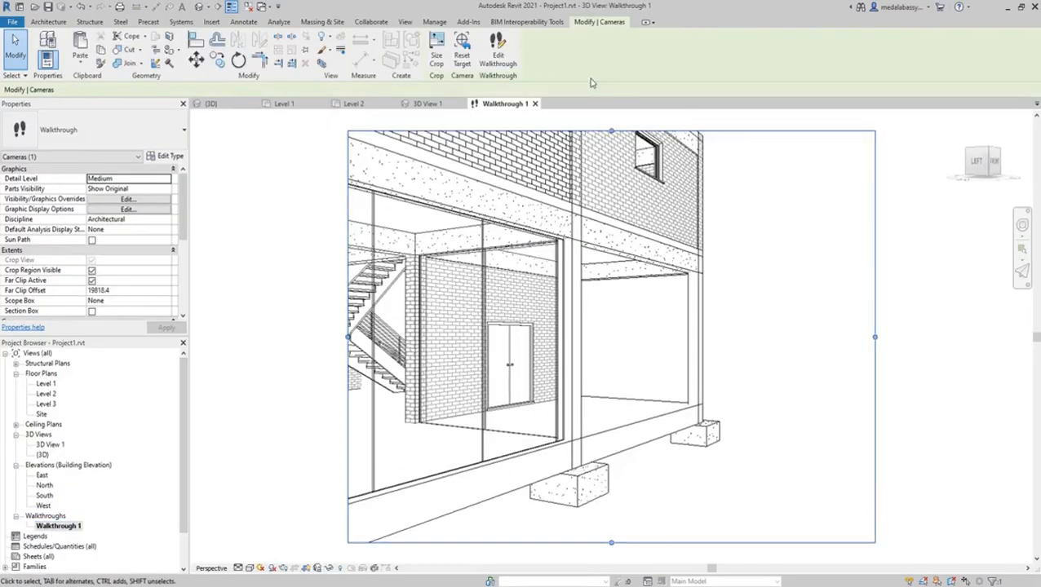
left_click(498, 50)
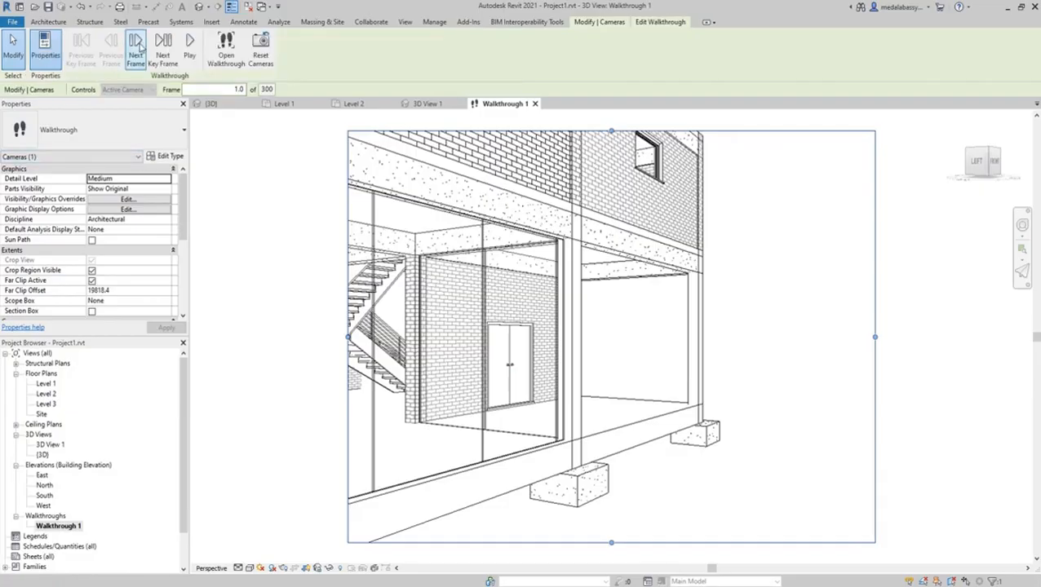
left_click(190, 49)
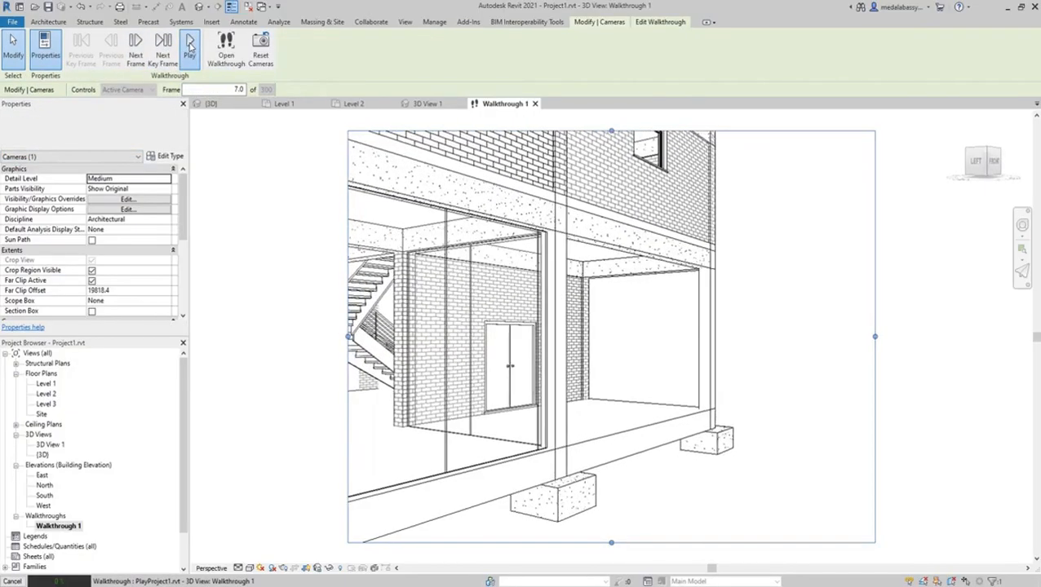
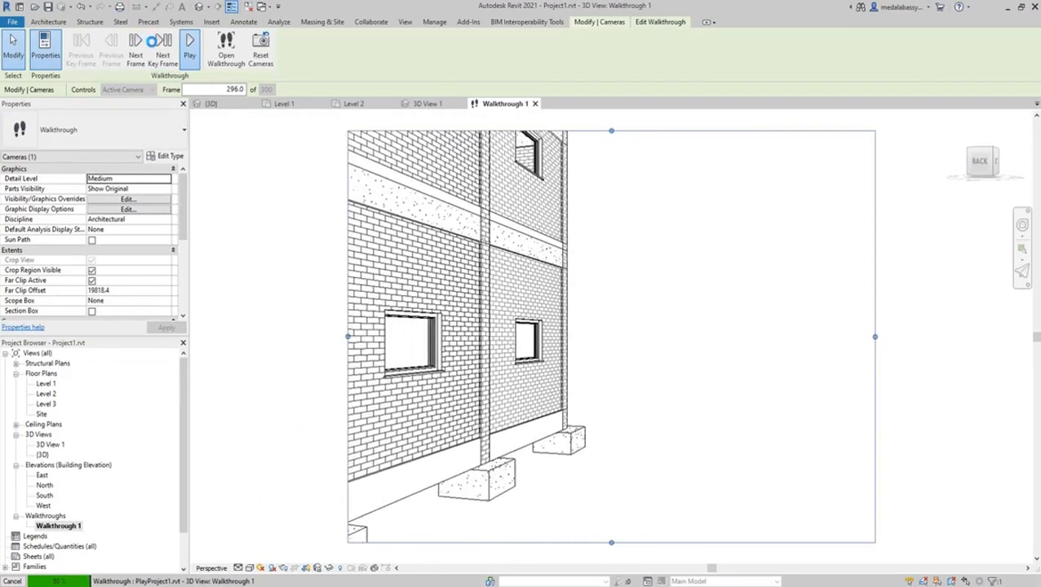
Step: Stop the walkthrough playback and quit editing the walkthrough
key("Escape")
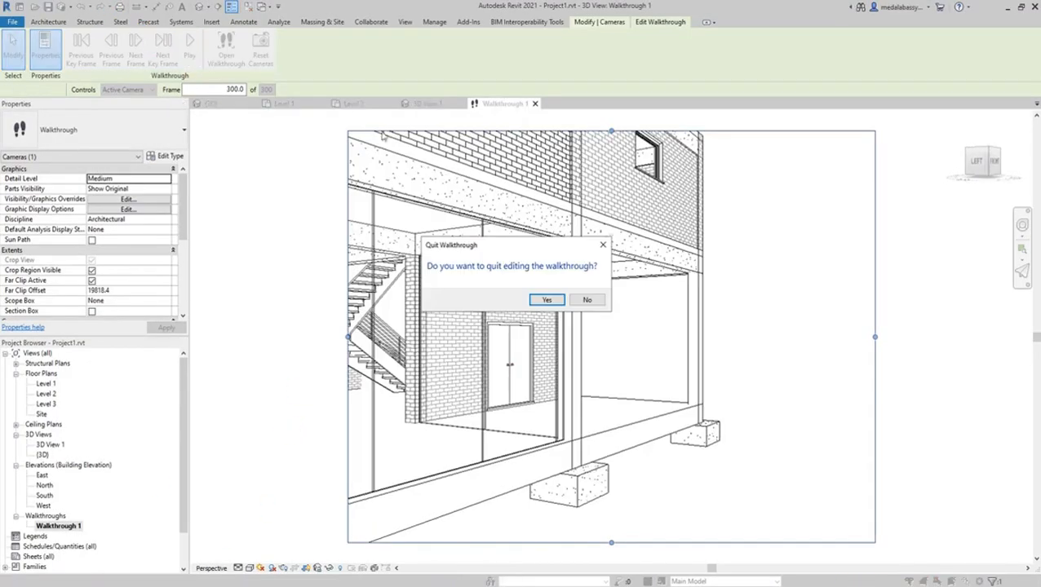
left_click(559, 301)
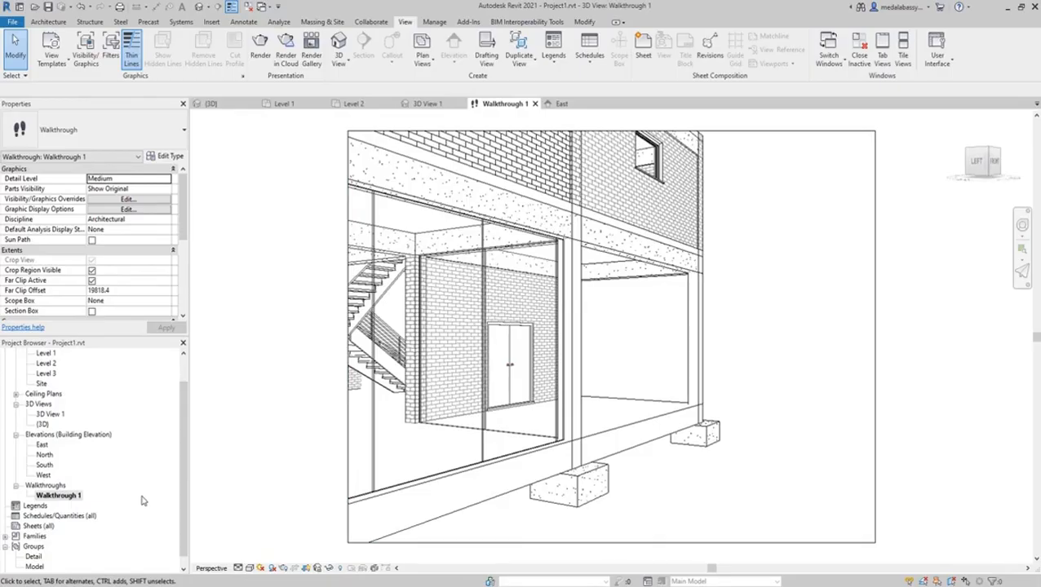
Step: Open the Level 1 floor plan and draw a horizontal building section across the whole building, between grids B and C
scroll(141, 501, "up", 1)
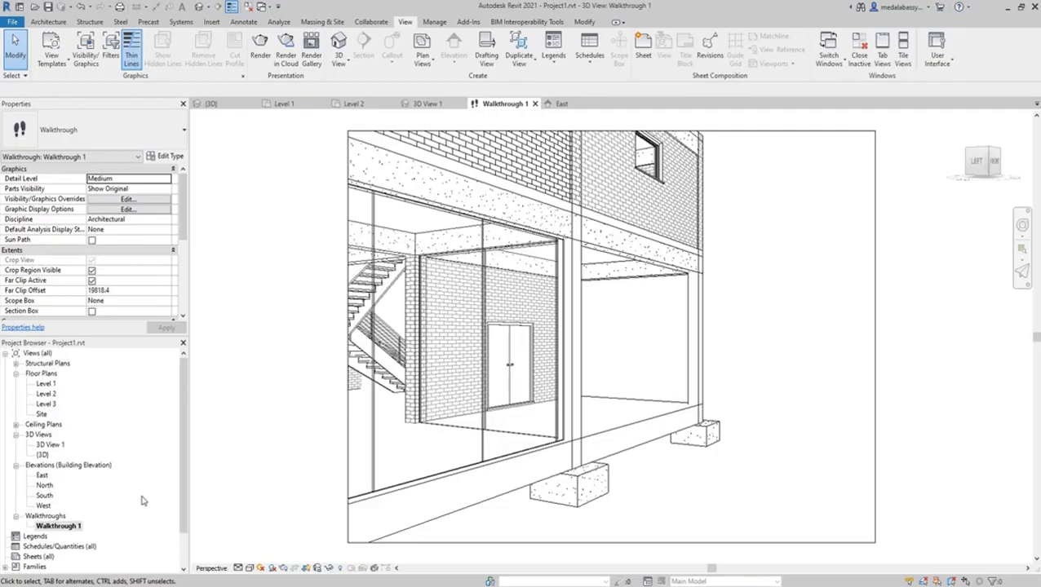
double_click(45, 383)
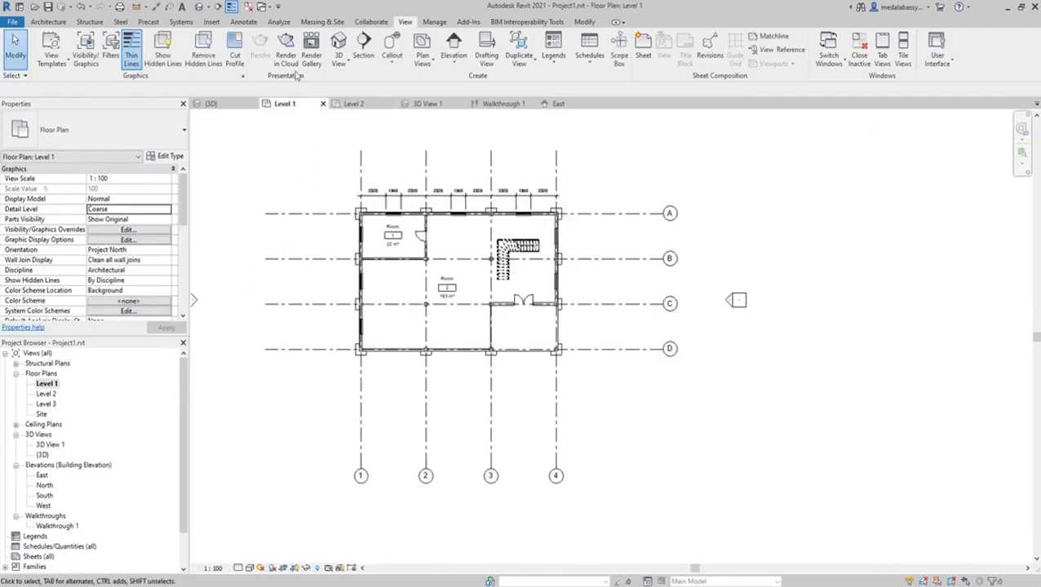
left_click(364, 49)
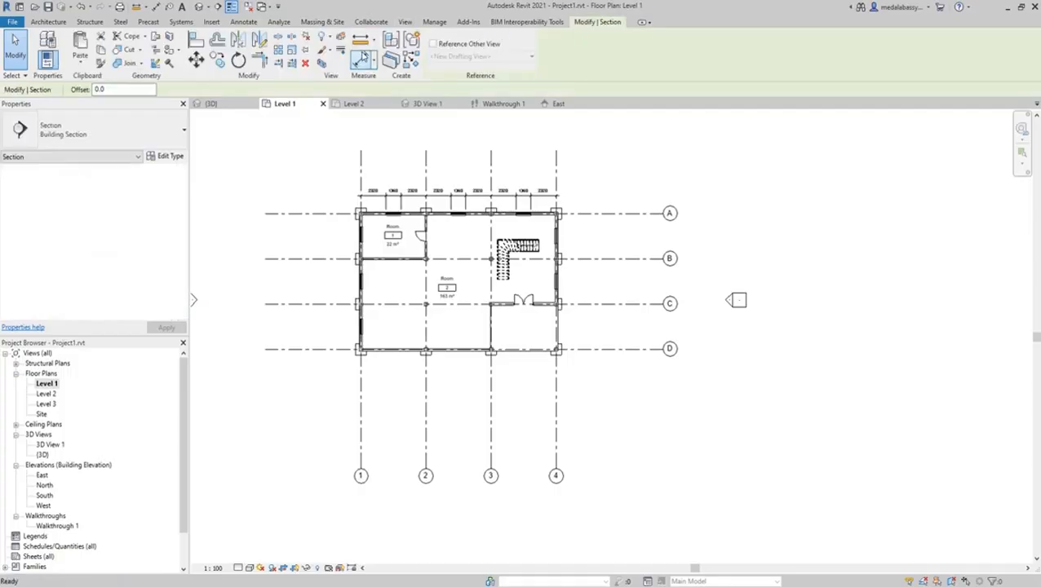
left_click(319, 282)
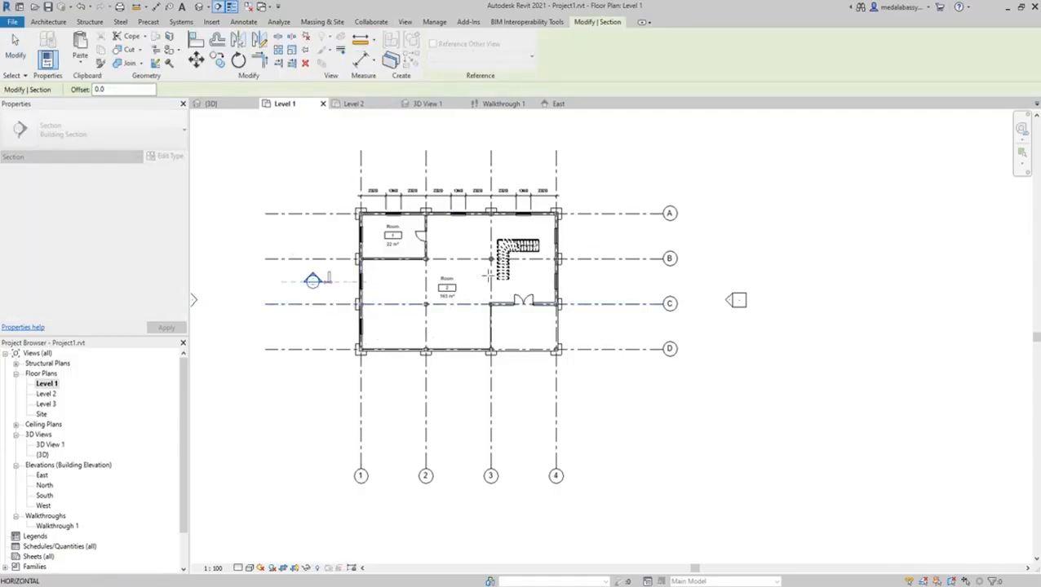
left_click(630, 282)
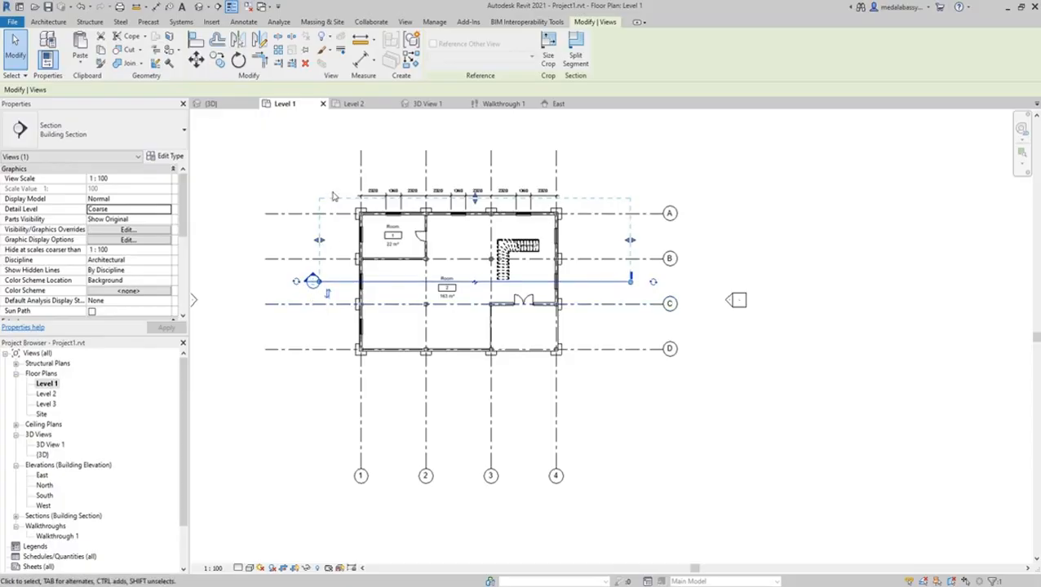
Step: Flip the section to face grid D, extend its view depth well past that grid, and flip it back to face grid A
left_click(328, 295)
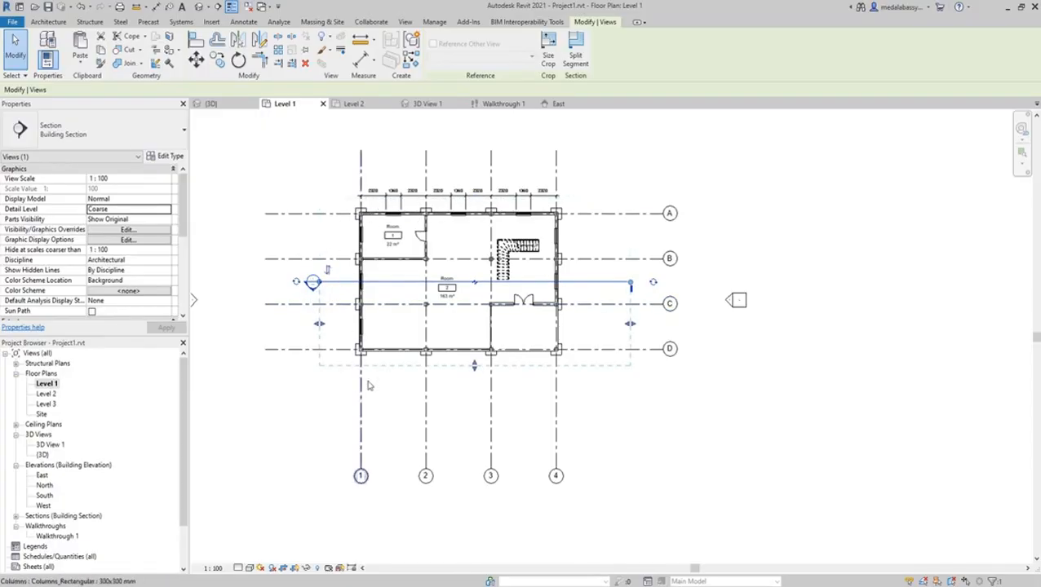
left_click_drag(475, 370, 472, 406)
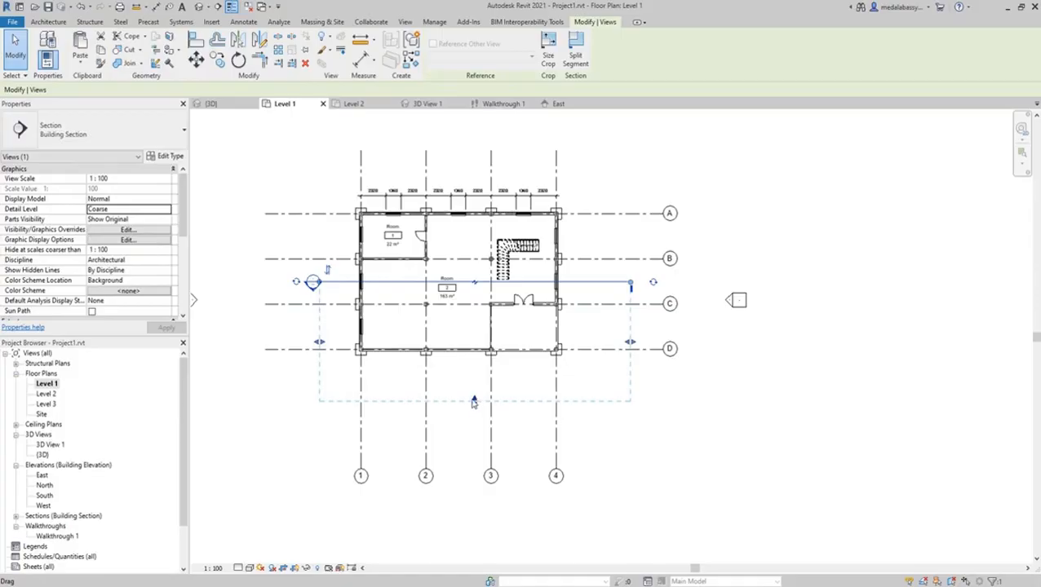
left_click(327, 270)
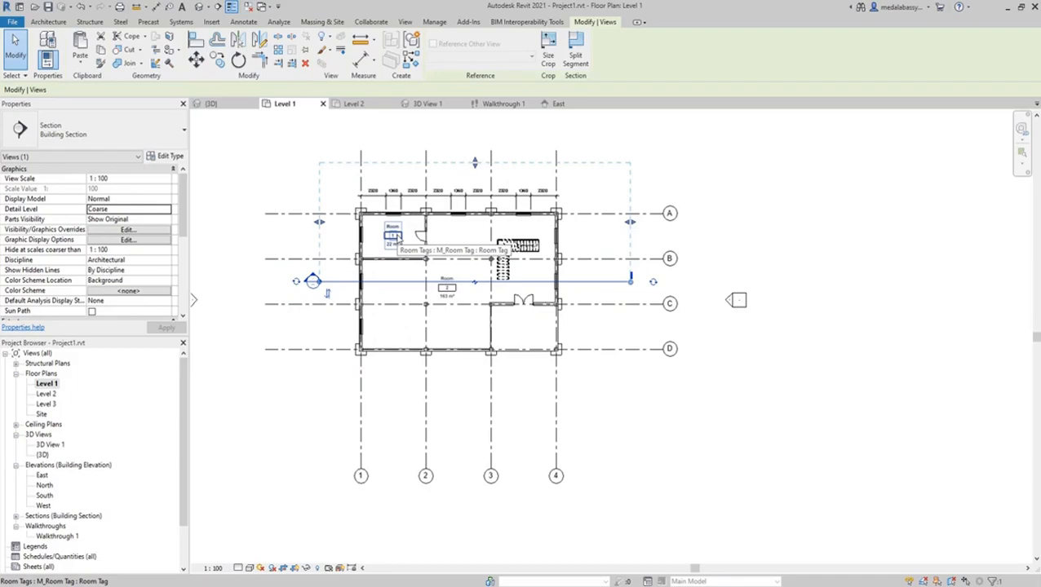
key("Escape")
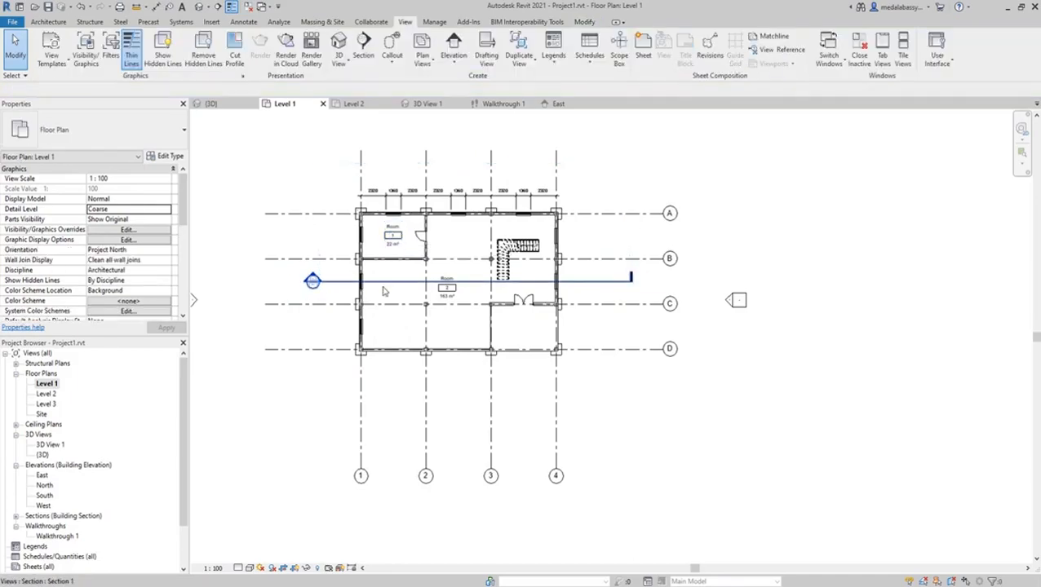
left_click(600, 286)
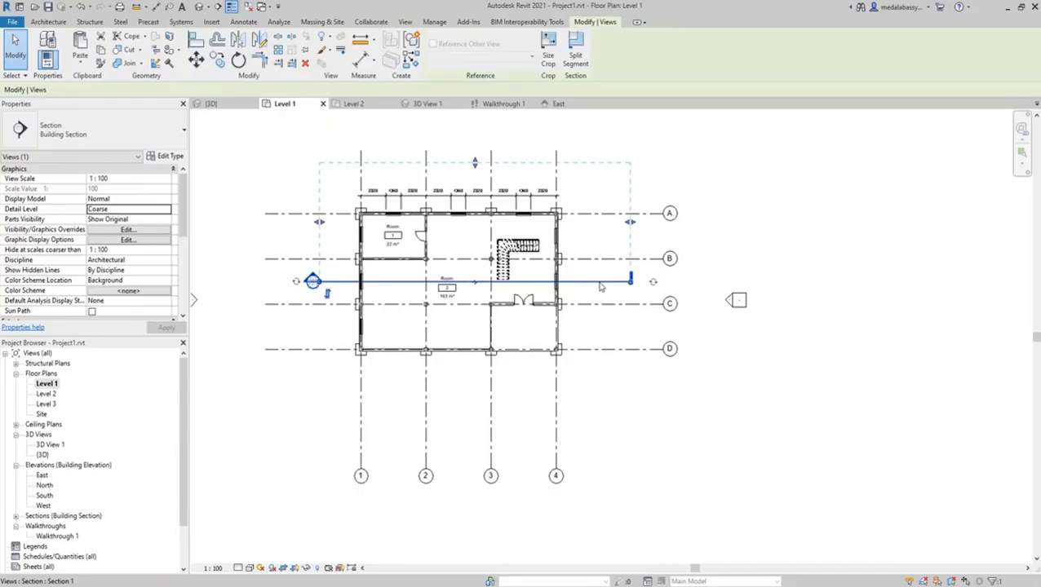
key("Escape")
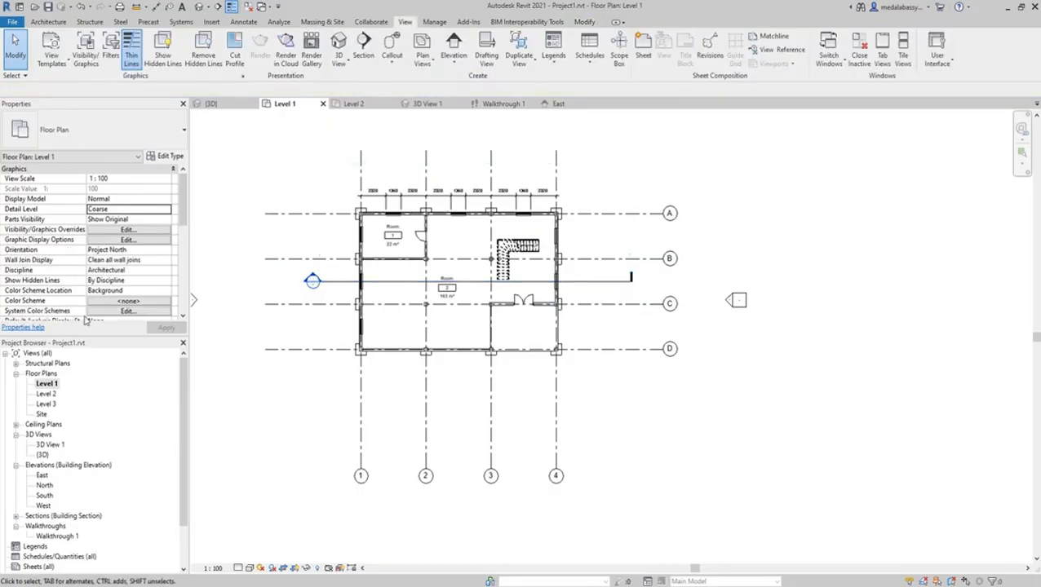
Step: Open the Section 1 view from the building sections to inspect the cut through the building
scroll(69, 444, "down", 1)
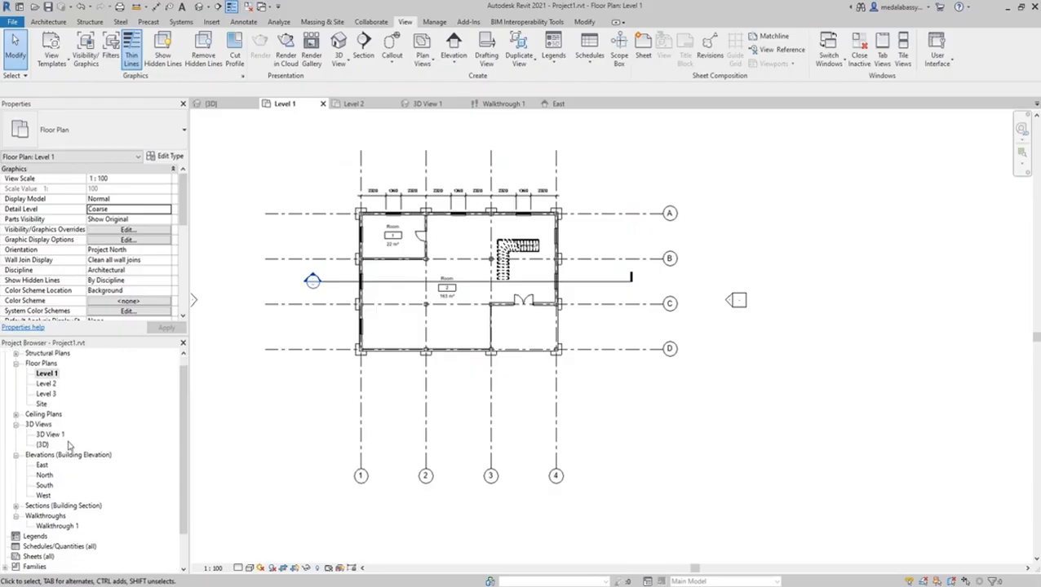
left_click(15, 506)
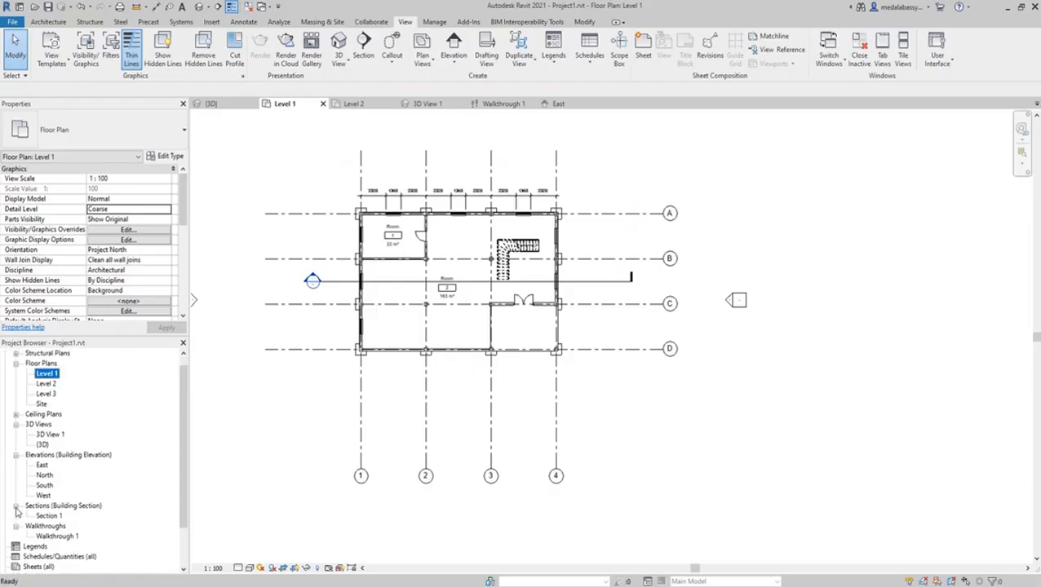
double_click(49, 517)
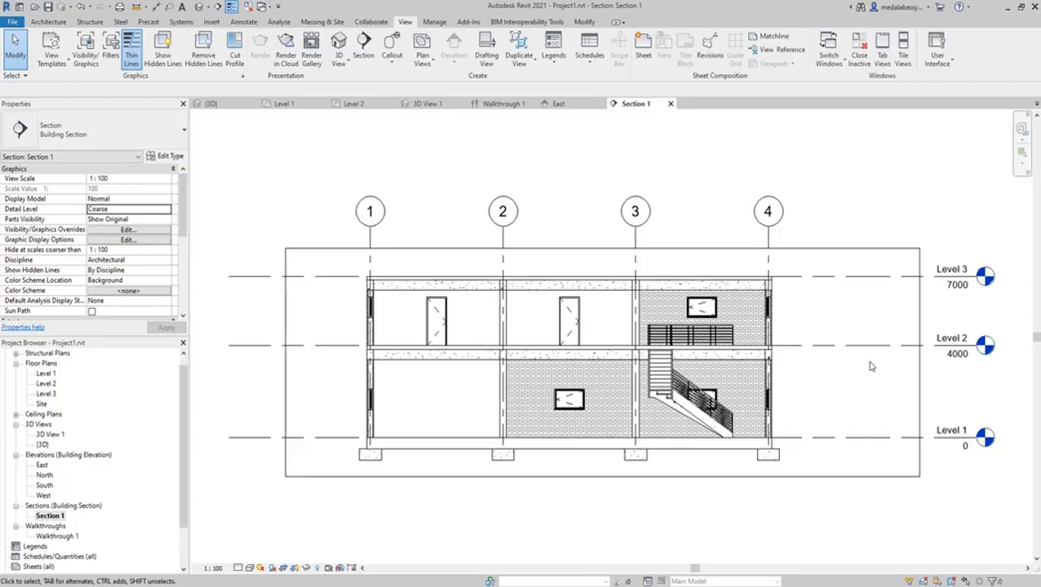
Step: Load the Title_Blocks_A1_Metric title block from the UK library's Titleblocks folder and create a new sheet with it
double_click(46, 375)
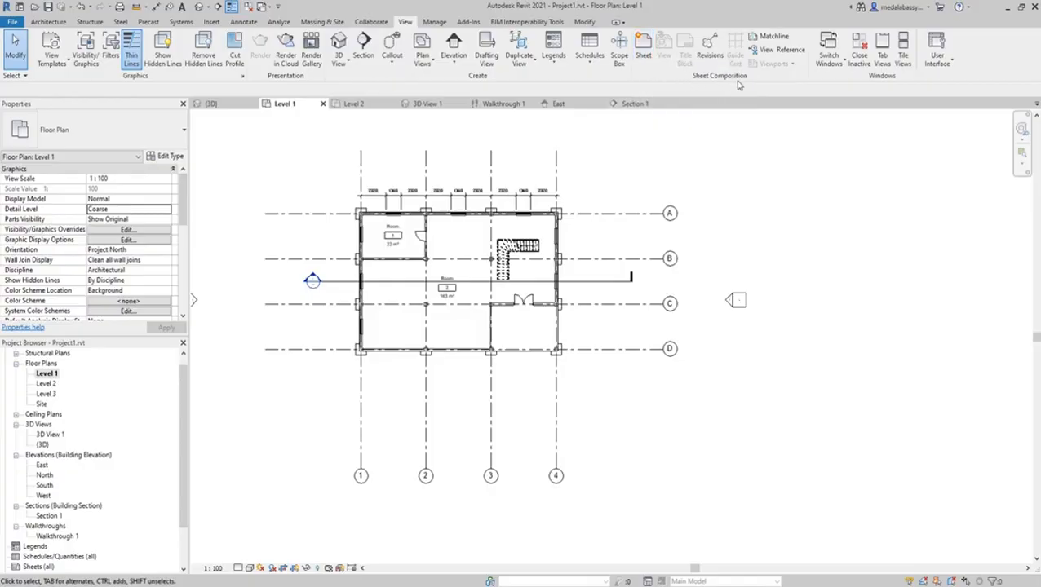
left_click(643, 47)
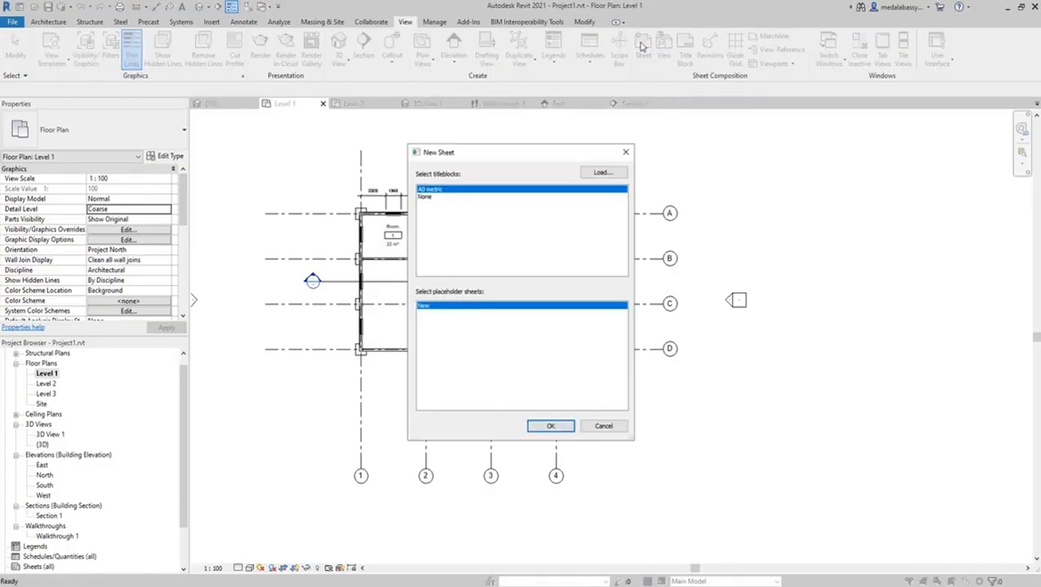
left_click(603, 172)
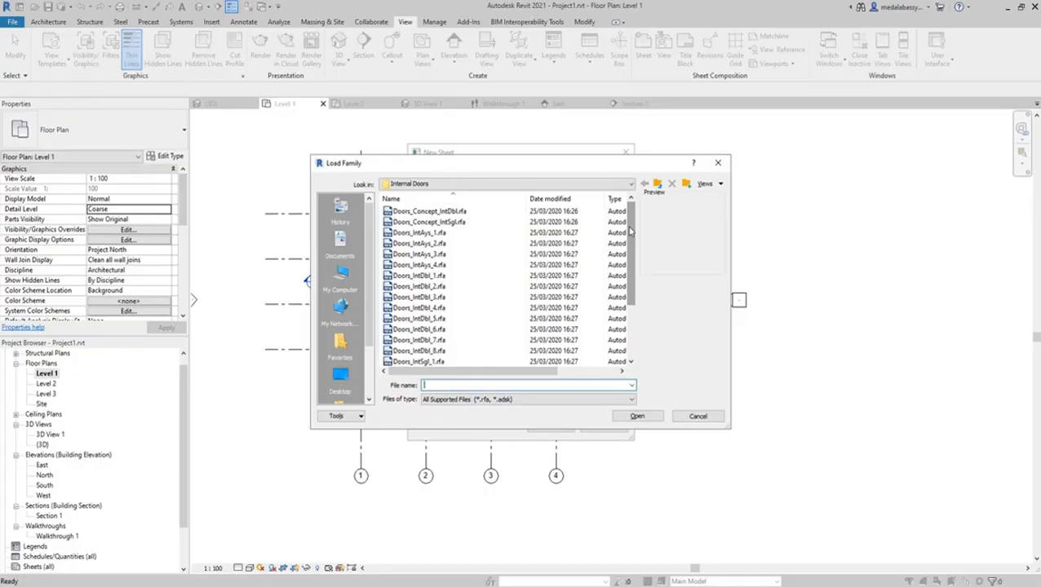
left_click(608, 183)
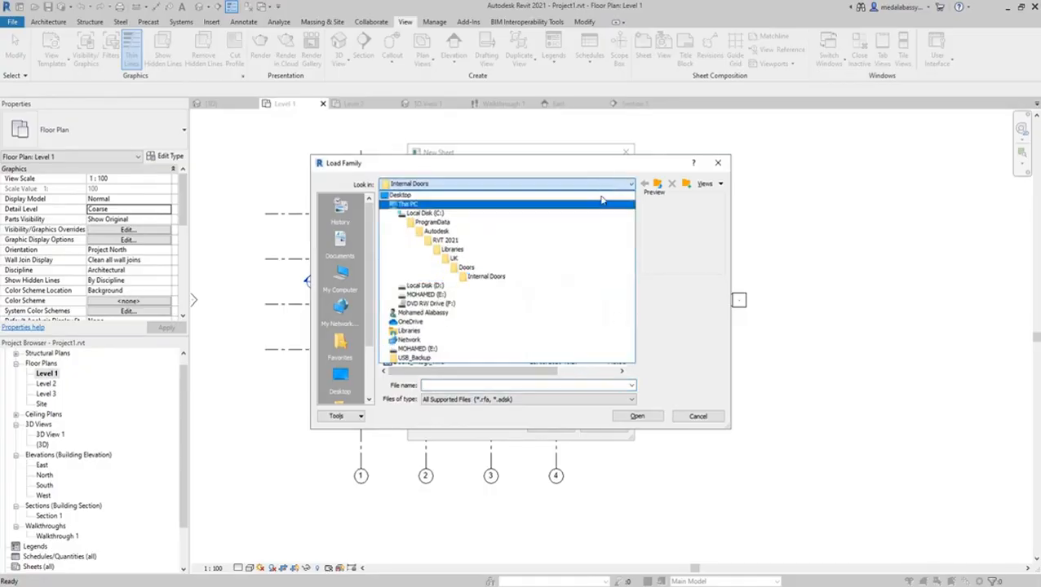
left_click(493, 259)
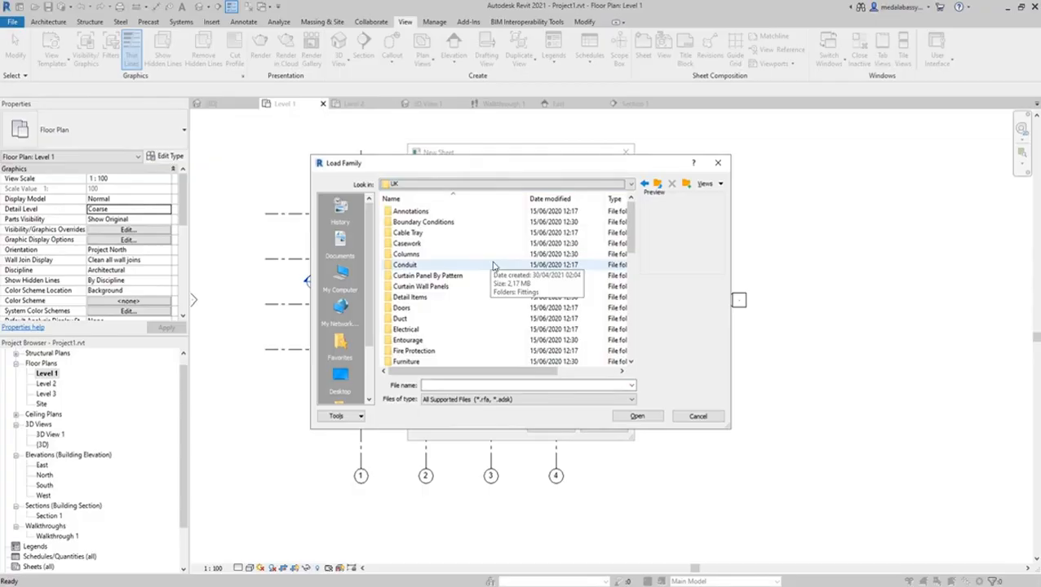
scroll(493, 265, "down", 9)
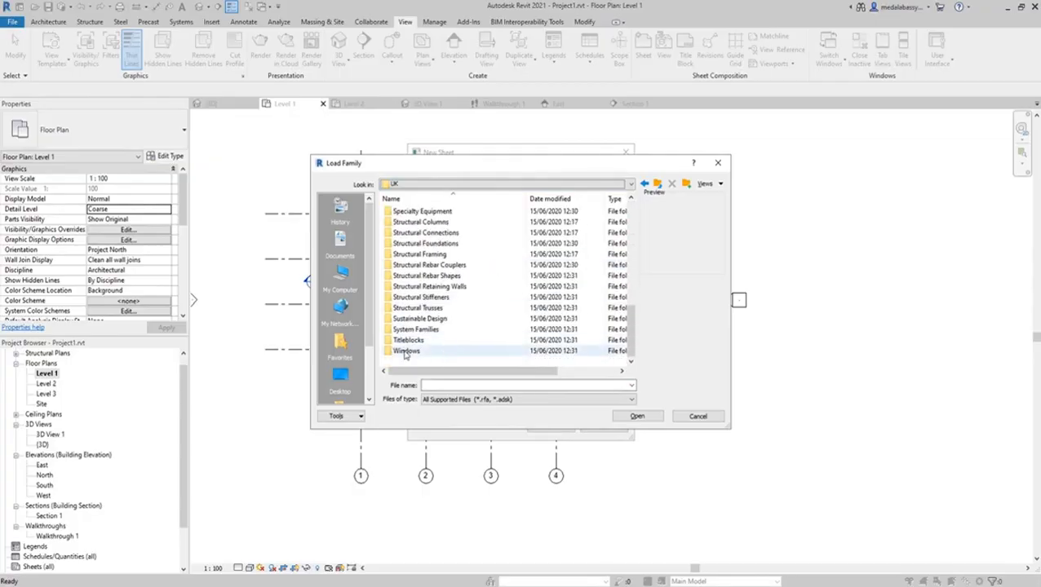
double_click(408, 341)
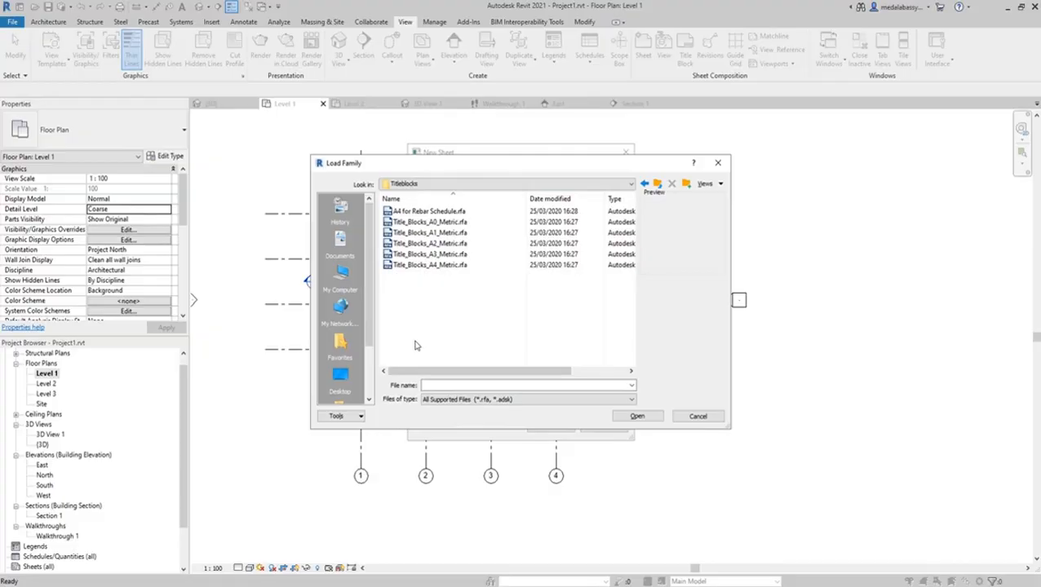
left_click(455, 232)
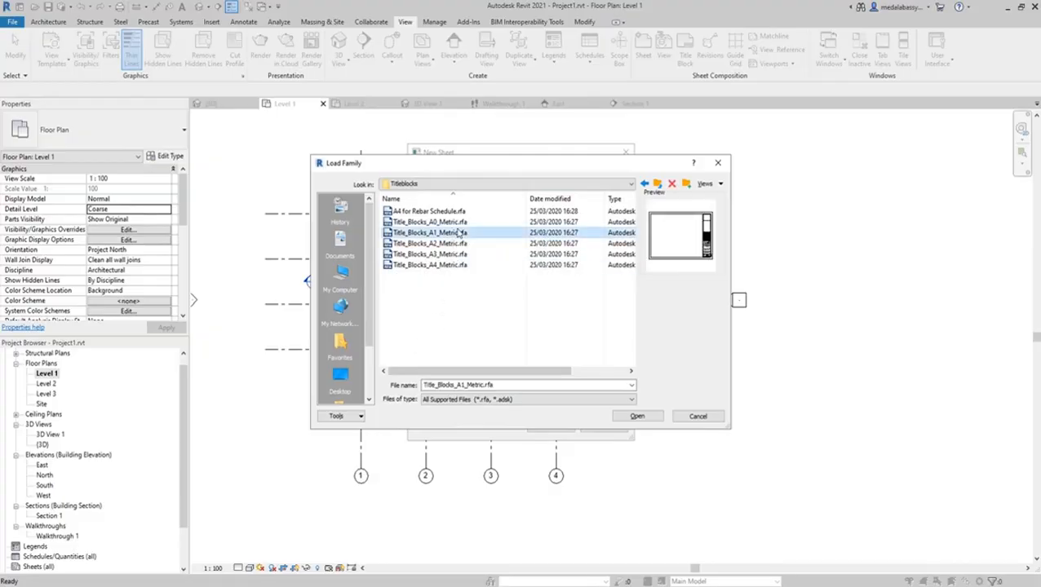
left_click(637, 416)
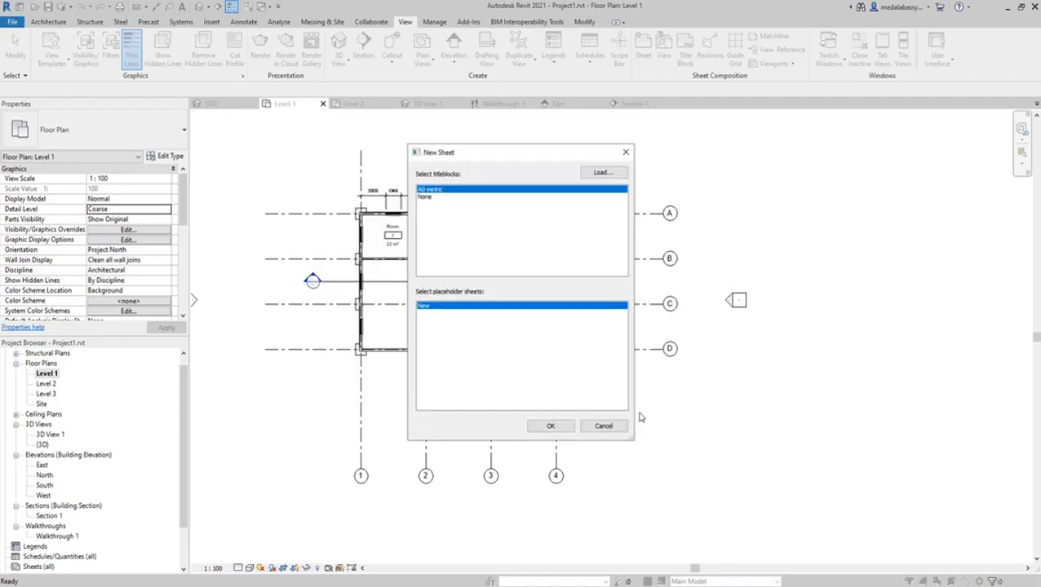
left_click(545, 425)
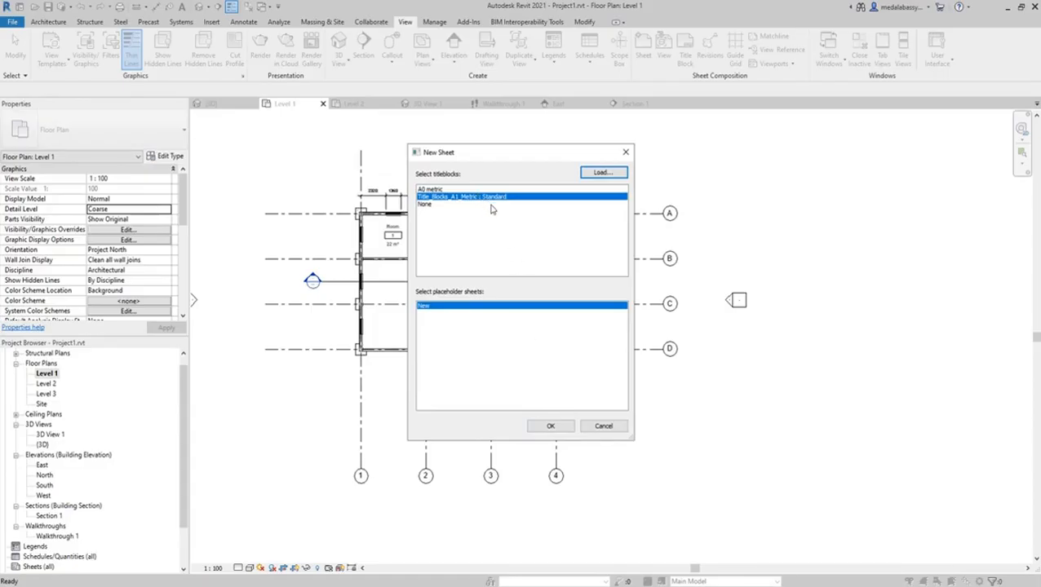
left_click(547, 425)
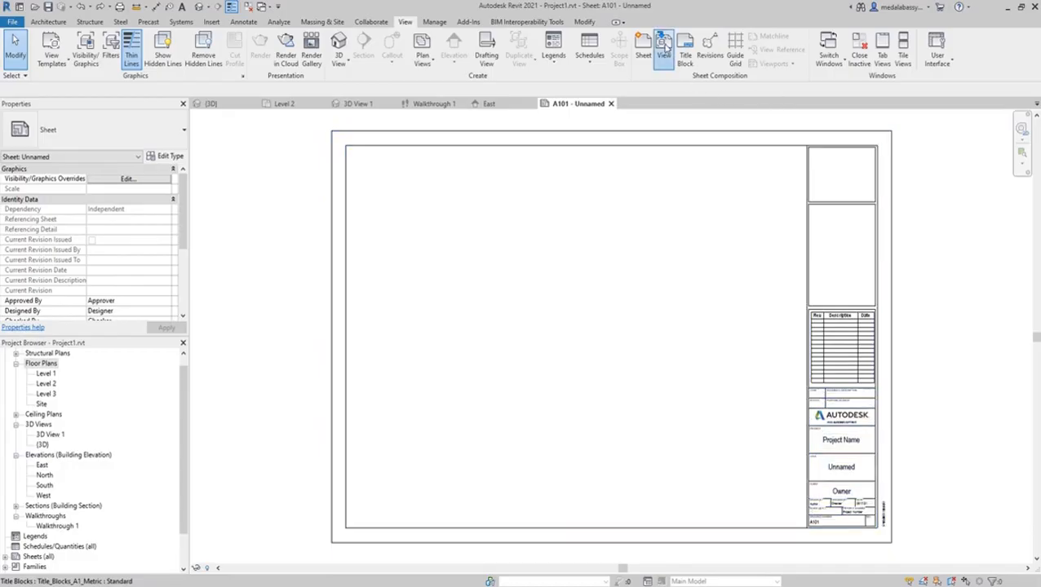
Step: Add the 3D View 1 camera view to the sheet and place it in the drawing area's upper-left corner
left_click(664, 44)
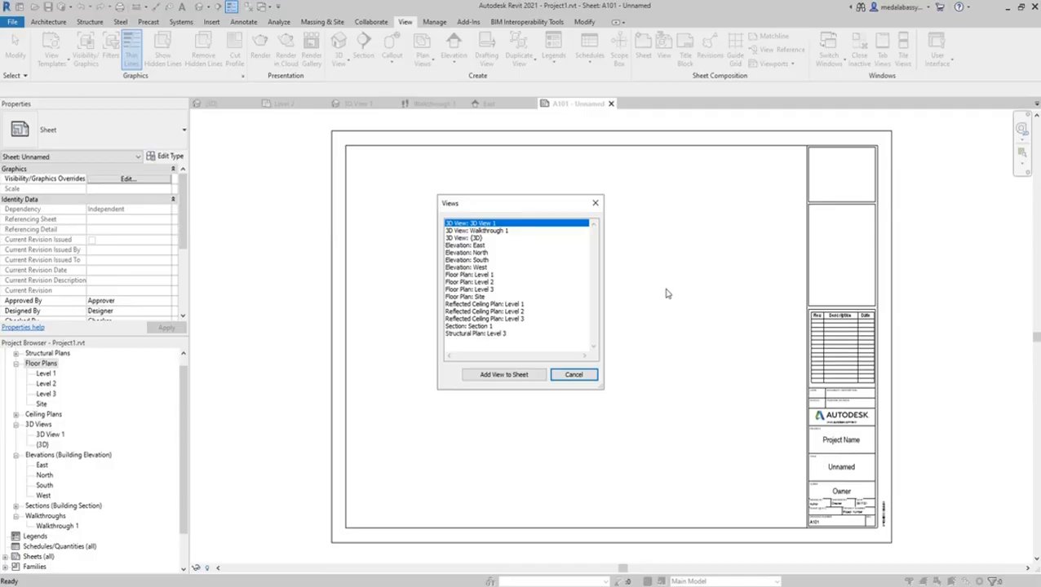
left_click(469, 238)
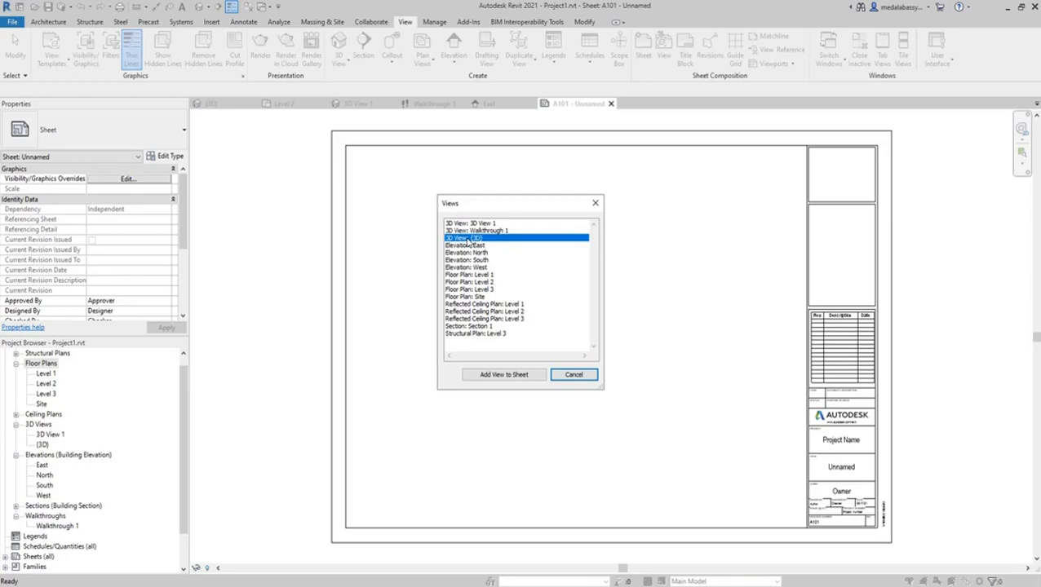
left_click(489, 277)
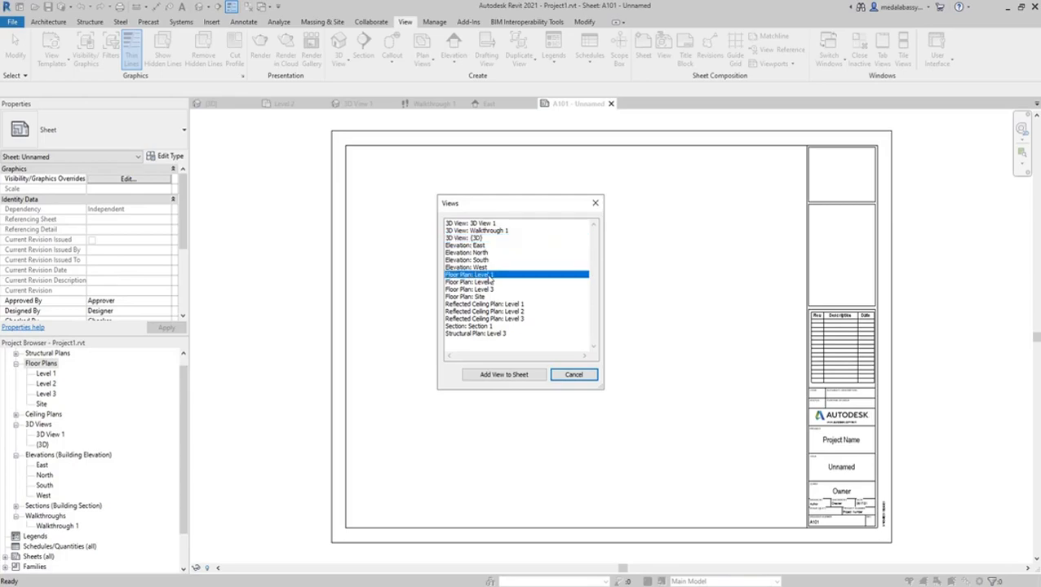
left_click(476, 238)
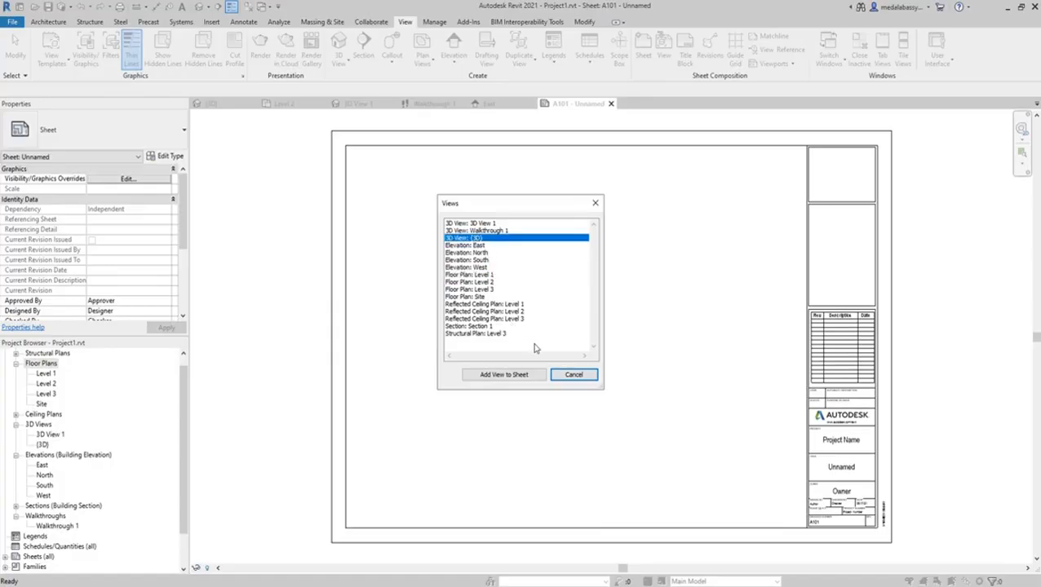
left_click(486, 224)
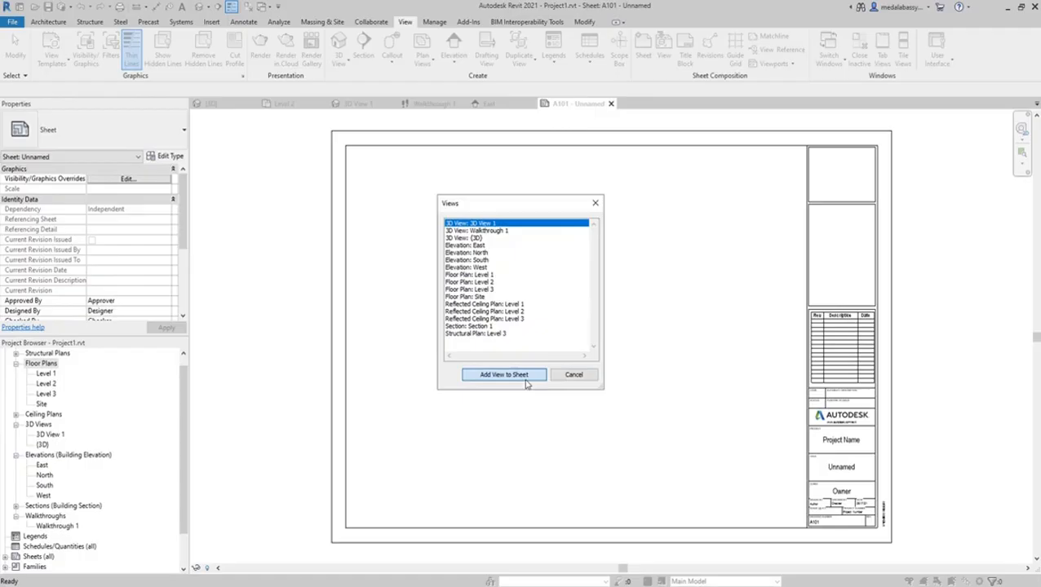
left_click(526, 382)
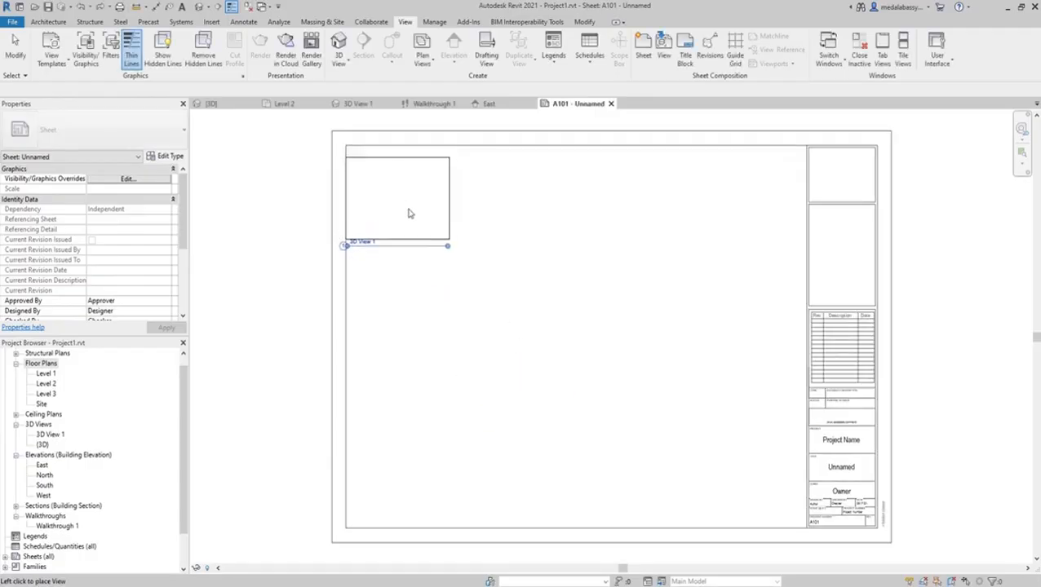
left_click(430, 227)
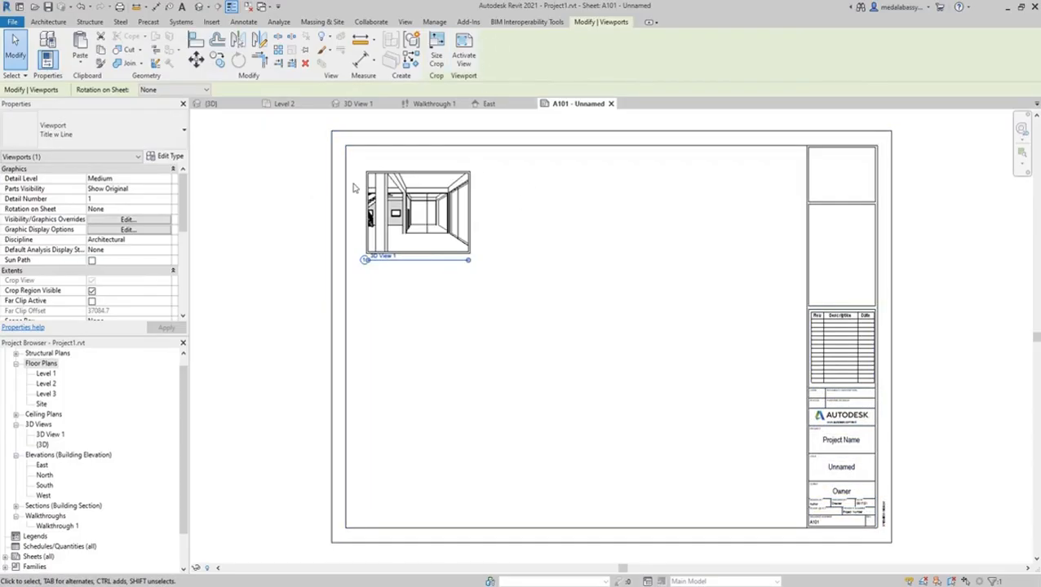
left_click(595, 210)
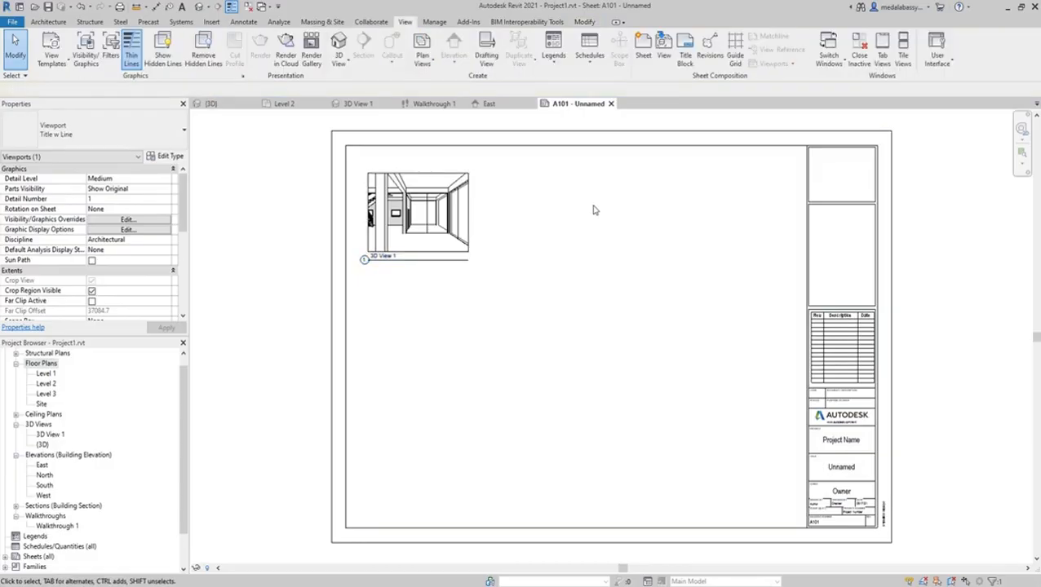
Step: Add the Section 1 view to the sheet and place it in the drawing area's upper-right part, level with the camera view
left_click(663, 51)
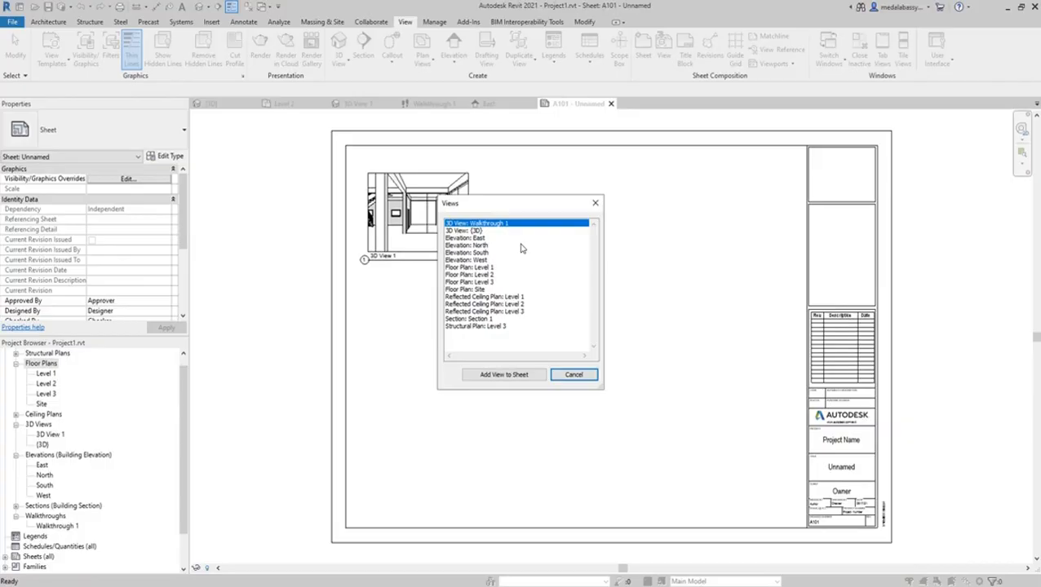
left_click(481, 318)
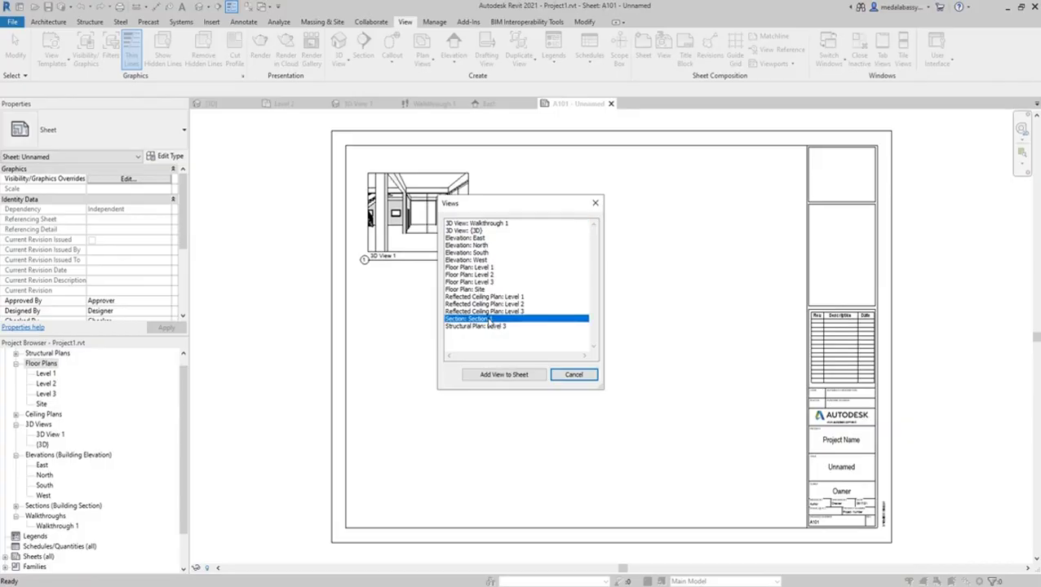
left_click(504, 375)
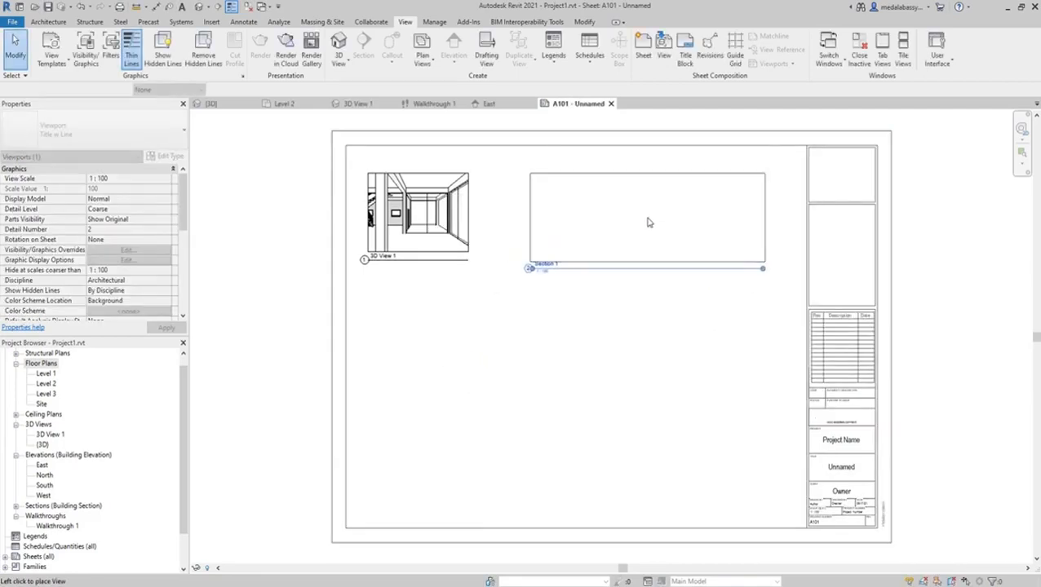
left_click(650, 221)
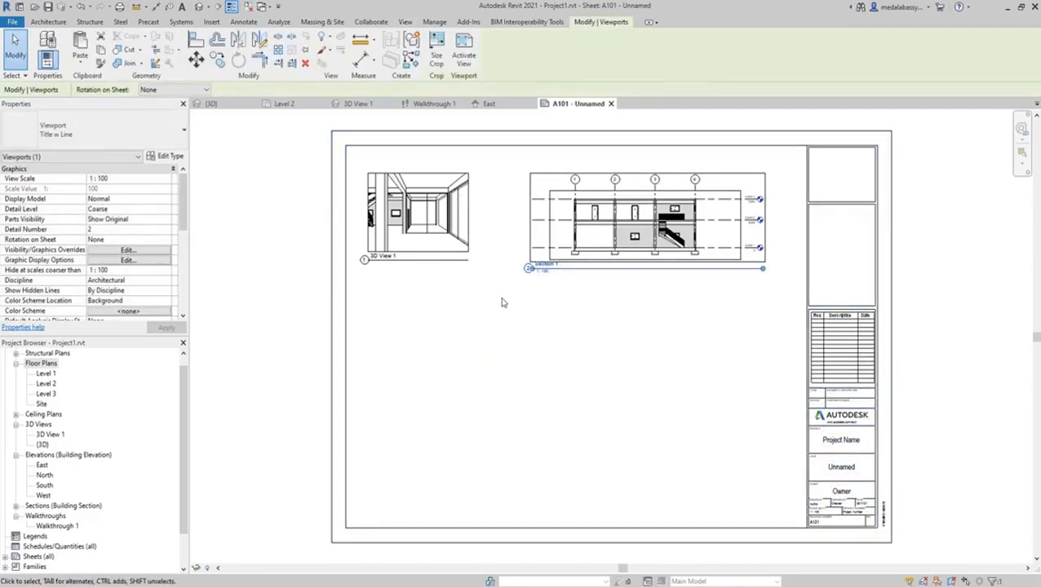
left_click(579, 335)
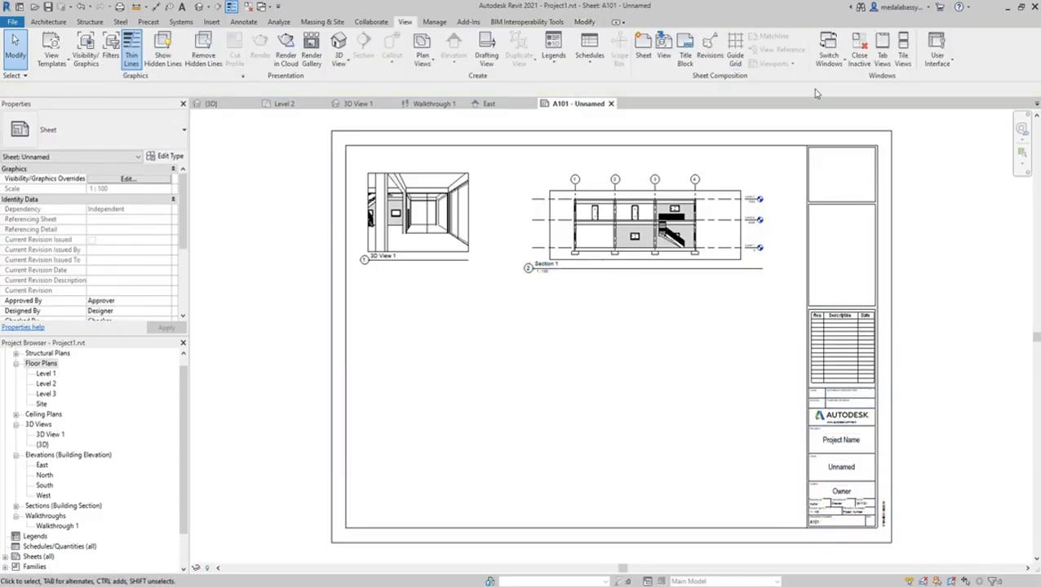
Step: Add the North elevation to the sheet and place it in the drawing area's lower-right part, below Section 1
left_click(666, 56)
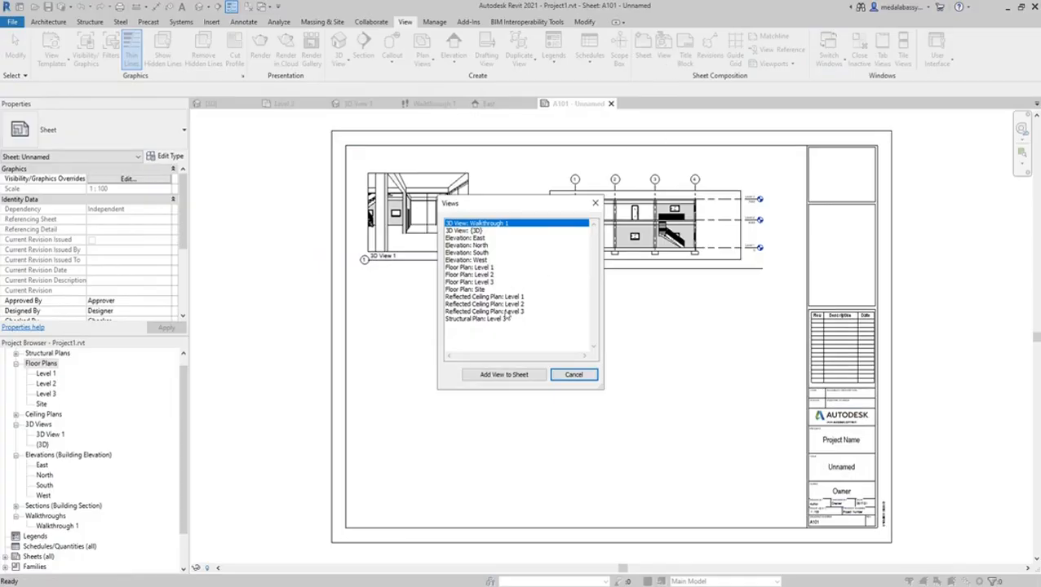
left_click(481, 246)
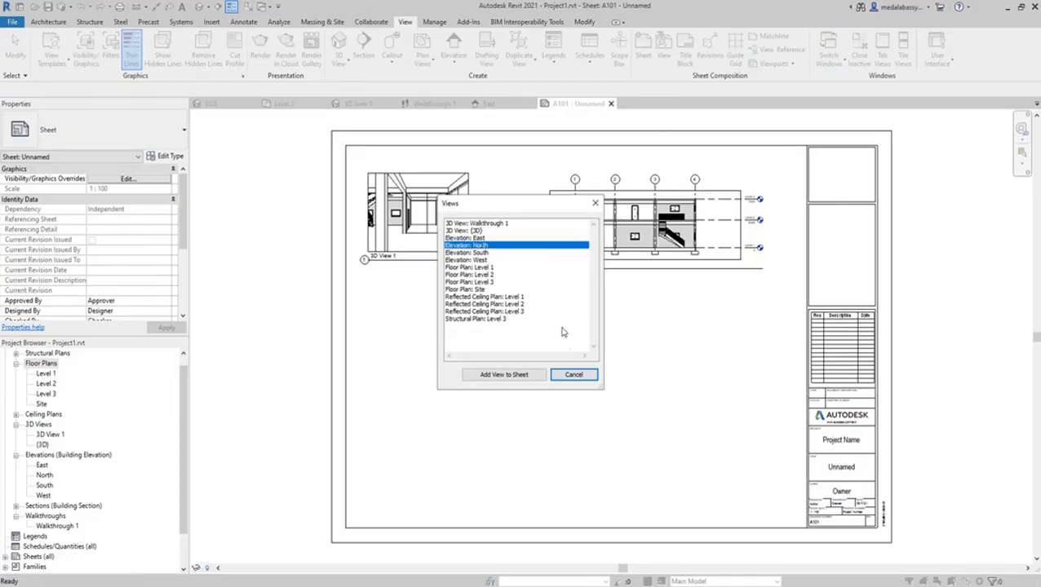
left_click(528, 377)
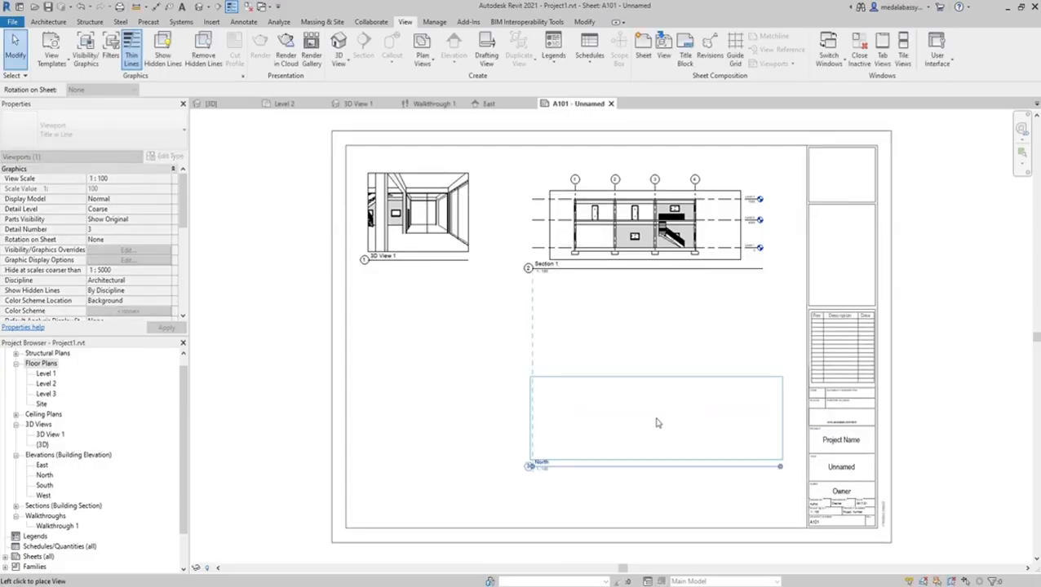
left_click(658, 425)
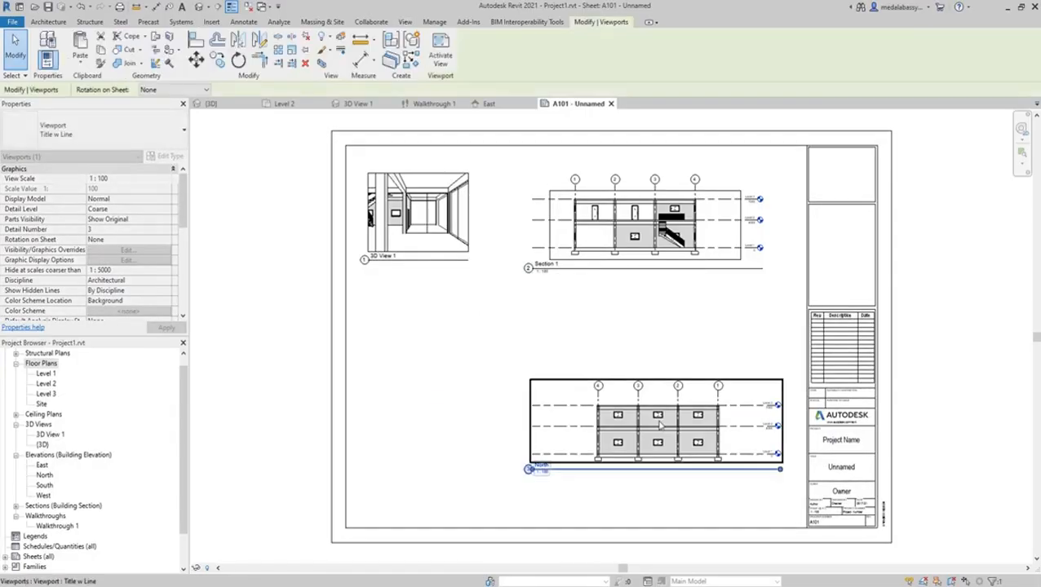
left_click(308, 308)
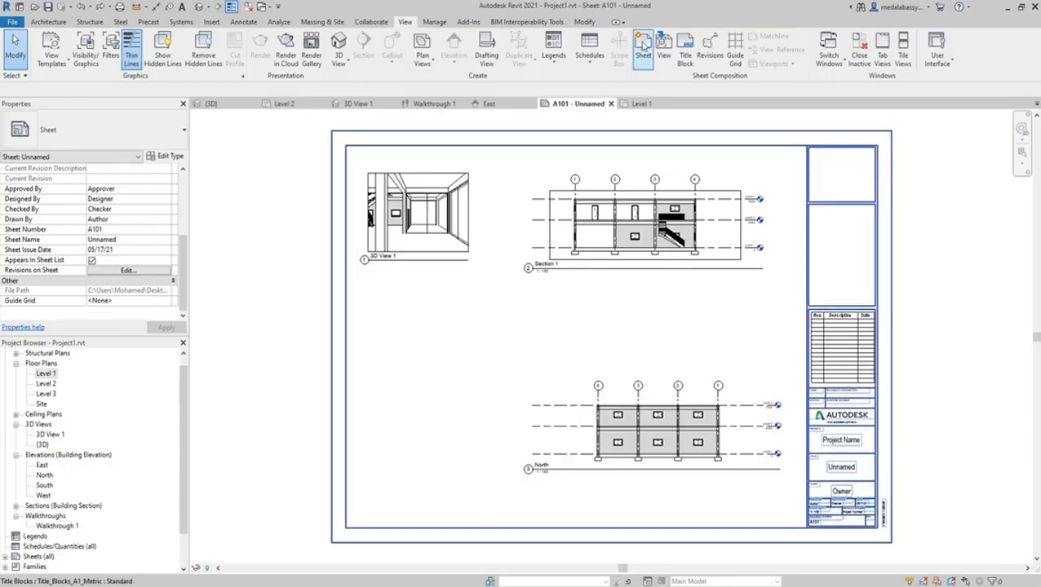
left_click(666, 49)
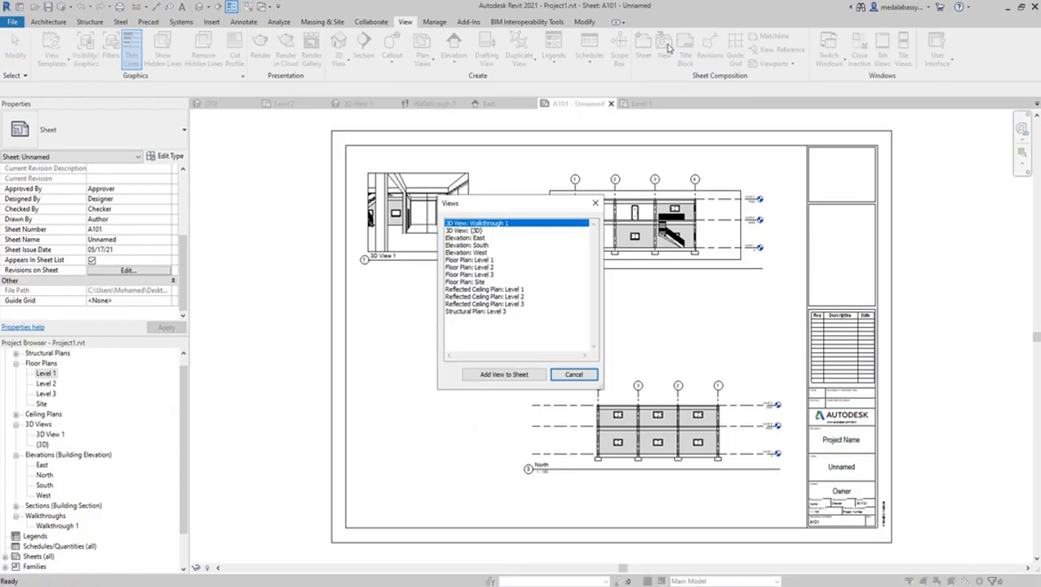
left_click(490, 260)
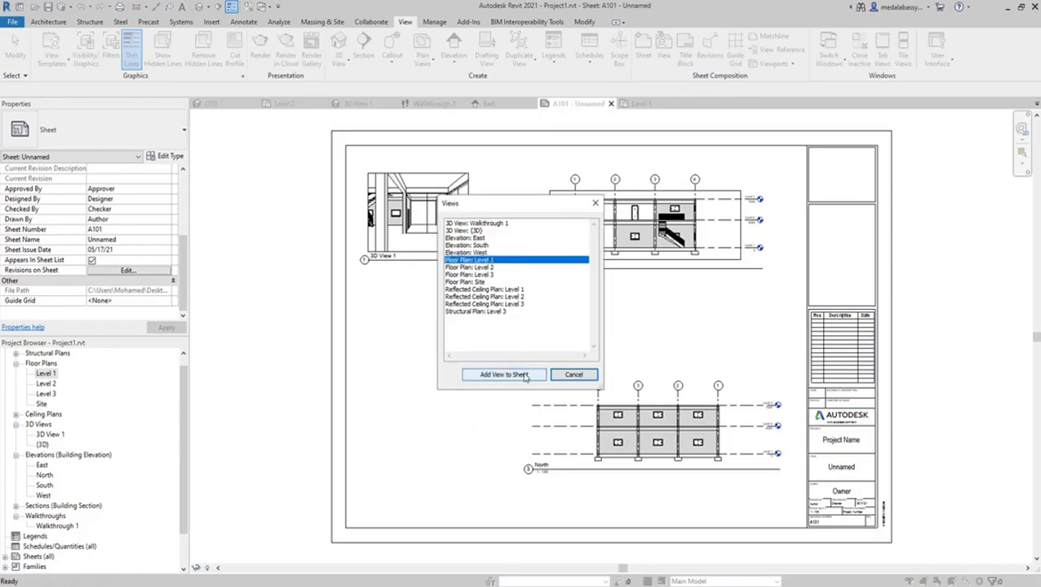
left_click(525, 376)
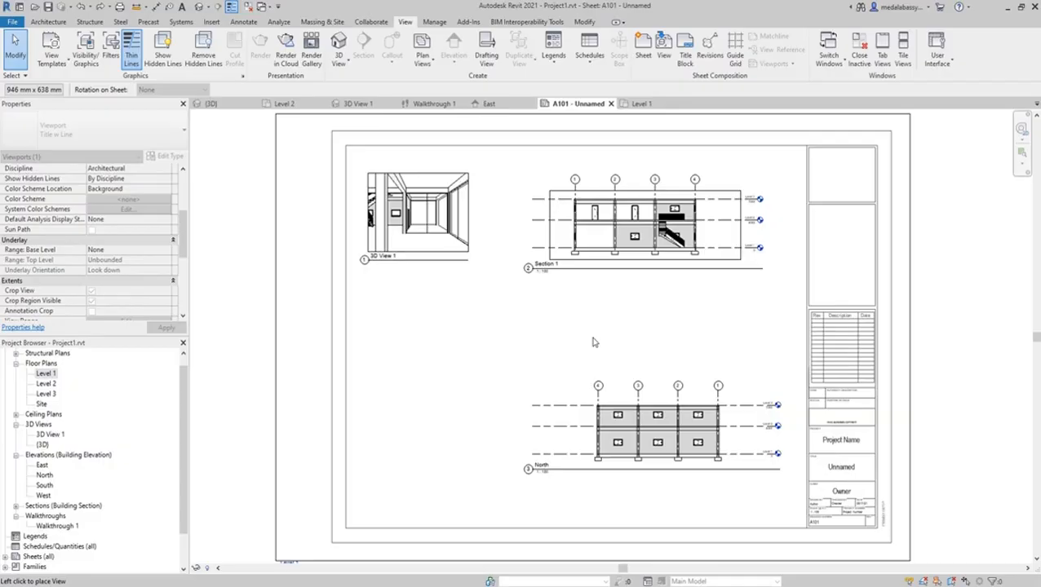
key("Escape")
Step: Open the Level 1 floor plan and pull all four sides of its crop region in close around the building
double_click(51, 374)
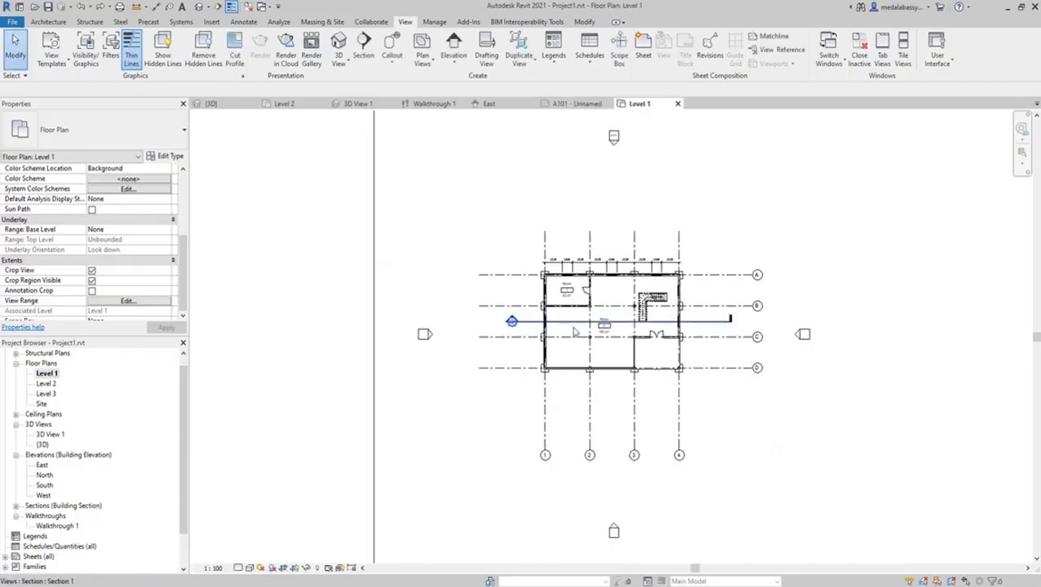
scroll(469, 351, "down", 2)
left_click(701, 200)
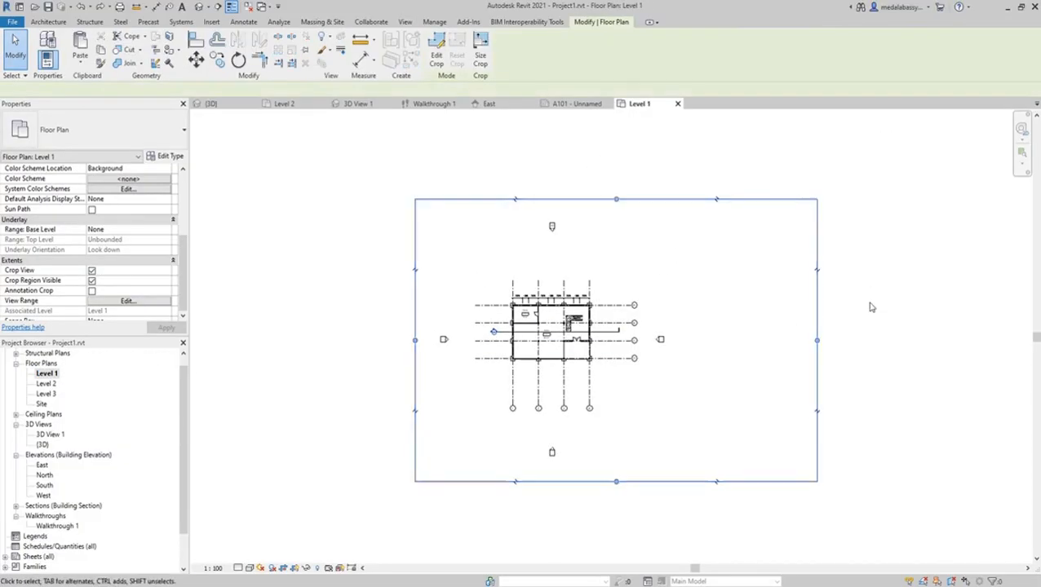
left_click_drag(819, 349, 614, 349)
left_click_drag(515, 199, 512, 287)
left_click_drag(416, 384, 501, 374)
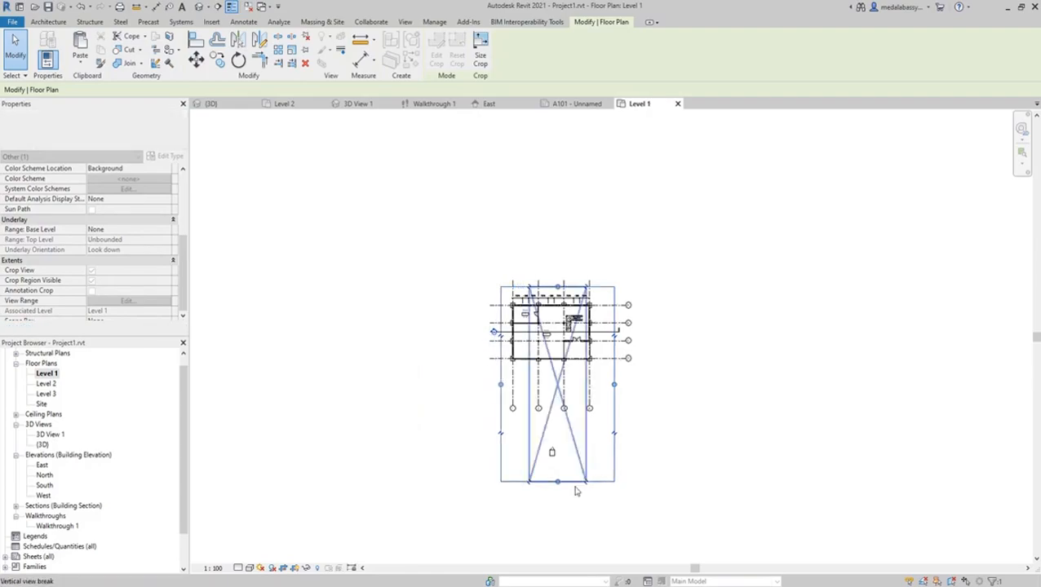
left_click_drag(557, 482, 556, 372)
Step: Tighten the Level 1 crop region below grid D and beyond grid 4, and hide the crop boundary
scroll(557, 374, "up", 4)
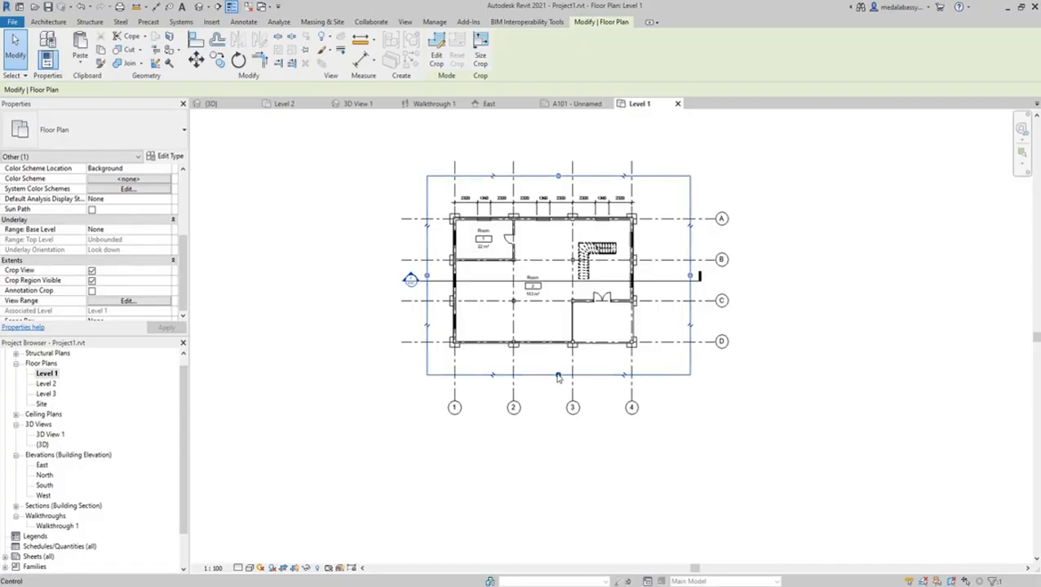
left_click_drag(558, 378, 555, 356)
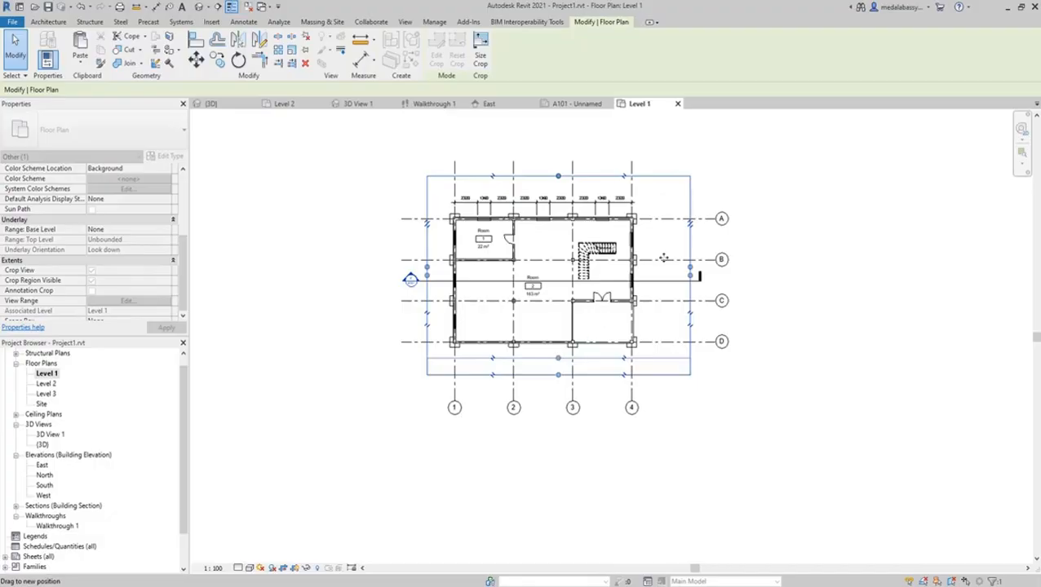
mouse_move(664, 258)
left_mouse_down()
mouse_move(690, 268)
mouse_move(656, 267)
left_mouse_up()
left_click(718, 416)
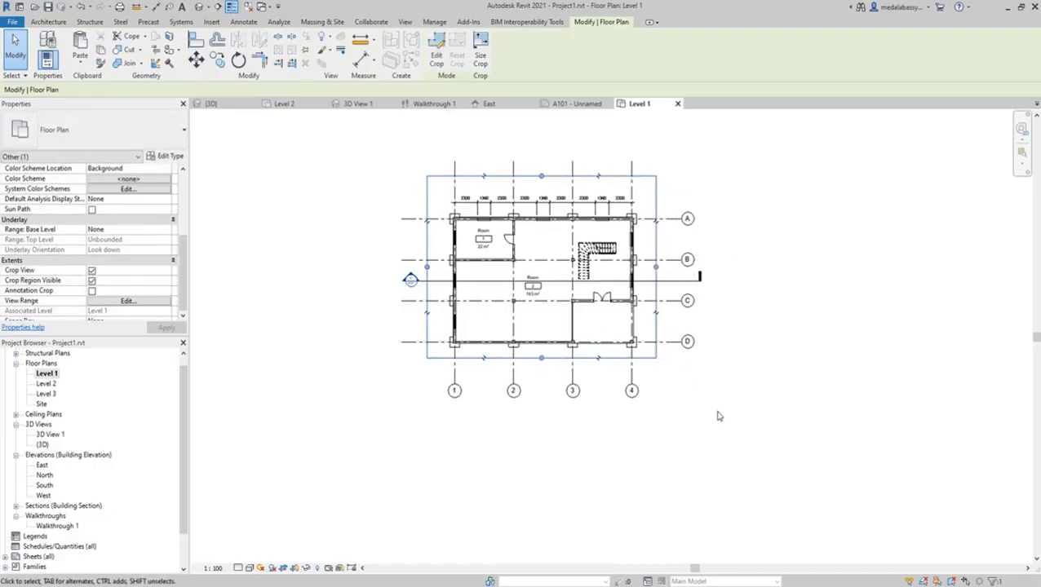
left_click(297, 567)
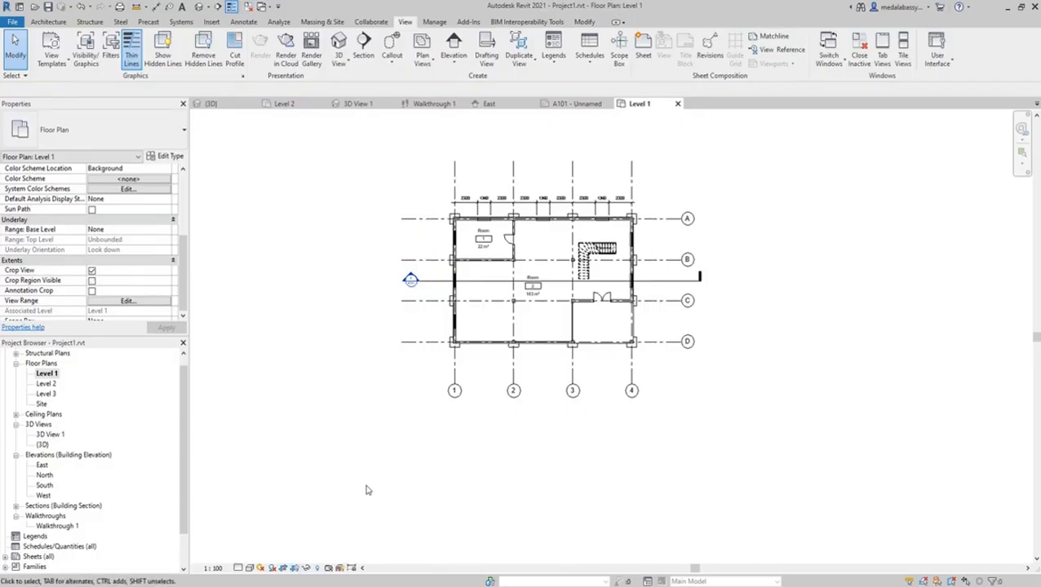
Step: Add the cropped Level 1 floor plan to sheet A101 and position it in the drawing area's lower-left corner
left_click(576, 105)
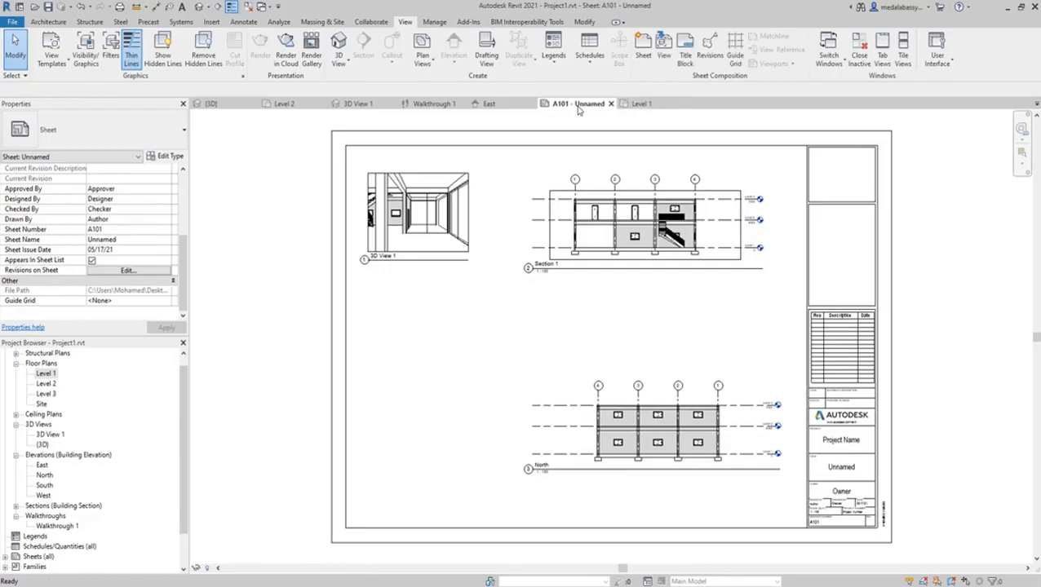
left_click(664, 47)
left_click(472, 261)
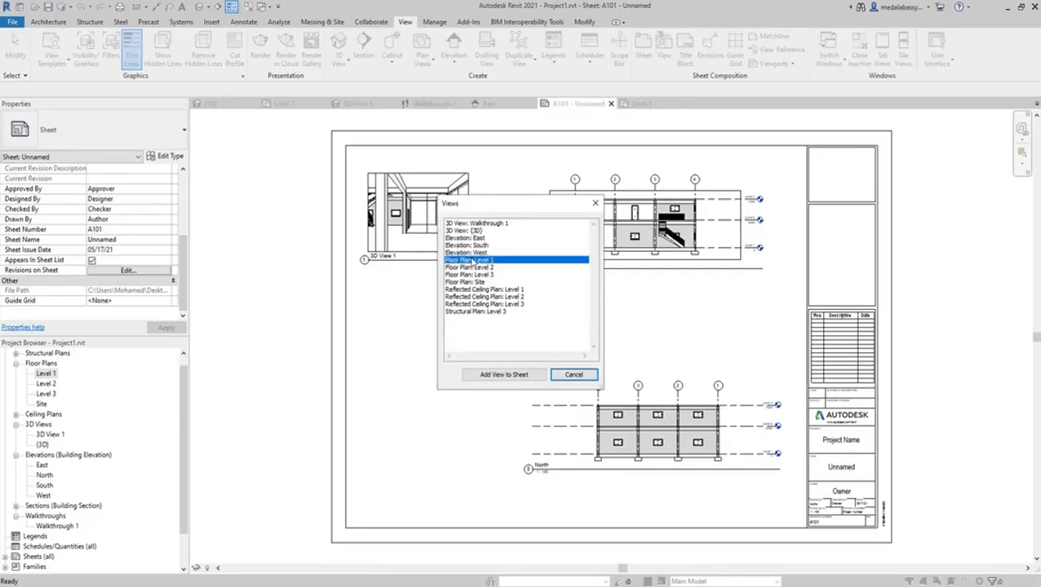
left_click(513, 375)
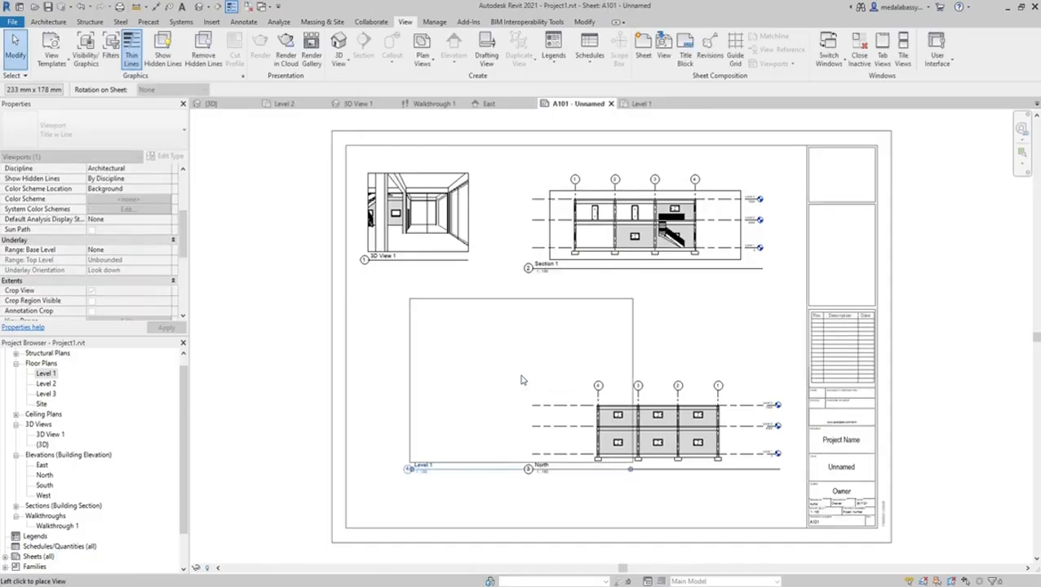
left_click(466, 409)
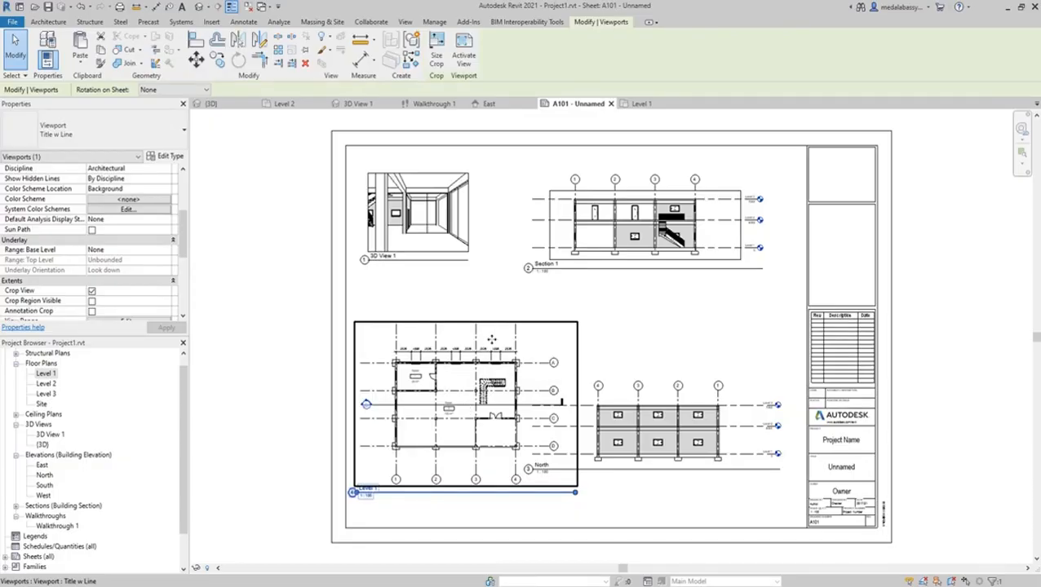
left_click_drag(493, 325, 495, 341)
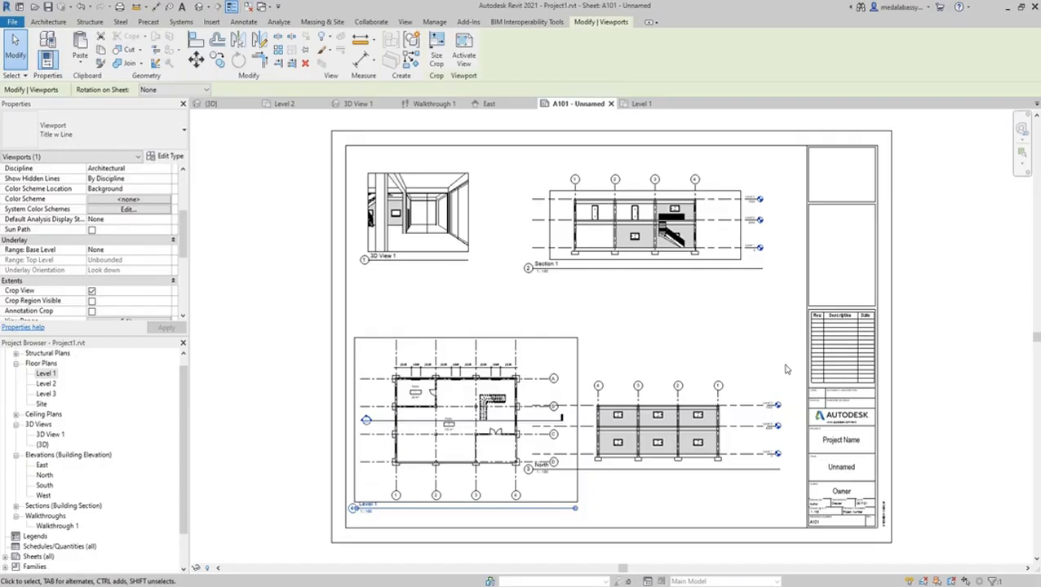
Step: Open the North elevation that overlaps the plan on the sheet, and enable Crop View and Crop Region Visible
left_click(747, 402)
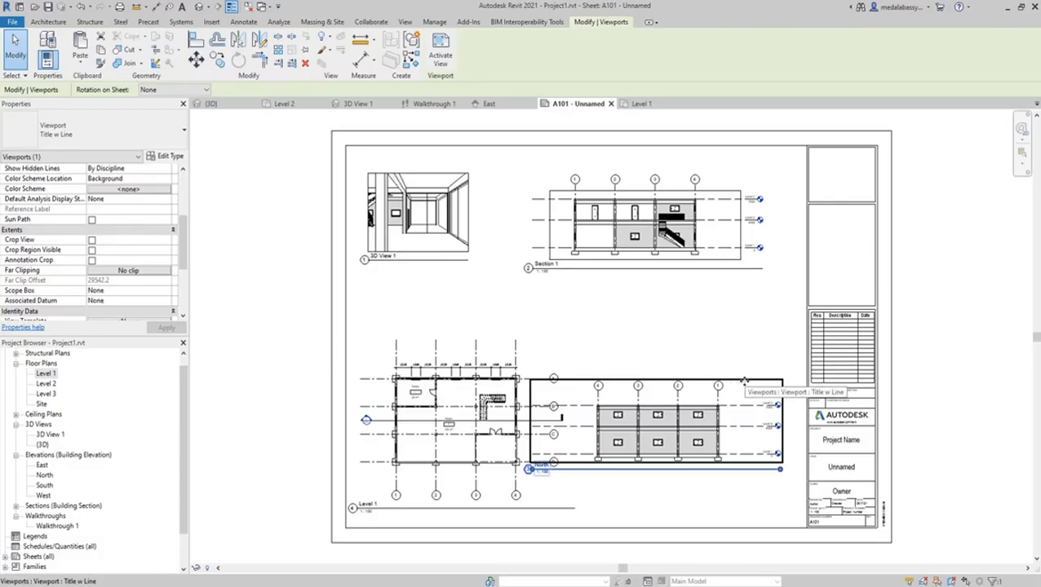
left_click(725, 446)
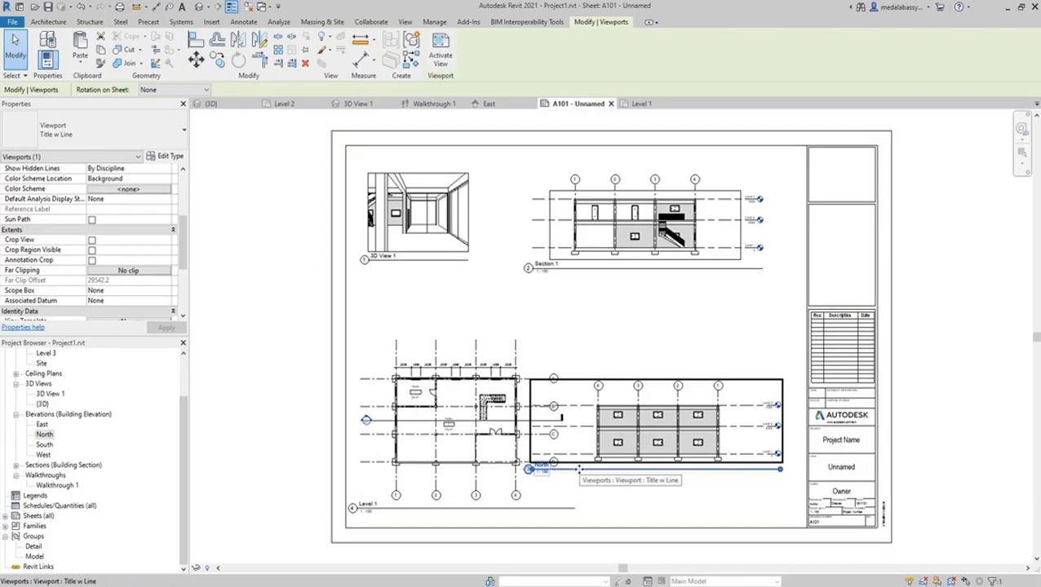
double_click(44, 434)
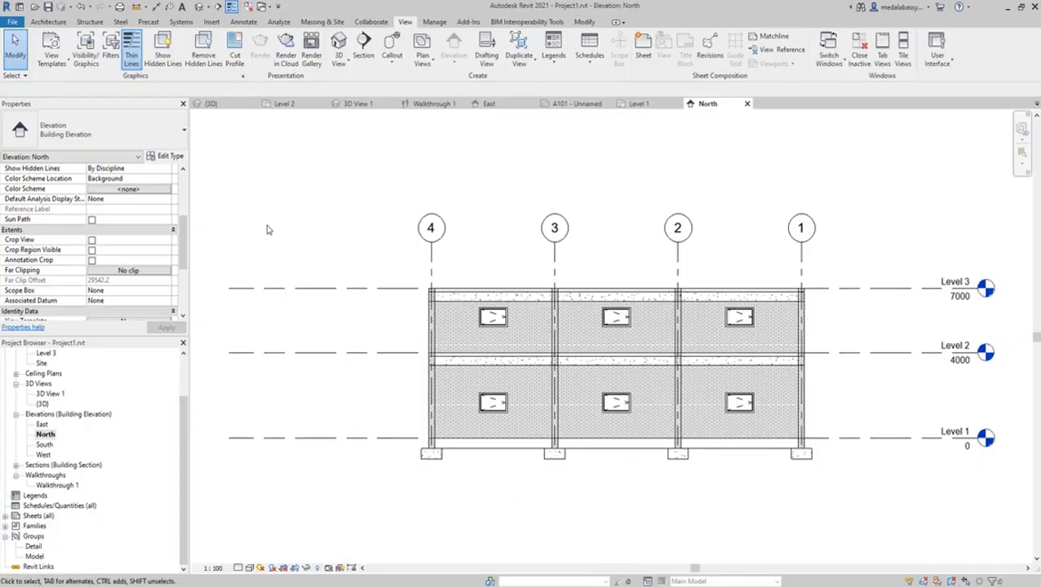
left_click(91, 240)
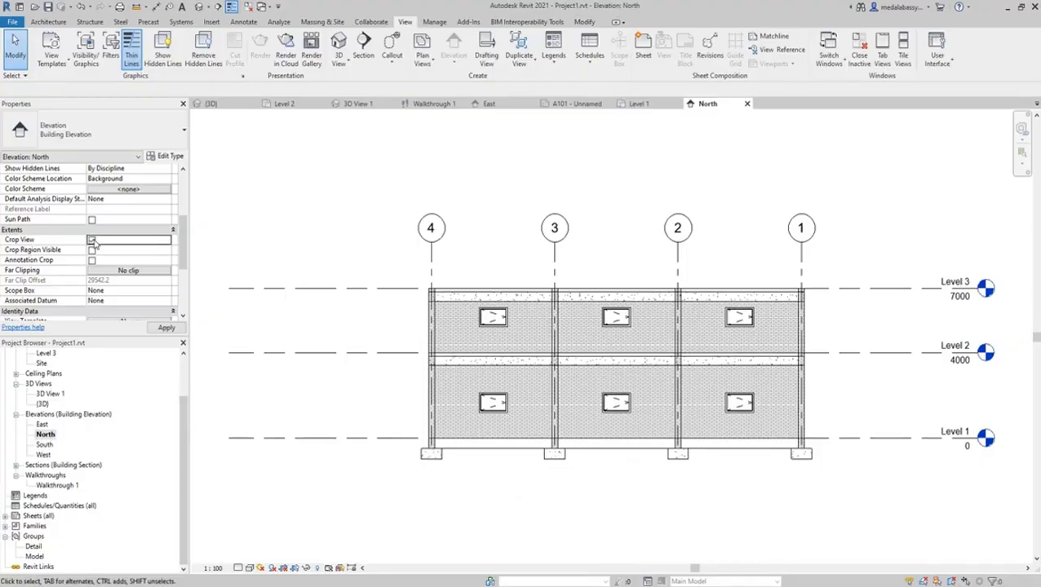
left_click(92, 251)
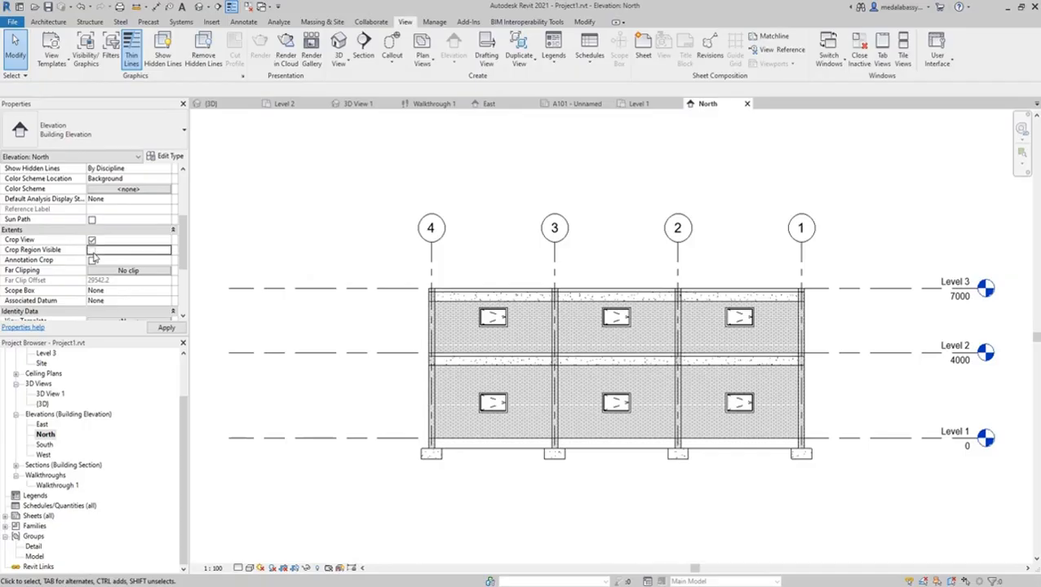
Step: Narrow the North elevation's crop region to just outside grid 4 on one side and the level heads on the other
scroll(375, 200, "down", 3)
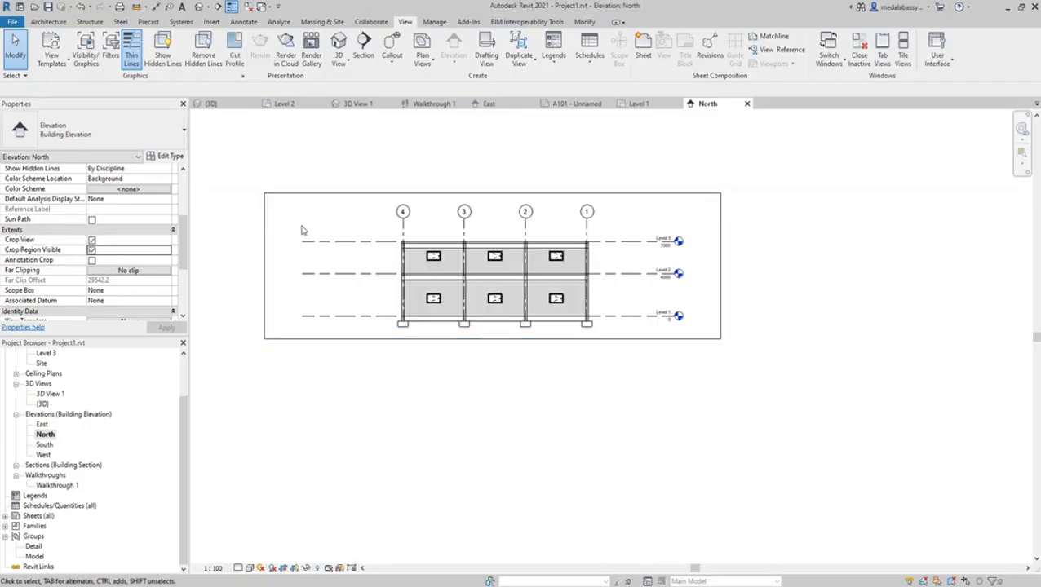
left_click(264, 241)
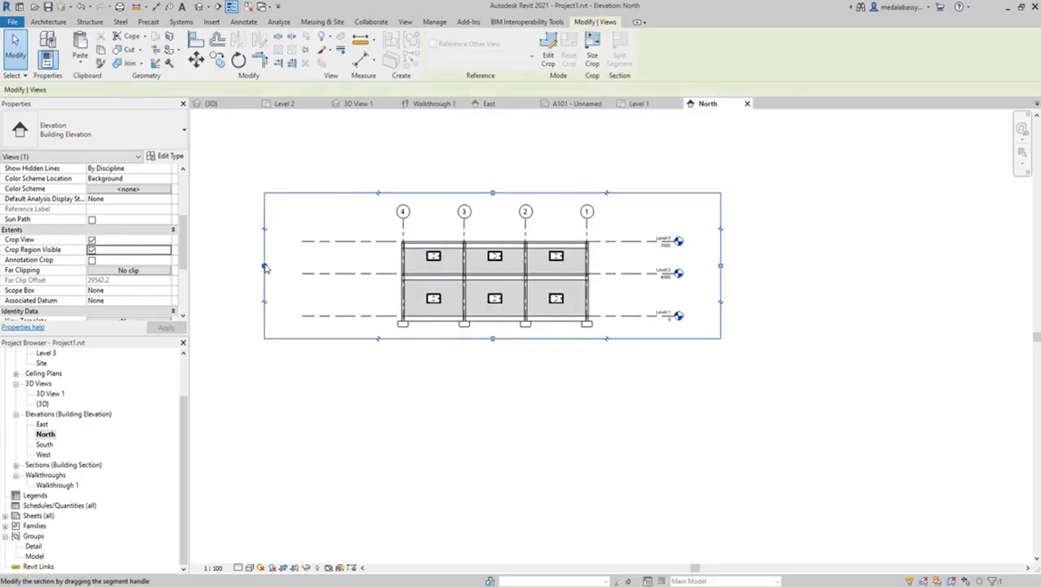
left_click_drag(265, 267, 373, 261)
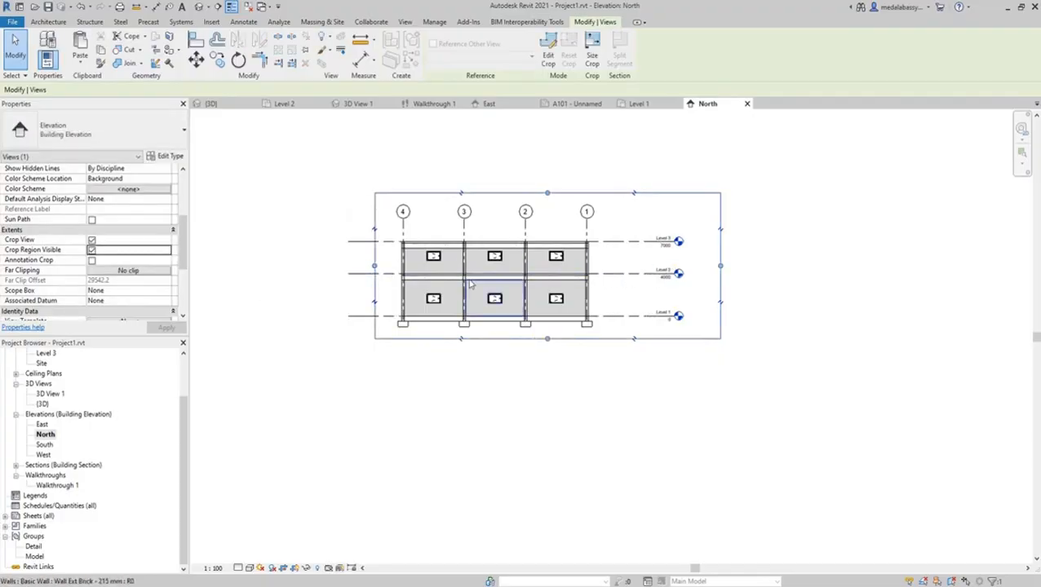
left_click_drag(375, 268, 386, 263)
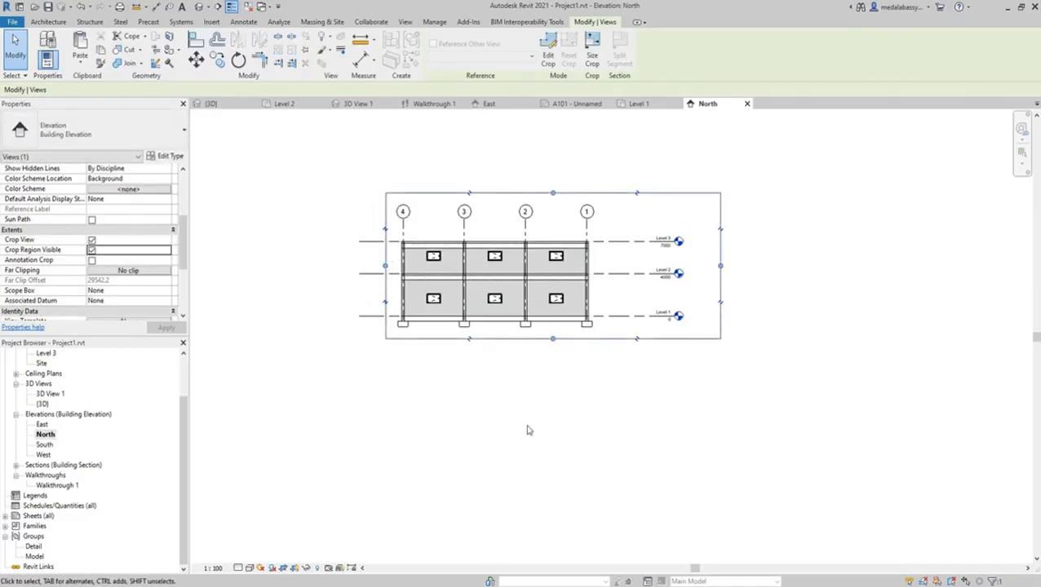
left_click_drag(721, 266, 692, 263)
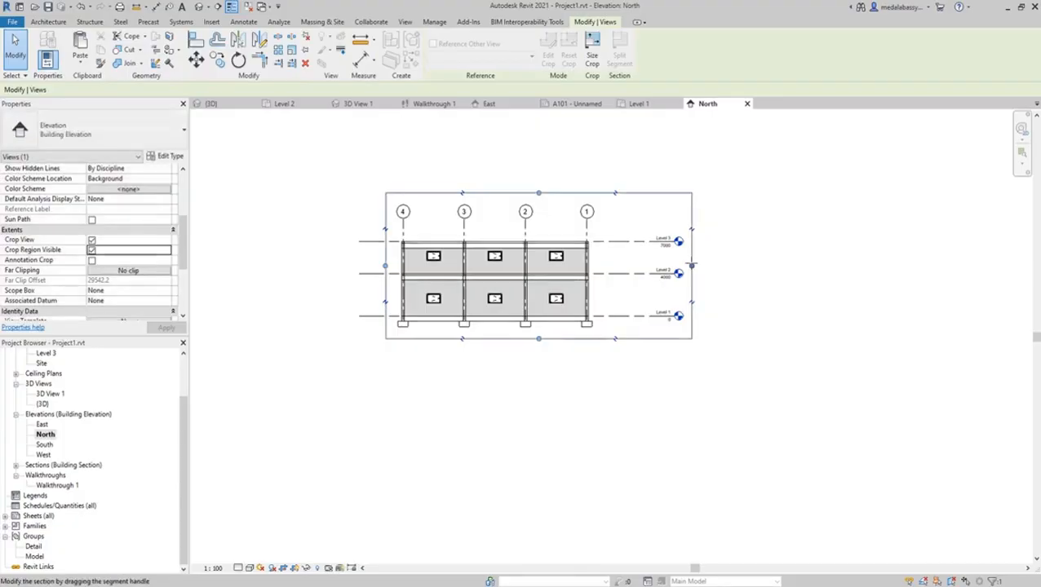
Step: Shorten the level lines in the North elevation so the Level 1, 2 and 3 heads sit just beyond grid 1
left_click(656, 242)
scroll(677, 244, "up", 4)
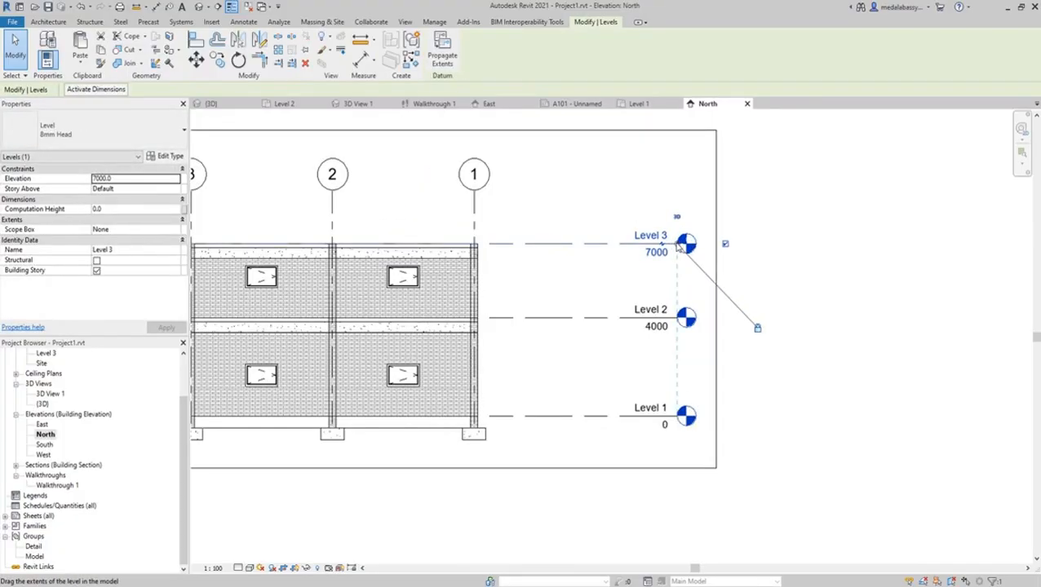
left_click_drag(678, 247, 569, 244)
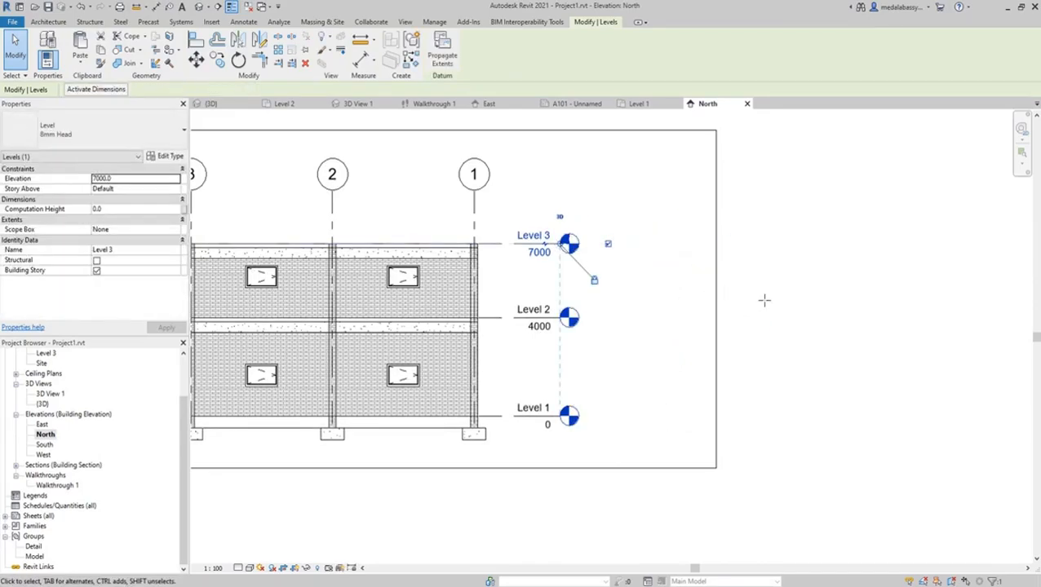
Step: Tighten the North elevation's crop region to just outside the relocated level heads, and hide the crop boundary
left_click(727, 299)
left_click(716, 299)
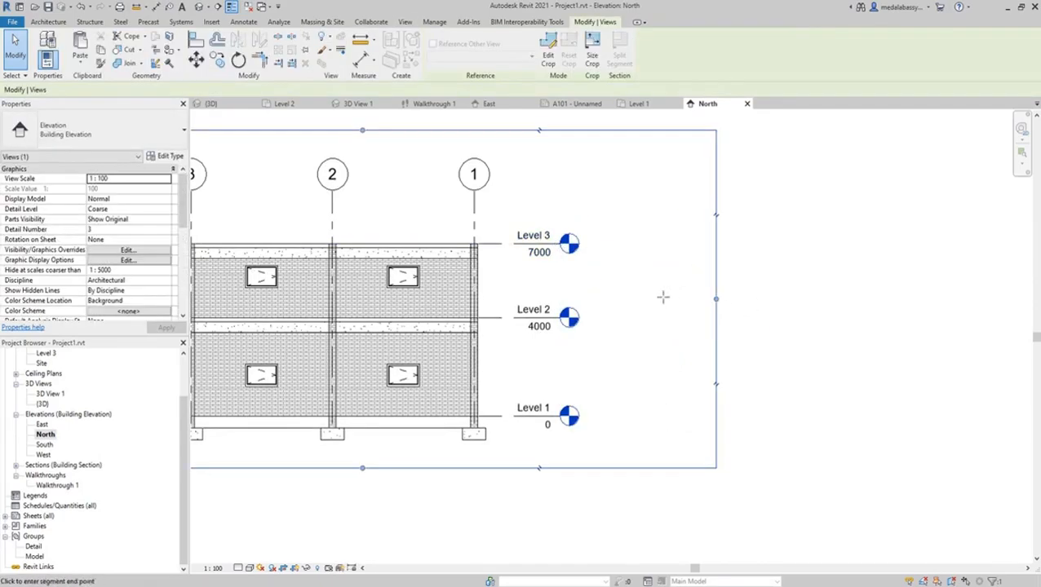
left_click_drag(716, 298, 603, 300)
left_click(744, 326)
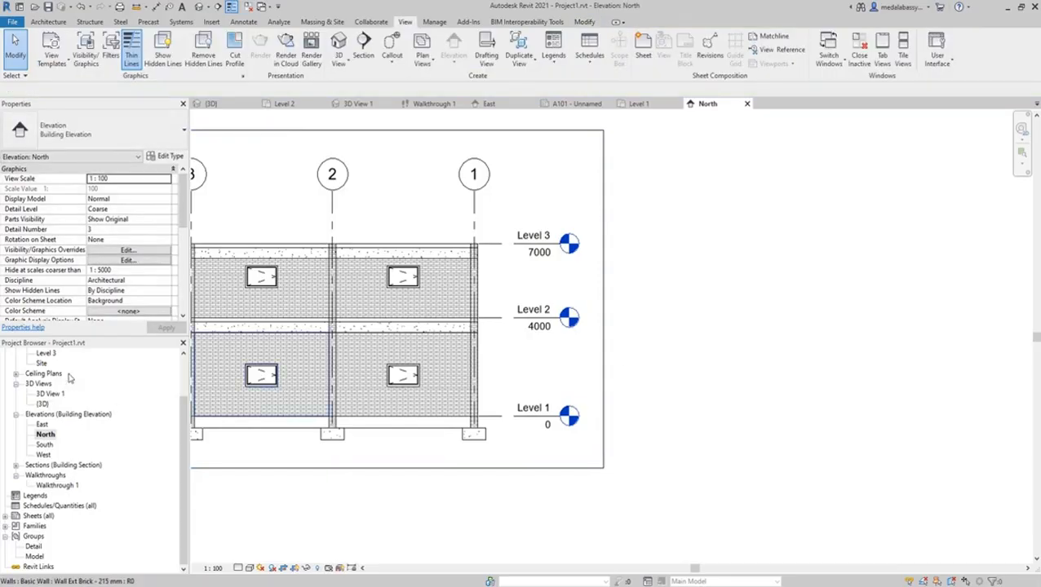
left_click(283, 569)
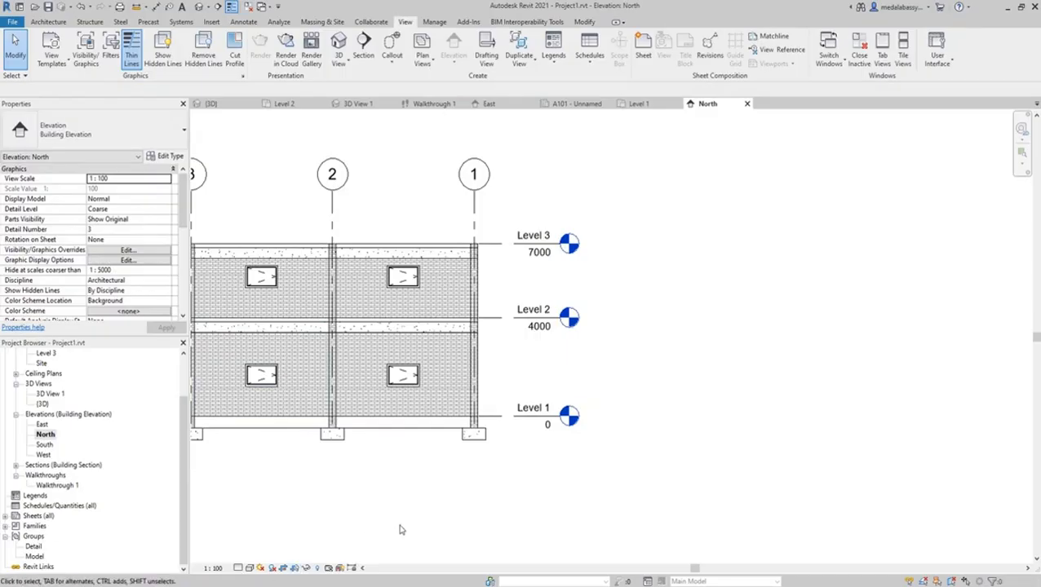
Step: On sheet A101, move the North elevation viewport horizontally away from the Level 1 plan, toward the title block
right_click(746, 332)
left_click(786, 439)
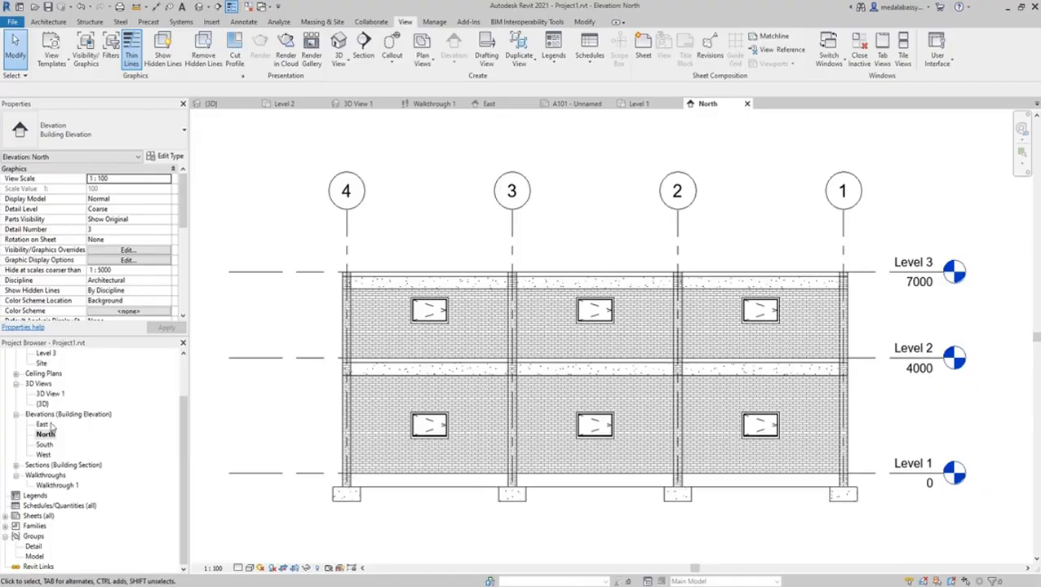
scroll(51, 426, "up", 3)
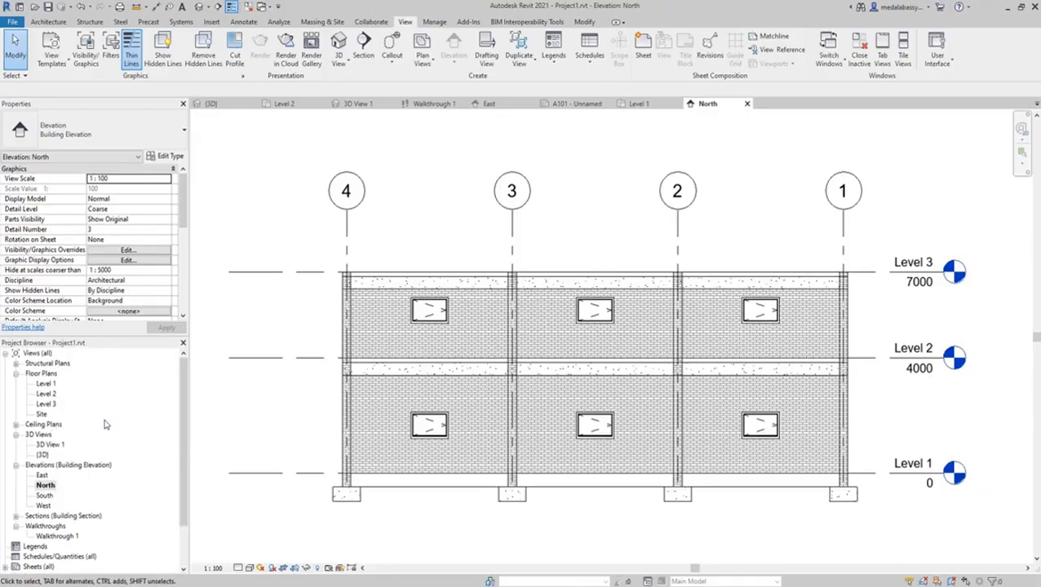
left_click(576, 103)
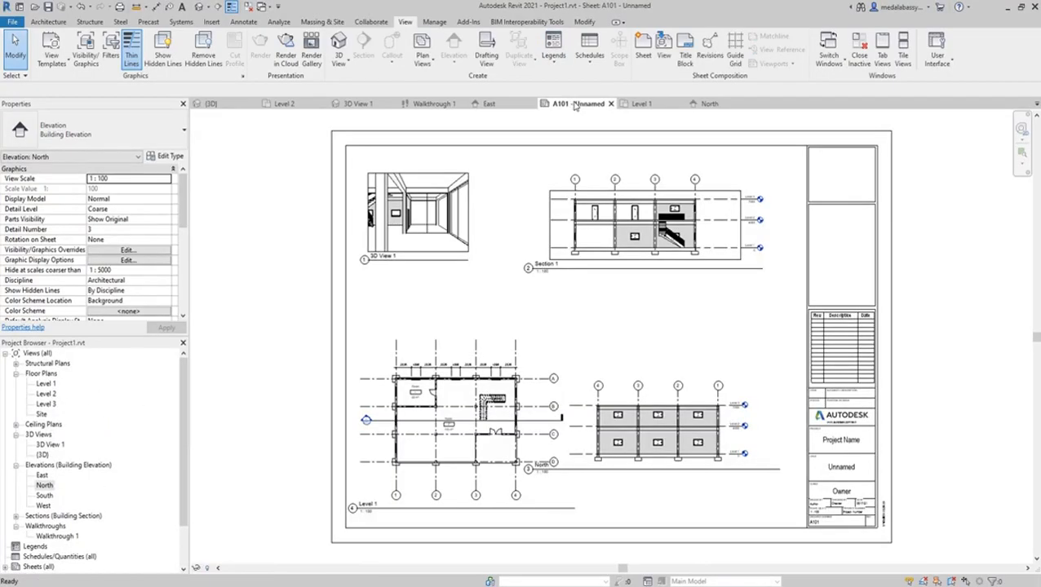
left_click(649, 436)
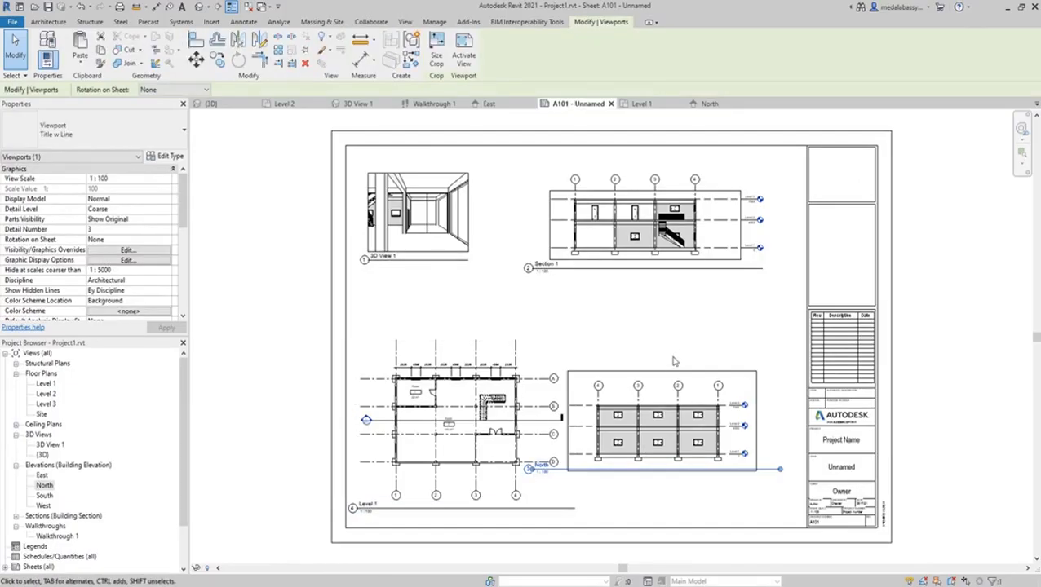
left_click_drag(675, 369, 698, 372)
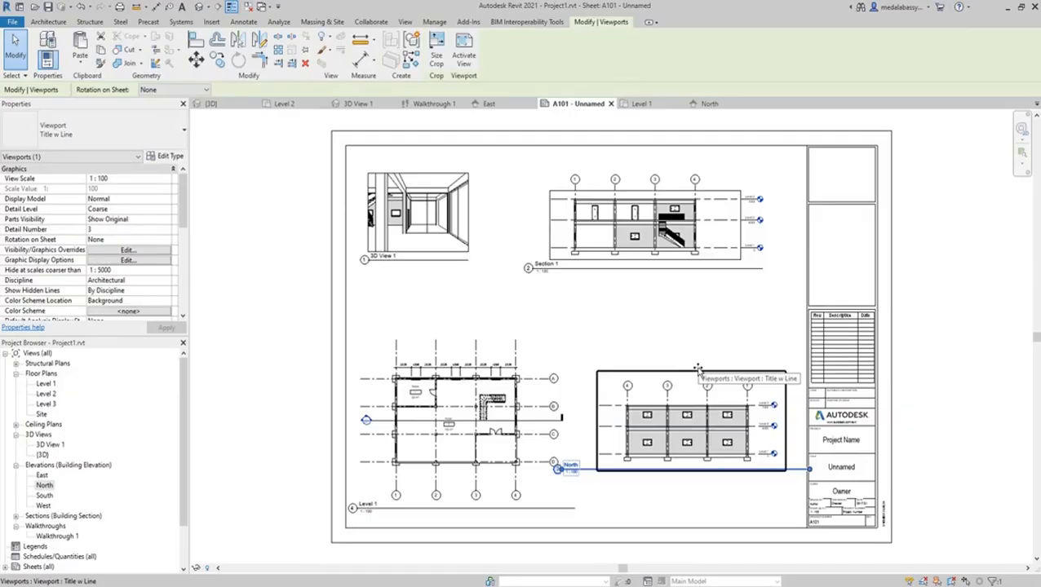